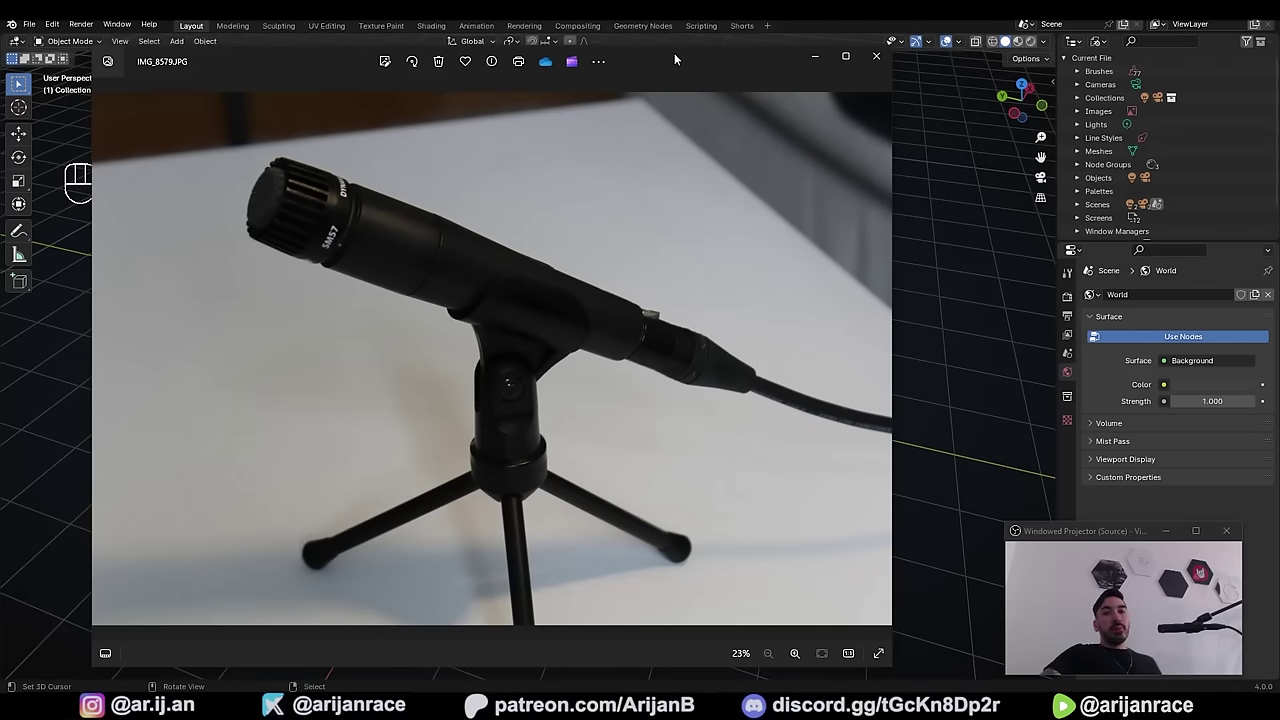
- Leaf through the close-up reference photos of the Shure SM57 microphone on its stand
key(Right)
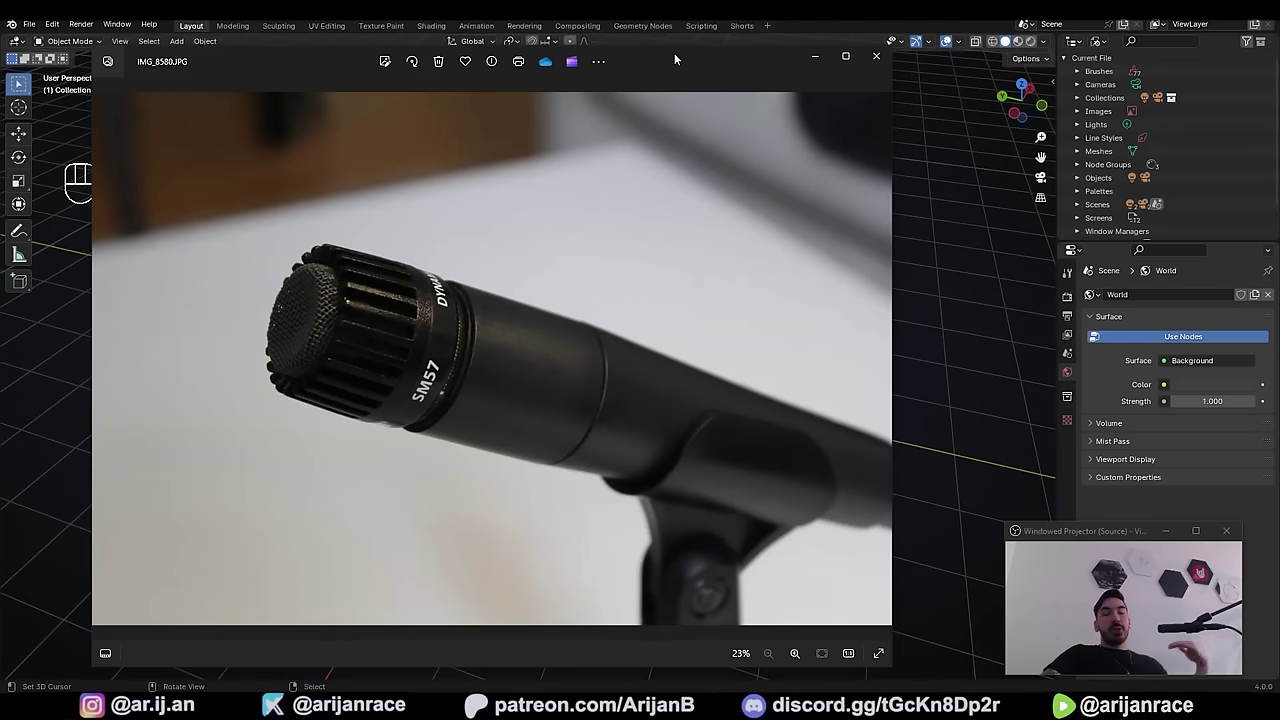
key(Right)
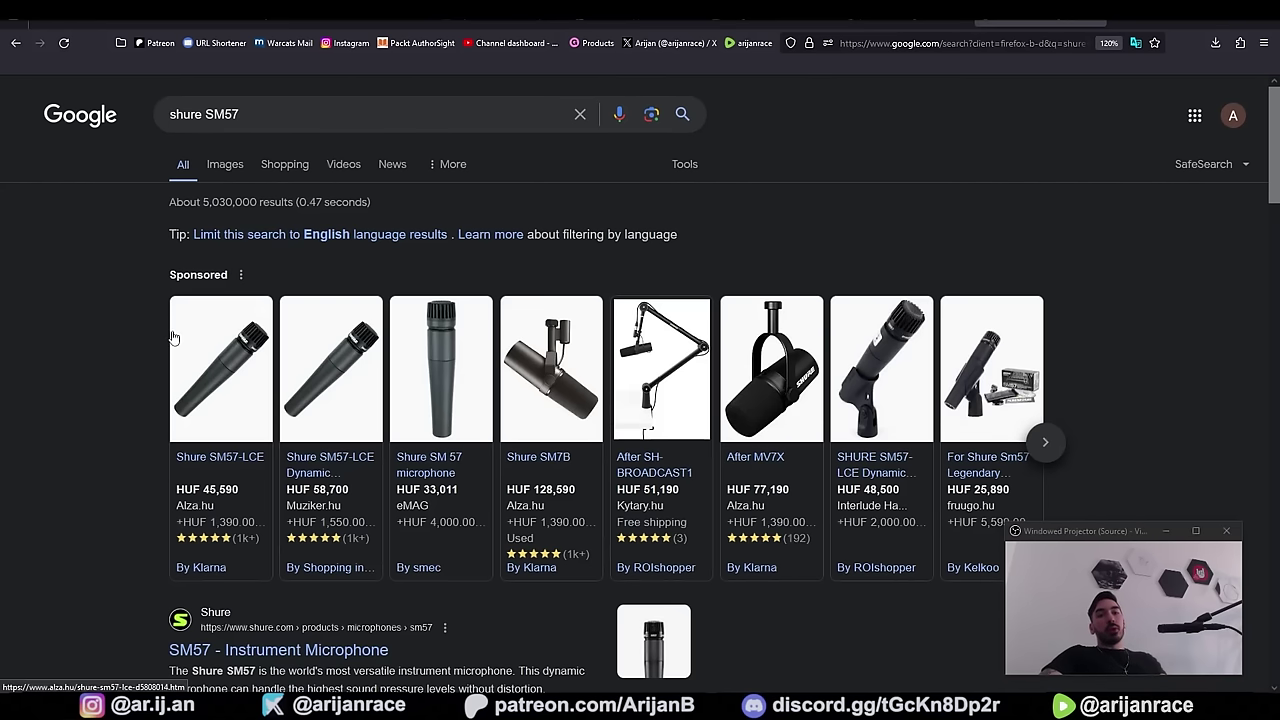
- Browse the Google image results for "shure SM57" in the browser for usable reference pictures
click(224, 166)
scroll(866, 201, down, 3)
scroll(862, 214, down, 3)
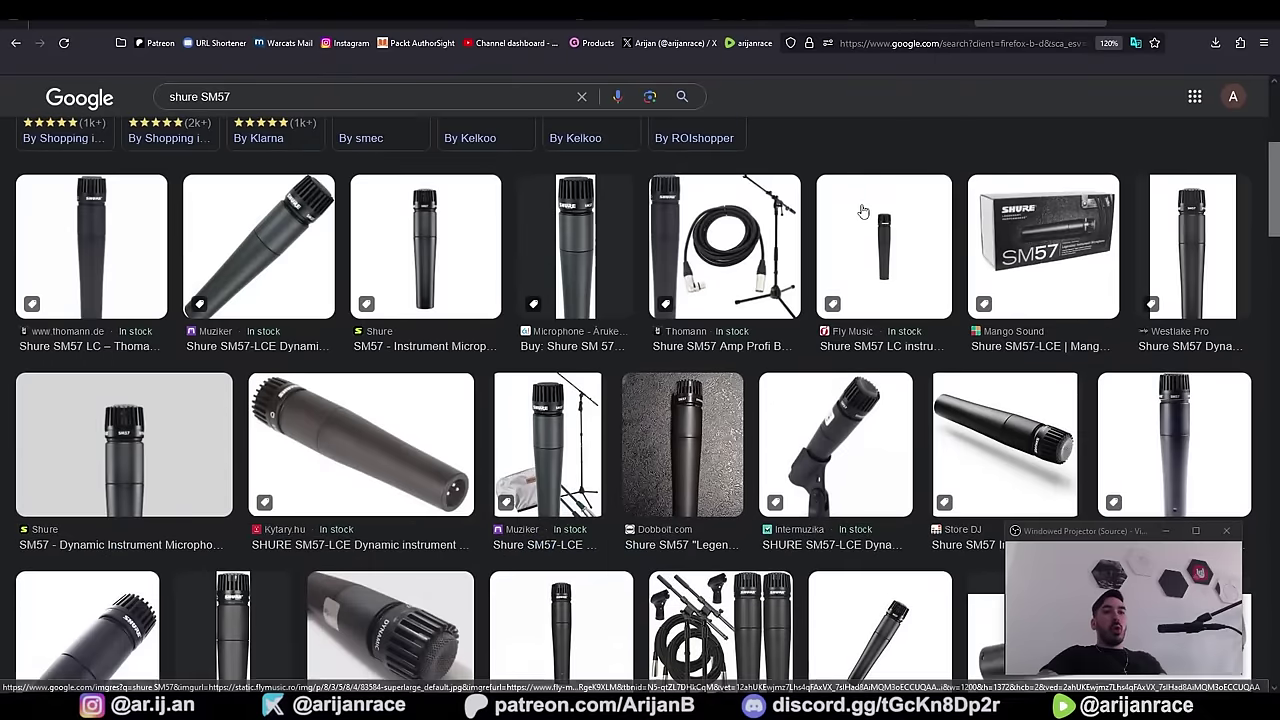
scroll(855, 218, down, 3)
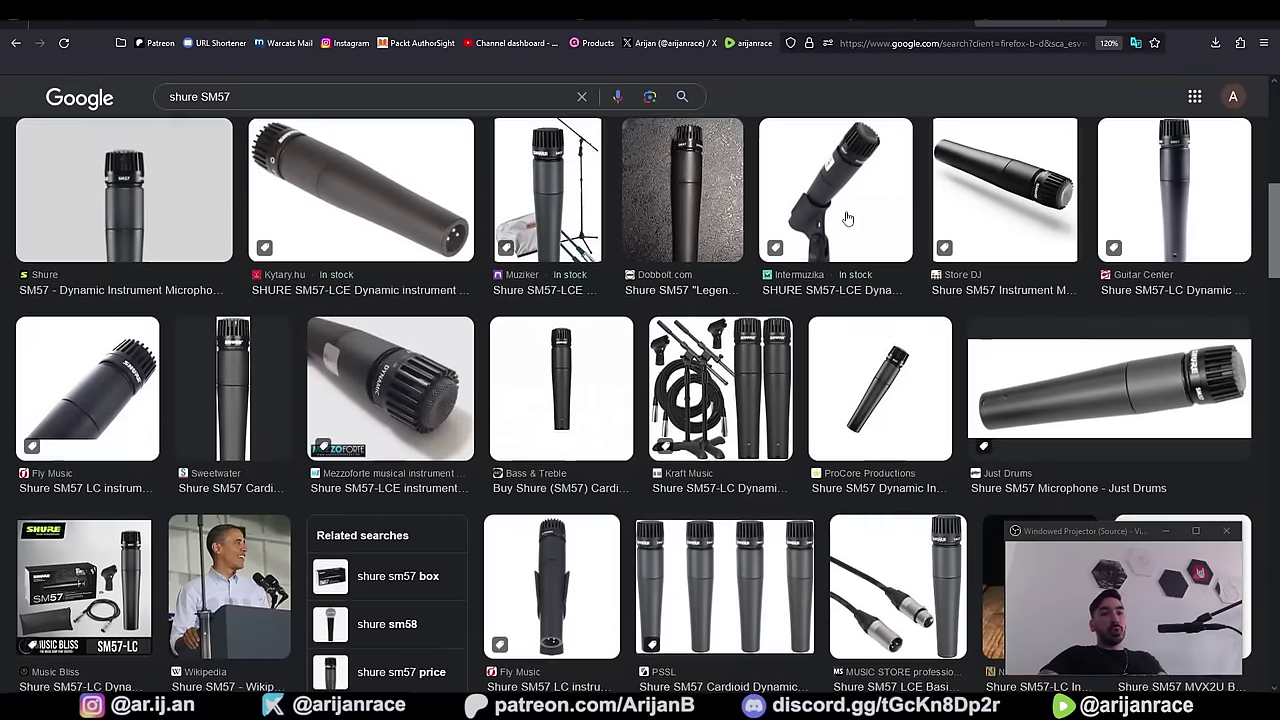
scroll(819, 155, up, 6)
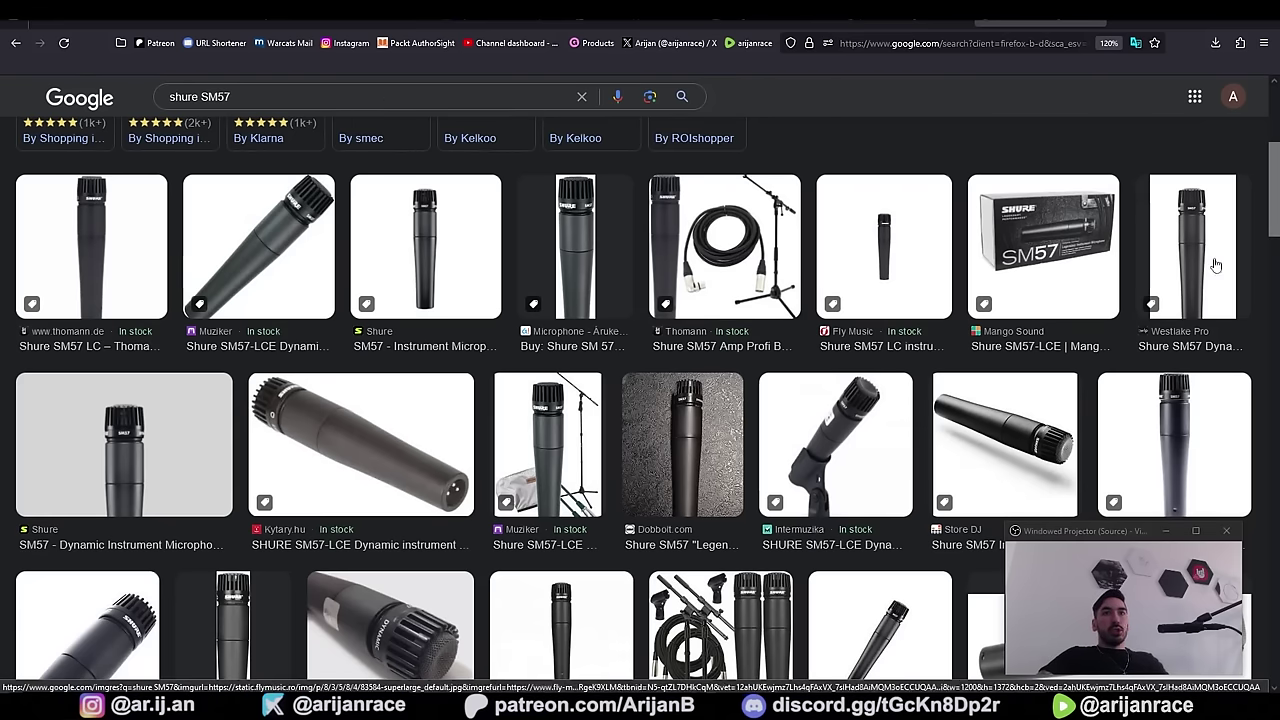
scroll(498, 420, down, 1)
scroll(498, 420, down, 1)
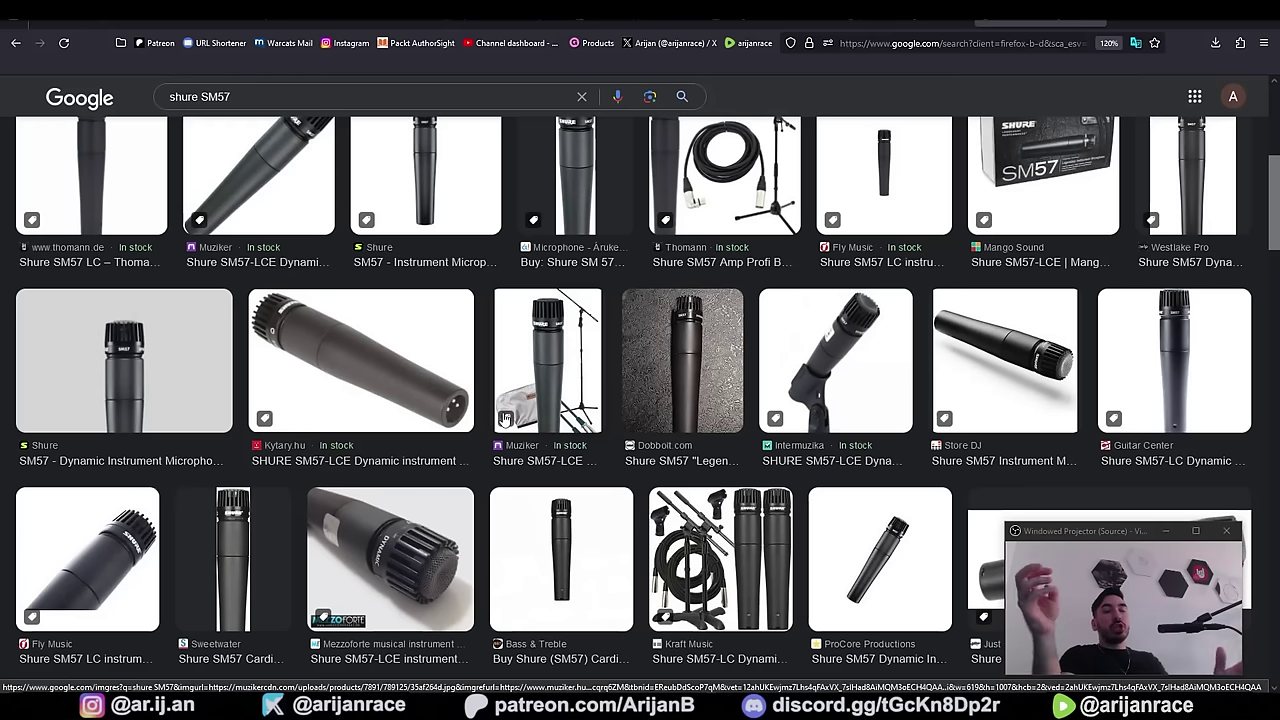
scroll(802, 290, up, 3)
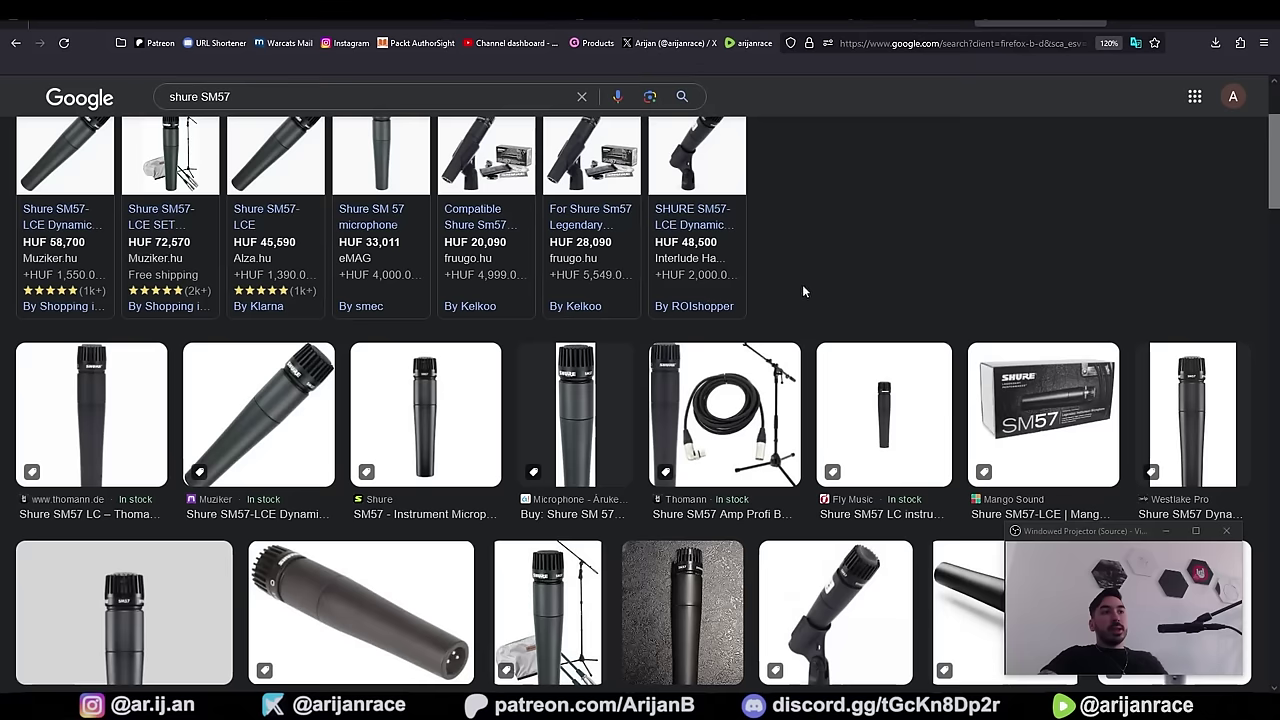
- Preview Shure's front-view picture of the SM57 and bring up the options for saving the image
click(440, 440)
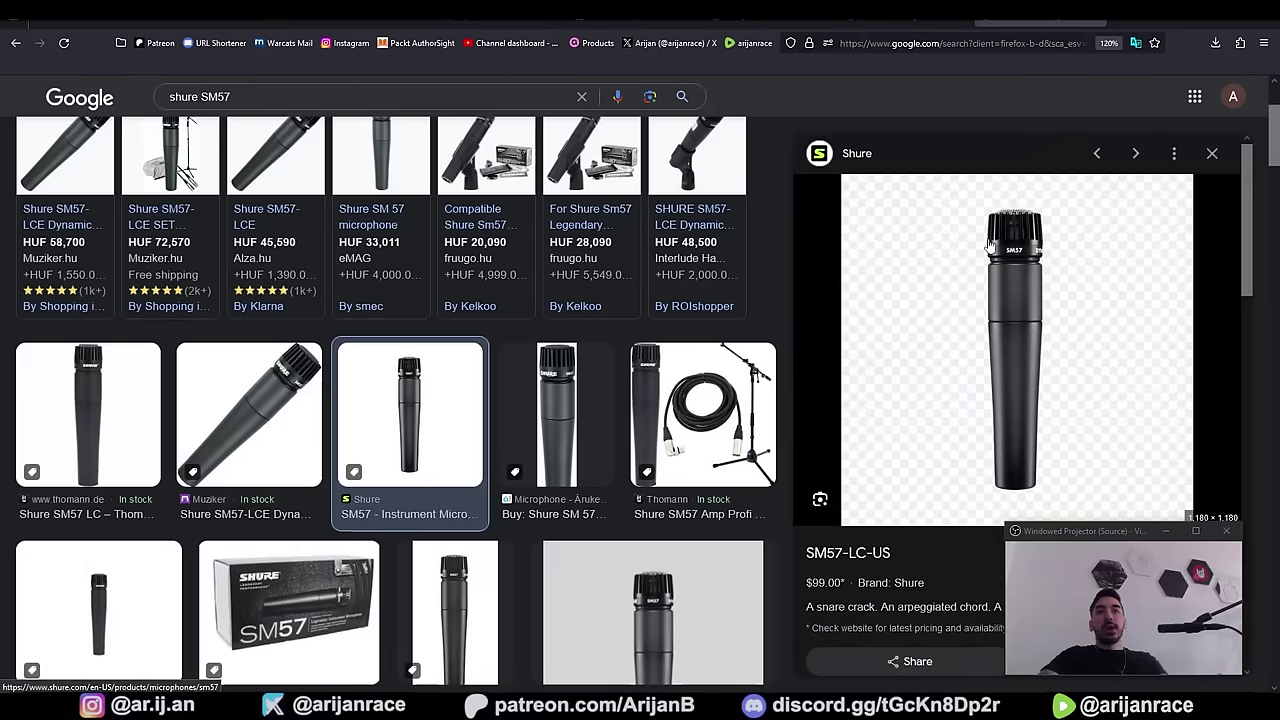
scroll(1034, 295, down, 1)
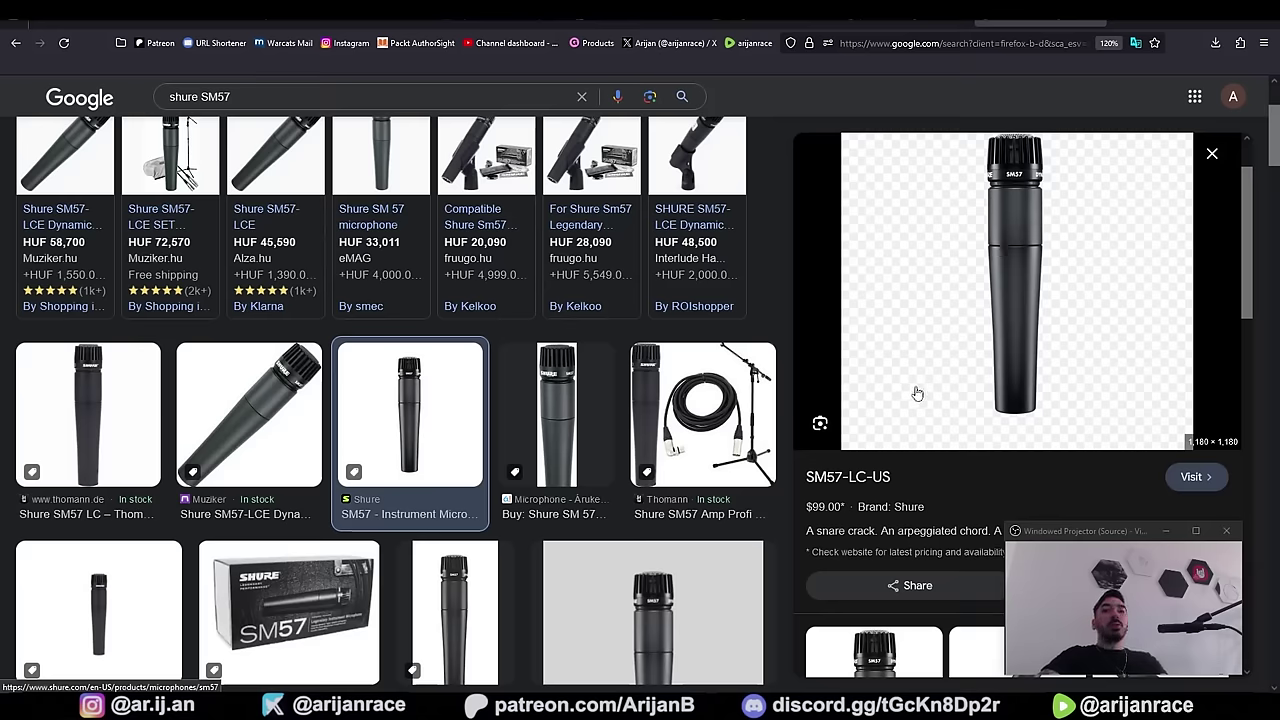
scroll(916, 395, up, 1)
right_click(1002, 290)
click(1040, 495)
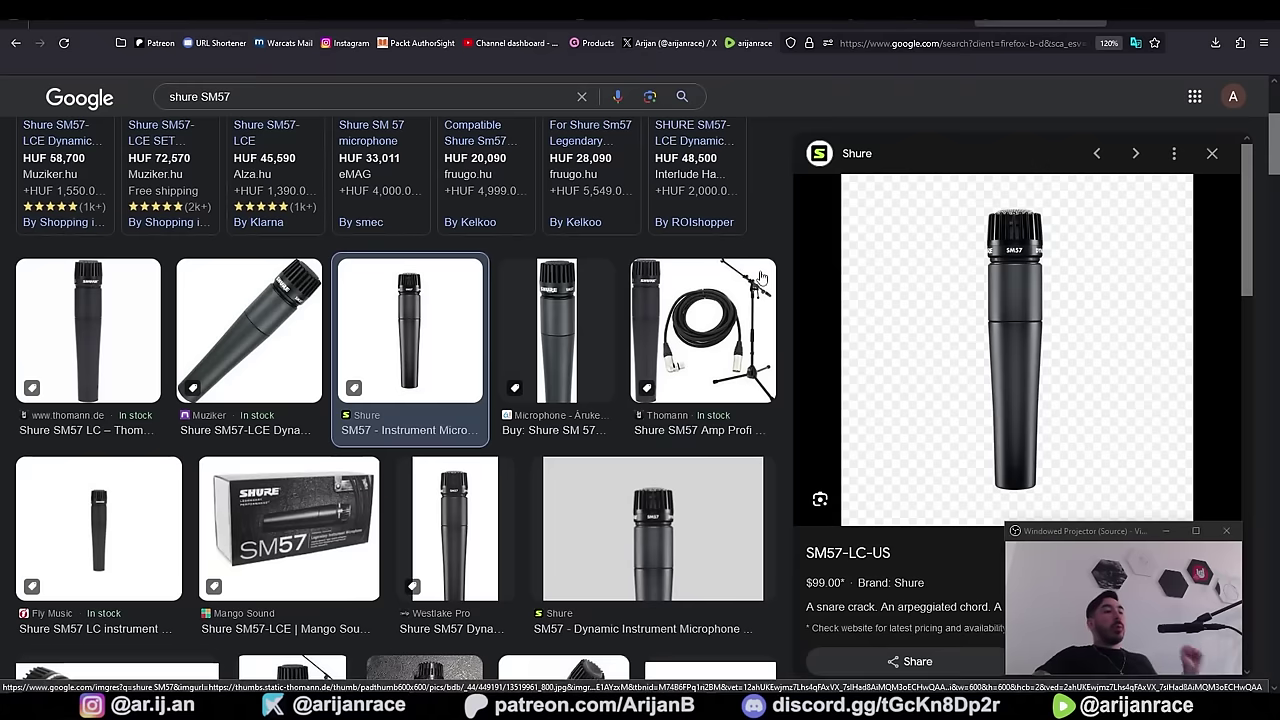
- Preview pictures of the SM57 held in its microphone clip from the image results
scroll(755, 313, down, 3)
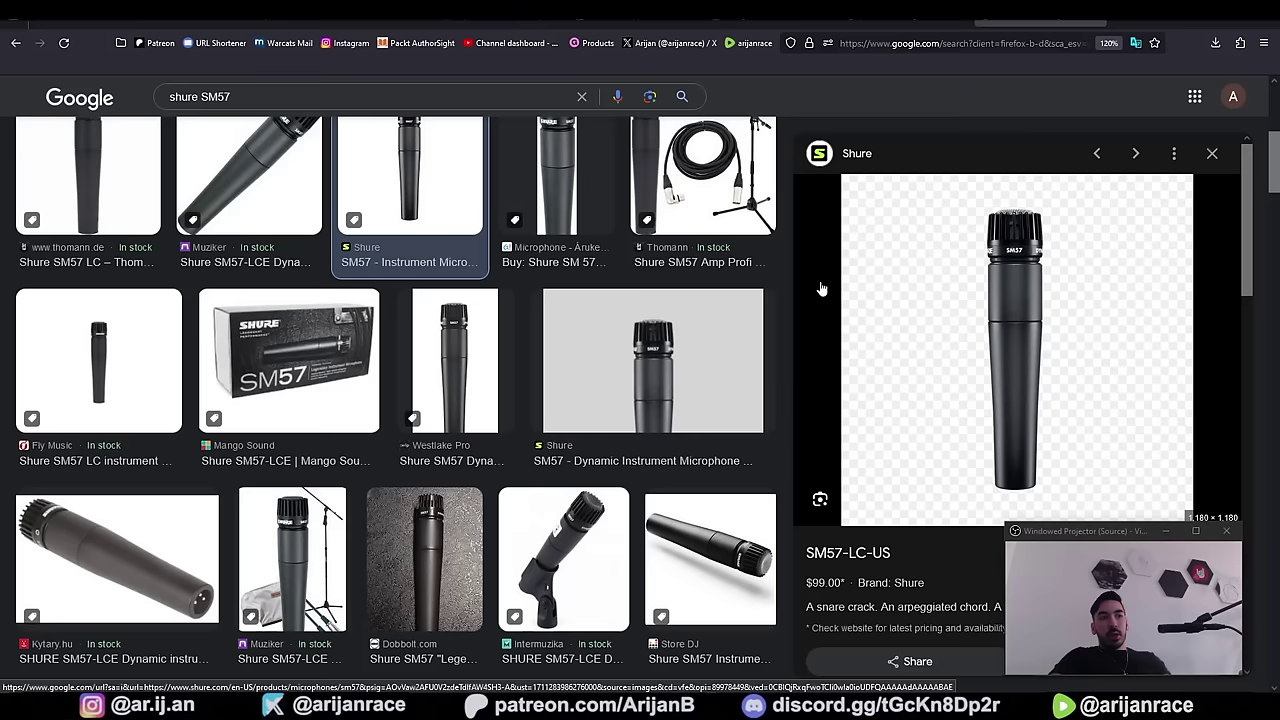
click(597, 555)
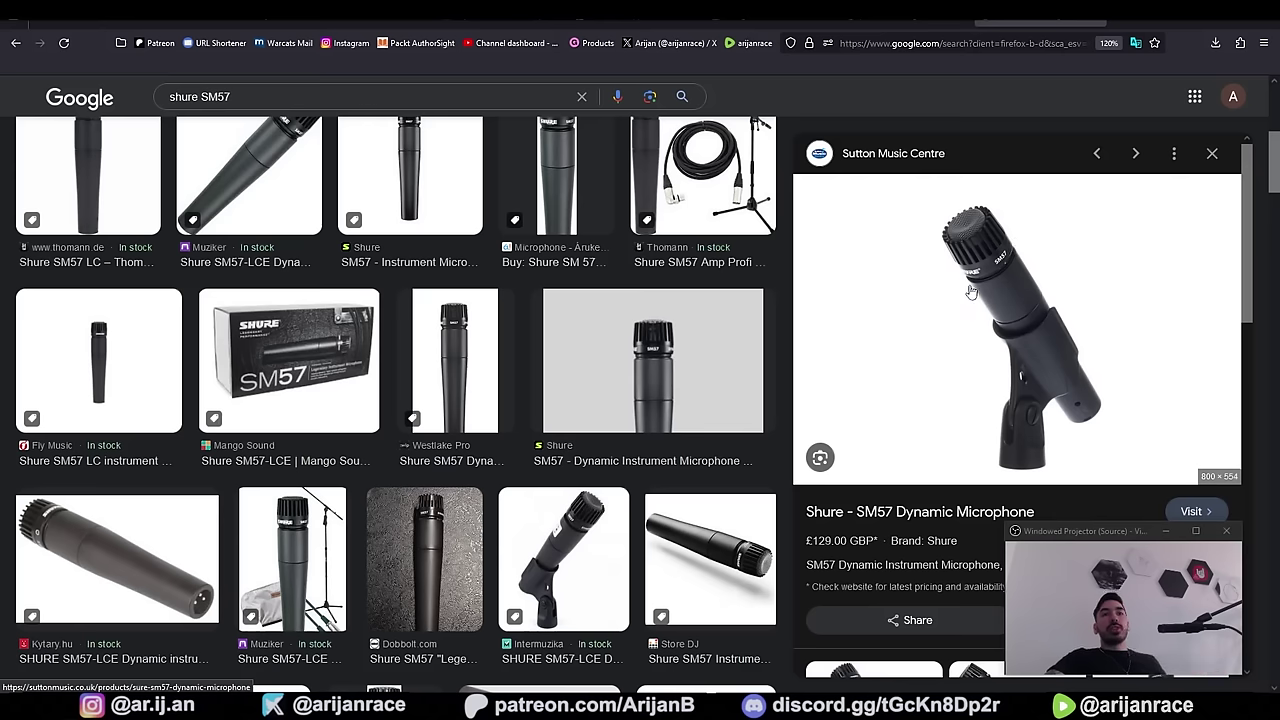
scroll(1016, 382, down, 3)
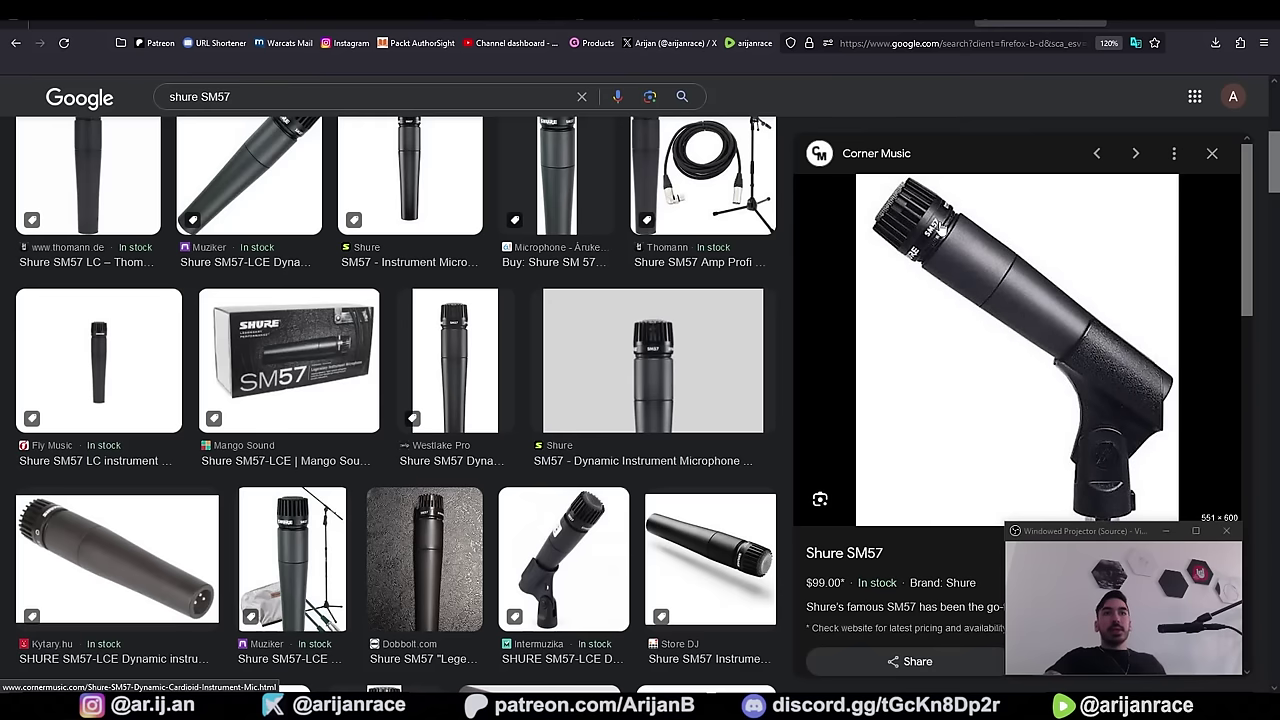
scroll(665, 245, down, 2)
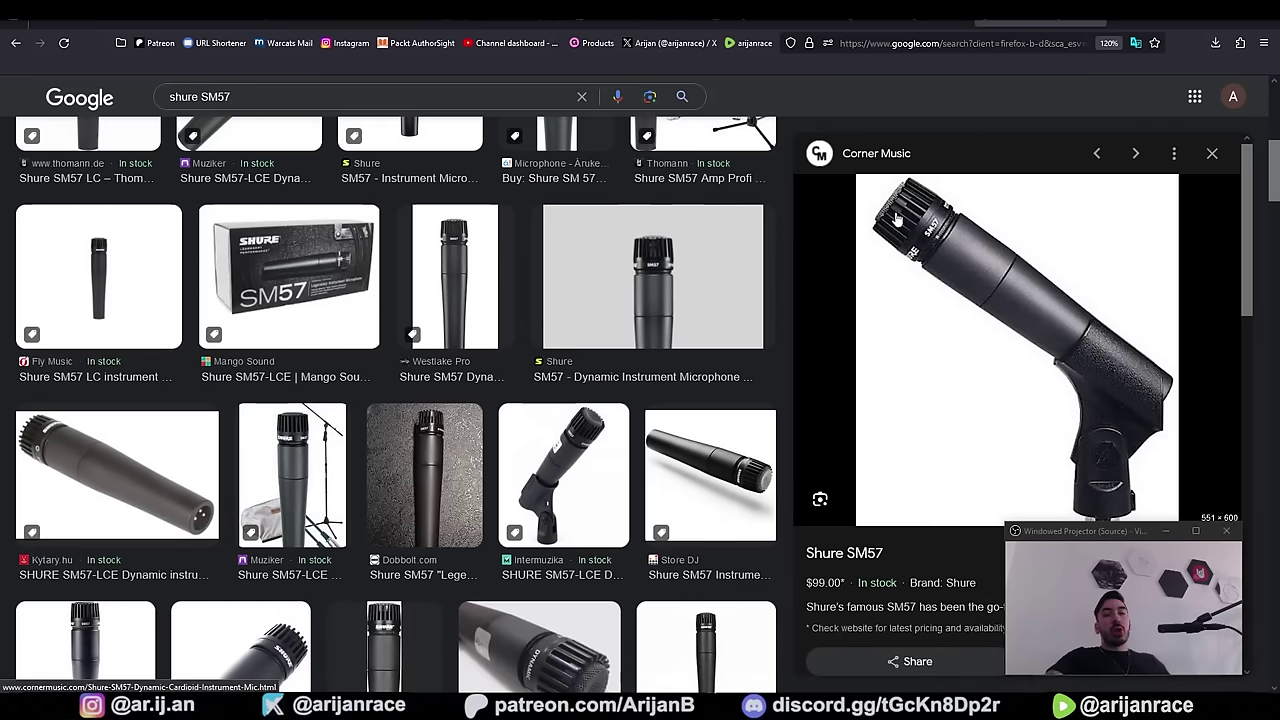
scroll(945, 325, down, 1)
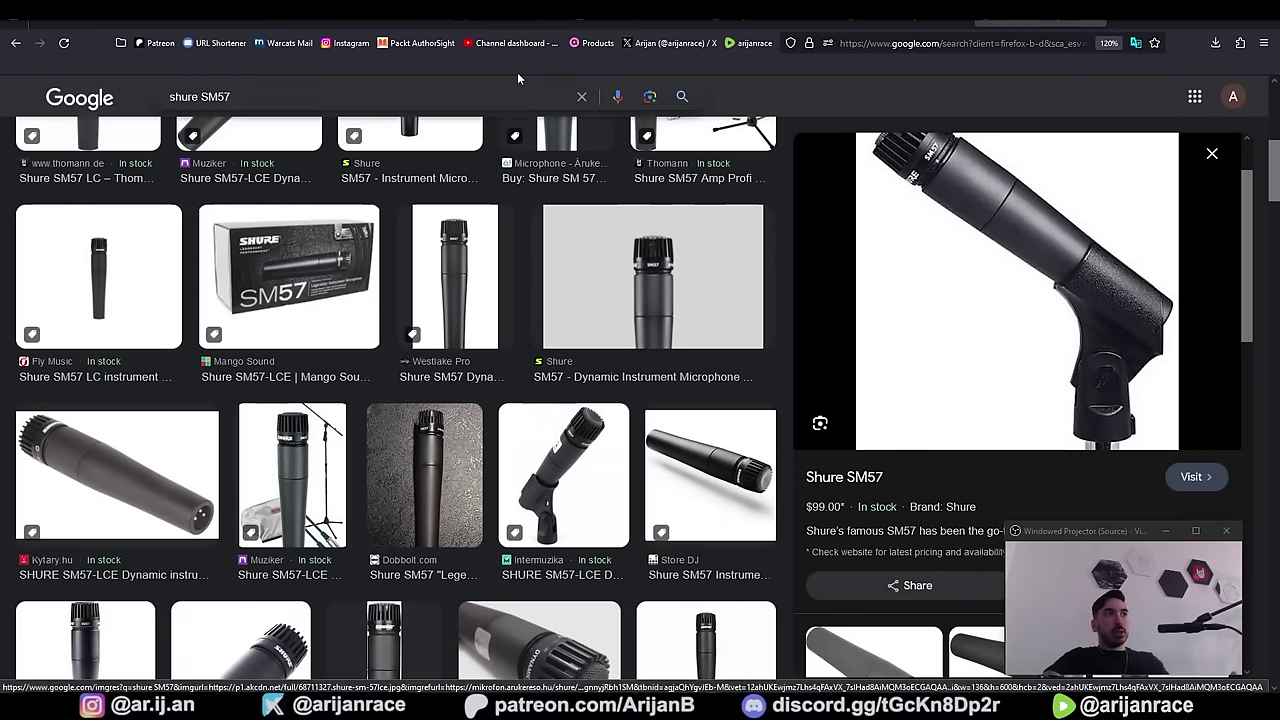
- Open the PureRef download page from the "Pure Ref" search results and examine the available platforms
key(alt+Left)
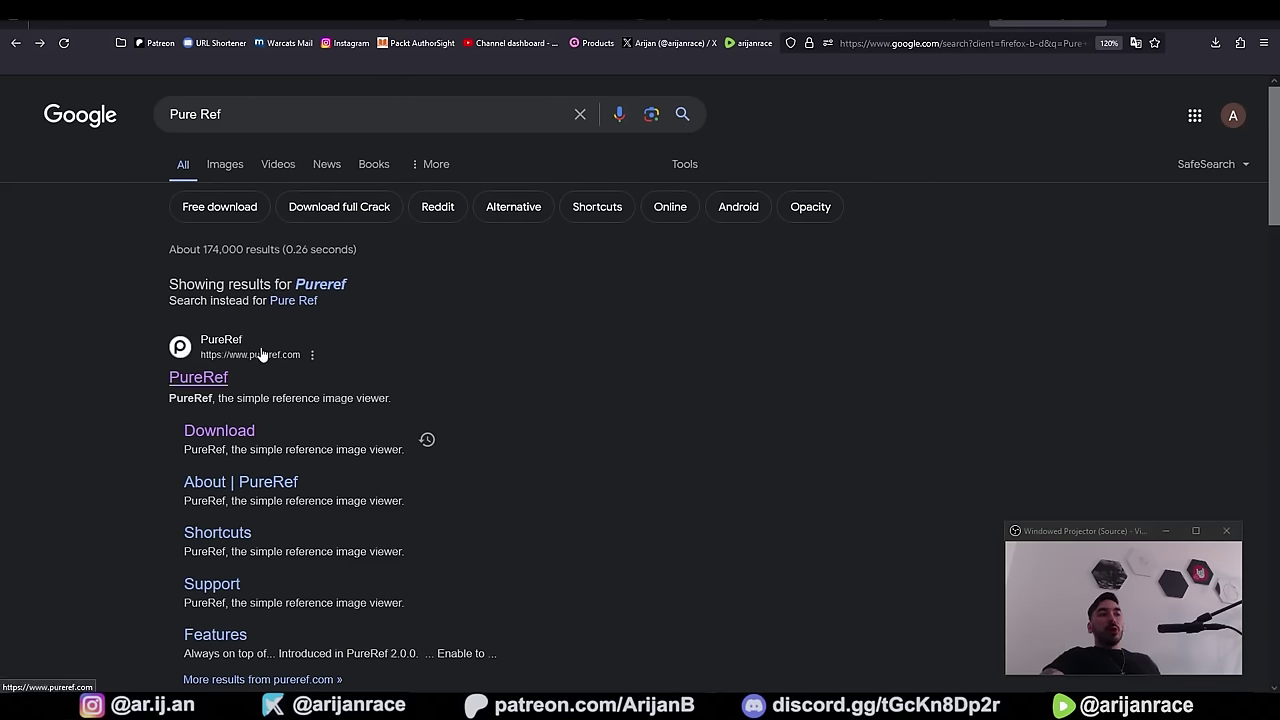
scroll(271, 380, down, 2)
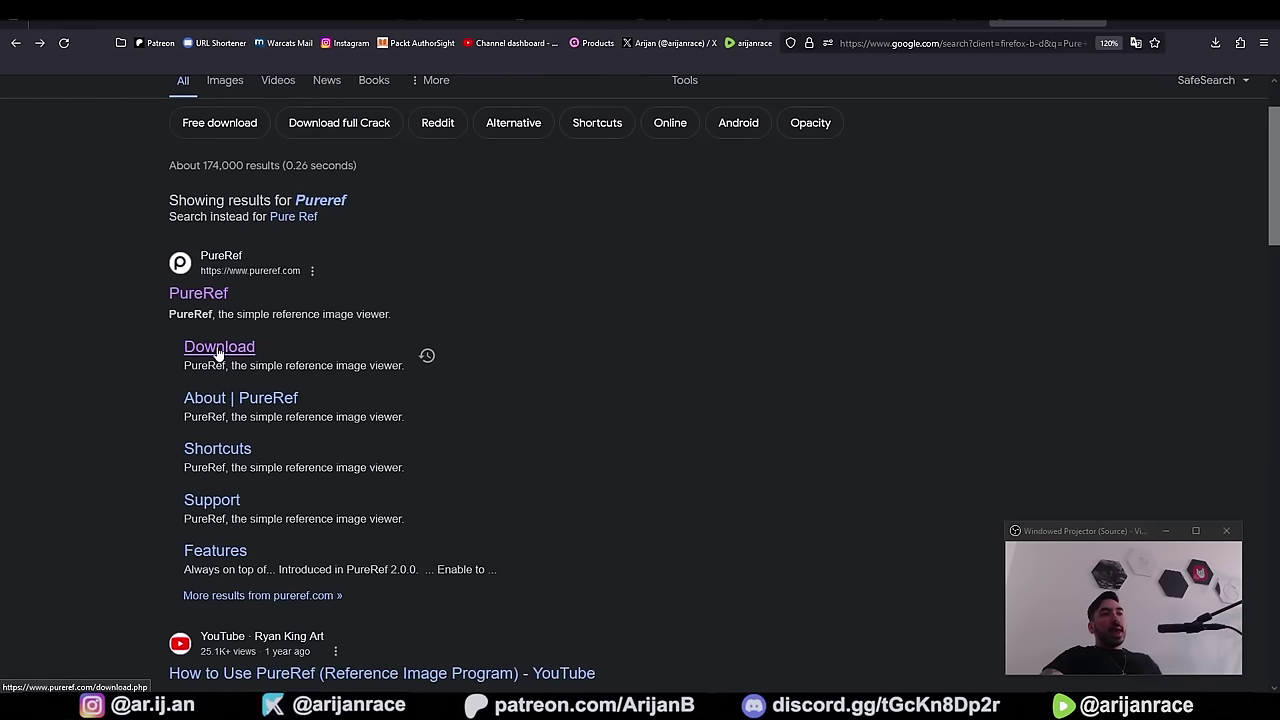
click(212, 352)
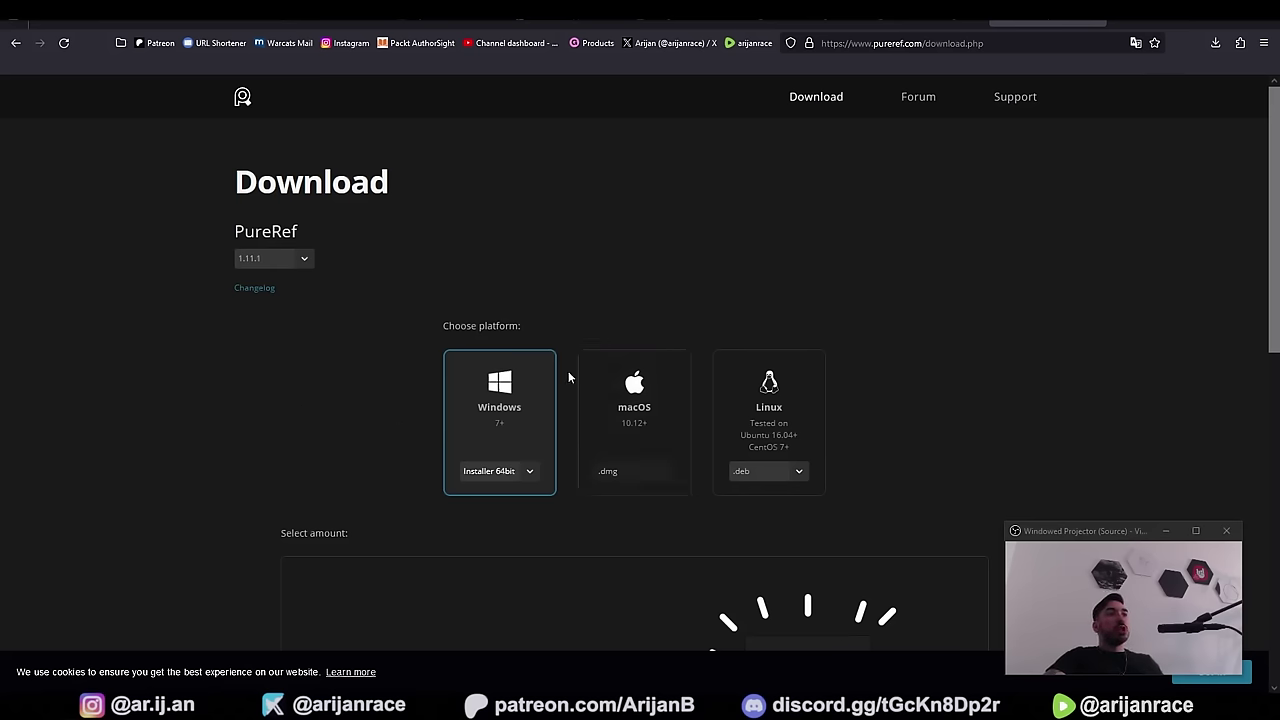
click(645, 386)
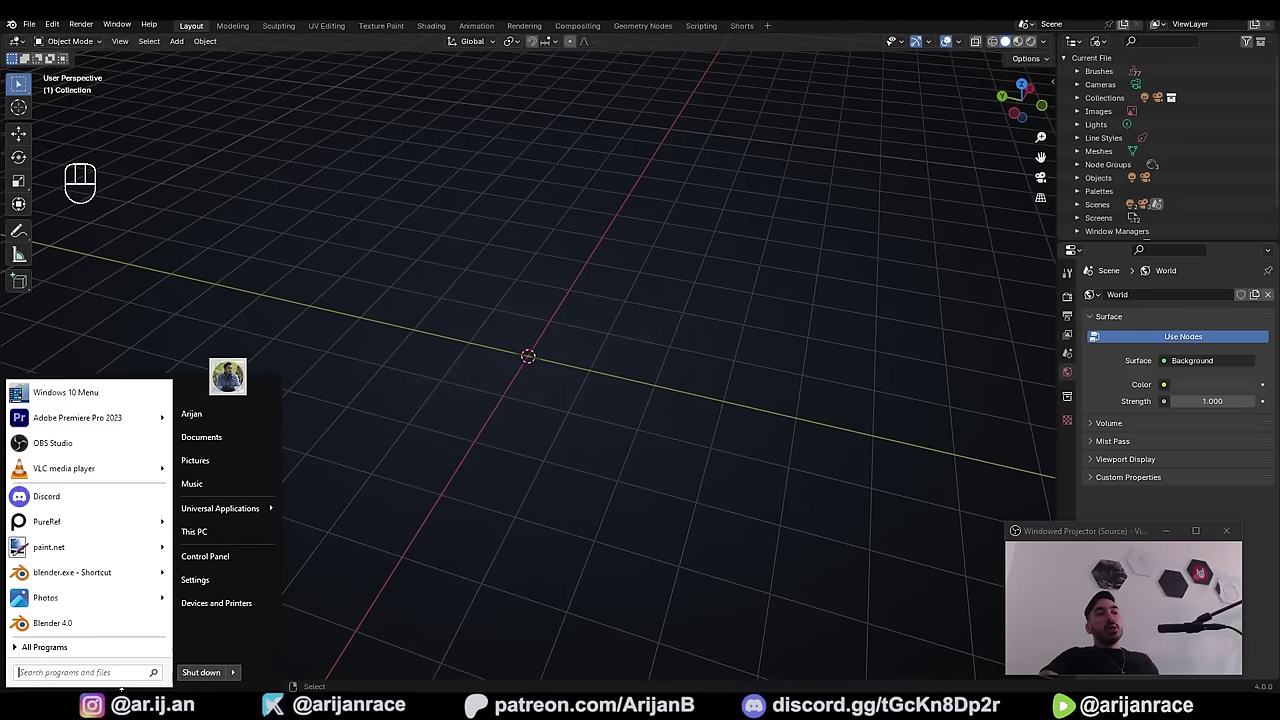
- Launch PureRef from the desktop and reposition its empty window over the Blender viewport
click(55, 524)
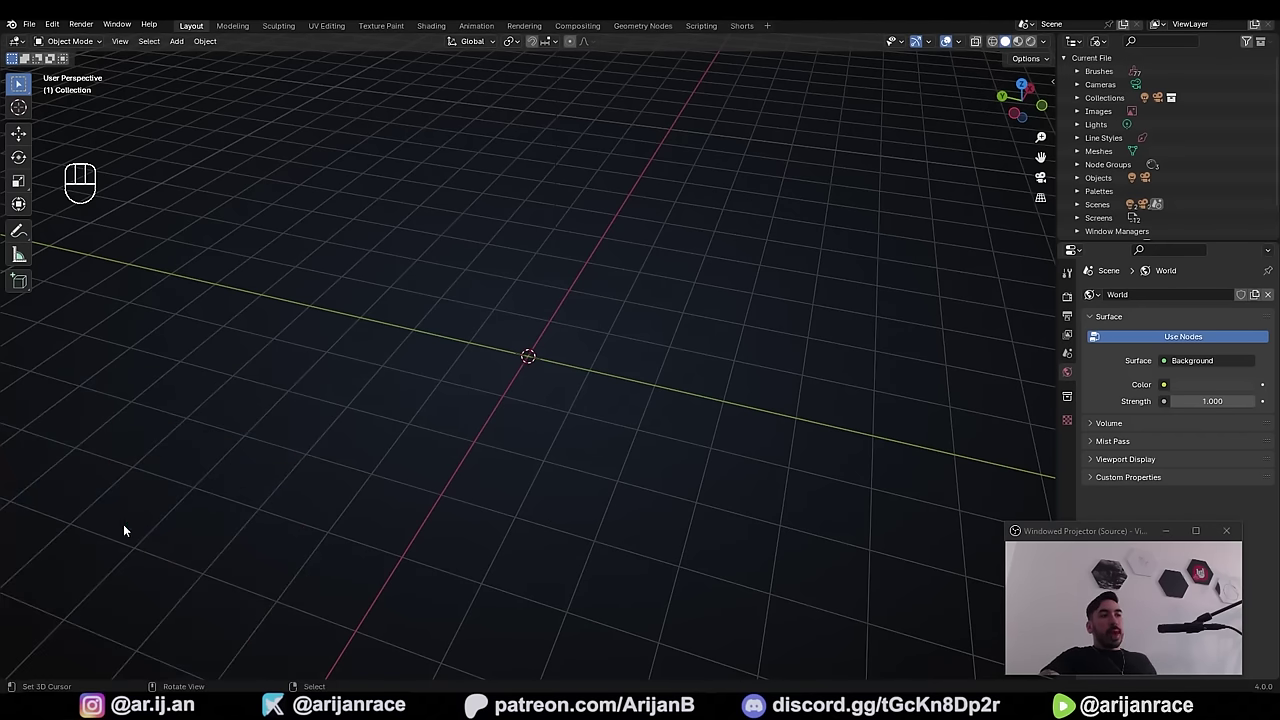
drag(677, 311, 713, 304)
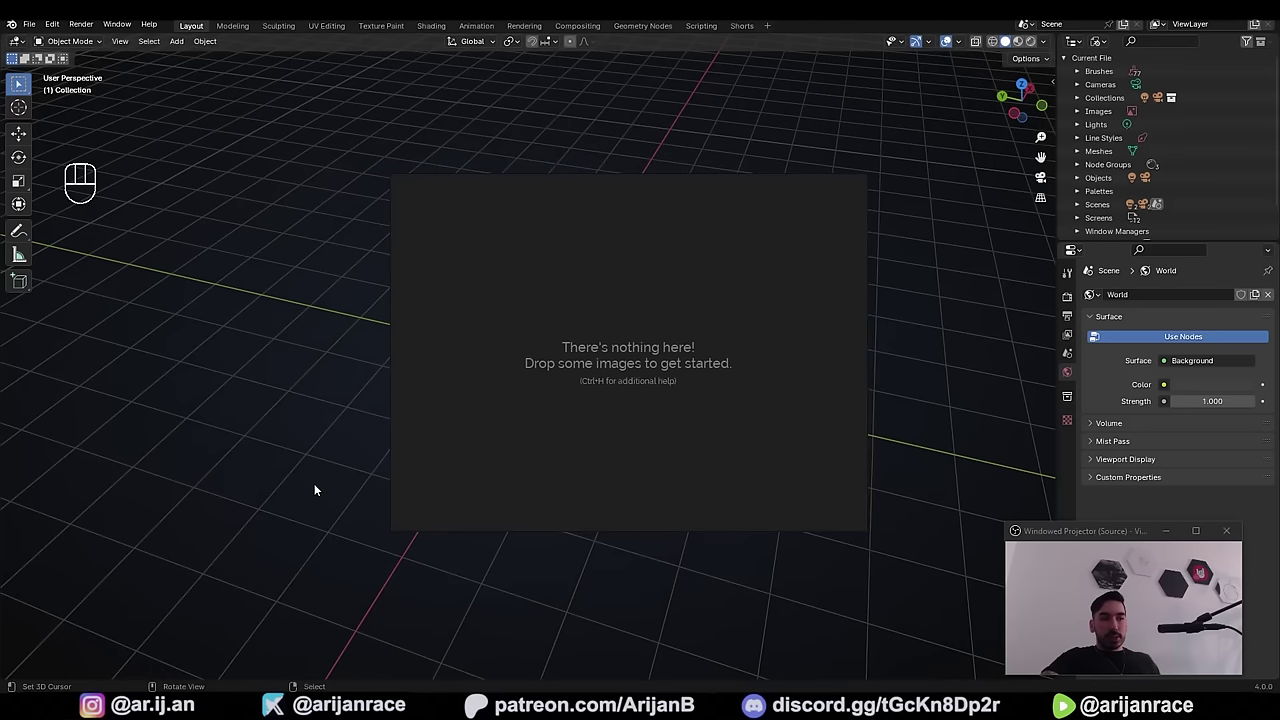
right_drag(497, 315, 510, 302)
- Check the PureRef window mode options for Always On Top
right_click(564, 266)
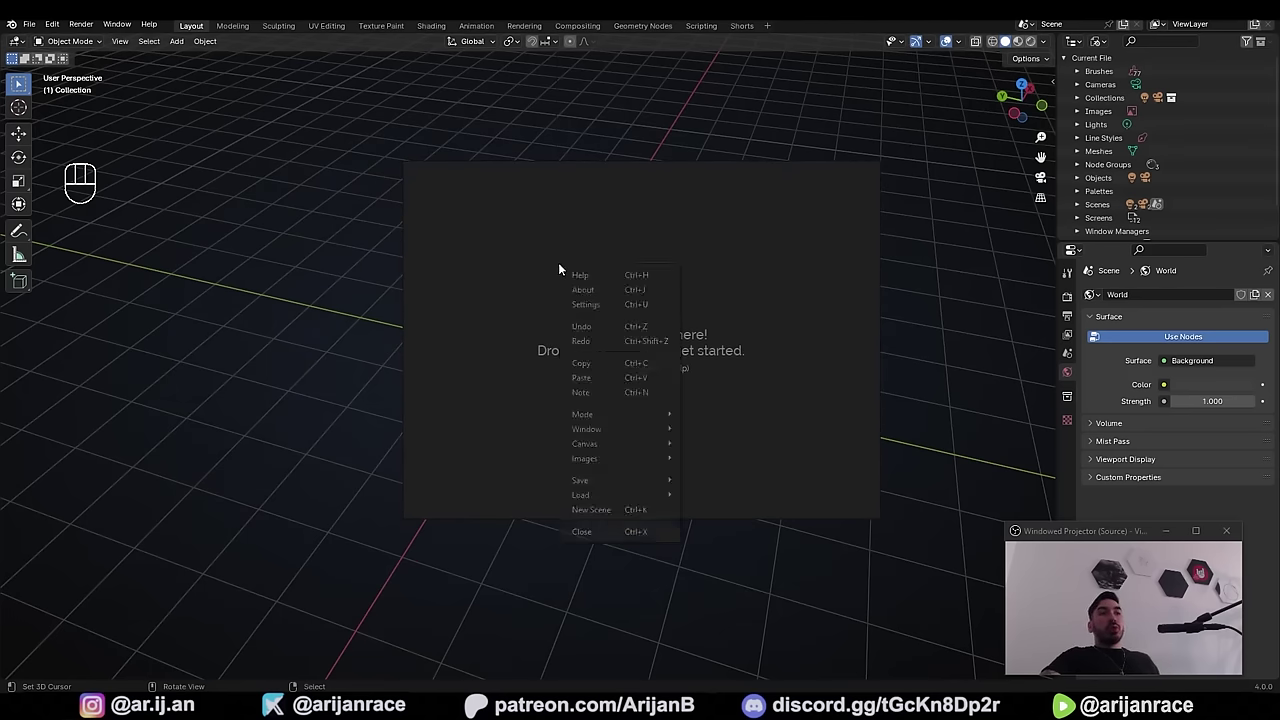
mouse_move(599, 410)
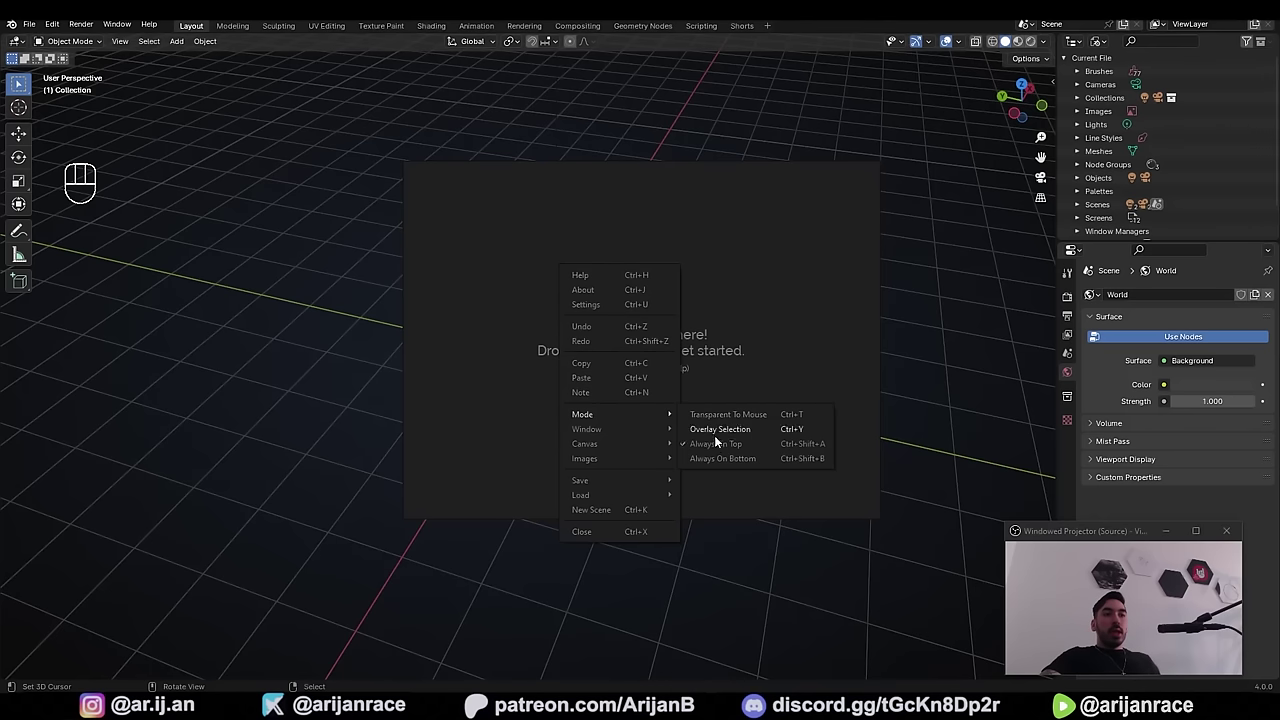
click(732, 457)
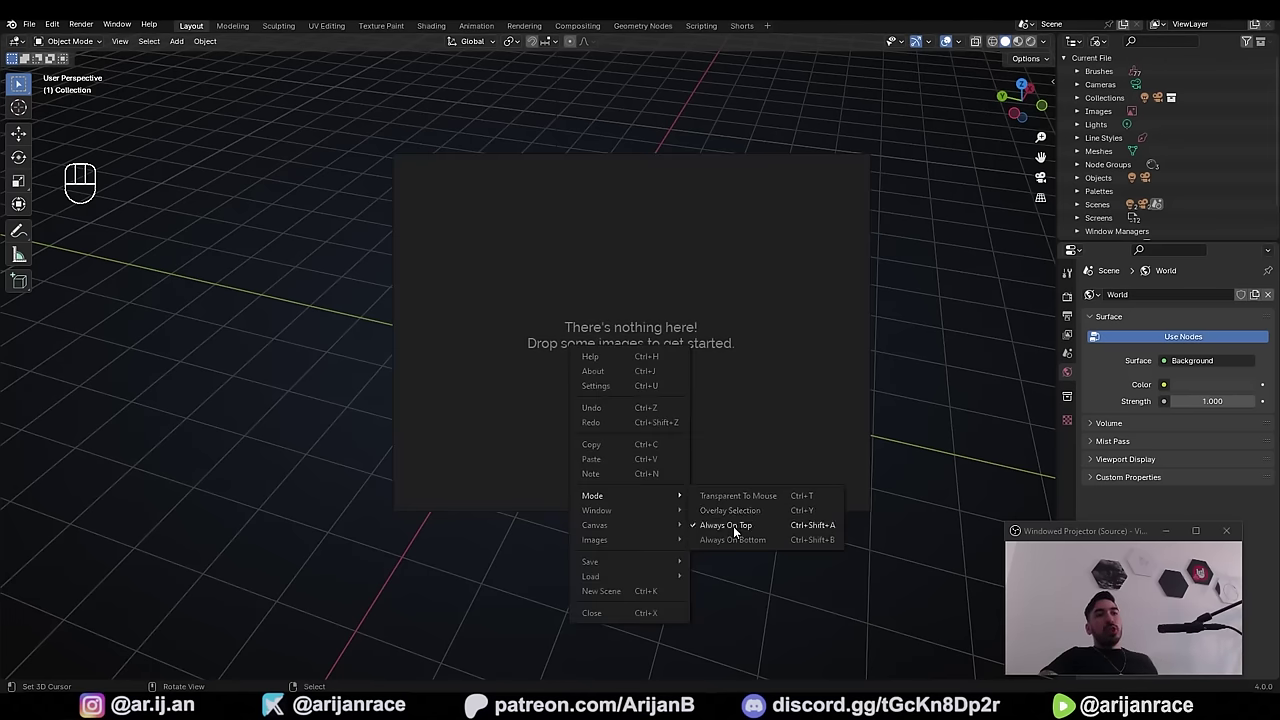
click(426, 546)
- Switch to the browser's SM57 image results and move the PureRef window clear of the enlarged image preview
key(alt+Tab)
right_drag(679, 329, 435, 308)
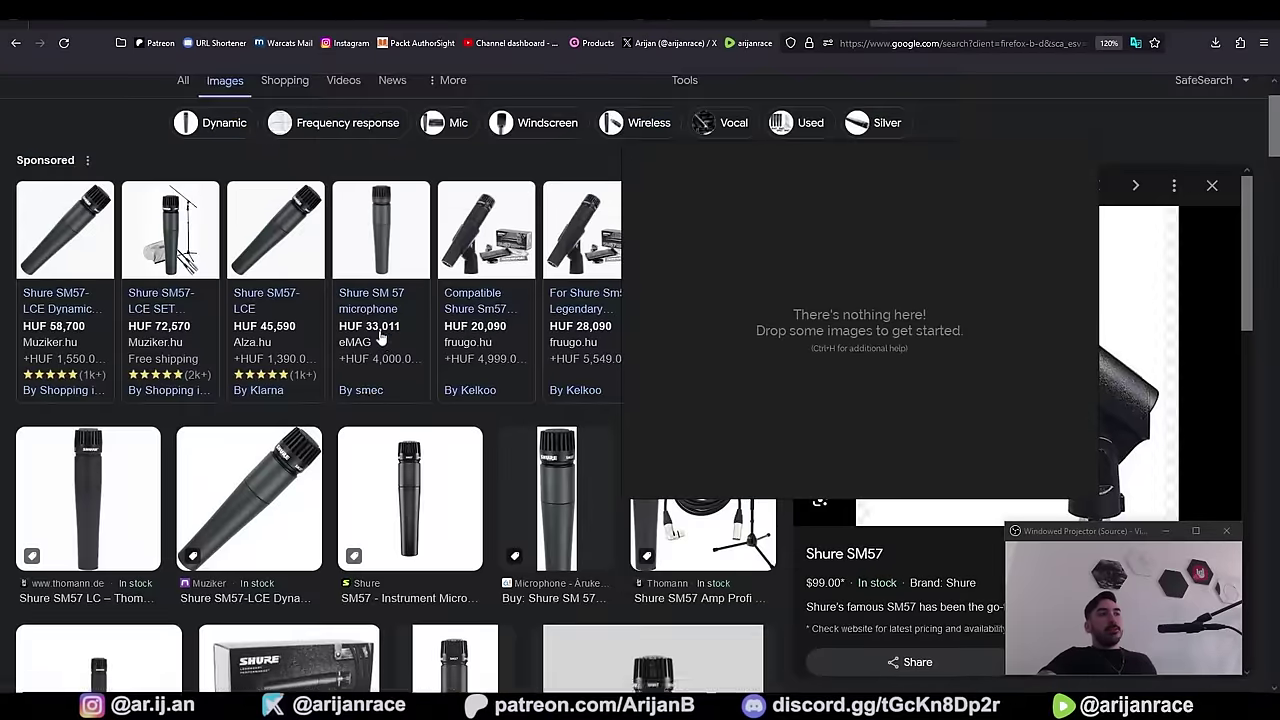
scroll(380, 337, down, 5)
right_drag(775, 340, 360, 339)
- Copy the Newegg picture of the SM57 in its clip, paste it onto the PureRef board and reposition it
scroll(1011, 388, down, 5)
click(1010, 388)
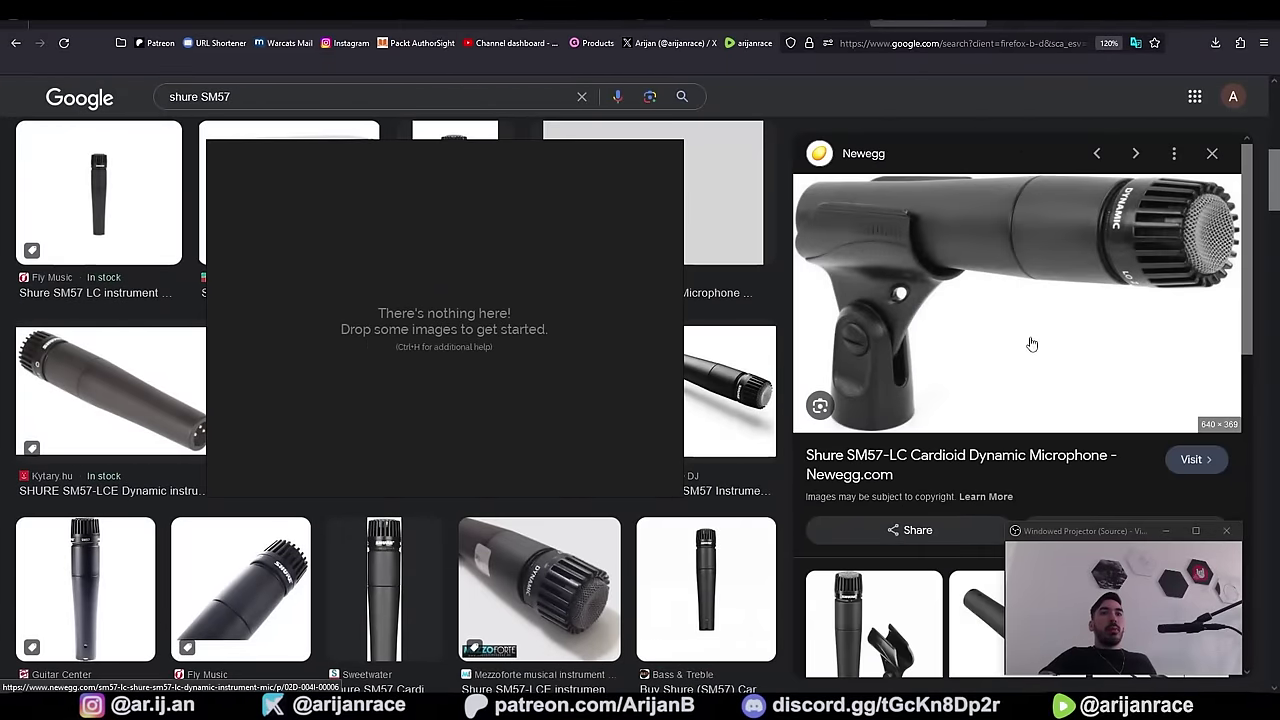
right_click(941, 258)
click(970, 471)
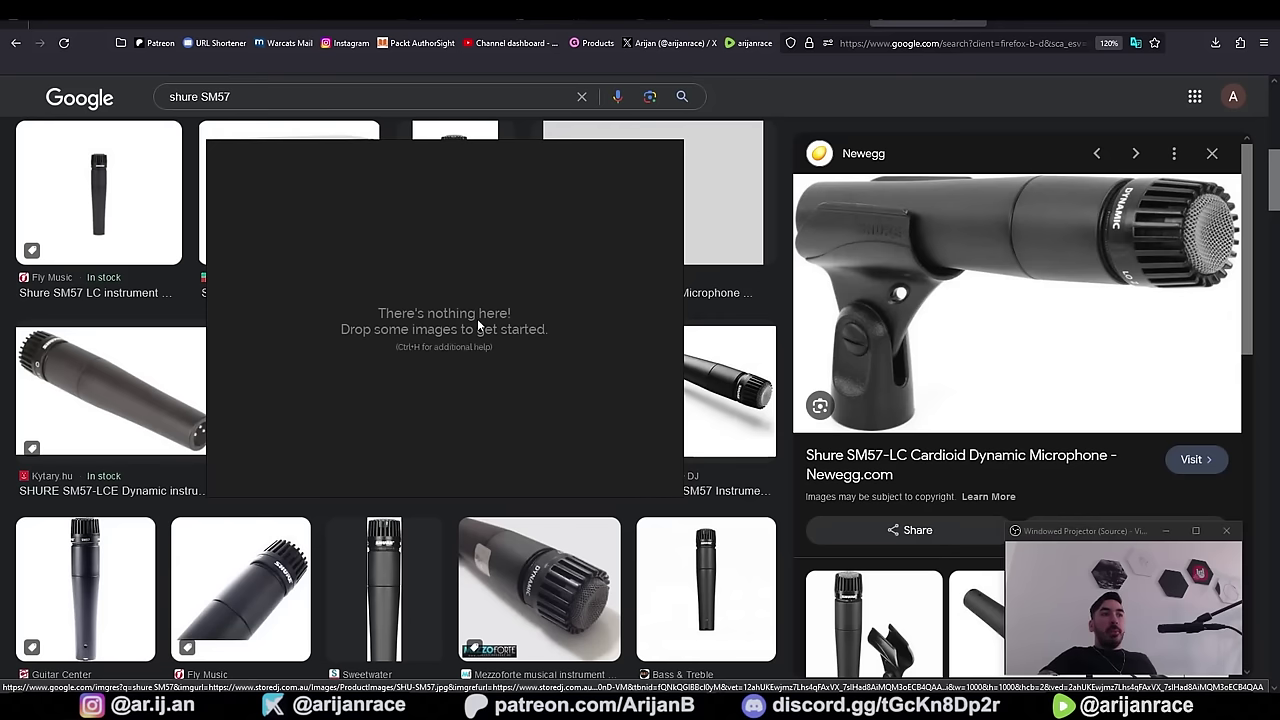
right_click(385, 258)
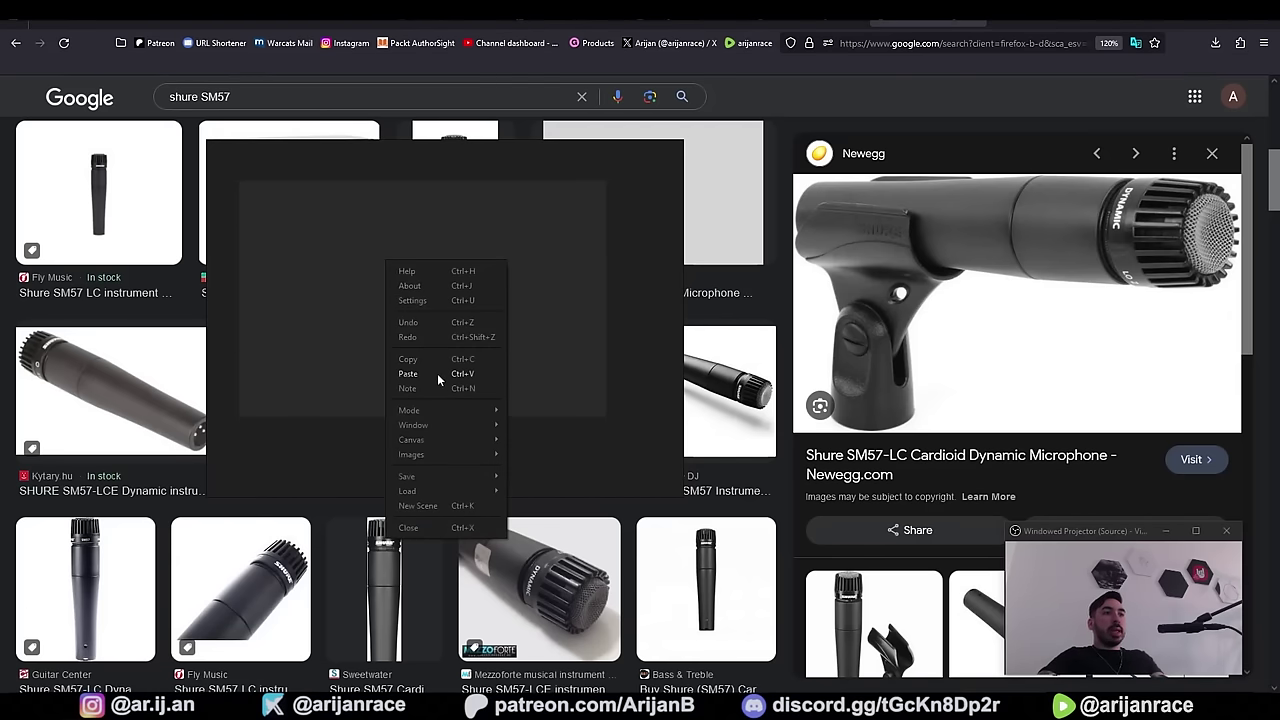
click(437, 373)
drag(338, 235, 439, 260)
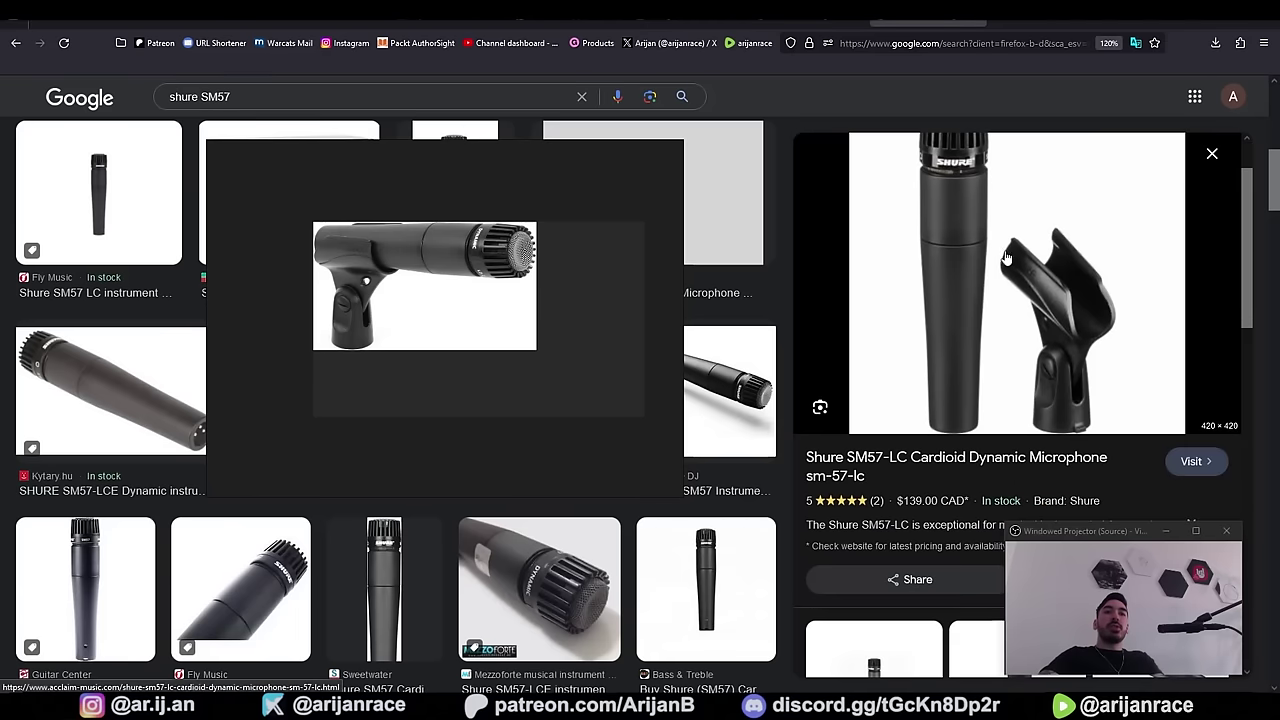
- Copy the picture of the upright SM57 beside its separate clip and place it to the right of the first reference
right_click(1010, 290)
click(1040, 511)
key(ctrl+v)
drag(586, 374, 621, 309)
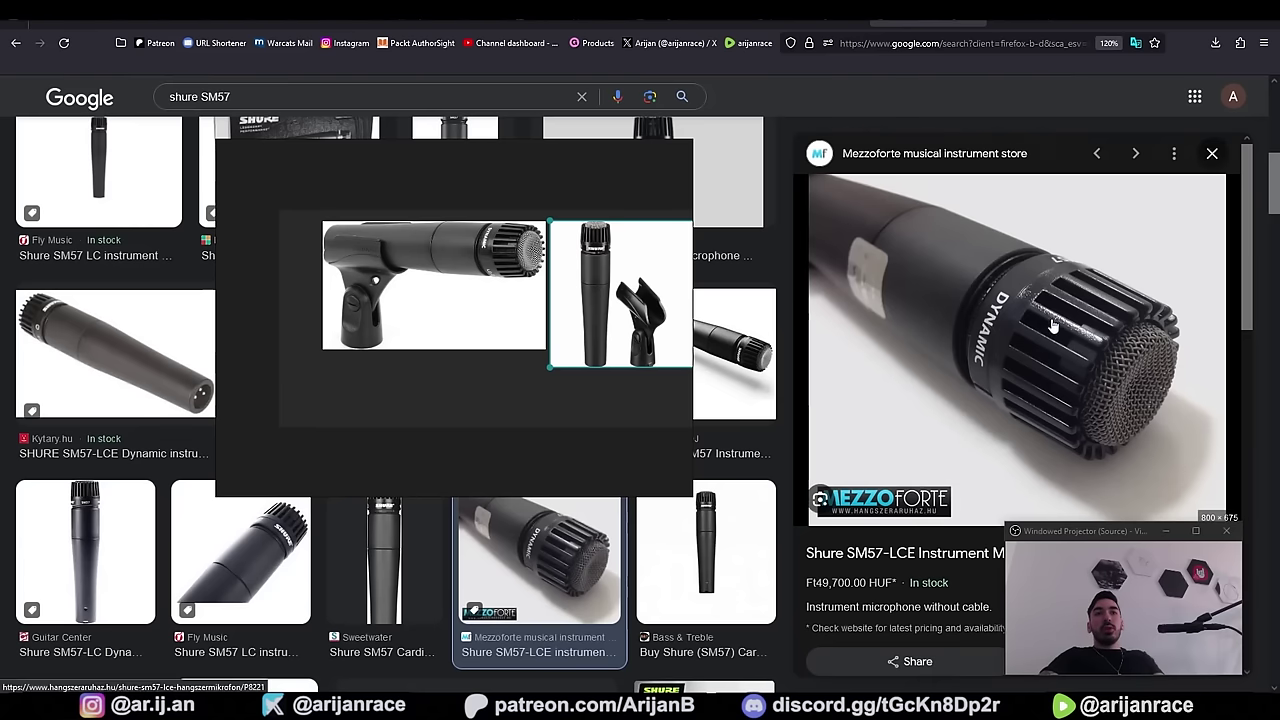
- Copy the two Mezzoforte pictures, the grille close-up and the clipped microphone, and arrange them below the existing references
right_click(1037, 322)
right_click(868, 206)
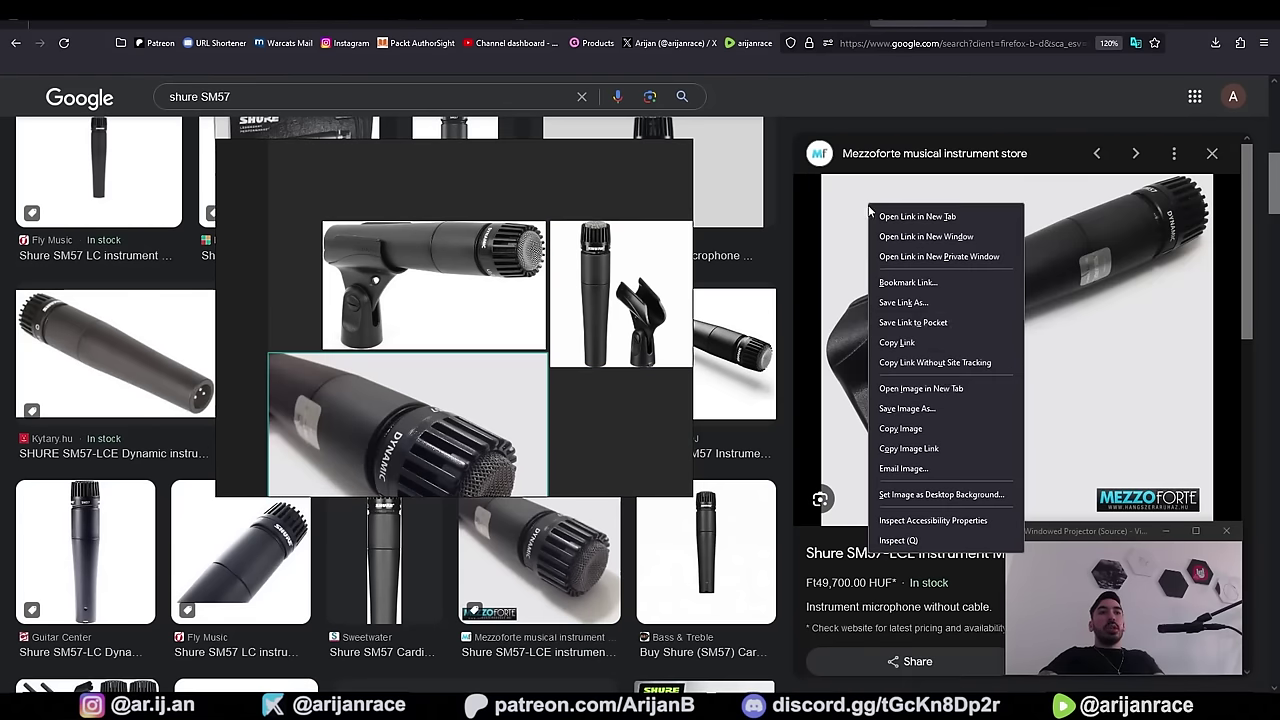
click(935, 428)
key(ctrl+v)
drag(551, 414, 629, 436)
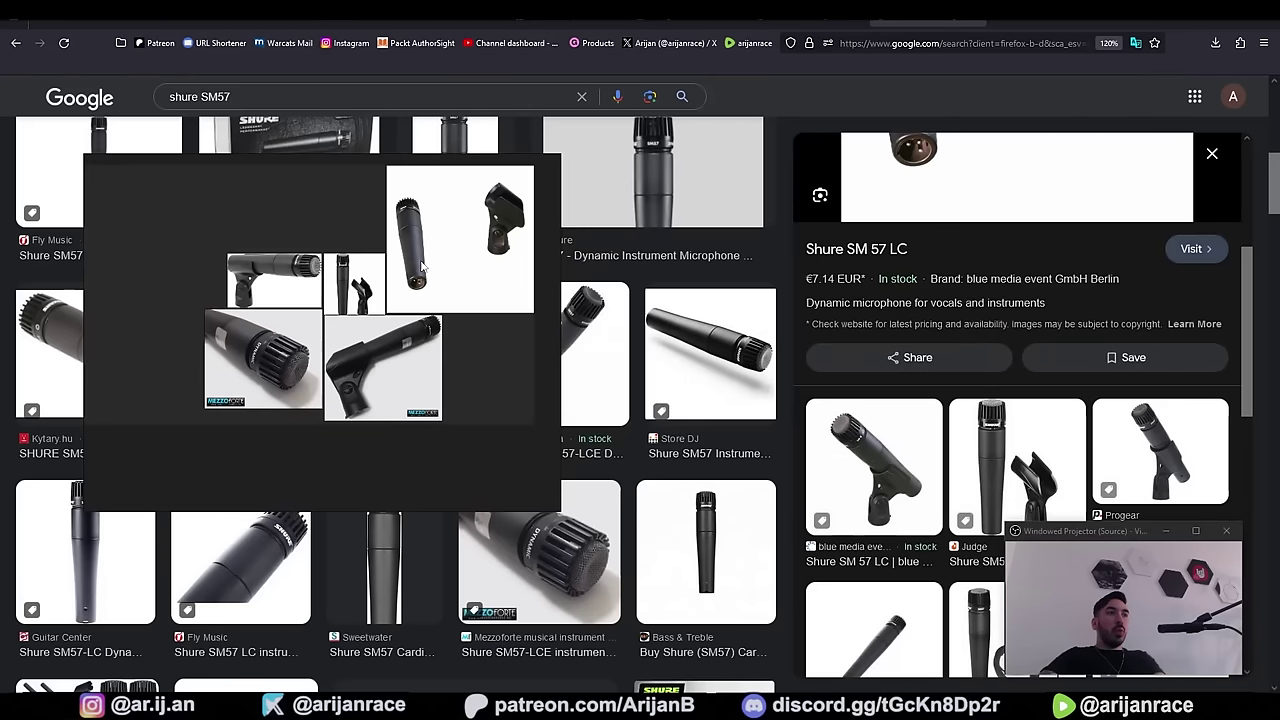
- Switch back to Blender with the reference board on top and add a 2 m cube at the world origin
right_drag(346, 242, 530, 251)
click(378, 706)
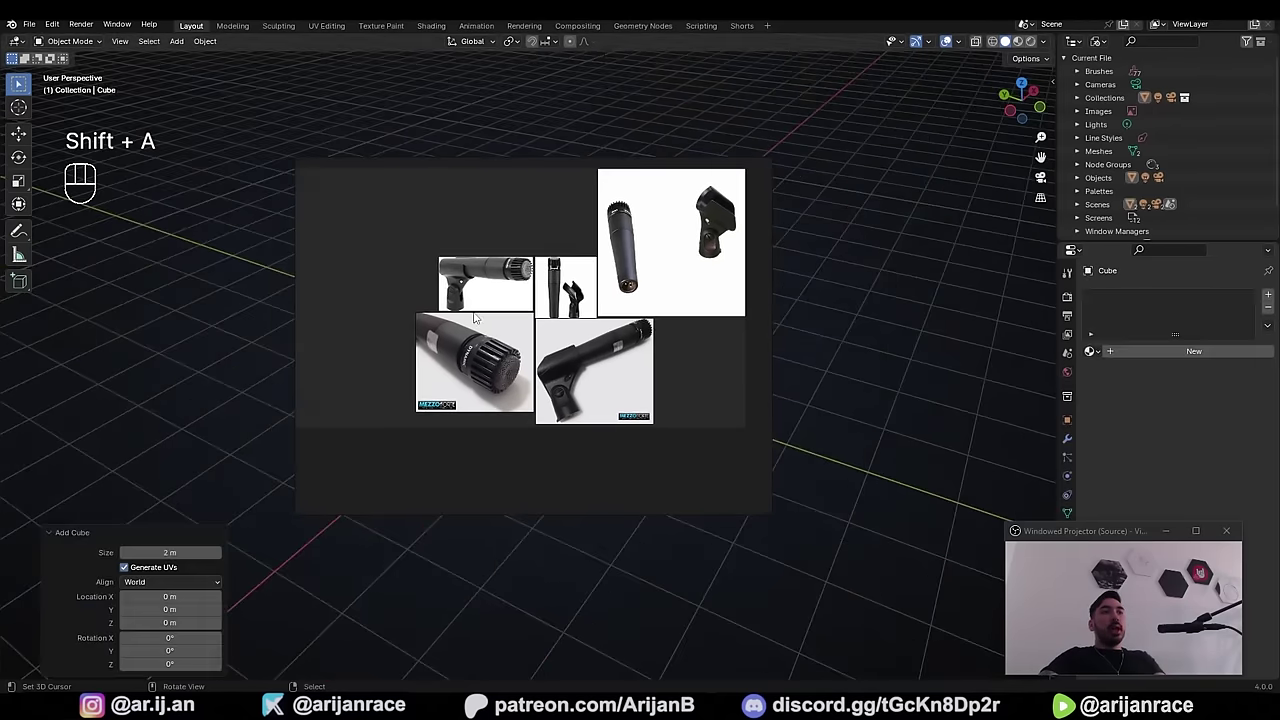
- Move the PureRef board to the side of the cube and enlarge its view of the microphone references
scroll(516, 300, down, 1)
right_drag(506, 333, 949, 229)
scroll(981, 224, up, 4)
scroll(980, 234, down, 3)
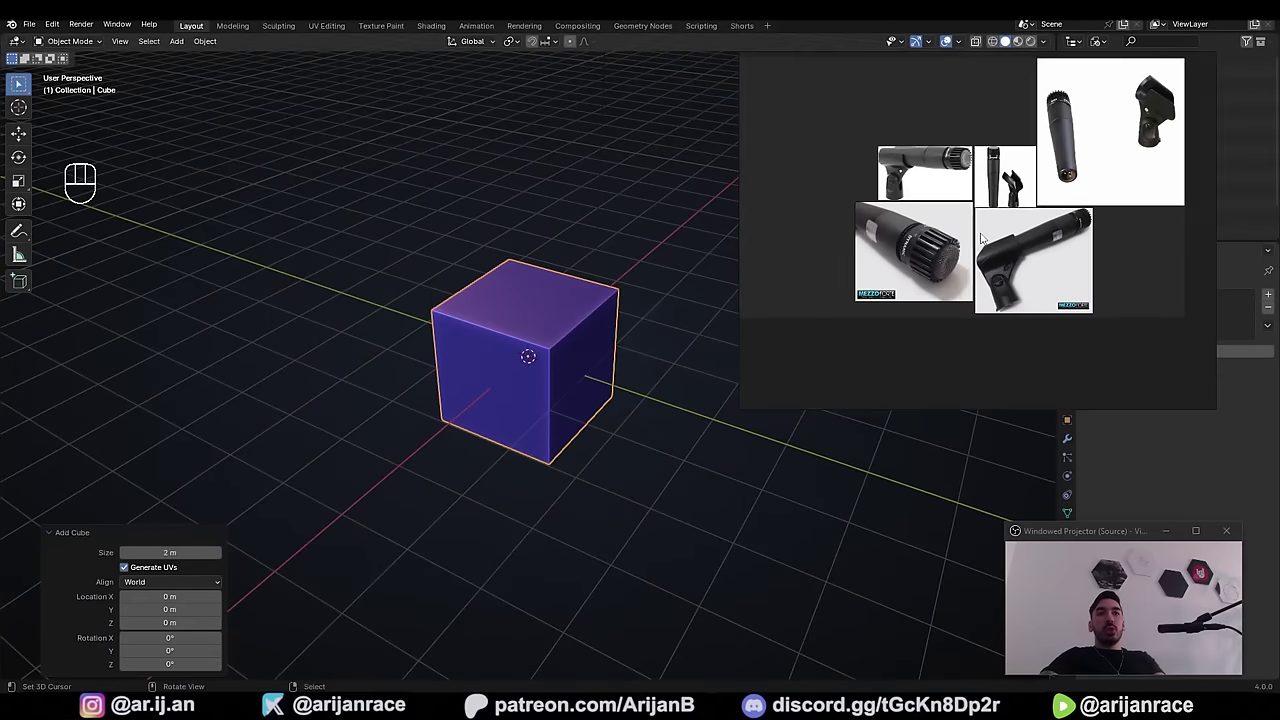
scroll(957, 230, up, 3)
right_drag(954, 171, 990, 163)
middle_drag(1054, 184, 1146, 203)
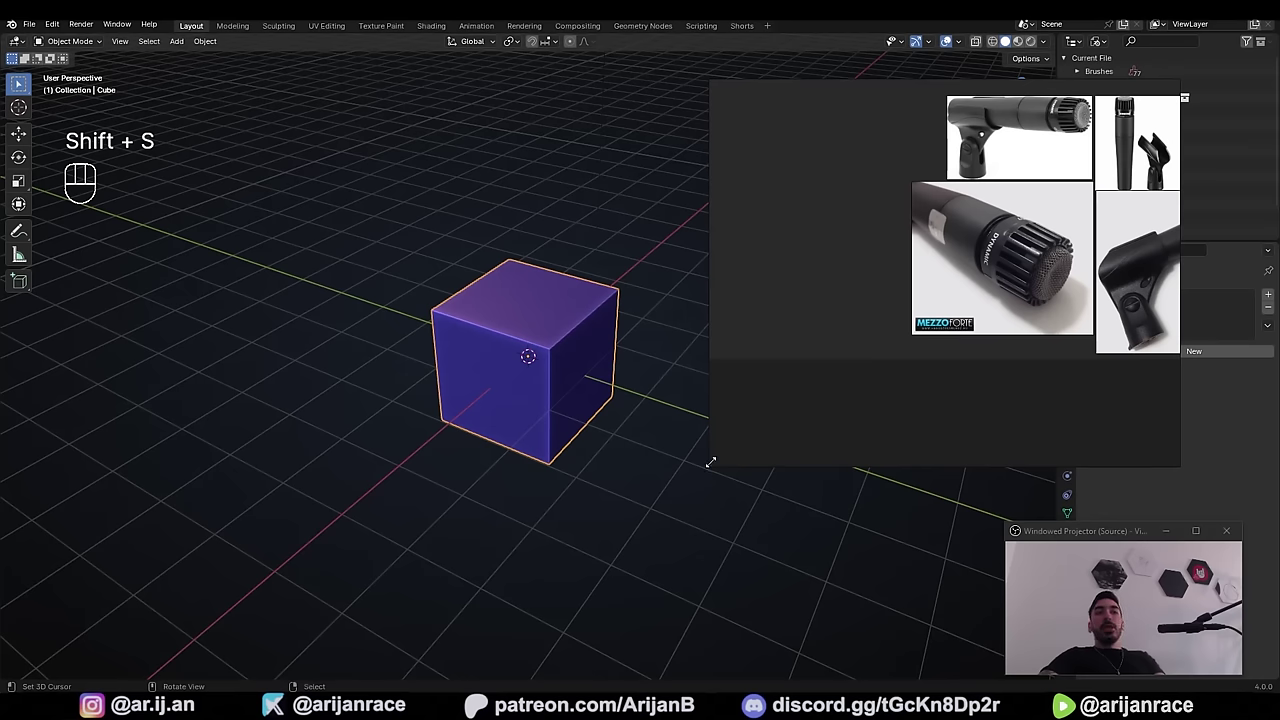
- Shrink the PureRef board to fit over the outliner and frame the microphone references inside it
drag(710, 462, 916, 341)
right_drag(989, 276, 0, 500)
right_drag(1157, 291, 1001, 296)
drag(996, 292, 1163, 192)
scroll(1163, 192, down, 5)
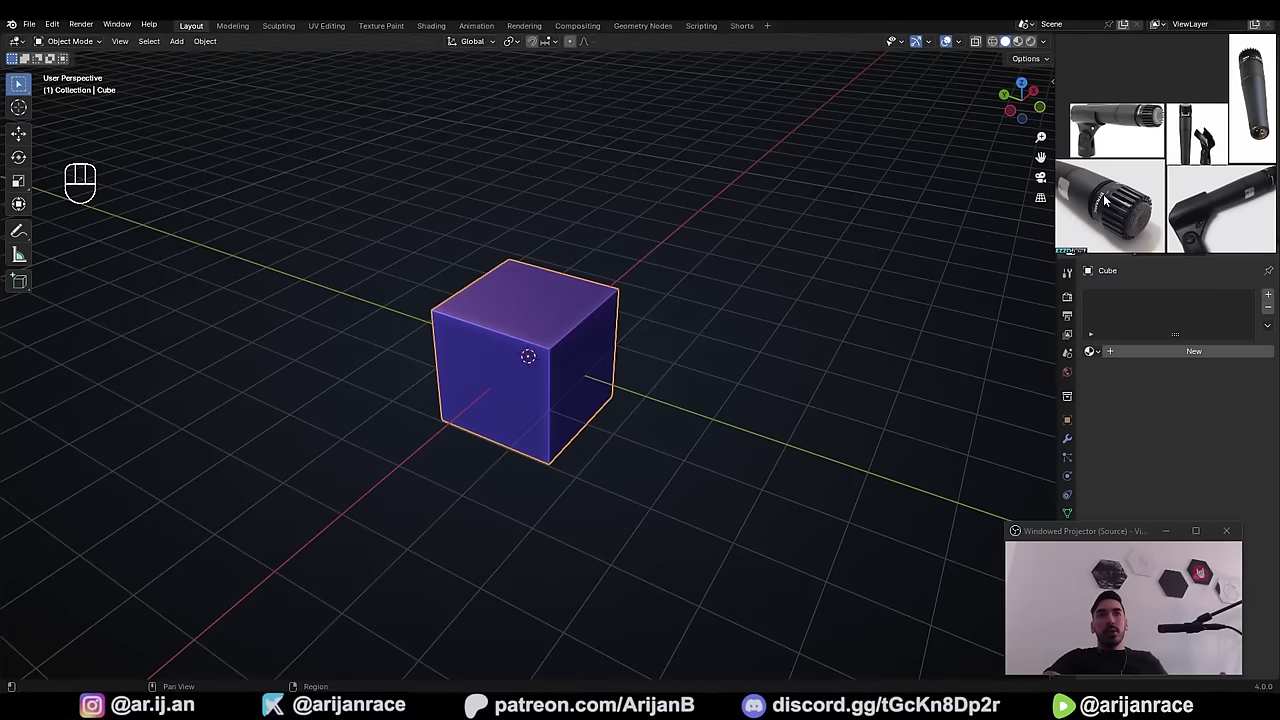
right_drag(1154, 127, 1179, 135)
drag(1052, 247, 1058, 239)
scroll(1155, 158, down, 2)
scroll(1161, 159, up, 3)
scroll(1161, 158, up, 2)
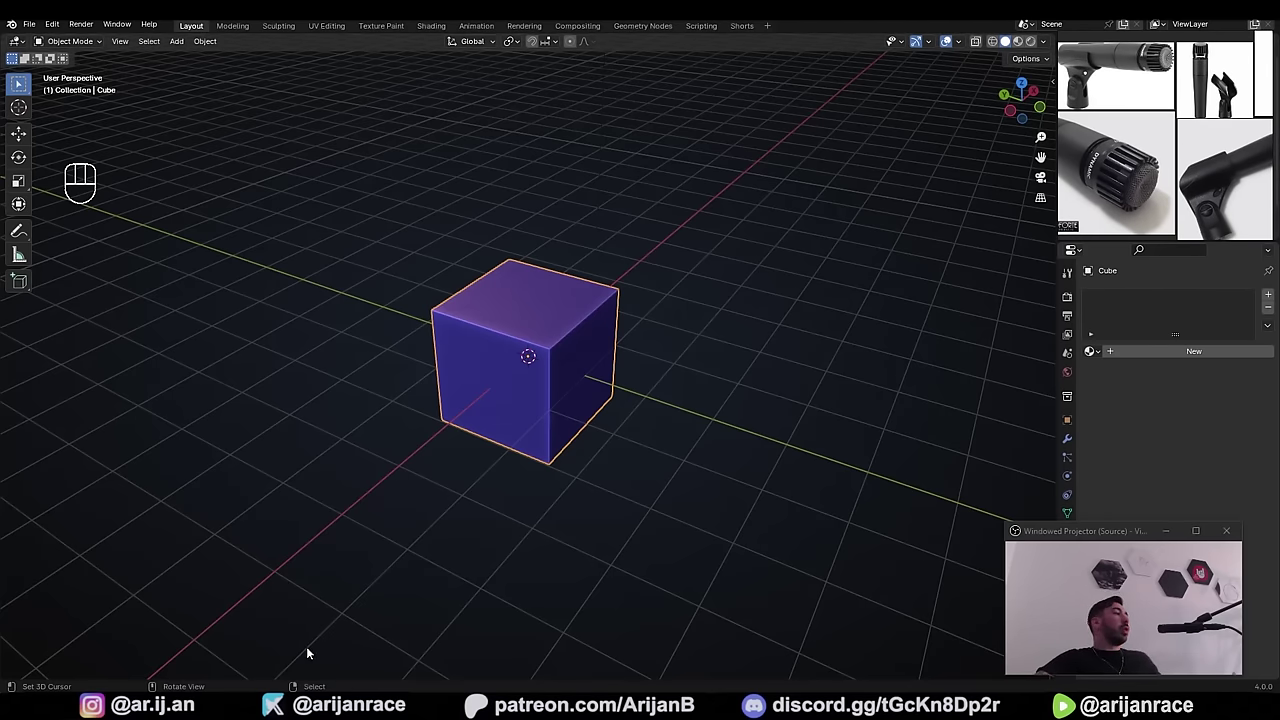
- Switch to the browser's SM57 image results and open Shure's straight-on picture of the upright microphone
key(alt+Tab)
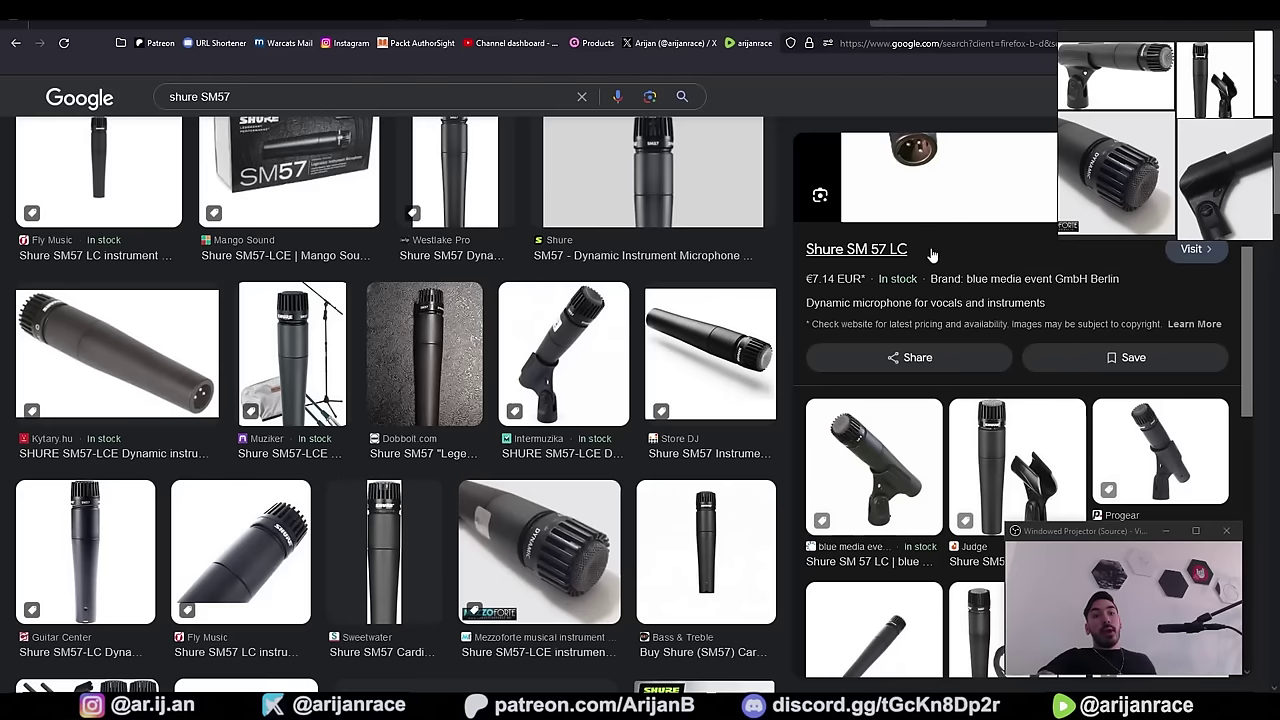
scroll(515, 253, up, 3)
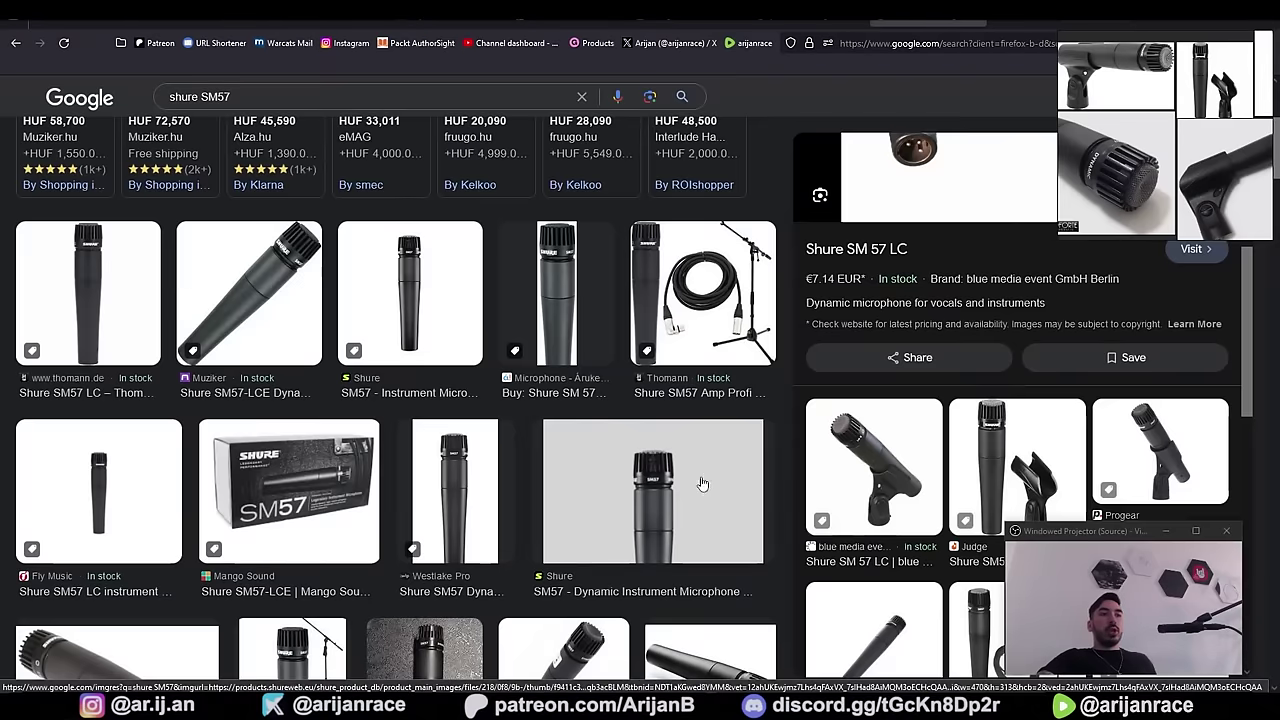
click(703, 480)
click(620, 512)
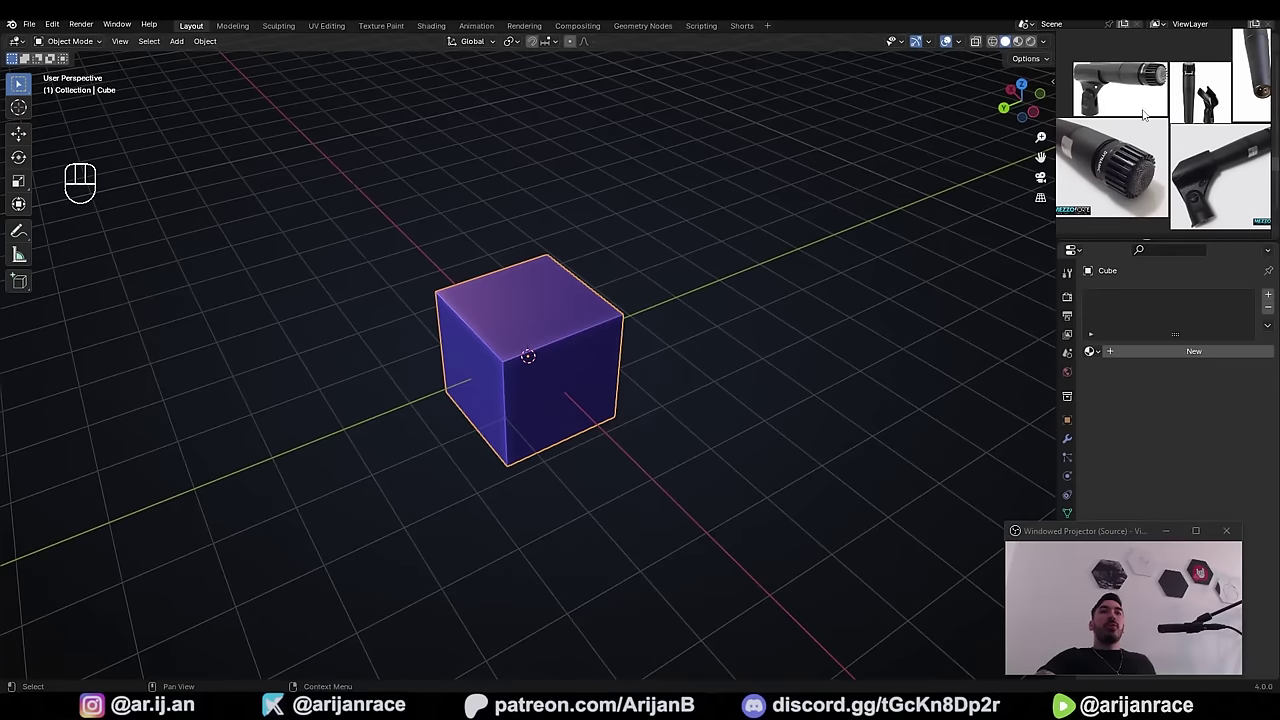
- Switch Blender to top orthographic view and snap the 3D cursor to the world origin
scroll(1145, 116, up, 2)
middle_drag(838, 308, 647, 353)
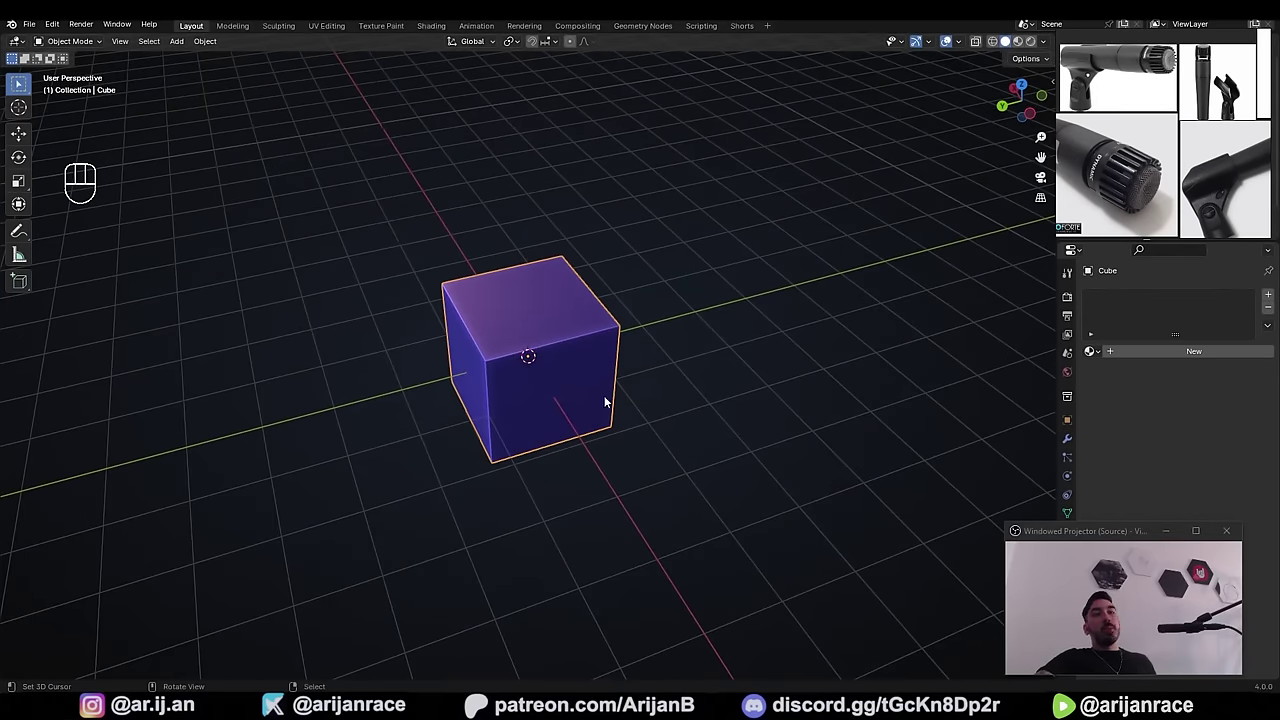
middle_drag(591, 389, 587, 422)
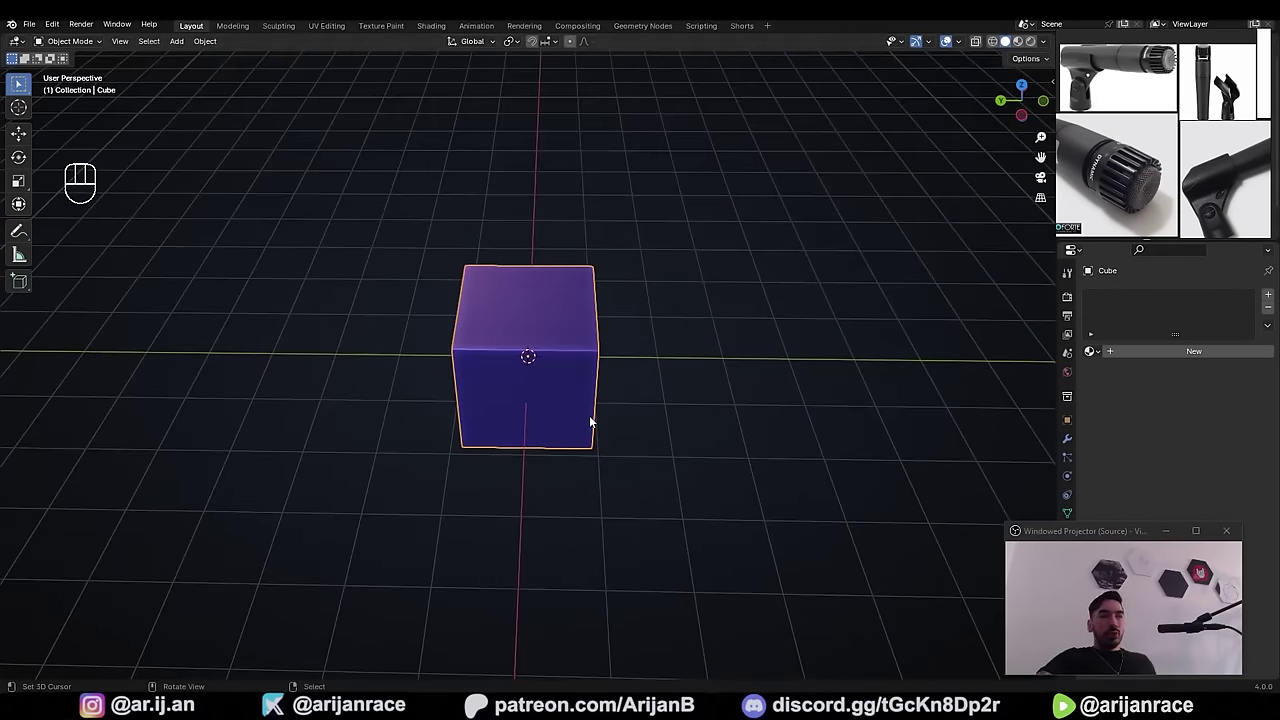
key(KP_7)
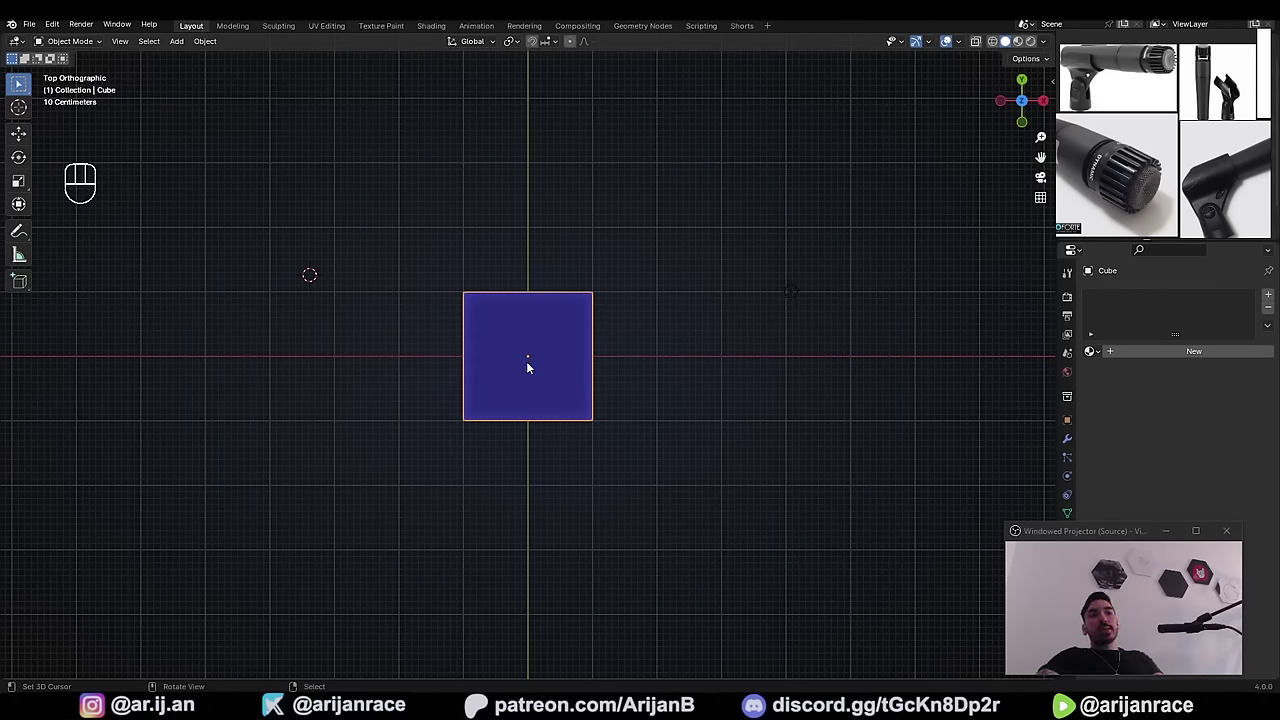
key(shift+s)
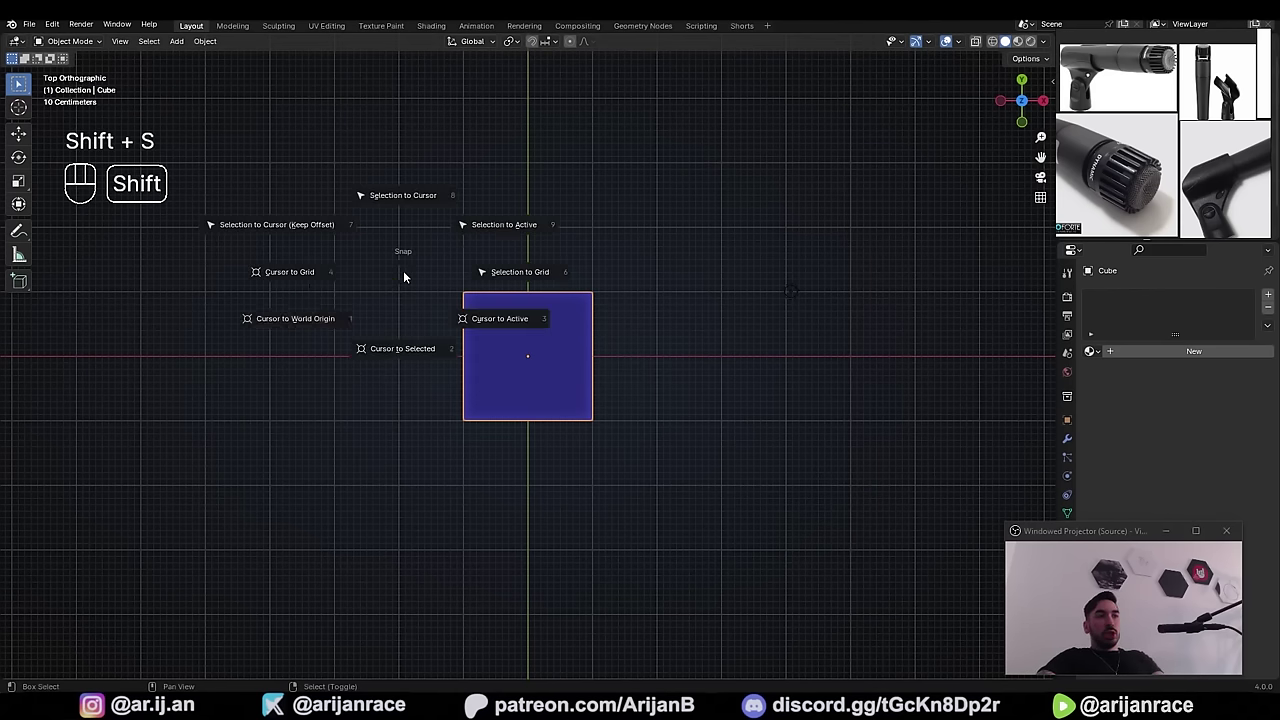
click(298, 326)
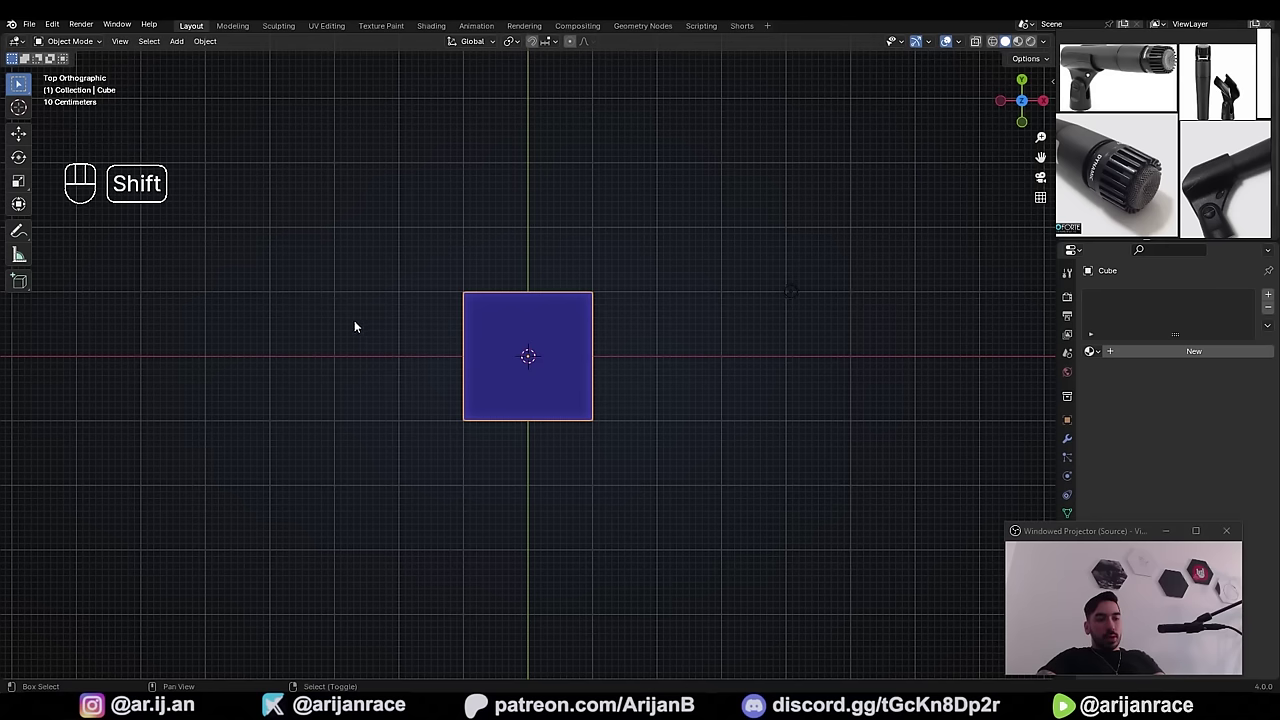
- Add Background.png from the Shure tutorial folder as a reference image aligned to the top view
key(shift+a)
mouse_move(350, 316)
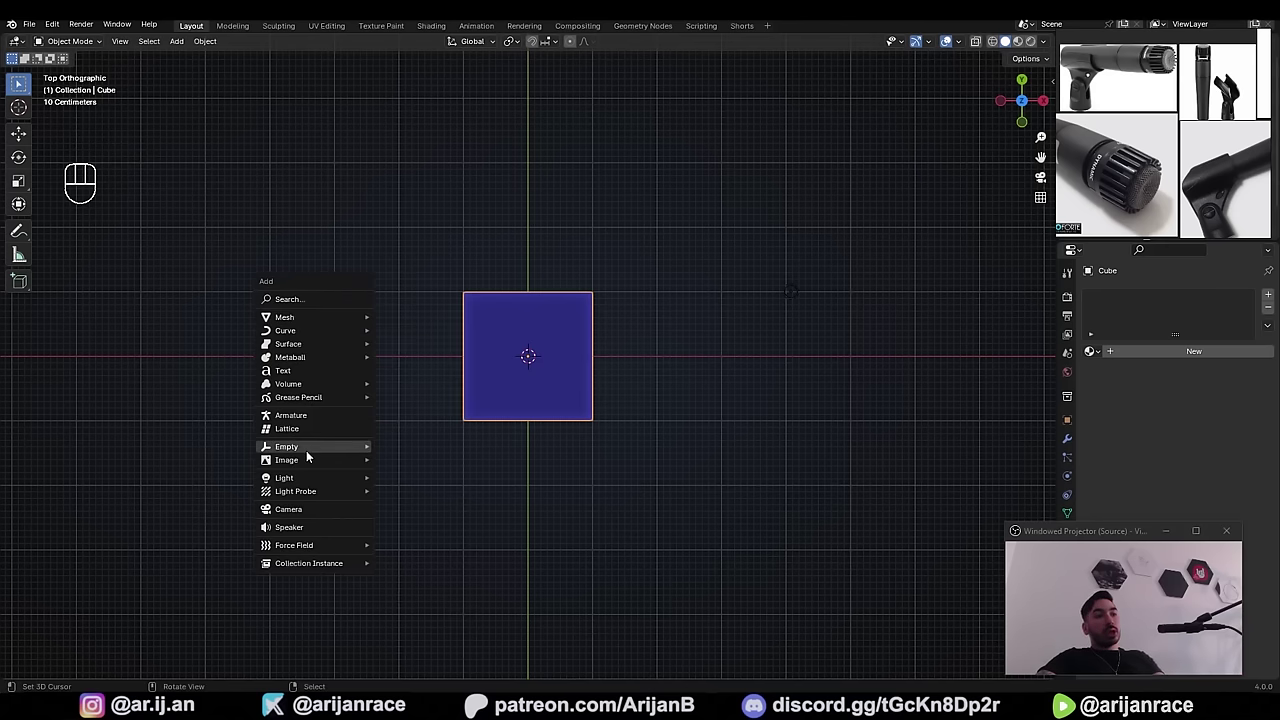
click(400, 459)
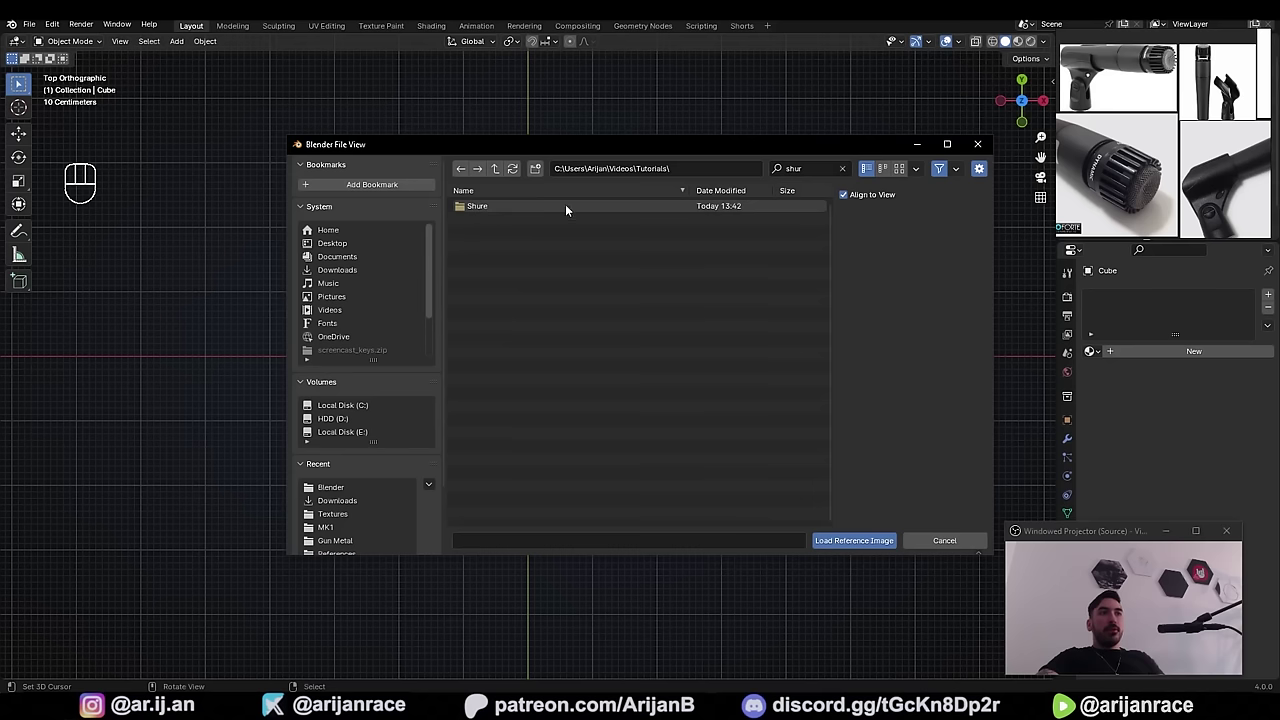
double_click(482, 205)
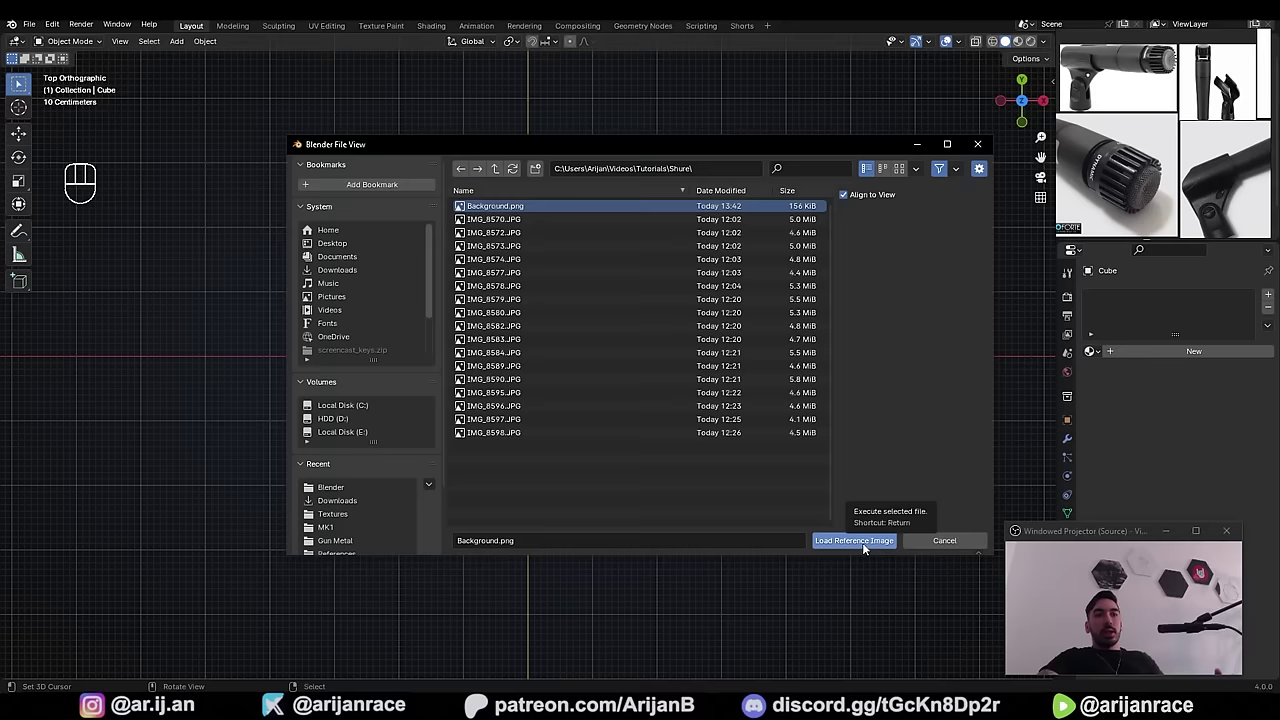
click(862, 542)
- Move the microphone reference image down along the Z axis, below the cube
key(g)
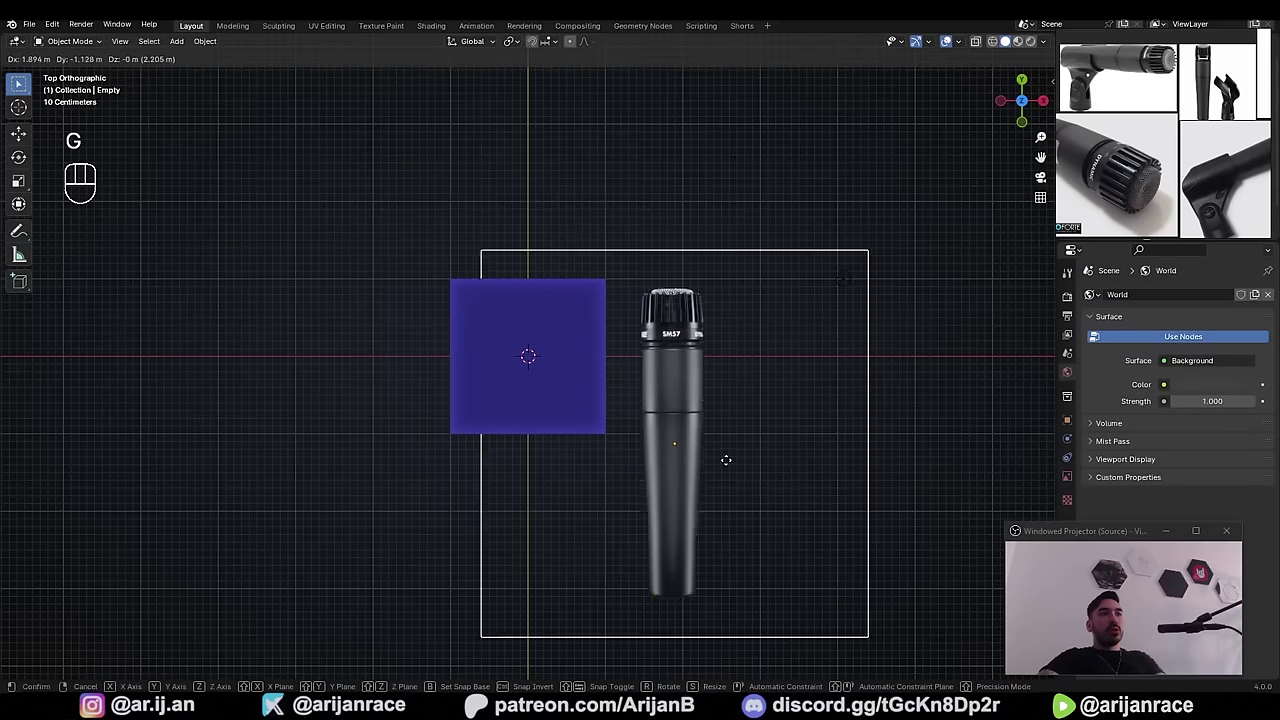
key(g)
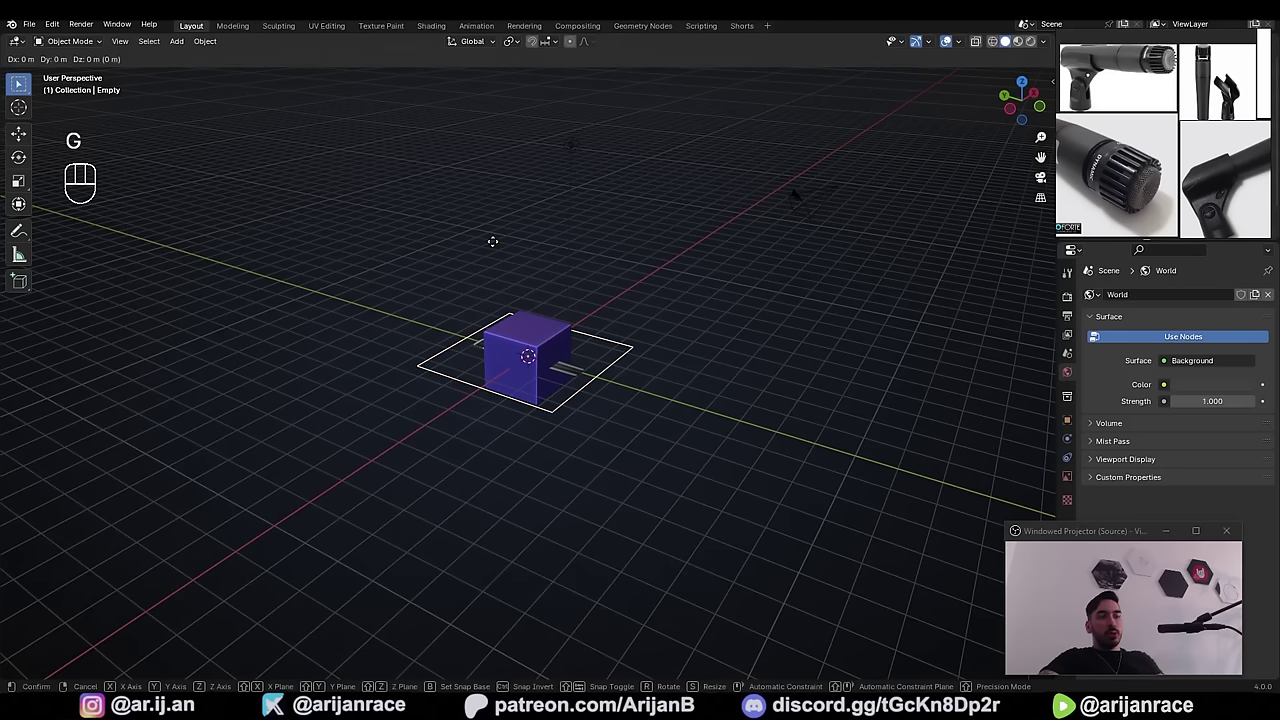
key(z)
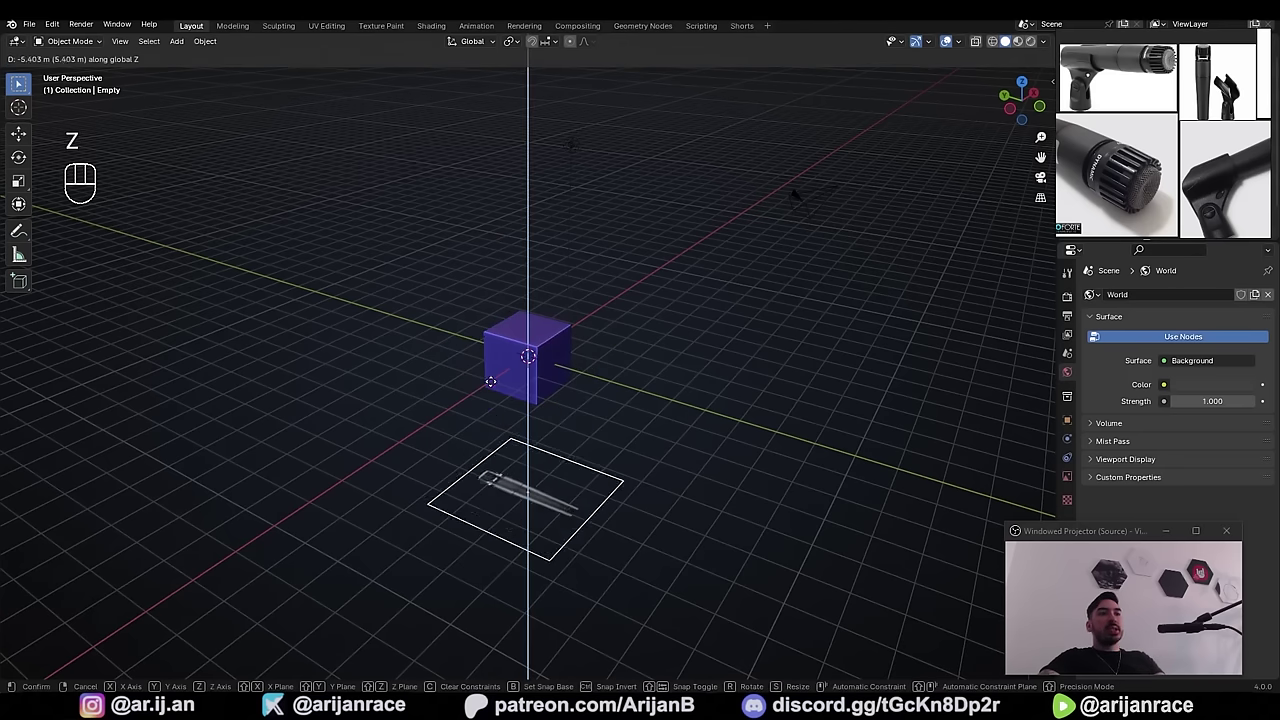
click(496, 440)
- Lower the reference image a further 2.34 m or so along the Z axis
middle_drag(496, 453, 475, 338)
scroll(536, 378, down, 2)
scroll(527, 386, up, 2)
middle_drag(527, 386, 585, 520)
key(g)
key(z)
click(549, 440)
key(s)
key(Escape)
- In top view, move the reference image 2 m along Y with snapping, bringing the microphone's base to the world origin
key(KP_7)
key(g)
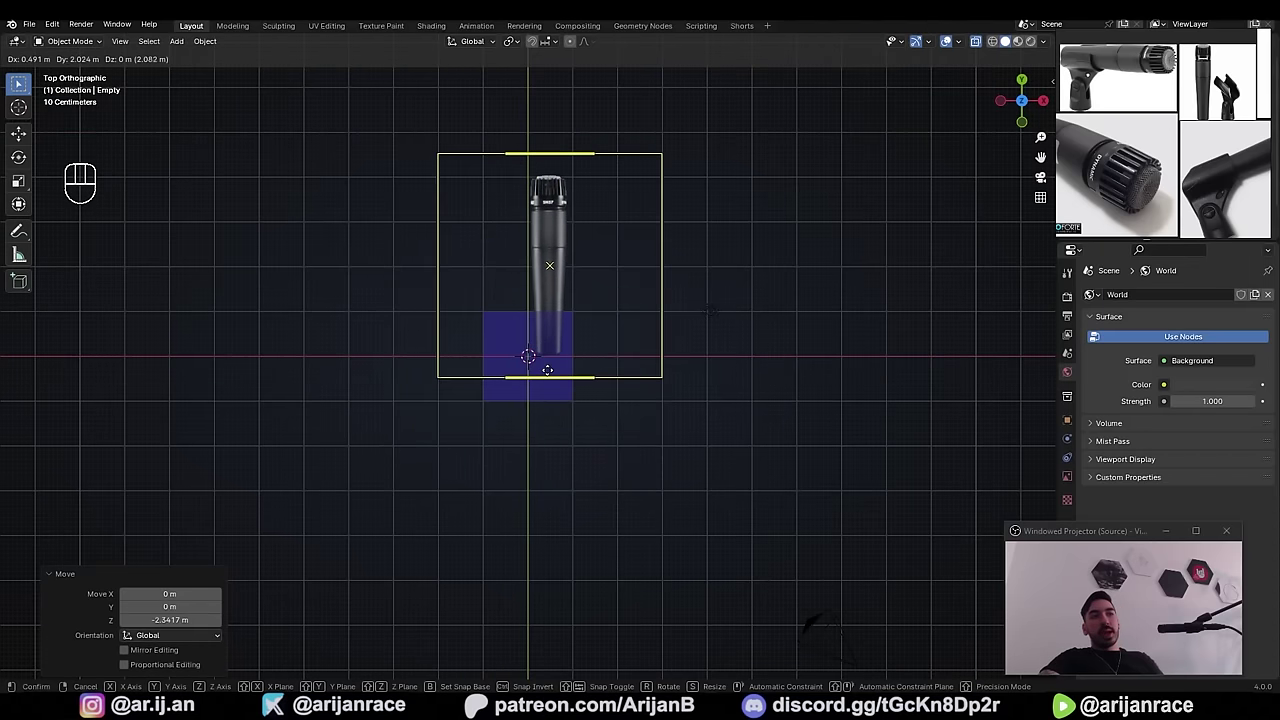
ctrl+click(526, 373)
scroll(516, 297, up, 9)
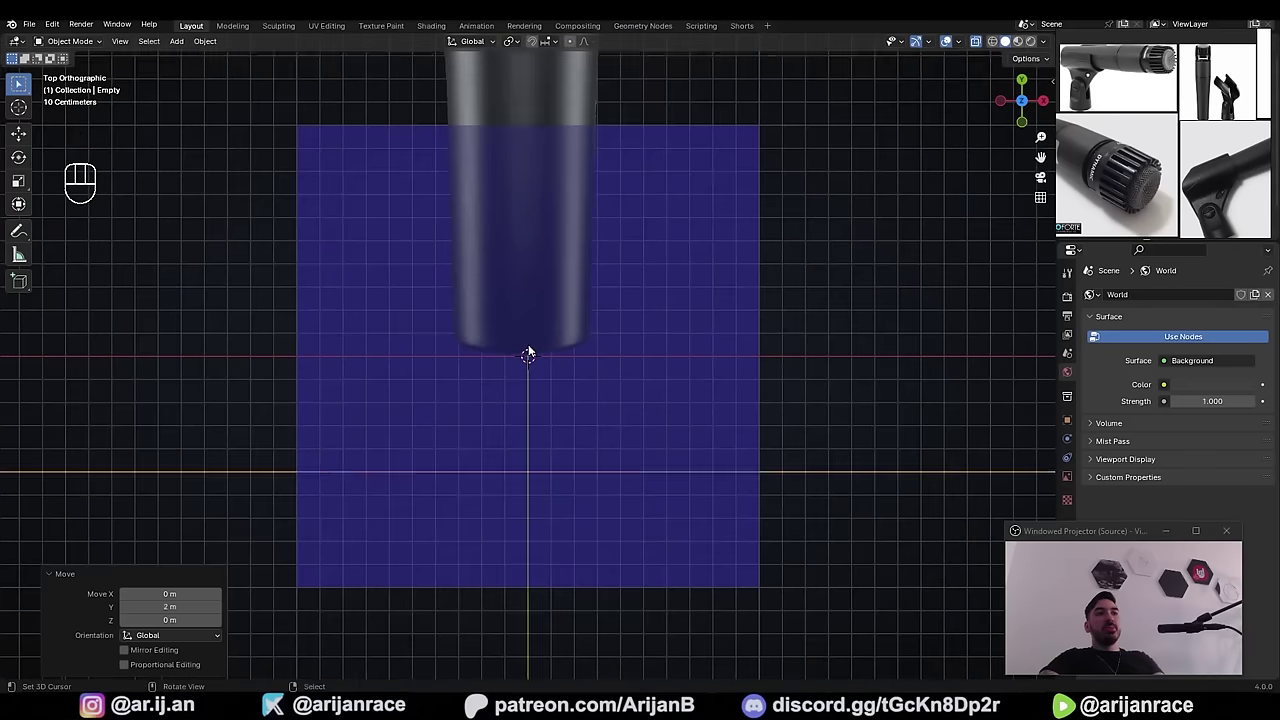
- Fine-tune the reference image by about -0.006 m along Y and 0.027 m along X to centre the microphone on the Y axis
key(g)
key(y)
shift+click(527, 356)
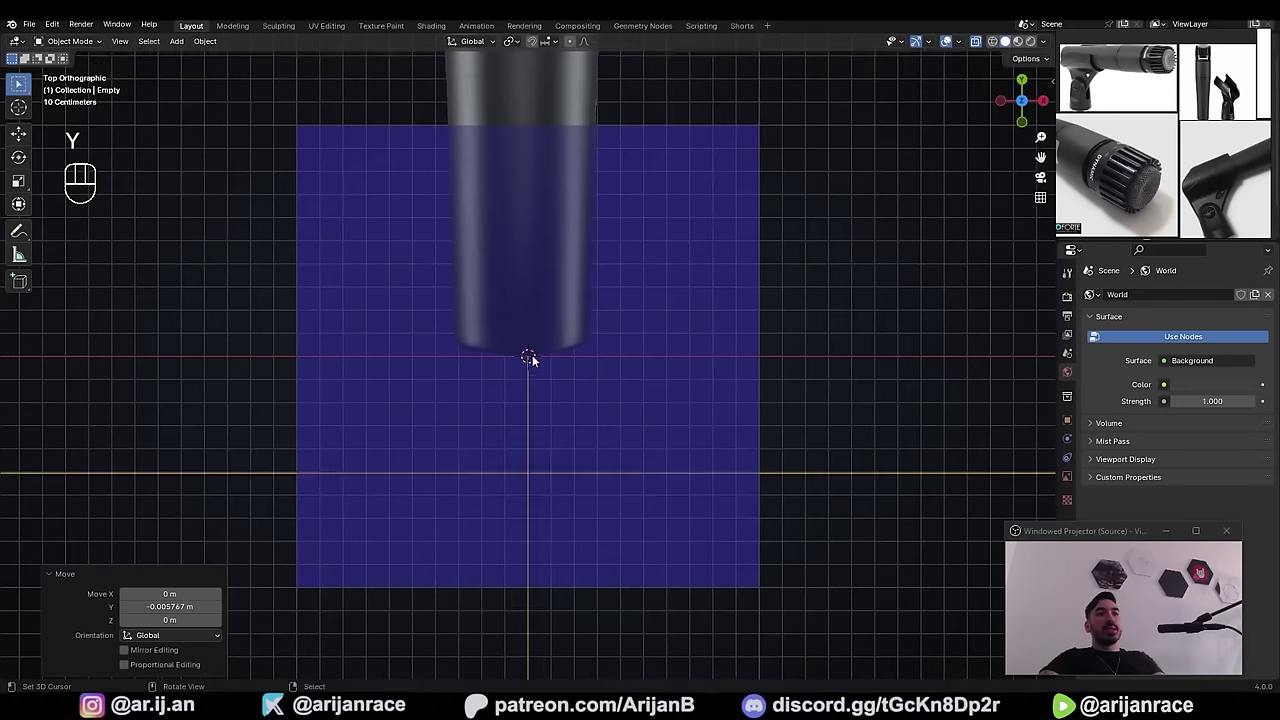
scroll(490, 357, down, 2)
scroll(527, 371, down, 5)
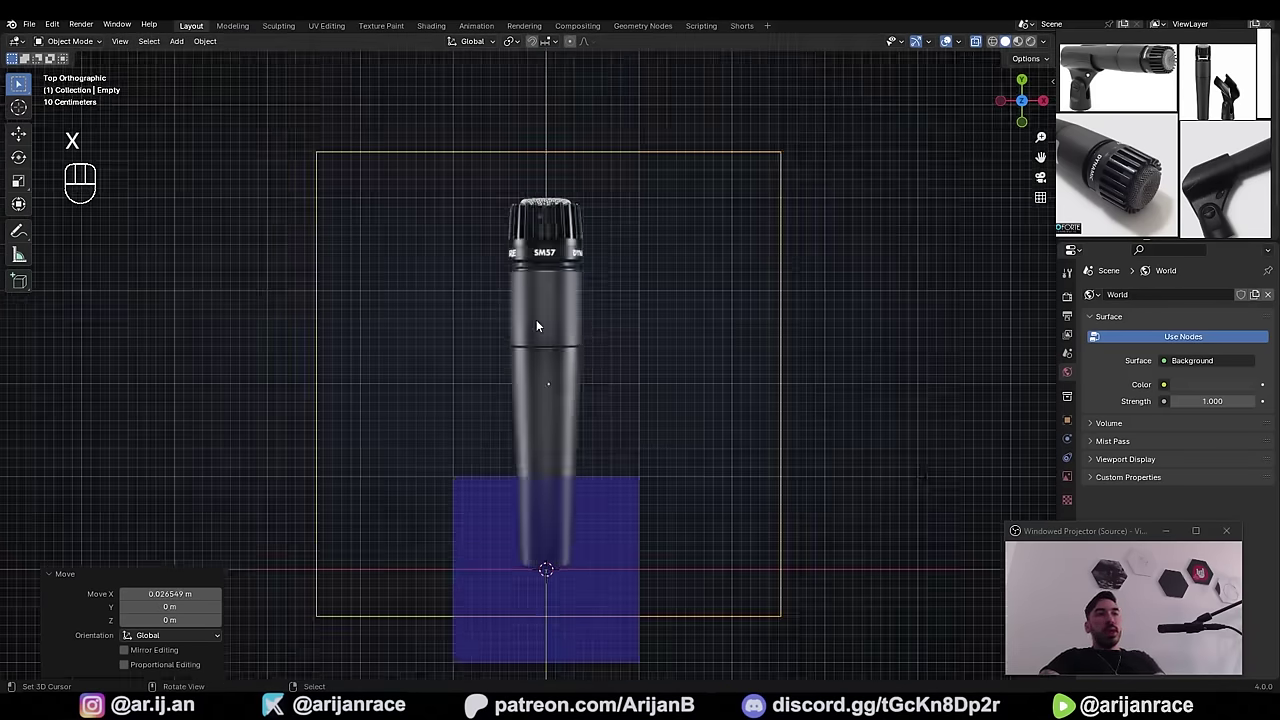
scroll(528, 340, down, 5)
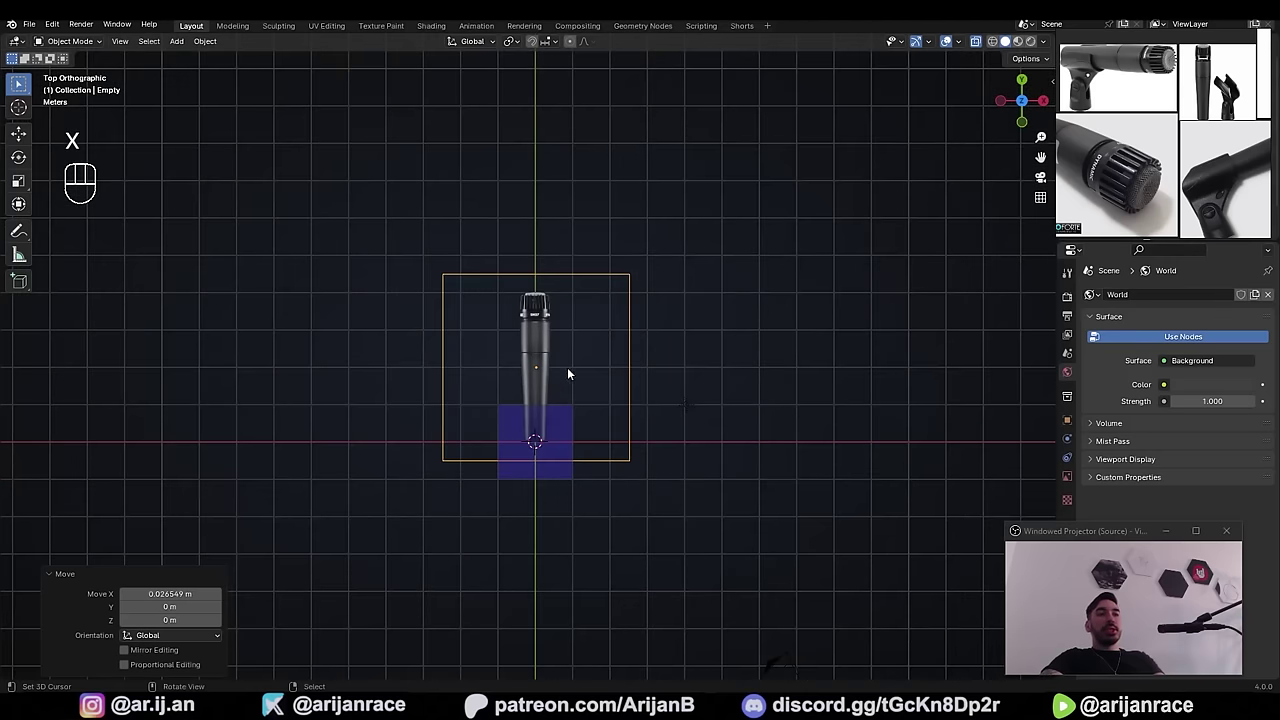
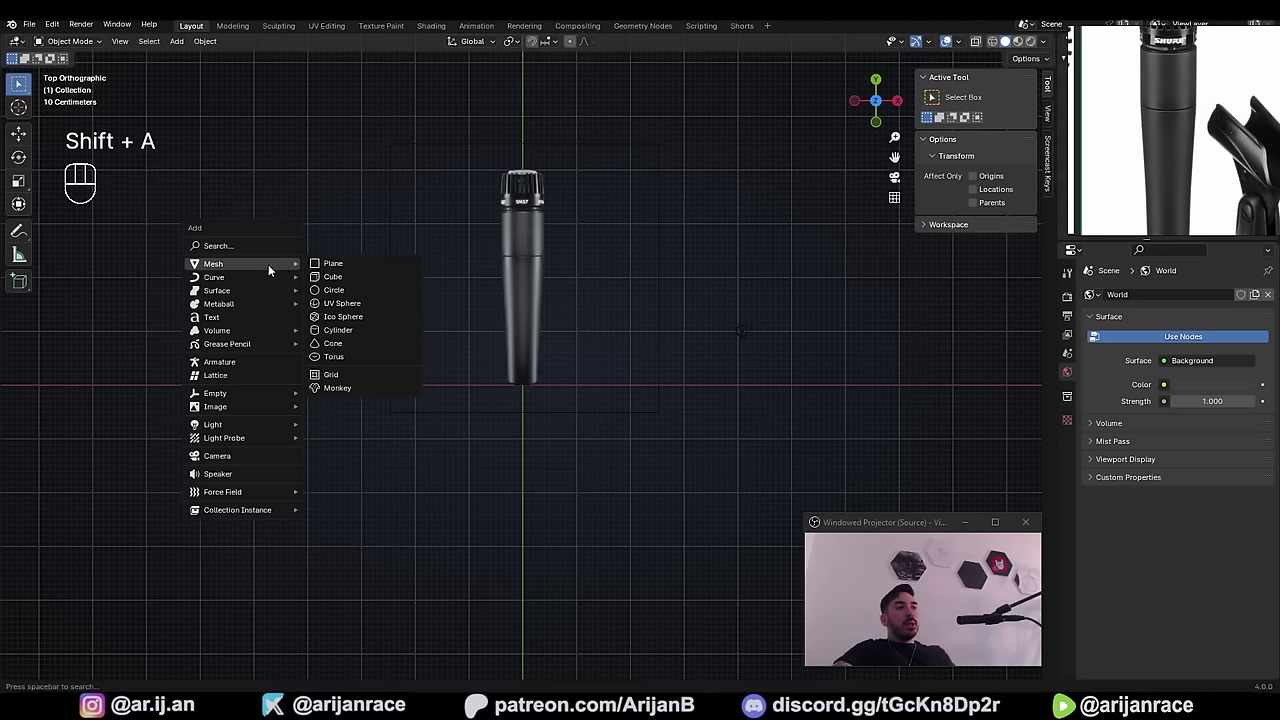
- Add a cylinder, move it freehand over the microphone's base, and rotate it 90° about the X axis
click(338, 330)
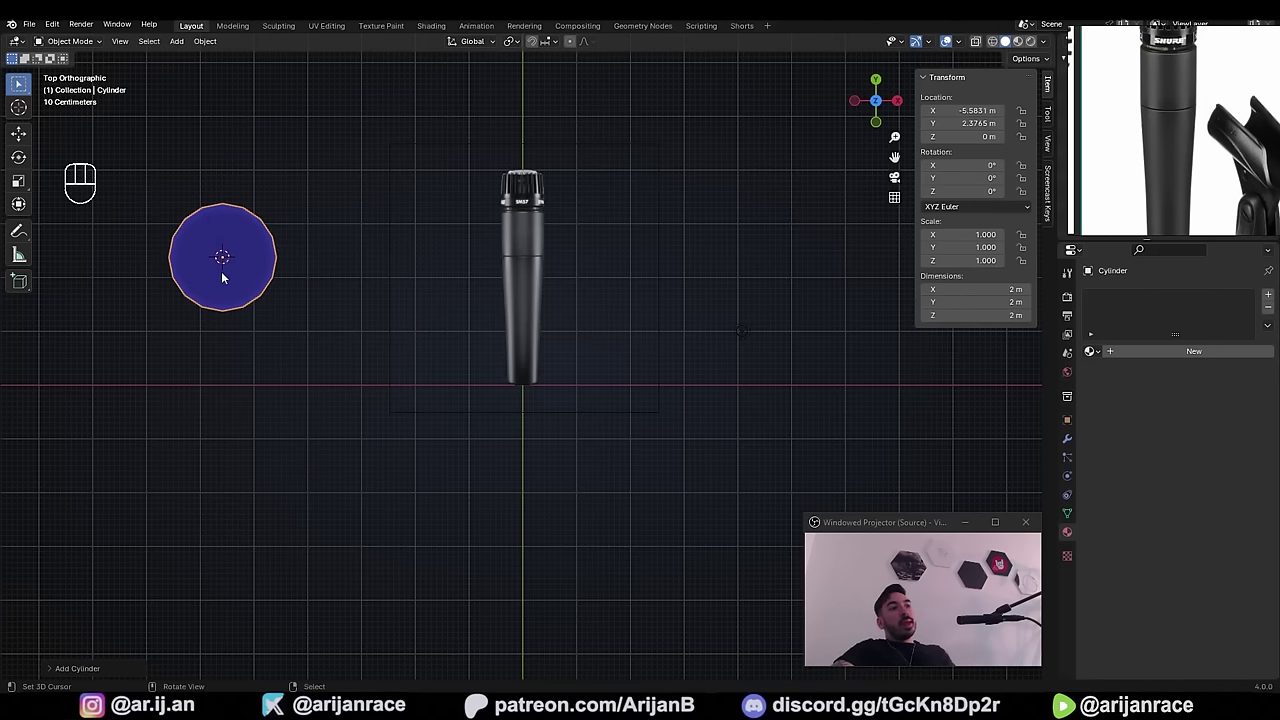
key(g)
click(517, 397)
scroll(538, 440, up, 2)
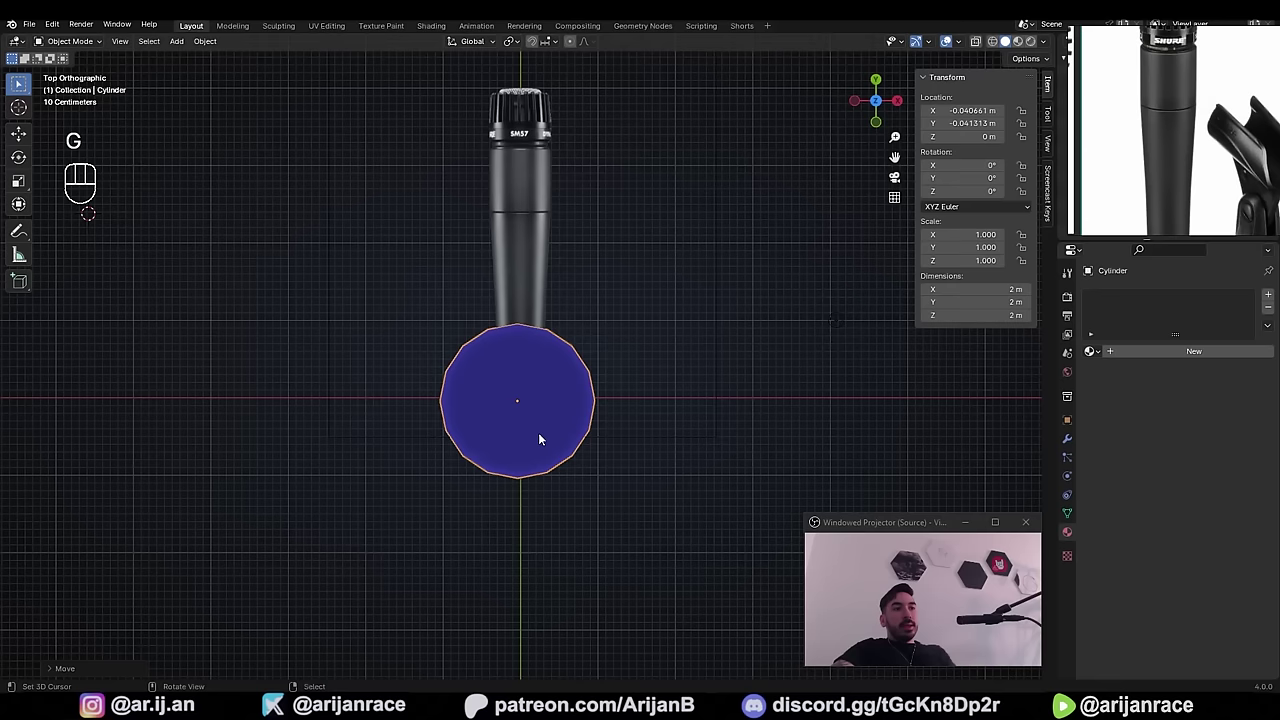
text(rx90)
click(561, 440)
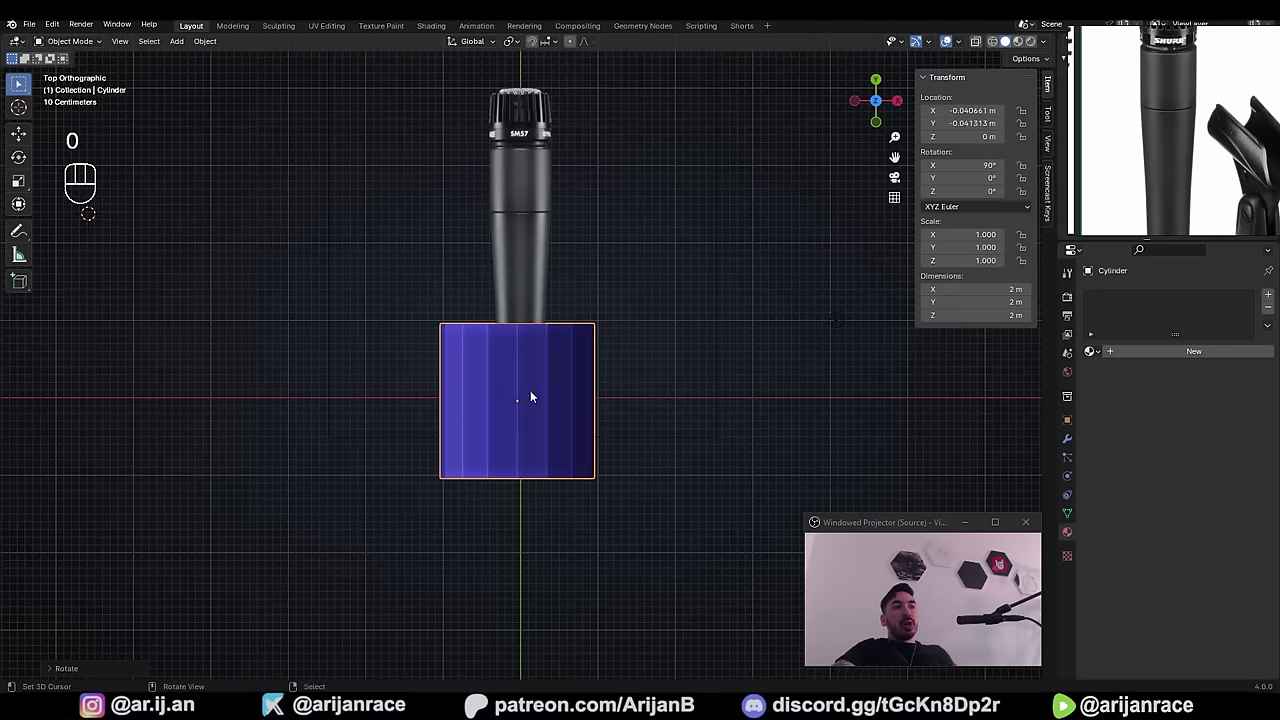
- Compare the cylinder with the microphone picture in wireframe and delete it
scroll(554, 463, up, 3)
key(z)
scroll(511, 435, down, 3)
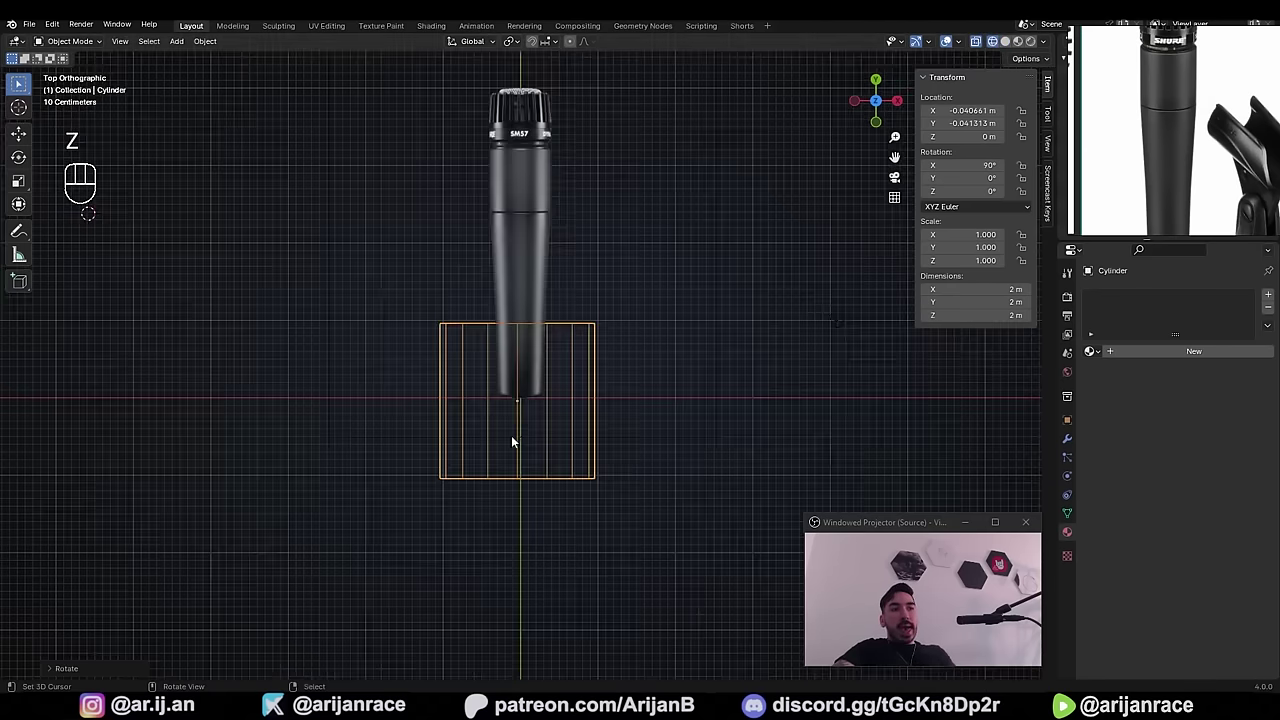
scroll(511, 442, down, 1)
key(Delete)
- Snap the 3D cursor to the world origin and add a new cylinder there
key(shift+s)
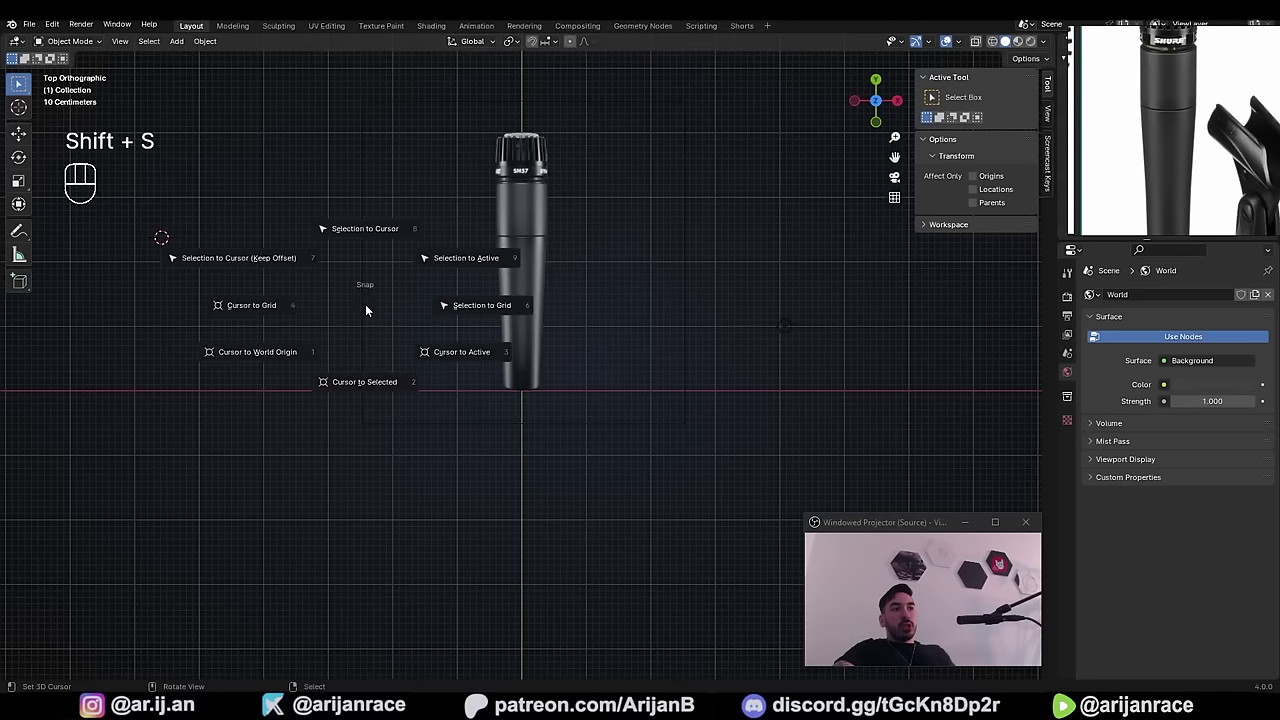
click(258, 355)
scroll(263, 355, up, 1)
key(shift+a)
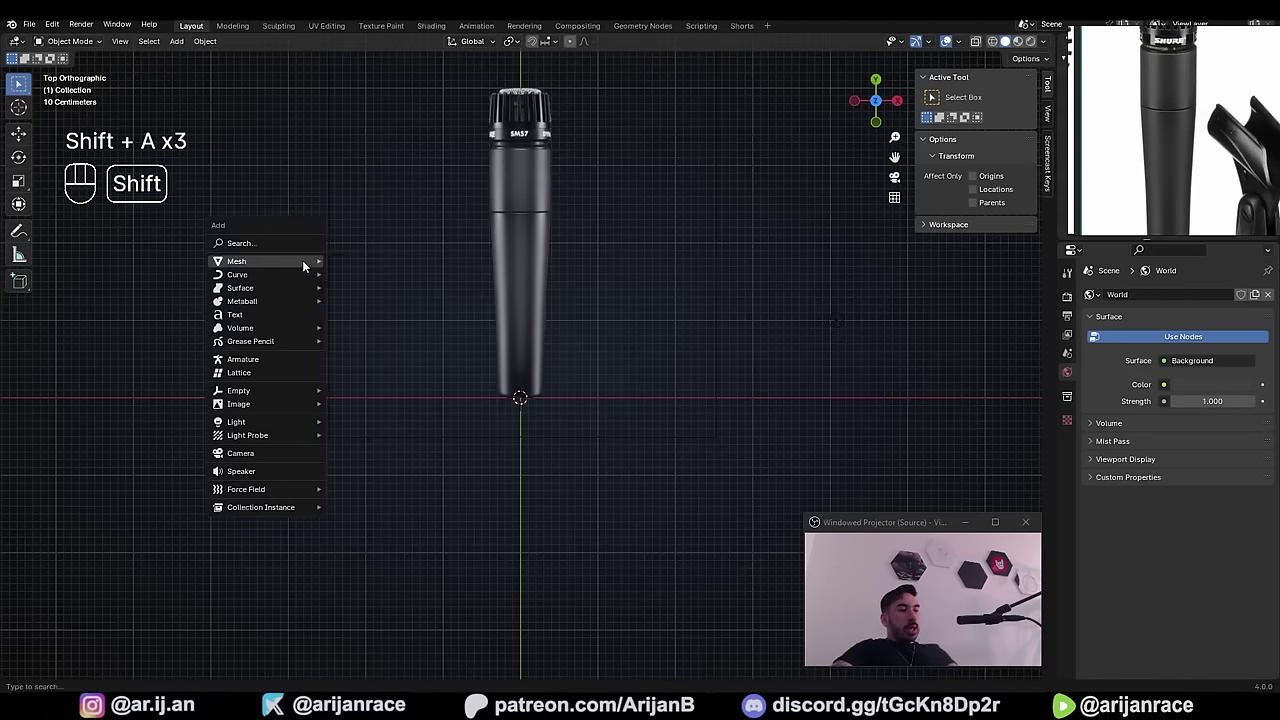
mouse_move(302, 260)
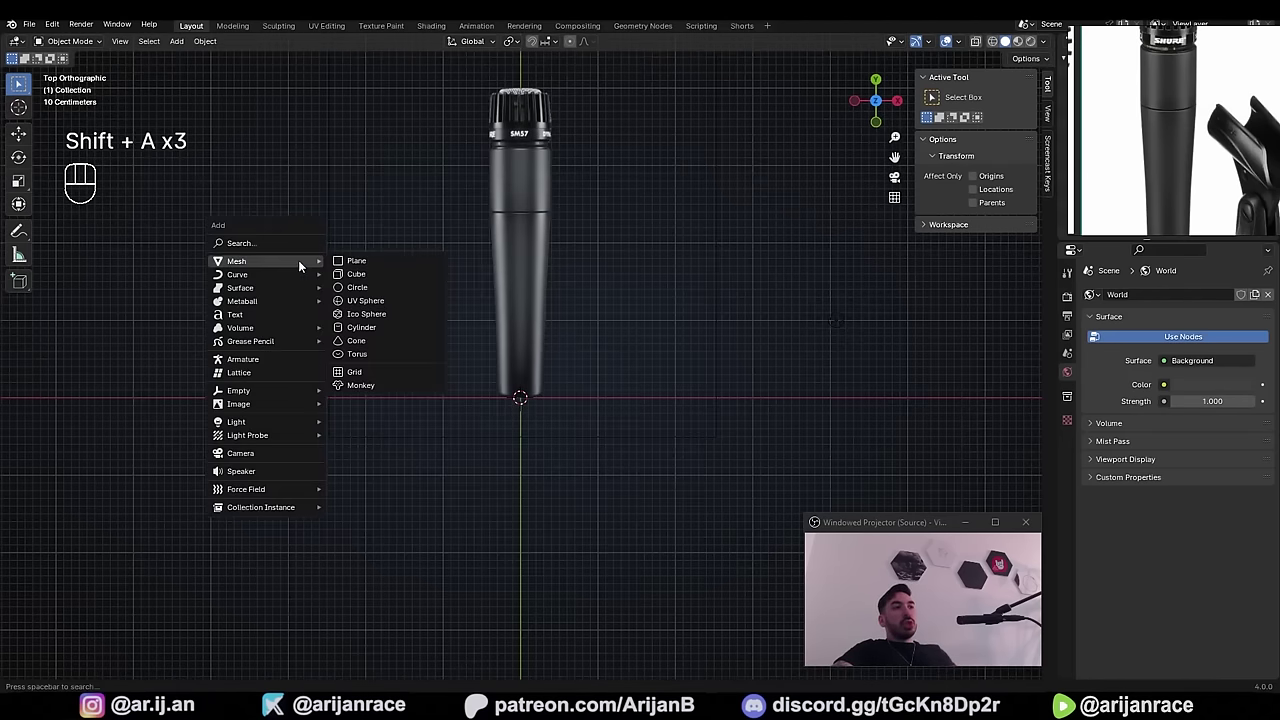
click(368, 328)
scroll(396, 347, up, 1)
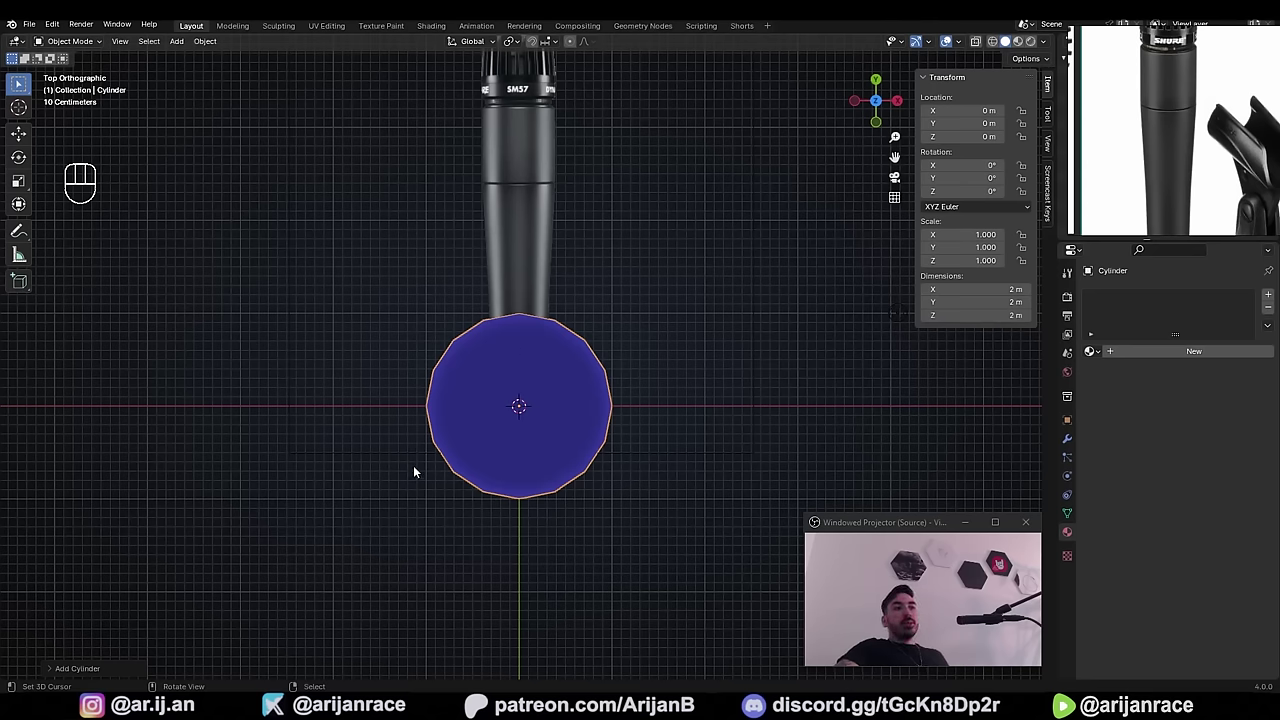
scroll(414, 470, down, 1)
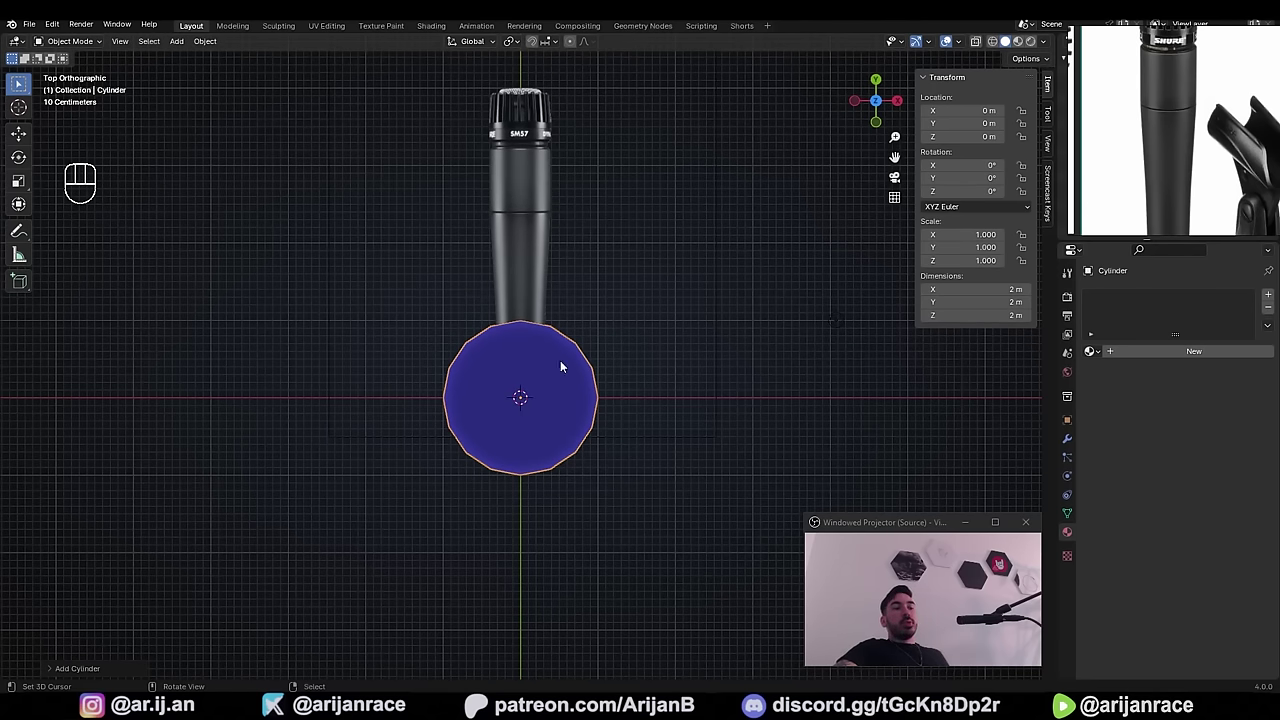
- Give the cylinder at the origin 32 vertices and expand its creation settings
scroll(518, 462, up, 1)
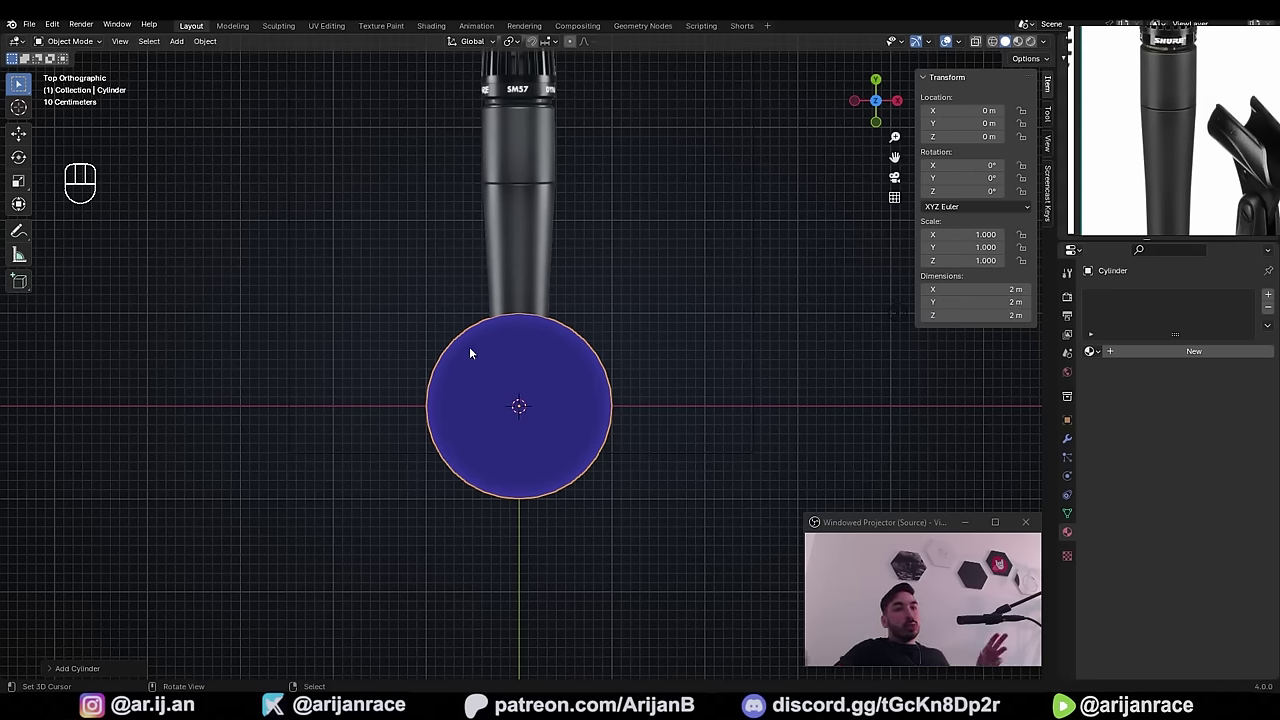
click(346, 350)
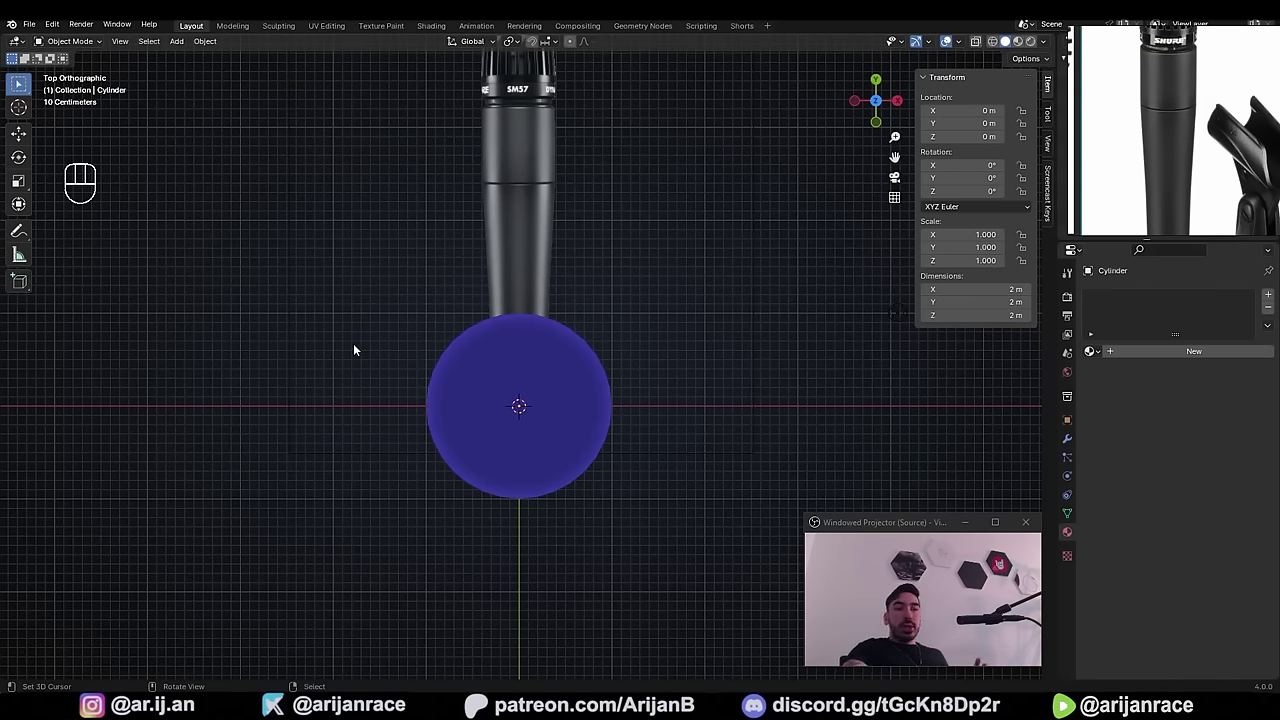
key(F9)
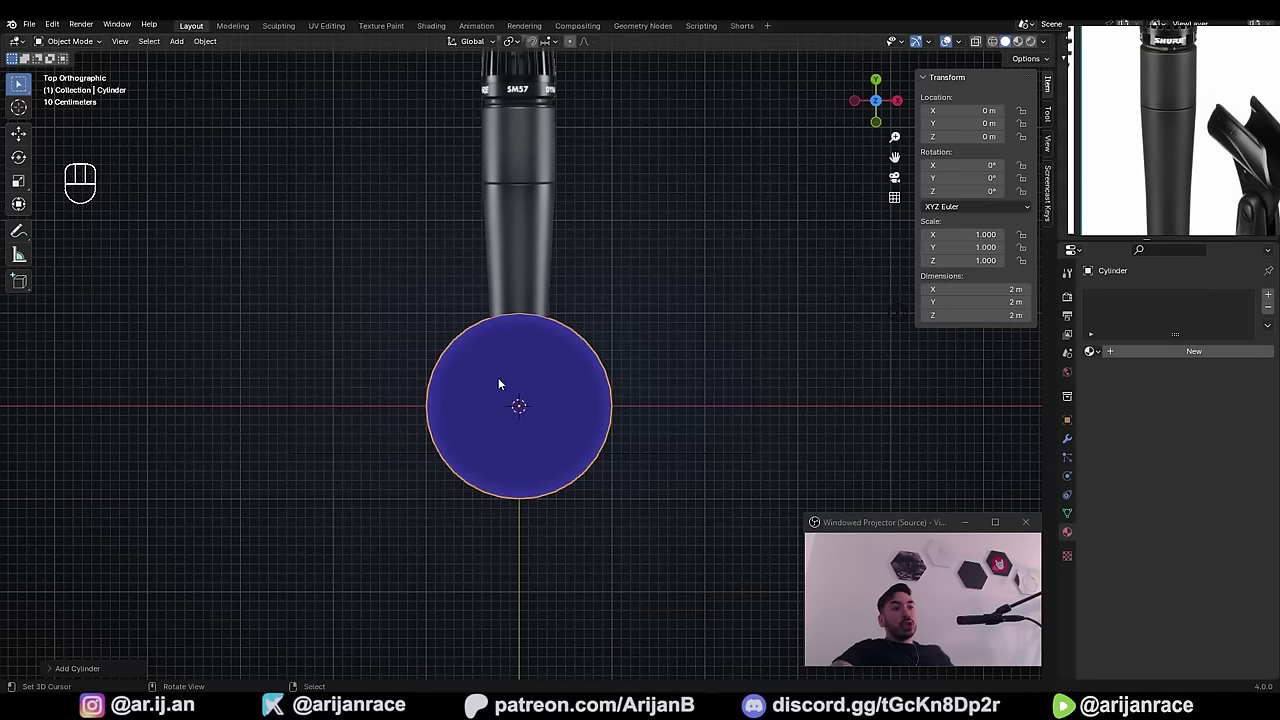
click(51, 670)
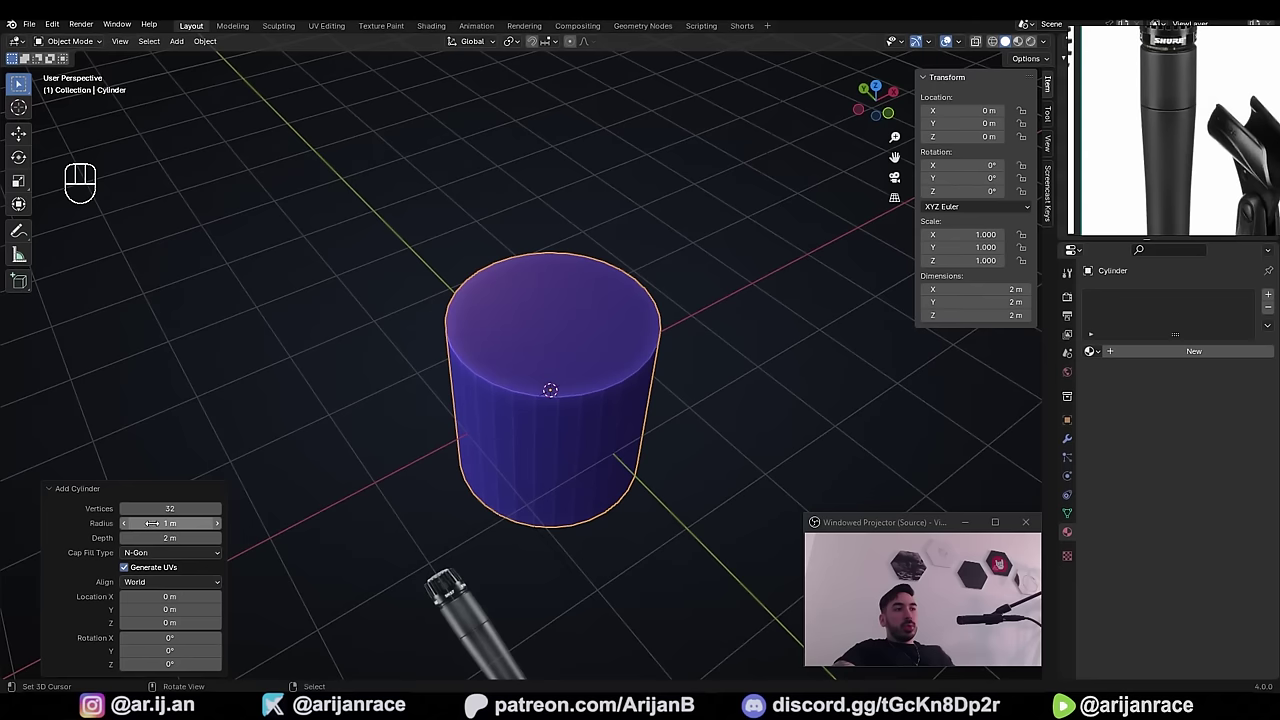
- Set the new cylinder's radius to 0.91 m, its depth to 1.96 m and its vertex count to 16
mouse_move(156, 523)
mouse_down()
mouse_move(210, 538)
mouse_move(1151, 549)
mouse_move(194, 551)
mouse_move(163, 508)
mouse_move(186, 508)
mouse_move(155, 508)
mouse_move(222, 508)
mouse_move(60, 508)
mouse_move(1140, 526)
mouse_move(138, 527)
mouse_move(150, 528)
mouse_up()
scroll(478, 416, up, 2)
middle_drag(594, 476, 600, 451)
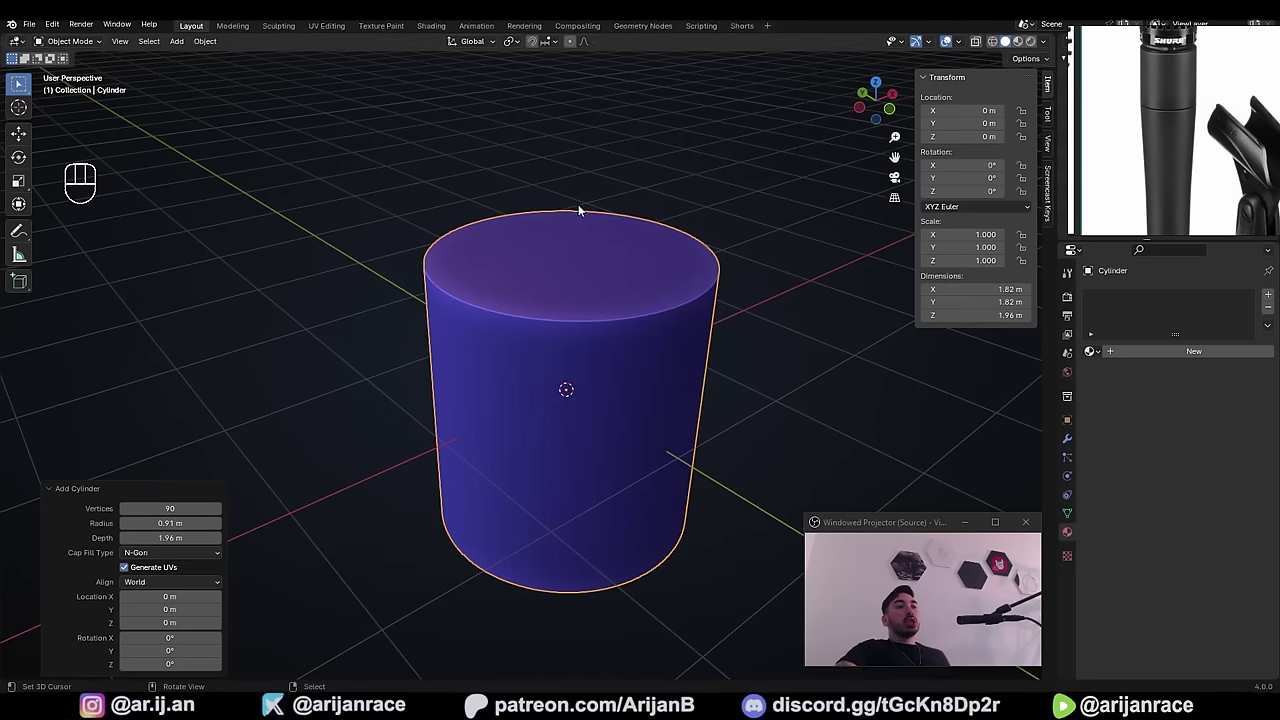
click(168, 508)
text(16)
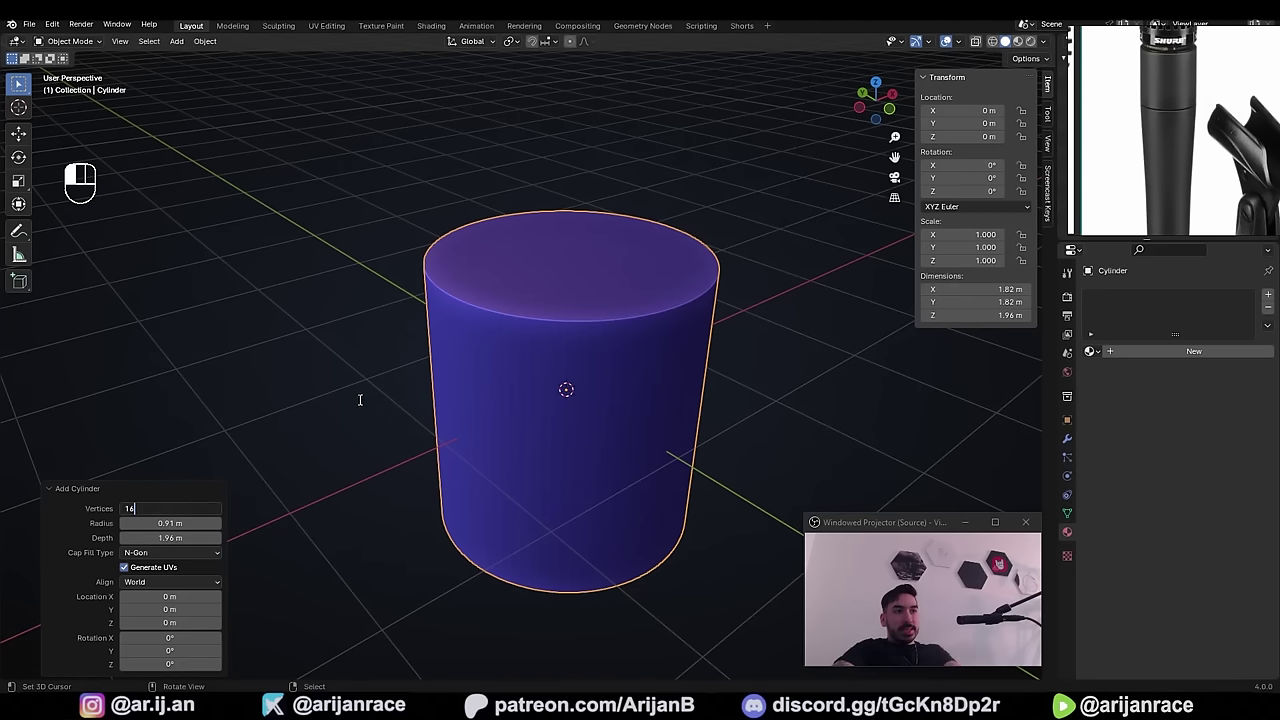
key(Return)
middle_drag(360, 397, 580, 323)
middle_drag(453, 244, 554, 538)
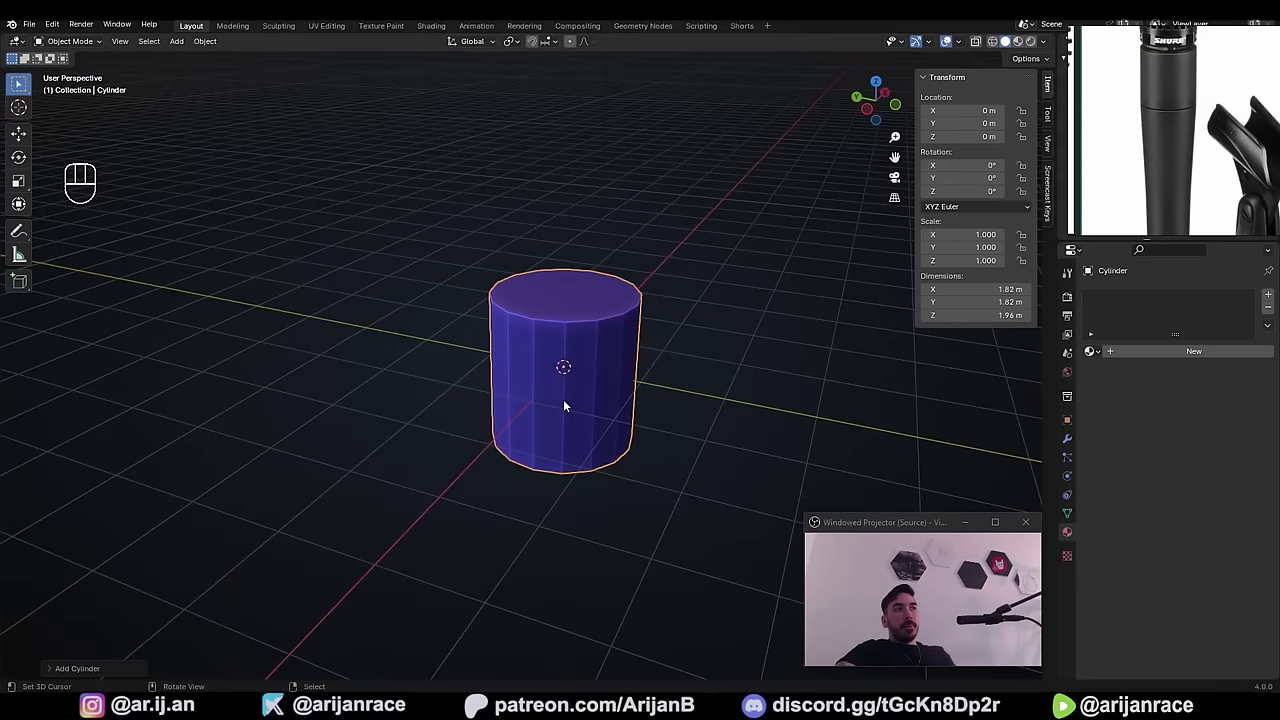
- Rotate the 16-sided cylinder 90° about the X axis
click(84, 42)
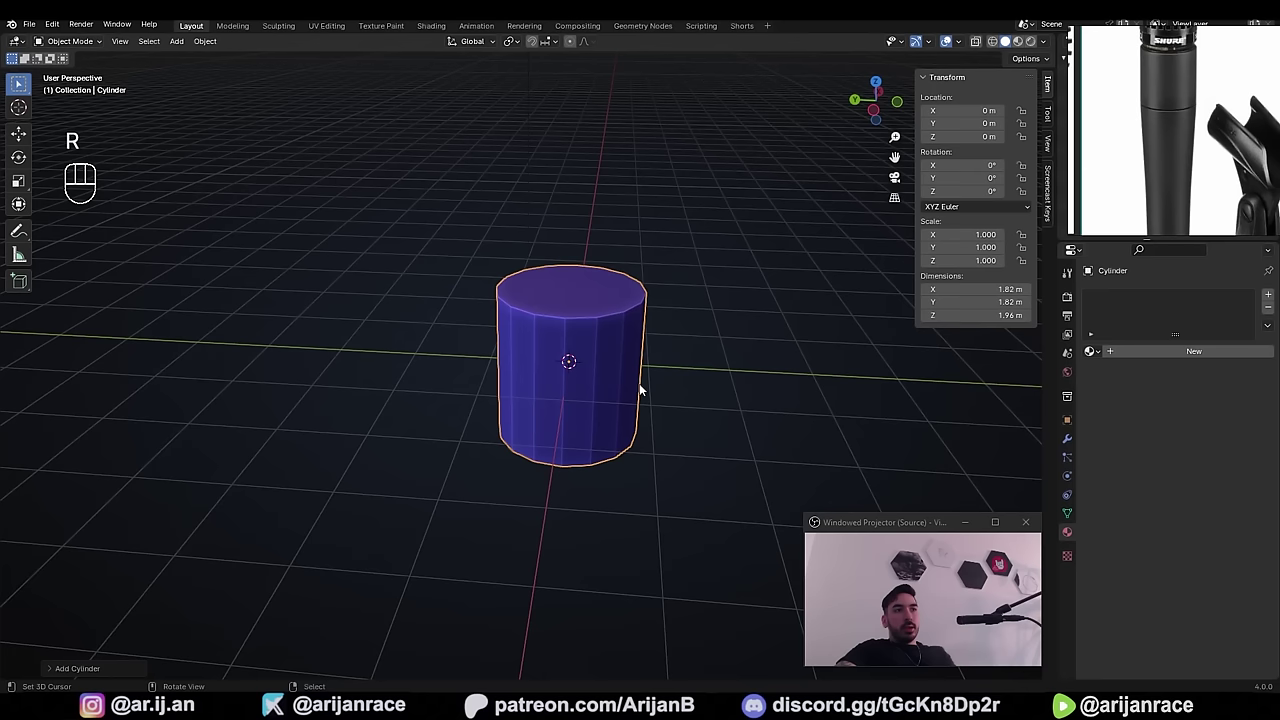
key(r)
key(x)
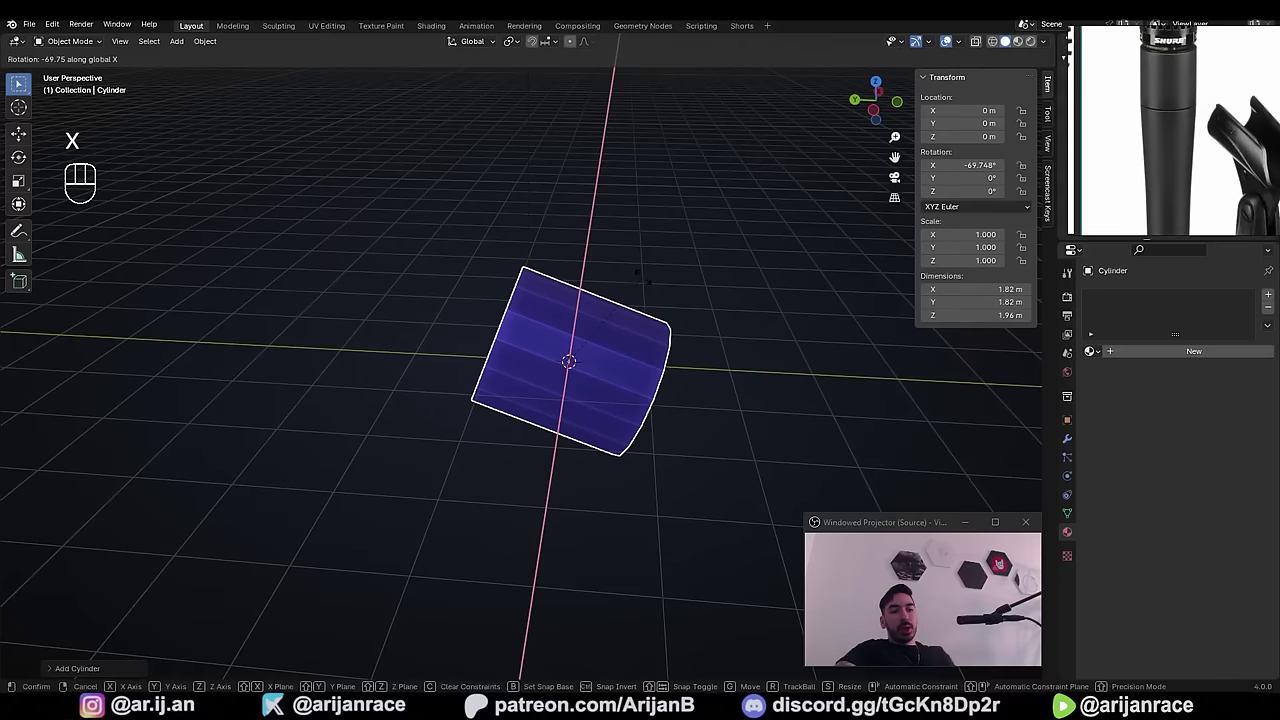
key(9)
key(0)
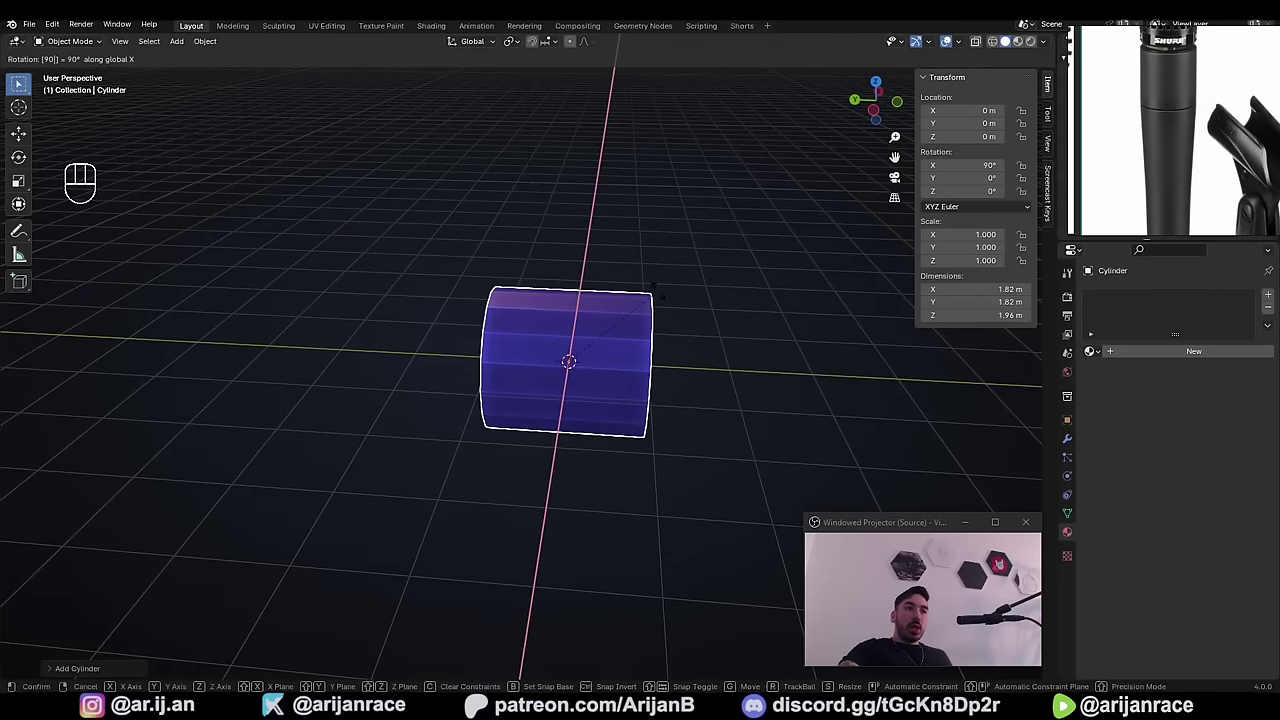
key(Return)
middle_drag(658, 297, 725, 352)
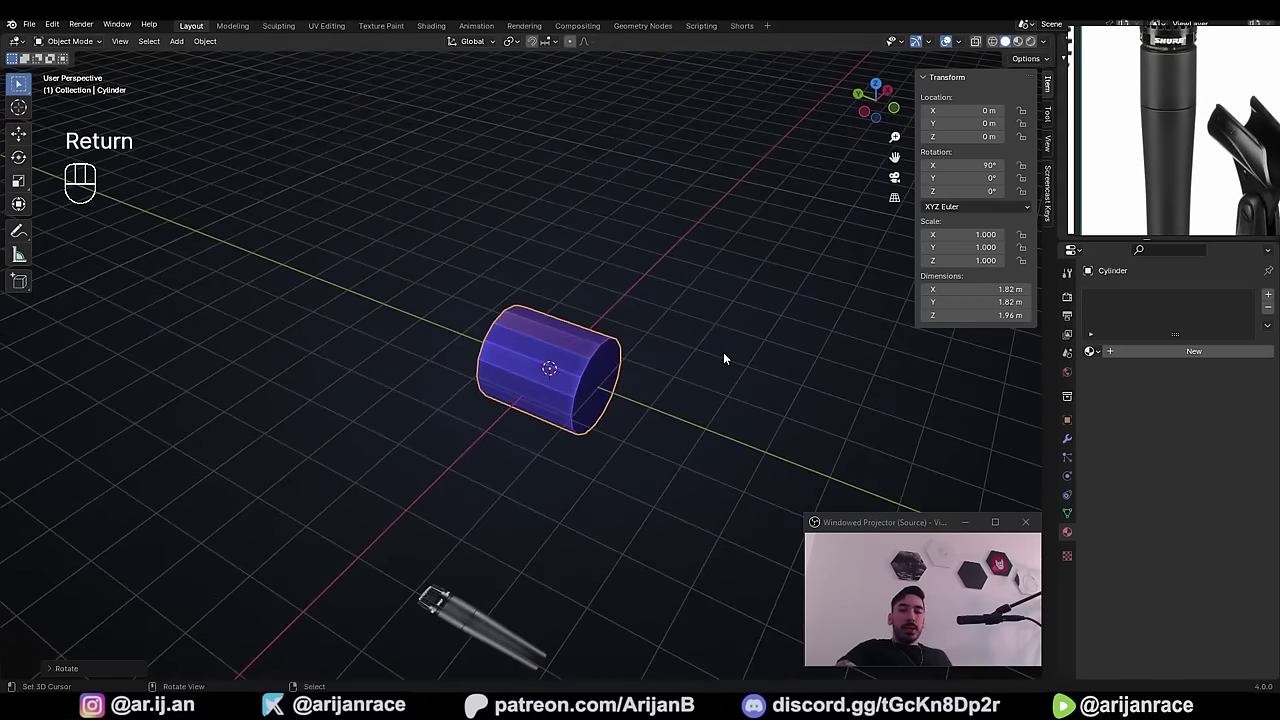
- Switch to the top view and enter Edit Mode on the cylinder
key(KP_7)
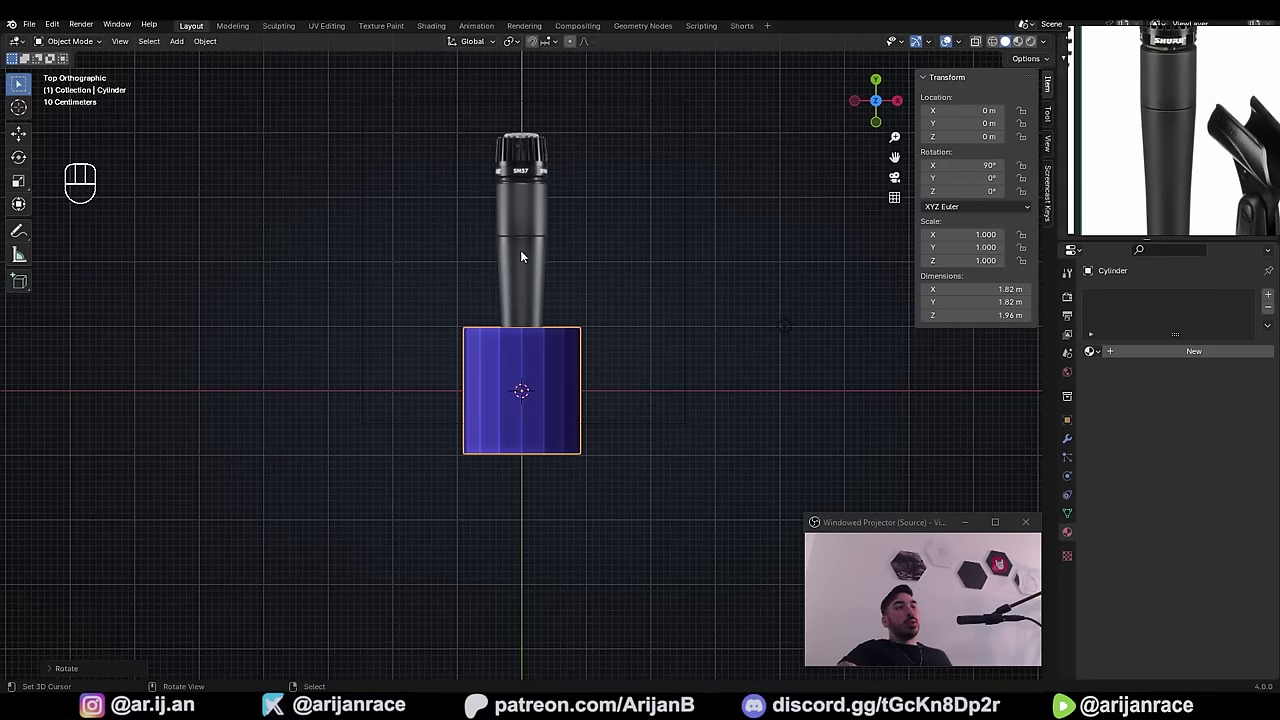
scroll(516, 244, up, 2)
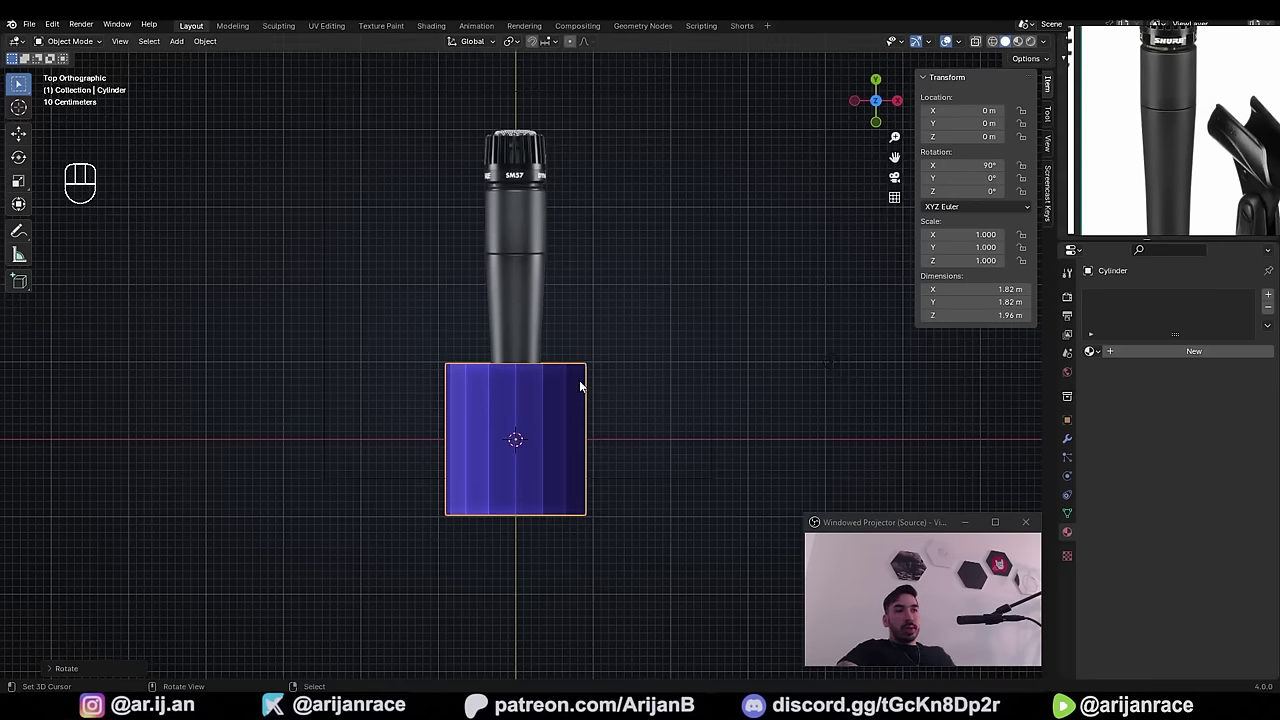
key(Tab)
scroll(560, 390, up, 1)
right_click(438, 368)
shift+right_click(455, 369)
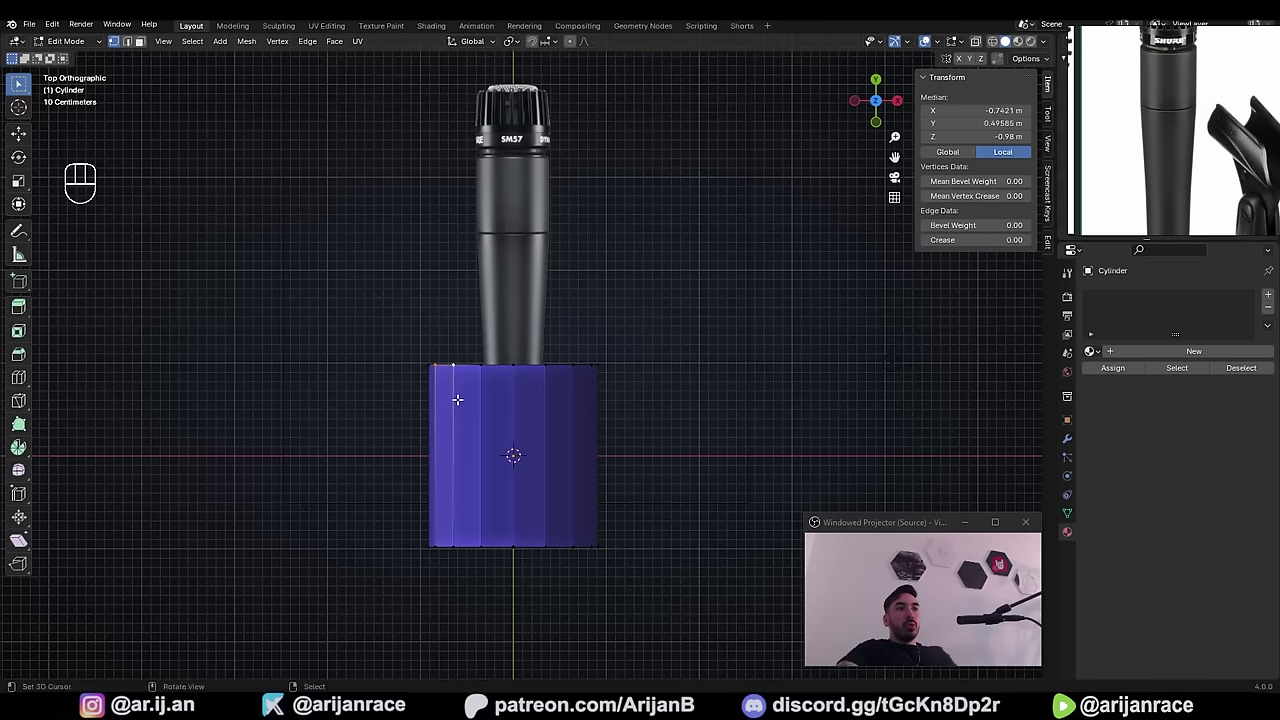
key(g)
right_click(451, 426)
shift+right_click(517, 378)
key(g)
right_click(516, 376)
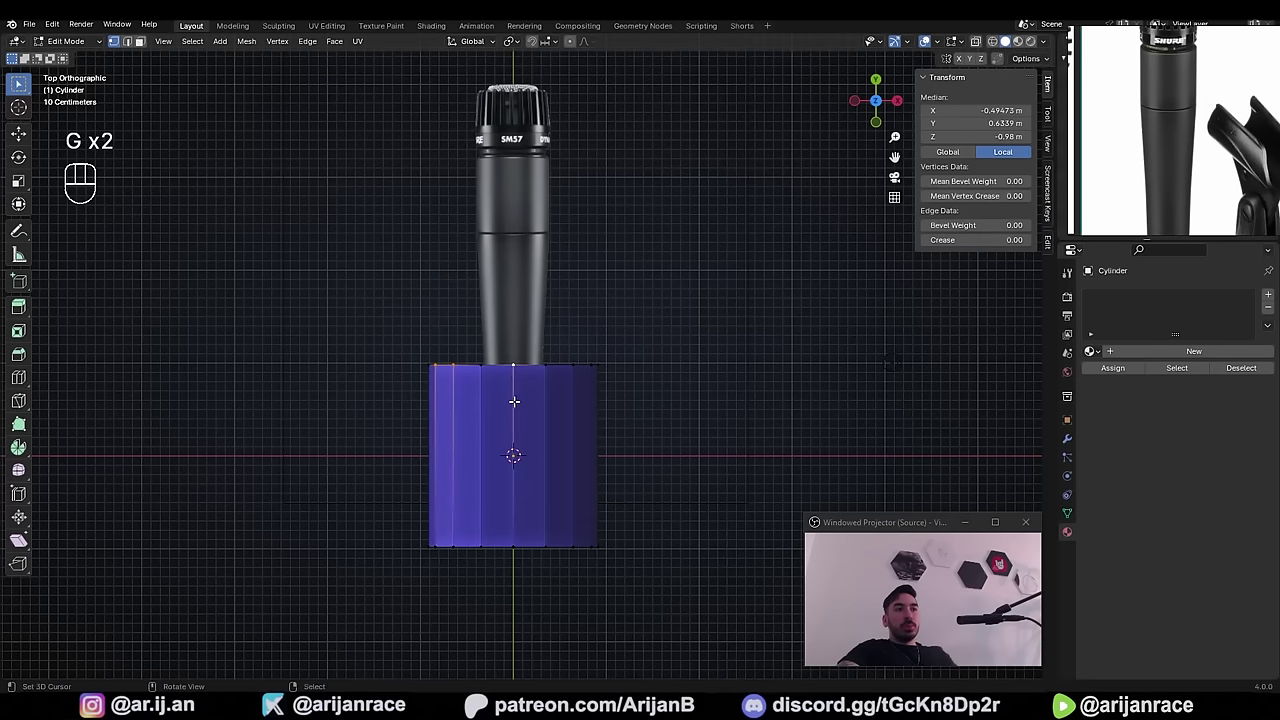
- Select the whole cylinder mesh, try scaling it to about 0.33, and undo the scaling
scroll(525, 367, down, 1)
key(a)
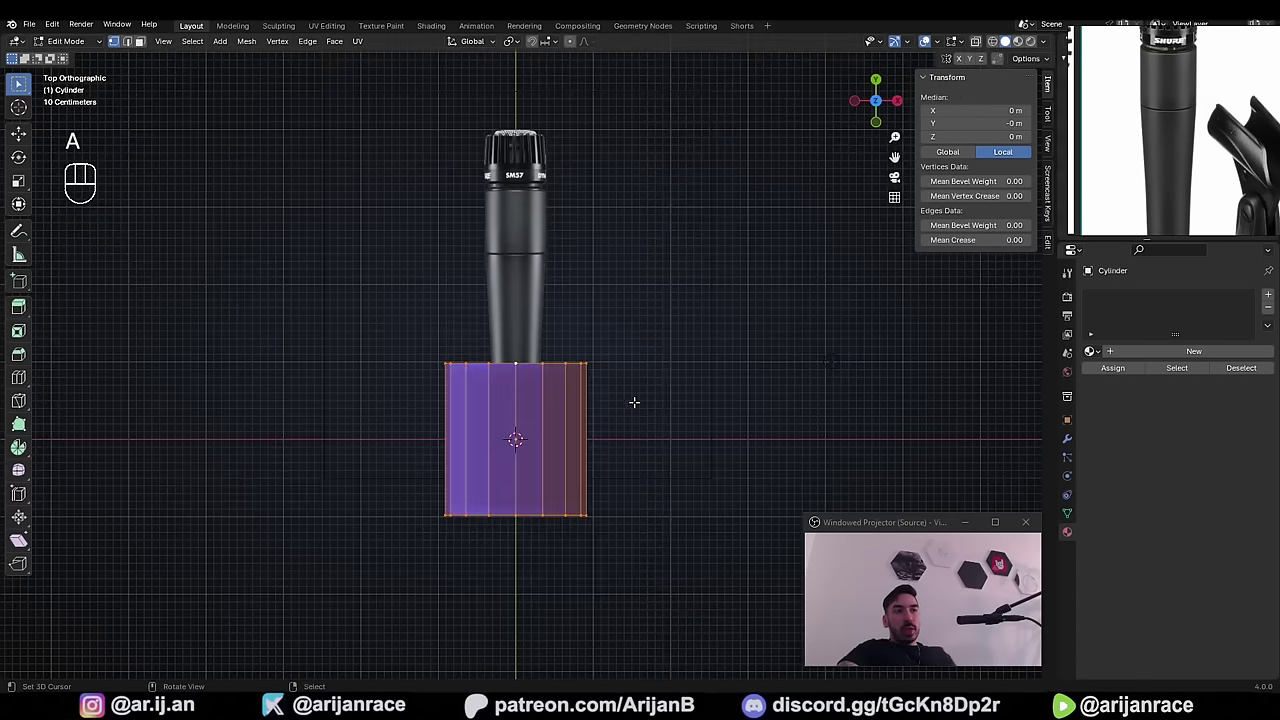
key(s)
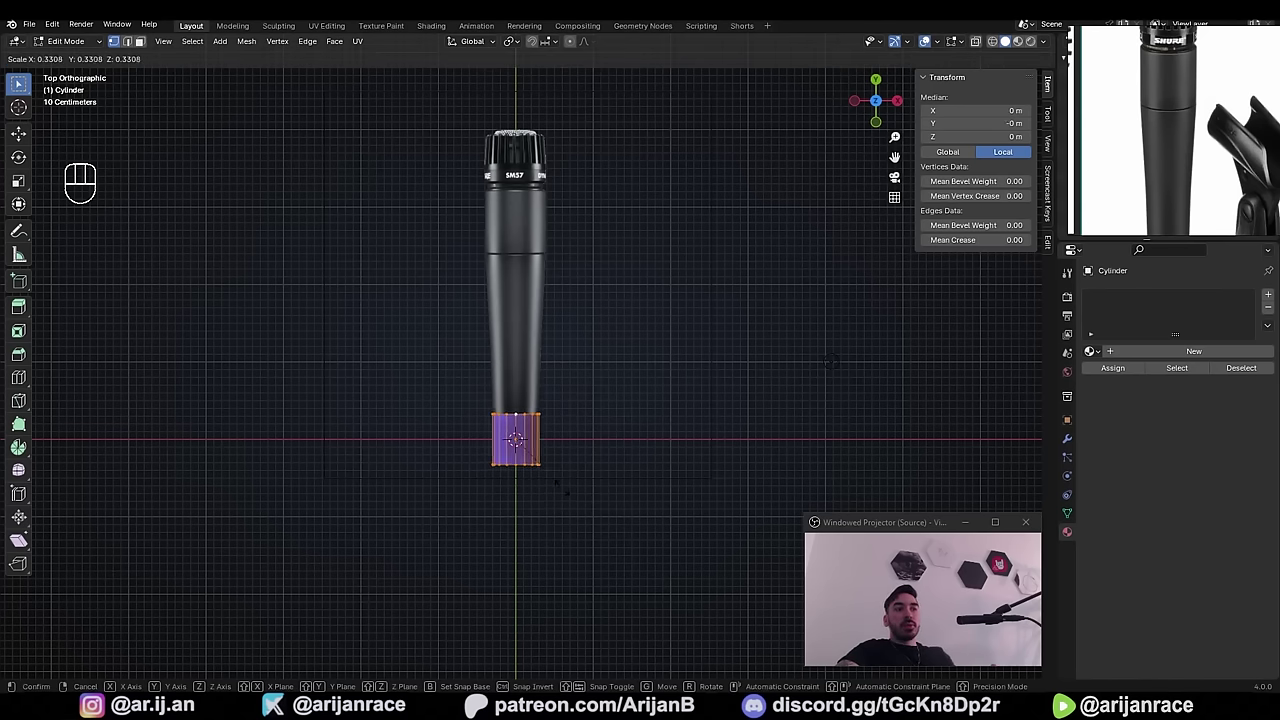
click(564, 491)
key(ctrl+z)
- Try scaling the cylinder mesh in wireframe to match the width of the microphone's lower body
scroll(571, 509, up, 7)
shift+middle_drag(571, 509, 604, 376)
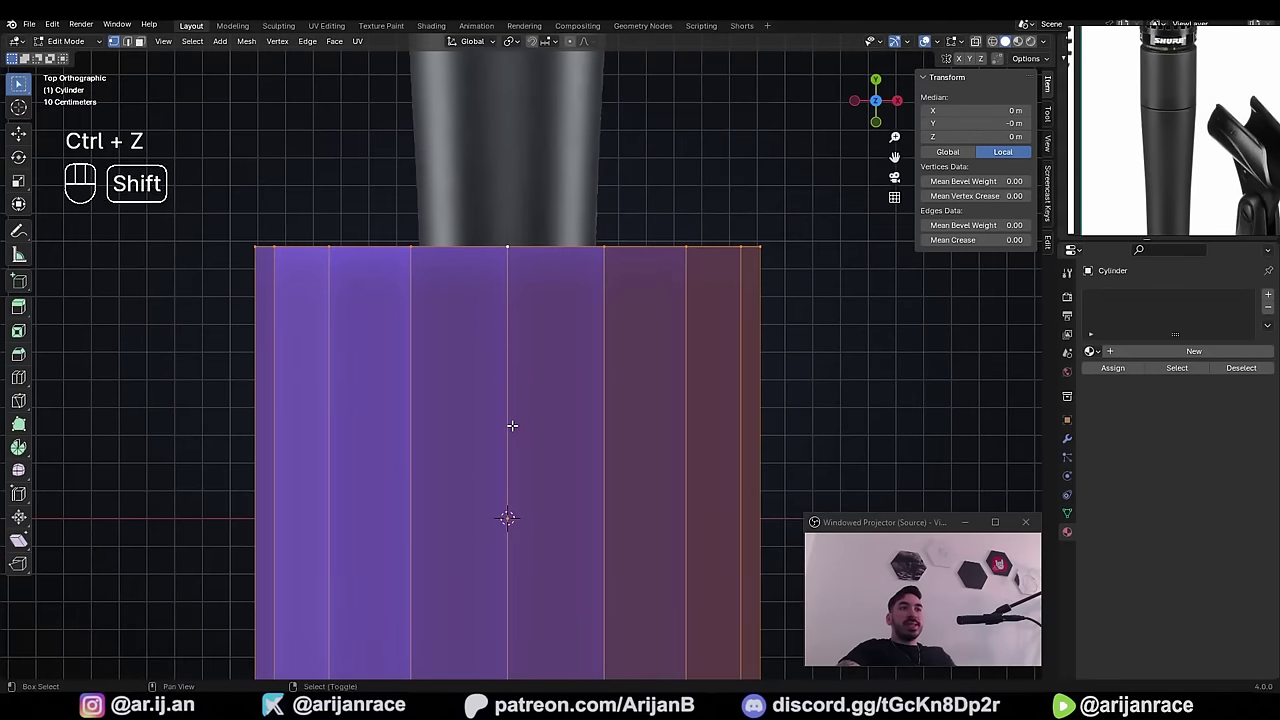
shift+middle_drag(512, 426, 530, 382)
shift+middle_drag(585, 465, 586, 348)
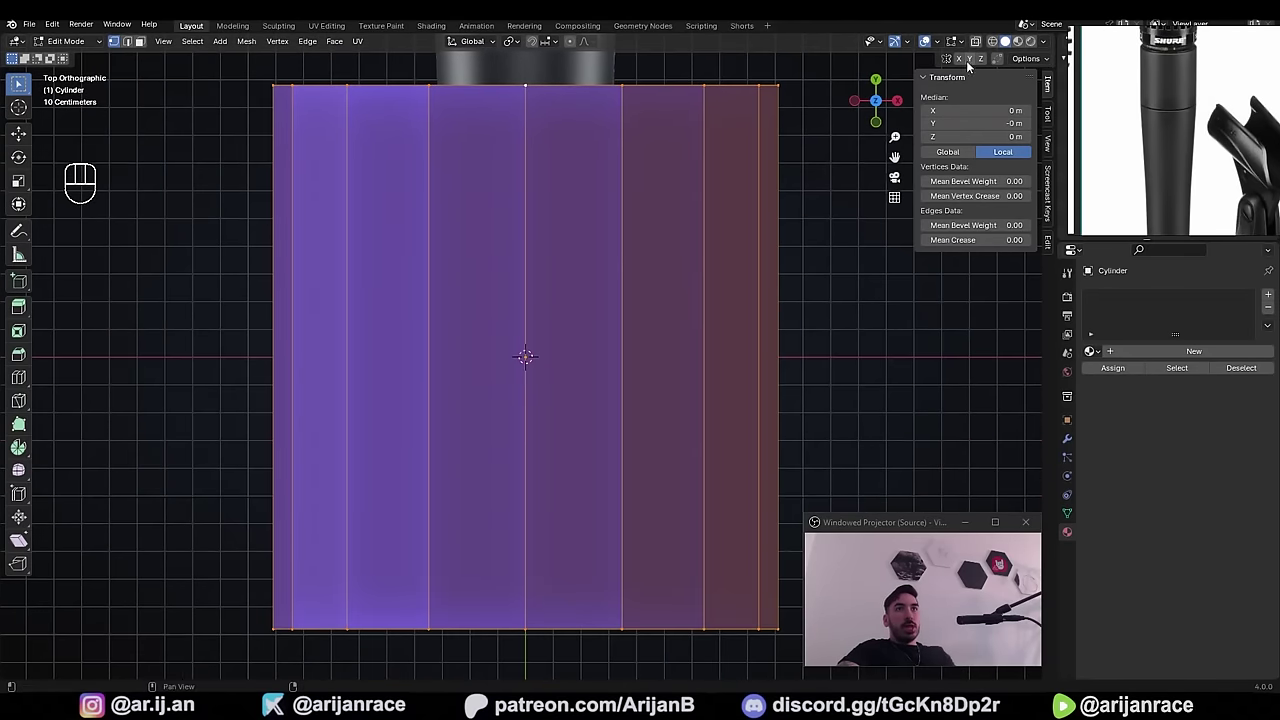
click(993, 42)
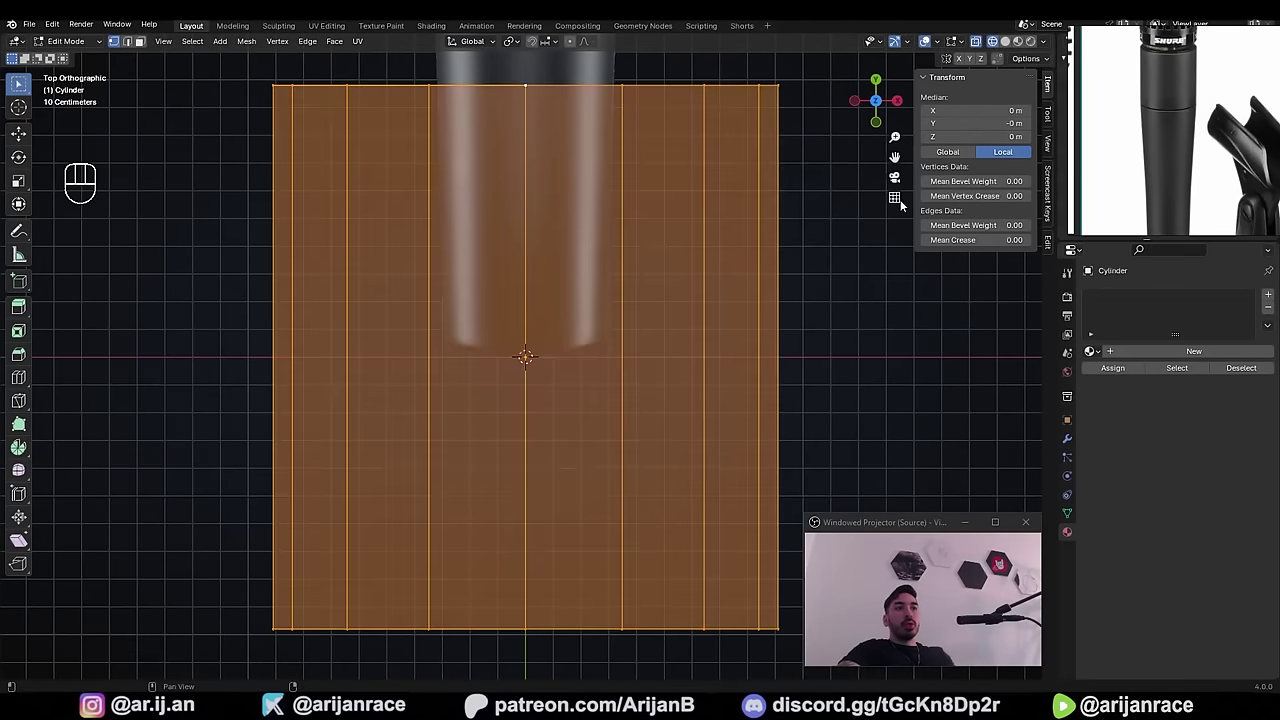
shift+middle_drag(675, 288, 807, 441)
key(s)
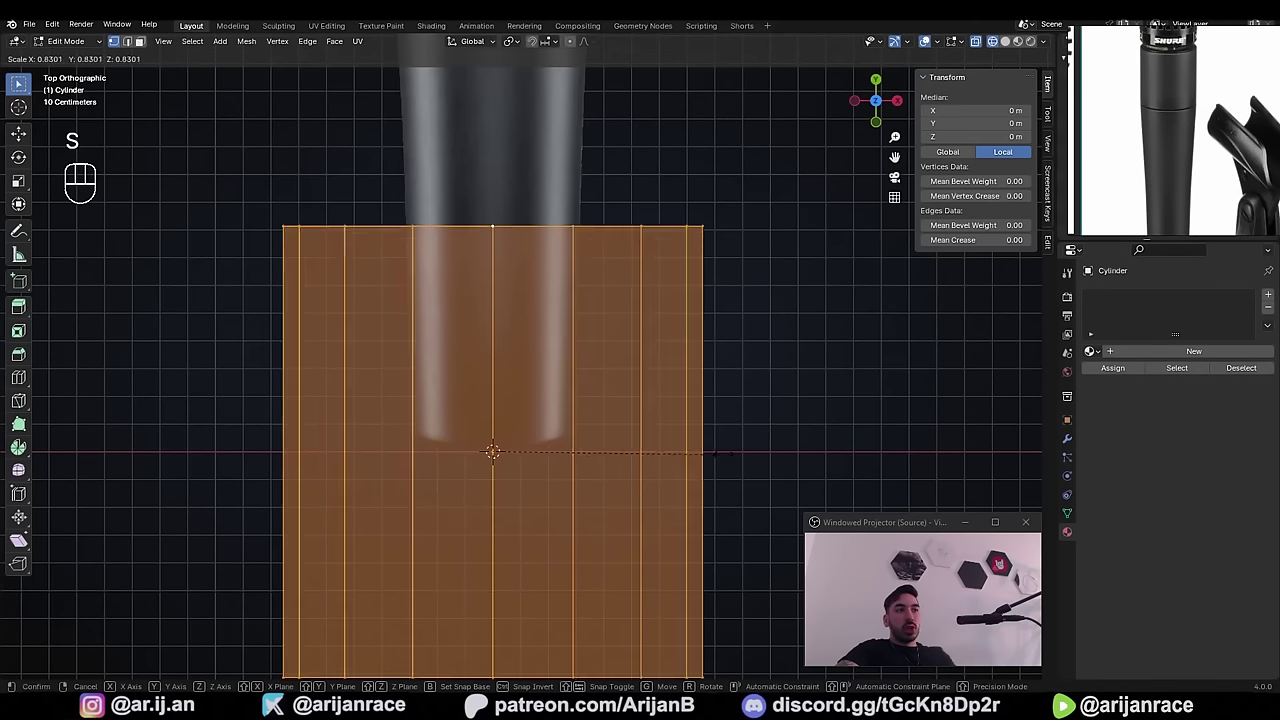
right_click(698, 448)
key(s)
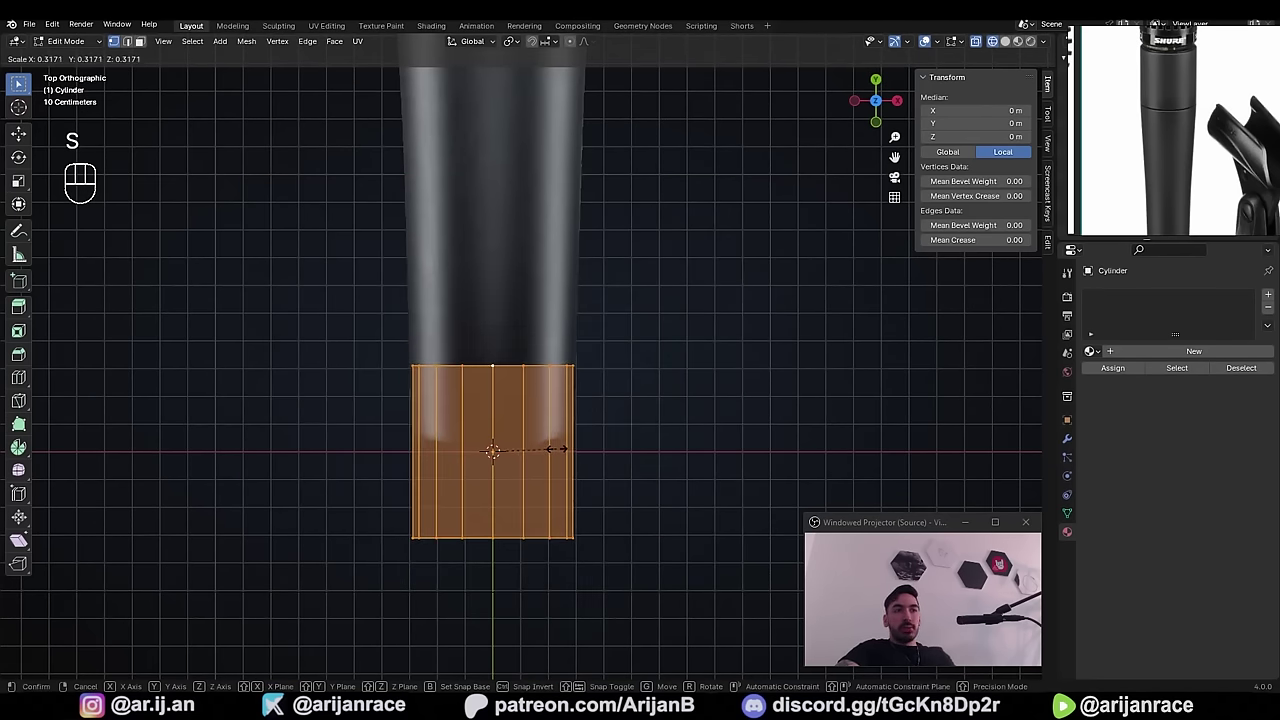
right_click(539, 366)
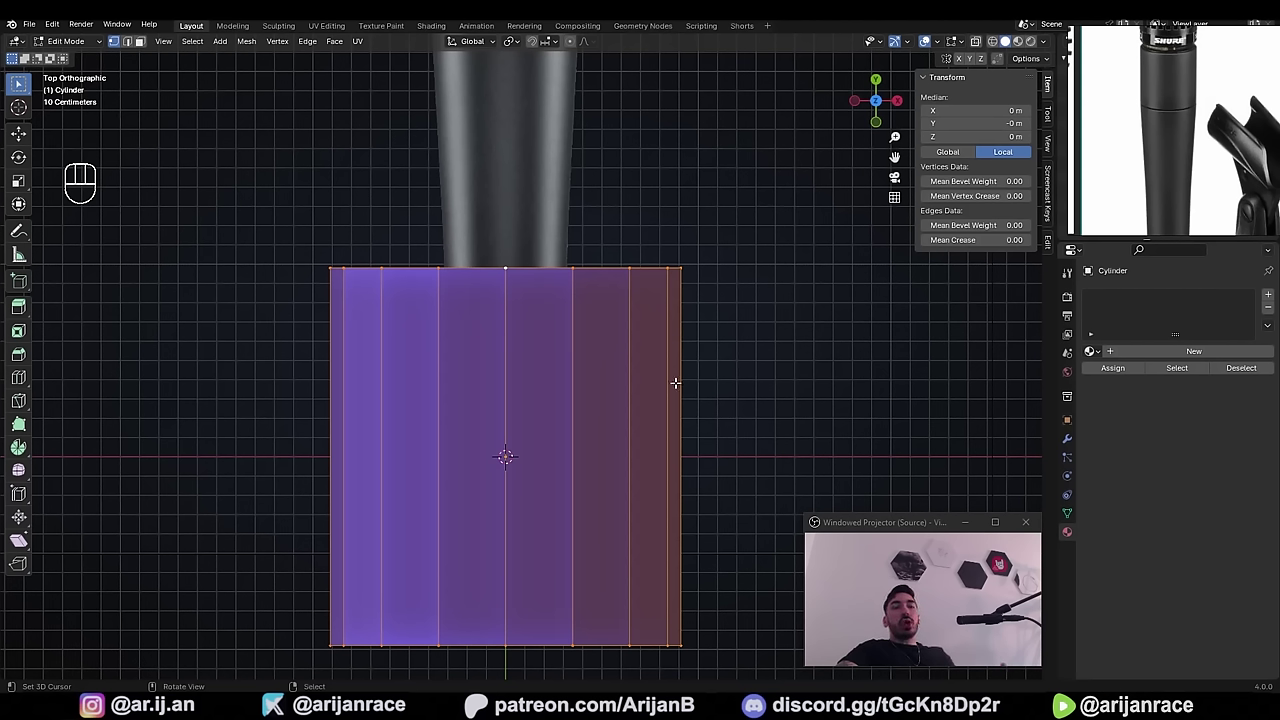
key(shift+z)
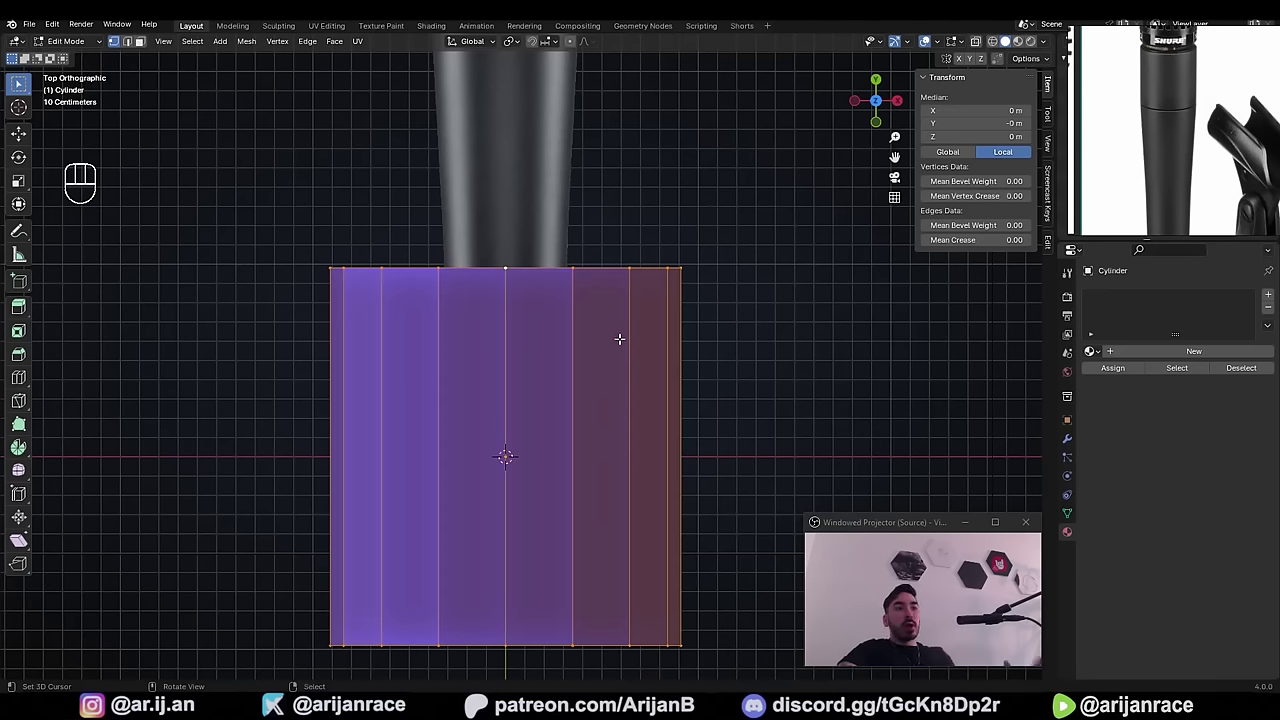
- Find Toggle Shading Type in the keymap preferences by searching for "shading" and assign Z as its shortcut
click(52, 24)
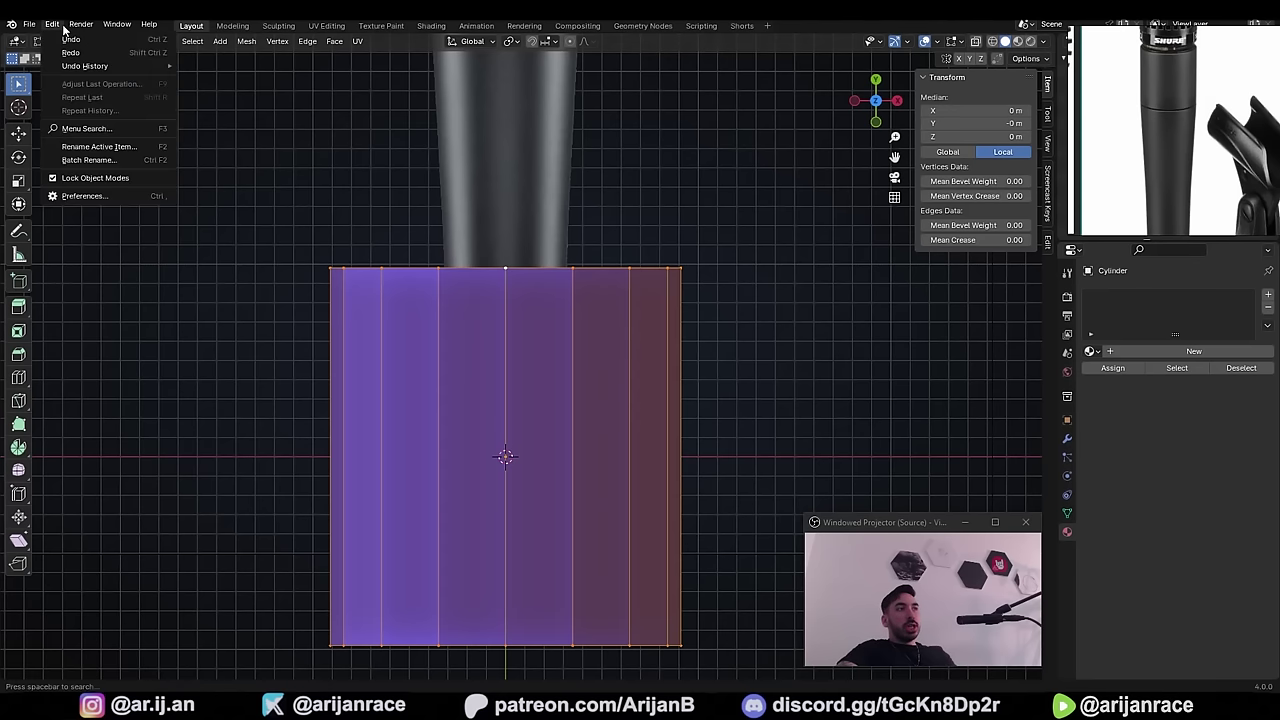
click(85, 196)
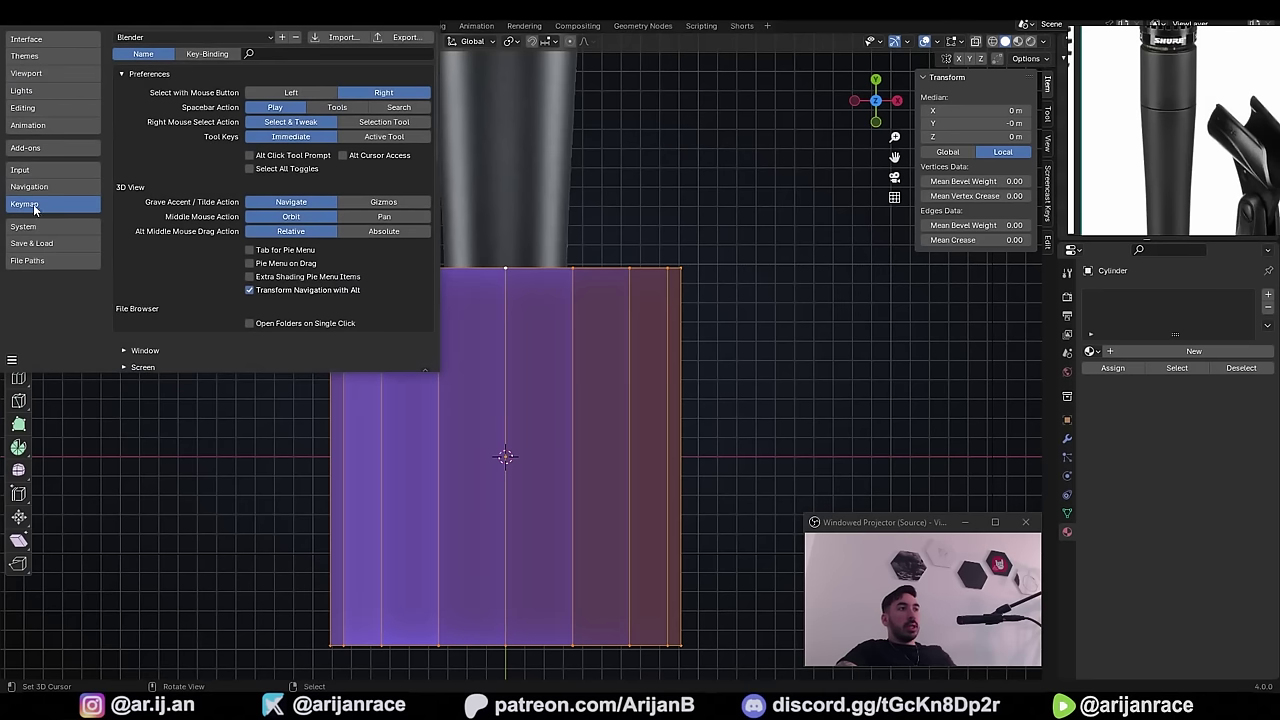
click(316, 53)
text(shading)
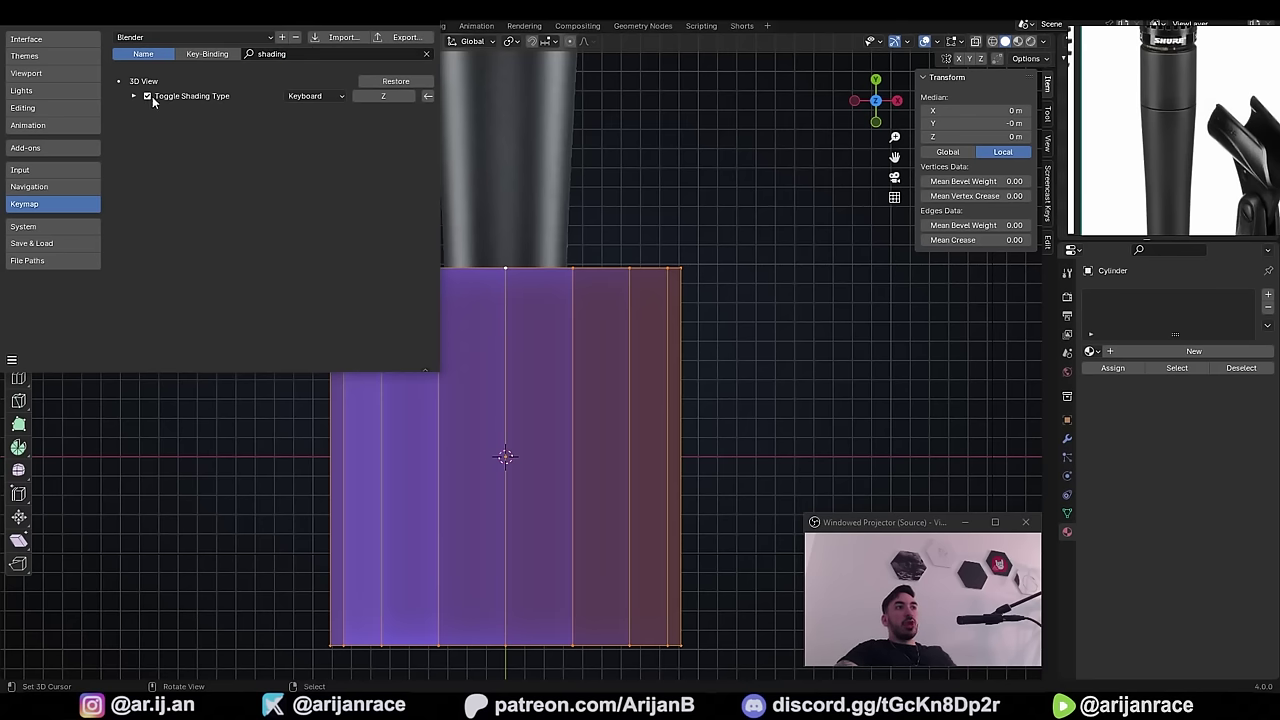
click(381, 97)
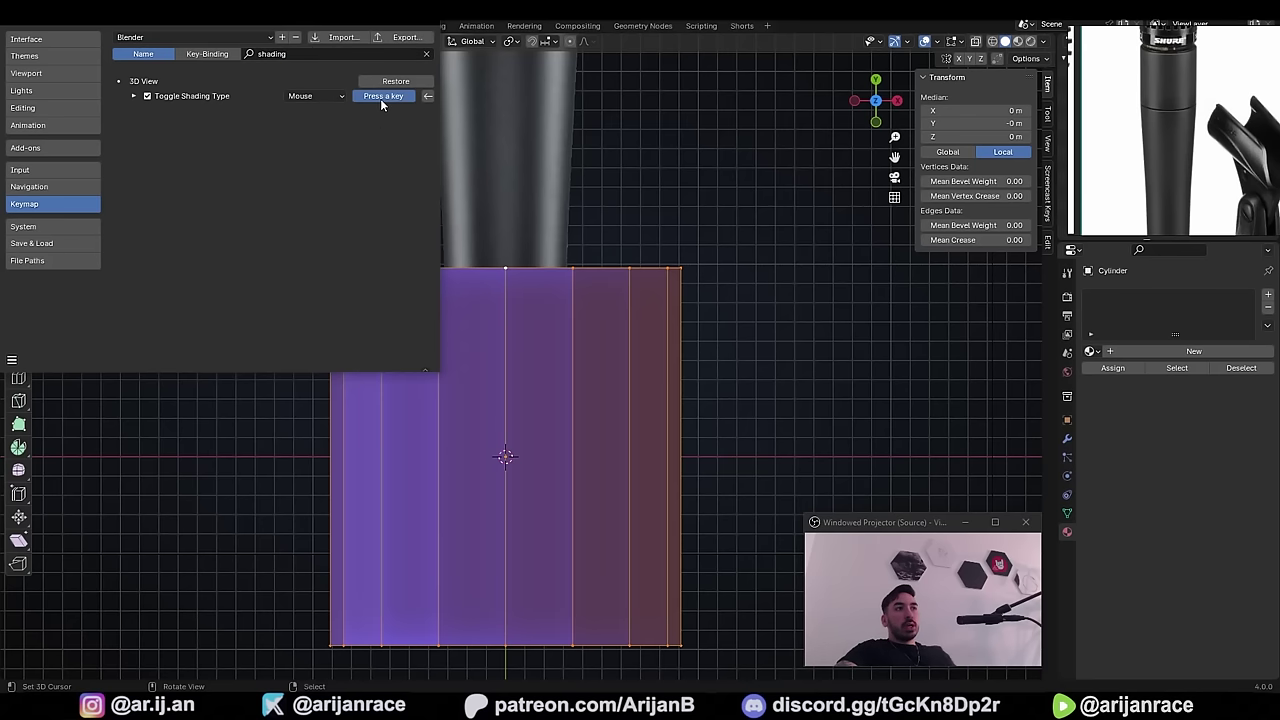
key(z)
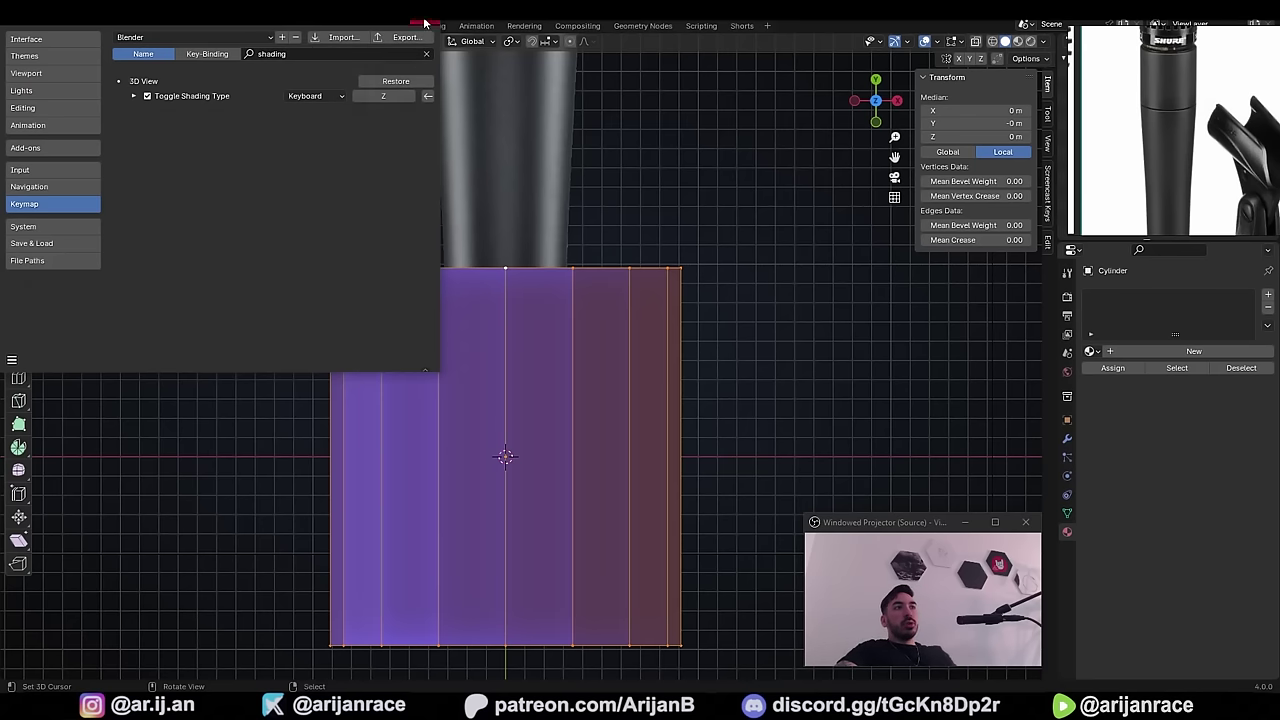
click(425, 22)
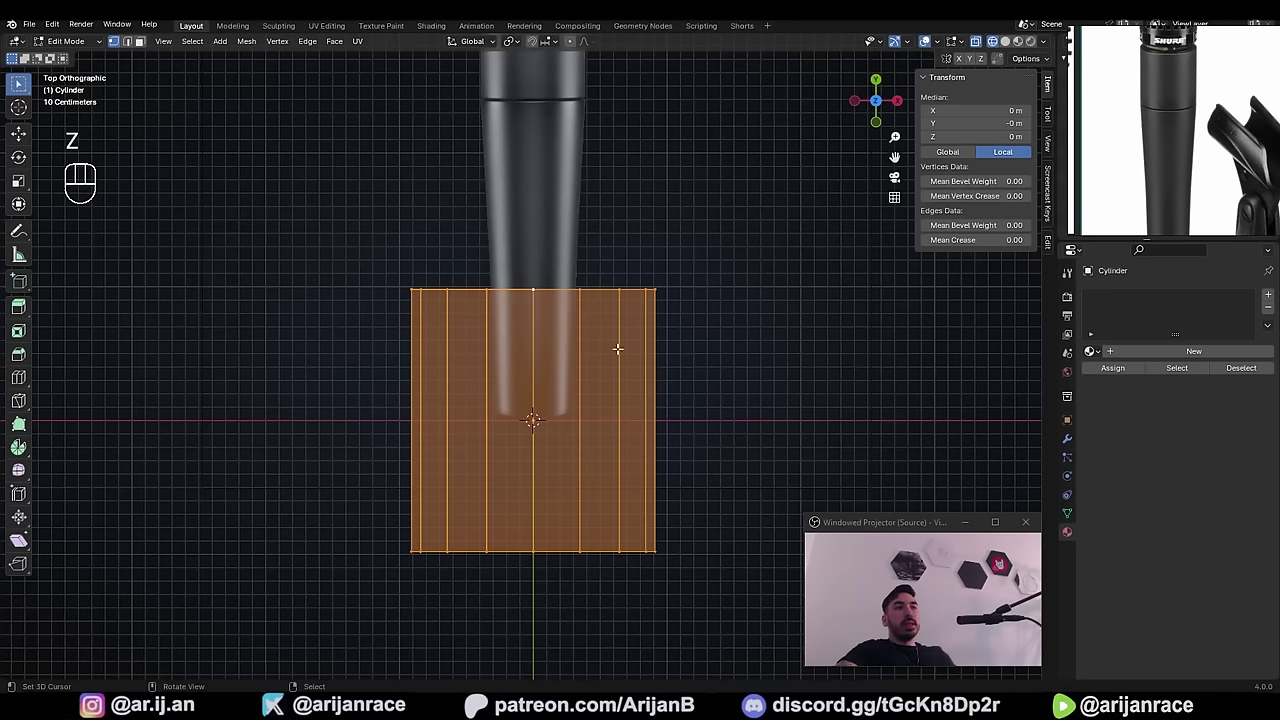
- Switch to wireframe and scale the whole cylinder mesh to about 0.33 to fit the microphone's lower body
key(z)
key(z)
key(z)
key(z)
key(z)
key(z)
scroll(820, 473, up, 1)
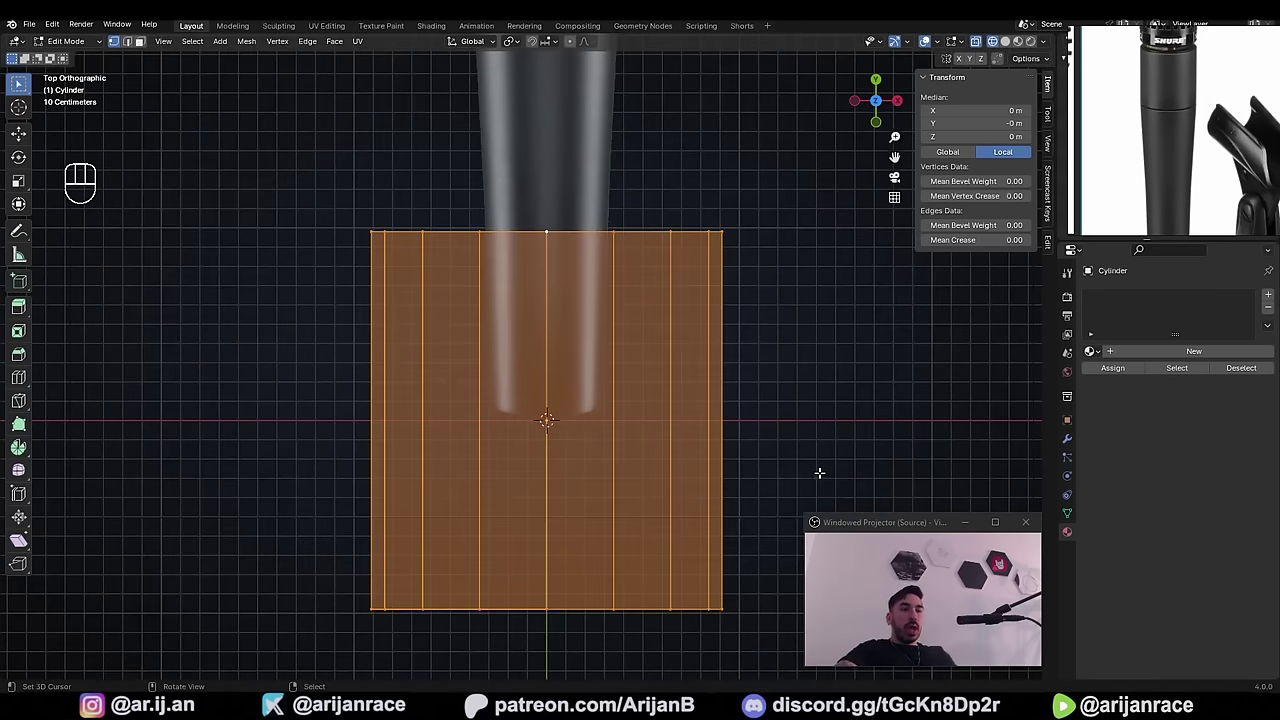
key(s)
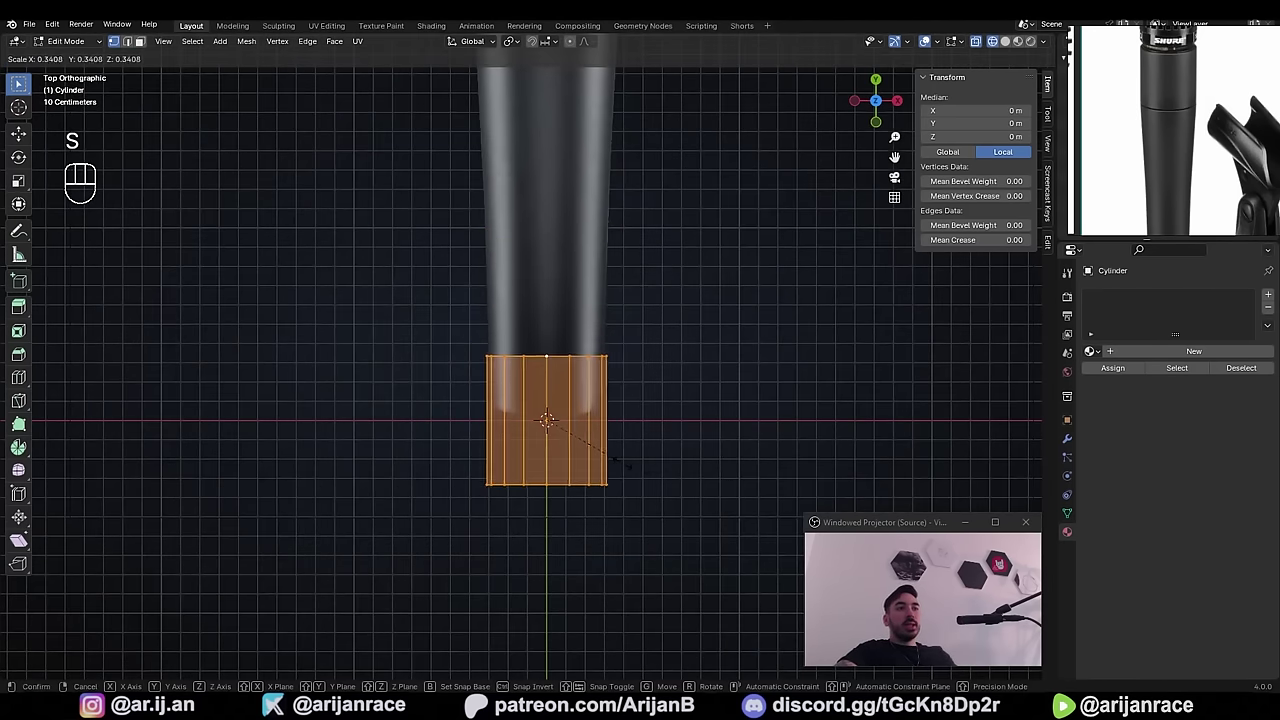
click(627, 465)
scroll(590, 443, up, 2)
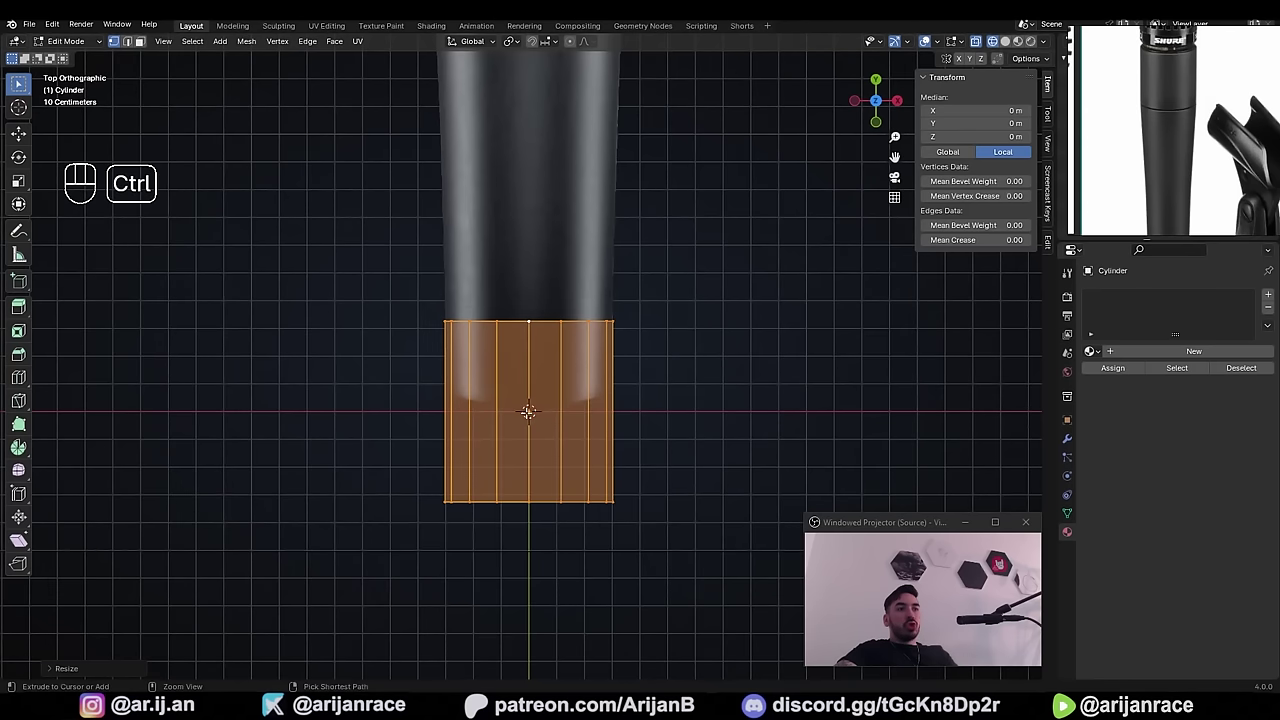
- Add one loop cut around the exact middle of the cylinder
key(ctrl+r)
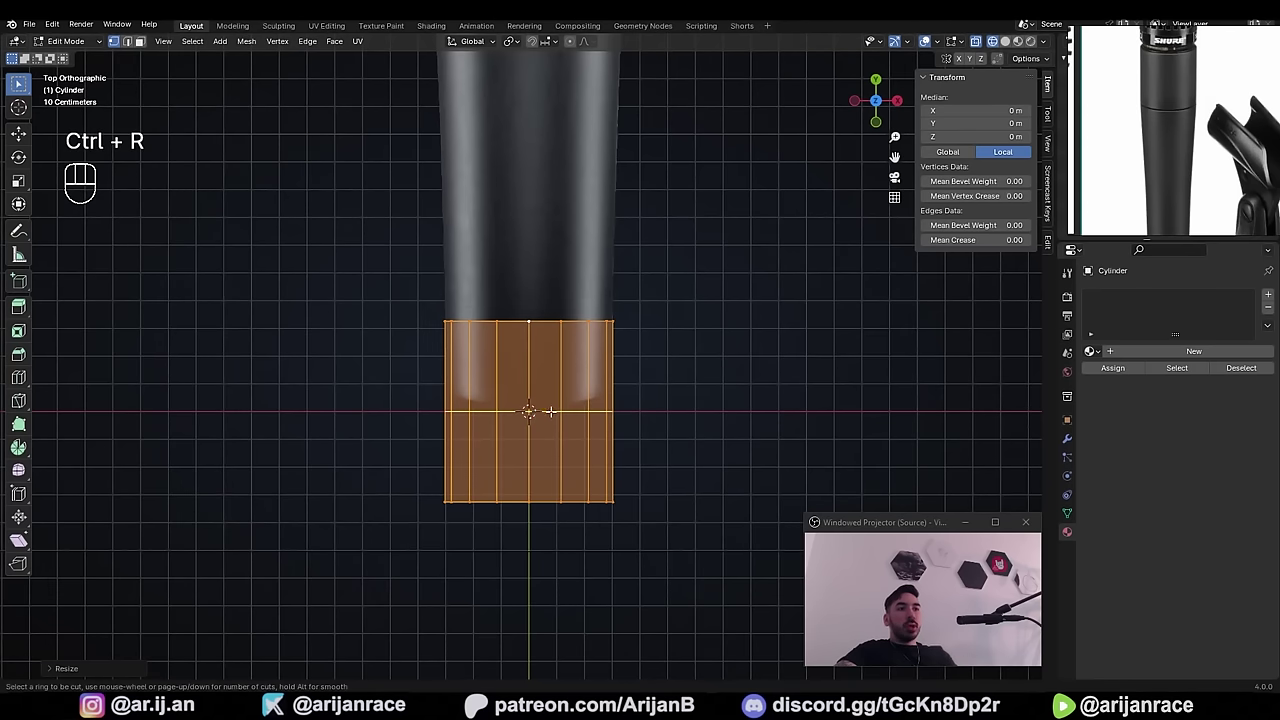
click(552, 414)
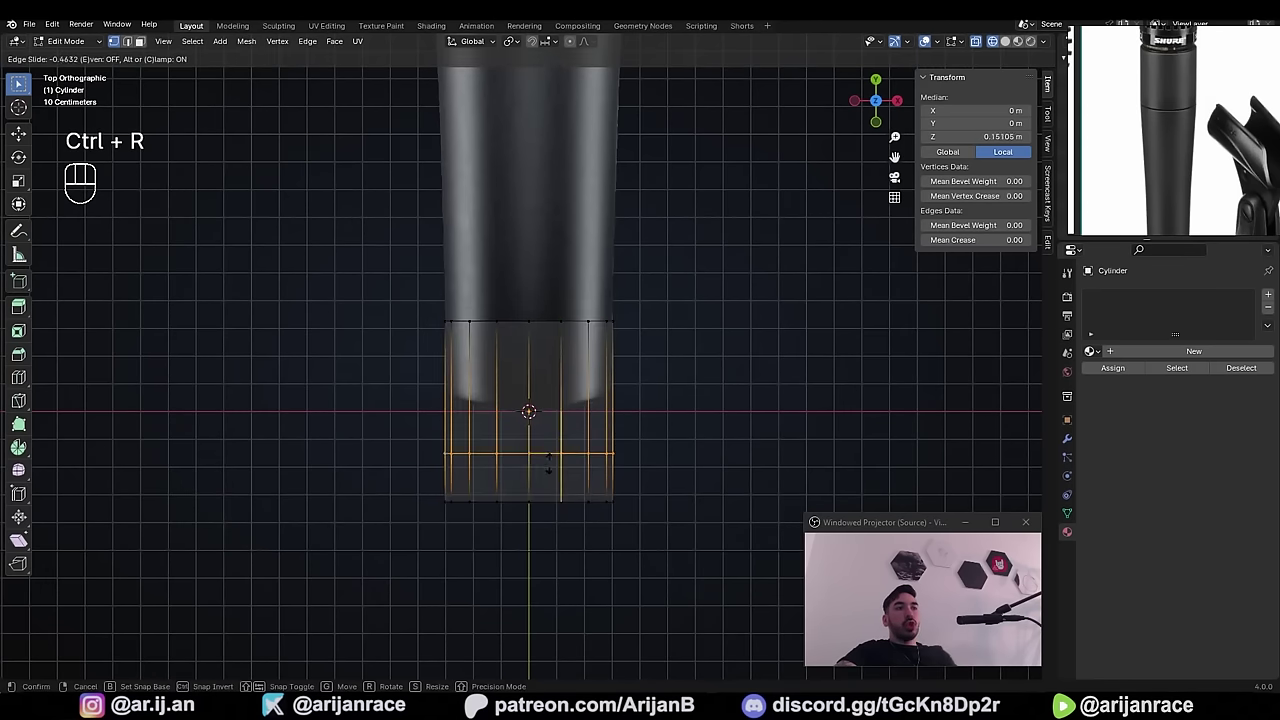
right_click(537, 397)
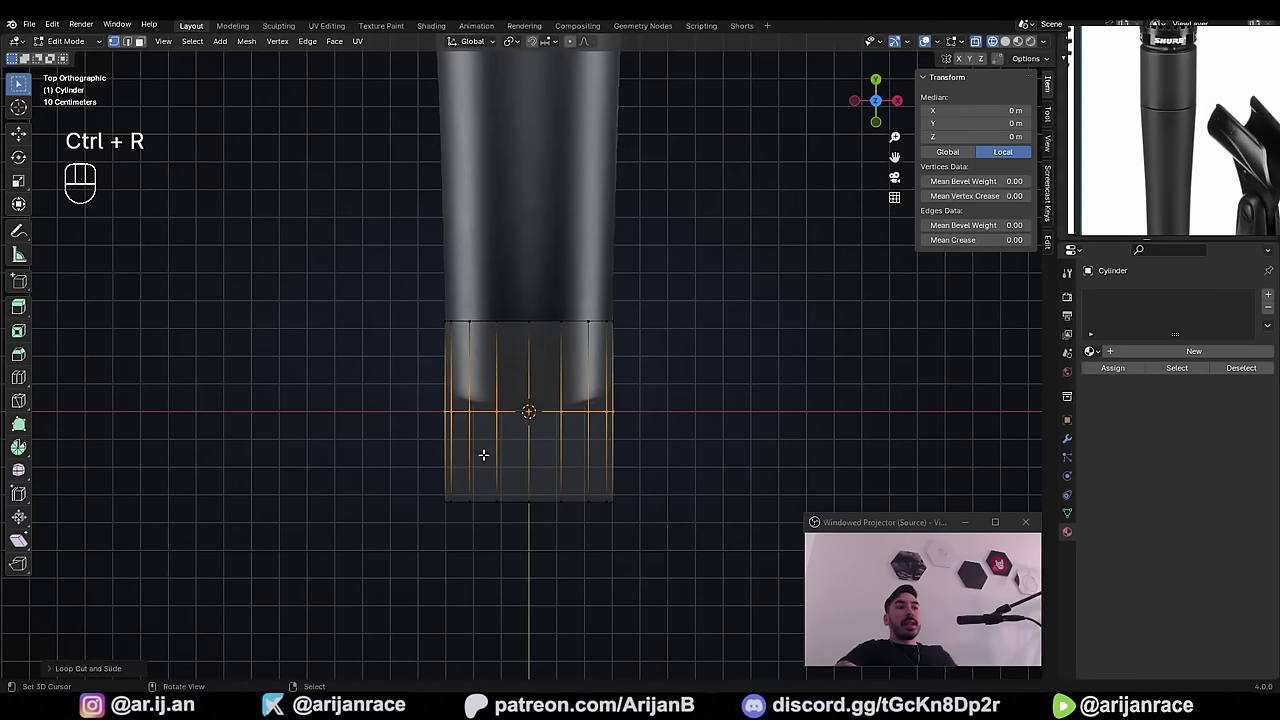
- In solid shading, delete the vertices of the end cap facing away from the microphone, then return to vertex selection
middle_drag(557, 434, 372, 269)
key(3)
key(3)
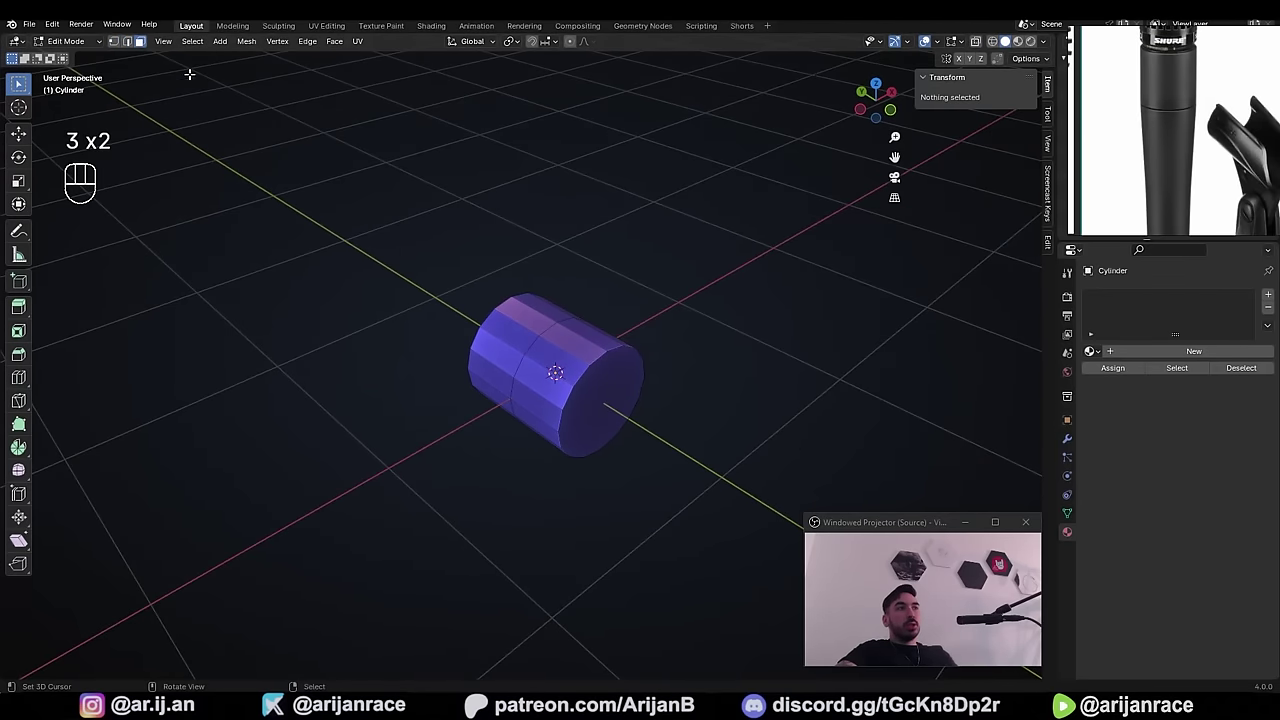
click(603, 388)
middle_drag(605, 390, 556, 380)
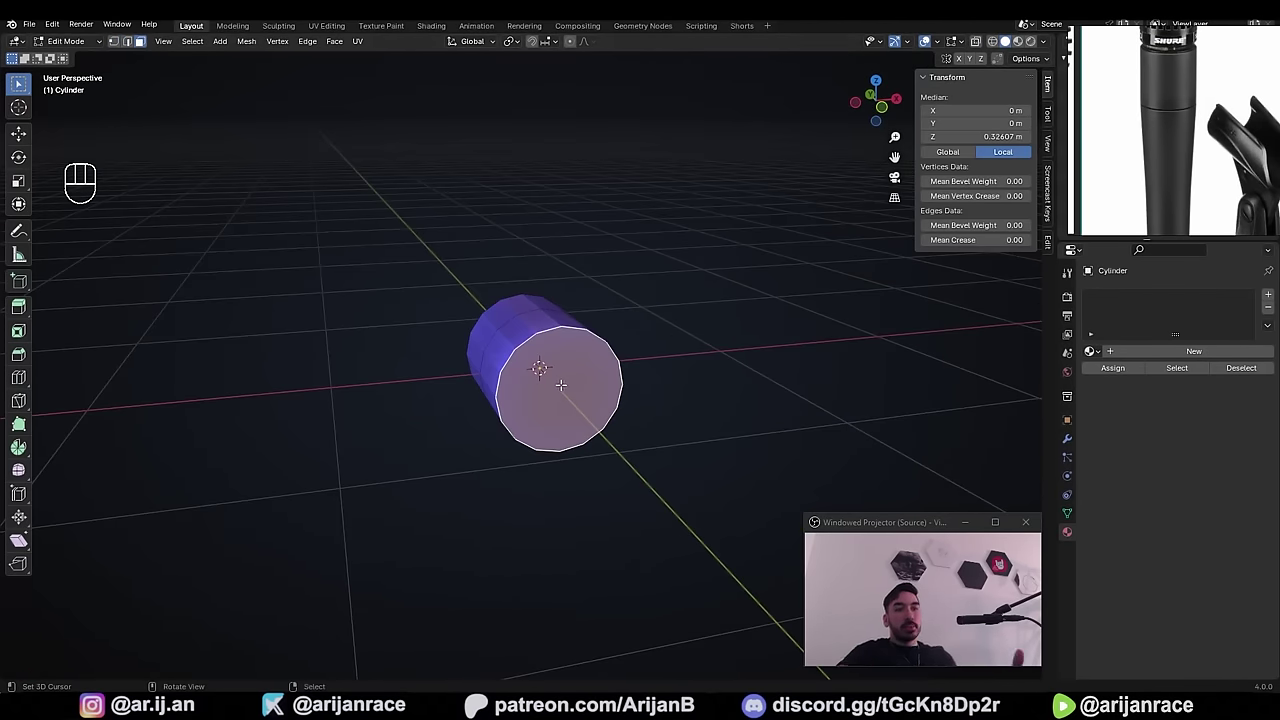
key(x)
click(342, 468)
middle_drag(565, 375, 119, 47)
click(116, 45)
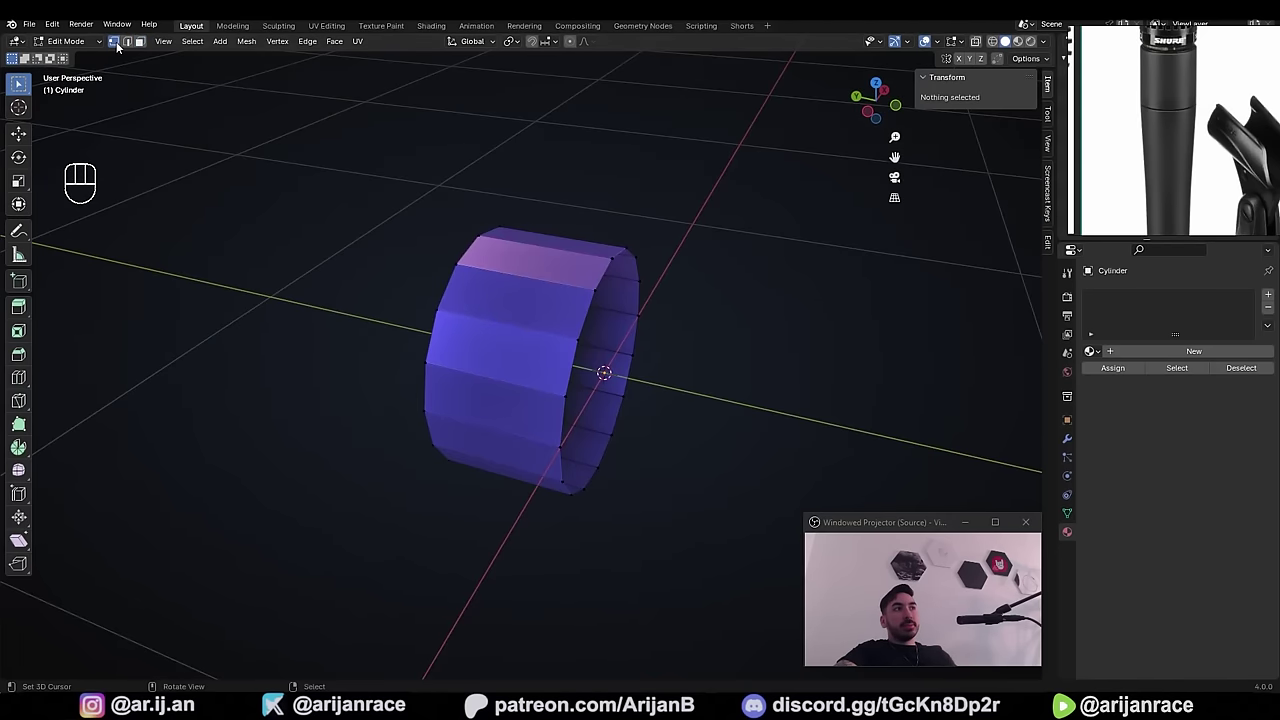
- Select the edge loop around the cylinder's open end and fill it with a face
key(1)
middle_drag(380, 274, 437, 311)
key(alt)
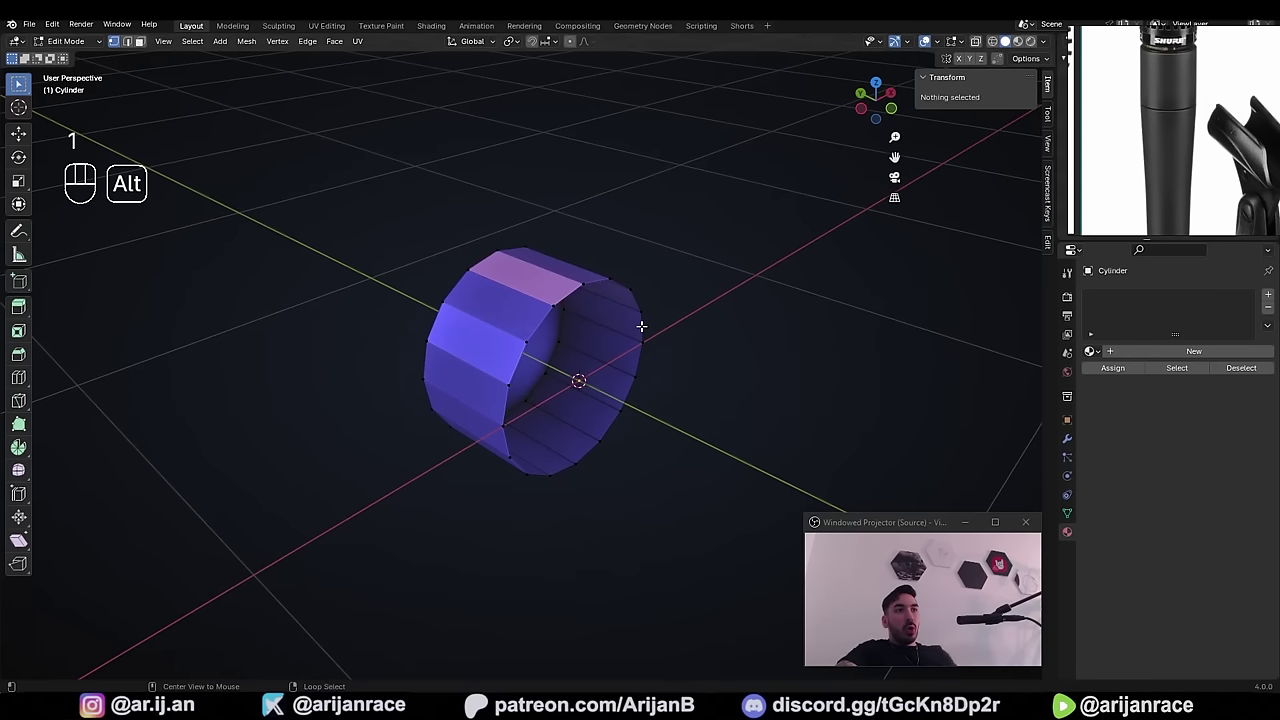
alt+click(642, 326)
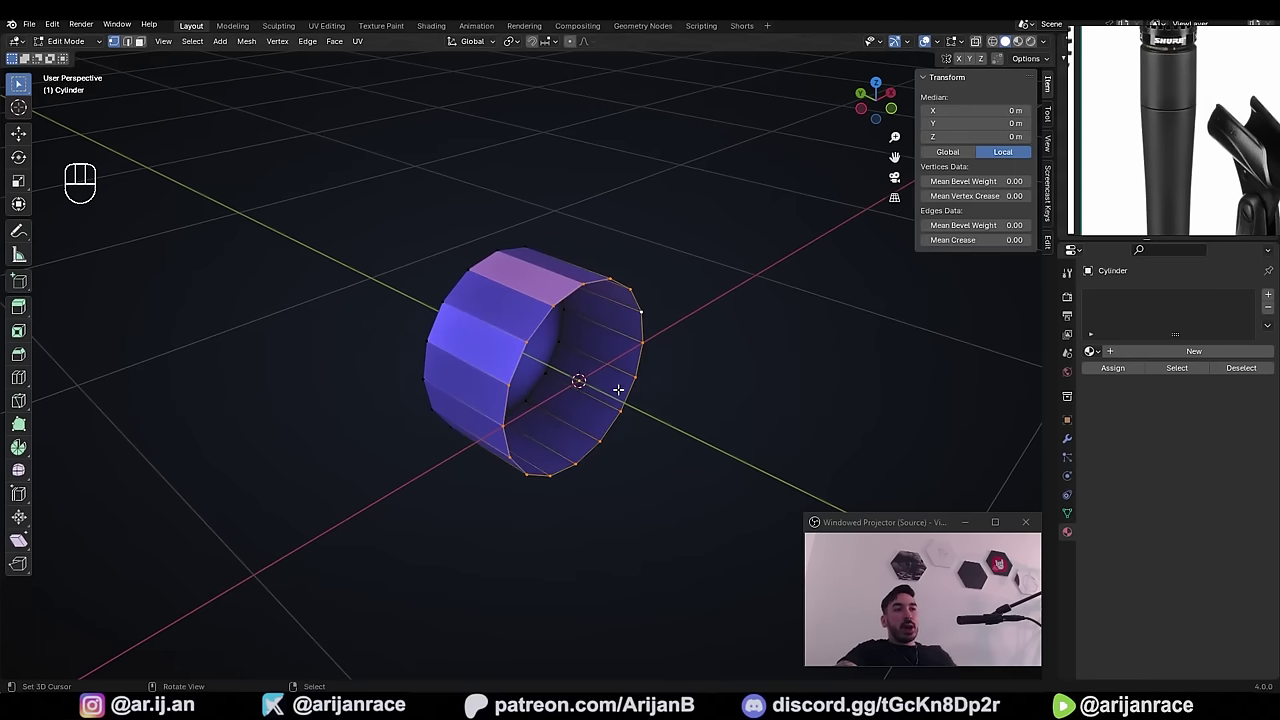
scroll(549, 337, down, 1)
middle_drag(549, 337, 403, 346)
key(f)
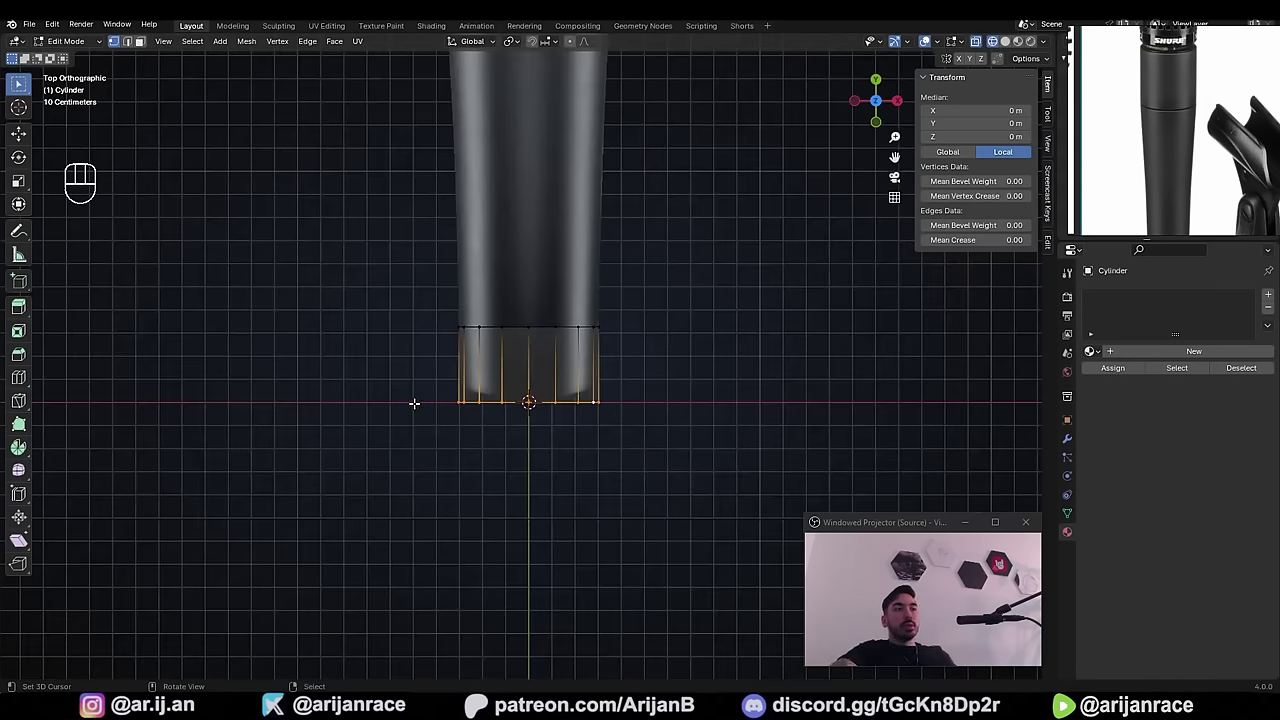
- In wireframe top view, clear the selection and box-select the vertex ring at the cylinder's microphone-side end
scroll(414, 403, up, 2)
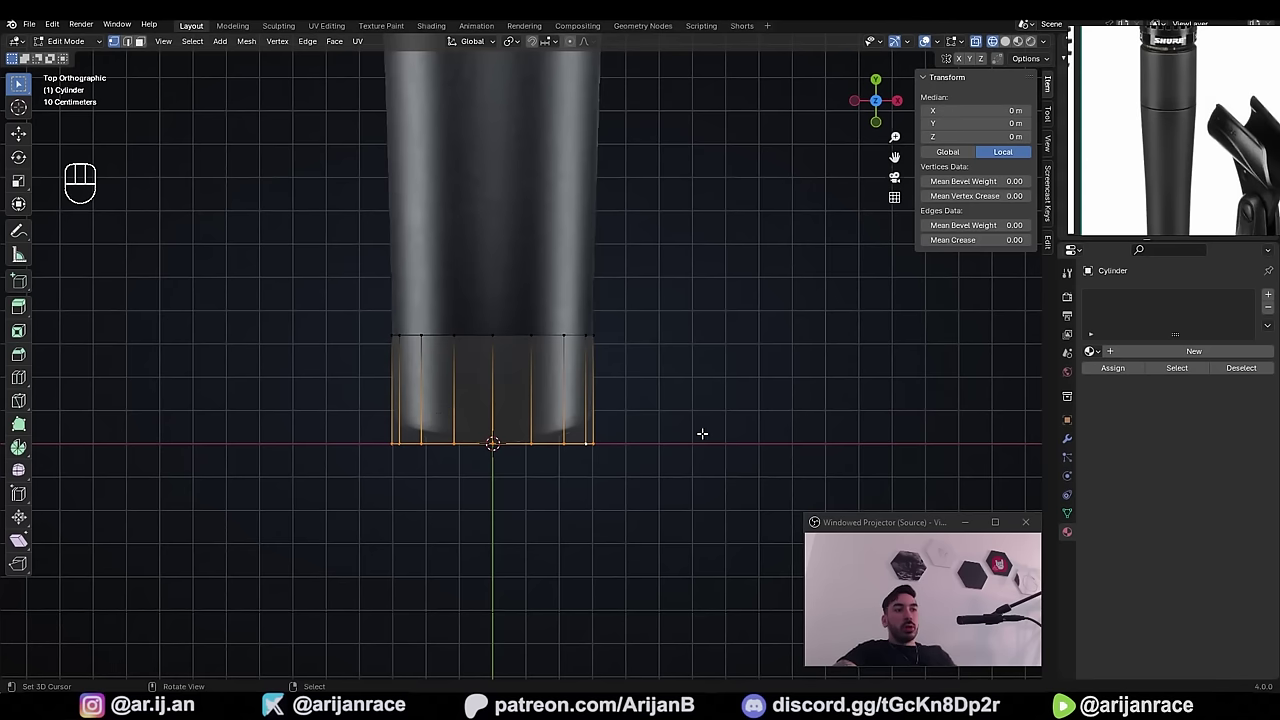
scroll(702, 433, down, 4)
scroll(609, 368, up, 3)
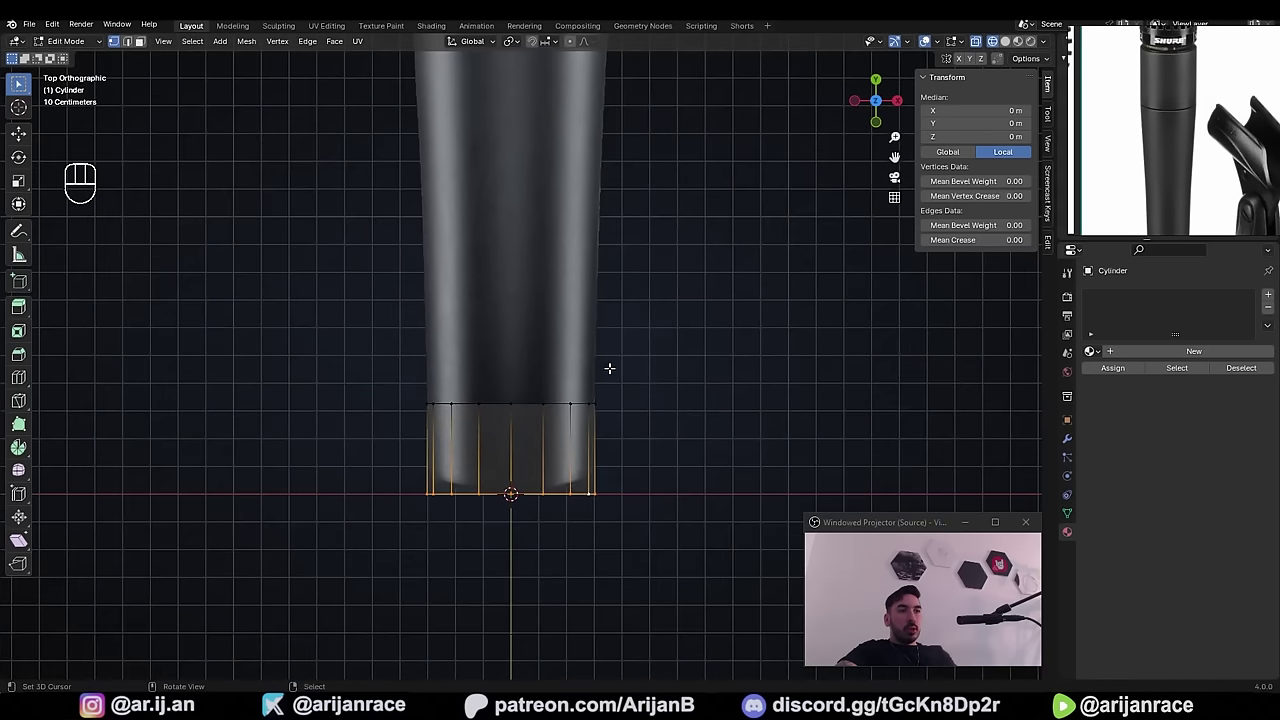
click(849, 286)
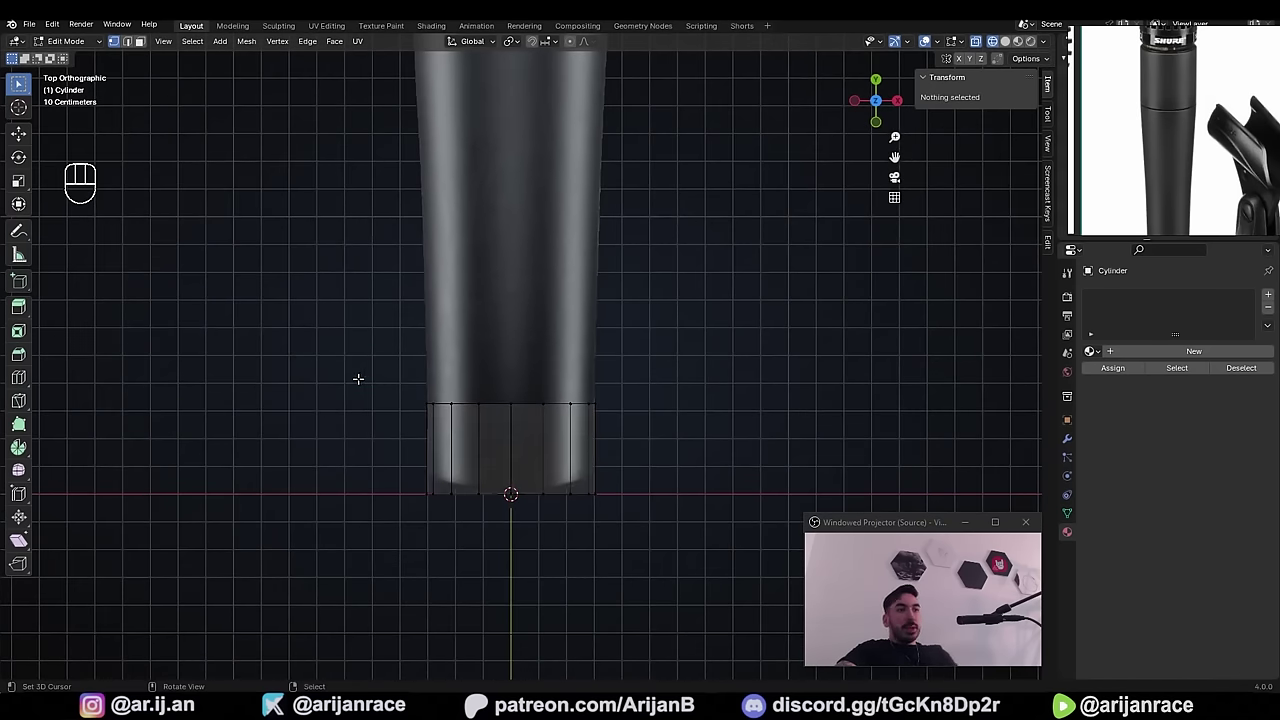
key(b)
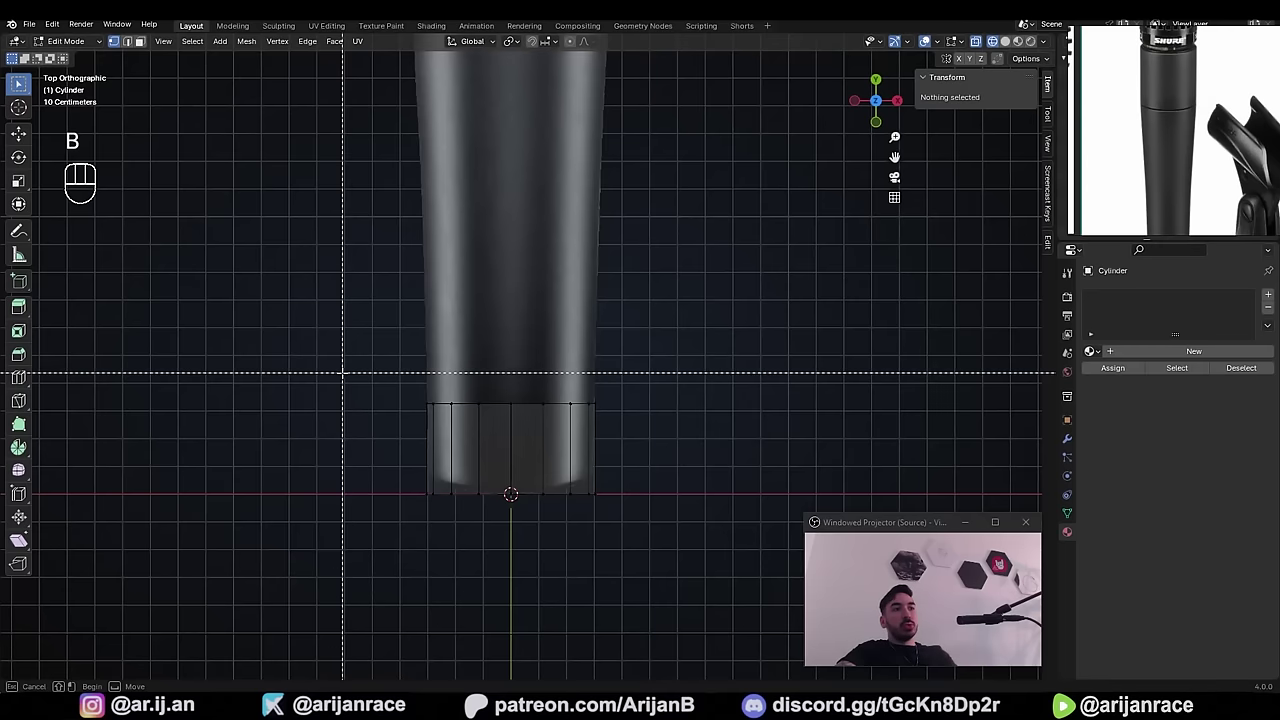
drag(295, 307, 713, 433)
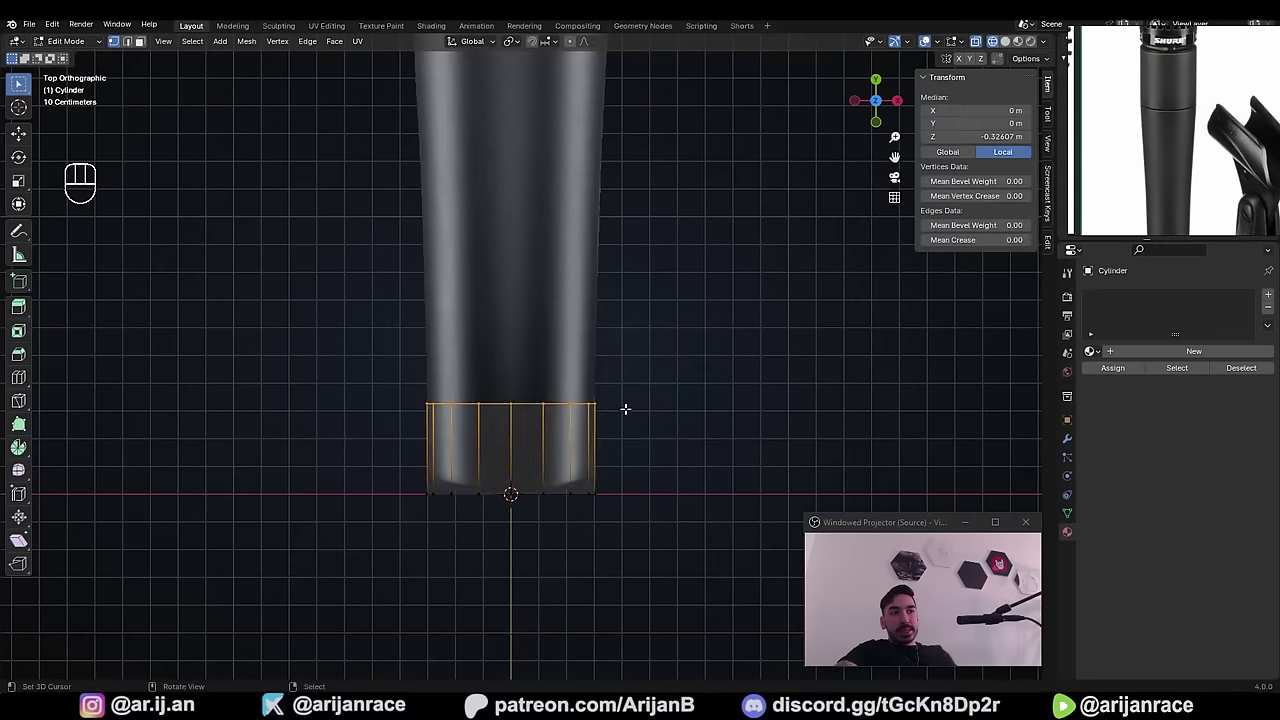
scroll(497, 406, down, 2)
scroll(508, 403, up, 2)
key(alt+a)
key(b)
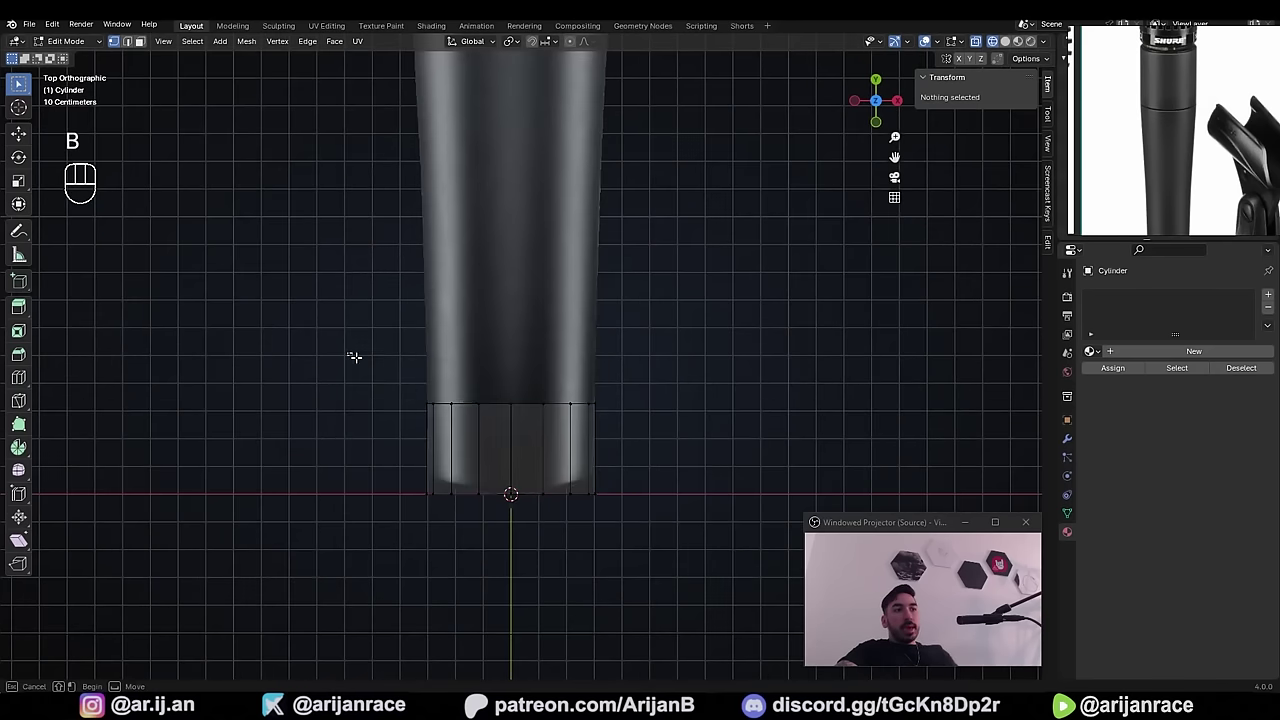
drag(348, 355, 651, 434)
- Try box-selecting the same end ring in solid shading and moving it along Y, and undo that move
key(z)
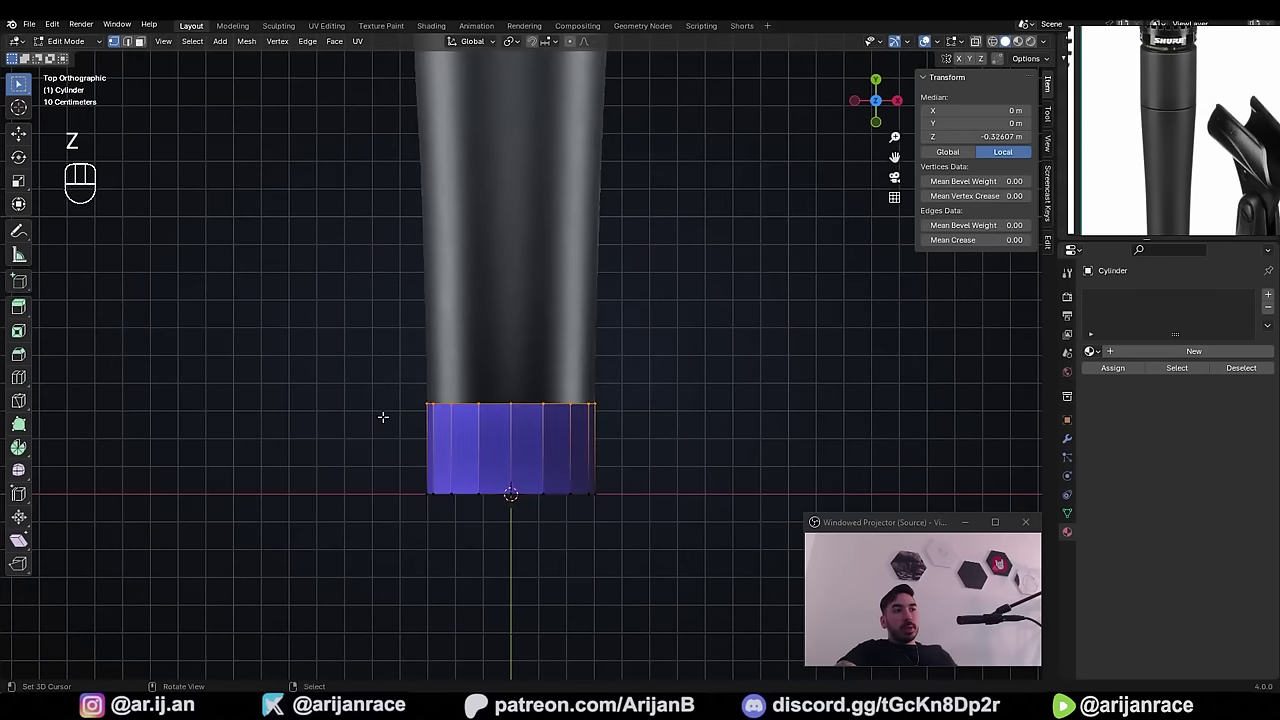
right_click(364, 374)
key(b)
mouse_move(333, 301)
mouse_down()
mouse_move(551, 420)
mouse_move(660, 450)
mouse_up()
middle_drag(414, 503, 631, 343)
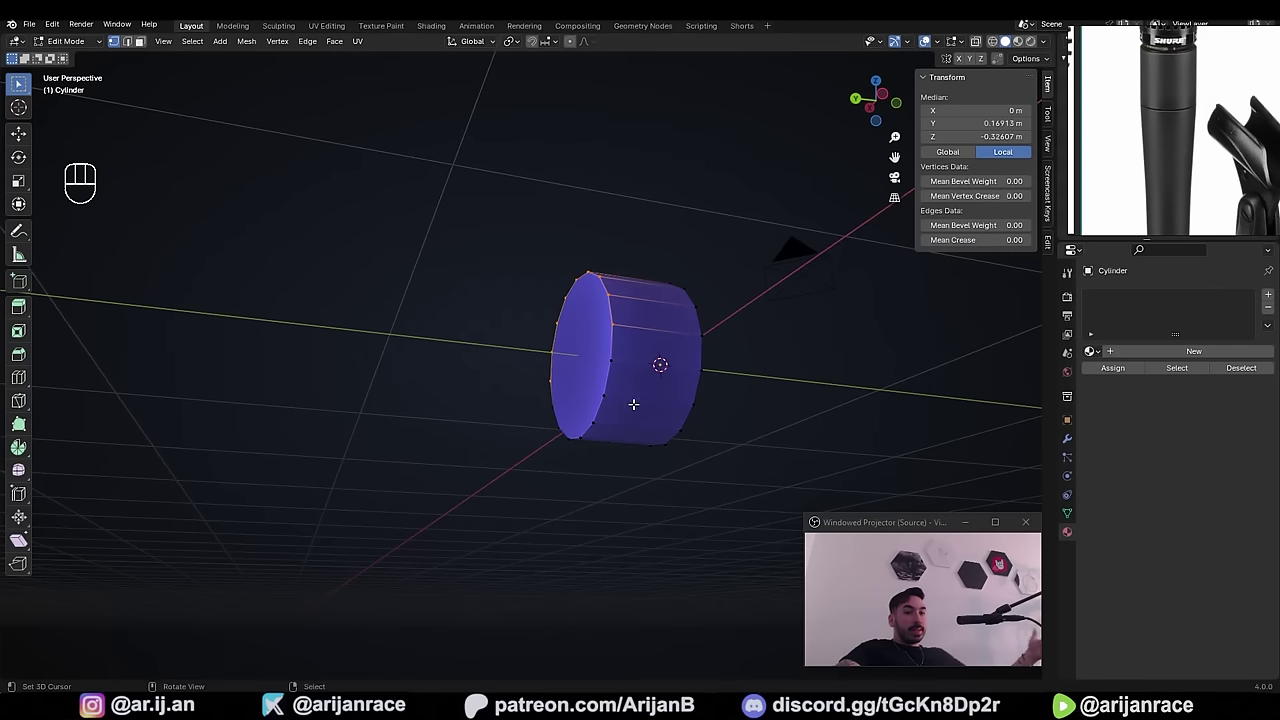
middle_drag(633, 404, 579, 407)
key(g)
key(y)
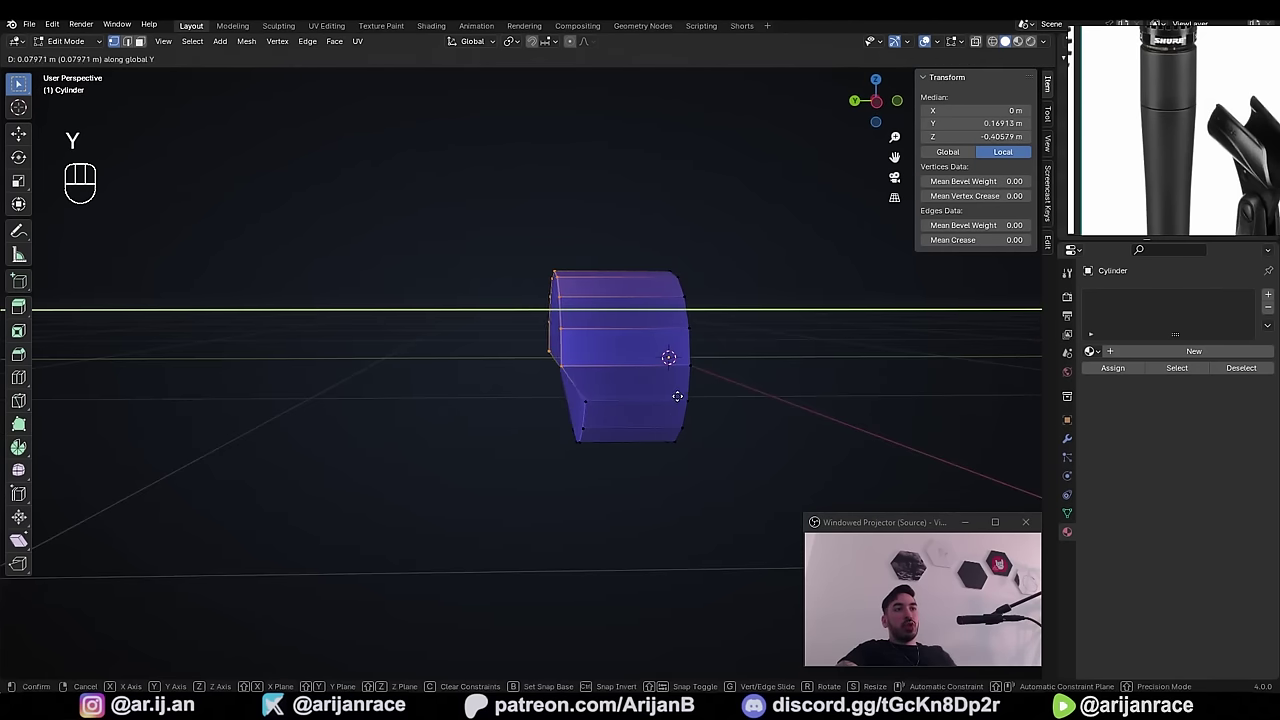
click(423, 394)
middle_drag(423, 394, 575, 380)
key(ctrl+z)
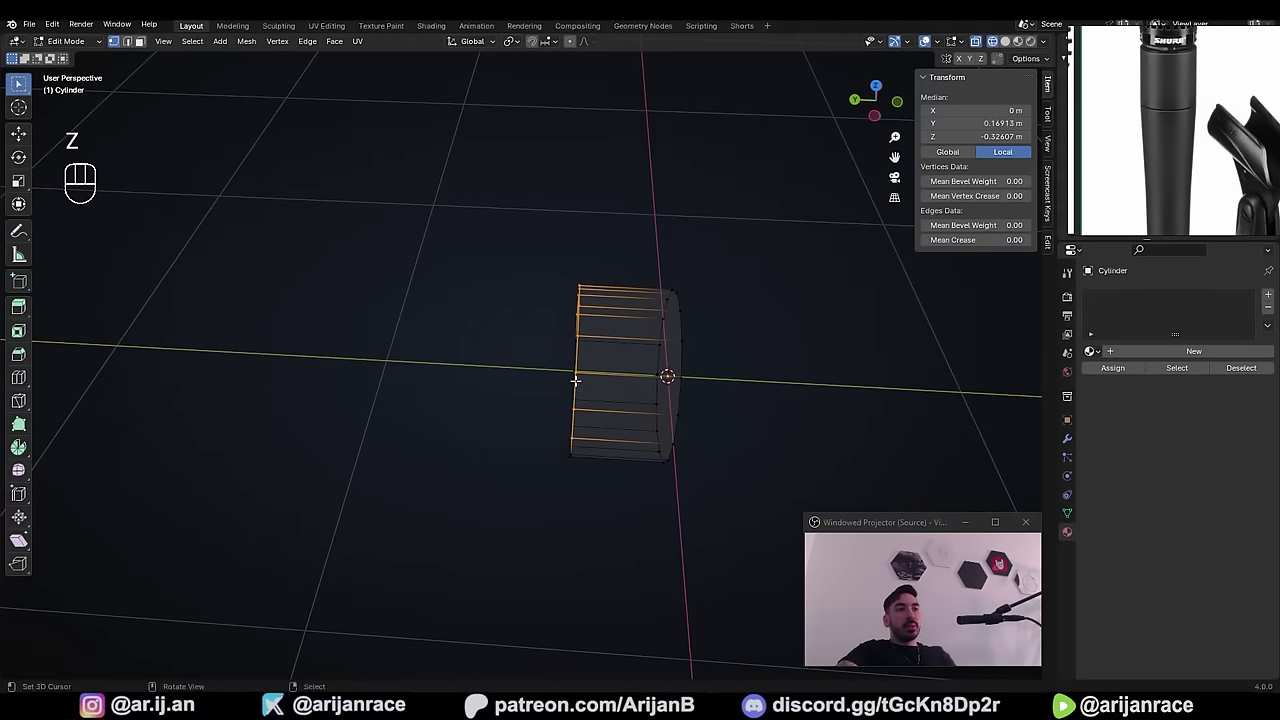
- Box-select the whole microphone-side end ring in wireframe and move it along Y to the seam where the tapered body ends
key(b)
drag(480, 217, 608, 526)
middle_drag(608, 526, 554, 494)
key(KP_7)
scroll(556, 490, down, 2)
shift+middle_drag(584, 432, 586, 523)
key(g)
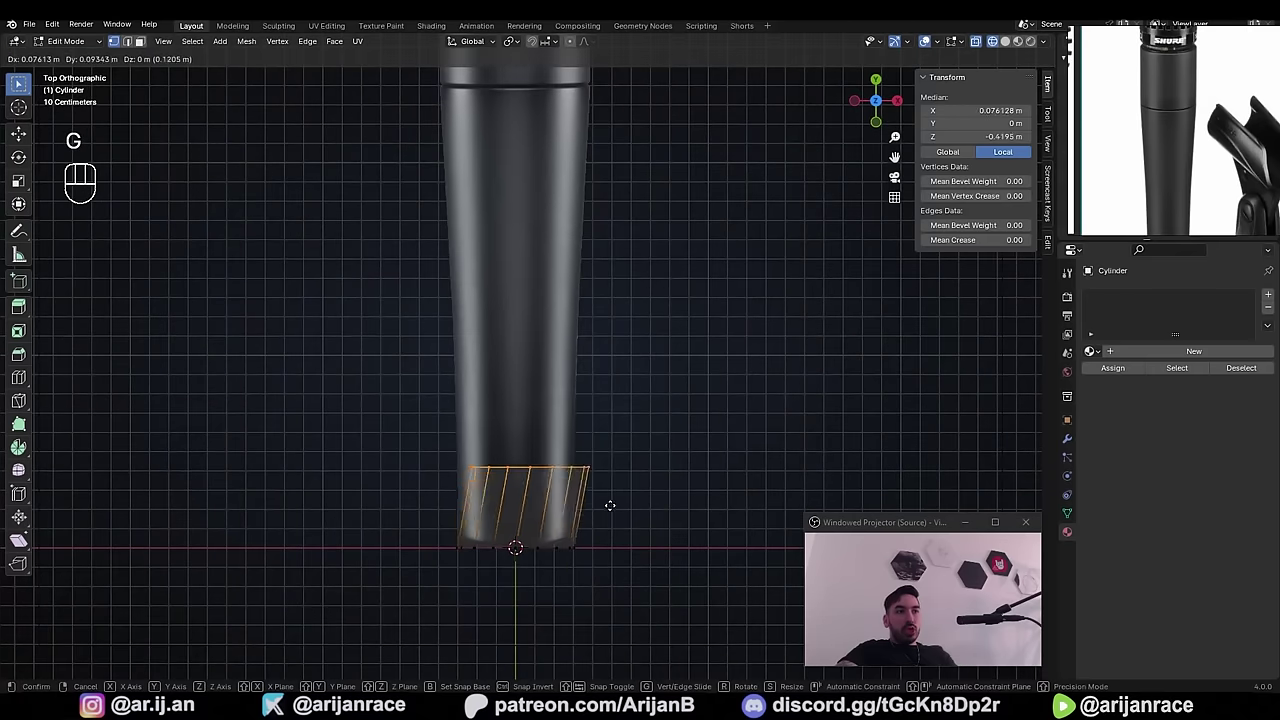
key(y)
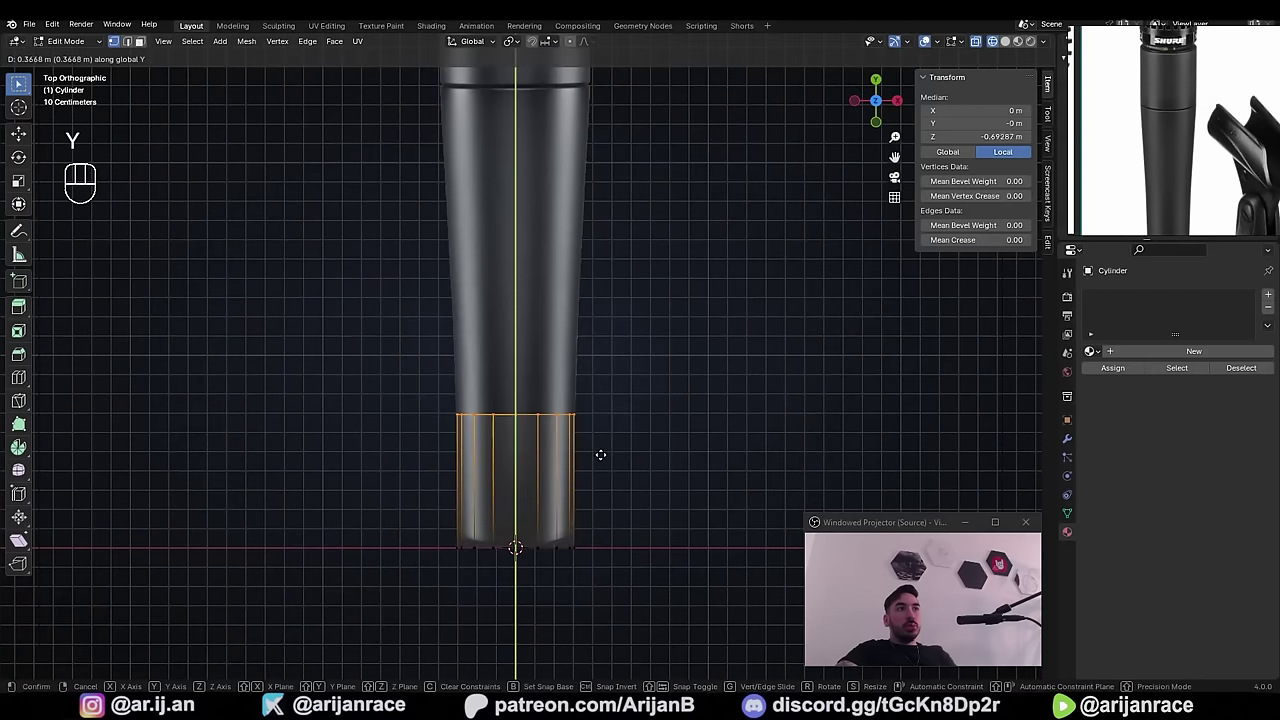
alt+shift+middle_drag(592, 373, 598, 484)
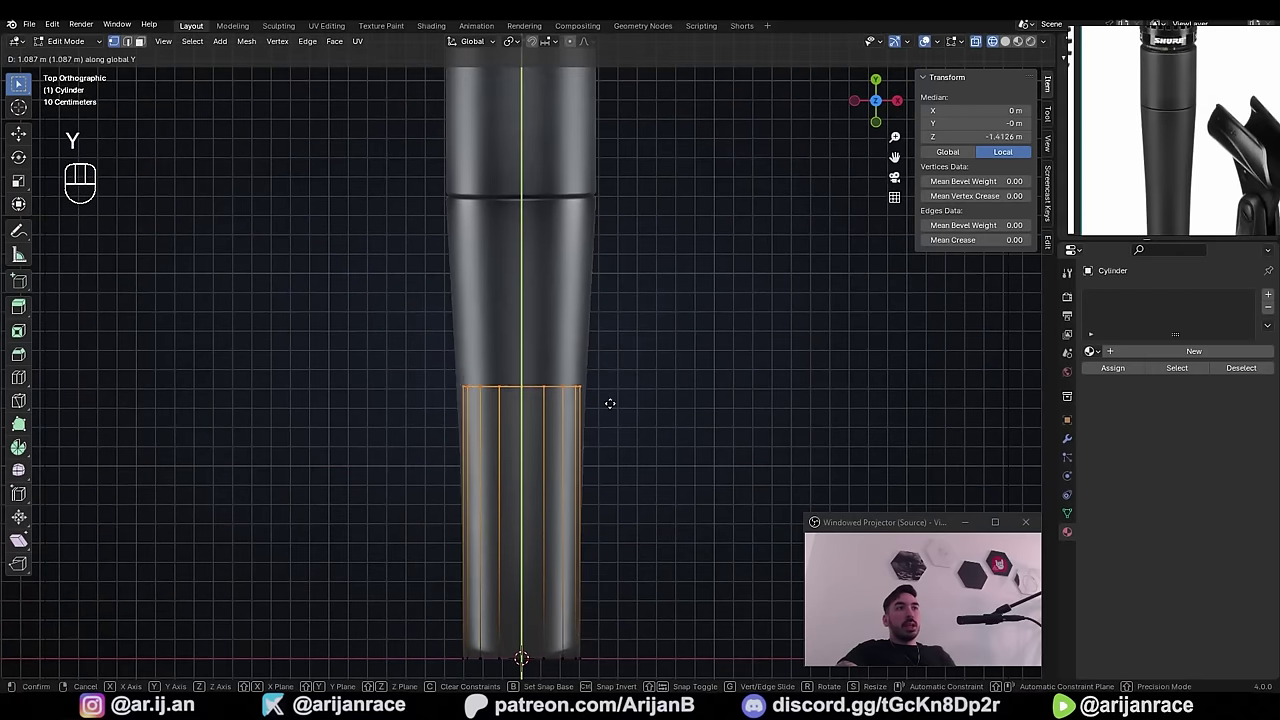
click(566, 223)
- Scale the end ring to about 1.28 to match the body's width and adjust it along Y onto the seam
shift+middle_drag(586, 211, 566, 386)
scroll(485, 390, up, 4)
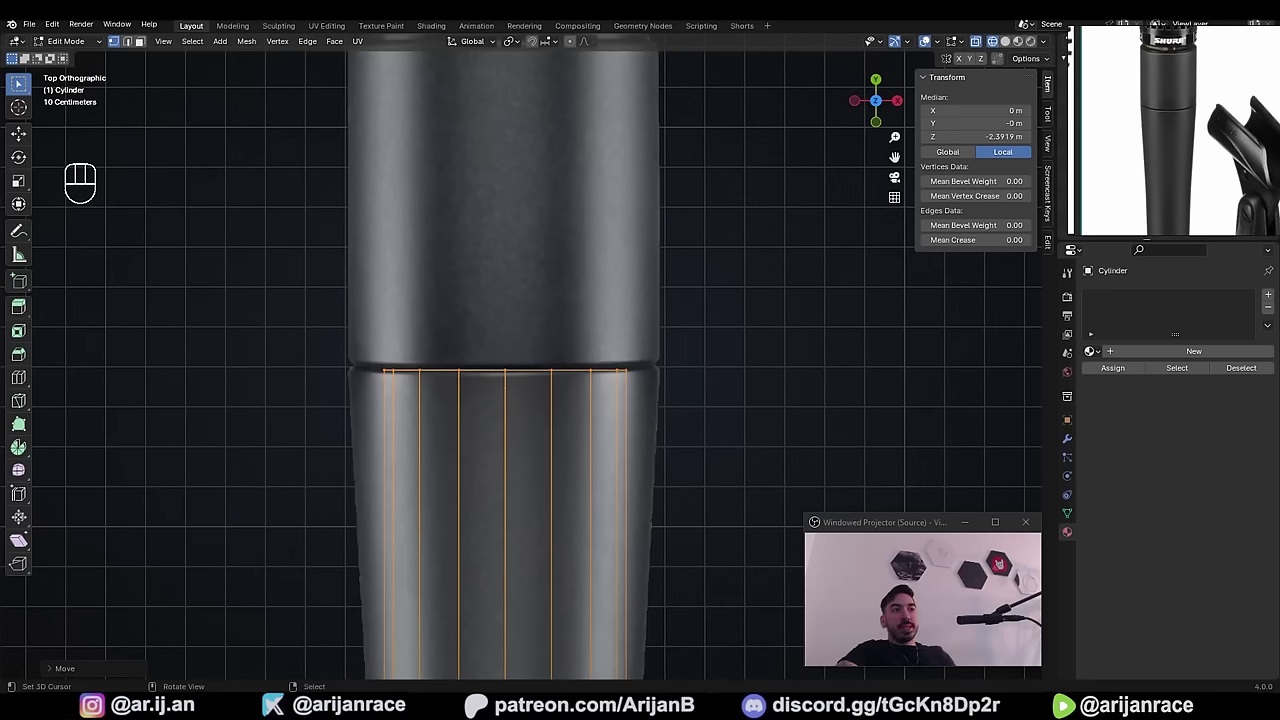
key(s)
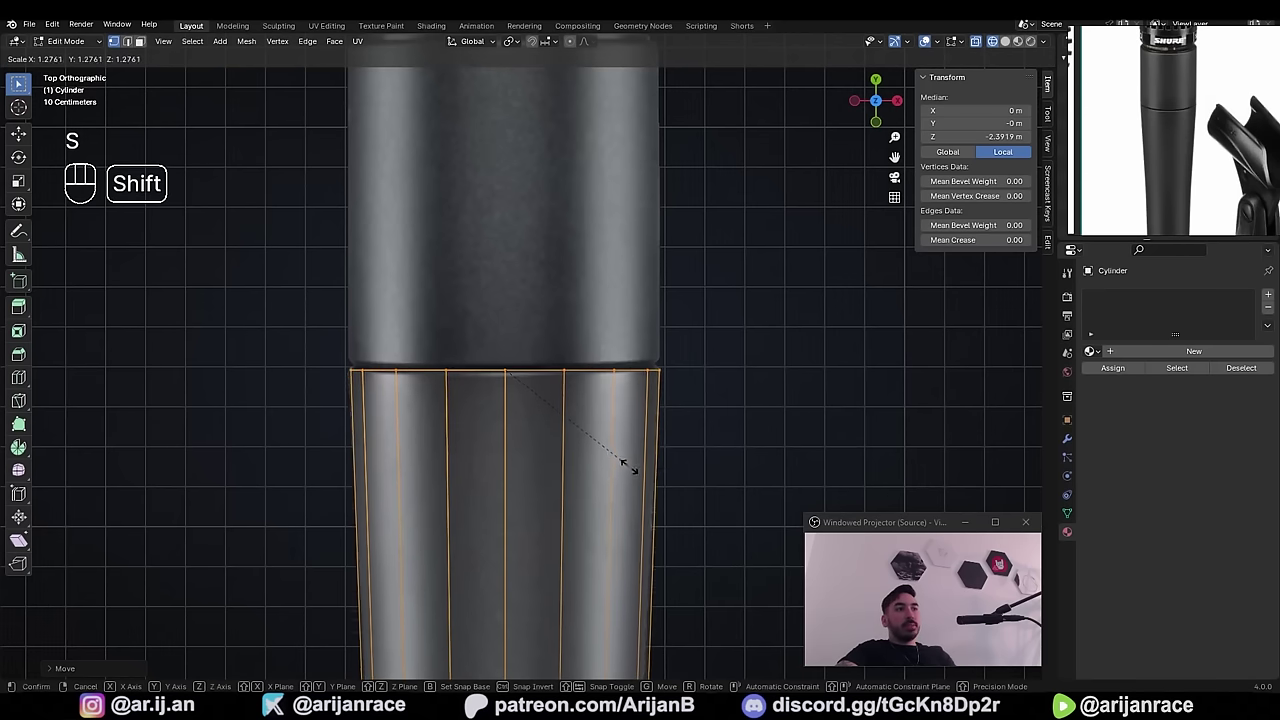
click(648, 452)
scroll(596, 404, down, 5)
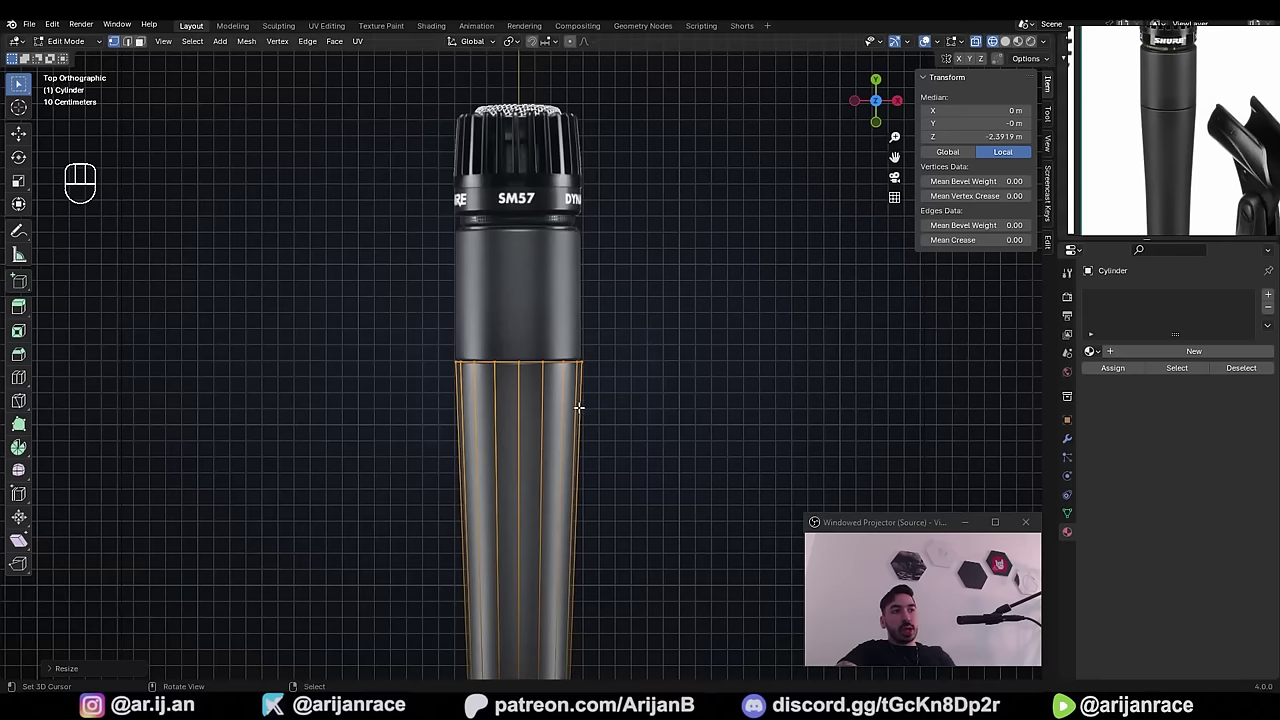
scroll(570, 409, up, 9)
key(g)
key(y)
click(495, 436)
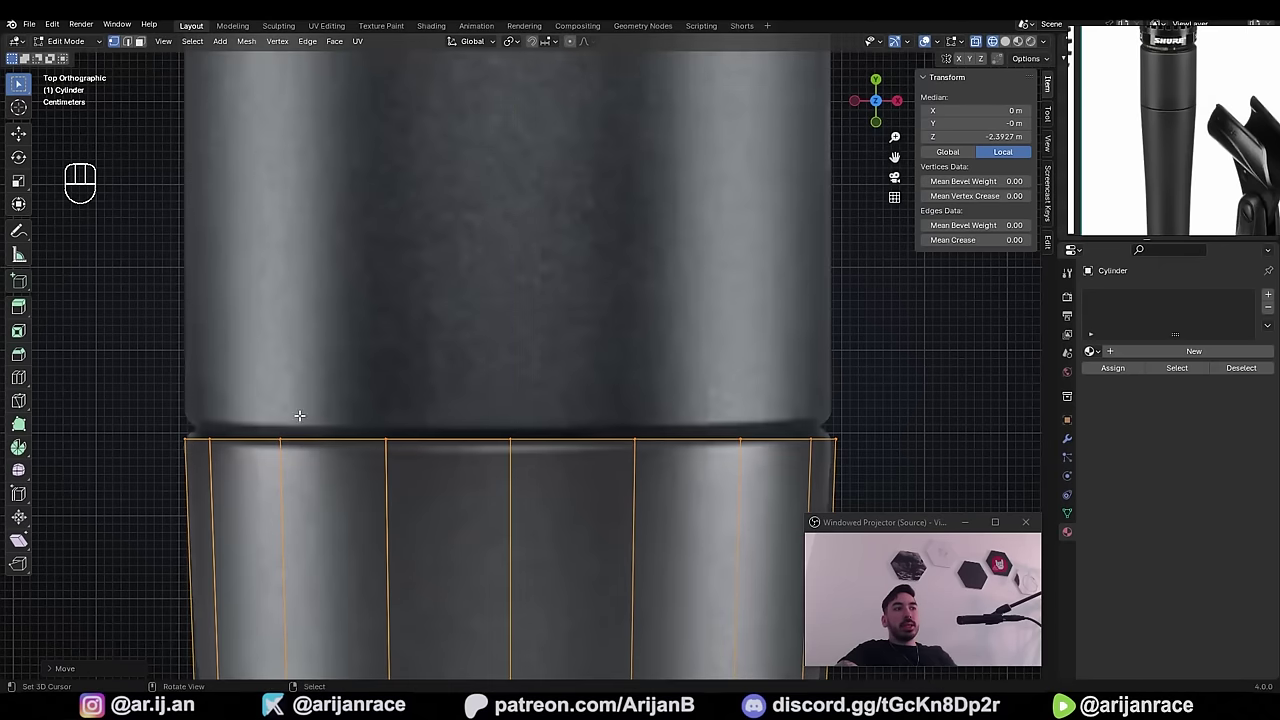
- Extrude the end ring about 0.84 m along the body, up to the dark collar below the microphone head
scroll(505, 462, down, 6)
key(e)
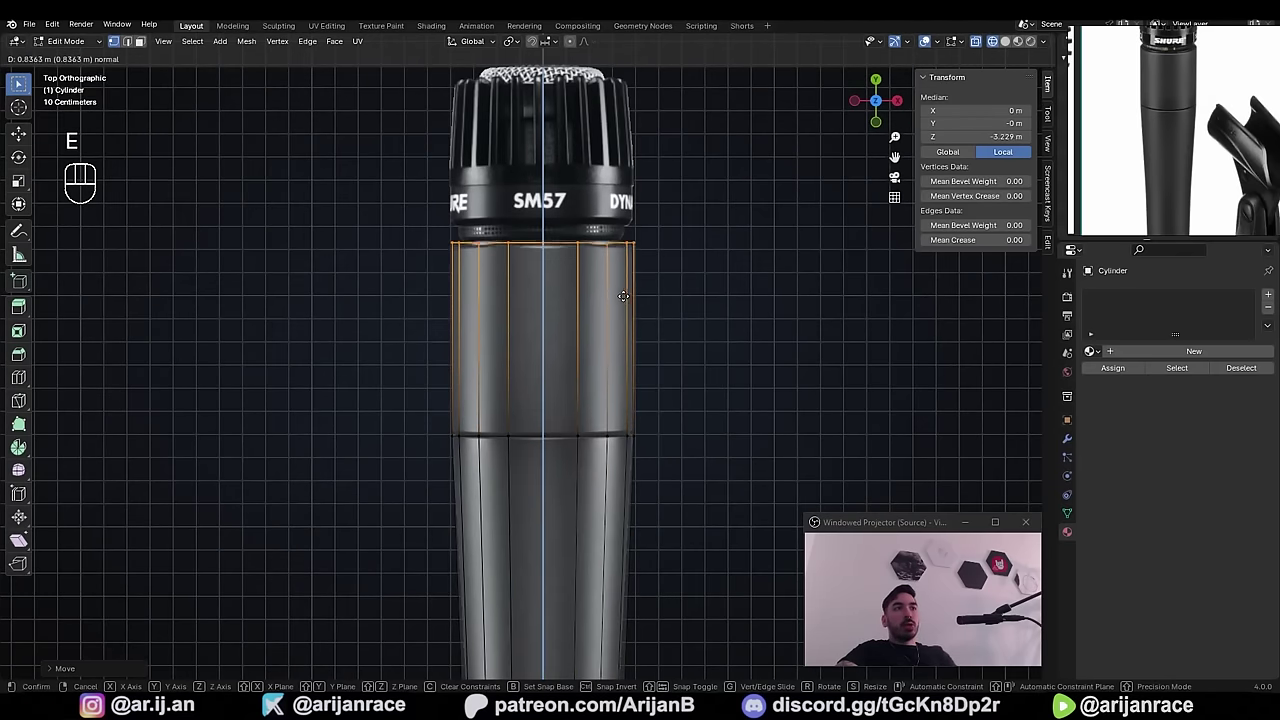
click(623, 296)
scroll(482, 320, down, 2)
click(440, 394)
scroll(490, 250, up, 5)
shift+middle_drag(508, 128, 484, 412)
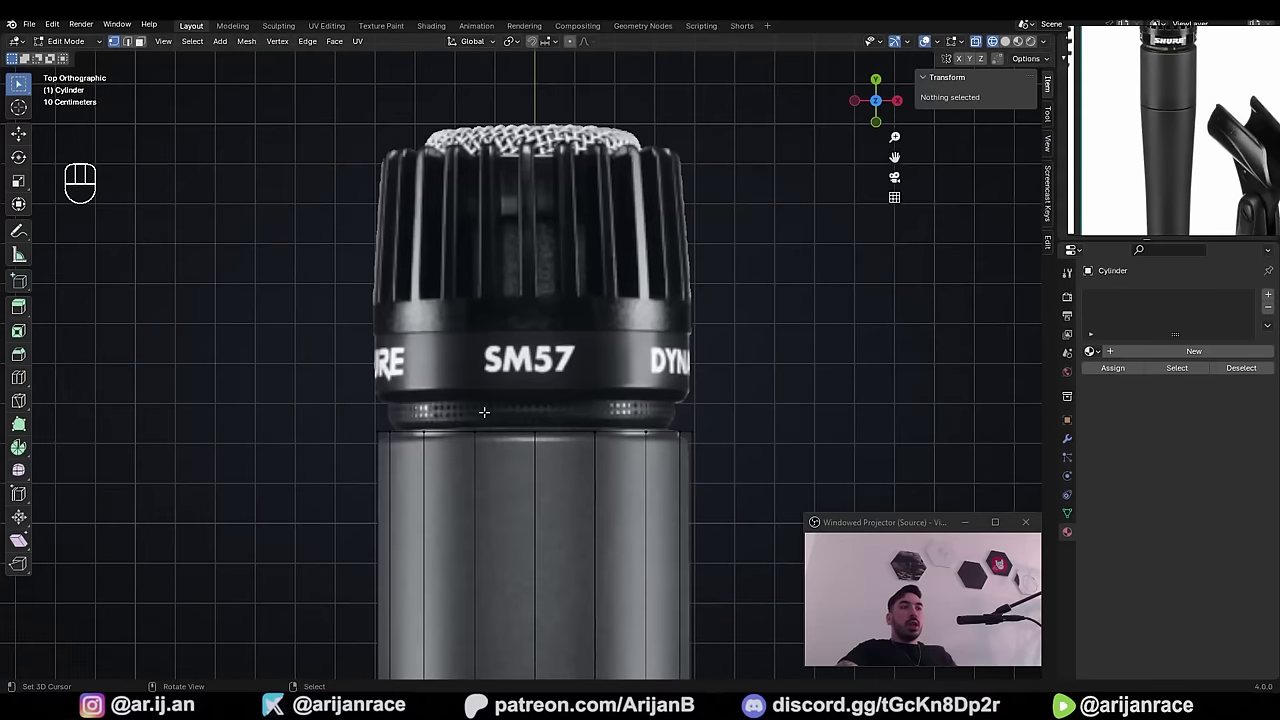
- Box-select the extruded section's end ring of vertices just below the dark collar
scroll(557, 442, down, 2)
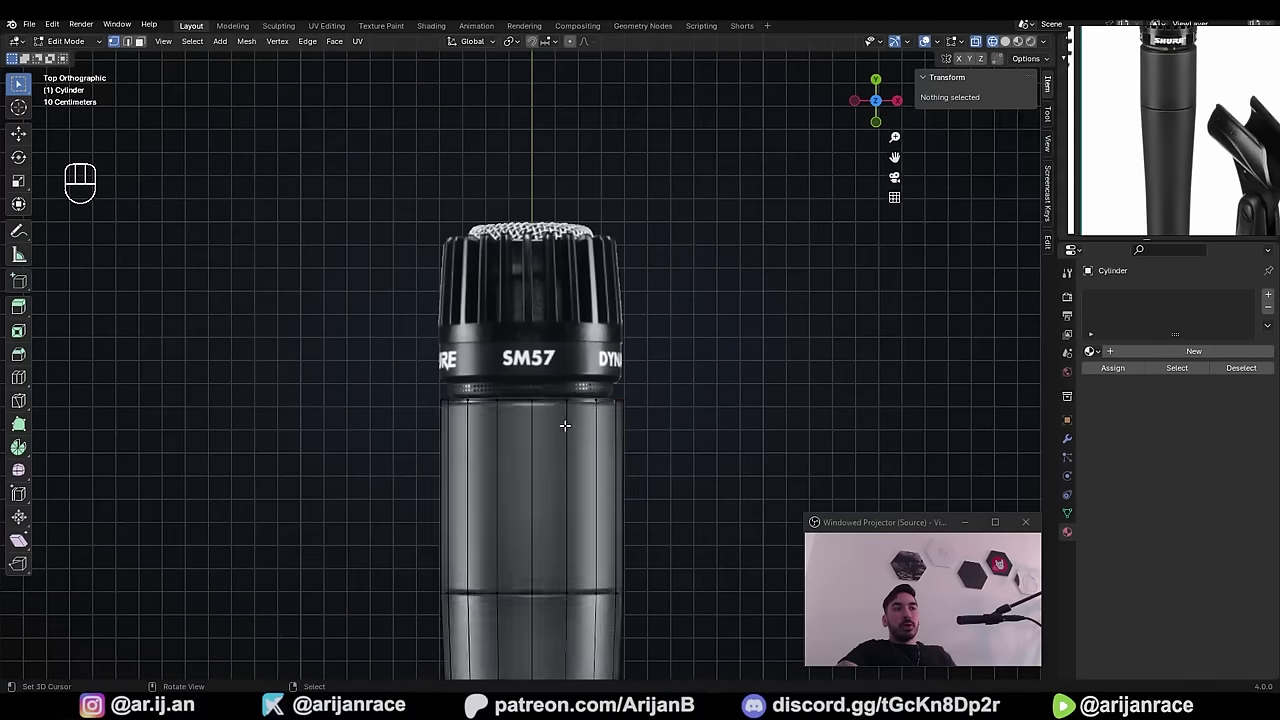
key(a)
key(a)
scroll(563, 423, up, 5)
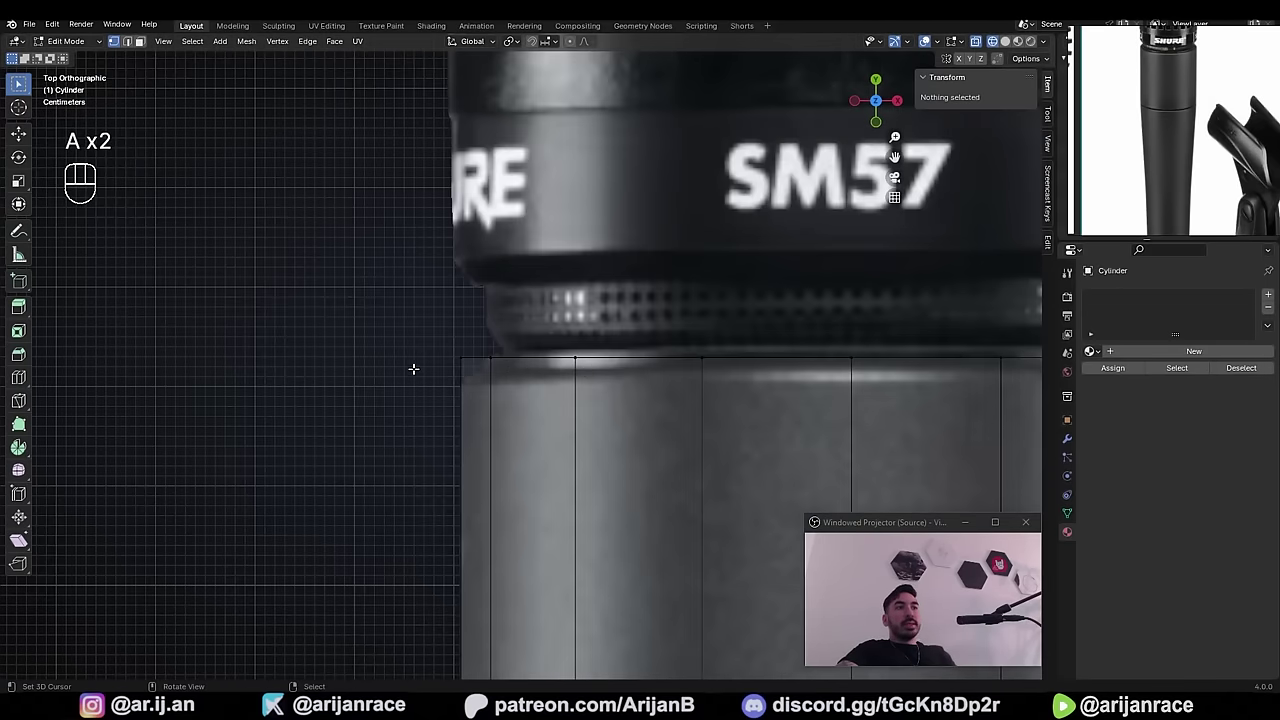
shift+middle_drag(618, 392, 476, 376)
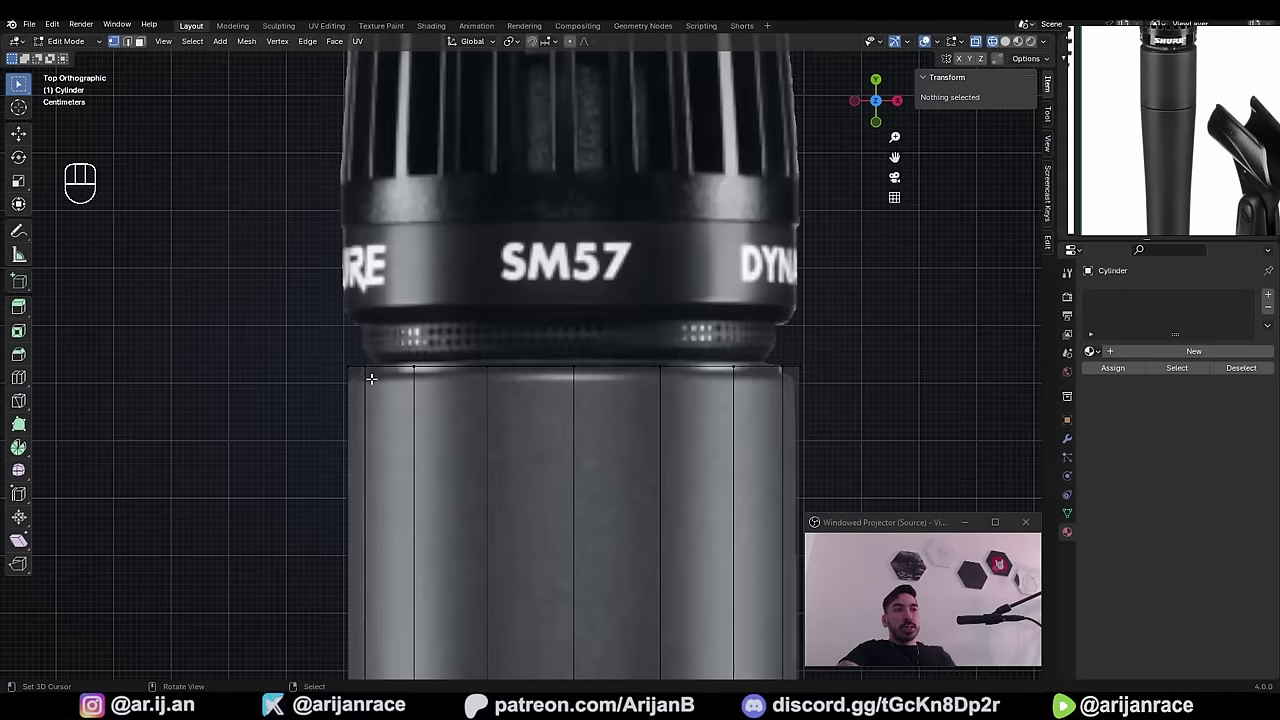
scroll(371, 378, down, 3)
key(b)
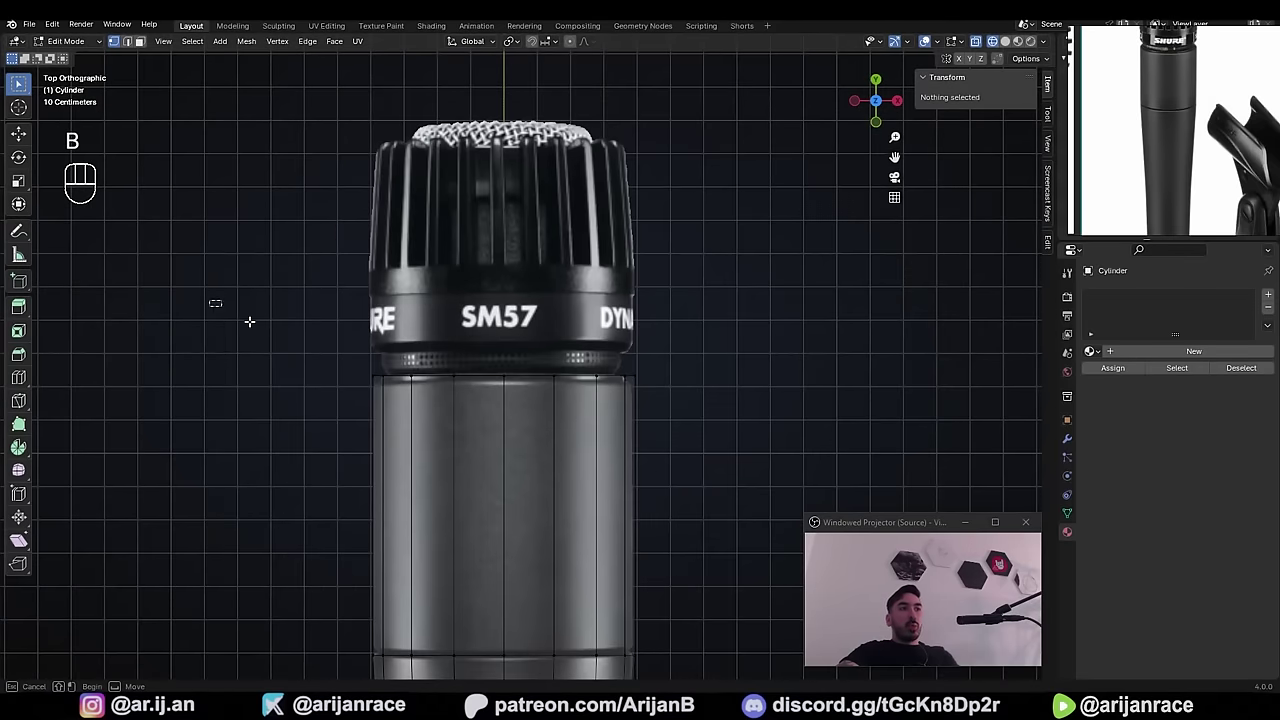
drag(249, 321, 744, 444)
scroll(399, 440, up, 5)
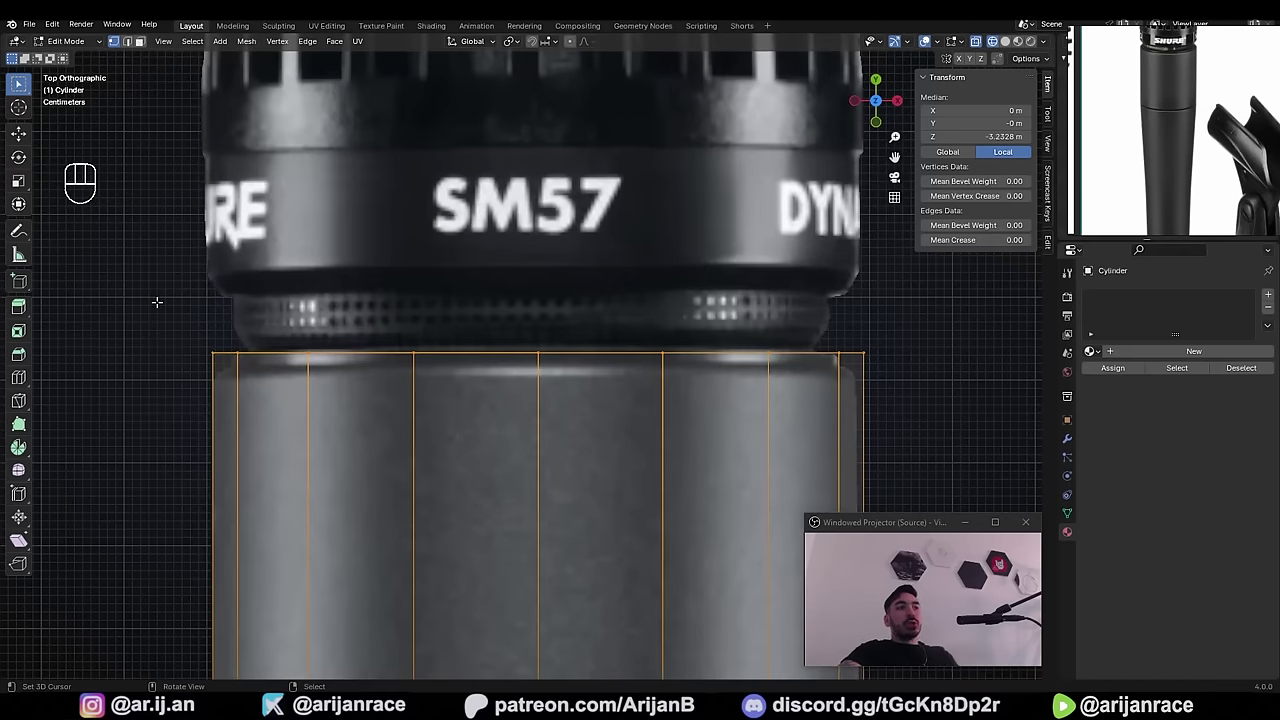
- Try a 2-segment bevel about 0.0247 m wide with shape 0.5 on the selected end ring, and undo it
shift+middle_drag(491, 351, 568, 435)
key(ctrl+z)
key(ctrl+b)
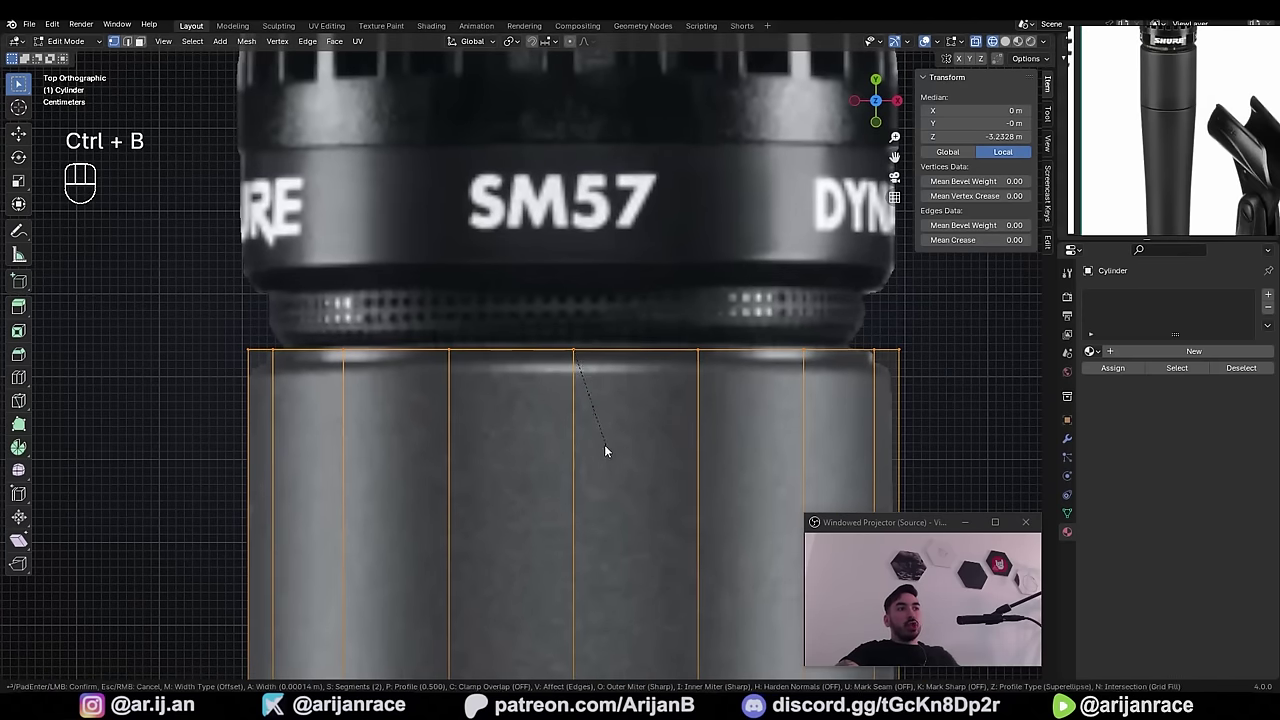
click(546, 466)
scroll(273, 385, up, 2)
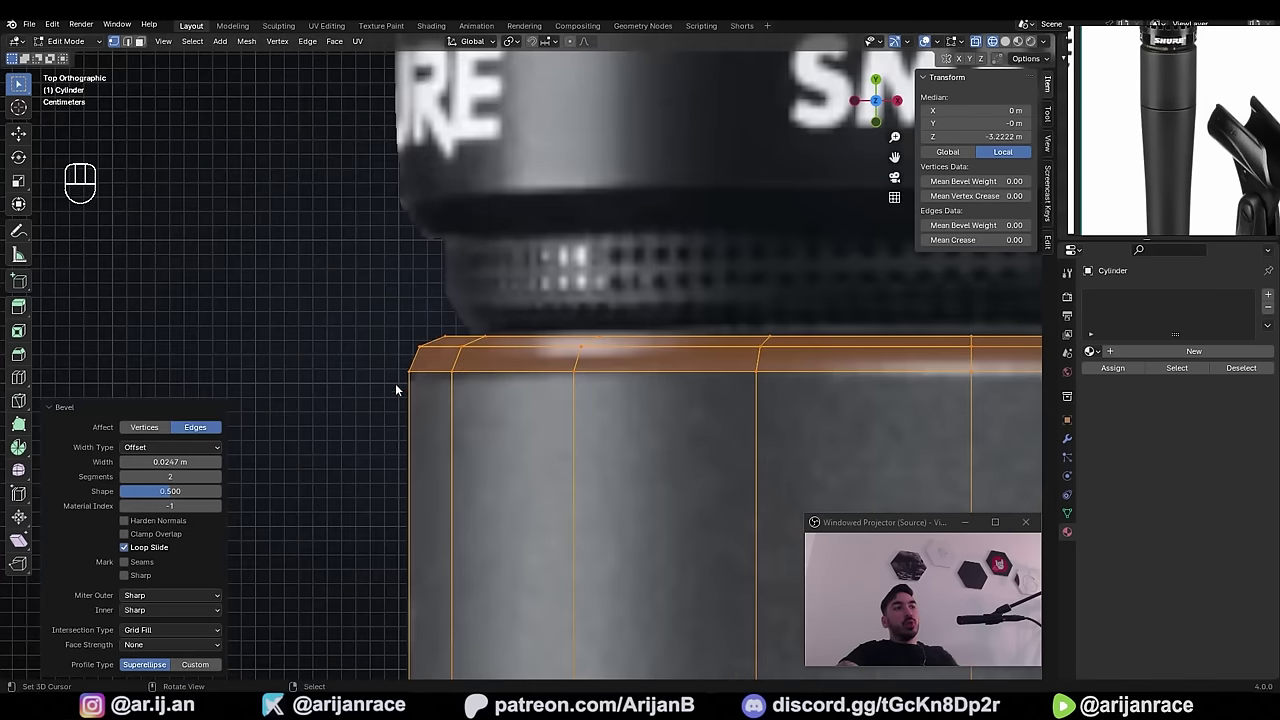
key(ctrl+z)
- Bevel the end ring below the collar with width 0.0245 m, 2 segments and shape 0
scroll(346, 371, up, 2)
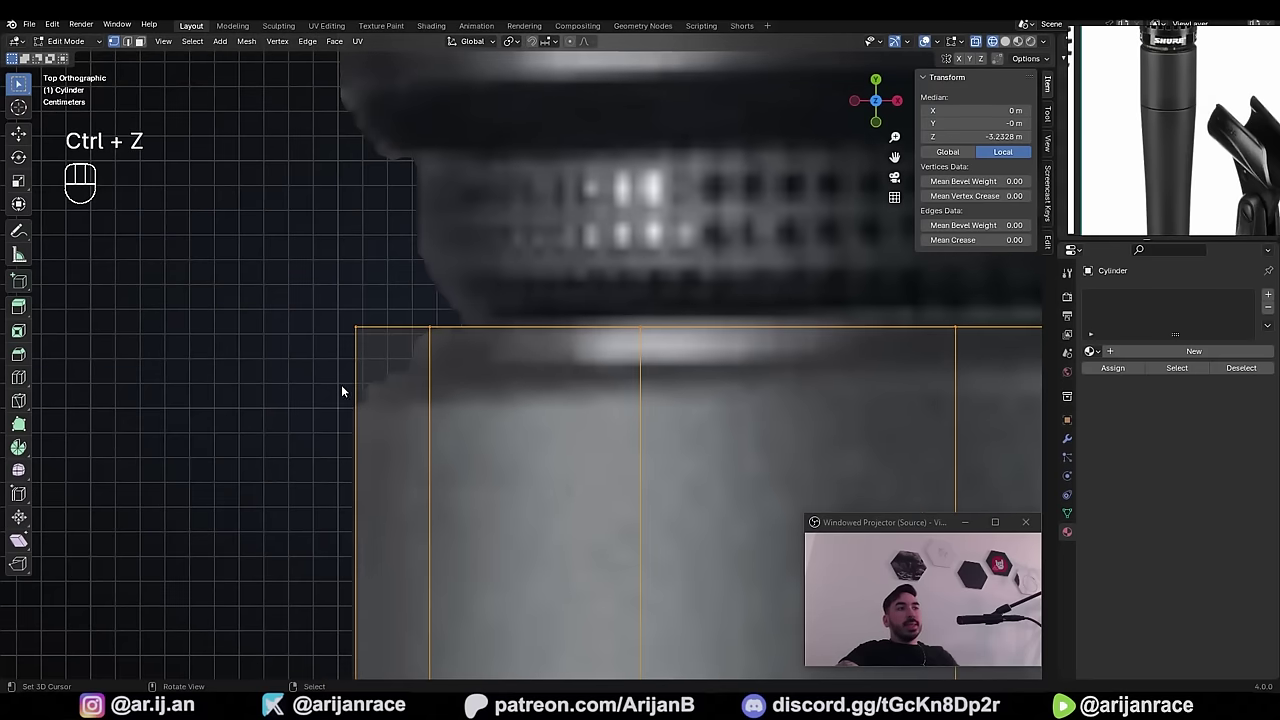
scroll(342, 401, down, 2)
key(ctrl+b)
key(ctrl+b)
key(ctrl+b)
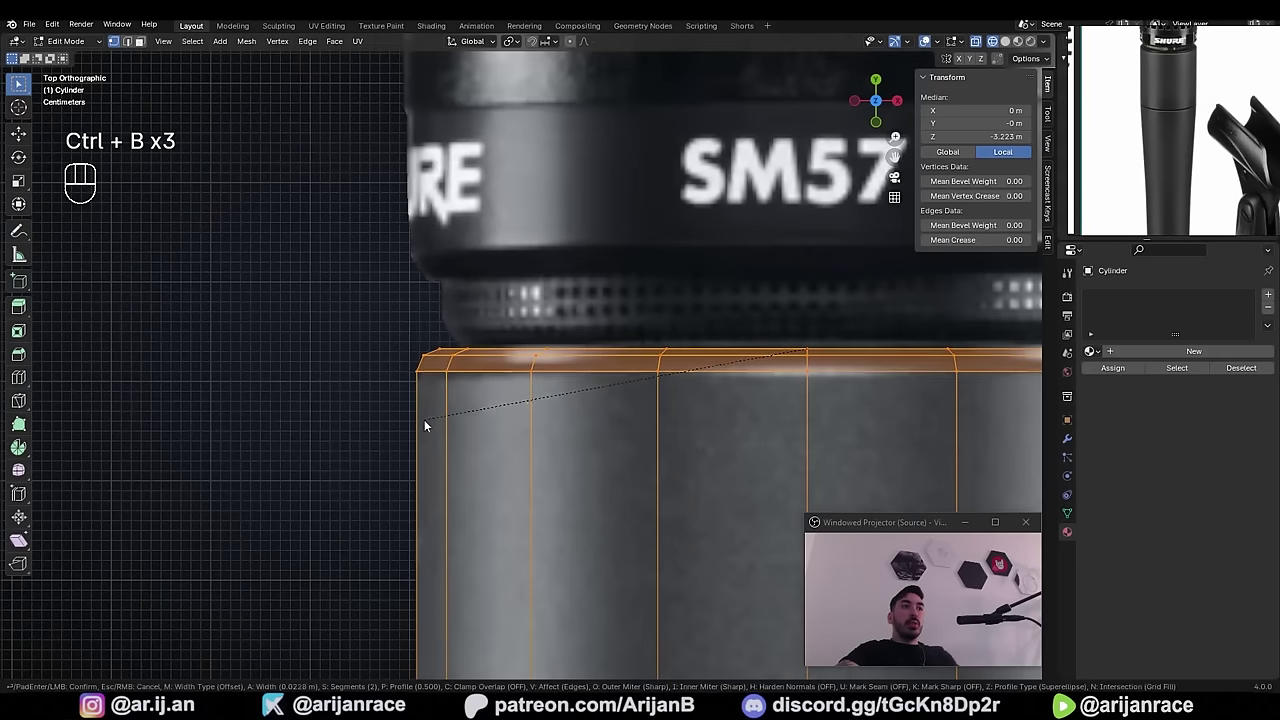
click(424, 420)
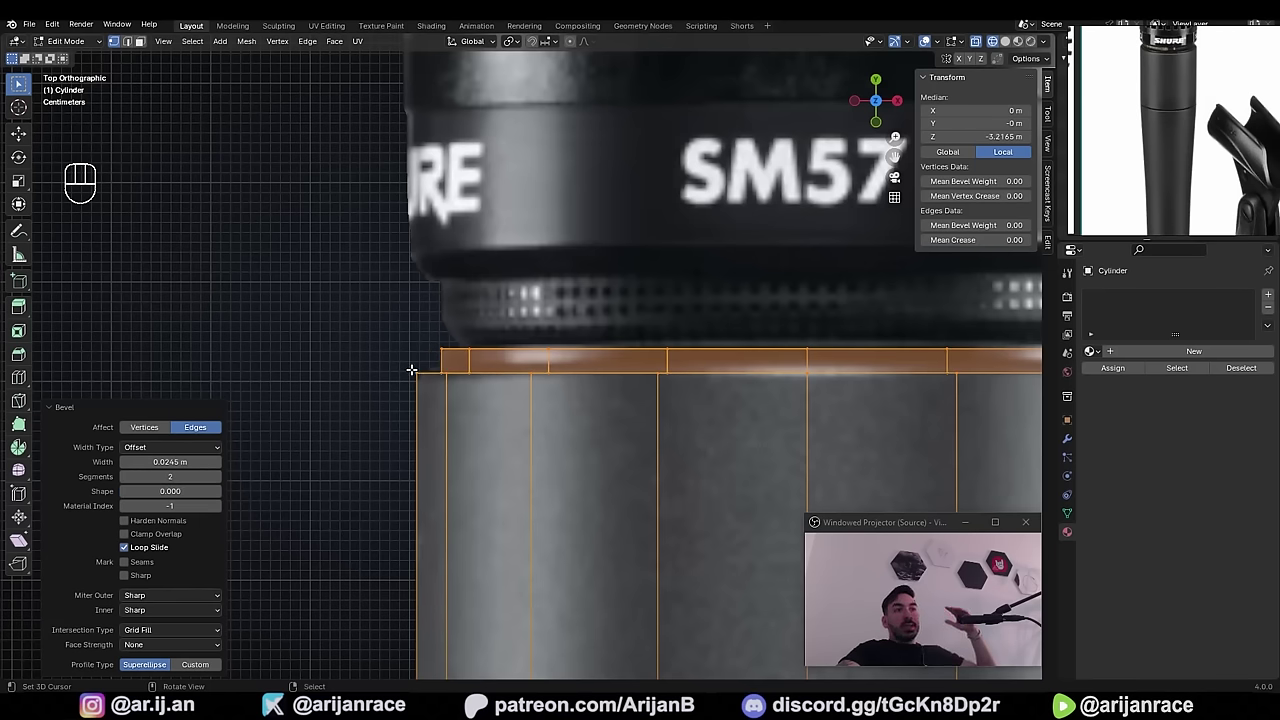
scroll(491, 365, up, 1)
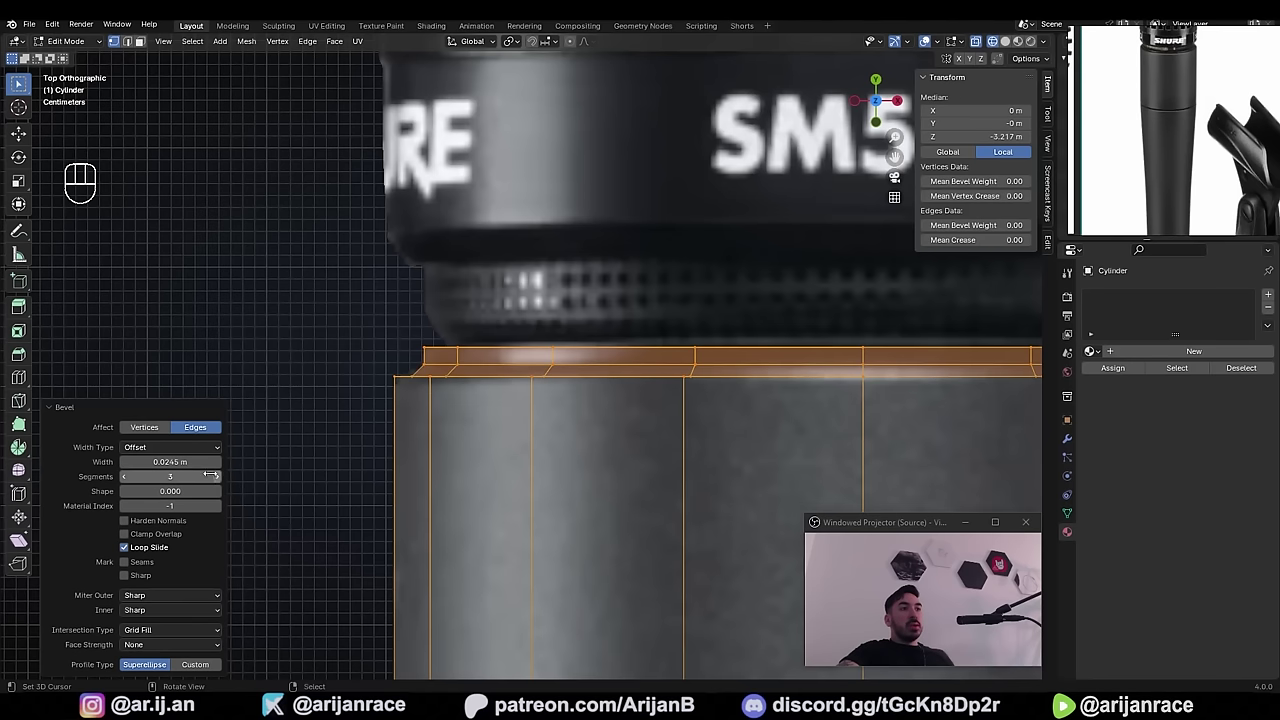
mouse_move(170, 477)
mouse_down()
mouse_move(200, 477)
mouse_move(165, 477)
mouse_up()
- Select the middle edge loop of the two-segment bevel on the end ring below the collar
scroll(526, 397, down, 2)
shift+middle_drag(526, 397, 468, 351)
scroll(433, 440, down, 2)
key(KP_7)
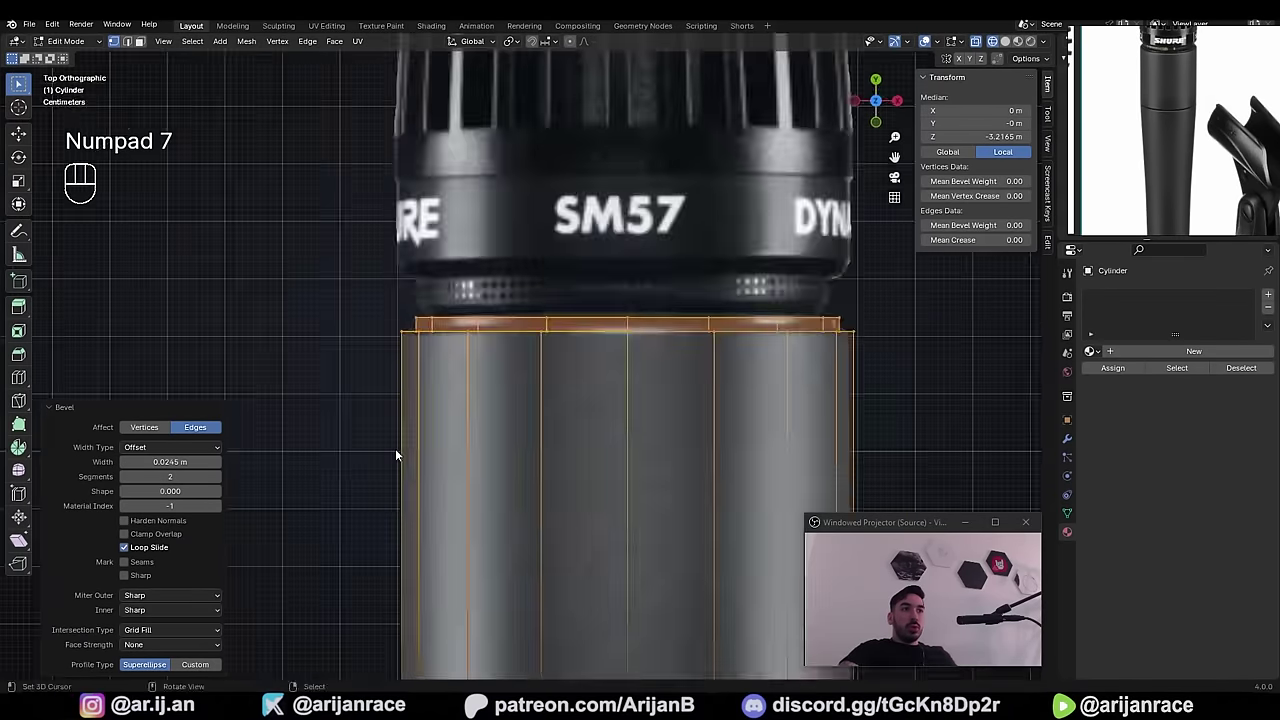
mouse_move(395, 450)
middle_down()
mouse_move(667, 361)
mouse_move(828, 360)
middle_up()
shift+middle_drag(450, 328, 527, 320)
scroll(527, 320, up, 2)
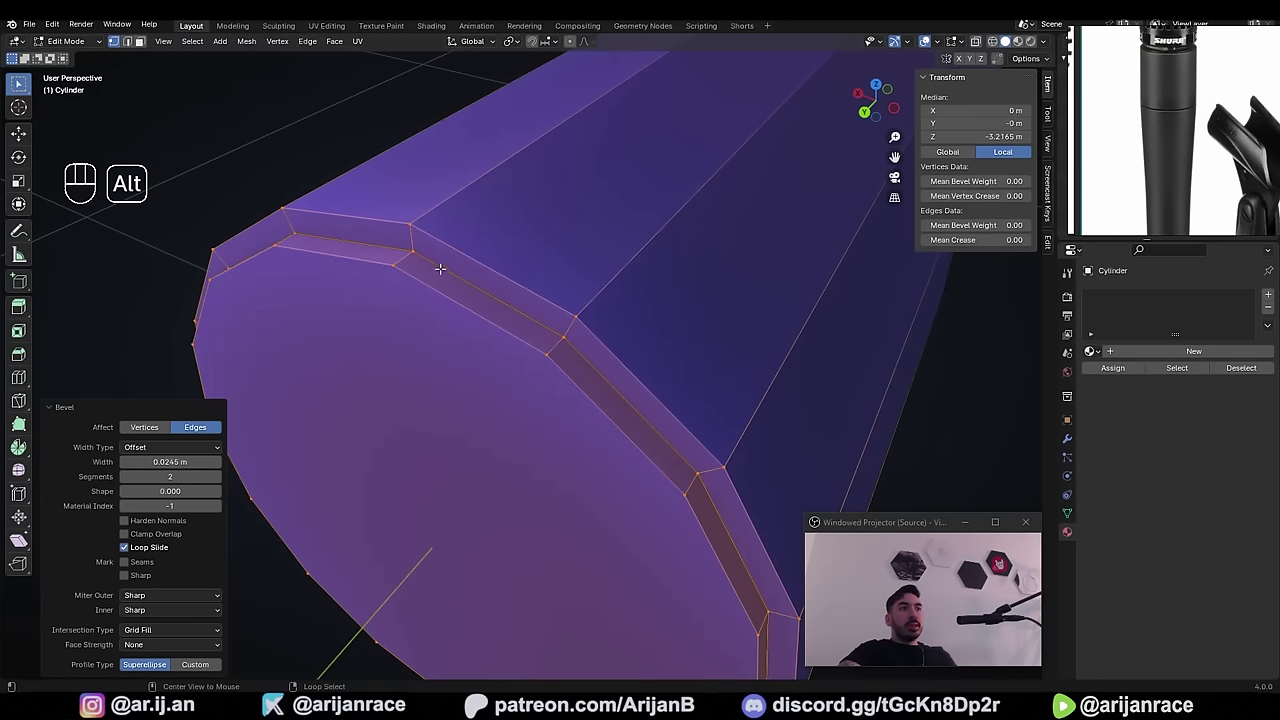
alt+click(401, 251)
scroll(386, 366, down, 3)
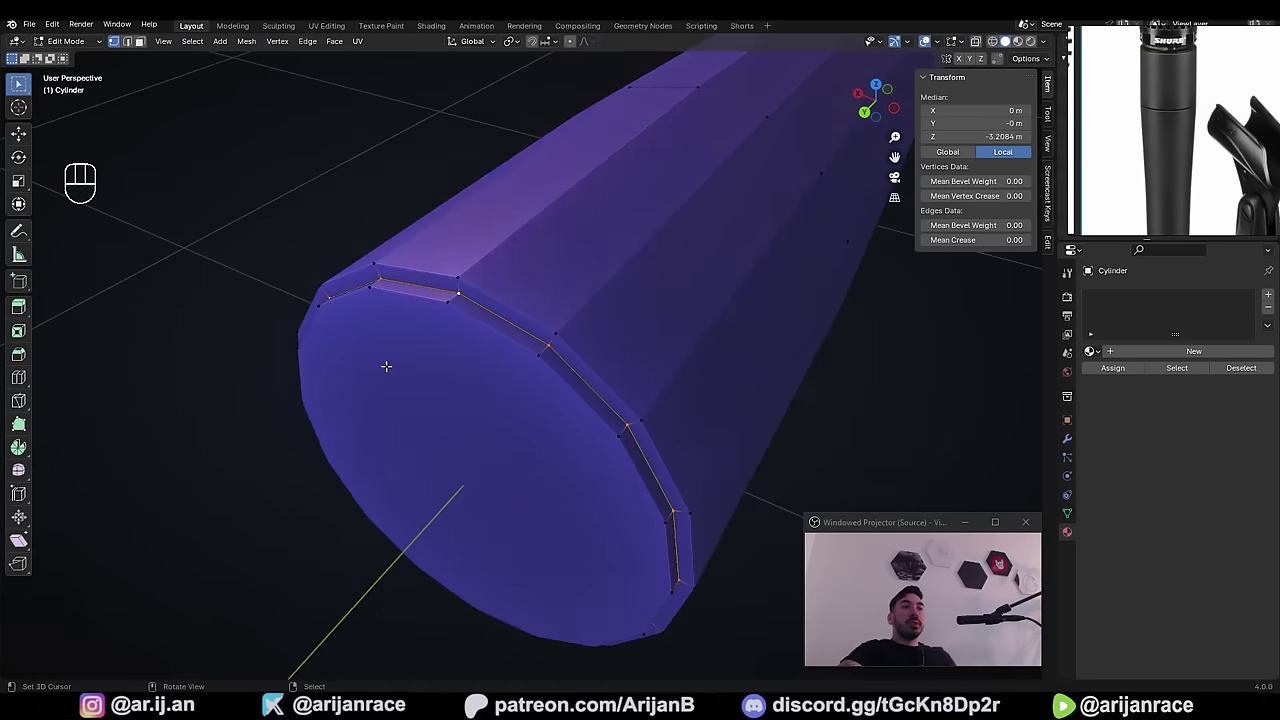
- Slide the selected middle loop of the bevel by a factor of 0.361 to match the reference
middle_drag(386, 366, 537, 360)
scroll(509, 351, up, 4)
key(g)
key(g)
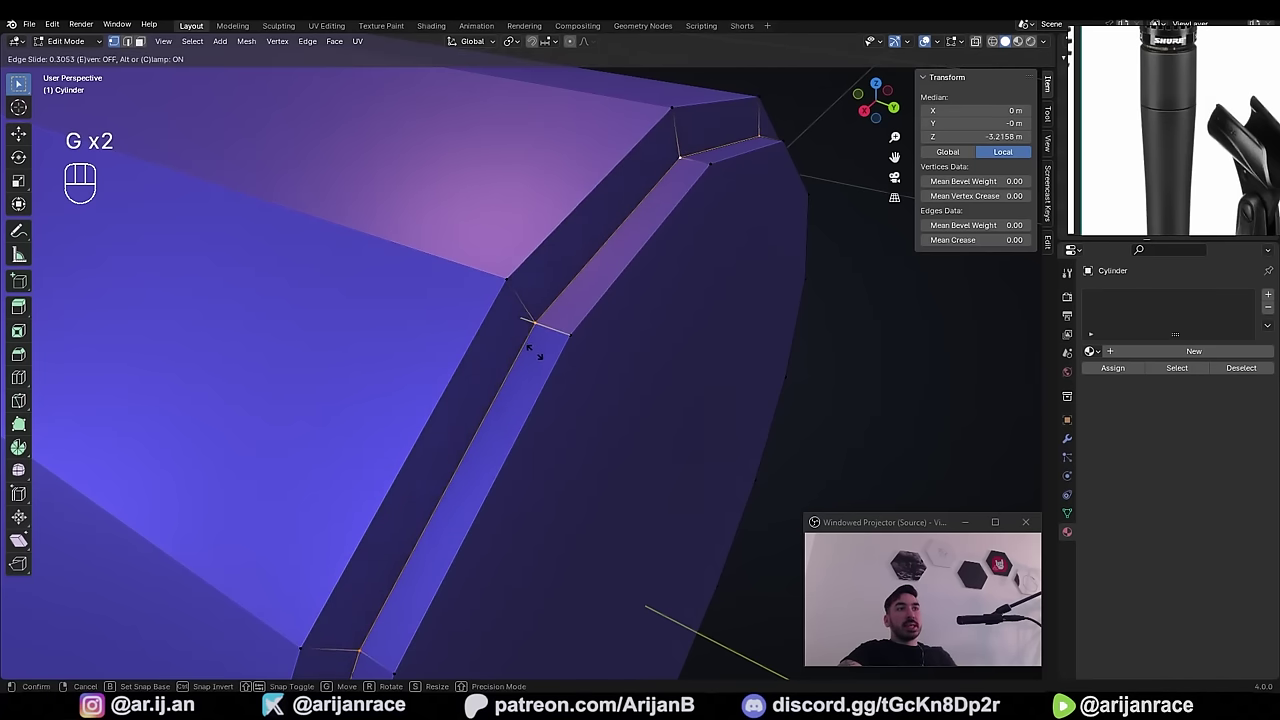
click(532, 355)
scroll(414, 383, down, 3)
key(KP_7)
shift+middle_drag(296, 259, 408, 356)
scroll(411, 351, up, 4)
key(z)
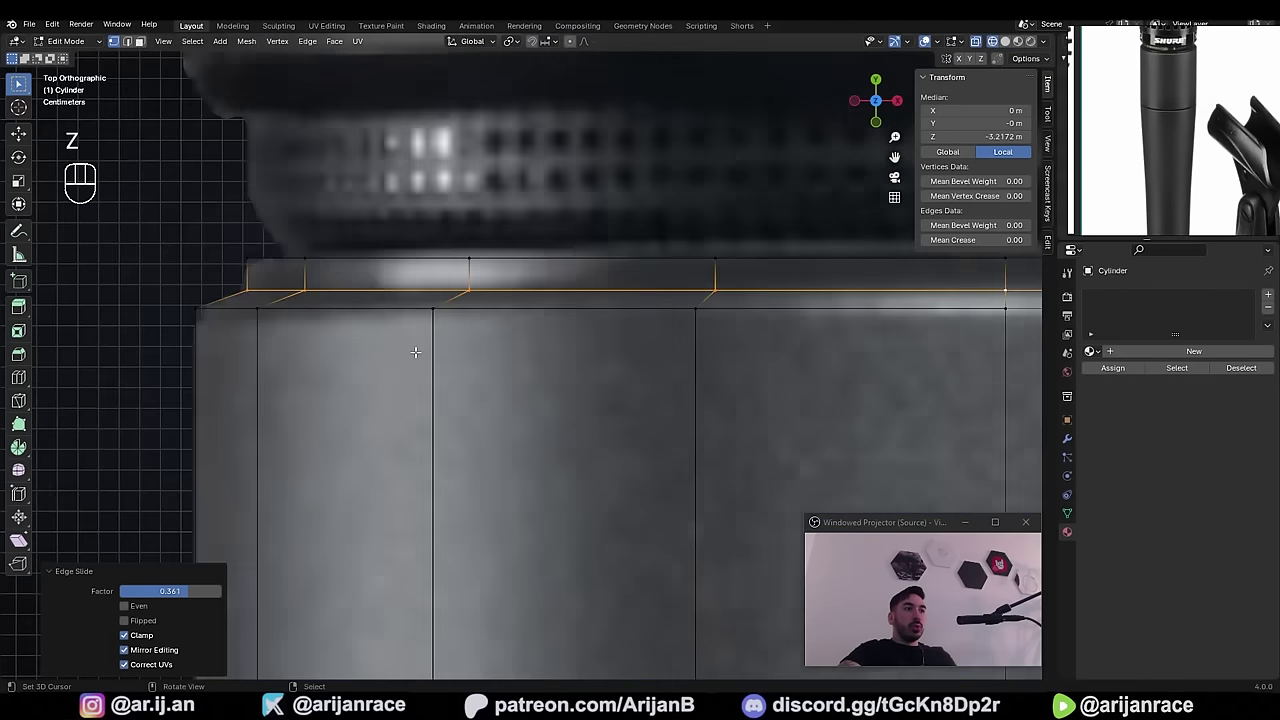
- Examine the body's outline against the reference, from the step below the collar down to the seam on the body
shift+middle_drag(228, 304, 313, 320)
scroll(313, 320, up, 1)
key(Tab)
key(g)
right_click(268, 334)
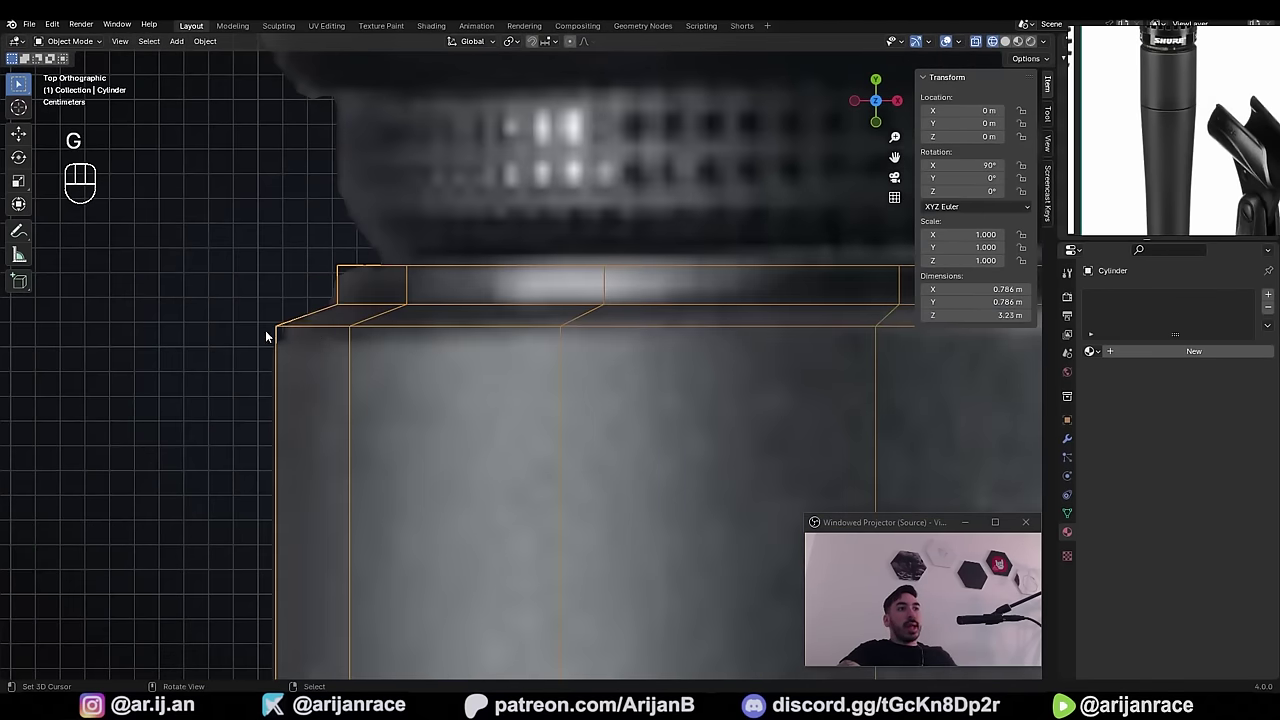
scroll(529, 335, down, 3)
shift+middle_drag(688, 320, 465, 340)
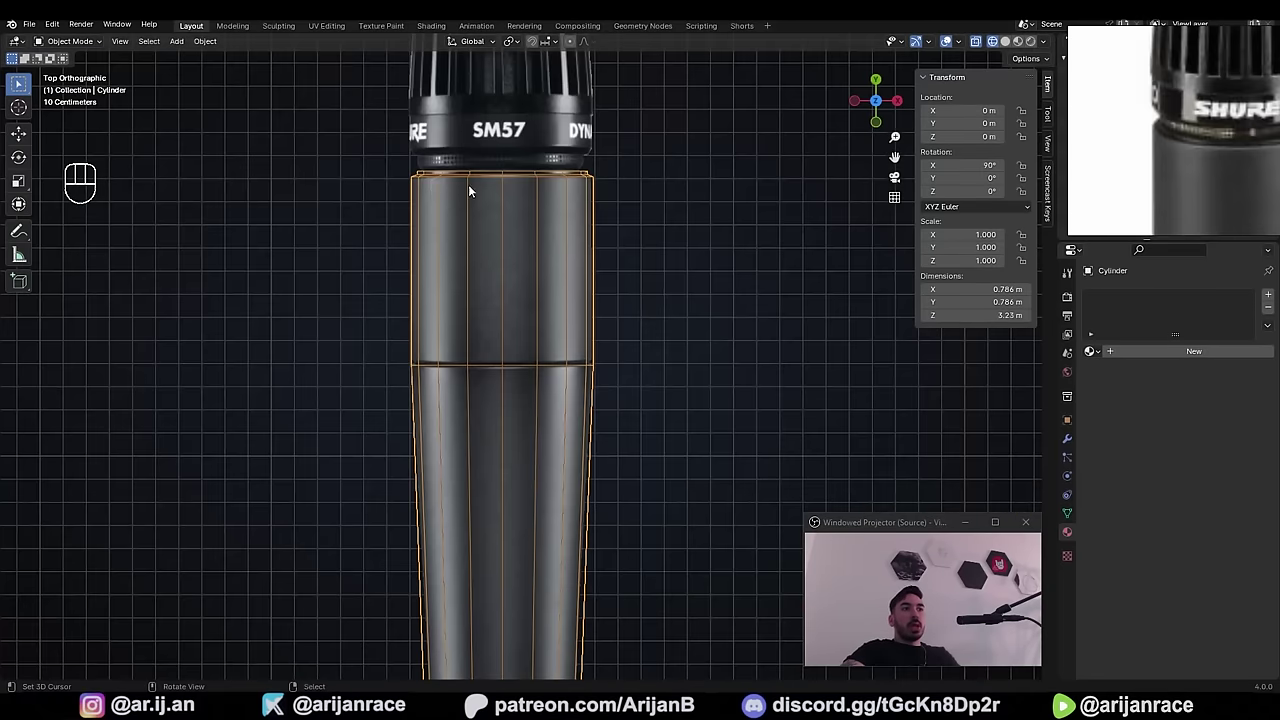
scroll(407, 366, up, 4)
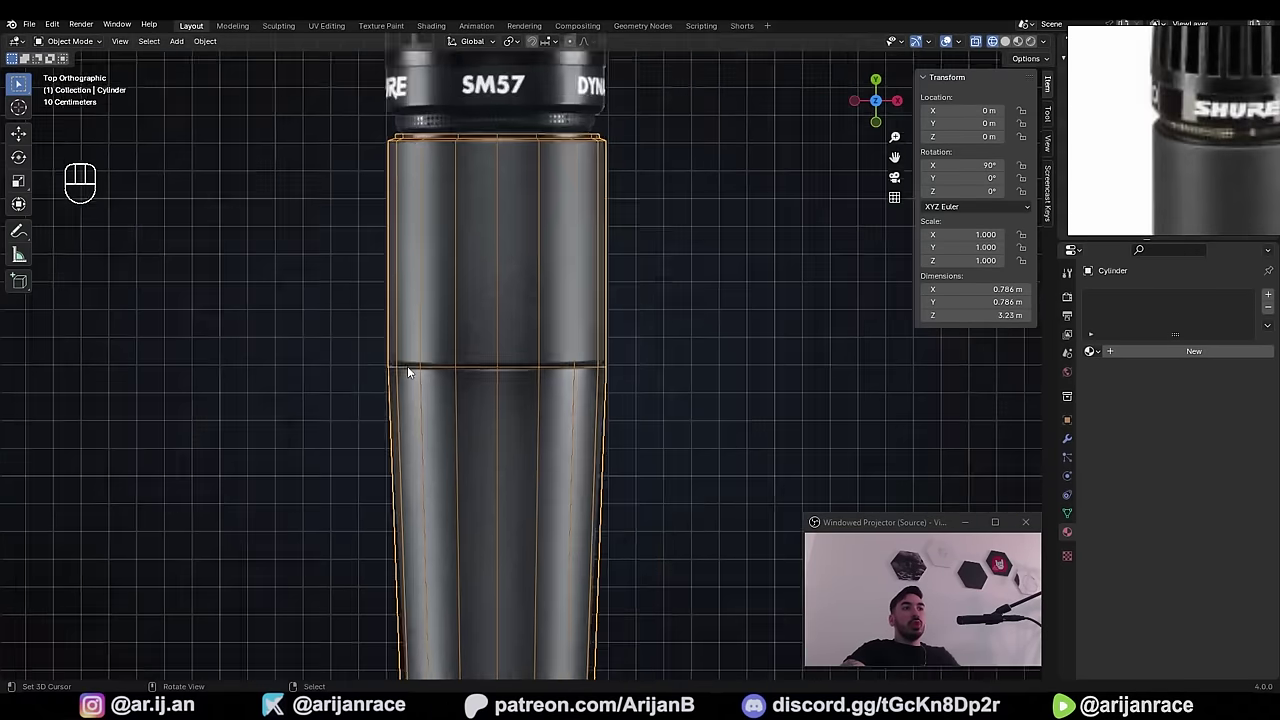
shift+middle_drag(331, 378, 421, 356)
scroll(421, 356, up, 1)
- Select the edge loop at the body's dark seam and bevel it with a single segment into a narrow band
key(Tab)
key(a)
key(a)
alt+click(452, 350)
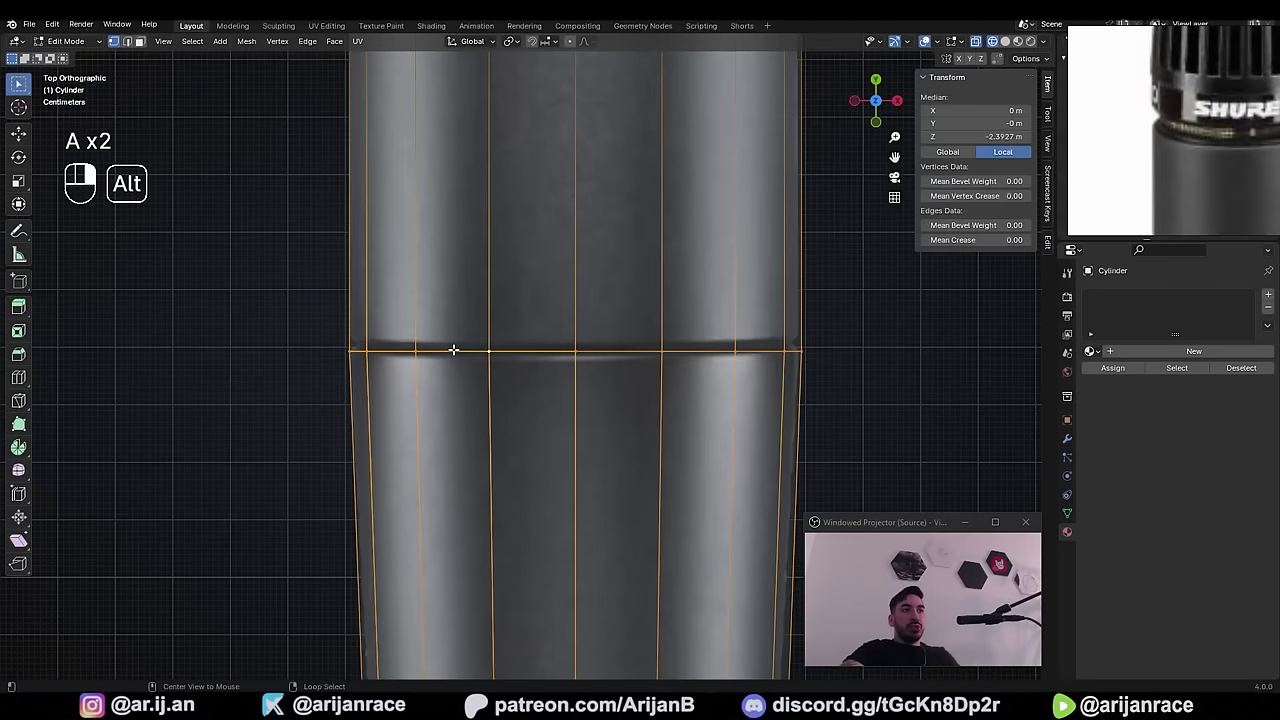
scroll(639, 347, up, 2)
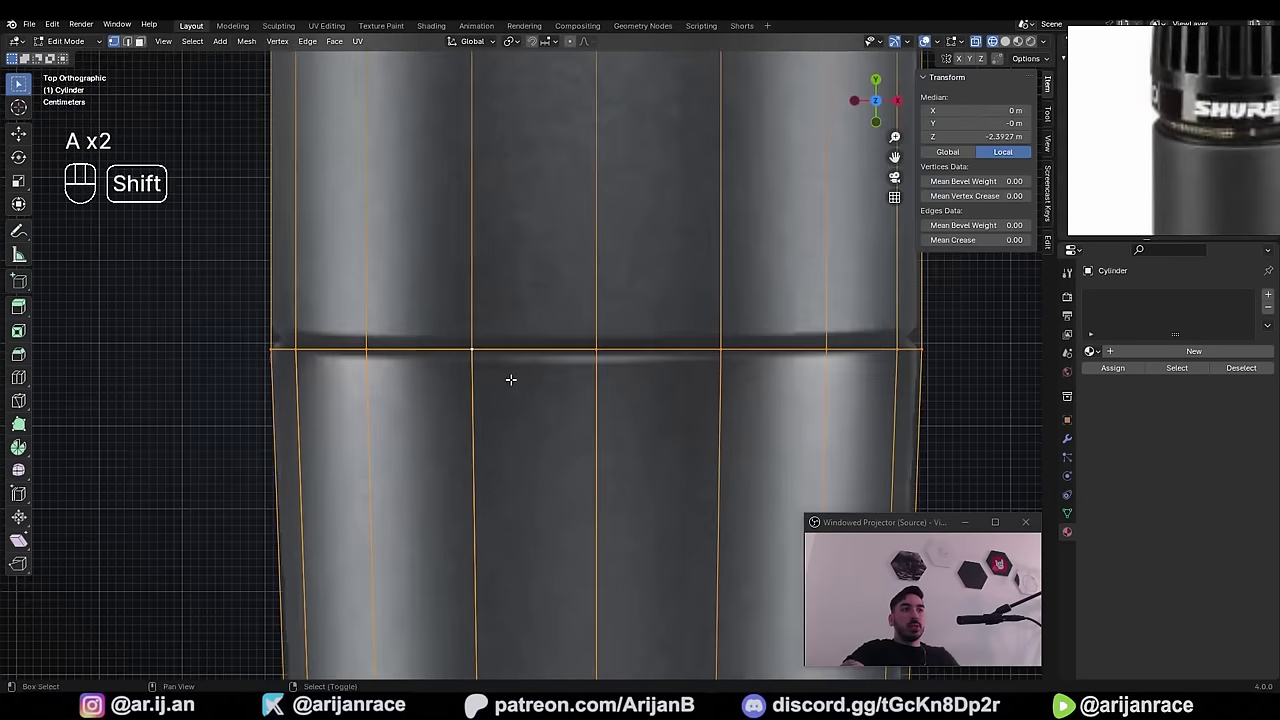
scroll(511, 380, up, 1)
key(ctrl+b)
scroll(563, 412, up, 7)
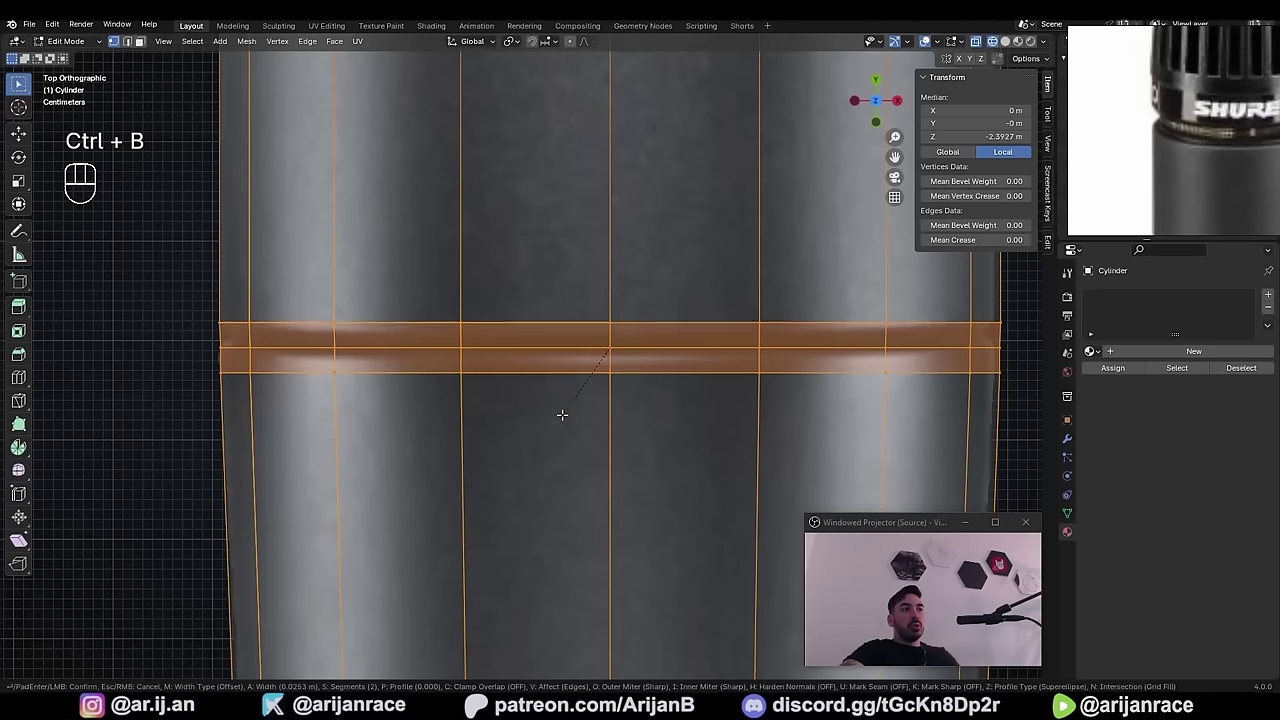
scroll(543, 437, down, 7)
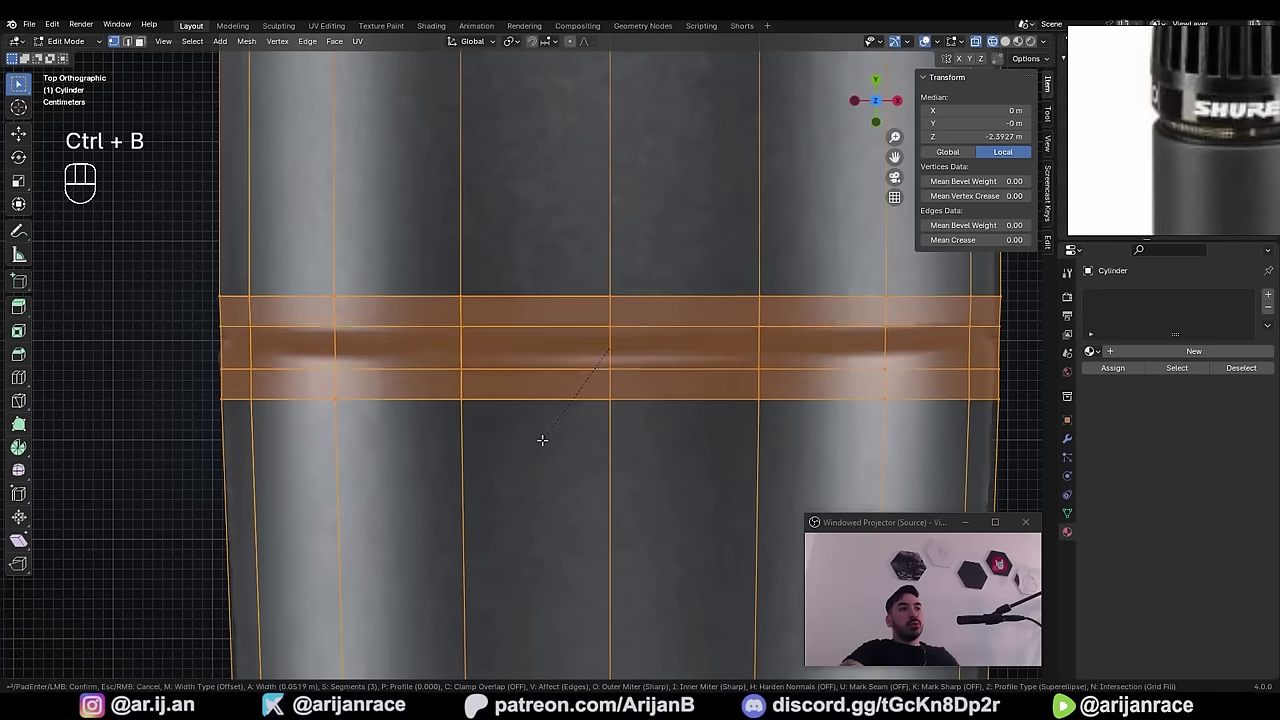
scroll(537, 423, down, 1)
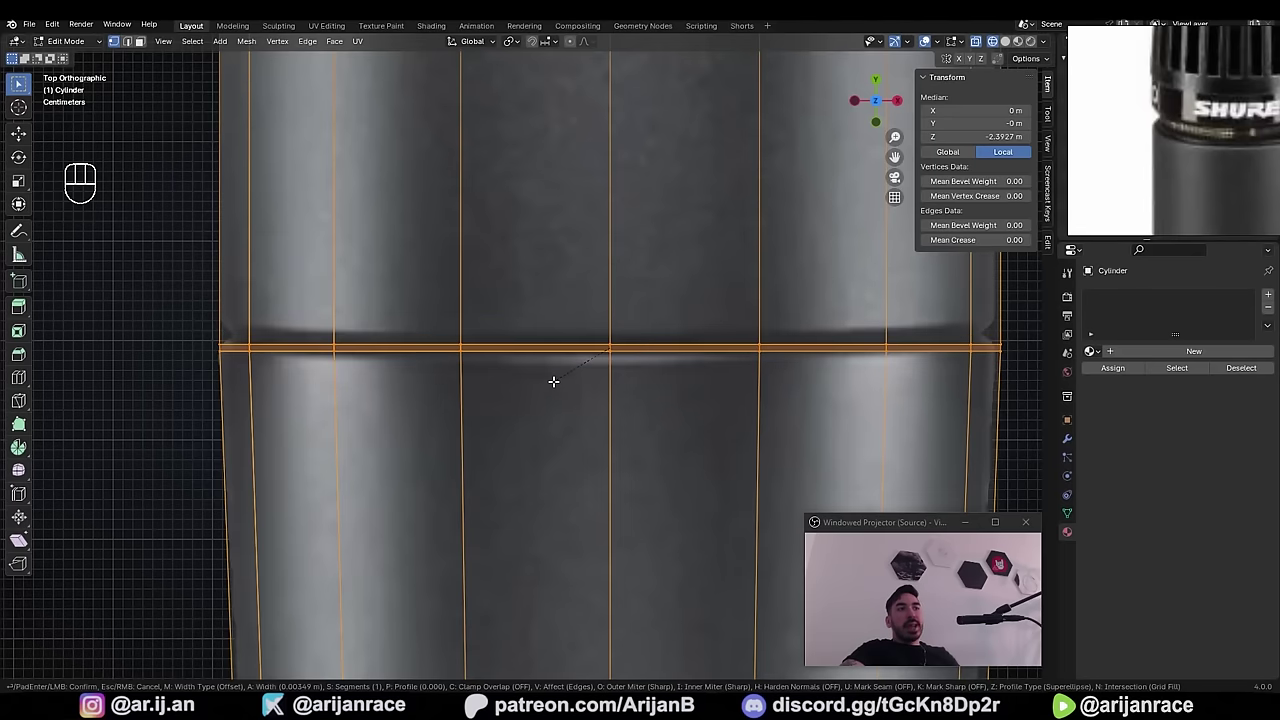
click(552, 383)
- Extrude the narrow band in place and scale it inward to form a shallow groove around the body
key(ctrl+z)
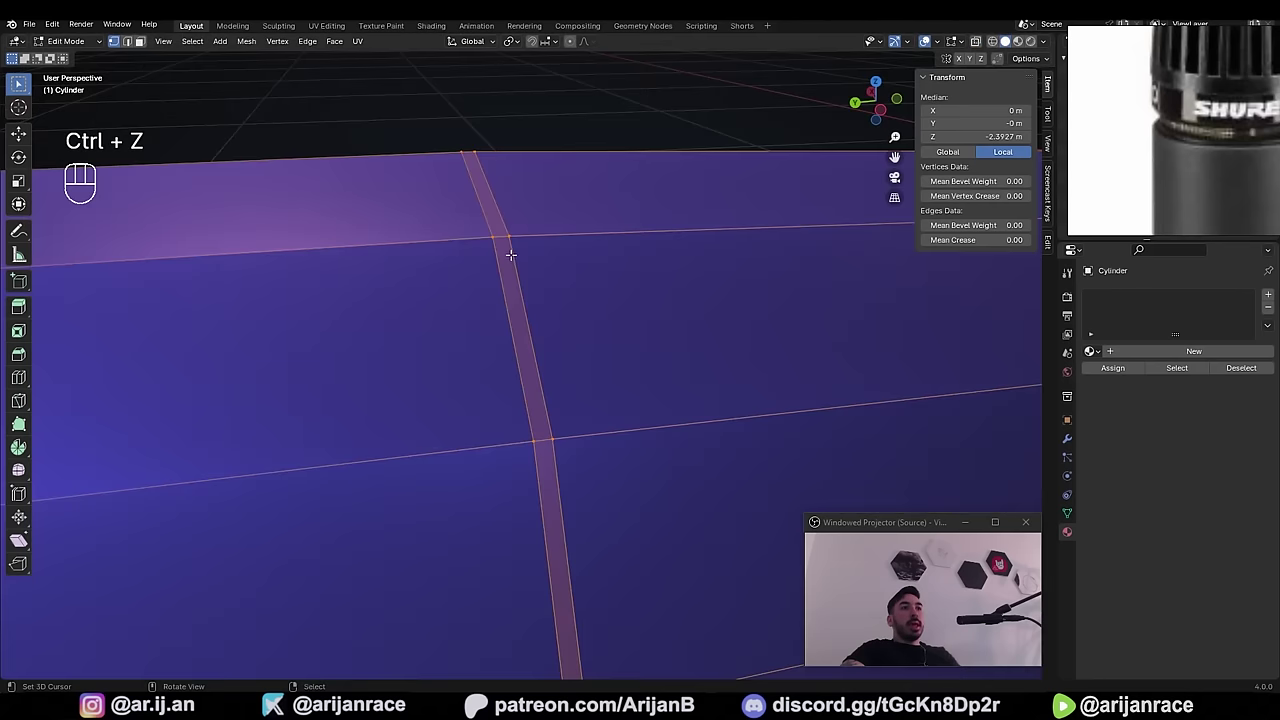
key(e)
right_click(648, 315)
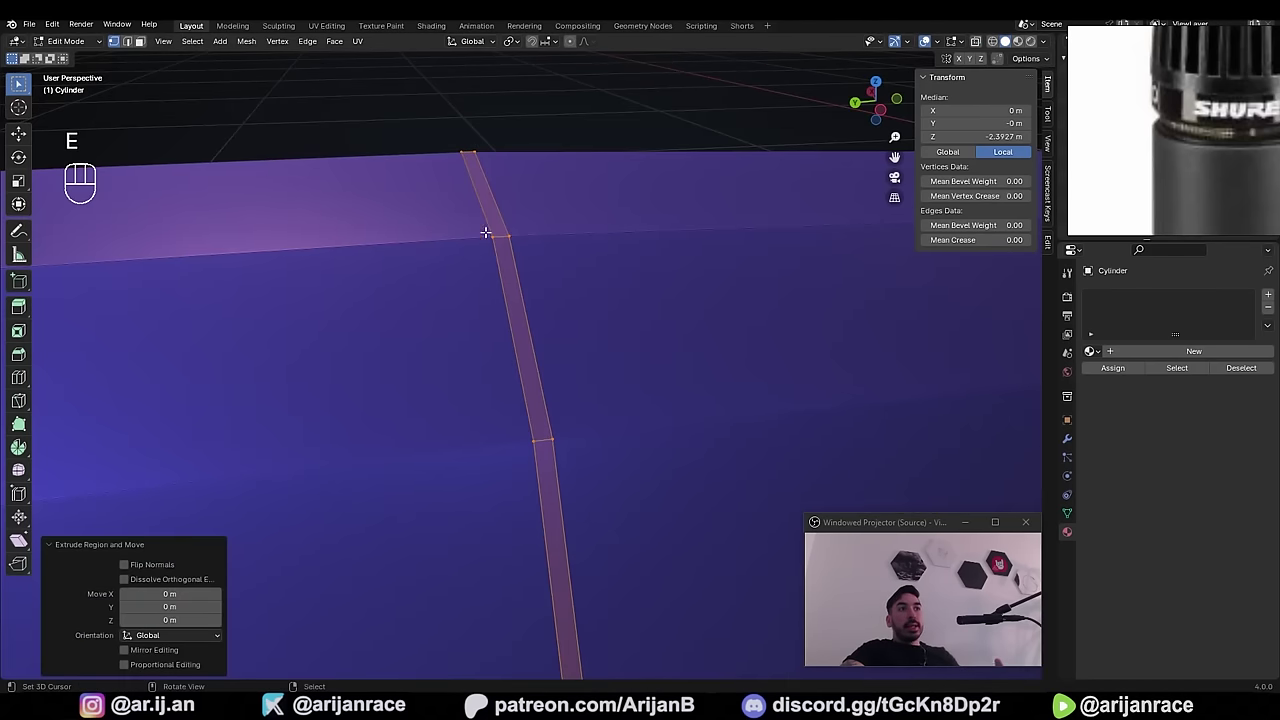
key(z)
middle_drag(480, 338, 604, 333)
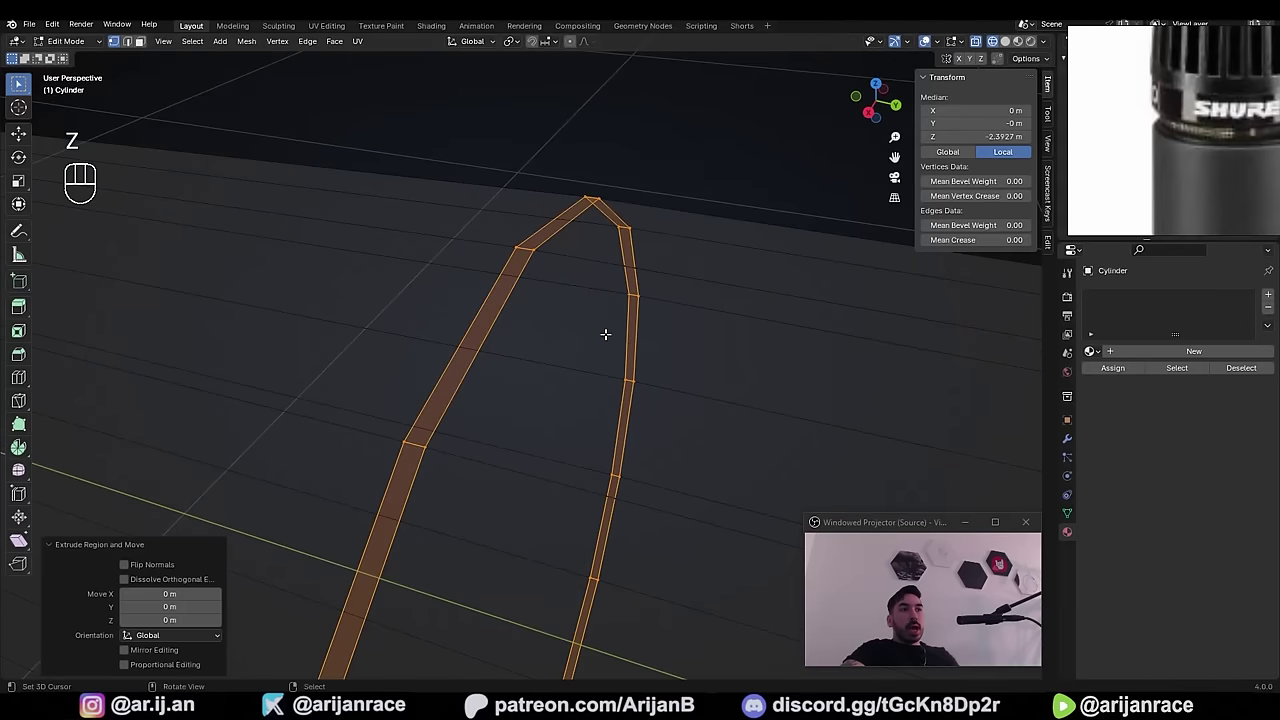
key(s)
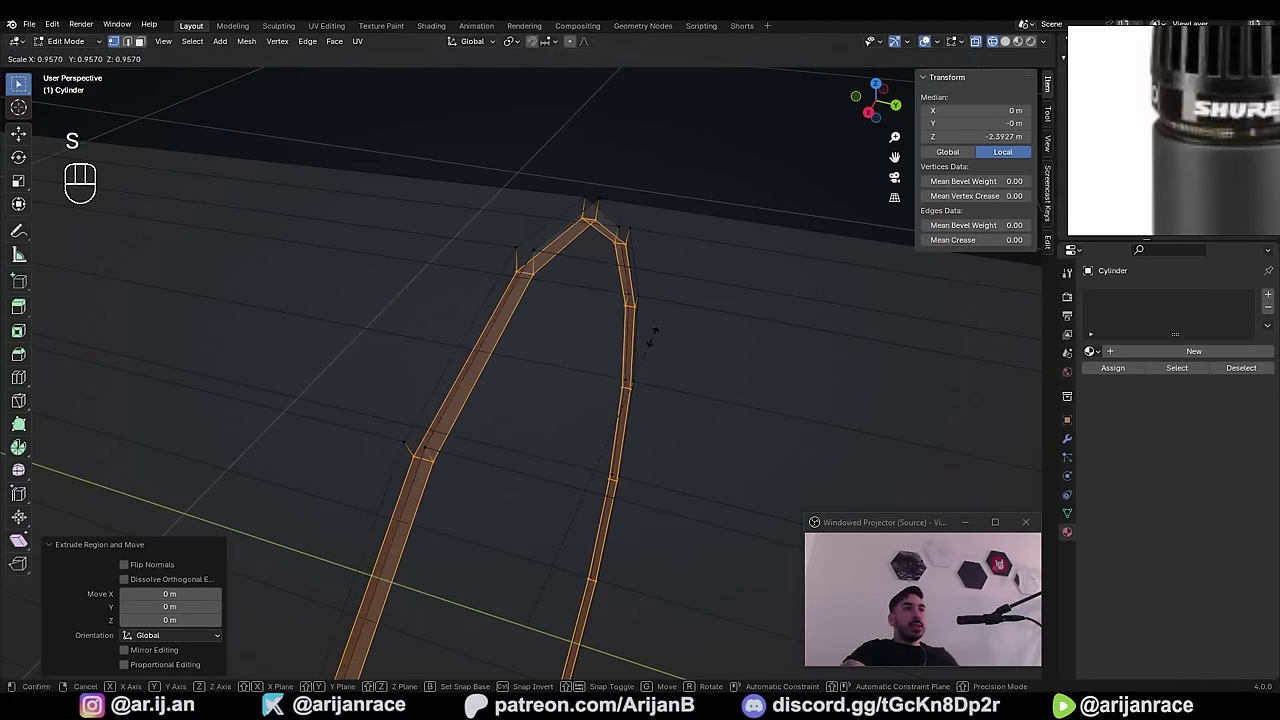
click(666, 337)
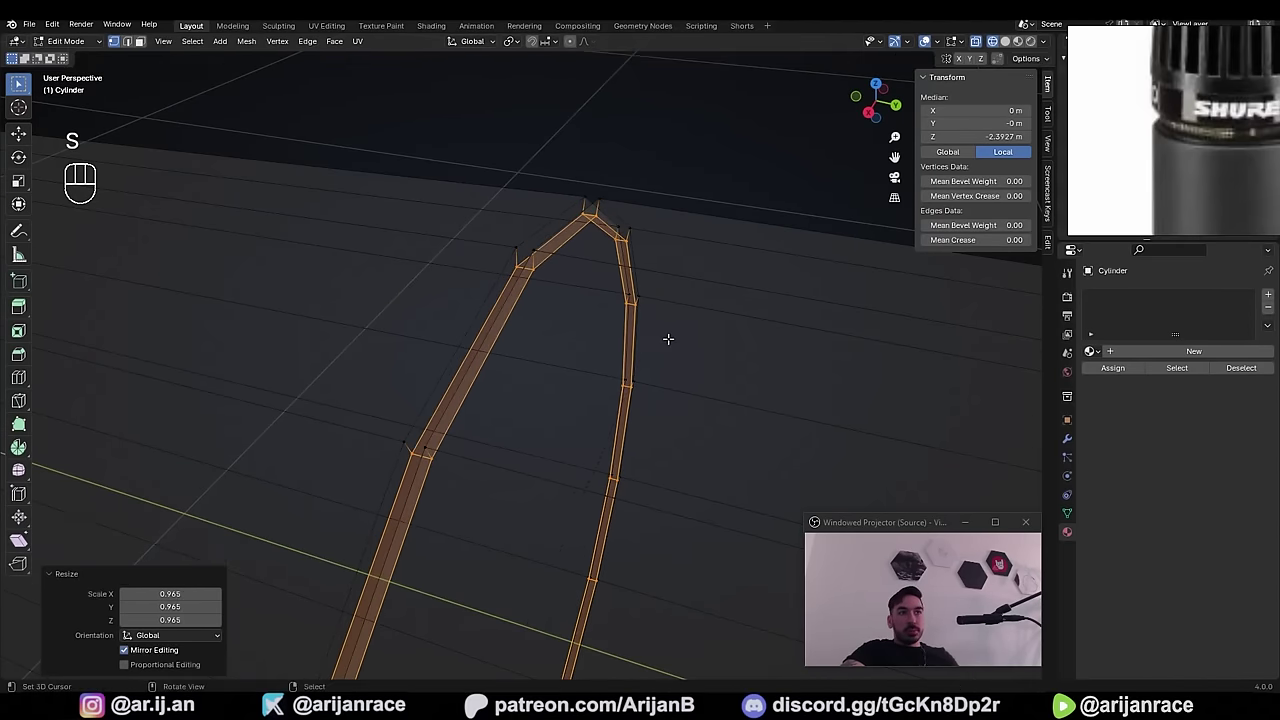
key(ctrl+z)
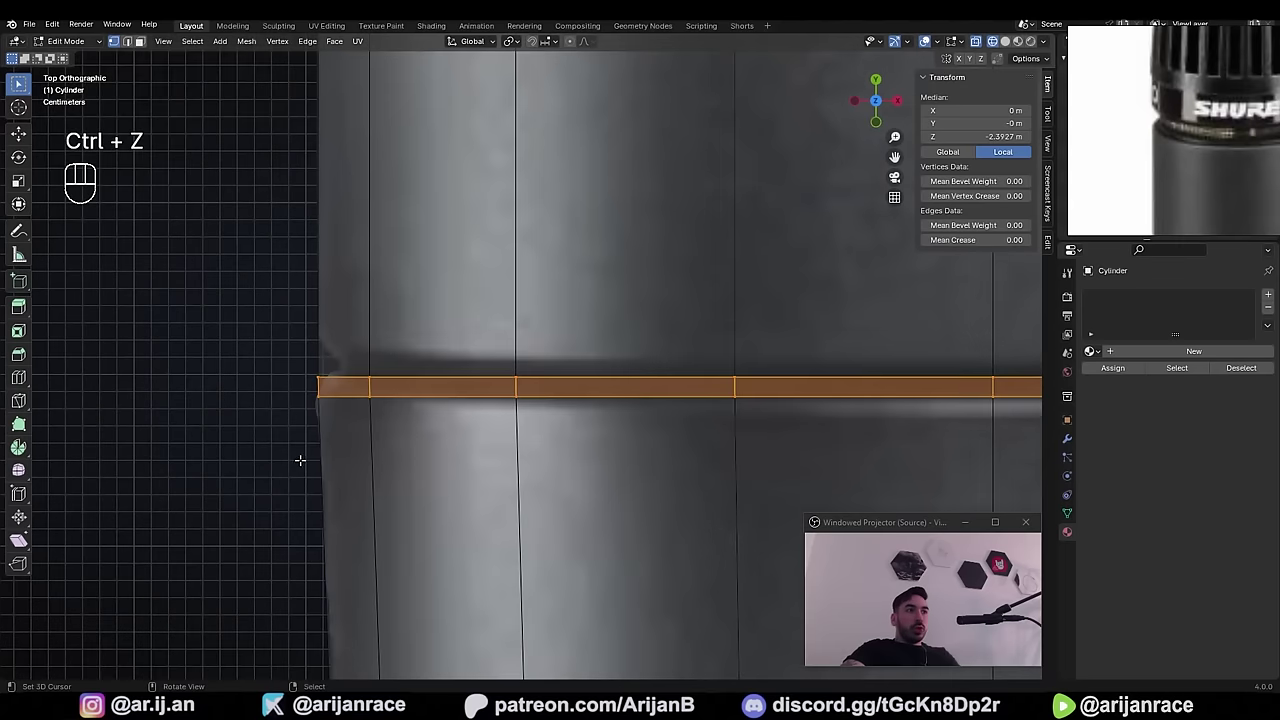
key(s)
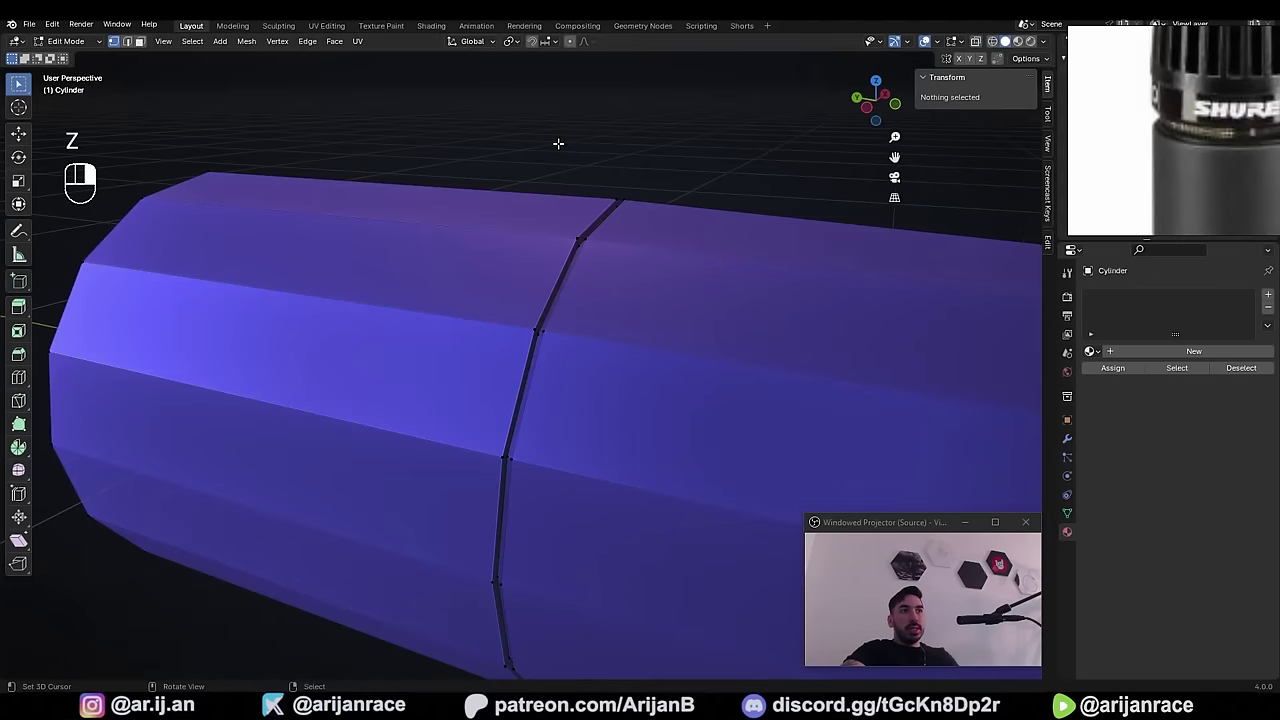
- Select the two outer edge loops of the groove
middle_drag(557, 143, 559, 331)
alt+click(537, 354)
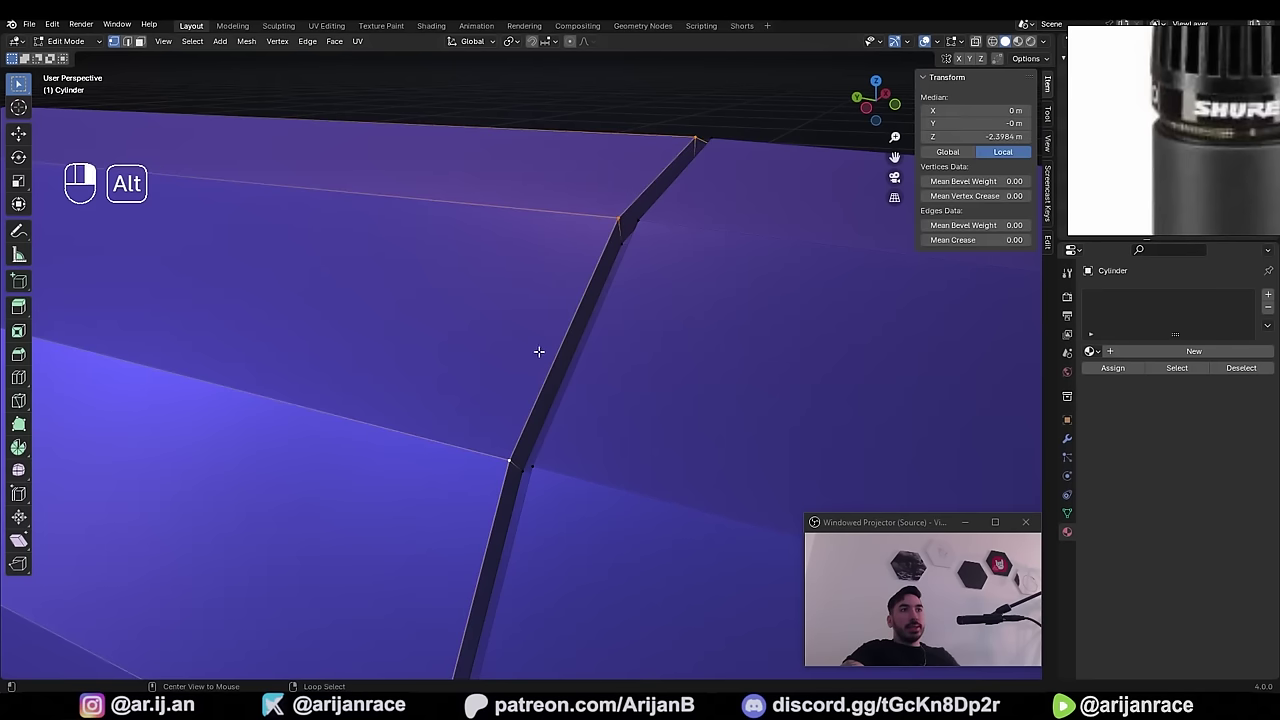
middle_drag(599, 262, 491, 360)
key(ctrl+b)
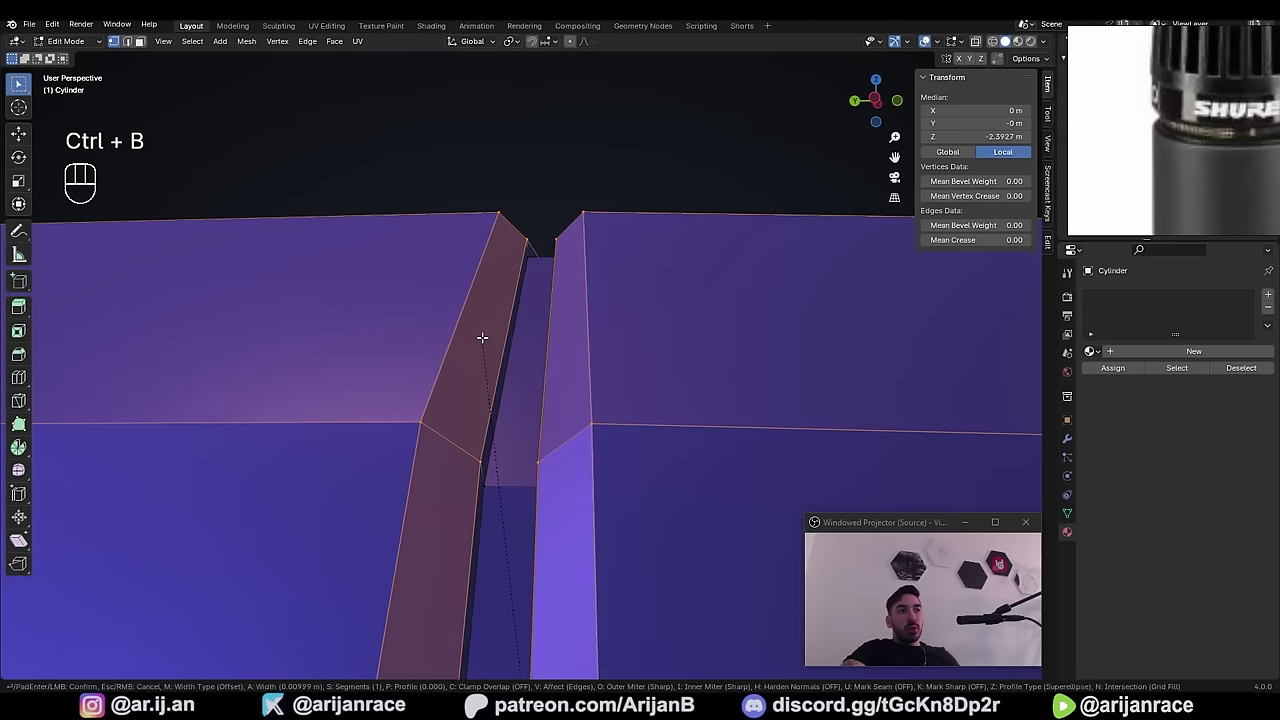
scroll(487, 340, up, 1)
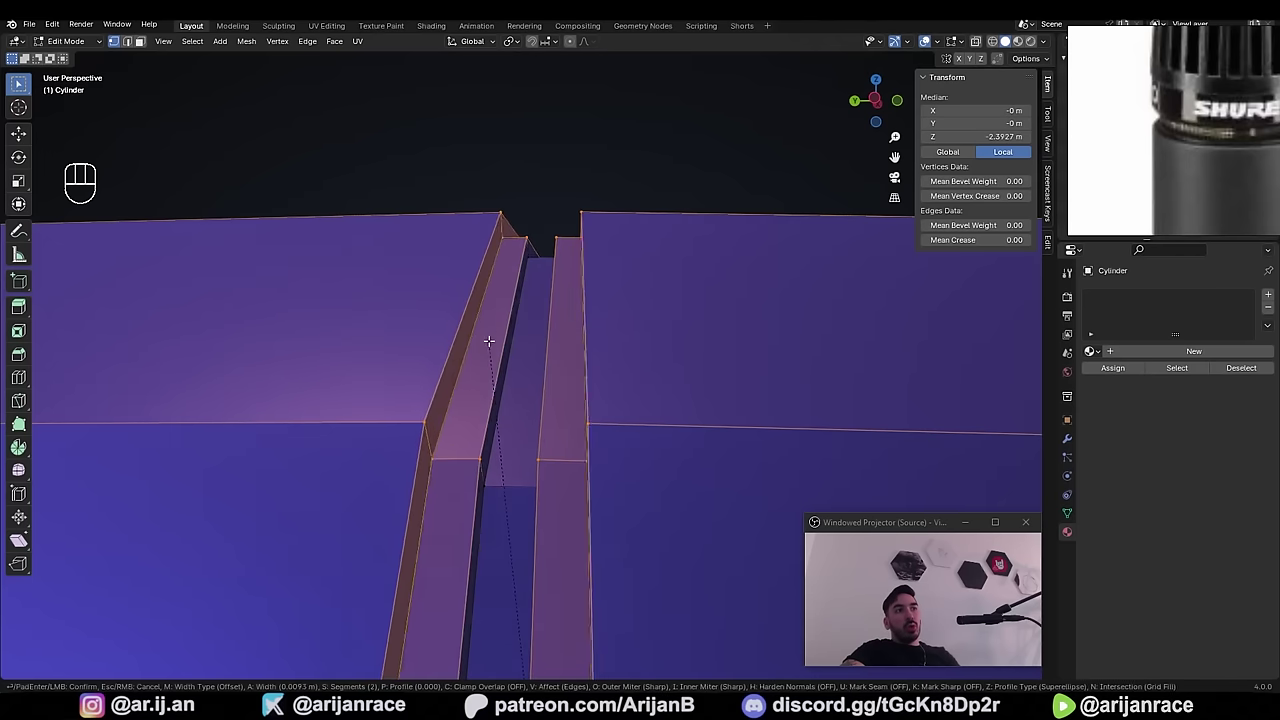
scroll(493, 341, down, 1)
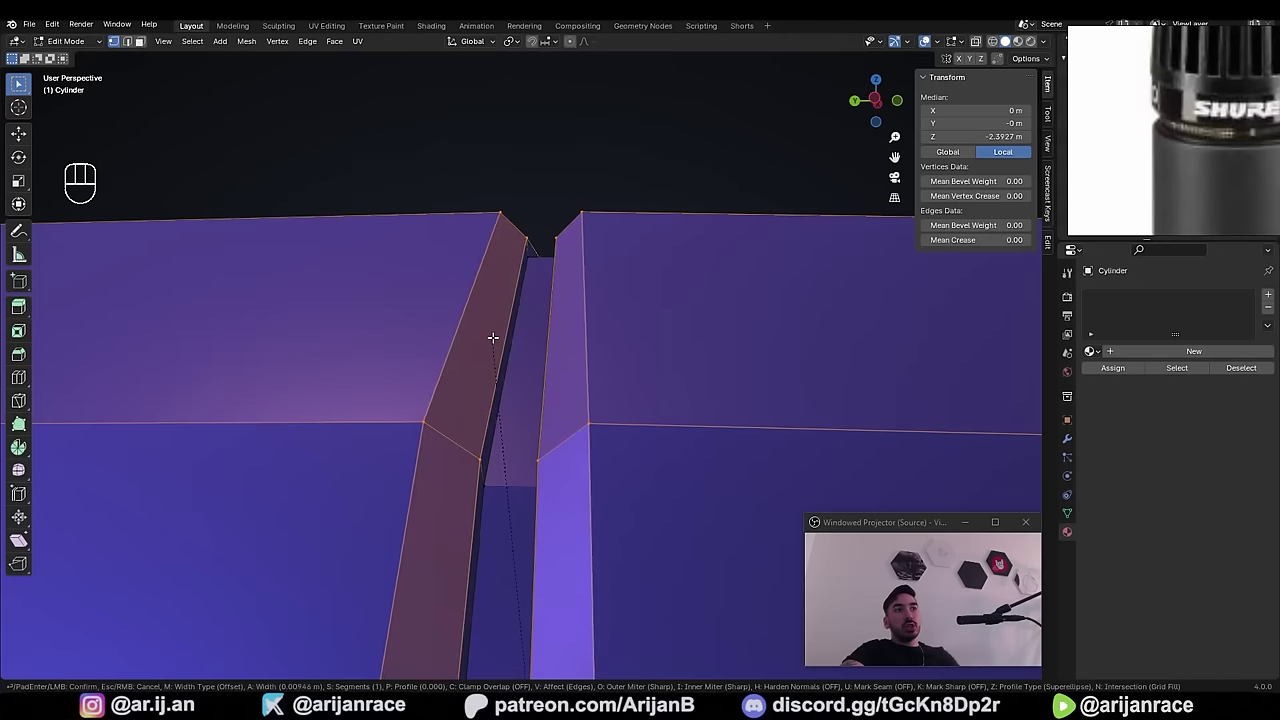
right_click(496, 332)
middle_drag(496, 332, 491, 414)
key(ctrl+b)
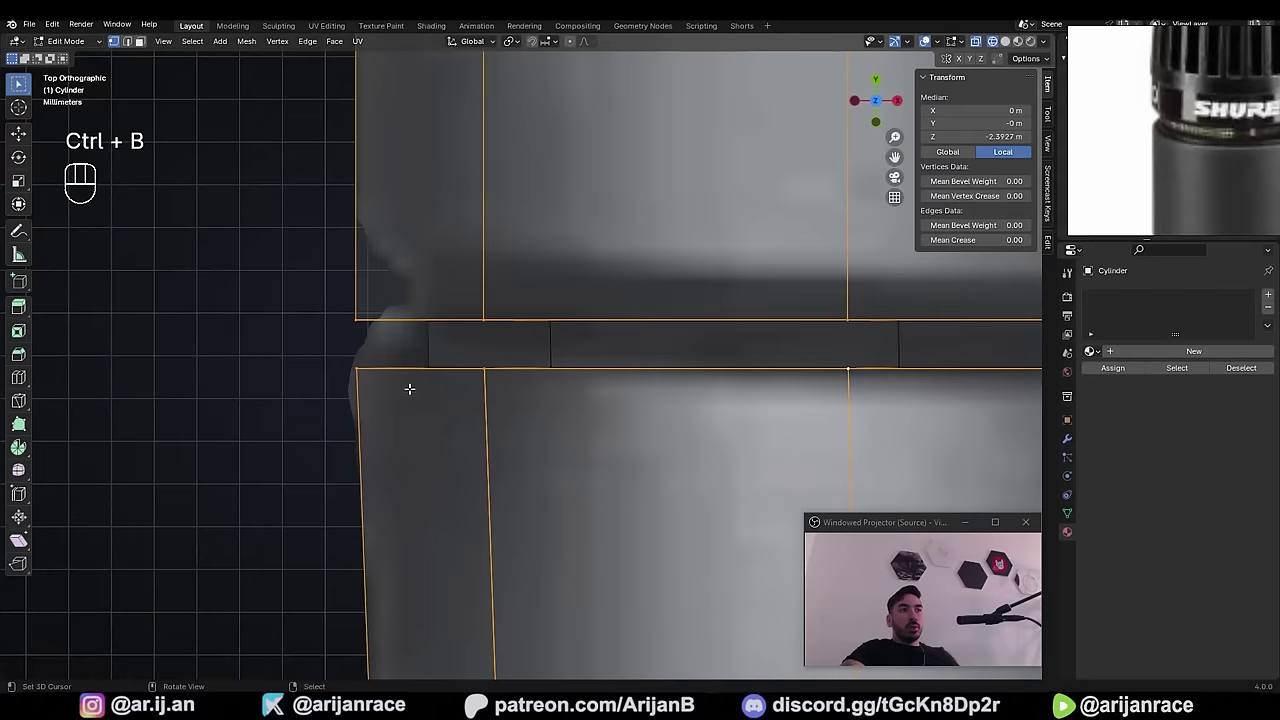
- Try a single-segment bevel 0.0135 m wide on the groove's two outer edge loops, and undo it
shift+middle_drag(409, 388, 484, 423)
key(ctrl+b)
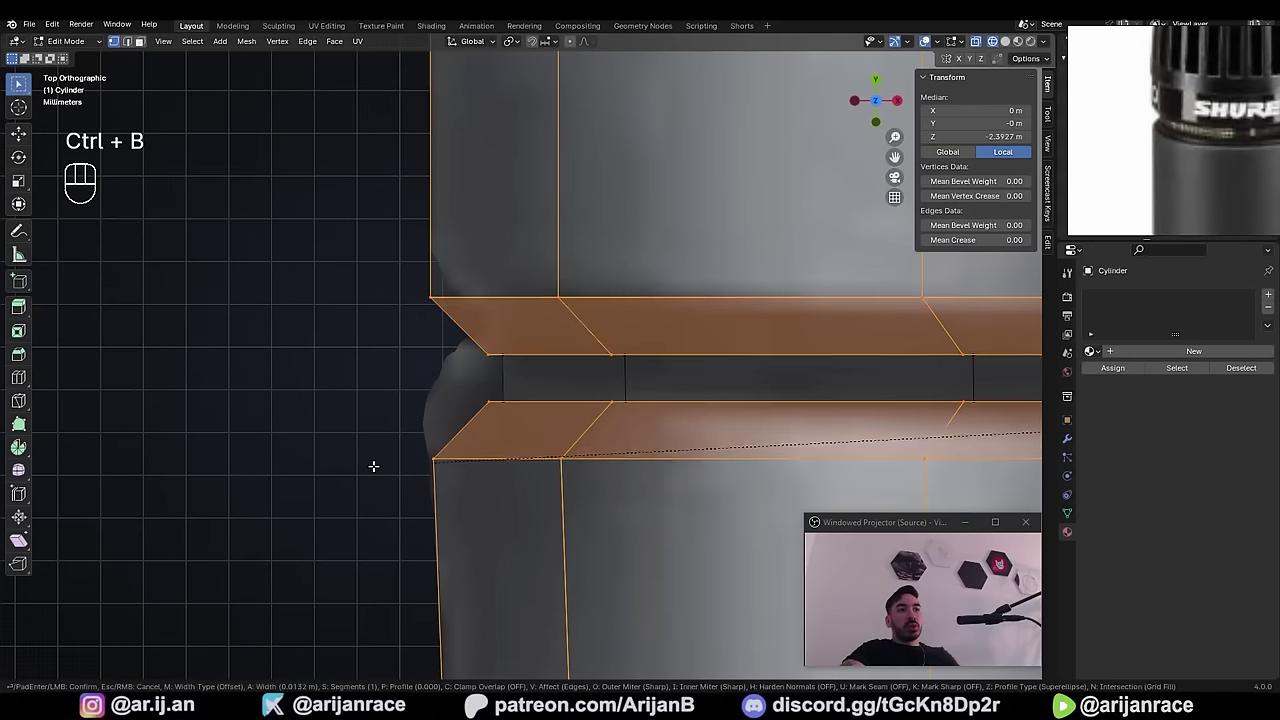
click(396, 471)
scroll(396, 471, down, 8)
key(shift+z)
middle_drag(500, 520, 663, 443)
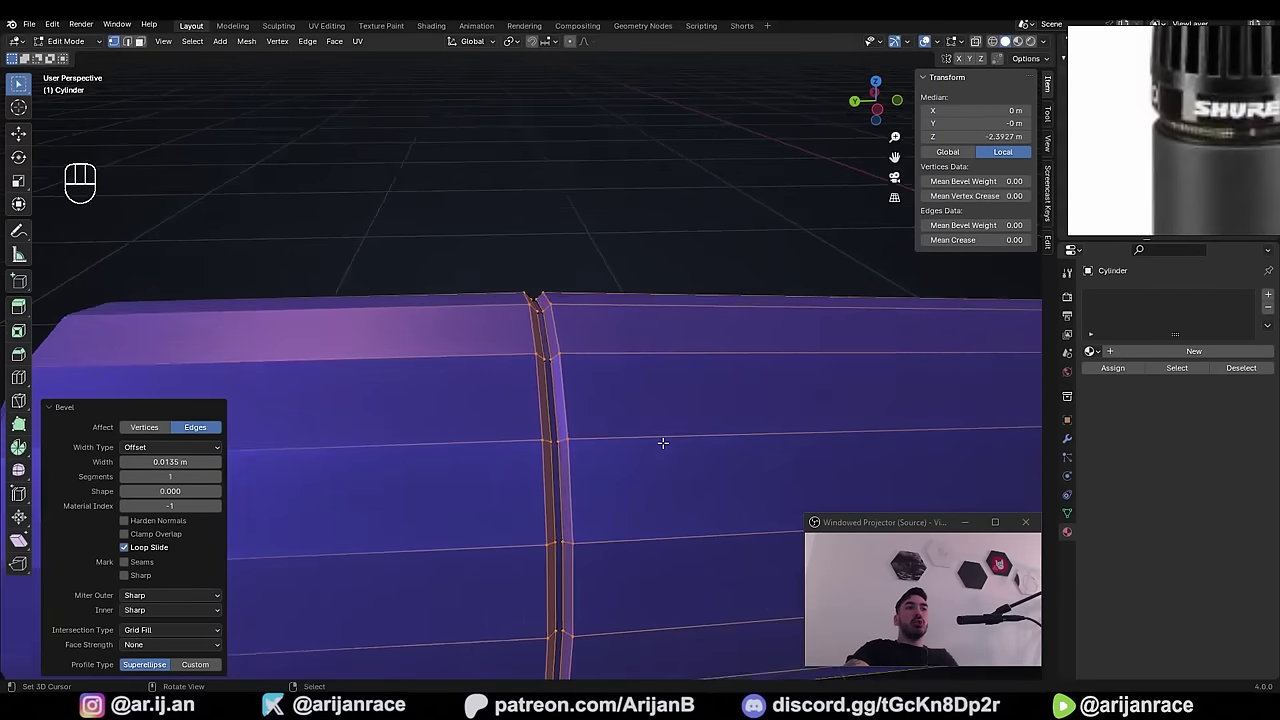
scroll(655, 441, down, 2)
key(ctrl+z)
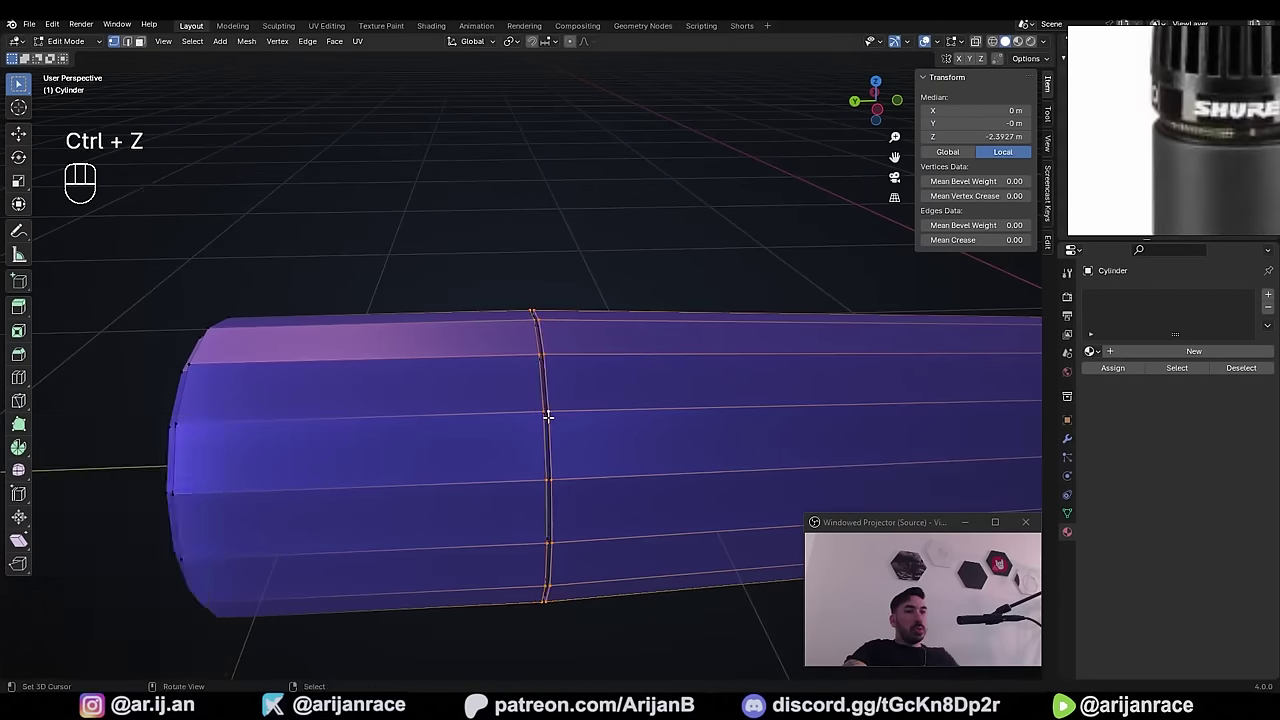
- Bevel the groove's two outer edge loops with one segment and a width of 0.00741 m
scroll(549, 416, up, 5)
key(ctrl+b)
key(shift)
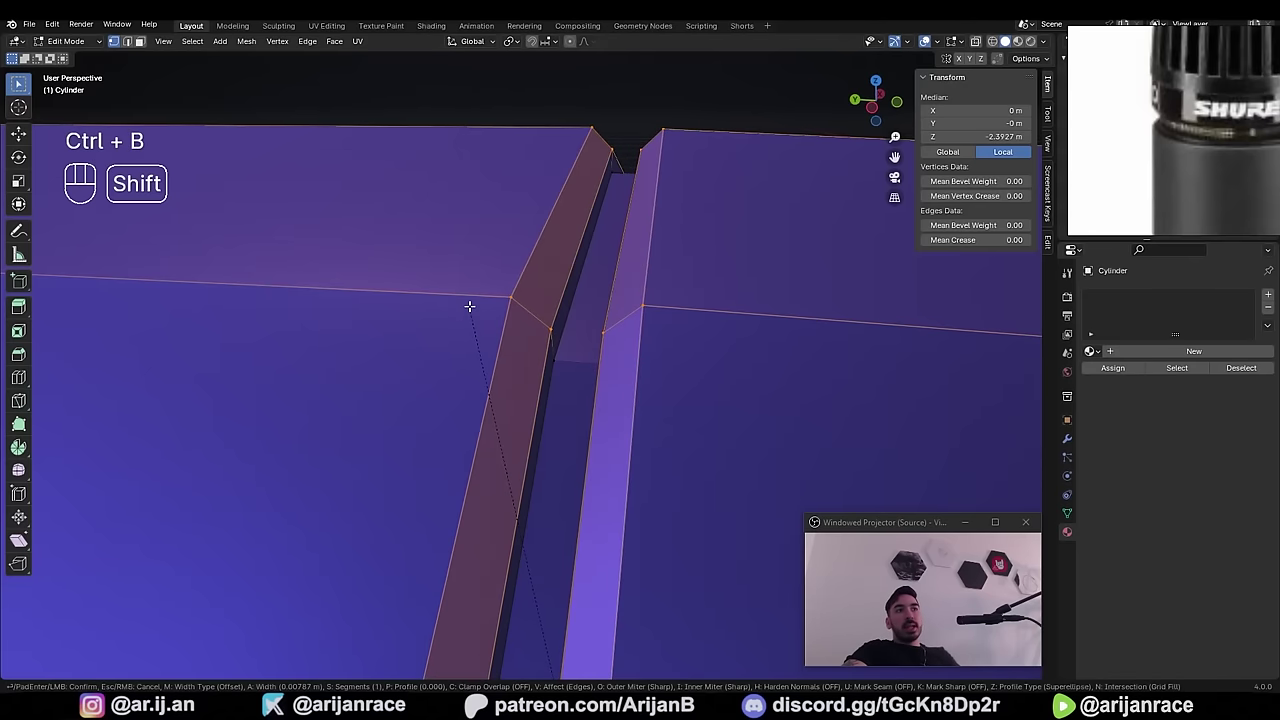
click(476, 312)
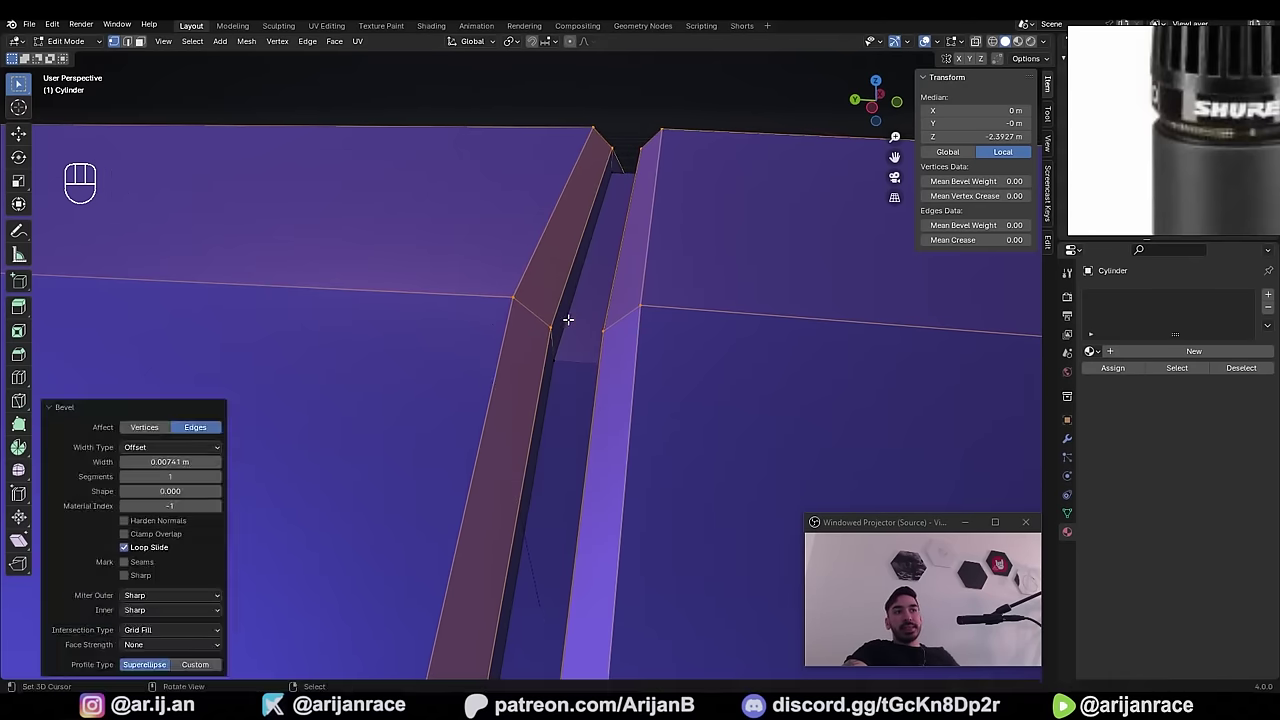
- Box-select all vertices of the ring at the body's tail end, at the origin
scroll(440, 420, down, 4)
middle_drag(440, 420, 515, 391)
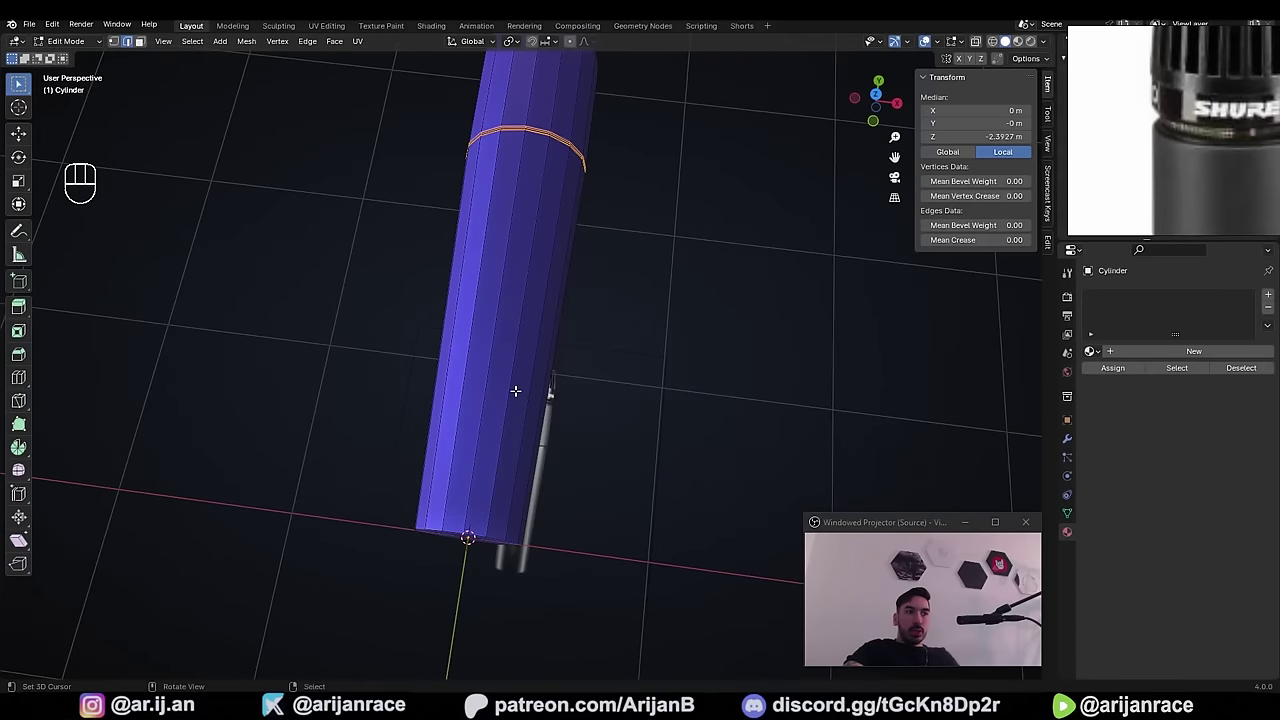
key(KP_7)
key(alt+z)
scroll(240, 457, up, 3)
key(alt+a)
key(b)
drag(237, 455, 752, 548)
- Bevel the tail end's edge ring with 2 segments, a width of 0.0128 m and shape 1.000
scroll(740, 546, down, 4)
middle_drag(740, 546, 680, 451)
scroll(680, 451, up, 4)
key(shift+z)
key(ctrl+b)
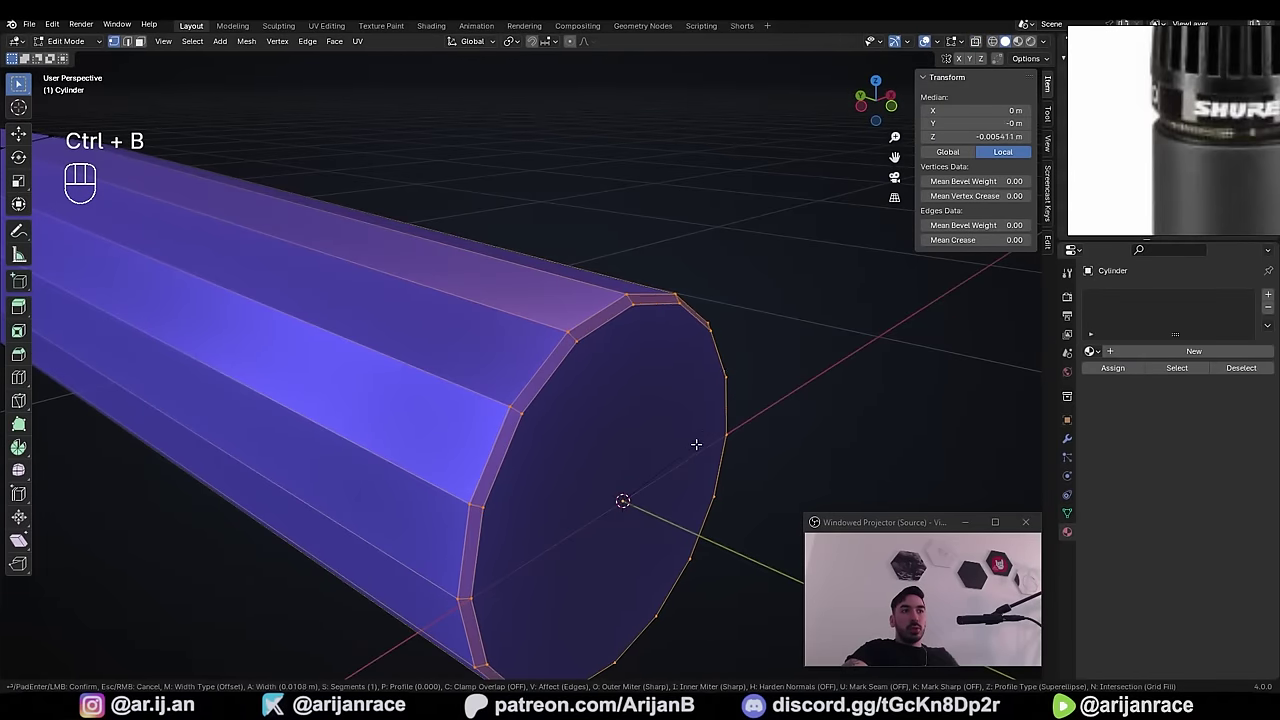
scroll(712, 444, up, 1)
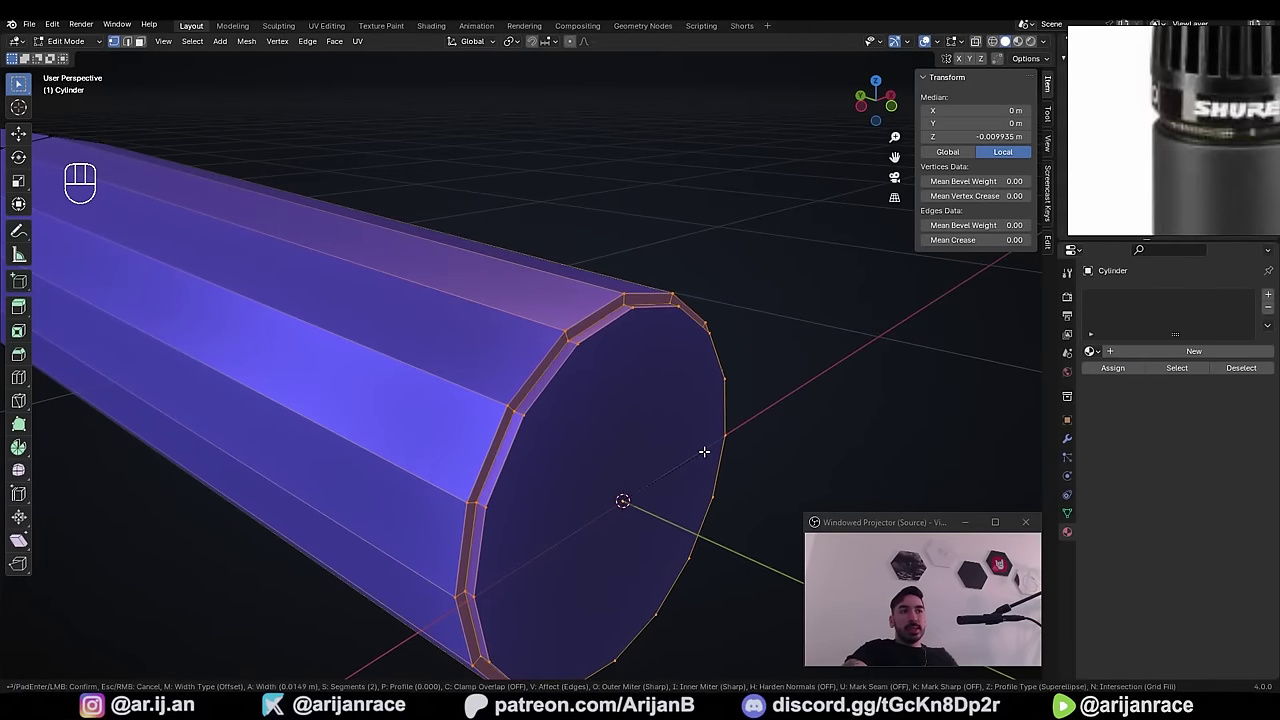
click(706, 449)
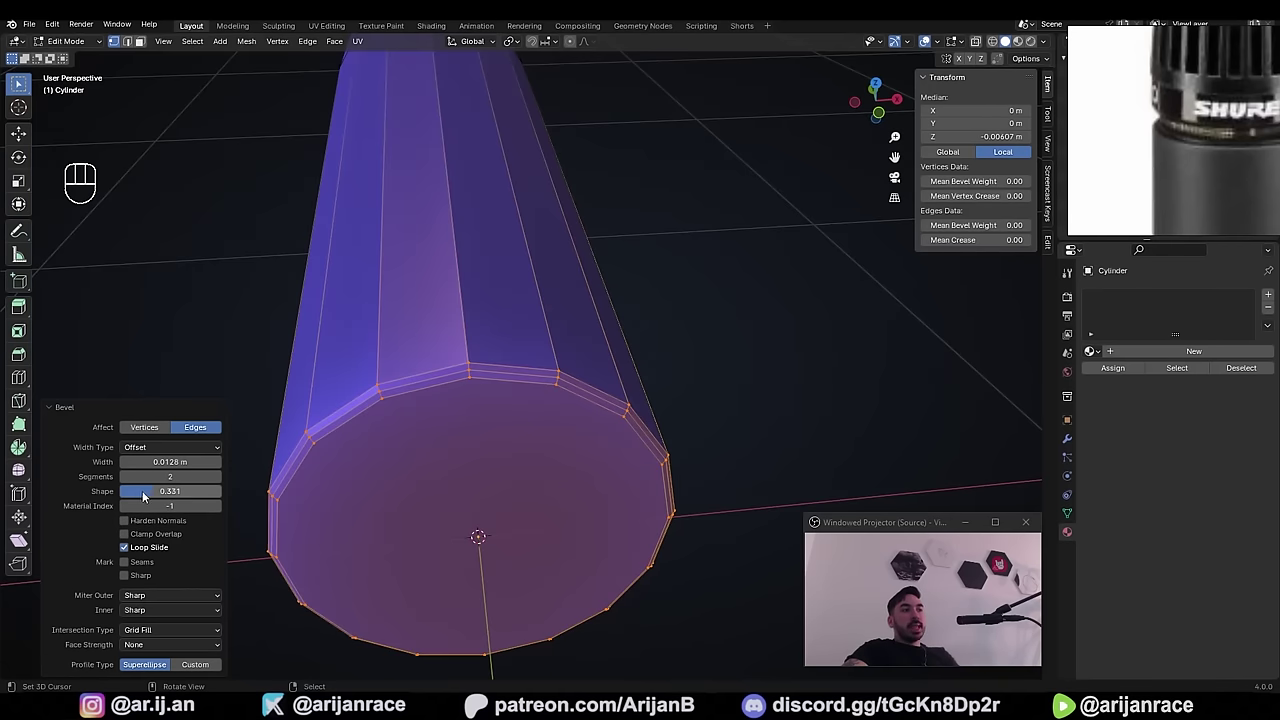
drag(133, 499, 180, 499)
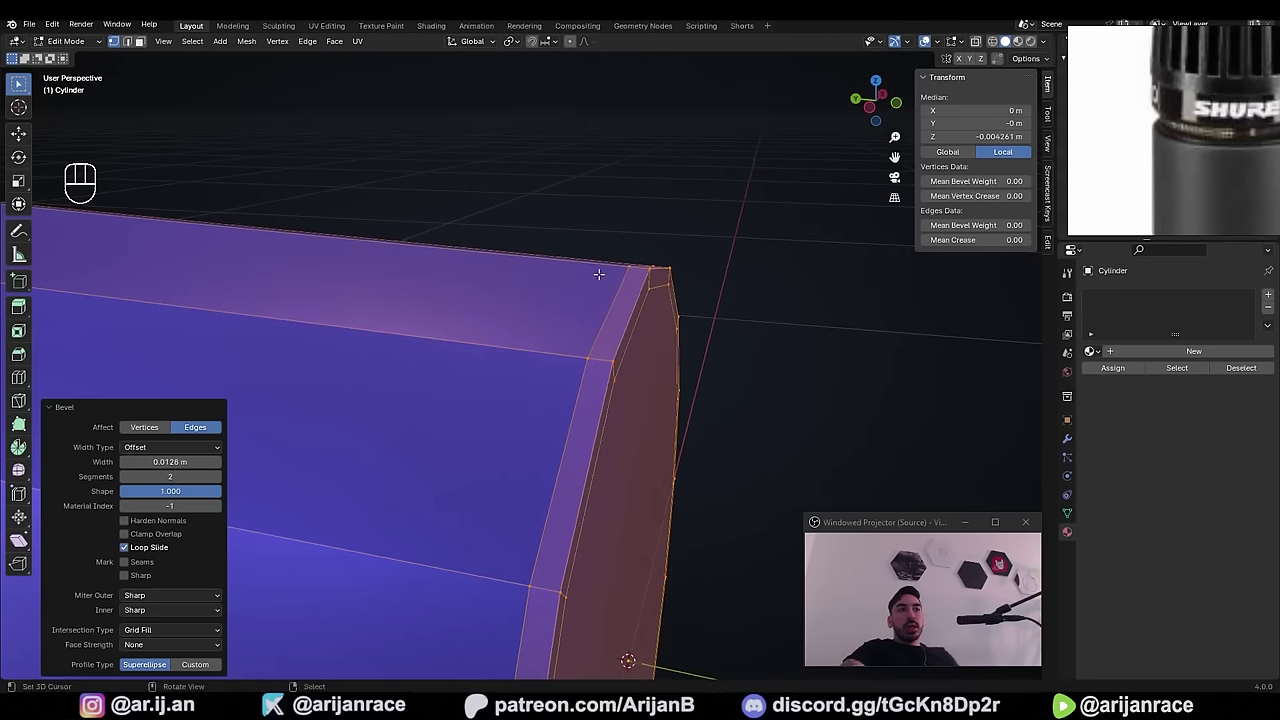
- Try a 2-segment bevel 0.0881 m wide on the edge ring at the body's tail end, and undo it
middle_drag(615, 328, 582, 264)
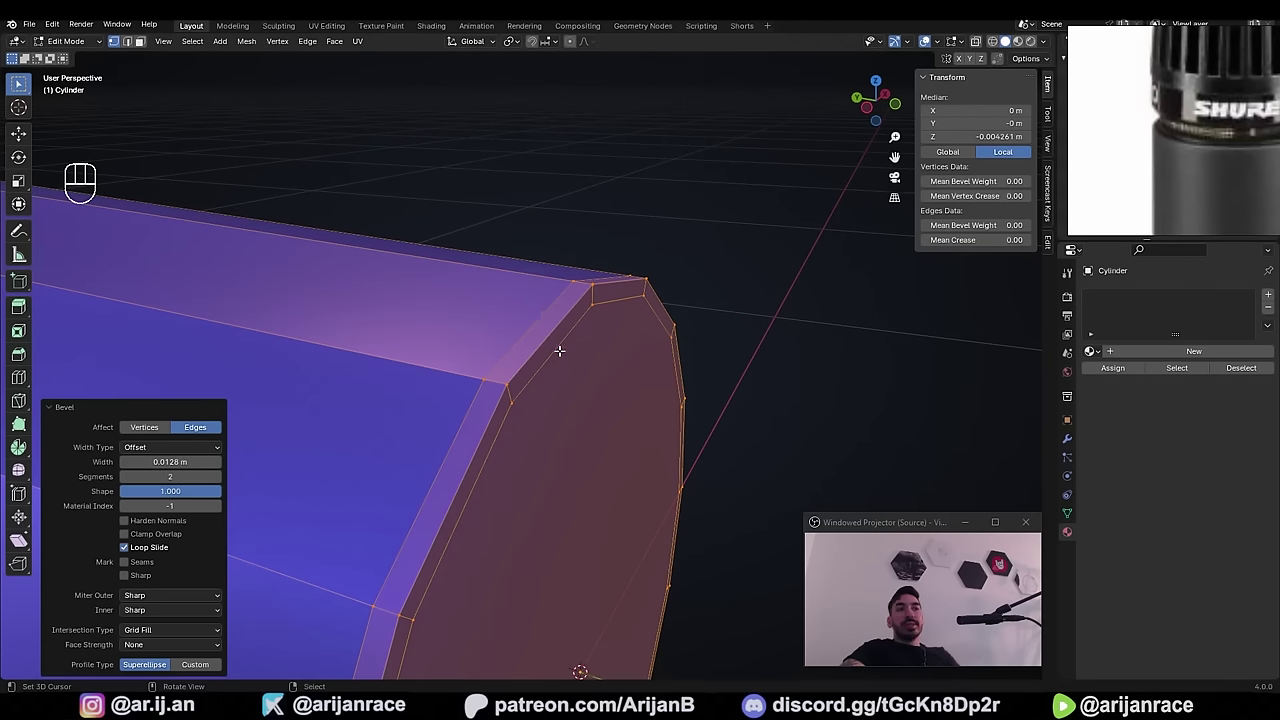
middle_drag(544, 366, 408, 336)
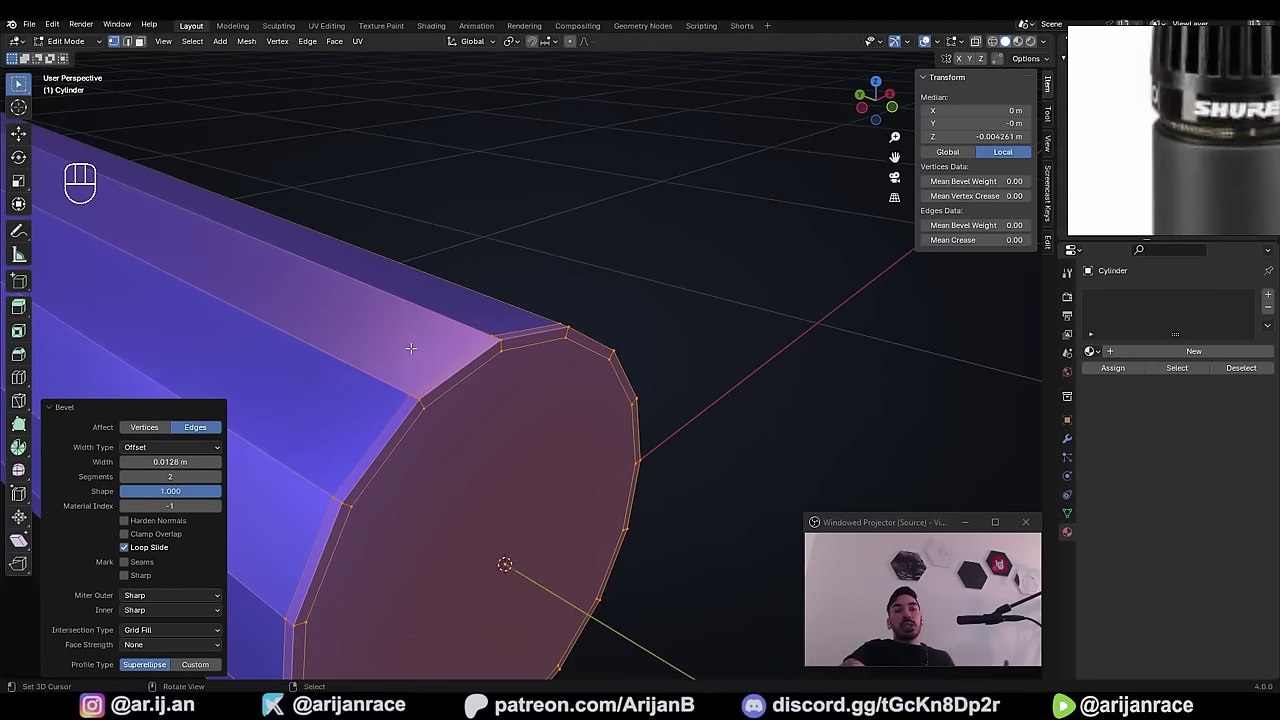
mouse_move(526, 352)
middle_down()
mouse_move(423, 371)
mouse_move(623, 323)
mouse_move(505, 349)
mouse_move(557, 341)
mouse_move(517, 351)
middle_up()
scroll(538, 337, up, 2)
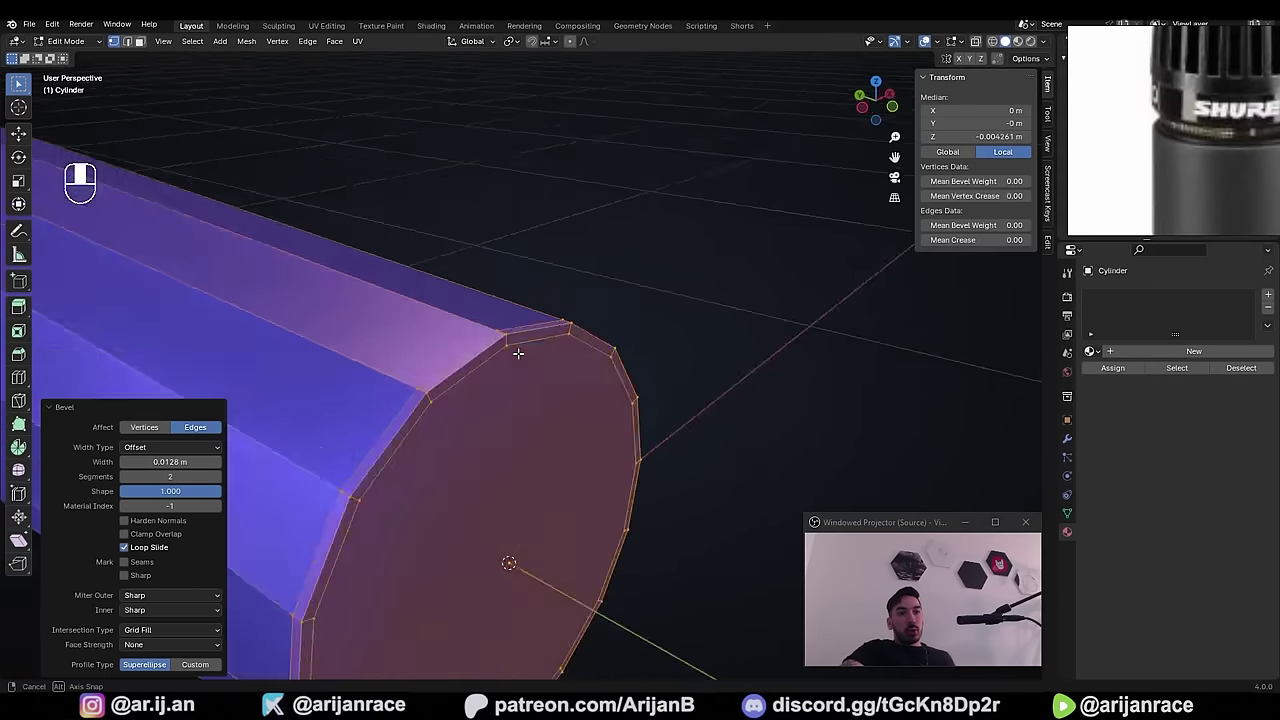
key(ctrl+b)
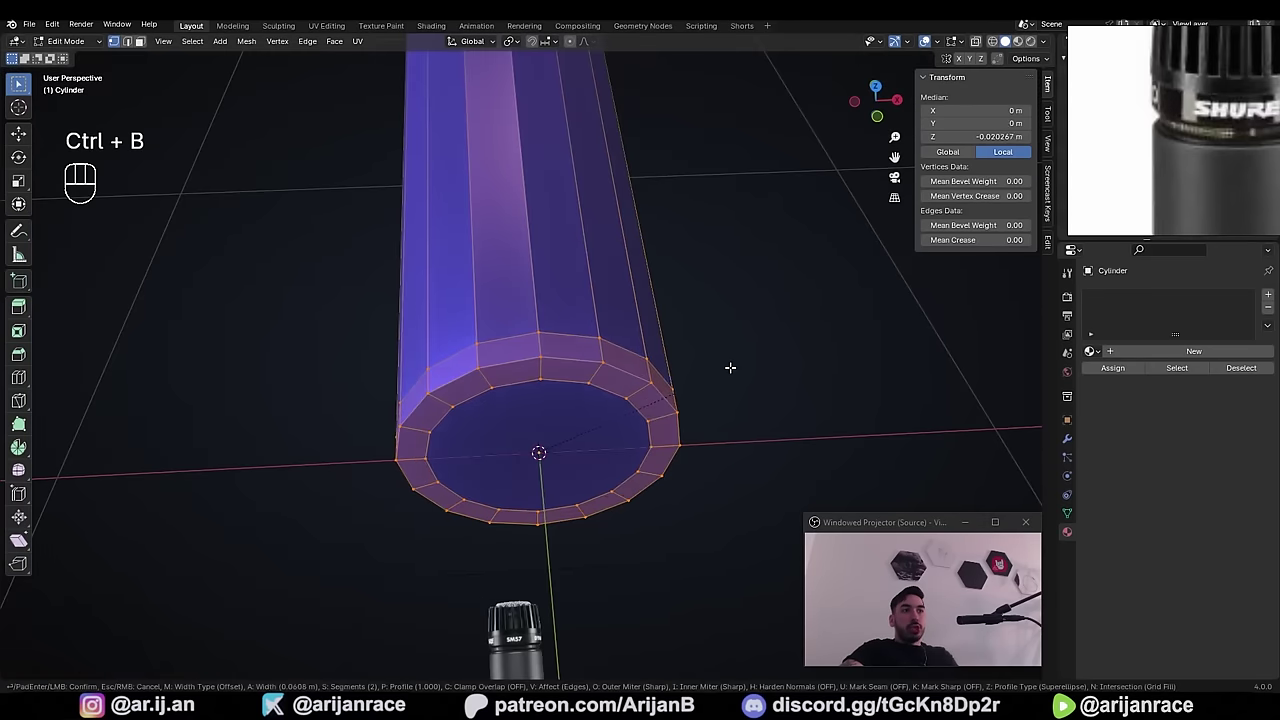
click(734, 352)
key(KP_7)
key(z)
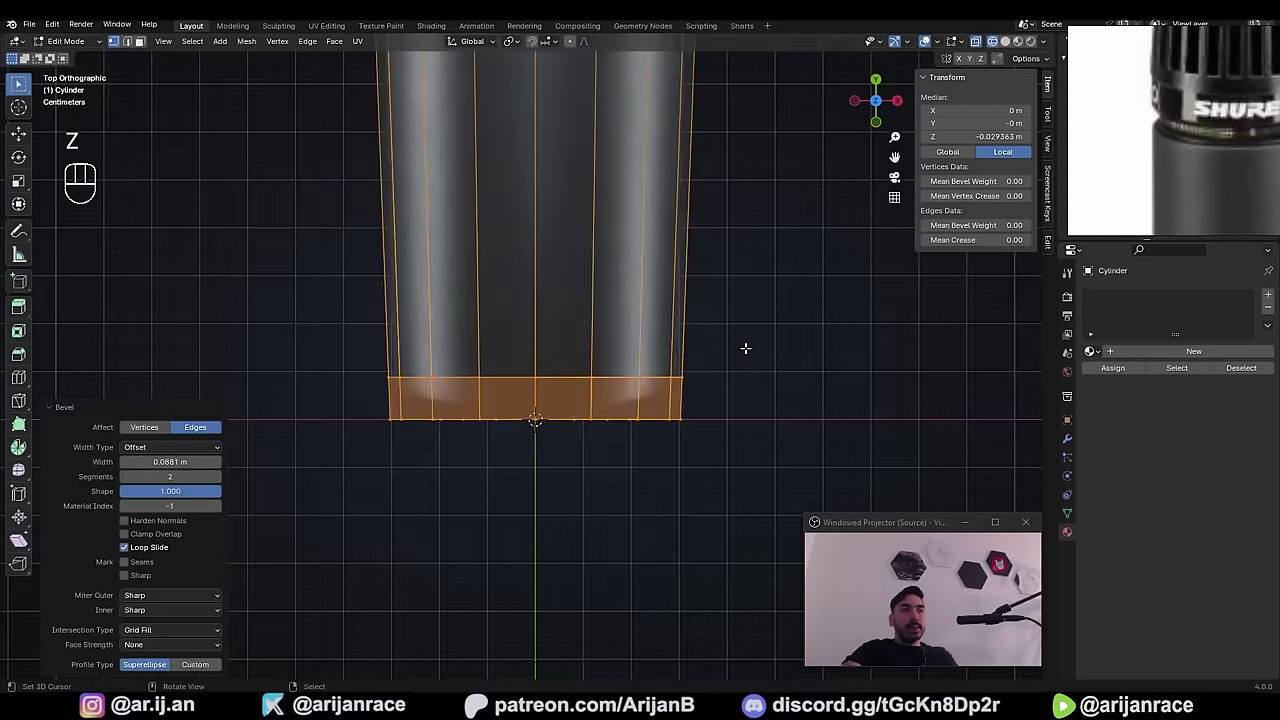
key(ctrl+z)
- Bevel the tail end's edge ring with 2 segments and a width of 0.0139 m, and return to Object Mode
key(ctrl+b)
key(ctrl+b)
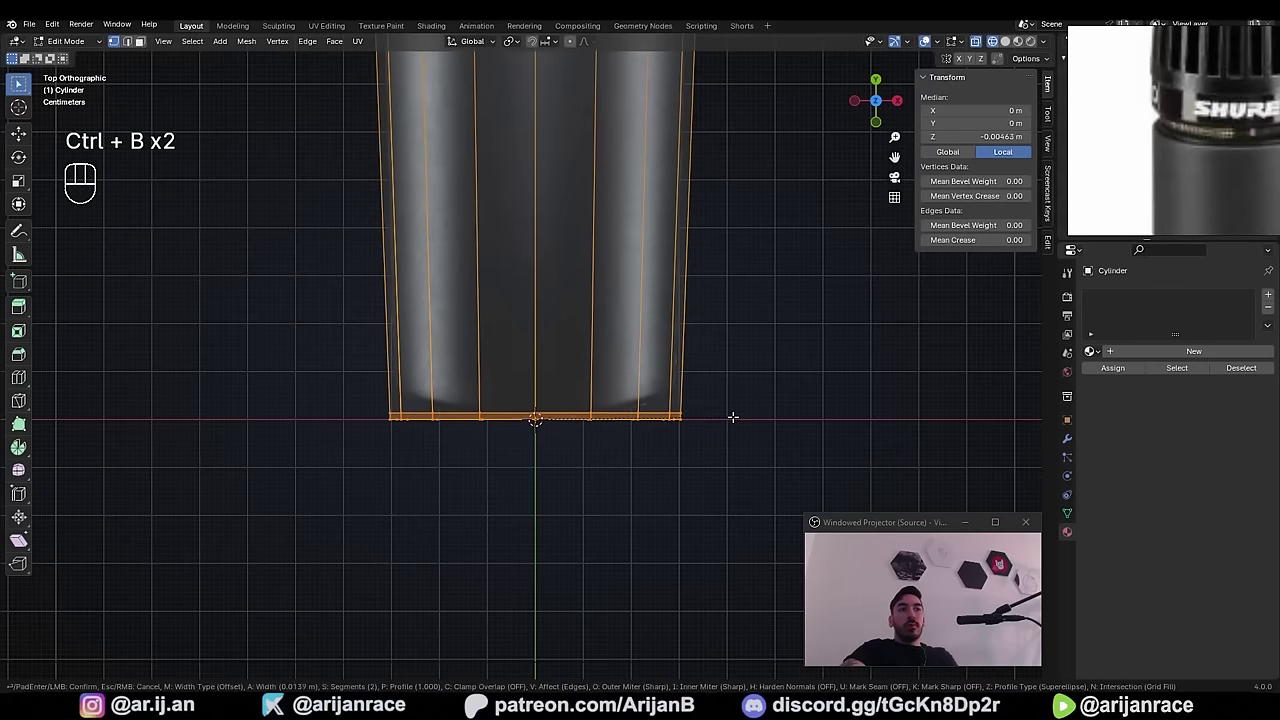
click(733, 416)
scroll(721, 422, down, 3)
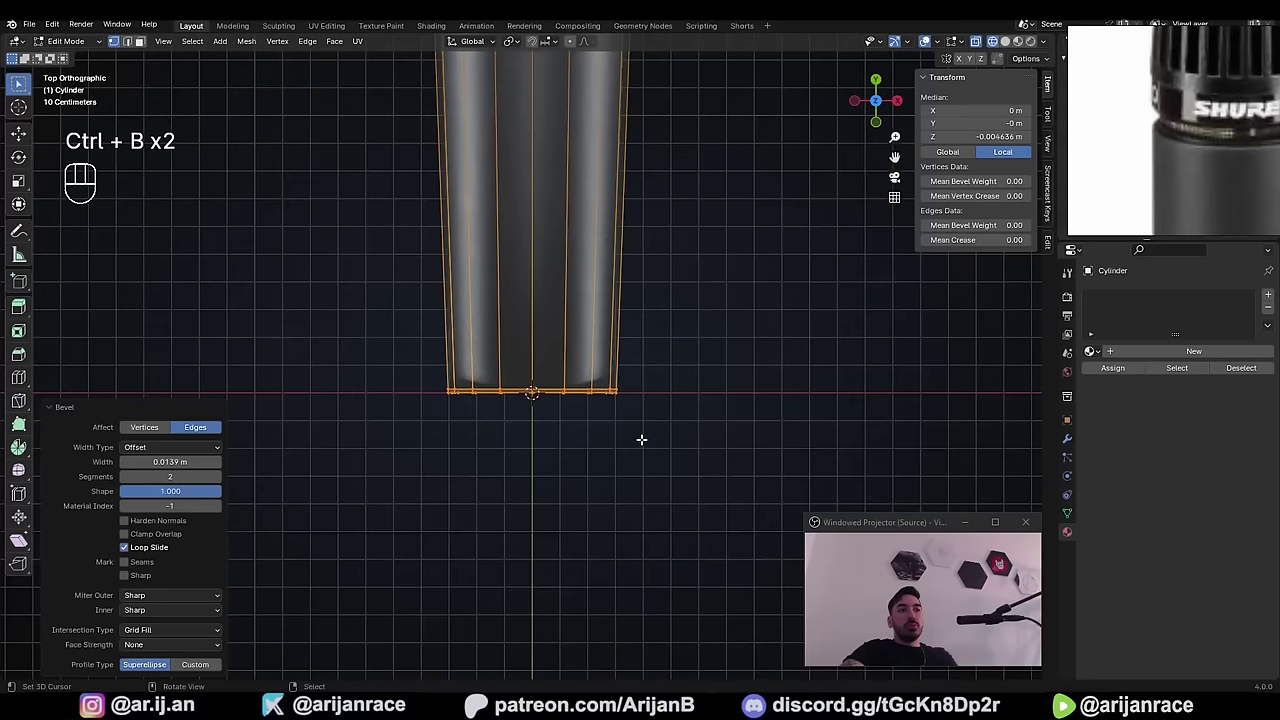
scroll(516, 440, up, 2)
key(z)
middle_drag(516, 440, 624, 338)
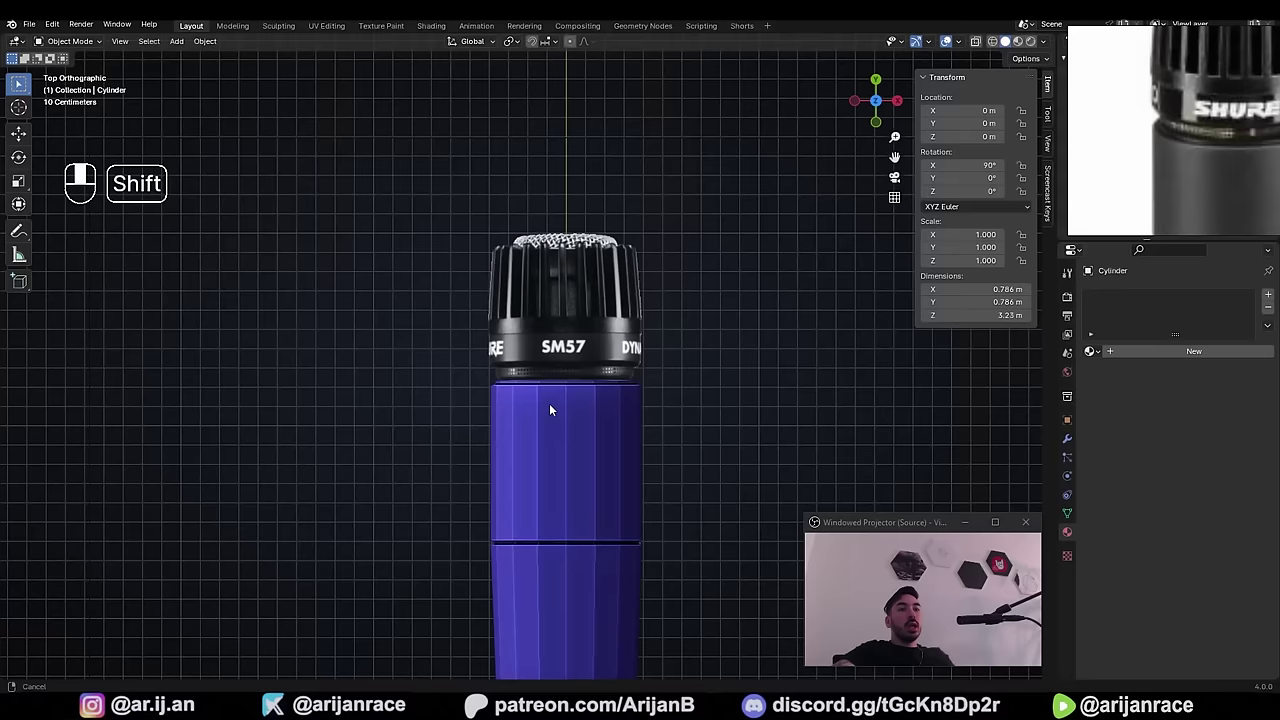
scroll(553, 402, up, 3)
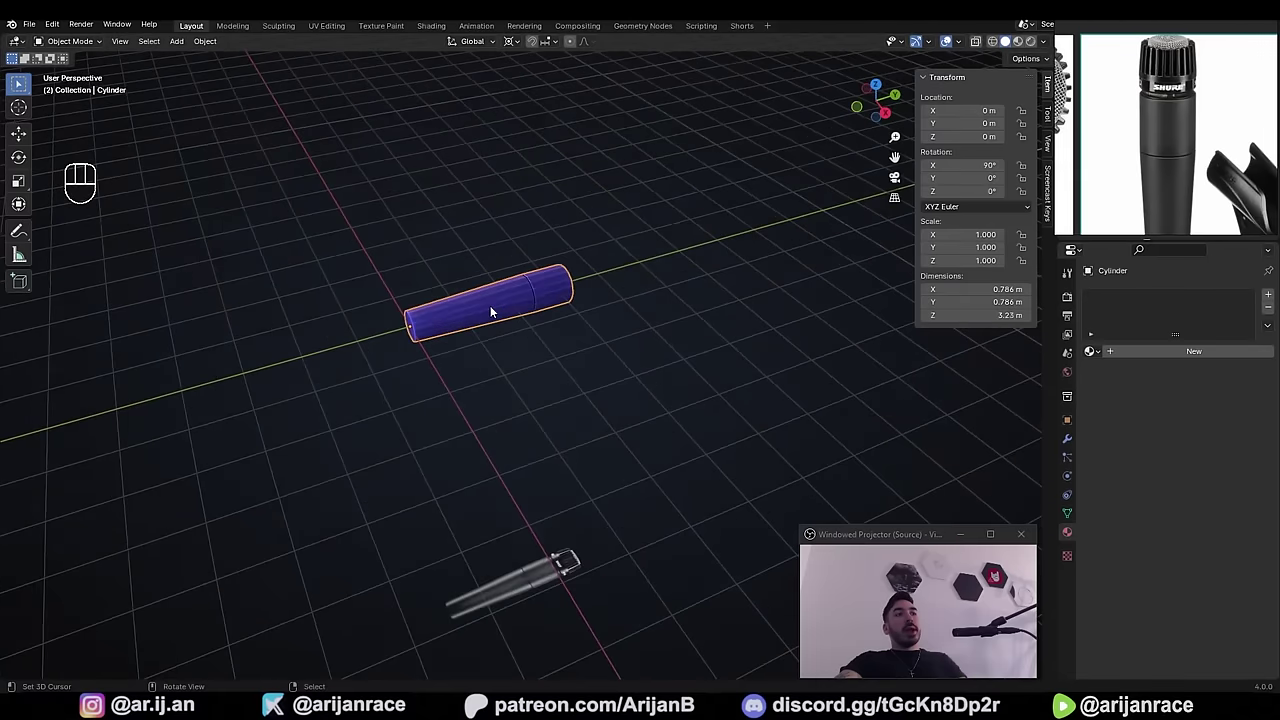
middle_drag(491, 306, 493, 345)
scroll(400, 312, down, 4)
right_click(523, 511)
click(590, 494)
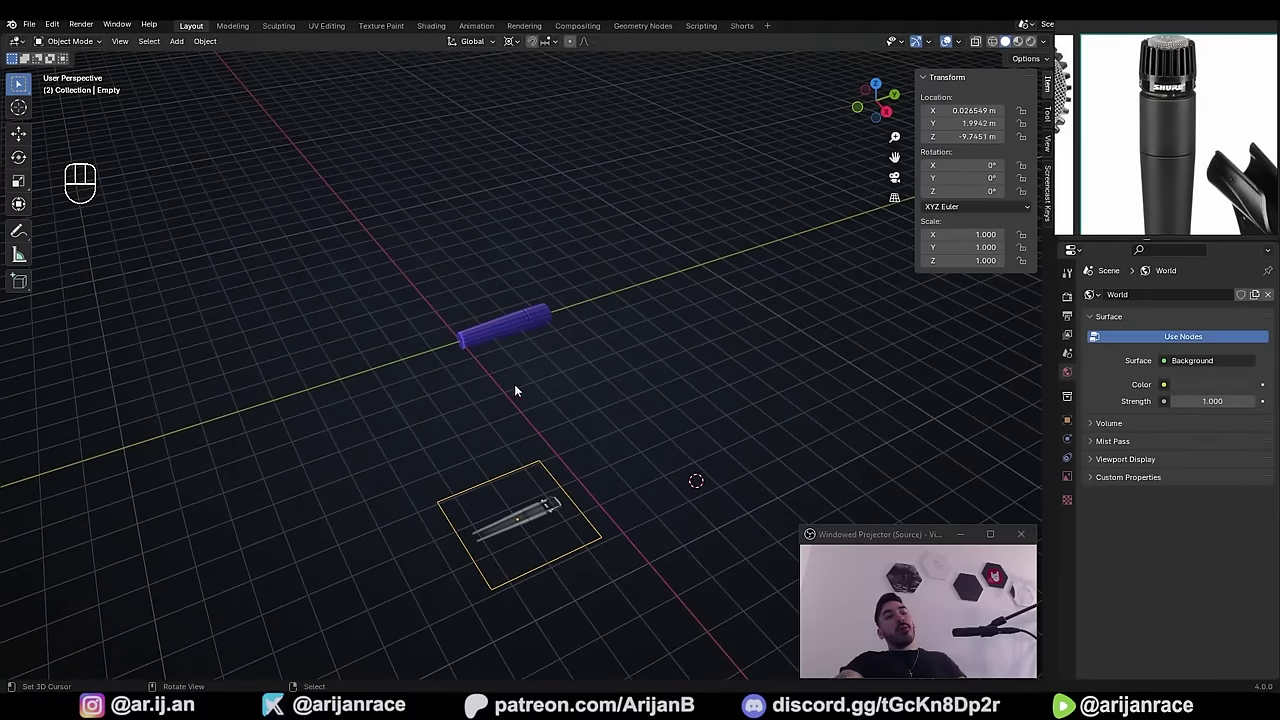
- Try adding a 24-vertex cylinder at the body's head end and rotating it 90° about X, and delete it
key(shift+a)
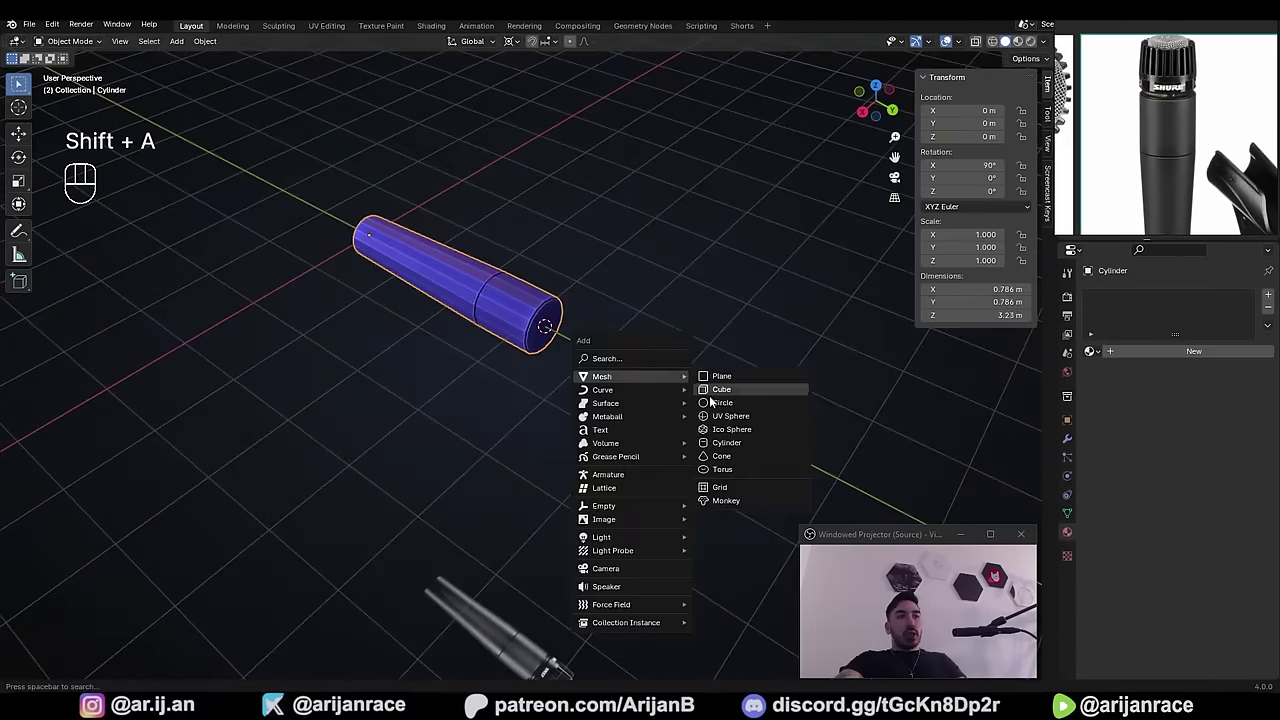
click(727, 442)
middle_drag(600, 411, 652, 409)
key(r)
key(x)
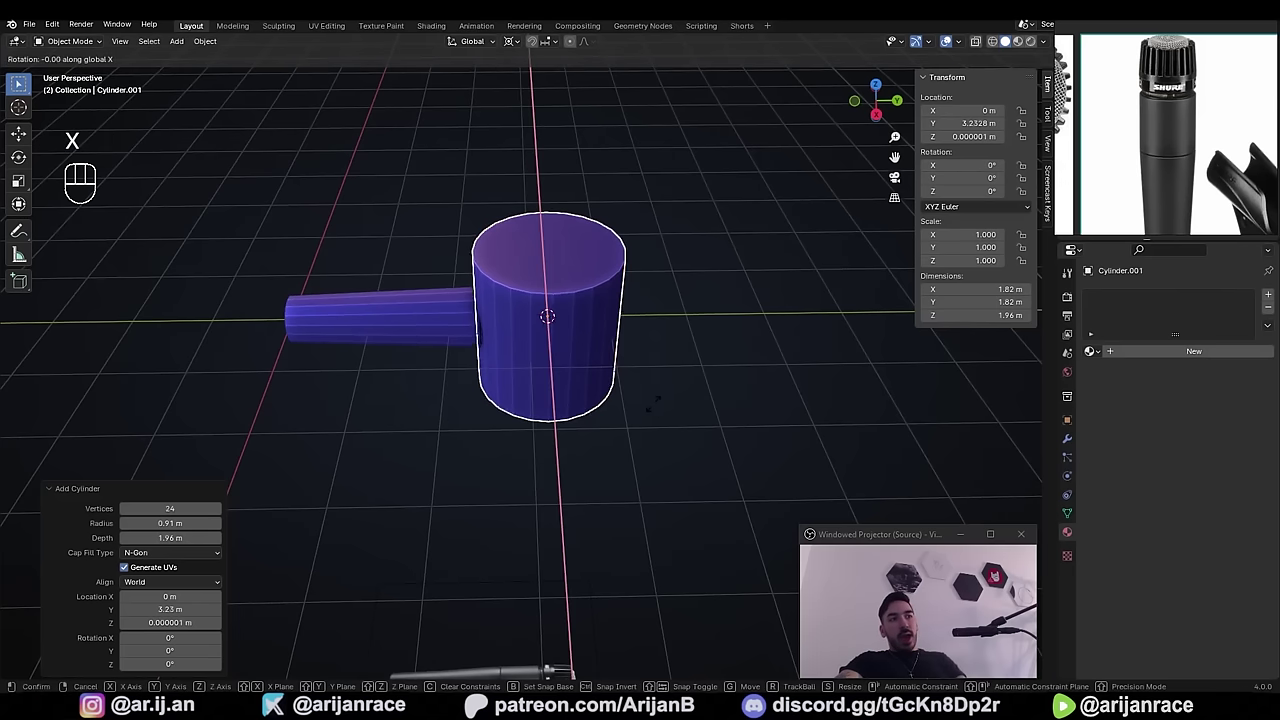
key(9)
key(0)
click(648, 405)
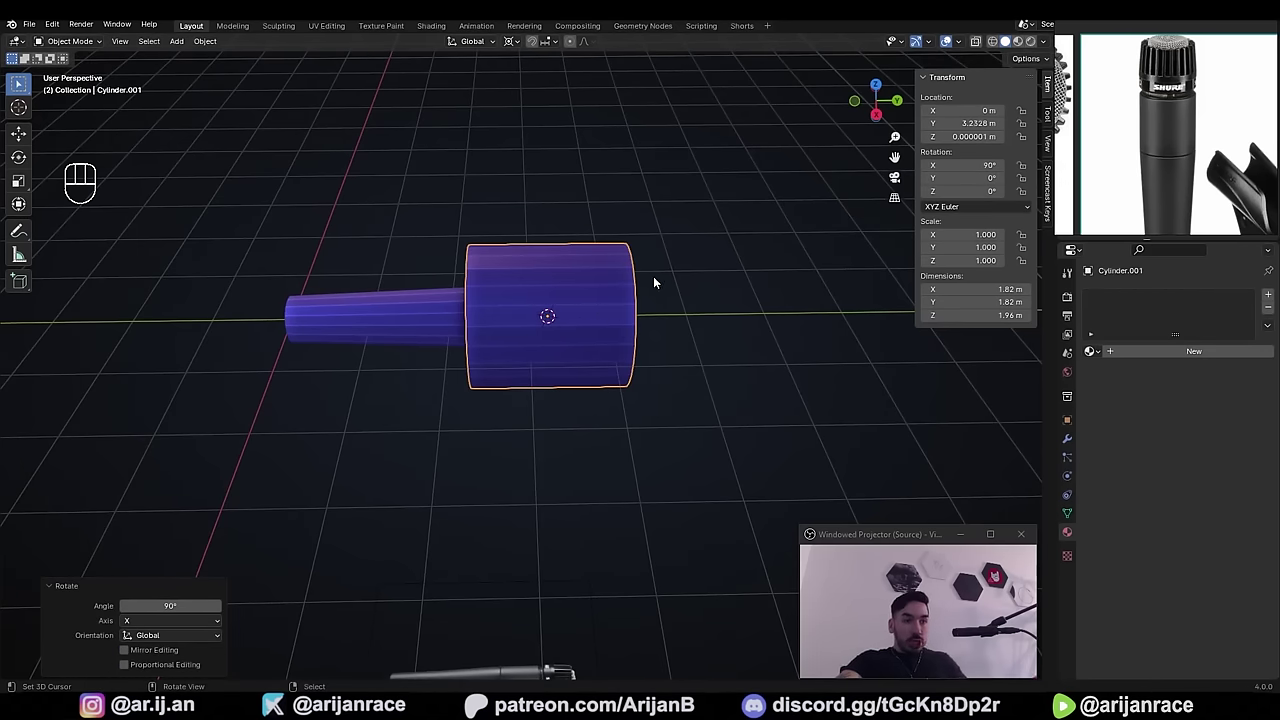
scroll(608, 297, down, 3)
key(x)
click(588, 309)
middle_drag(588, 309, 560, 366)
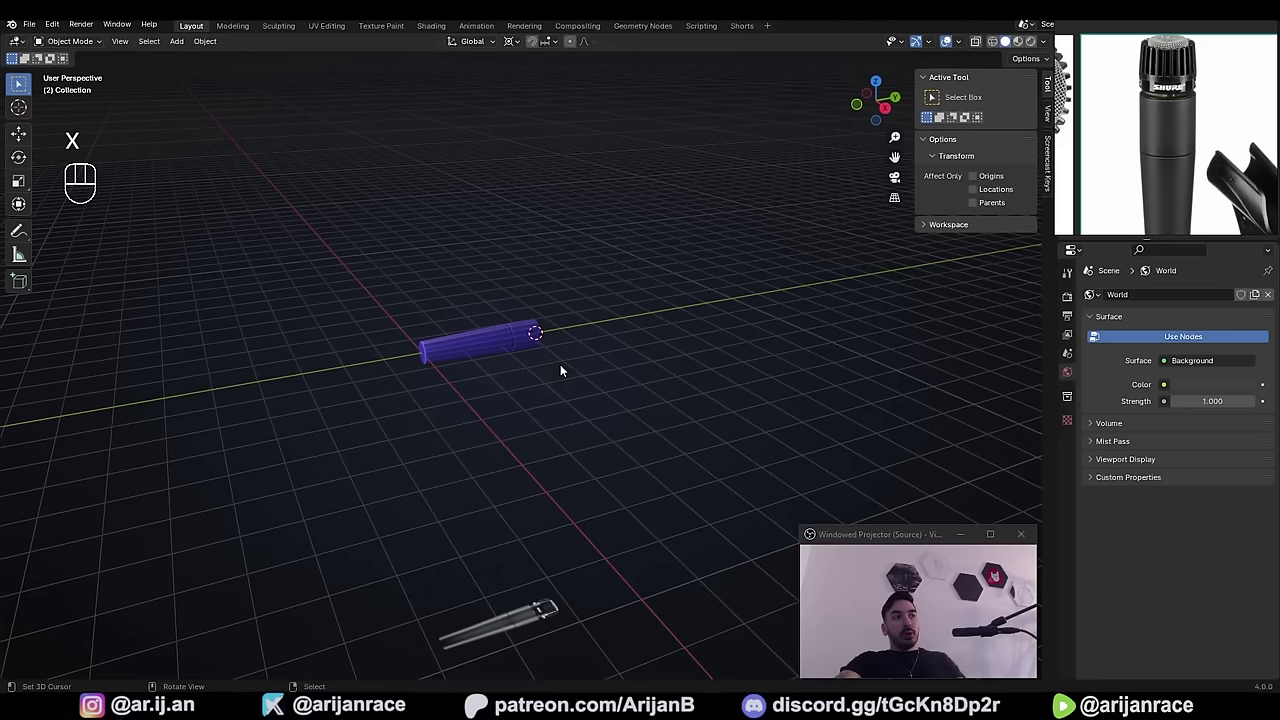
- Snap the 3D cursor to the world origin and set the transform pivot point to 3D Cursor
key(shift+s)
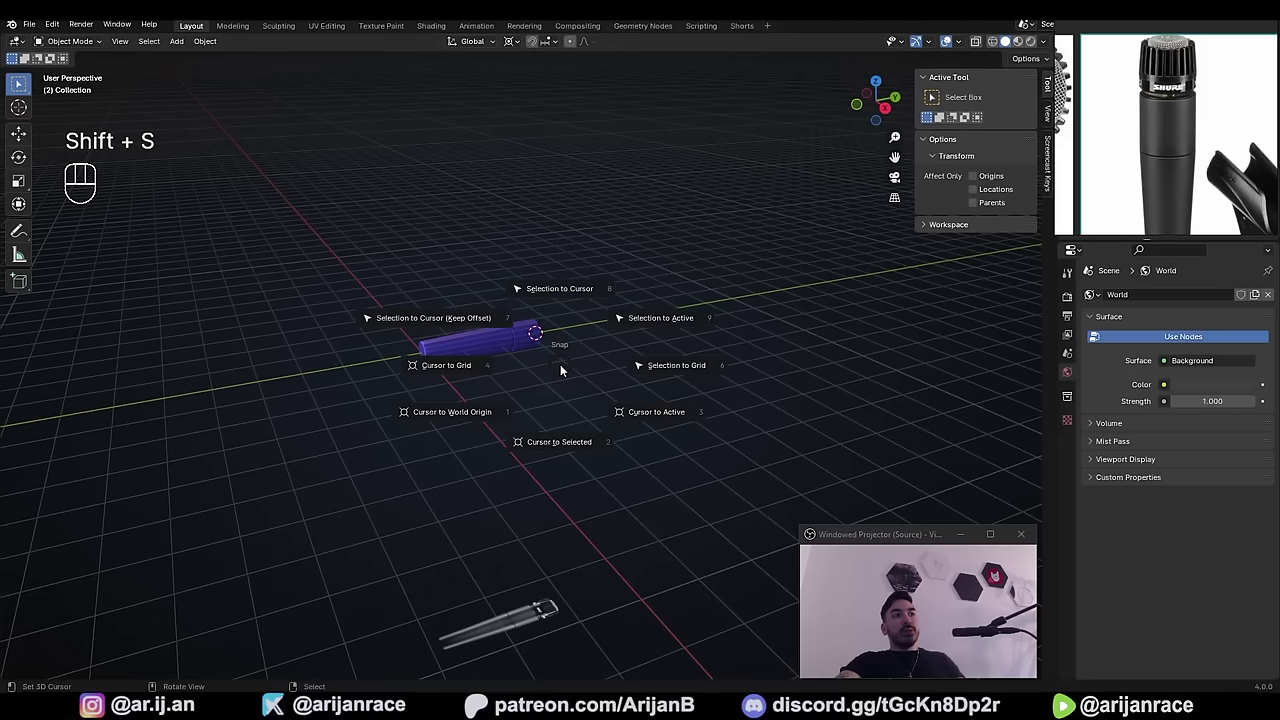
click(457, 413)
scroll(457, 413, up, 2)
click(511, 42)
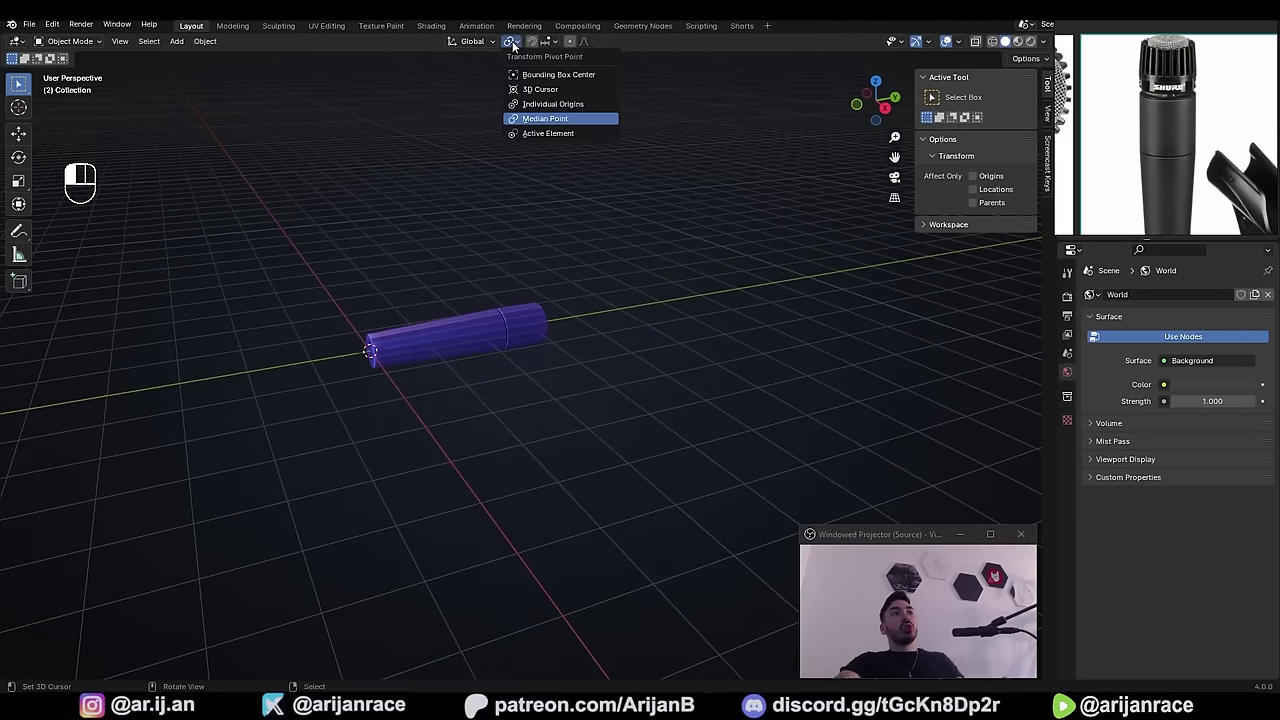
click(537, 92)
scroll(505, 305, down, 3)
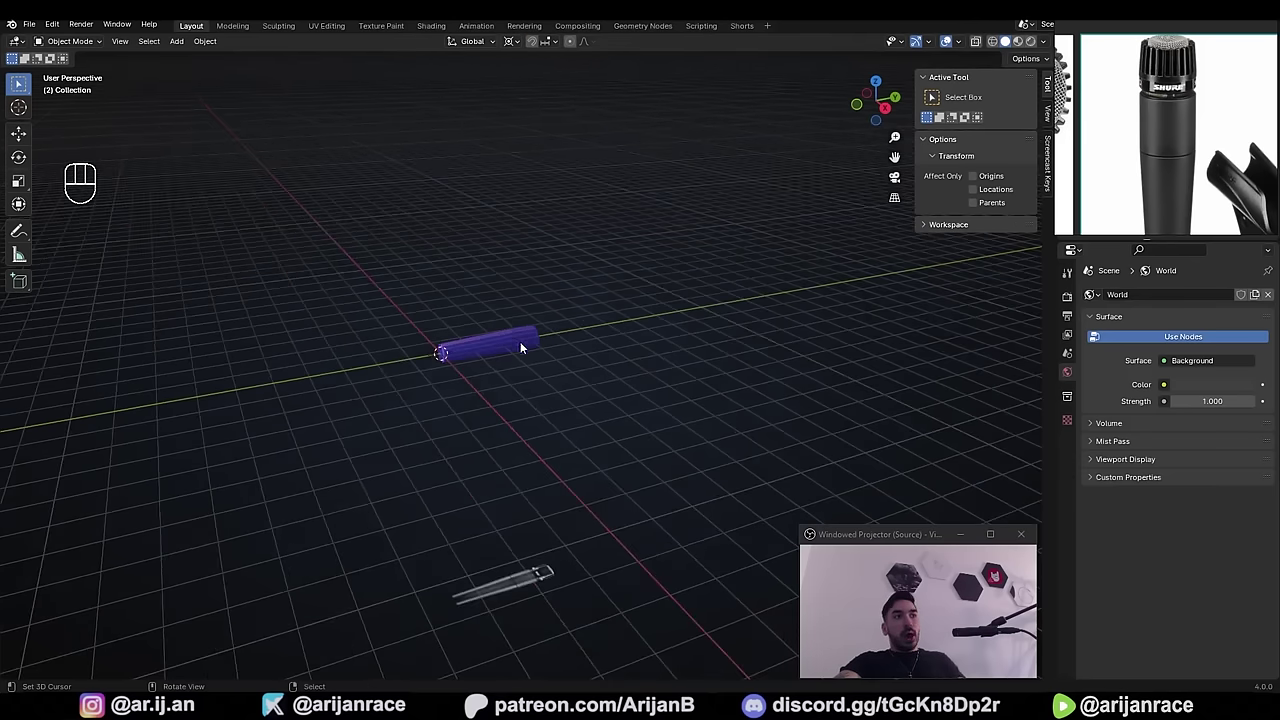
click(520, 570)
key(r)
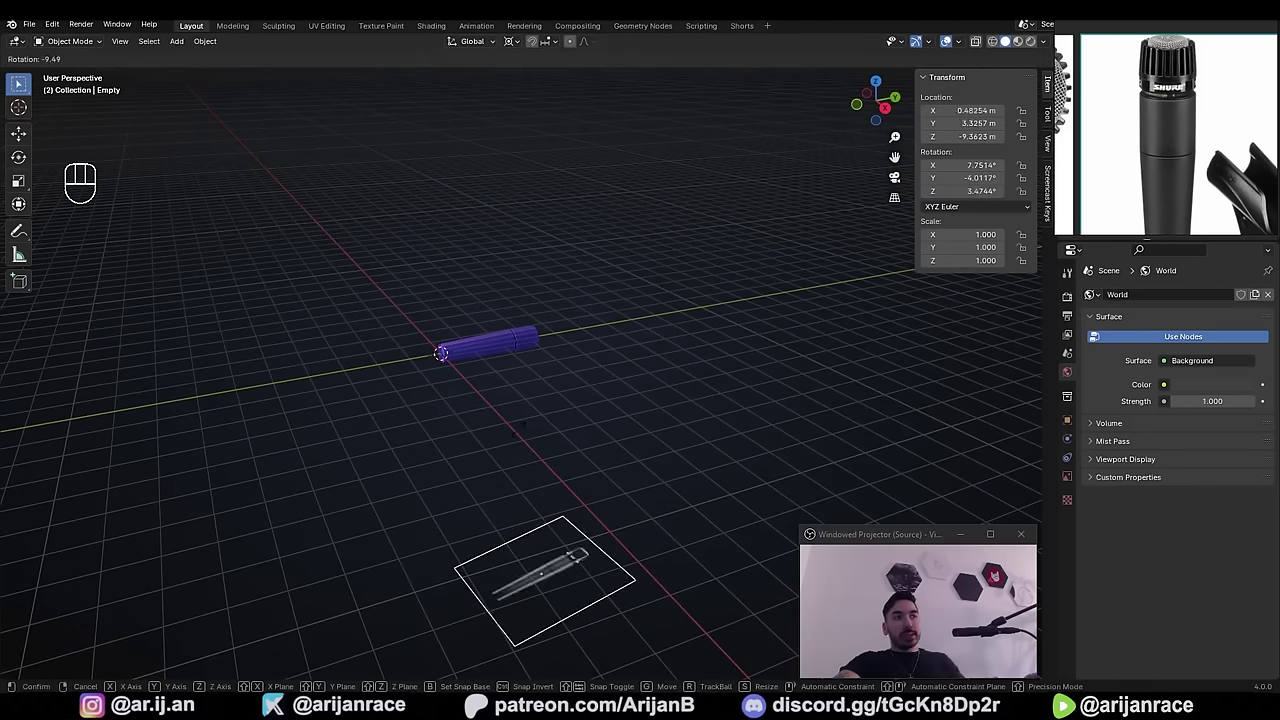
right_click(510, 400)
middle_drag(492, 335, 476, 334)
scroll(476, 334, up, 1)
right_click(478, 334)
key(Tab)
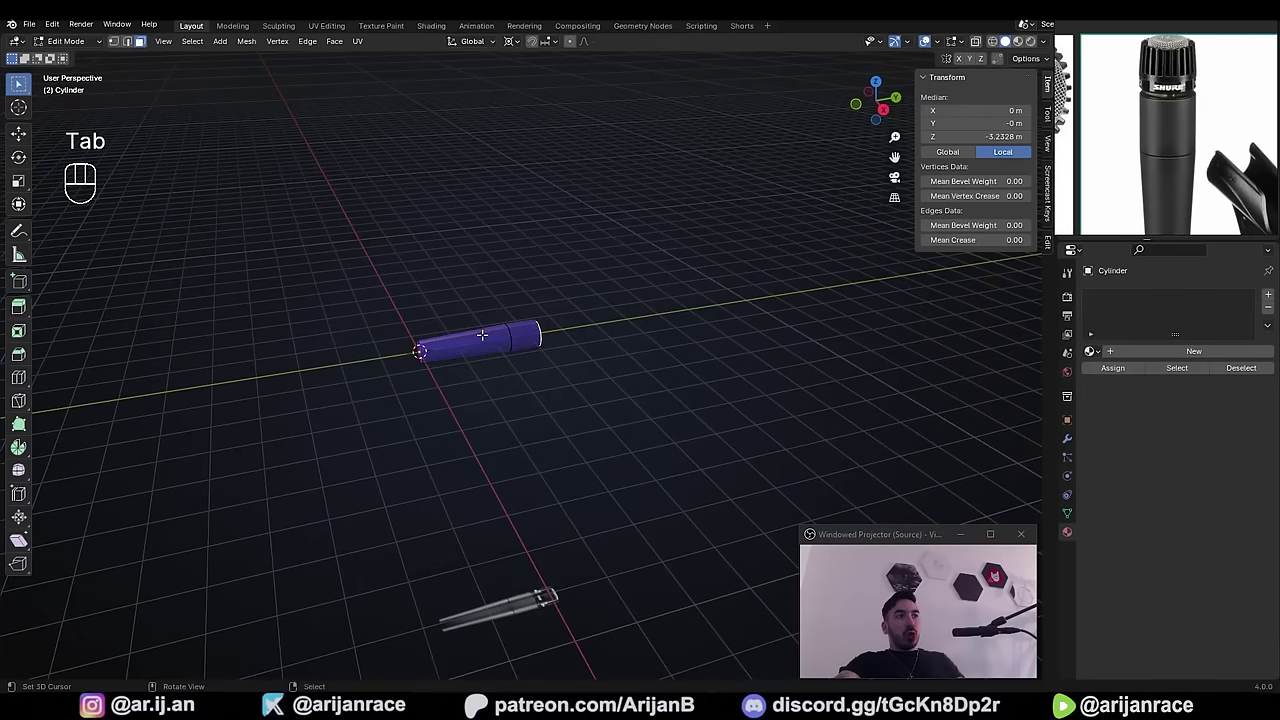
key(Tab)
- Rotate the microphone body and the reference image together 90° about the global X axis around the 3D cursor
scroll(388, 346, down, 3)
key(a)
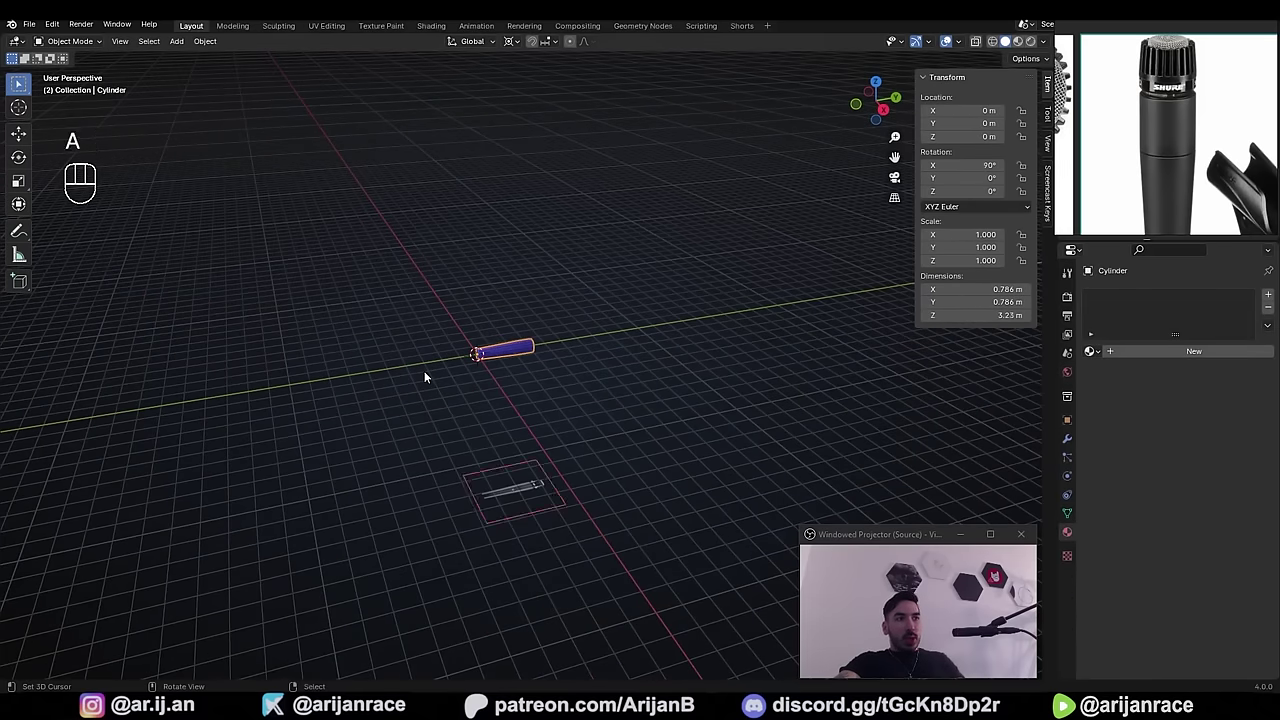
middle_drag(450, 388, 539, 412)
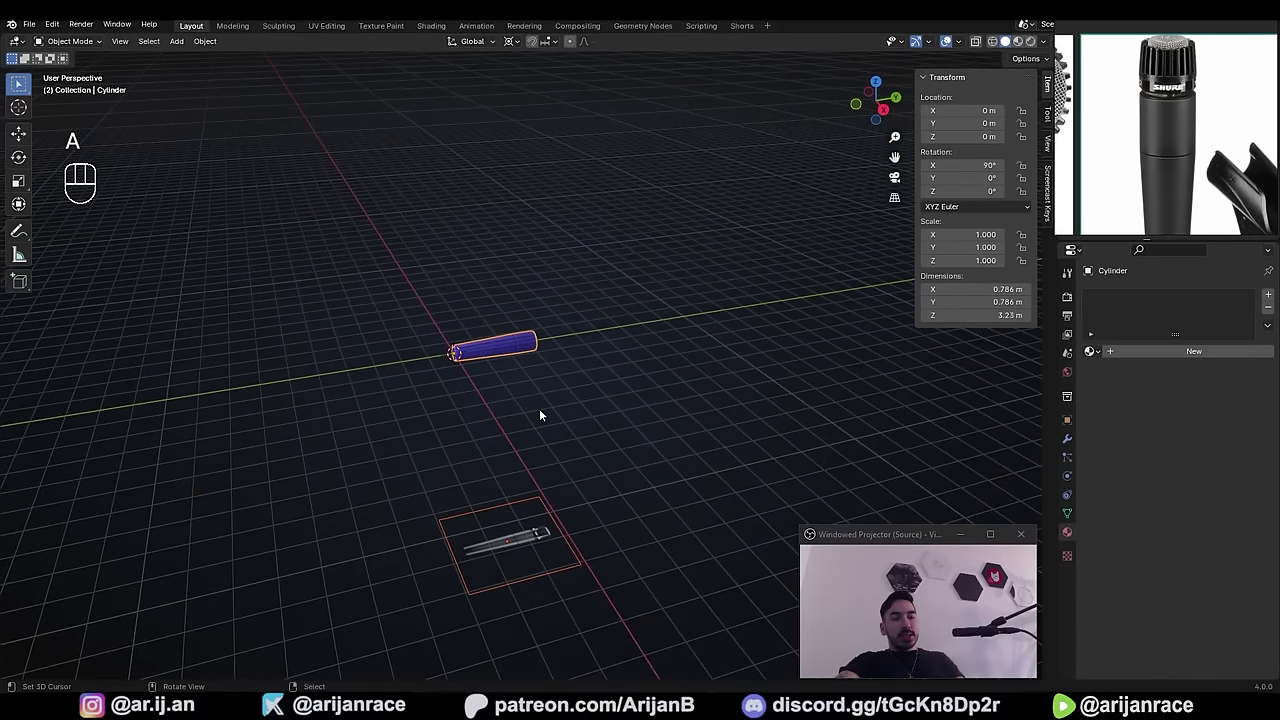
key(r)
key(x)
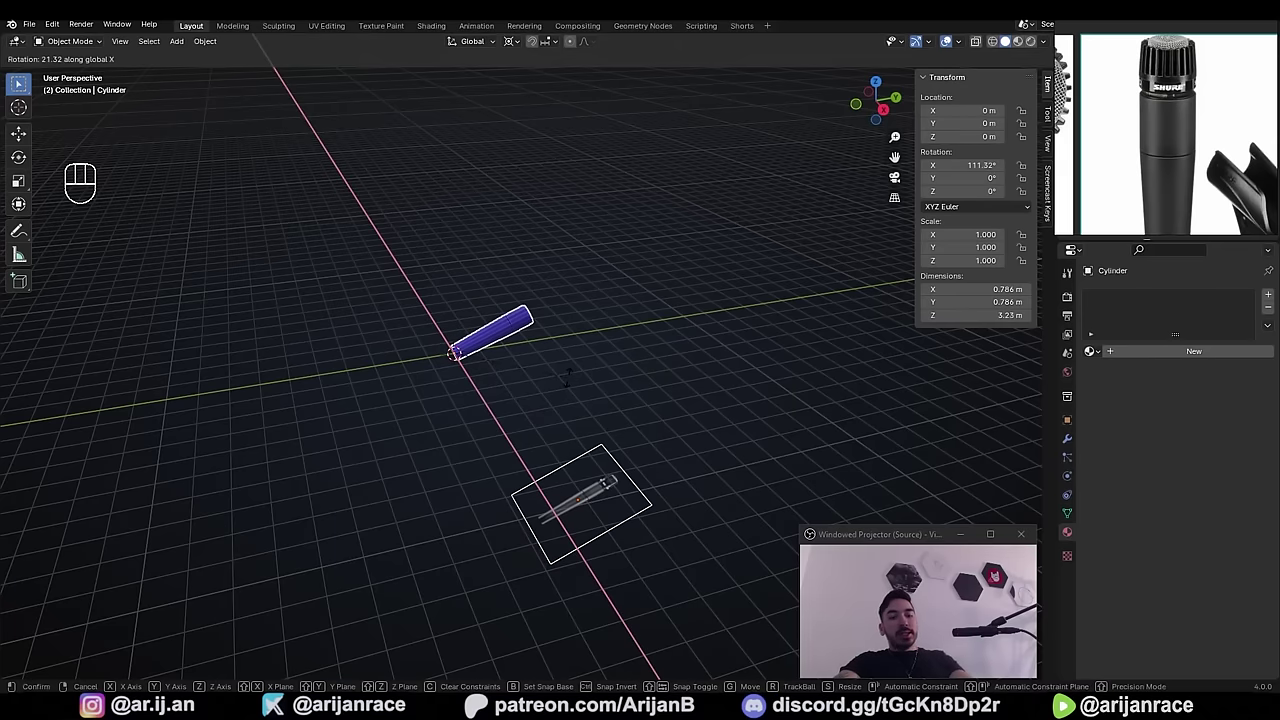
text(90)
key(Return)
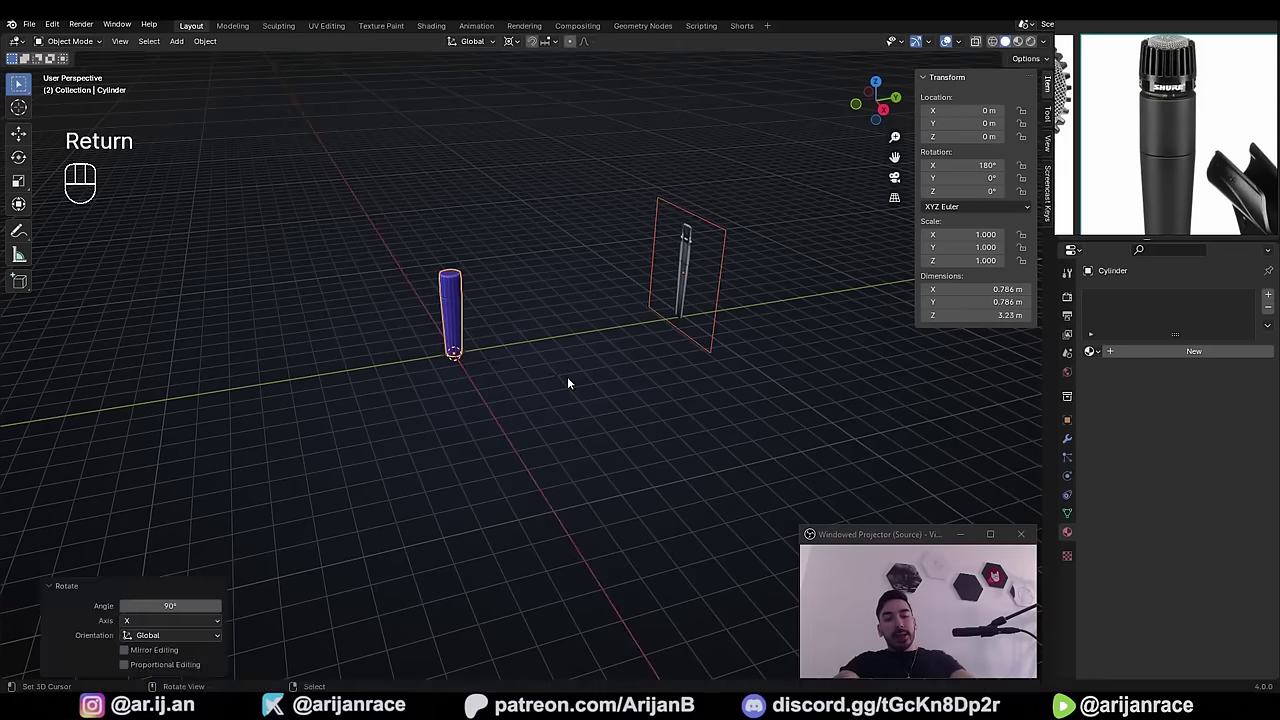
middle_drag(568, 378, 682, 277)
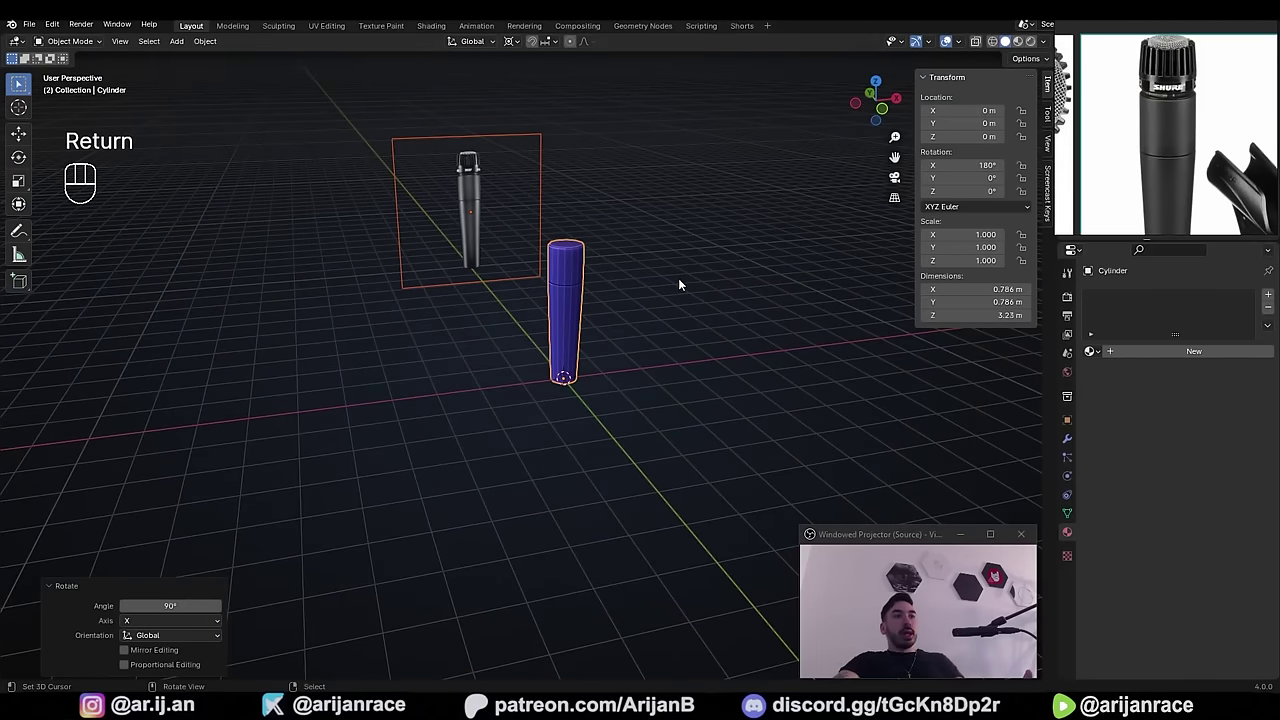
- Try adding a 24-vertex cylinder over the microphone's head in the front view and scaling it to 0.469
key(KP_1)
scroll(678, 285, up, 5)
key(shift+a)
mouse_move(451, 417)
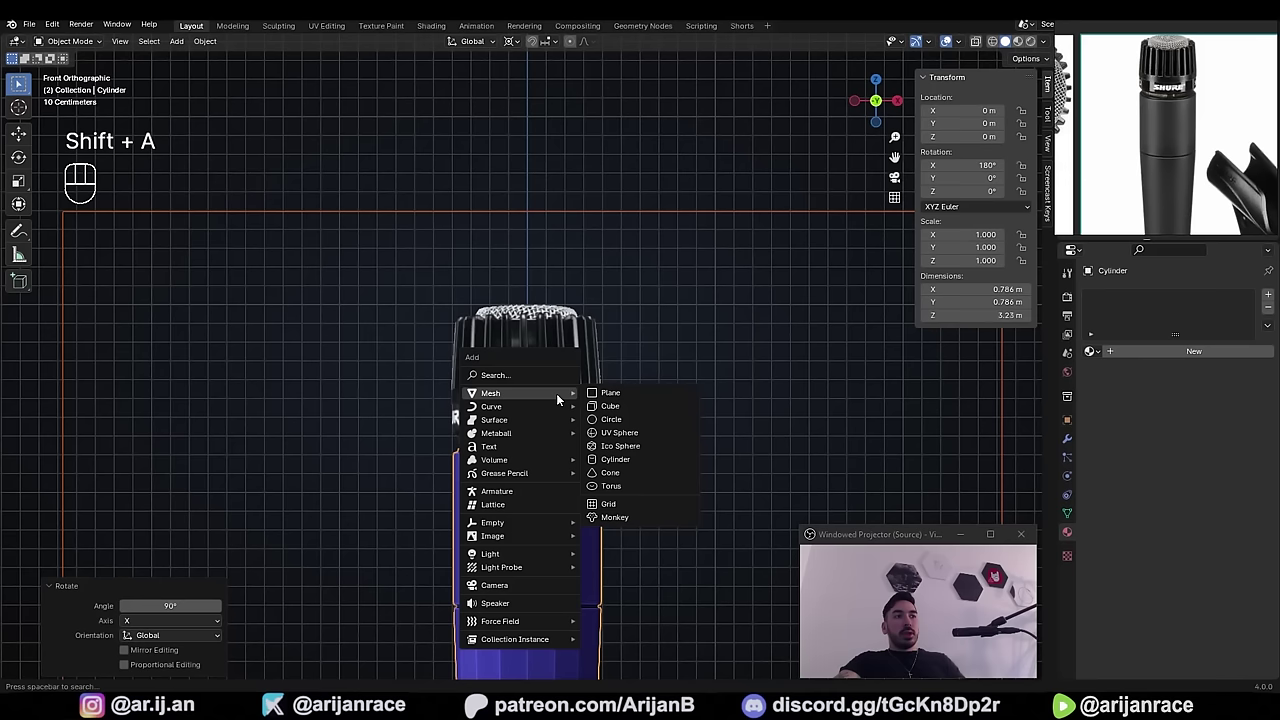
click(622, 460)
key(s)
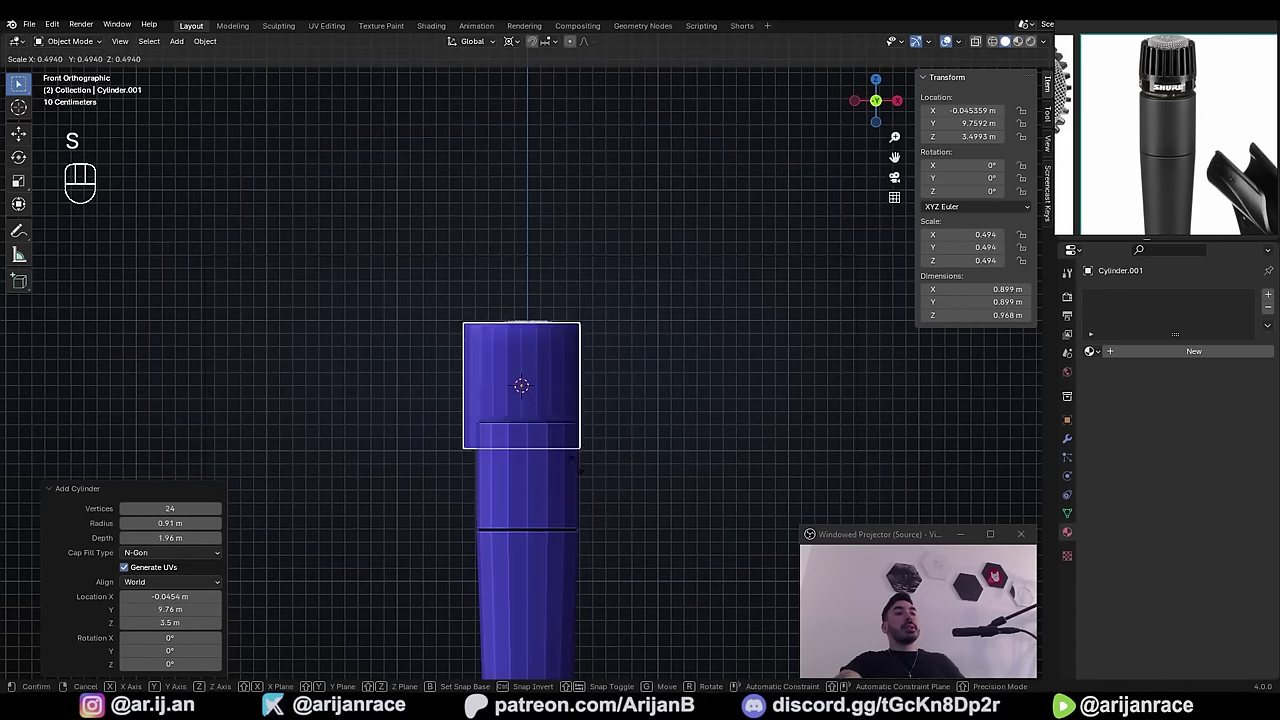
click(570, 460)
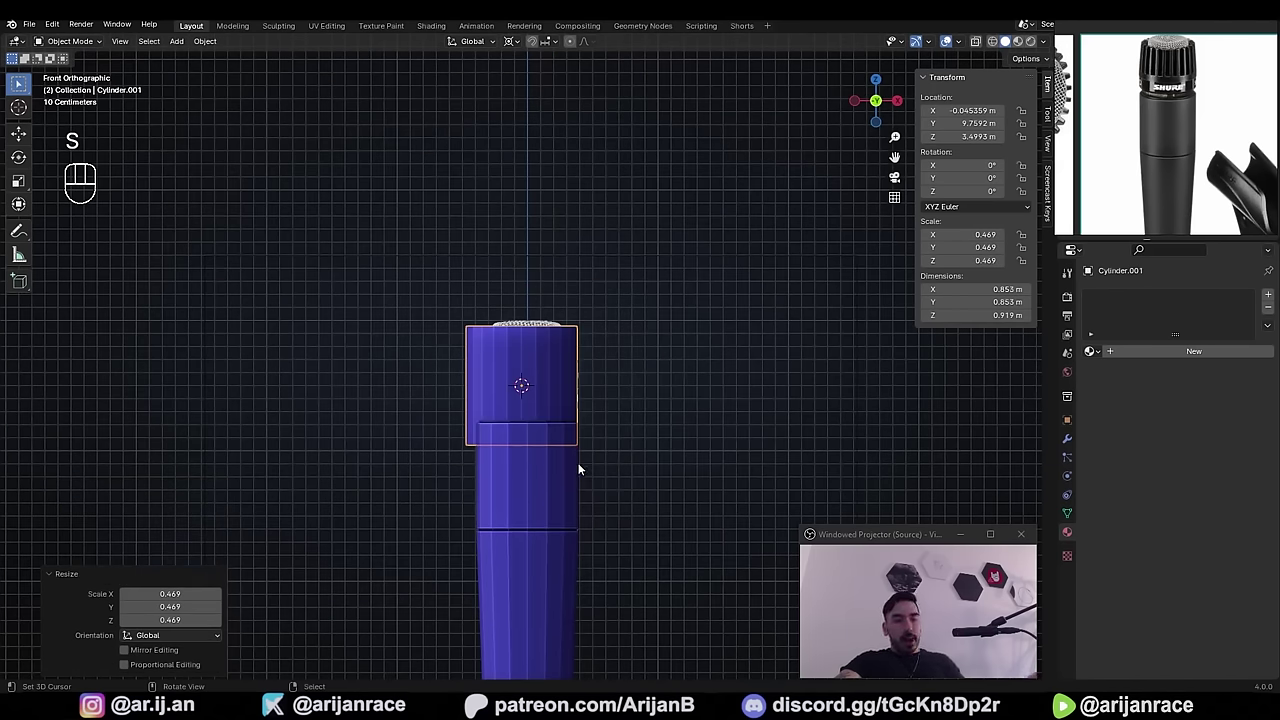
- Snap the 3D cursor to the selected end face on top of the microphone body in Edit Mode
middle_drag(530, 345, 511, 366)
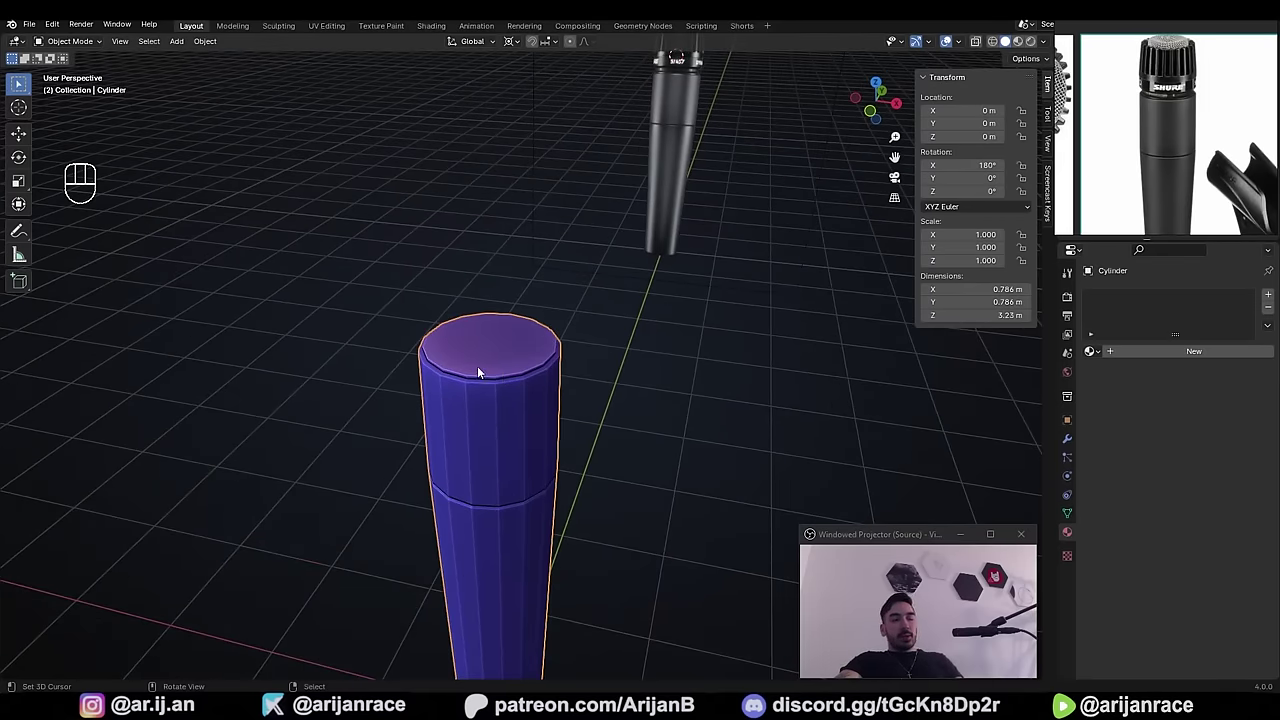
key(Tab)
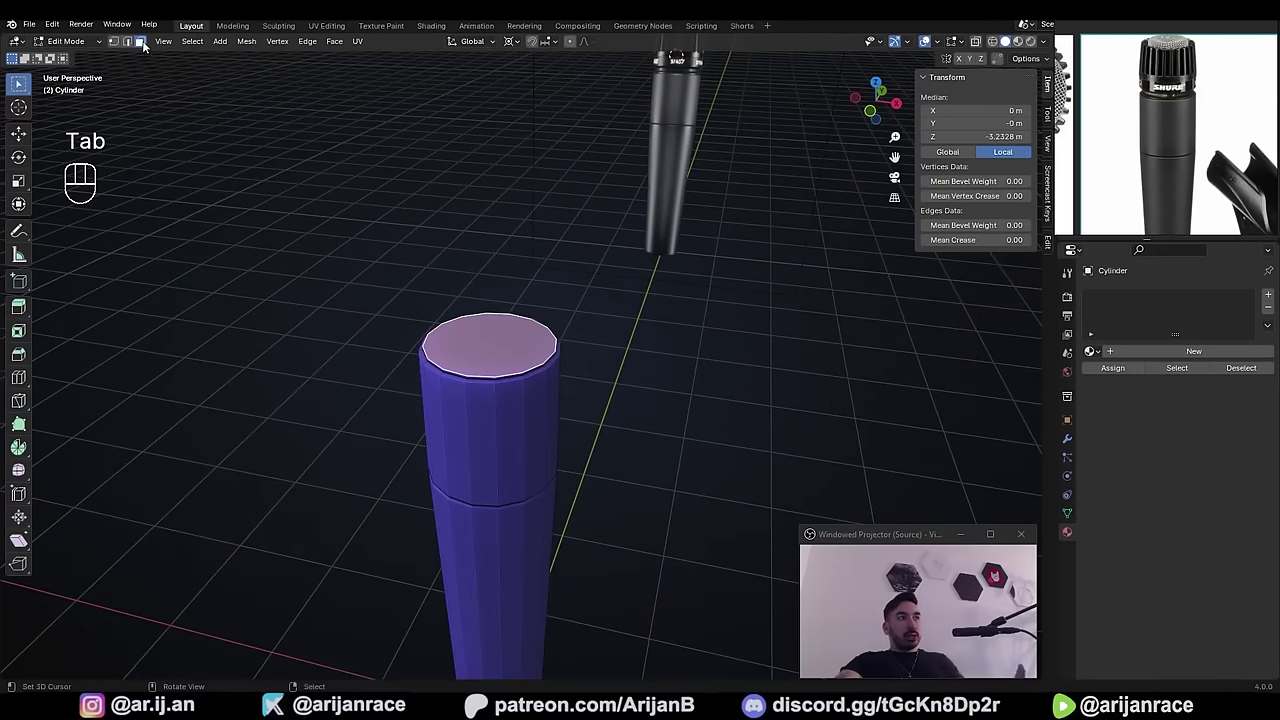
scroll(343, 278, up, 3)
key(g)
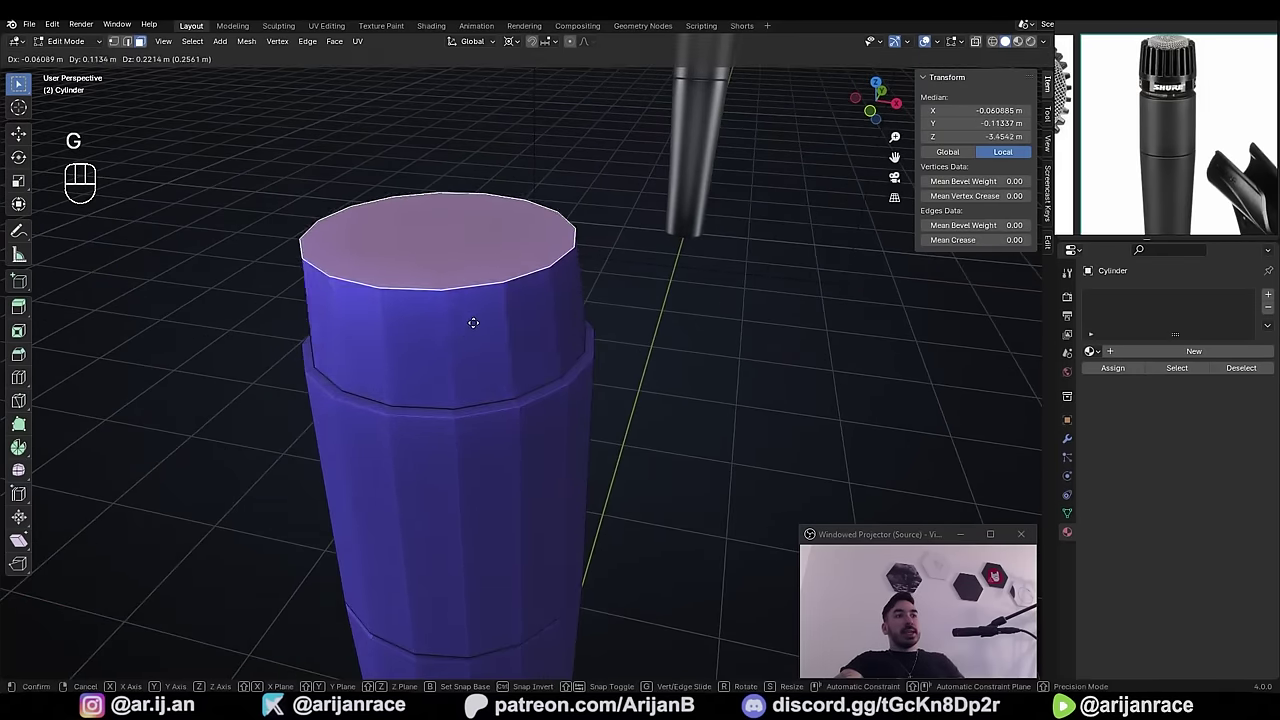
right_click(476, 318)
key(shift+s)
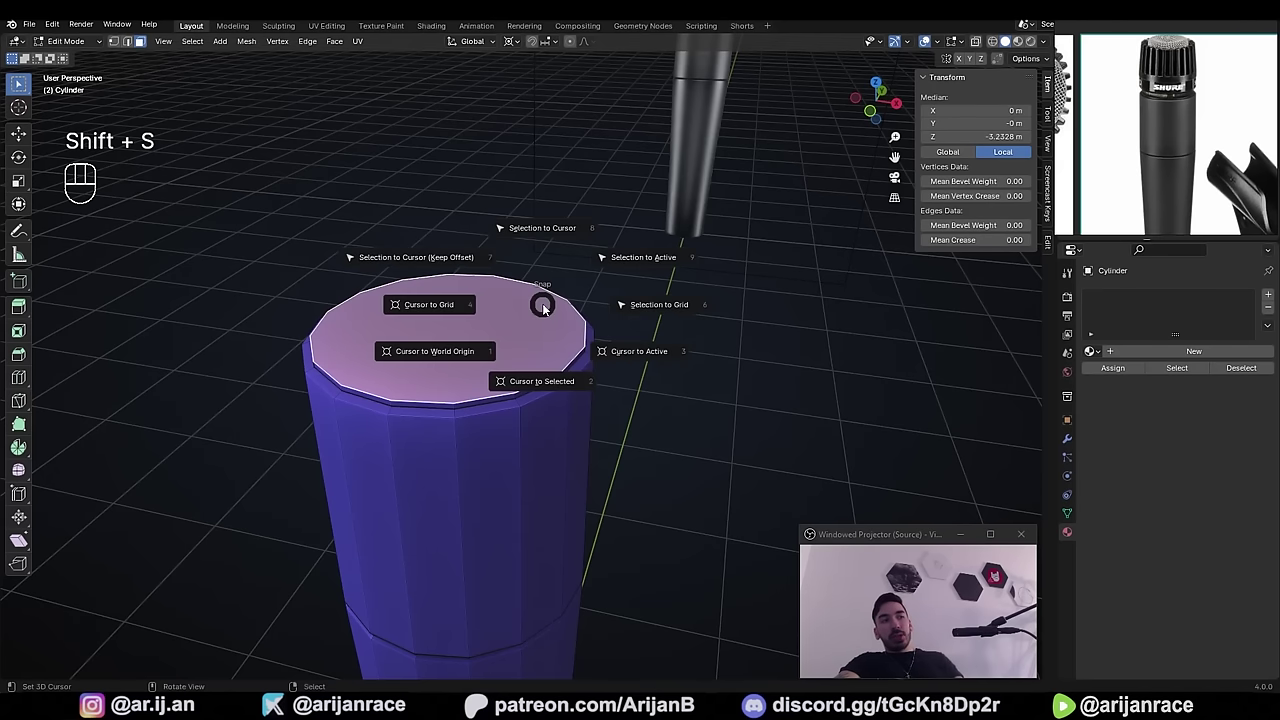
click(539, 389)
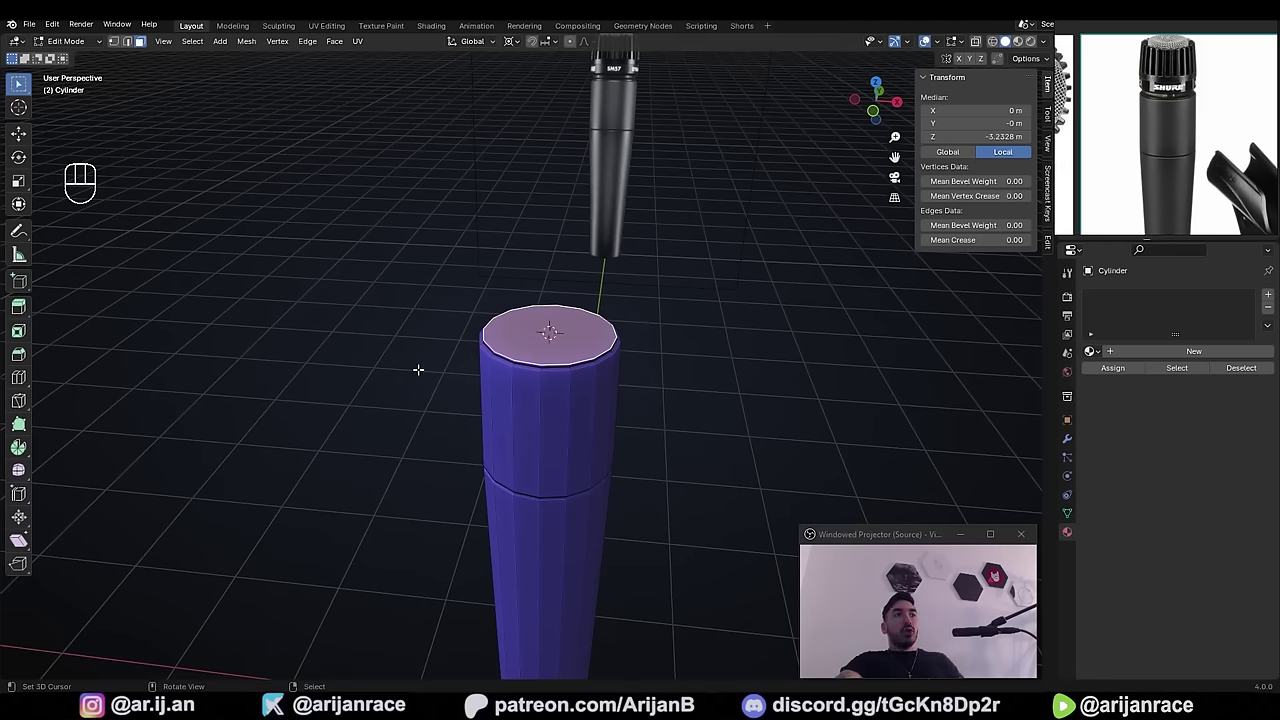
scroll(418, 370, down, 4)
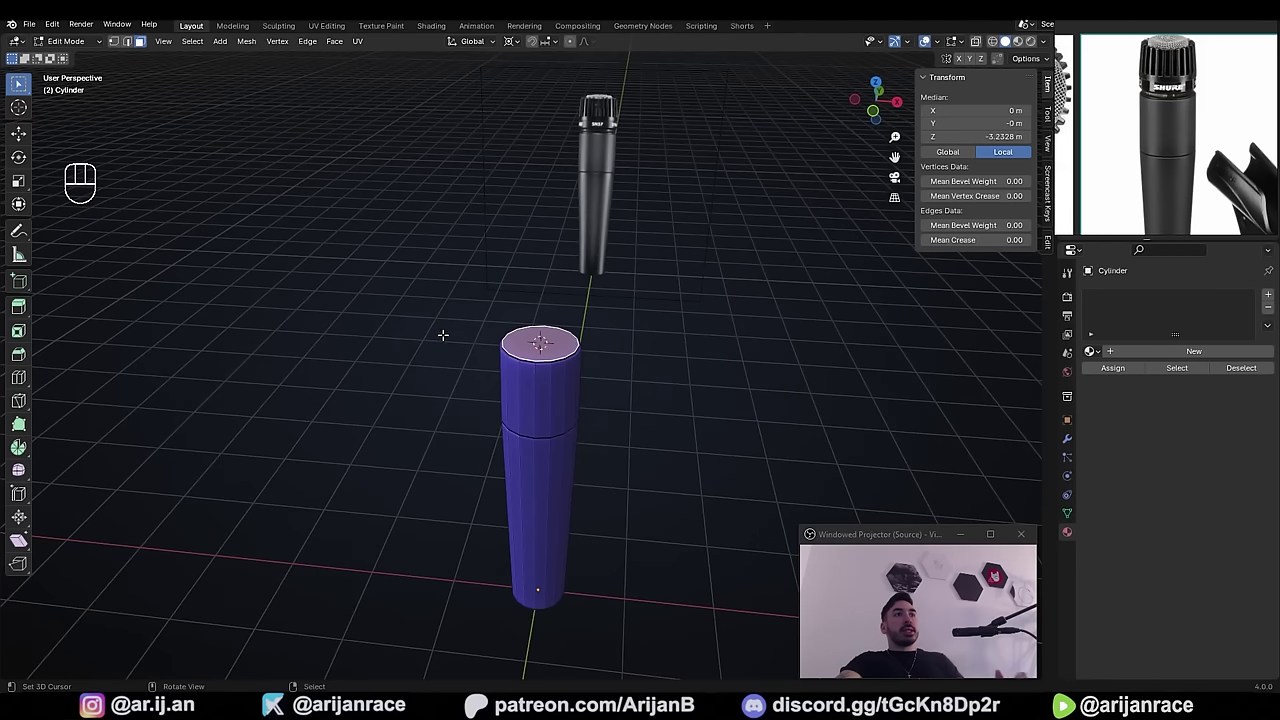
middle_drag(429, 306, 467, 311)
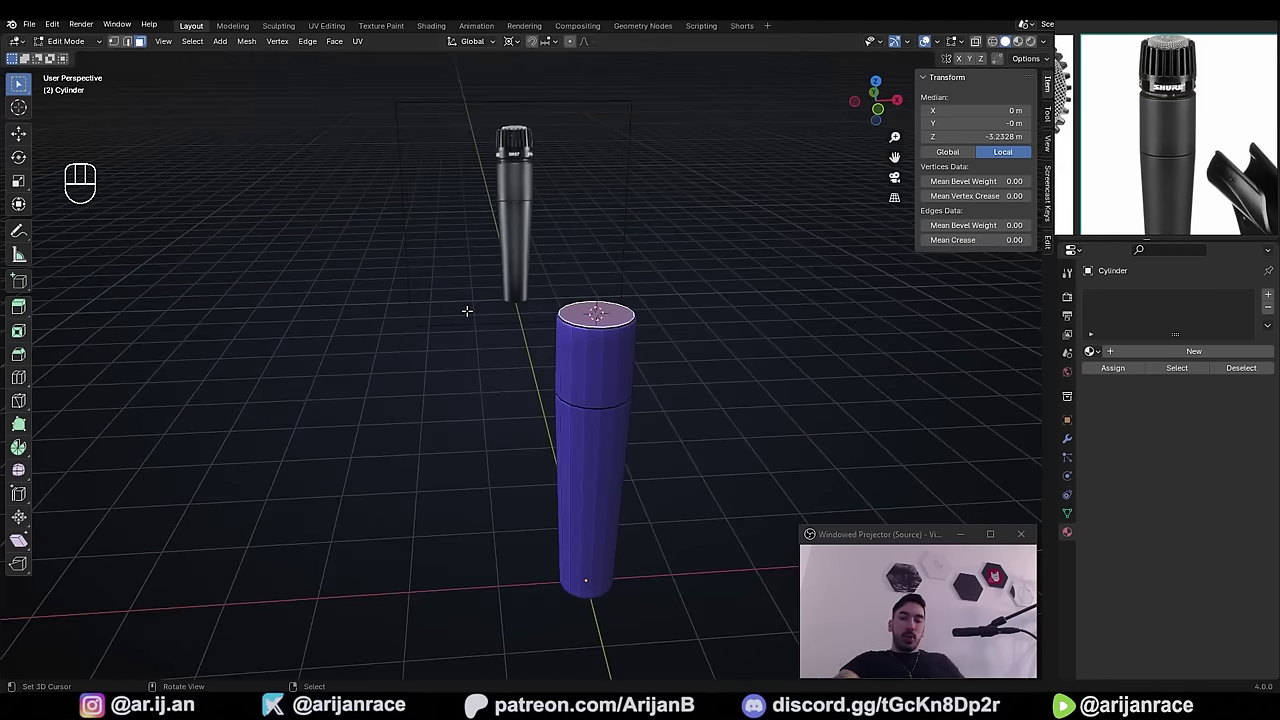
key(KP_1)
scroll(444, 383, up, 5)
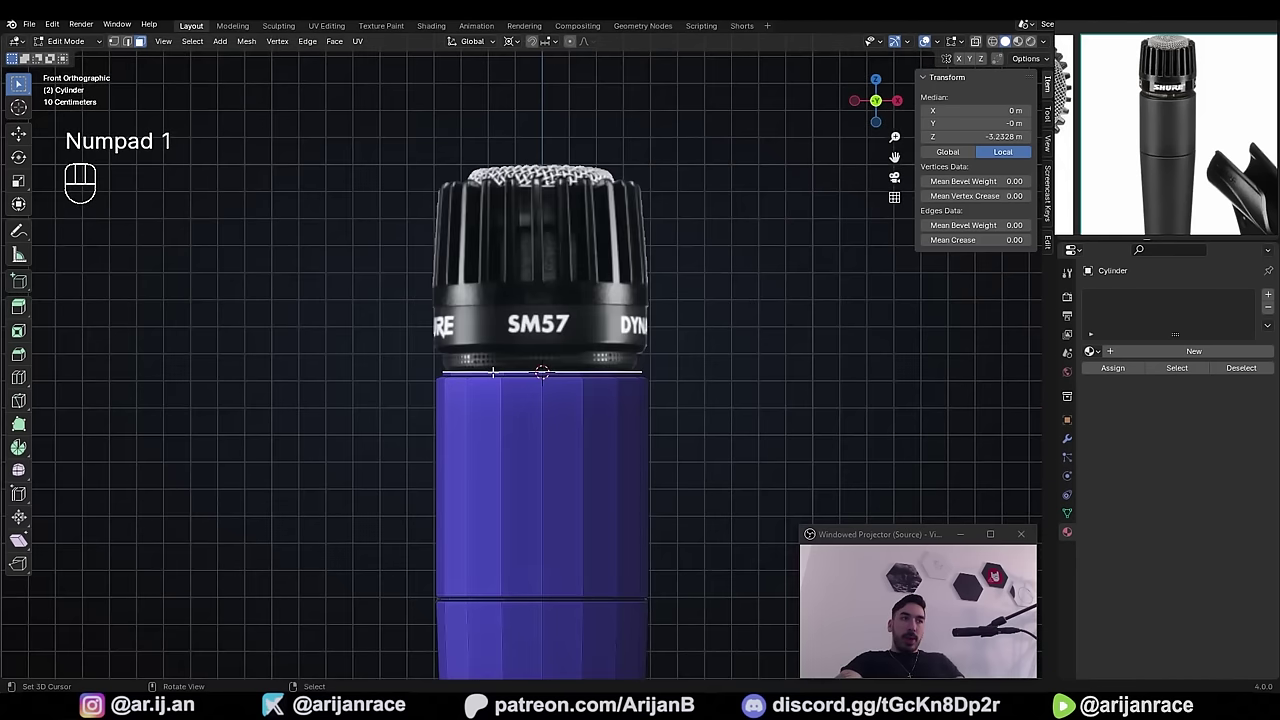
- Add a separate 32-vertex cylinder at the 3D cursor on top of the microphone body in Object Mode
key(Tab)
scroll(497, 368, up, 3)
key(shift+a)
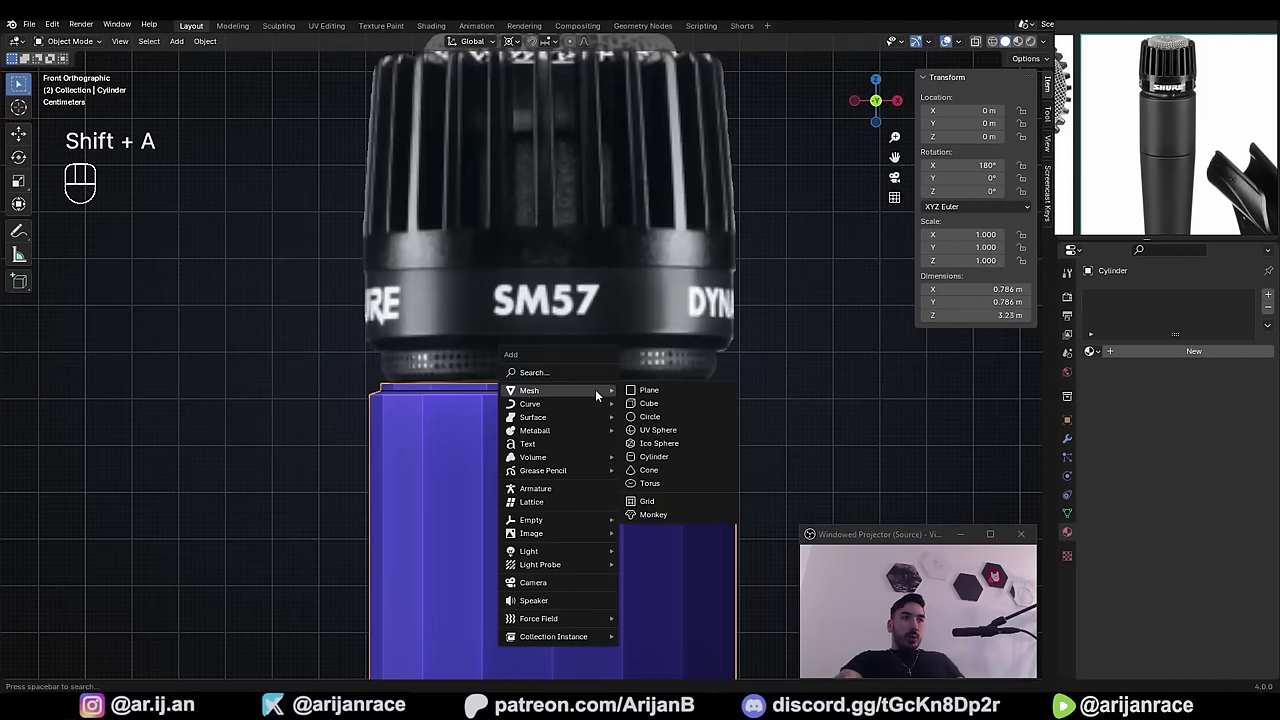
click(654, 456)
click(170, 509)
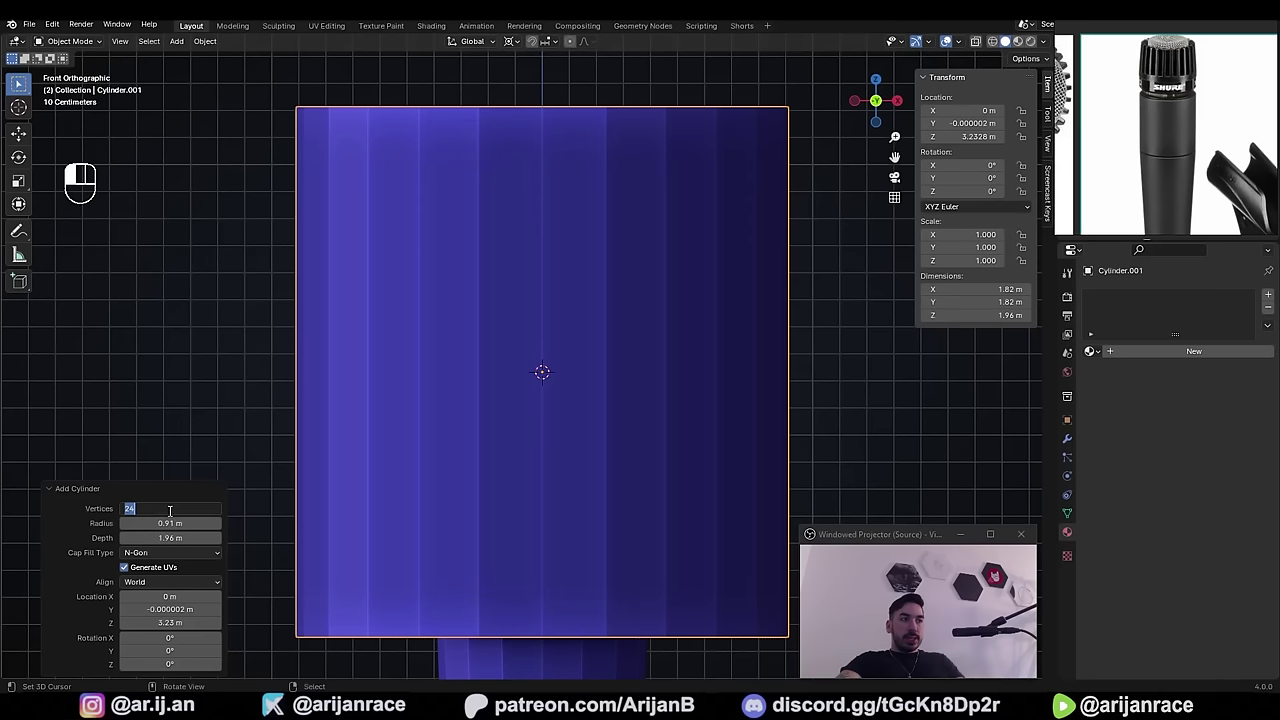
text(32)
key(Return)
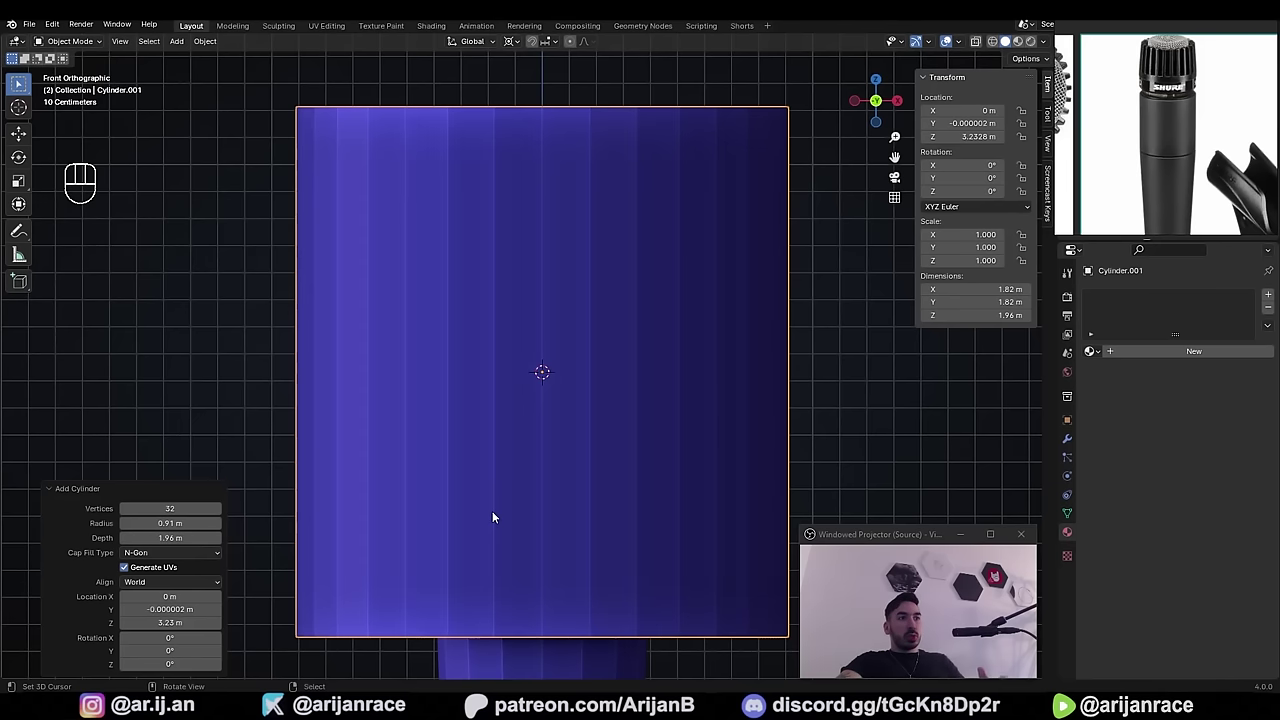
- Scale the new cylinder's mesh to 0.400 in Edit Mode with wireframe shading, approximating the neck's width in the reference image
scroll(602, 174, down, 4)
scroll(510, 301, up, 2)
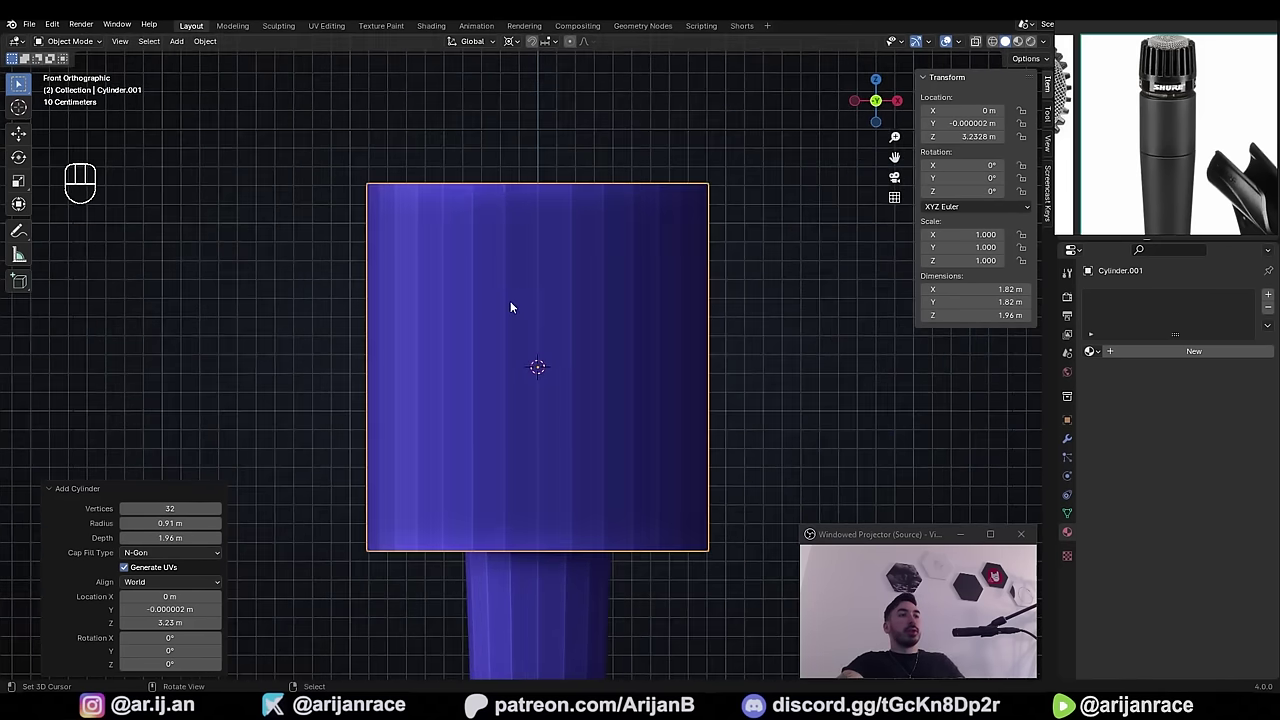
scroll(521, 362, up, 2)
key(Tab)
key(z)
click(533, 349)
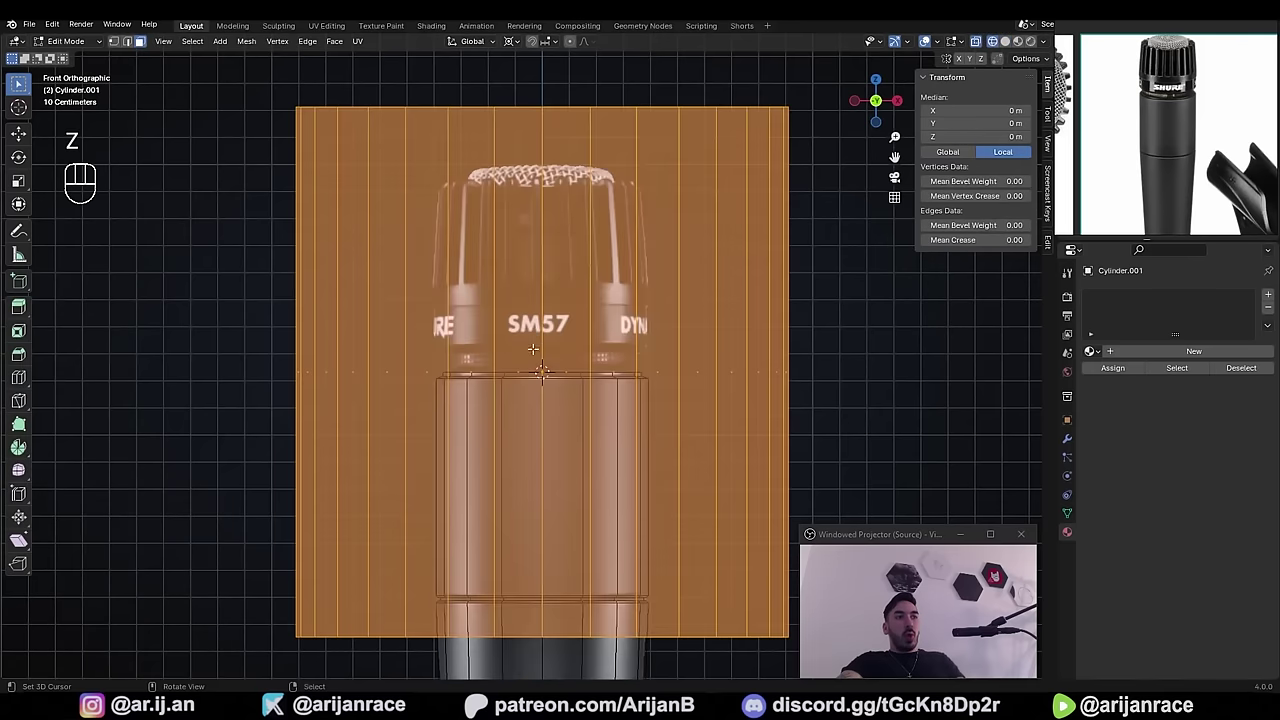
key(s)
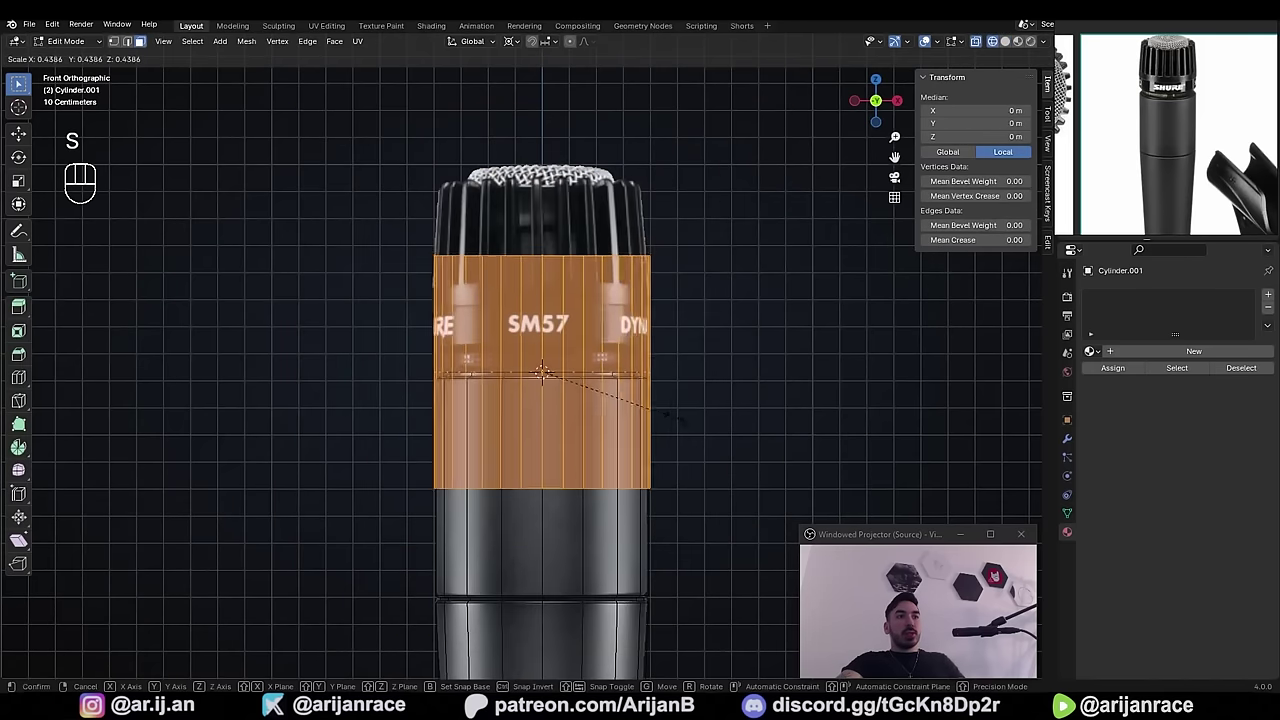
click(667, 412)
- Fine-tune the cylinder's width to the neck in the reference by scaling it to 1.010
scroll(670, 408, up, 5)
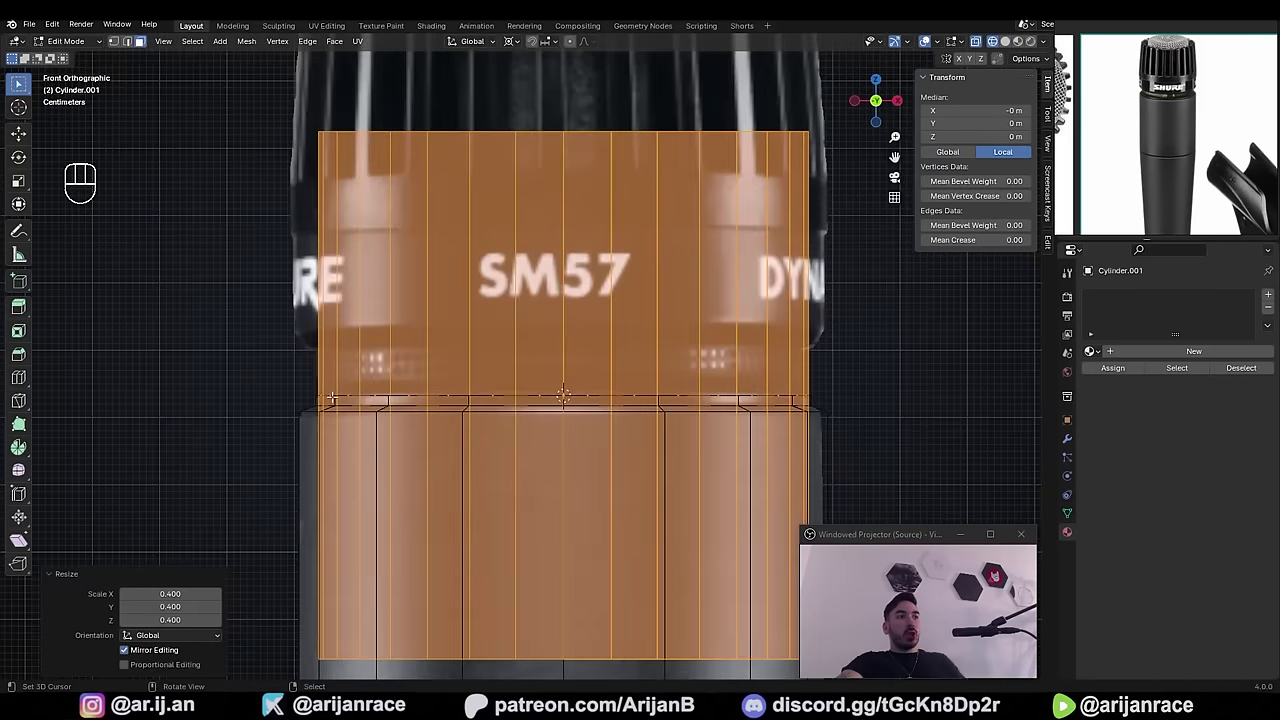
scroll(489, 397, down, 2)
shift+middle_drag(632, 416, 734, 422)
scroll(734, 422, up, 5)
key(s)
click(449, 438)
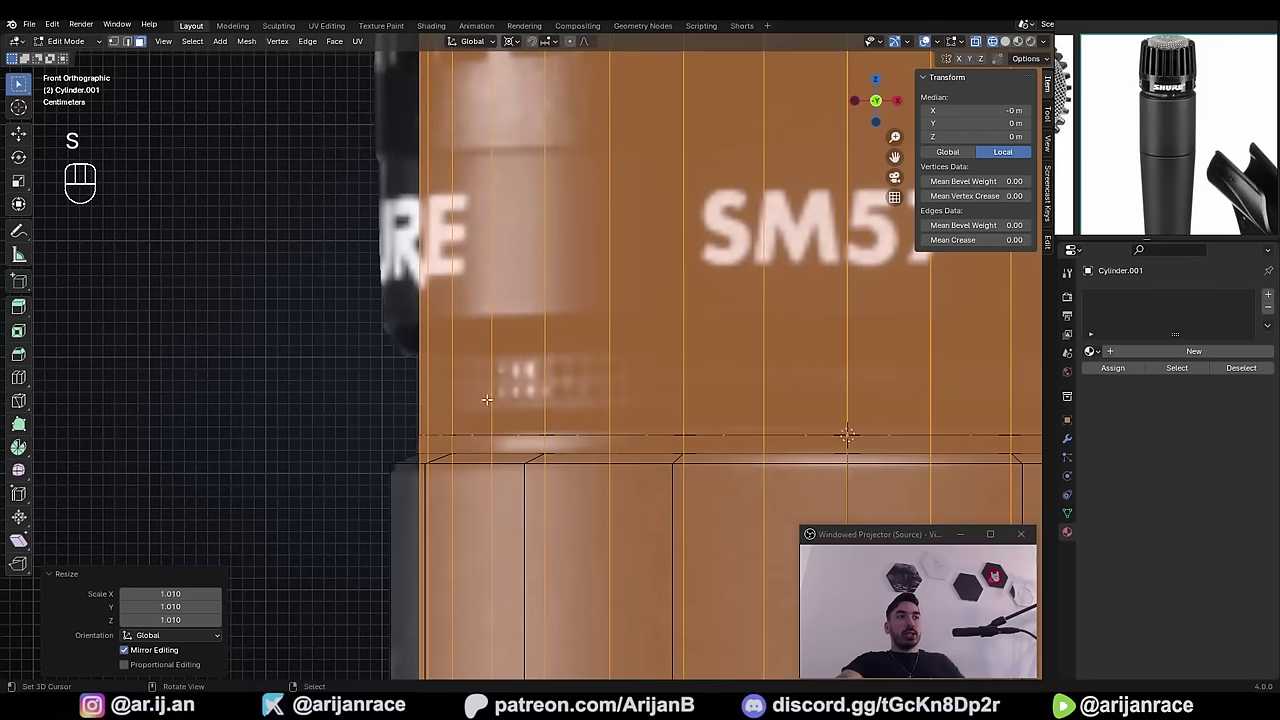
scroll(449, 438, down, 3)
shift+middle_drag(832, 380, 646, 377)
scroll(478, 262, down, 4)
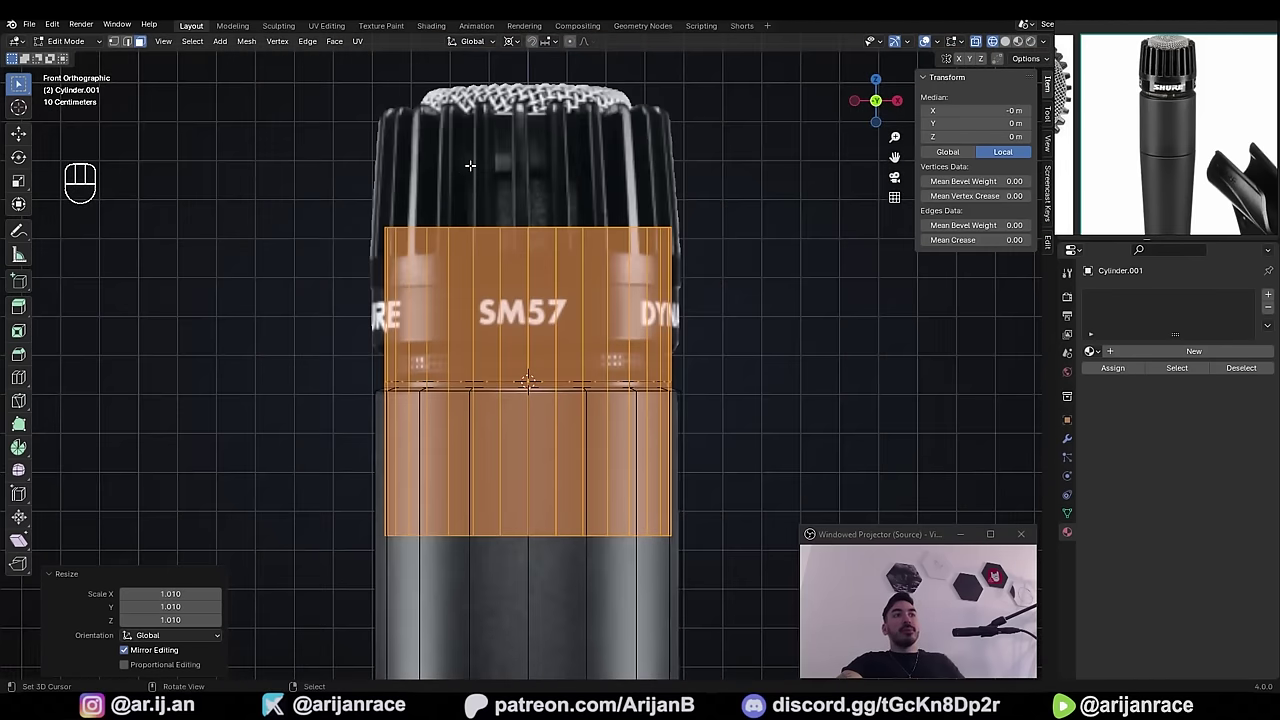
scroll(476, 252, down, 2)
- Lower the cylinder's top face along Z by about 0.32 m to the underside of the SM57 head section
scroll(475, 385, up, 5)
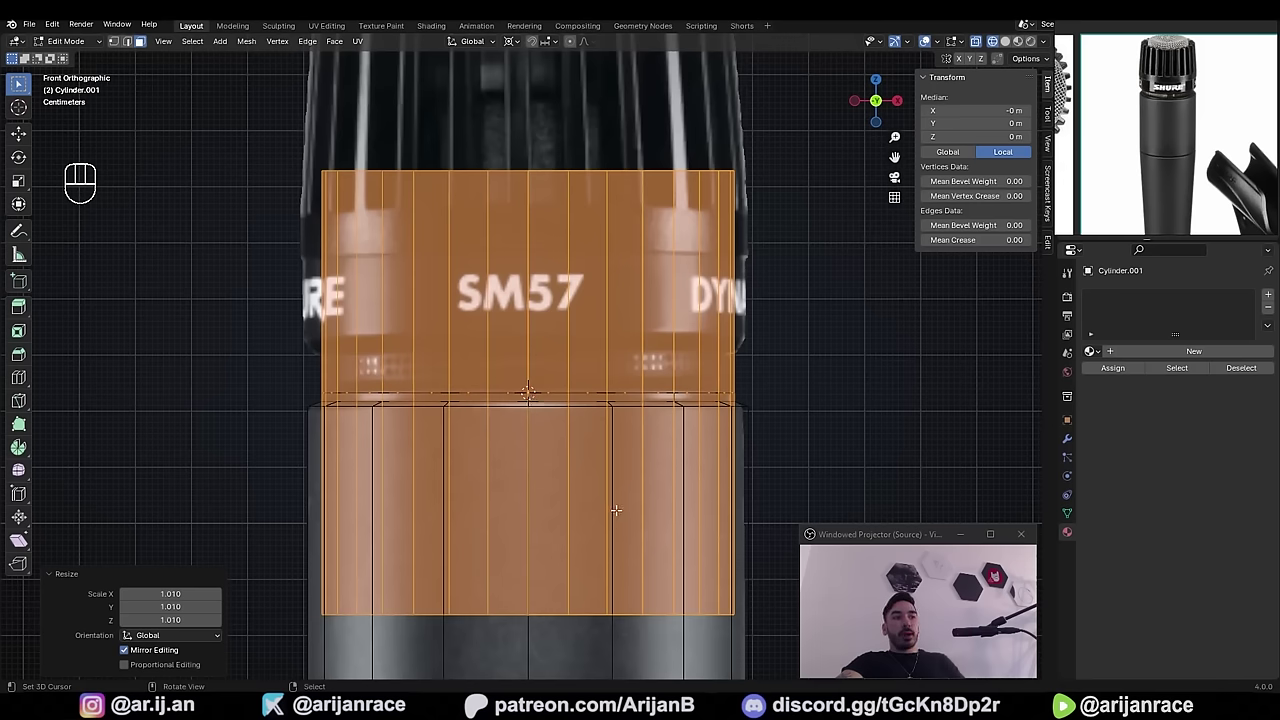
alt+click(510, 172)
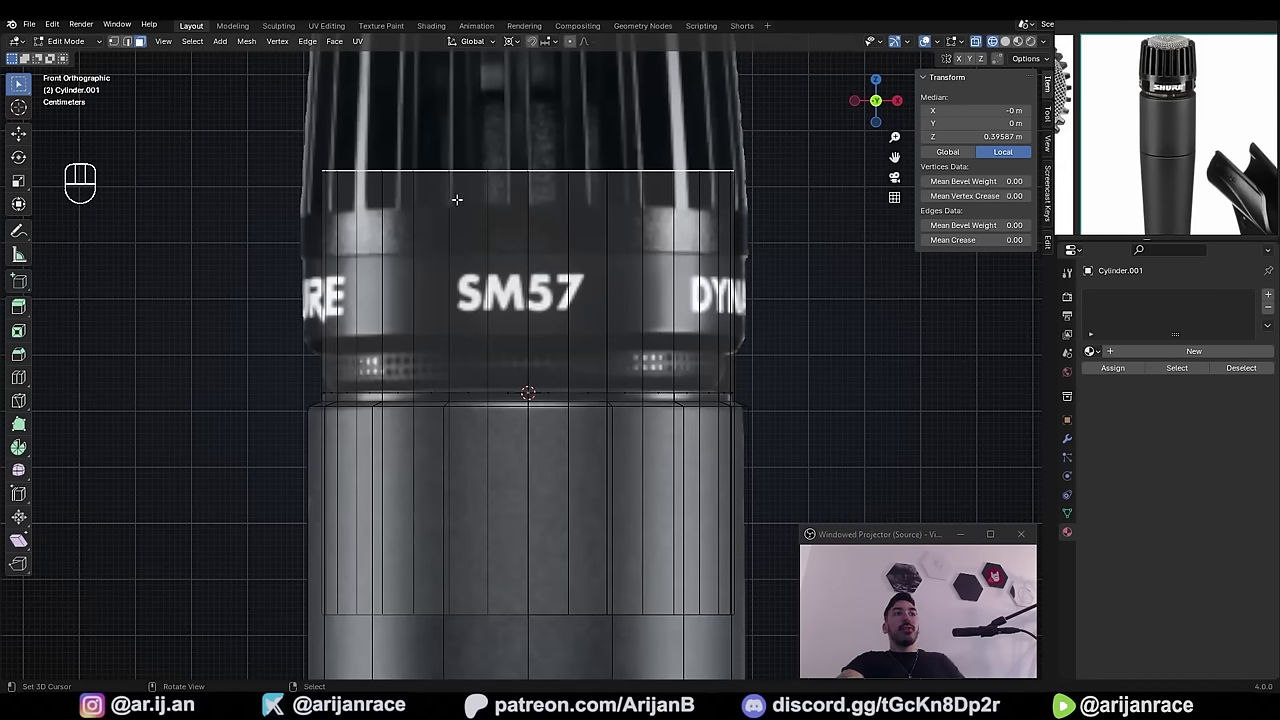
key(g)
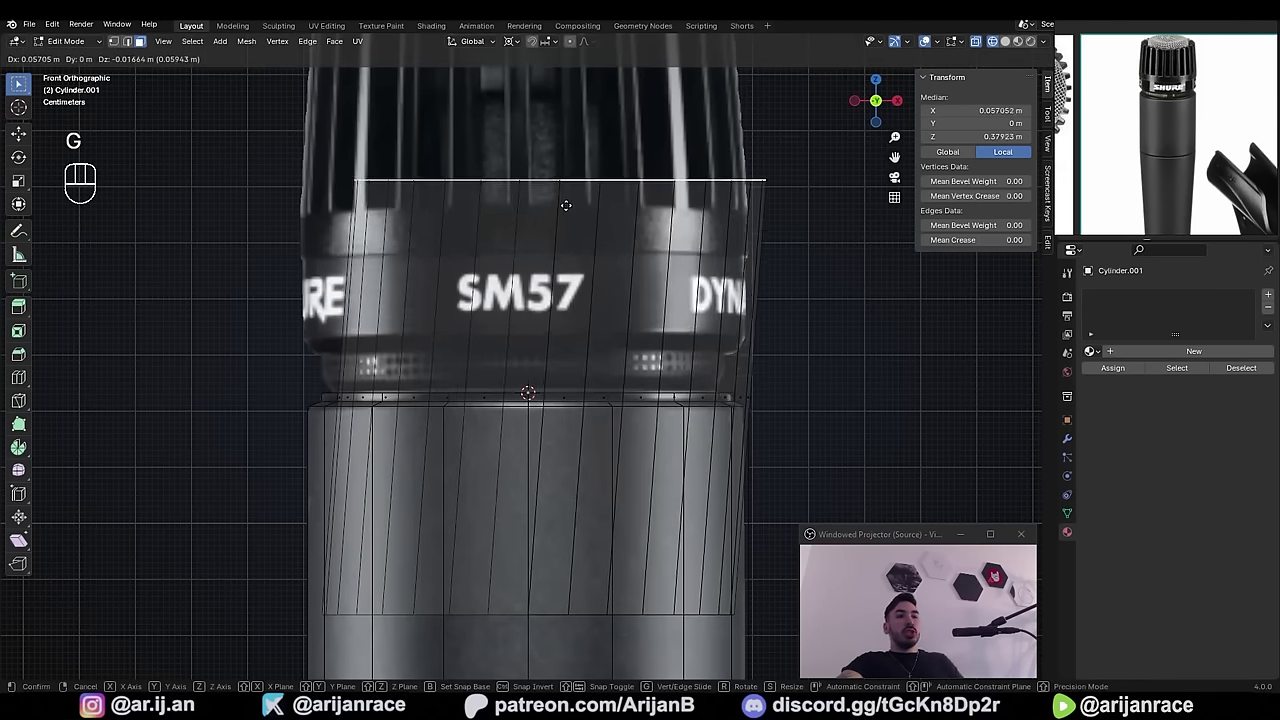
key(z)
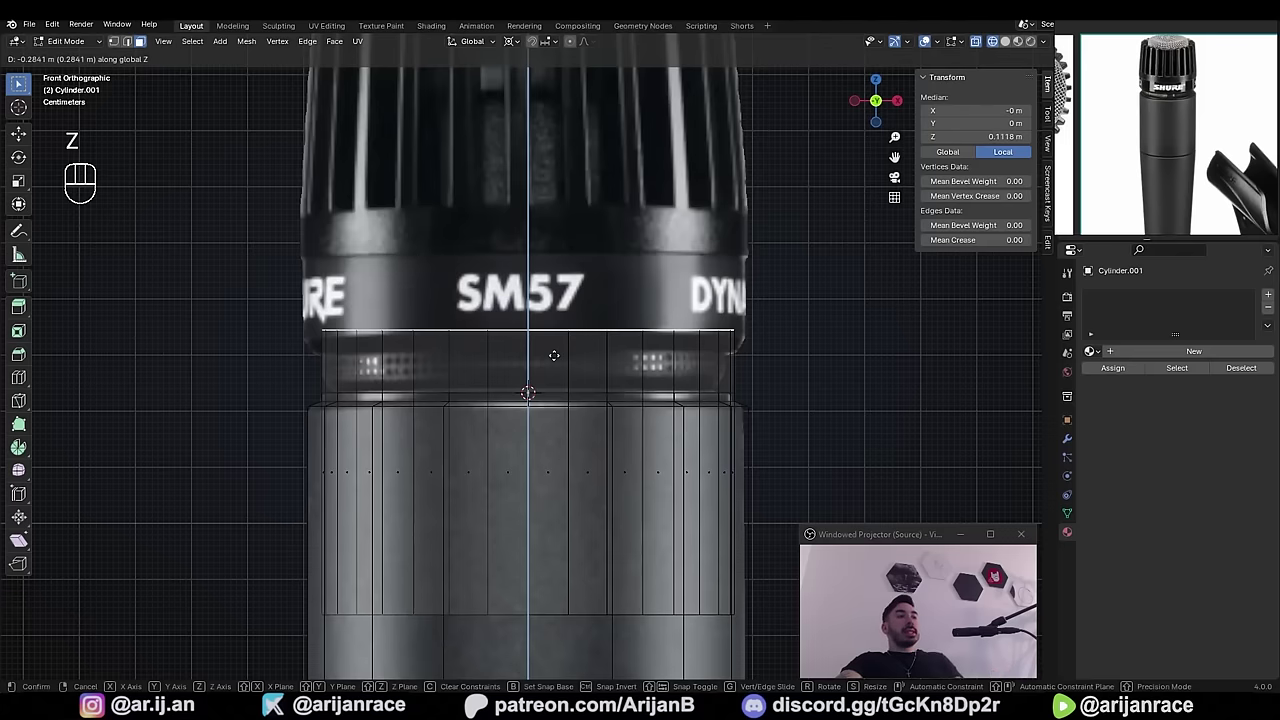
click(557, 375)
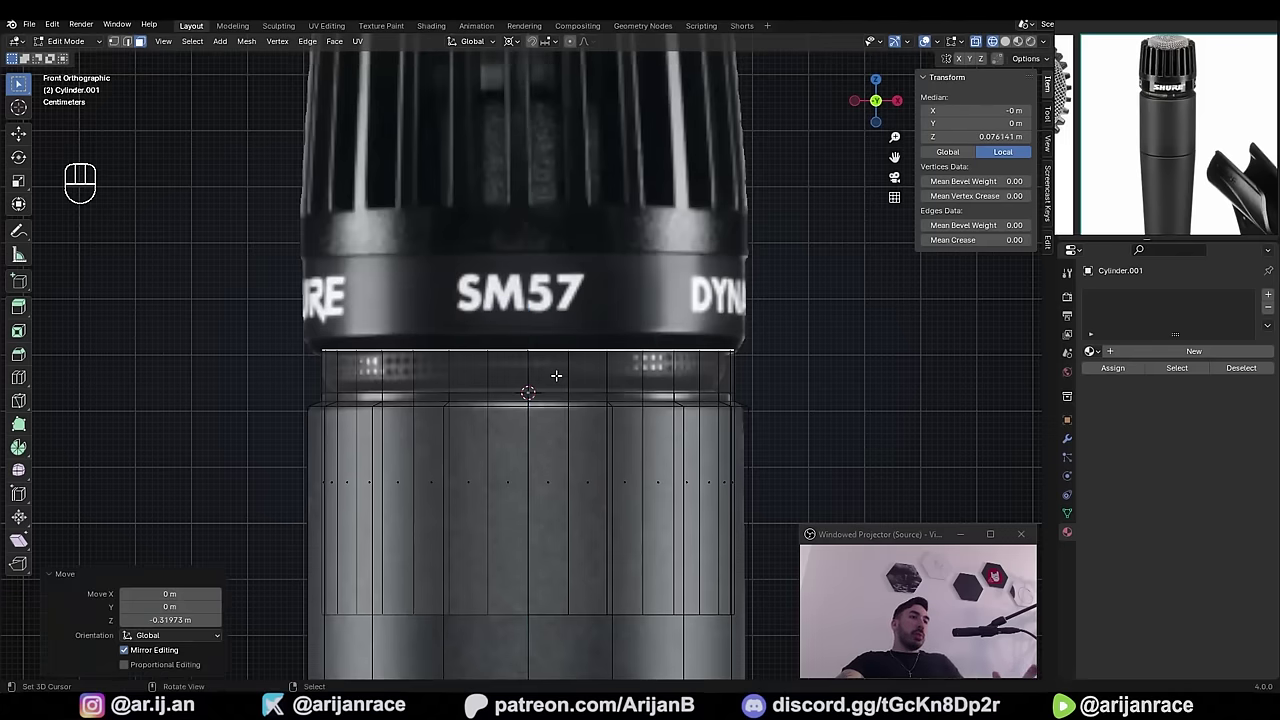
- Raise the cylinder's bottom face along Z by about 0.424 m to the lower edge of the neck's perforated band
alt+click(529, 613)
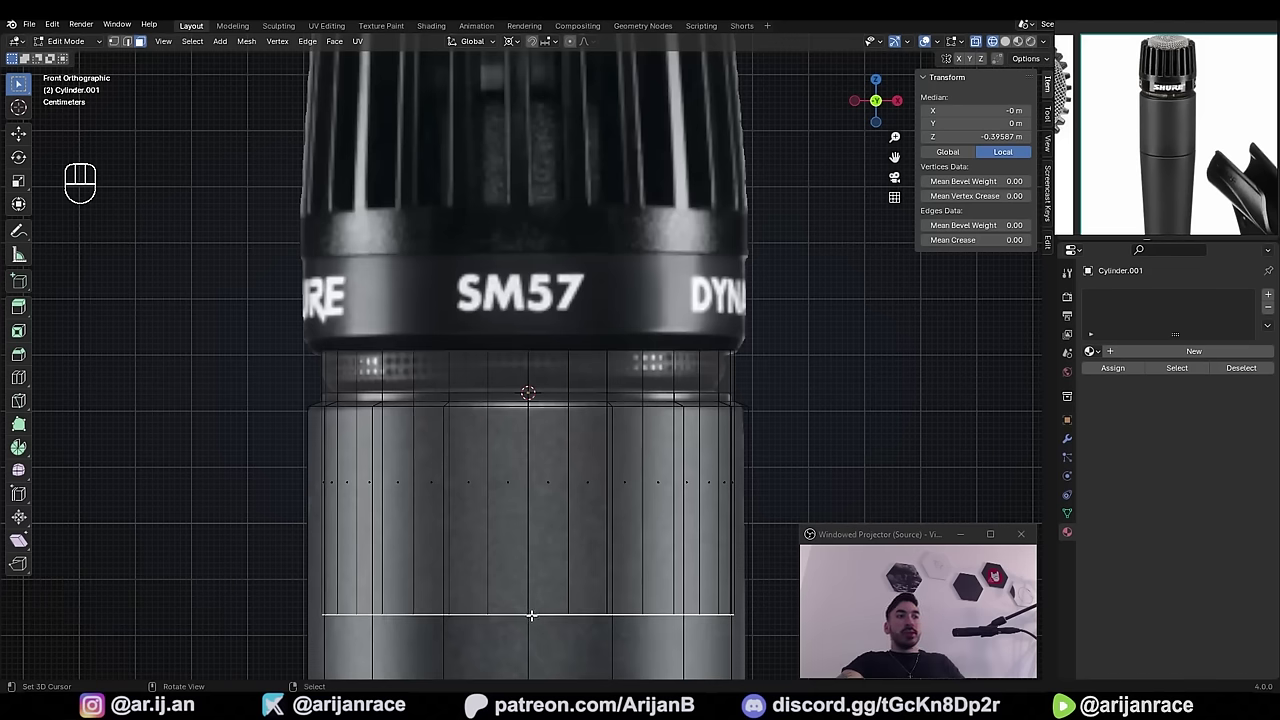
key(g)
key(z)
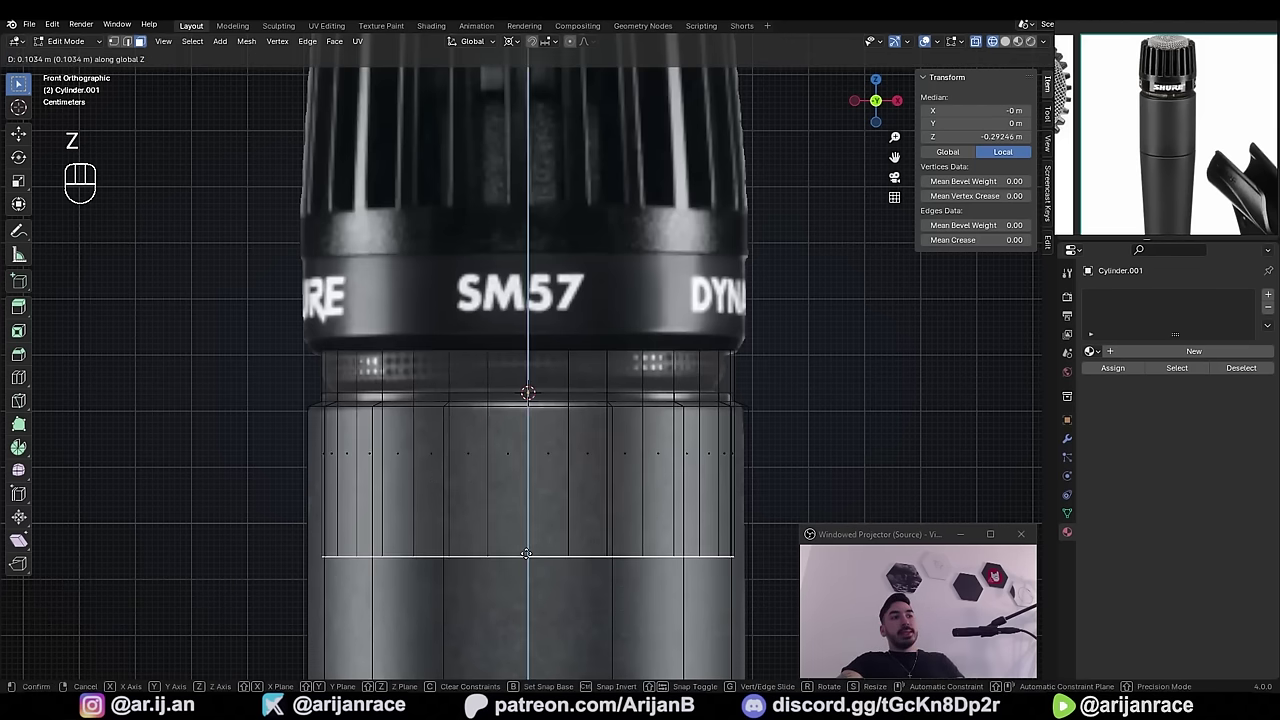
scroll(440, 440, up, 3)
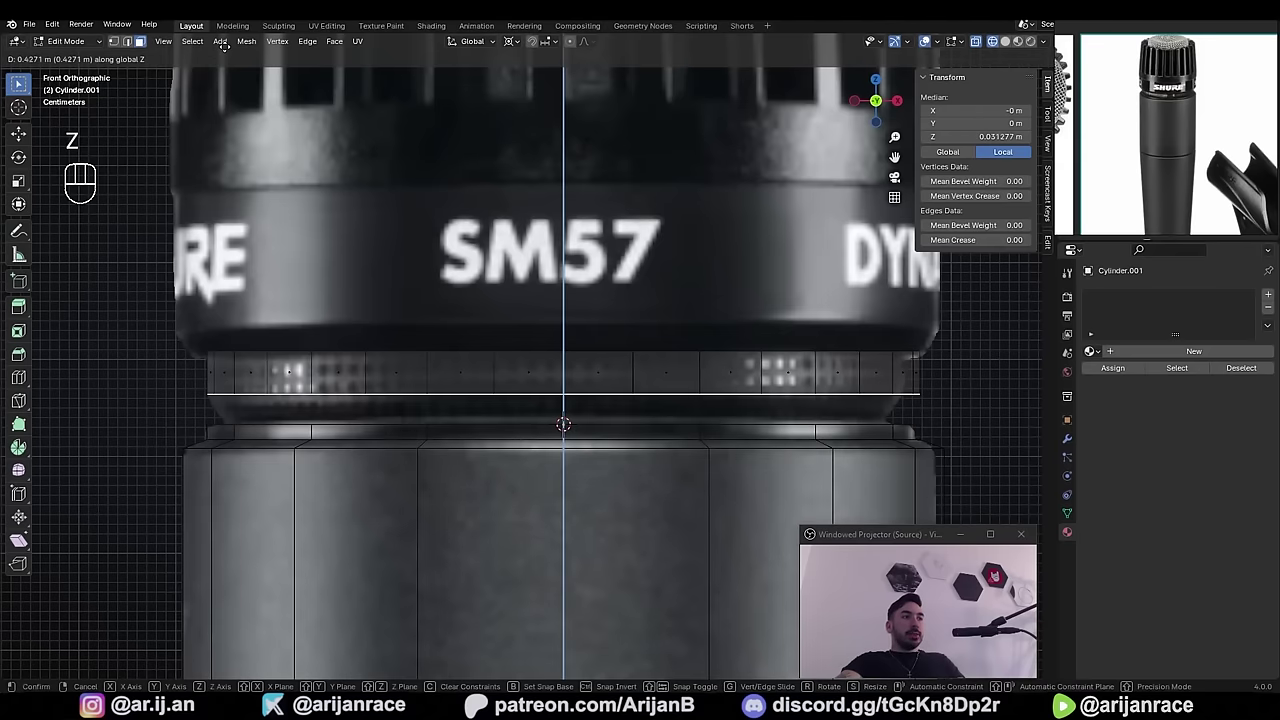
click(224, 50)
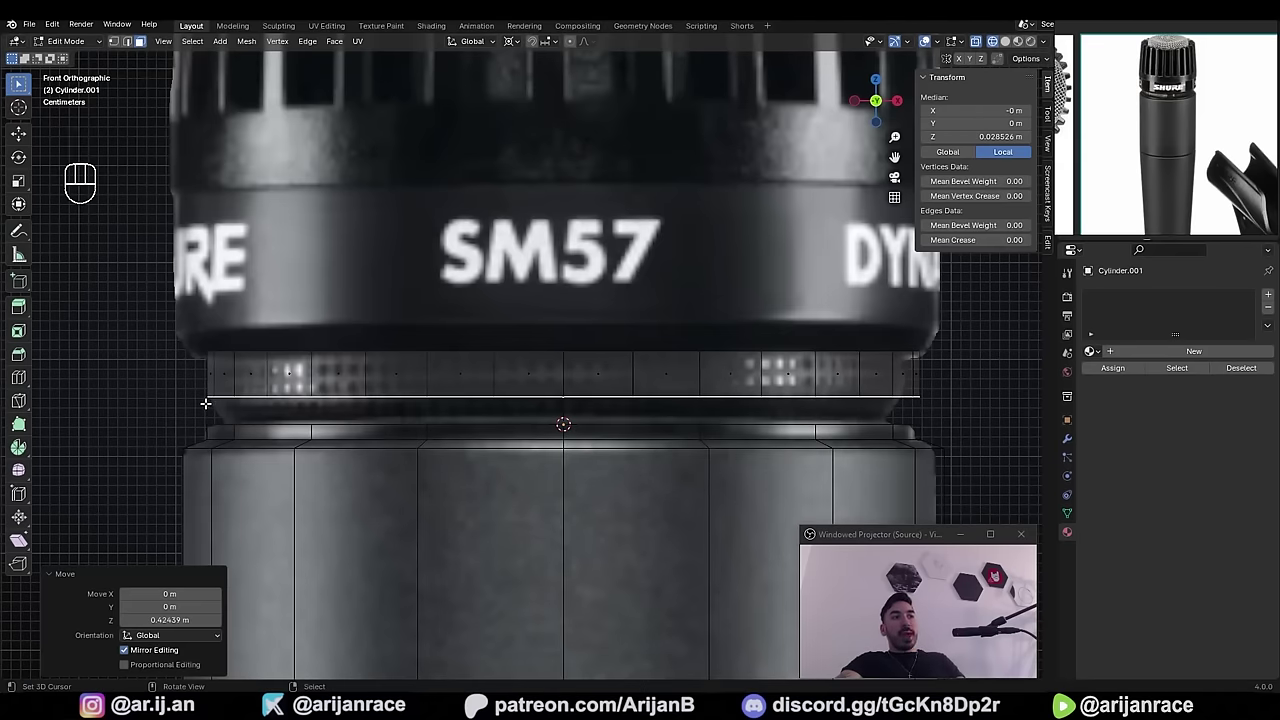
shift+middle_drag(206, 403, 168, 377)
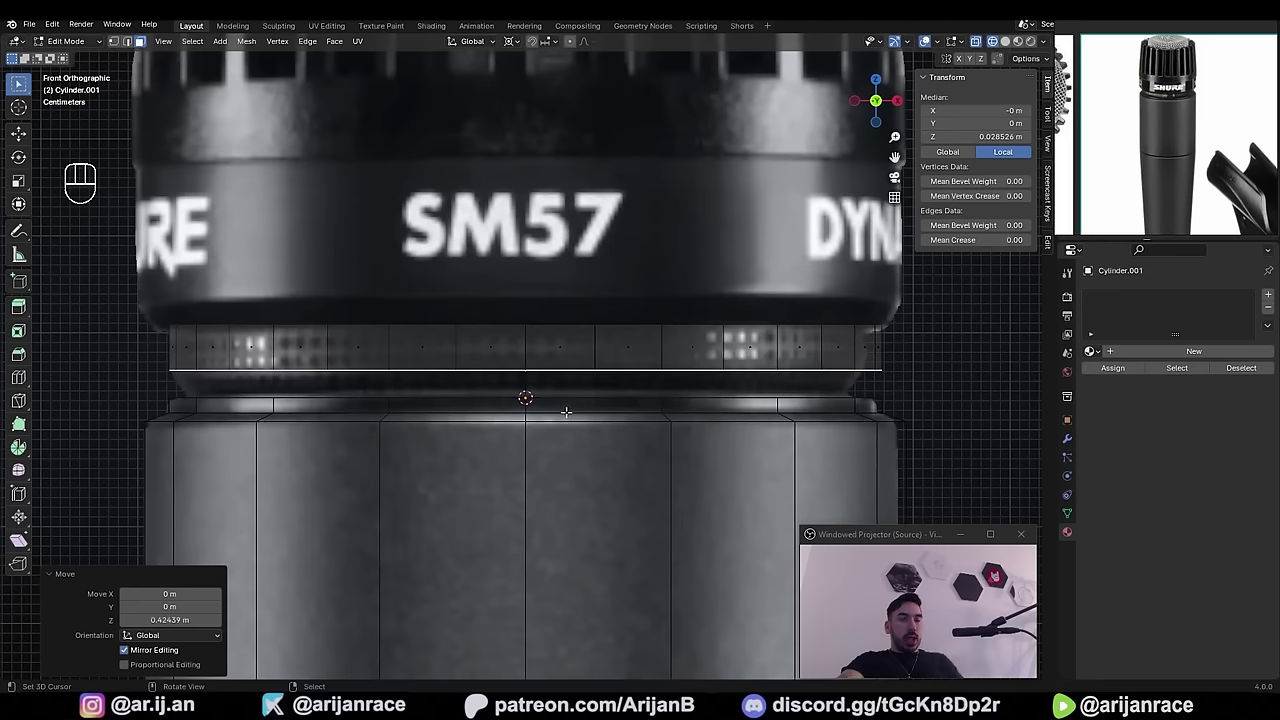
- Extrude the bottom face in place and scale it to 0 along Z around the 3D cursor to meet the body
key(e)
click(484, 407)
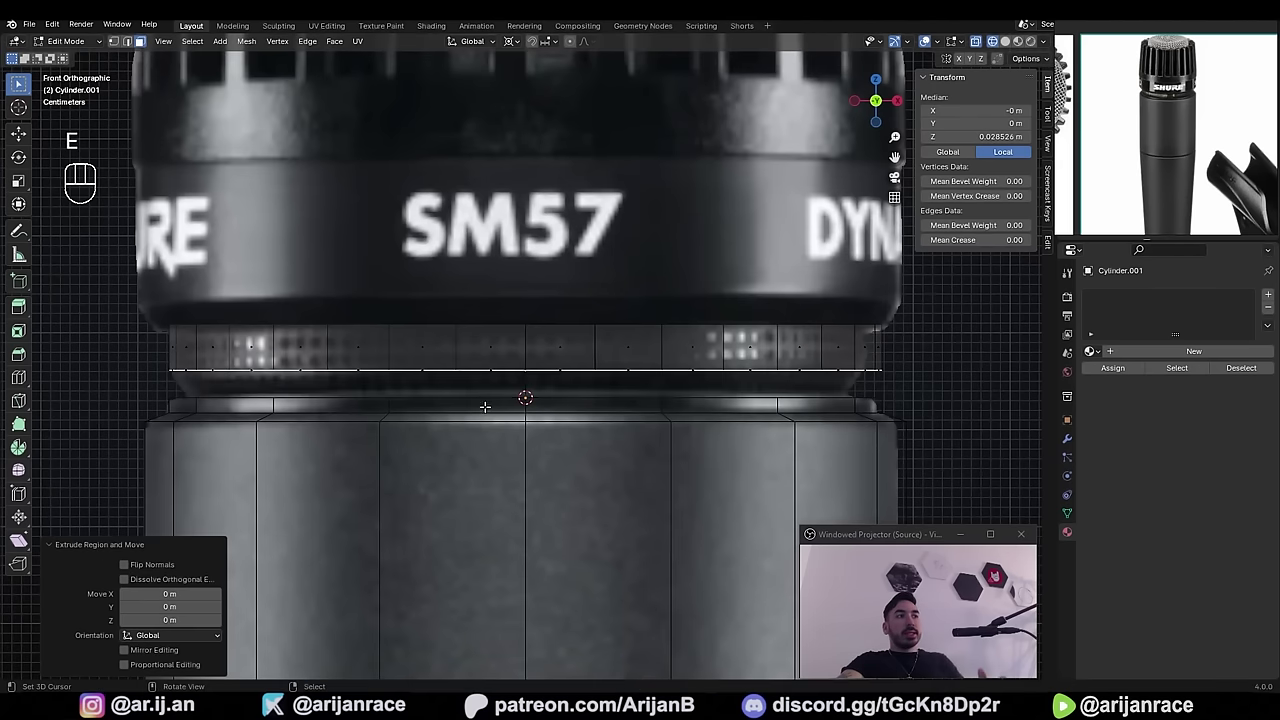
scroll(502, 381, down, 2)
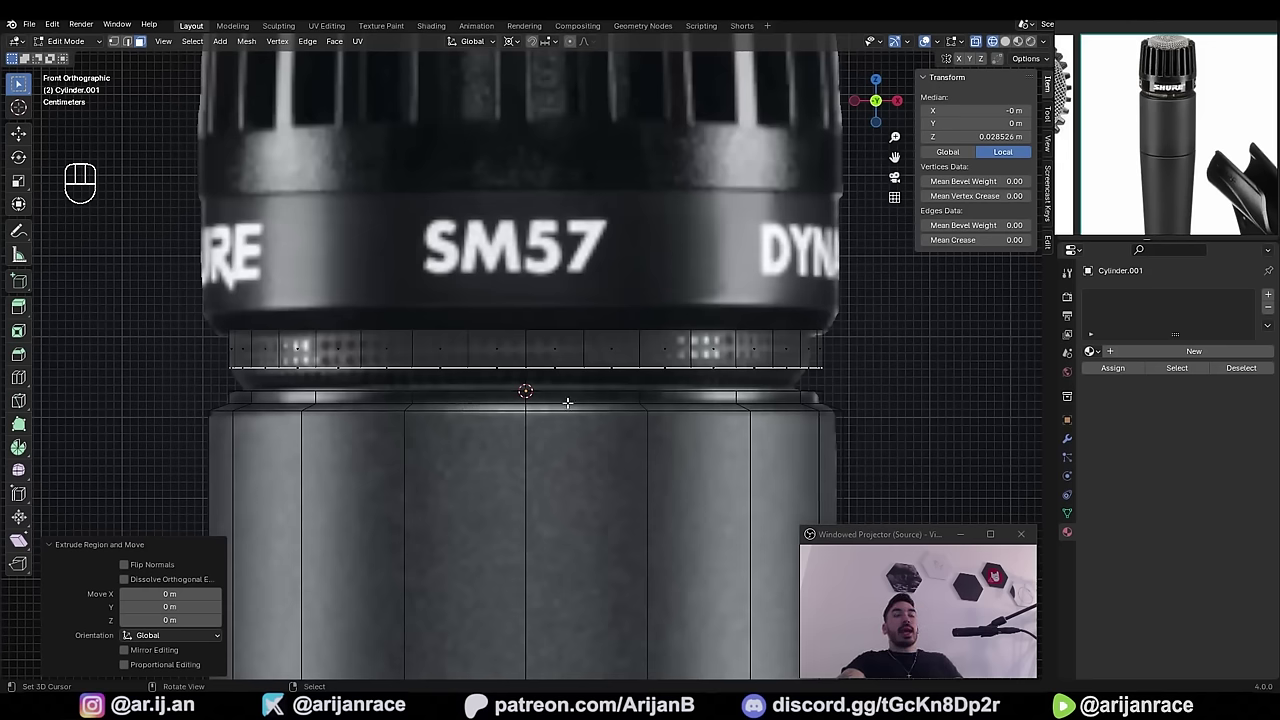
click(512, 41)
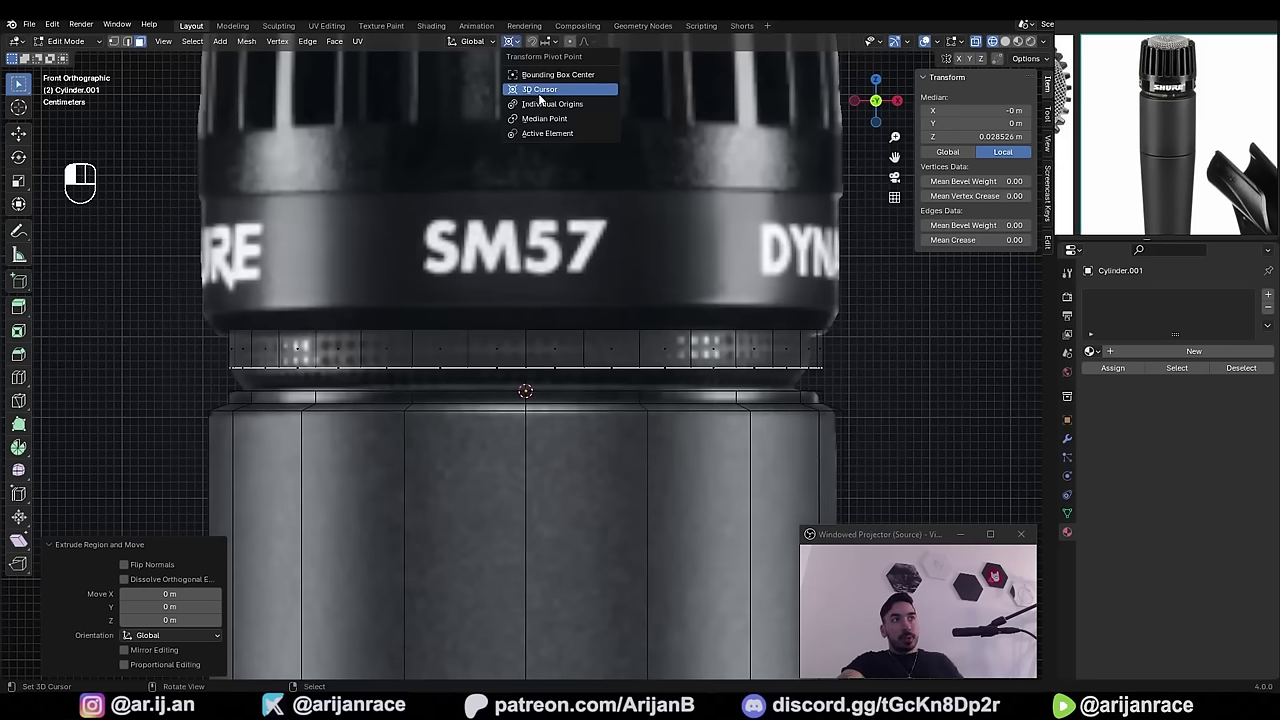
click(545, 118)
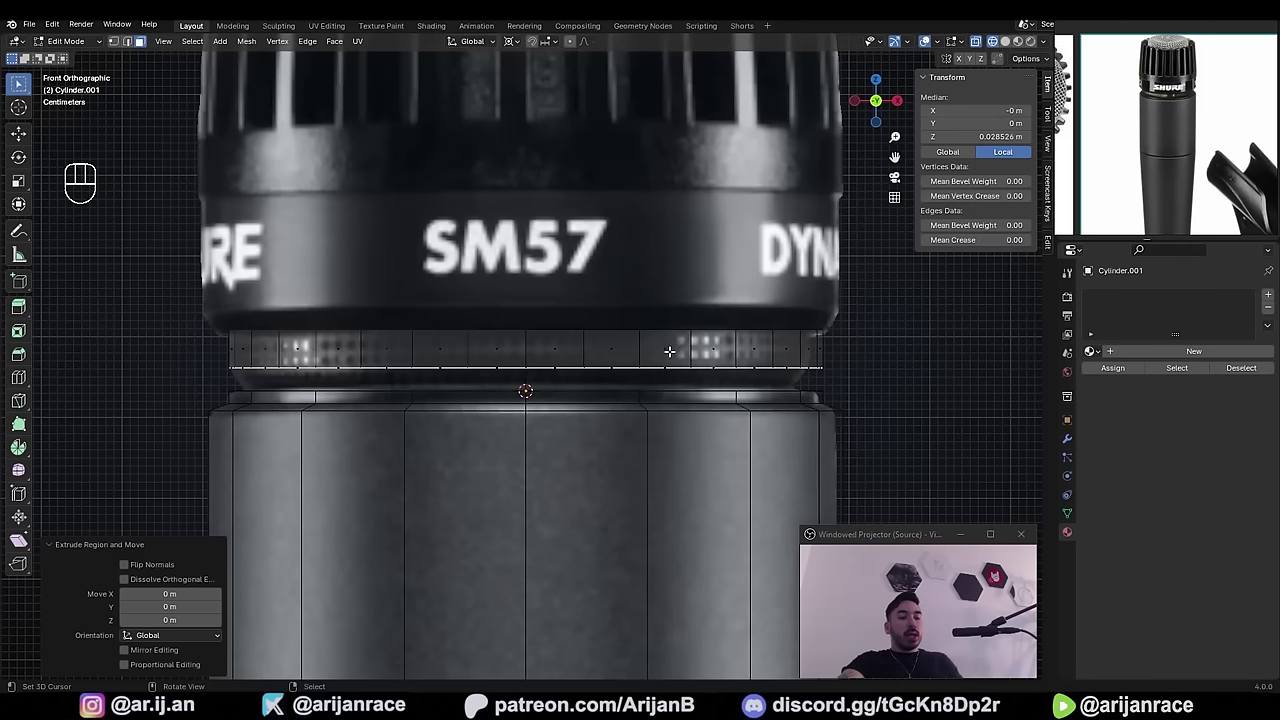
key(s)
key(z)
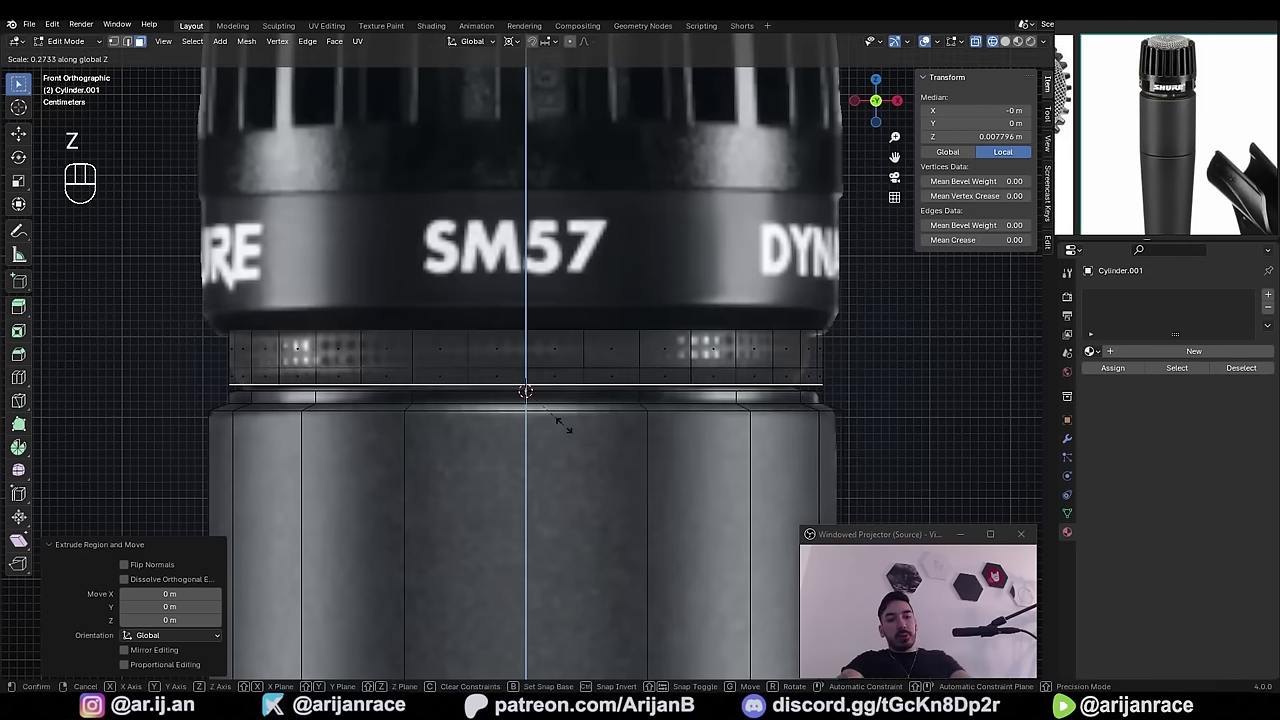
key(0)
key(Return)
- Scale the extruded bottom face inward to taper the neck's lower edge to the reference, and return to Object Mode
scroll(528, 412, down, 8)
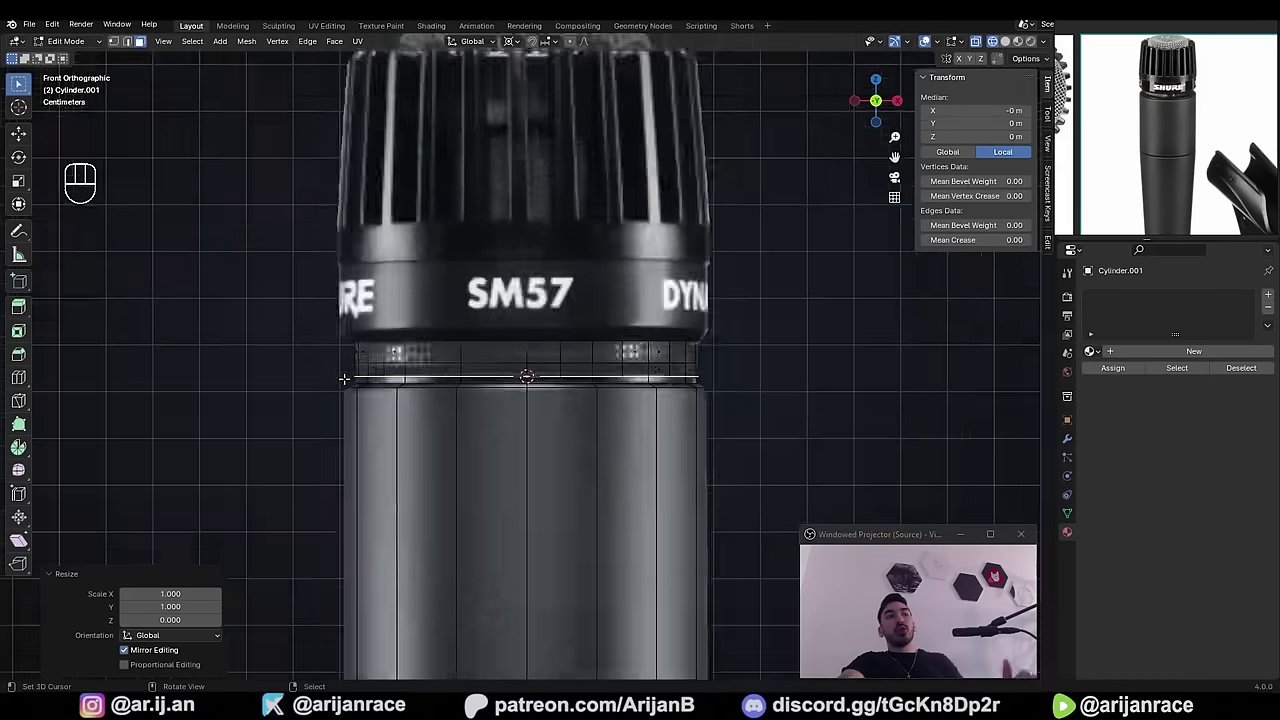
scroll(421, 383, up, 5)
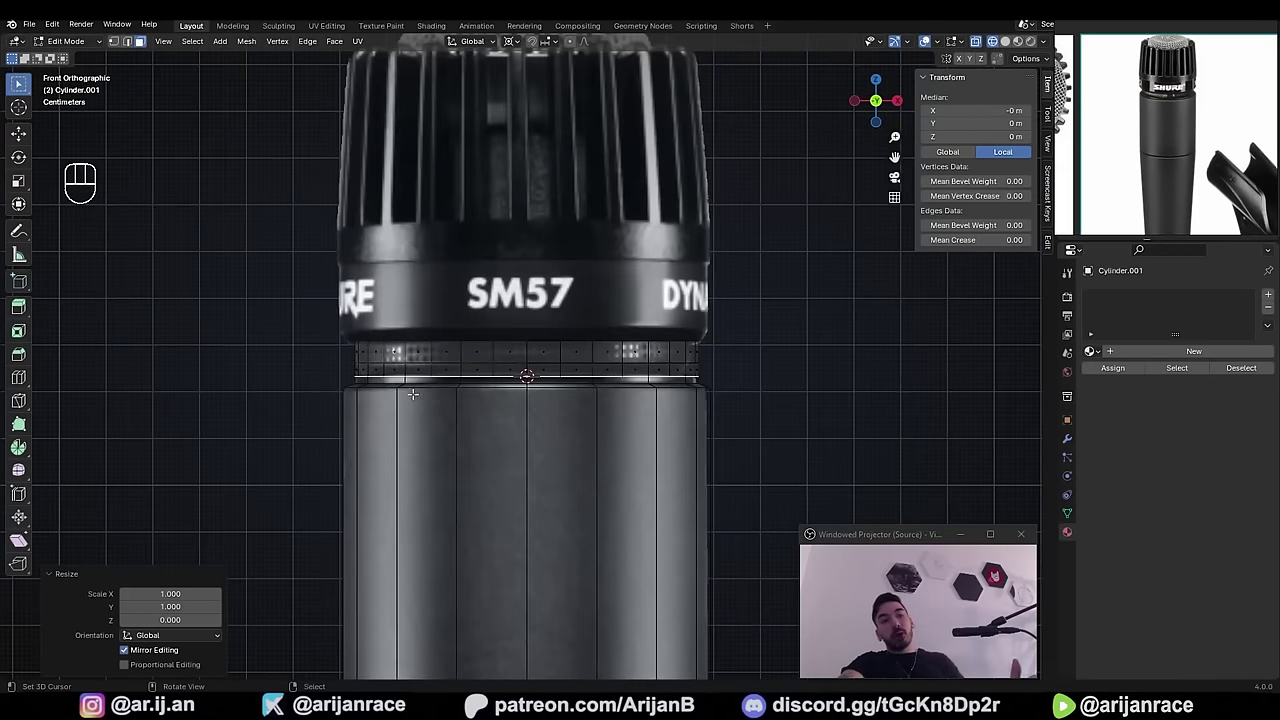
scroll(818, 457, up, 4)
key(s)
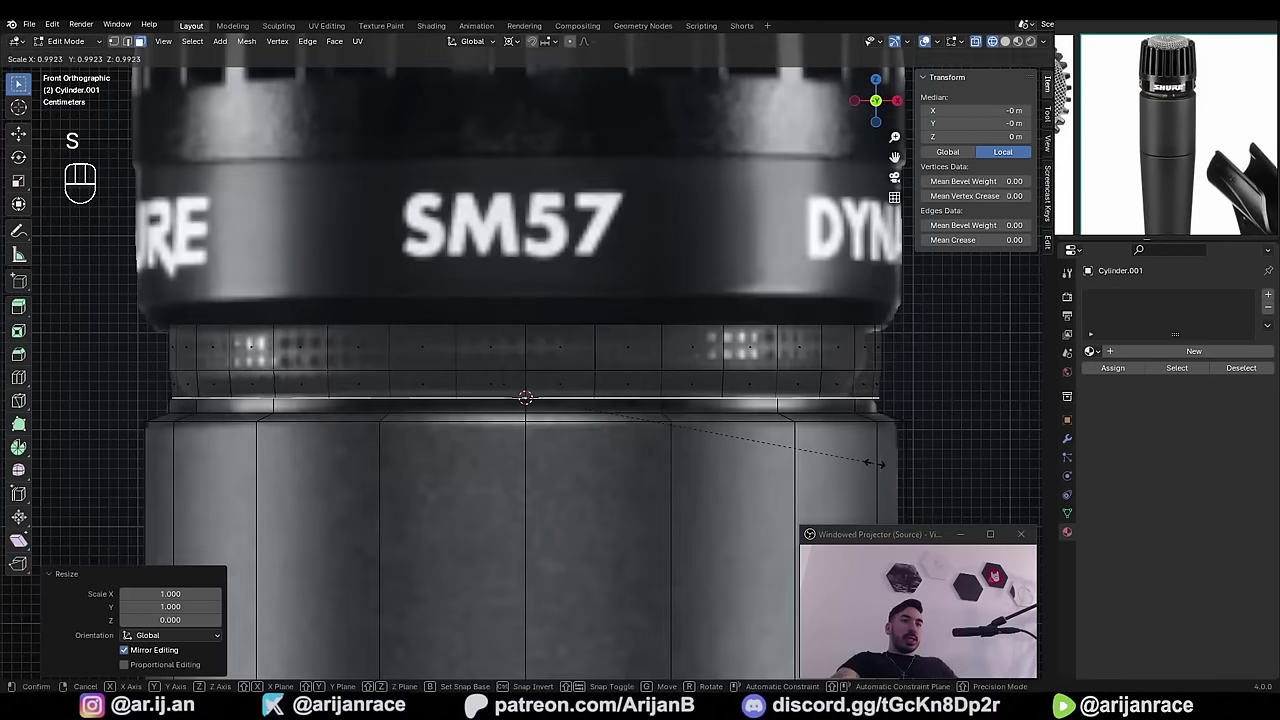
click(857, 451)
scroll(610, 387, down, 5)
key(Tab)
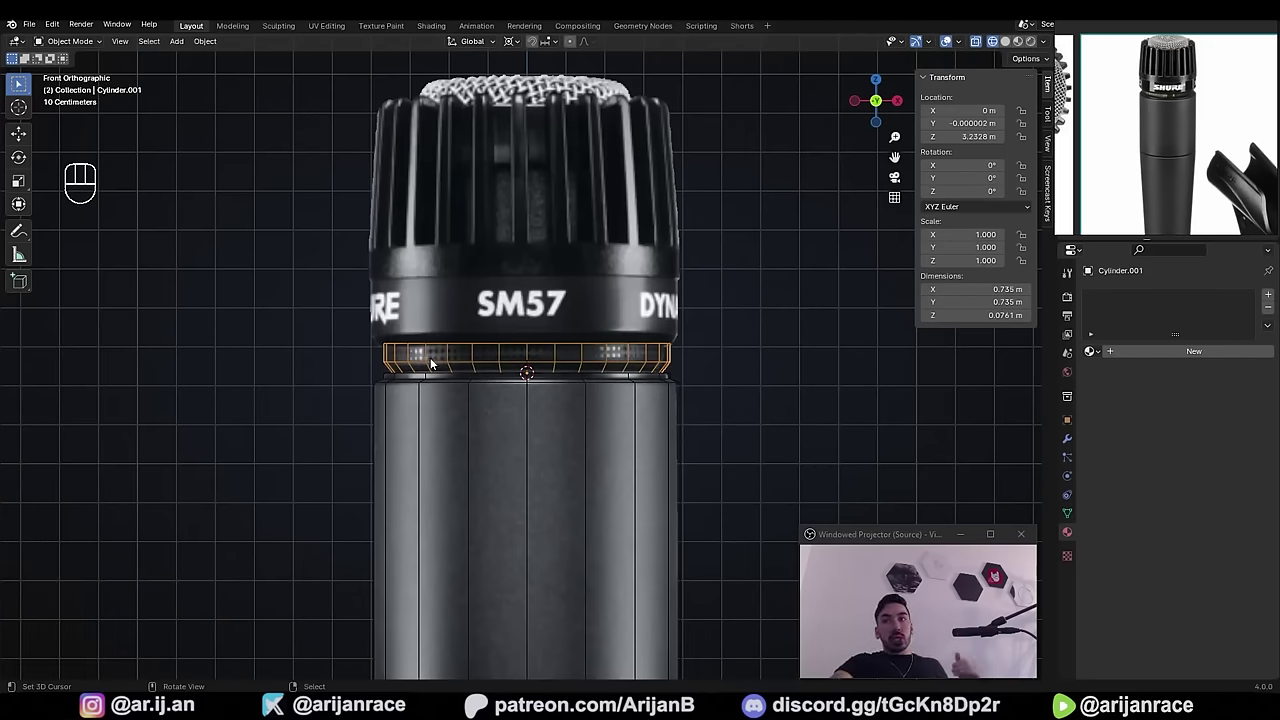
- Outline one rib's width with the Annotate tool on the dark band above the SM57 lettering, down to the band's lower edge
scroll(449, 146, down, 1)
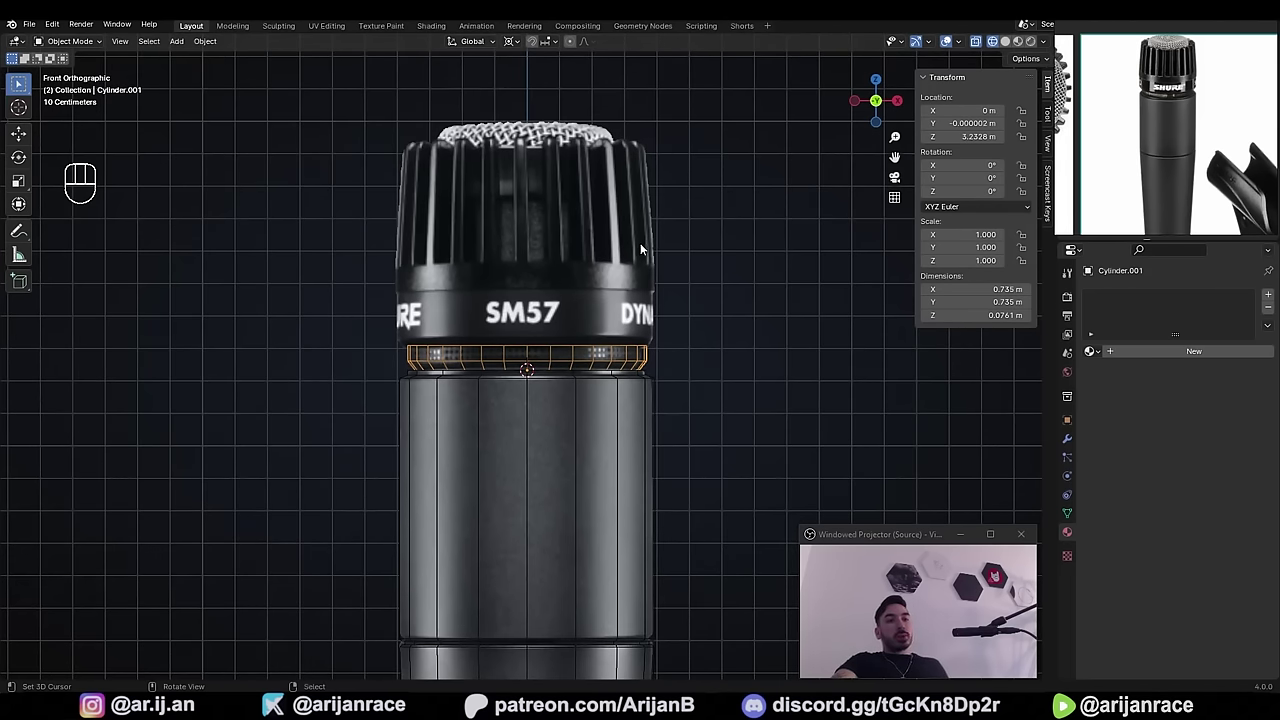
scroll(531, 226, up, 1)
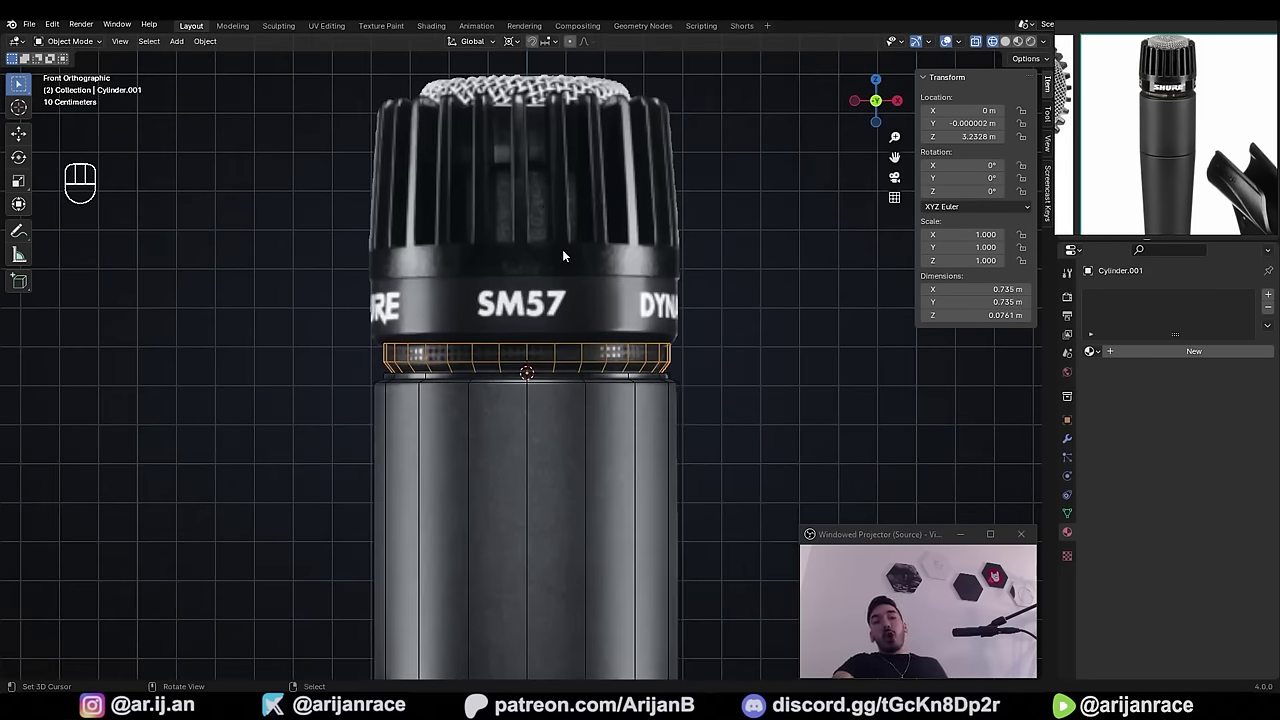
scroll(562, 251, up, 4)
shift+middle_drag(549, 190, 547, 410)
scroll(547, 395, up, 3)
scroll(509, 378, down, 1)
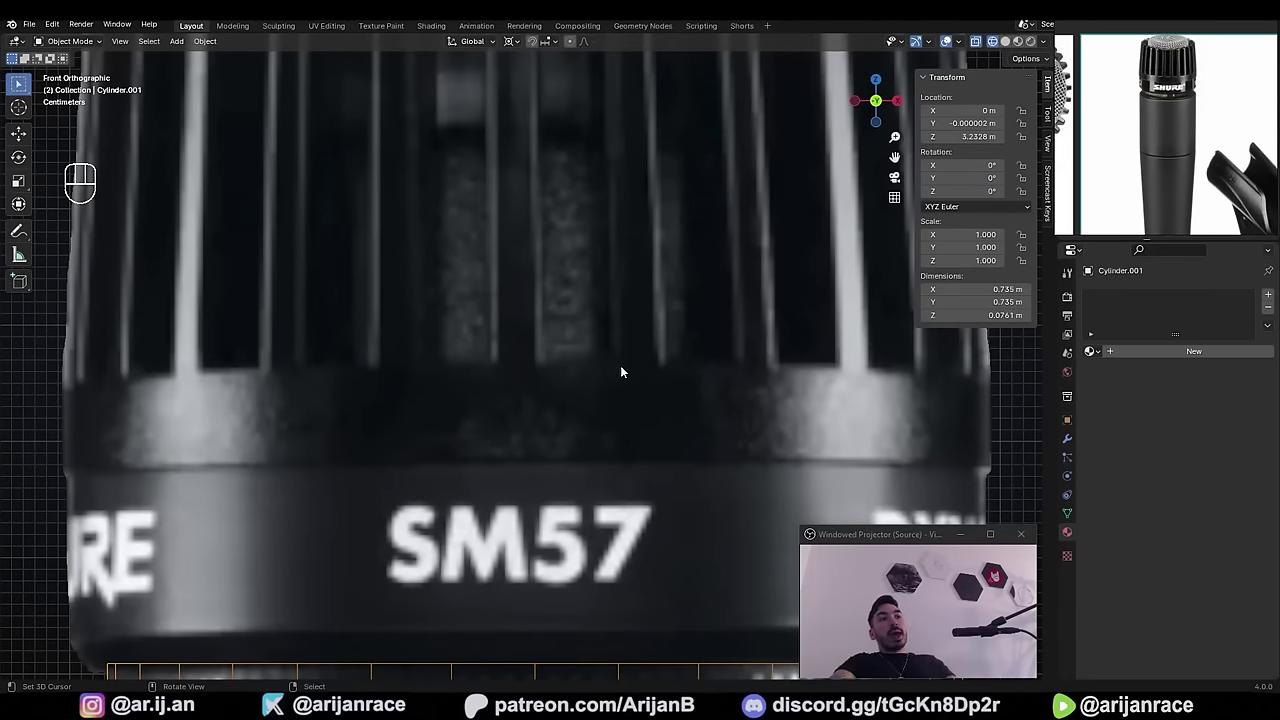
click(19, 231)
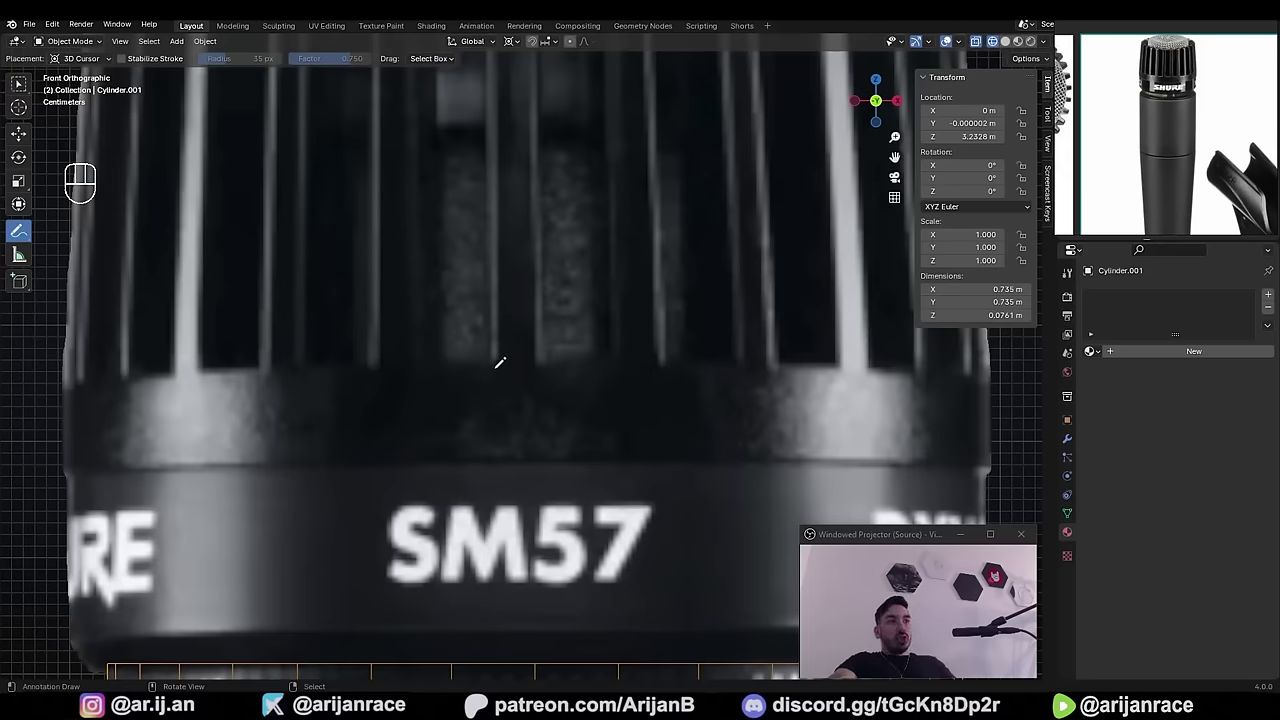
mouse_move(496, 368)
mouse_down()
mouse_move(535, 364)
mouse_move(497, 374)
mouse_move(494, 463)
mouse_up()
key(ctrl+z)
drag(534, 368, 534, 465)
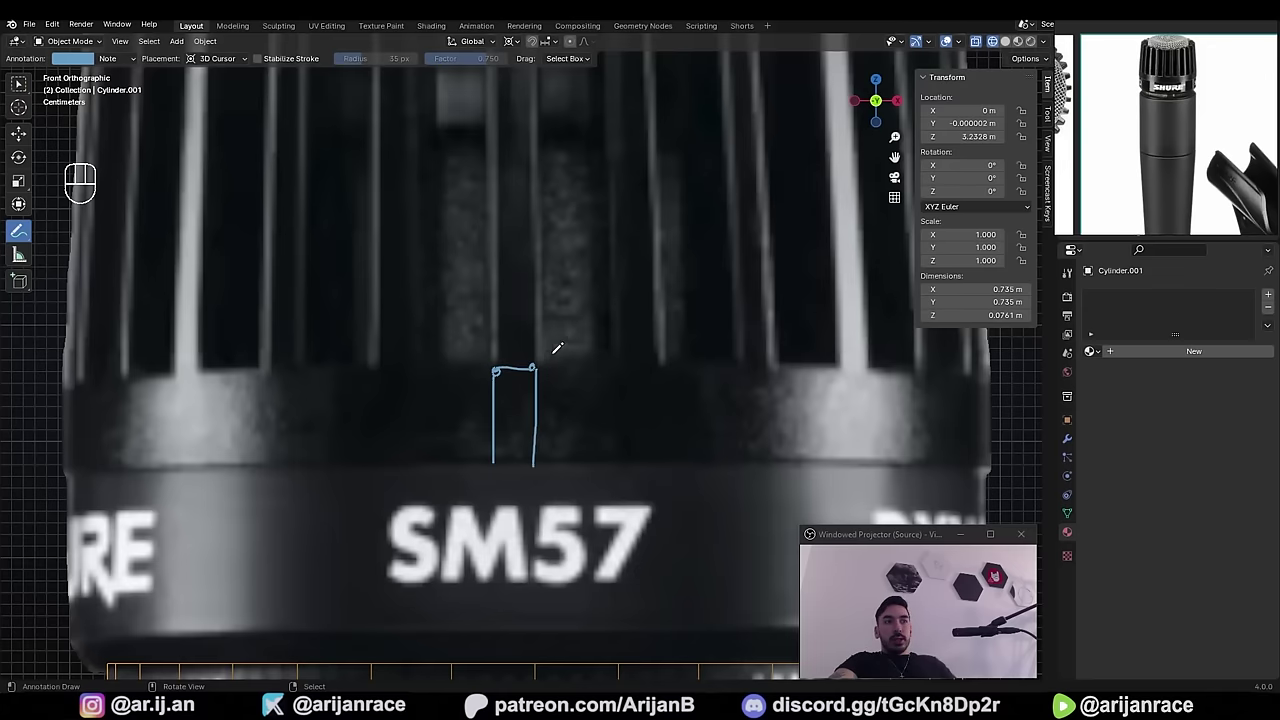
- Extend the annotation across the adjacent gap and next rib, joining the corner points along the band's upper and lower edges
drag(622, 352, 617, 363)
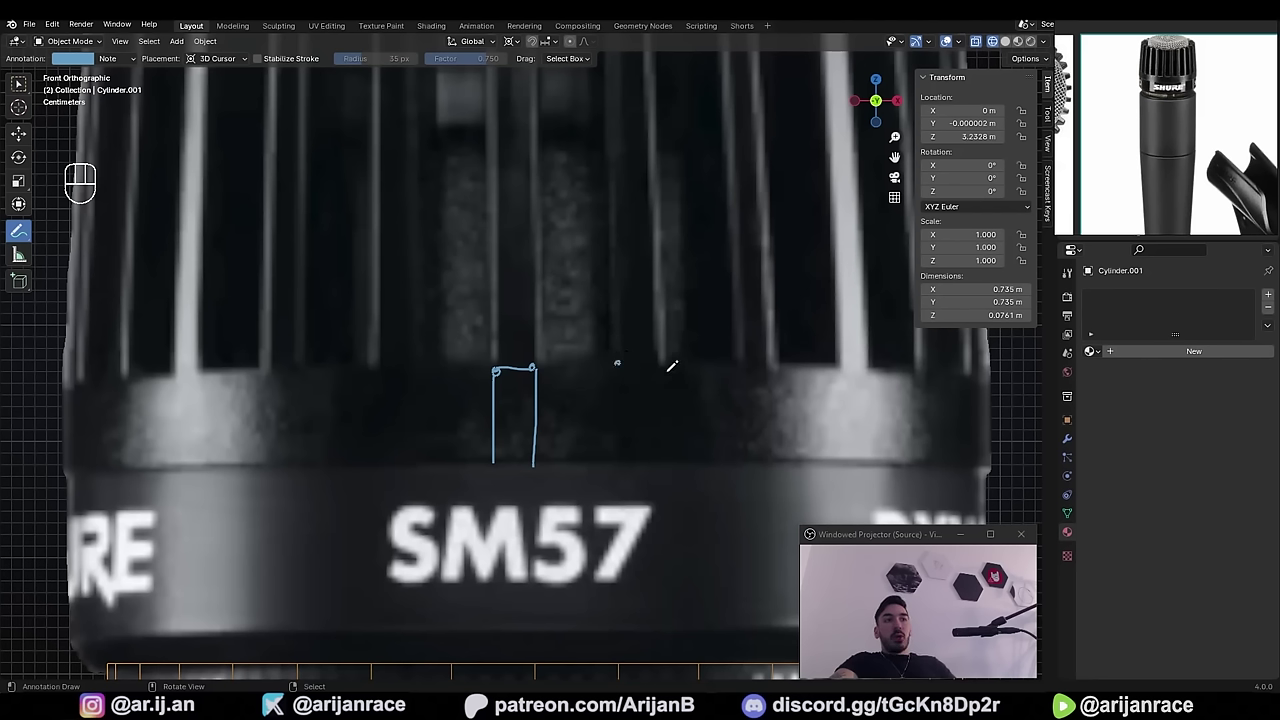
click(660, 364)
mouse_move(536, 367)
mouse_down()
mouse_move(660, 364)
mouse_move(615, 460)
mouse_up()
drag(663, 368, 664, 455)
key(ctrl+z)
drag(491, 466, 493, 465)
mouse_move(534, 462)
mouse_down()
mouse_move(515, 463)
mouse_move(672, 462)
mouse_up()
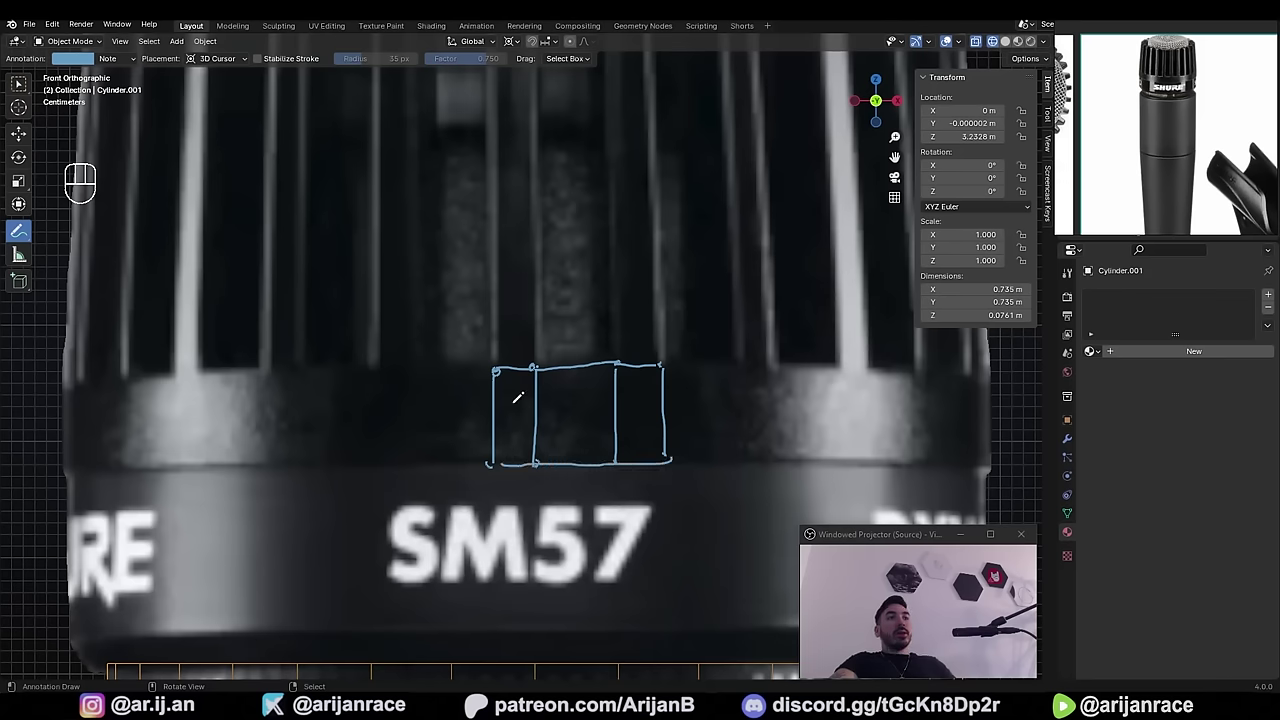
- Annotate a vertical dividing line through the middle of the outlined gap, from the band's upper edge to its lower edge
scroll(633, 436, down, 2)
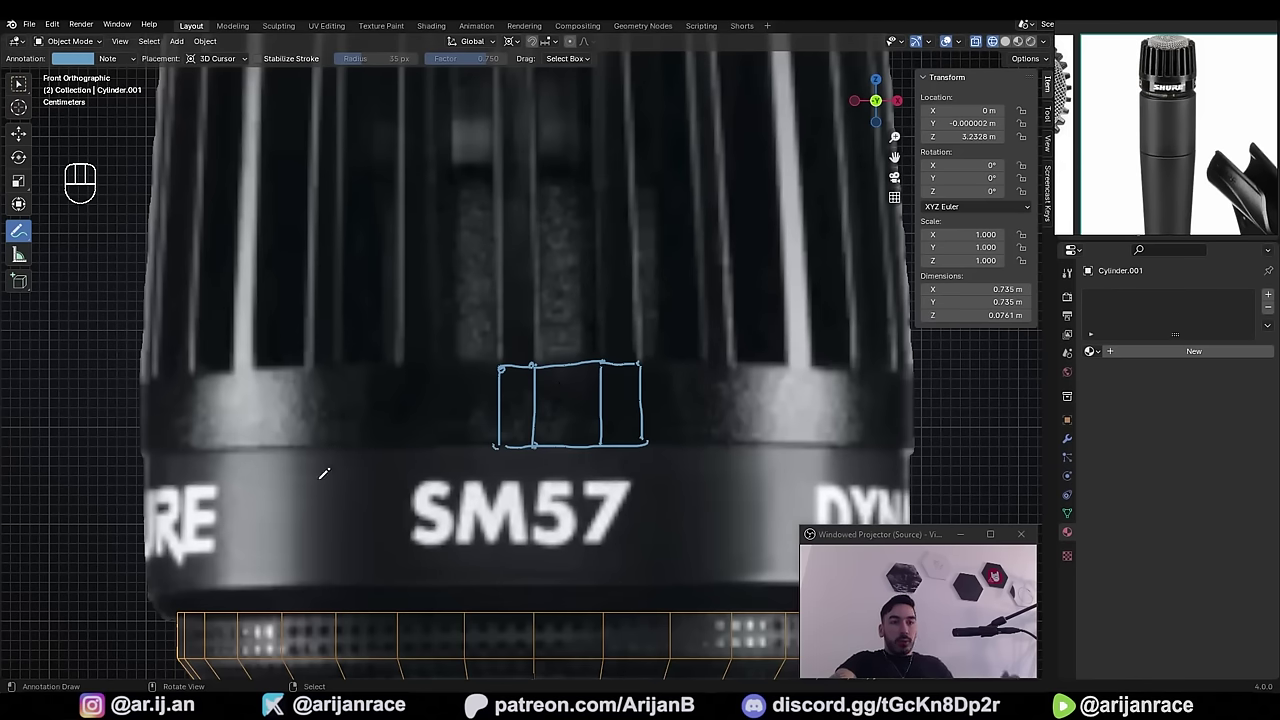
scroll(324, 473, up, 2)
drag(581, 366, 586, 372)
drag(583, 479, 587, 482)
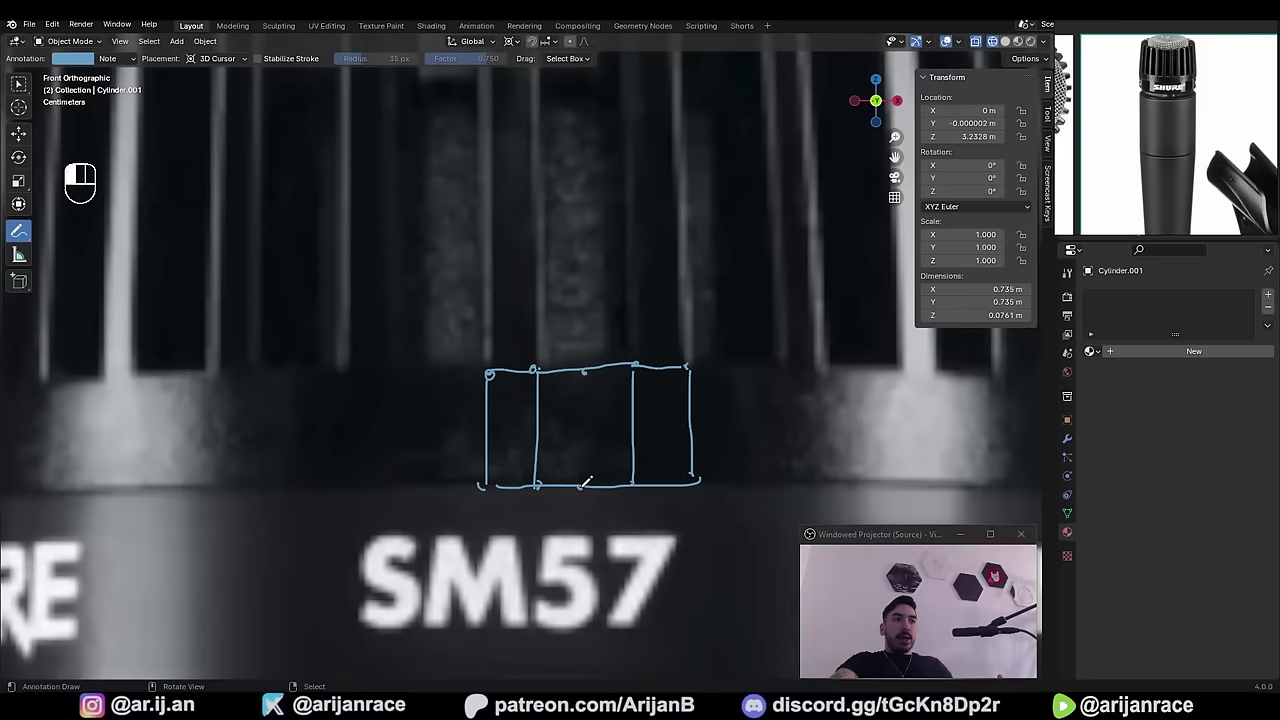
drag(586, 368, 583, 486)
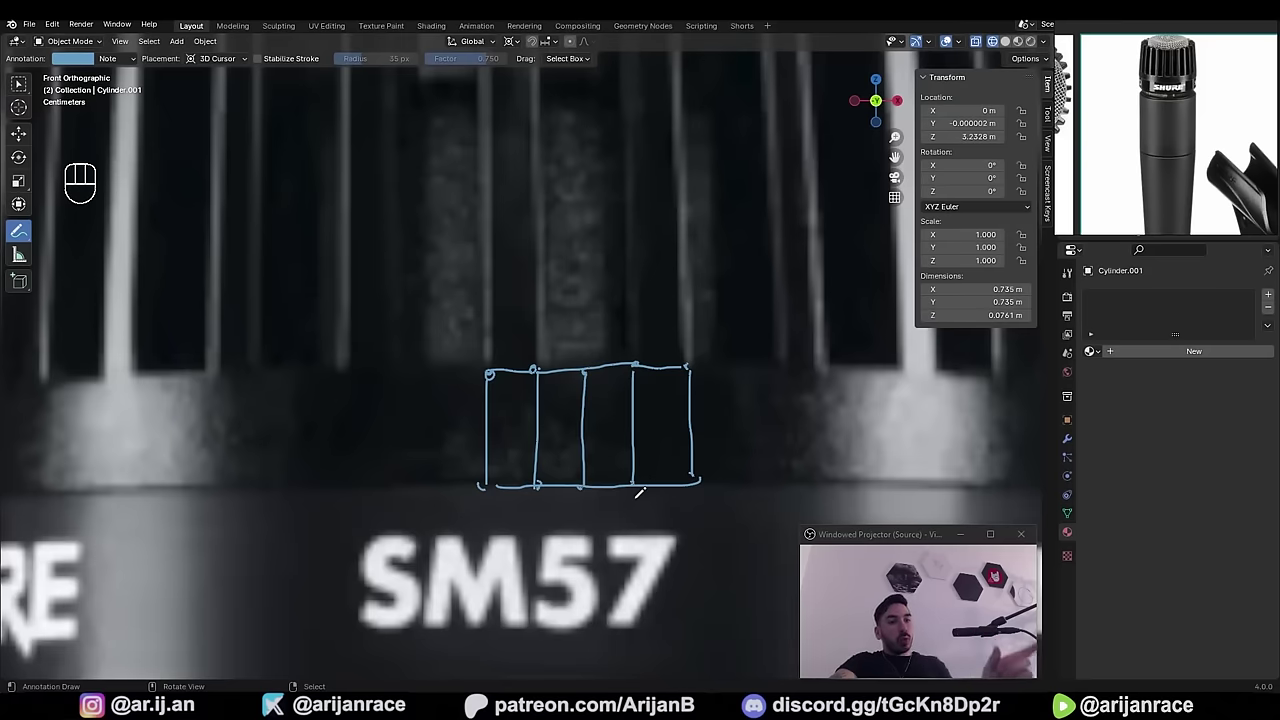
- Clear the rib annotations from the reference and switch to the 3D Cursor tool
key(Tab)
key(Tab)
key(Tab)
key(Tab)
scroll(513, 288, down, 3)
shift+middle_drag(518, 430, 486, 420)
scroll(481, 422, up, 1)
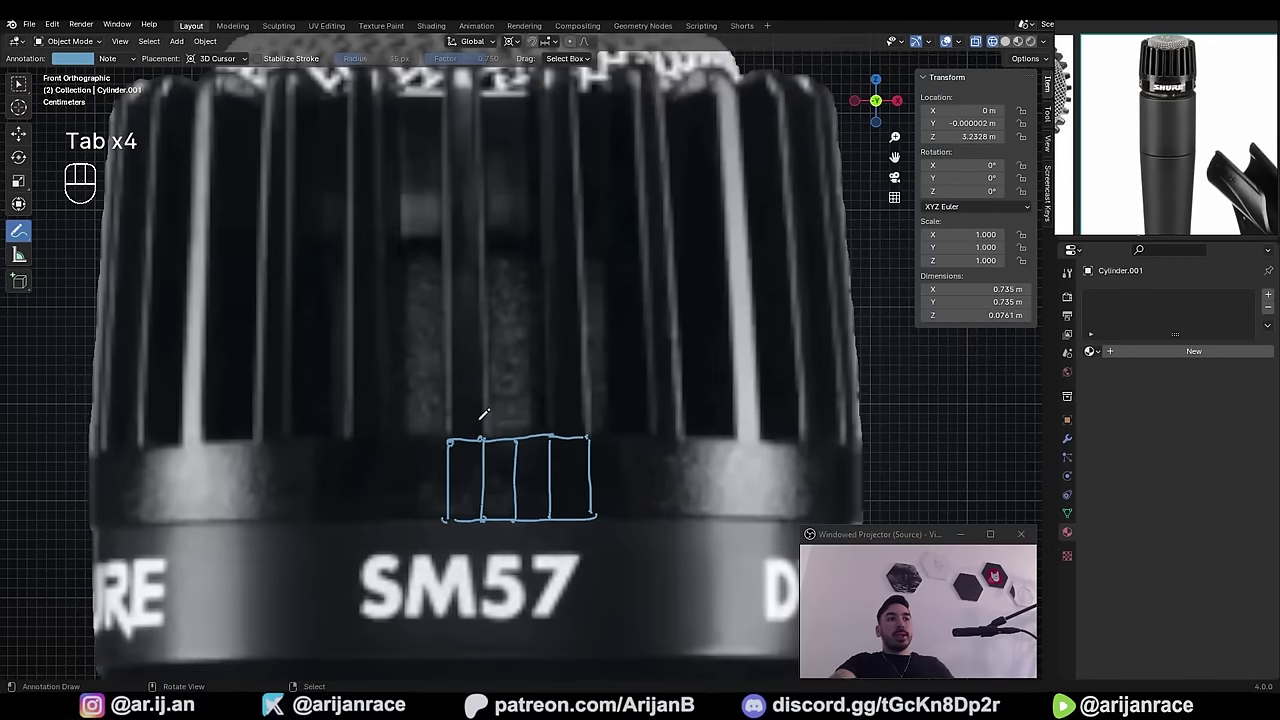
scroll(507, 196, down, 1)
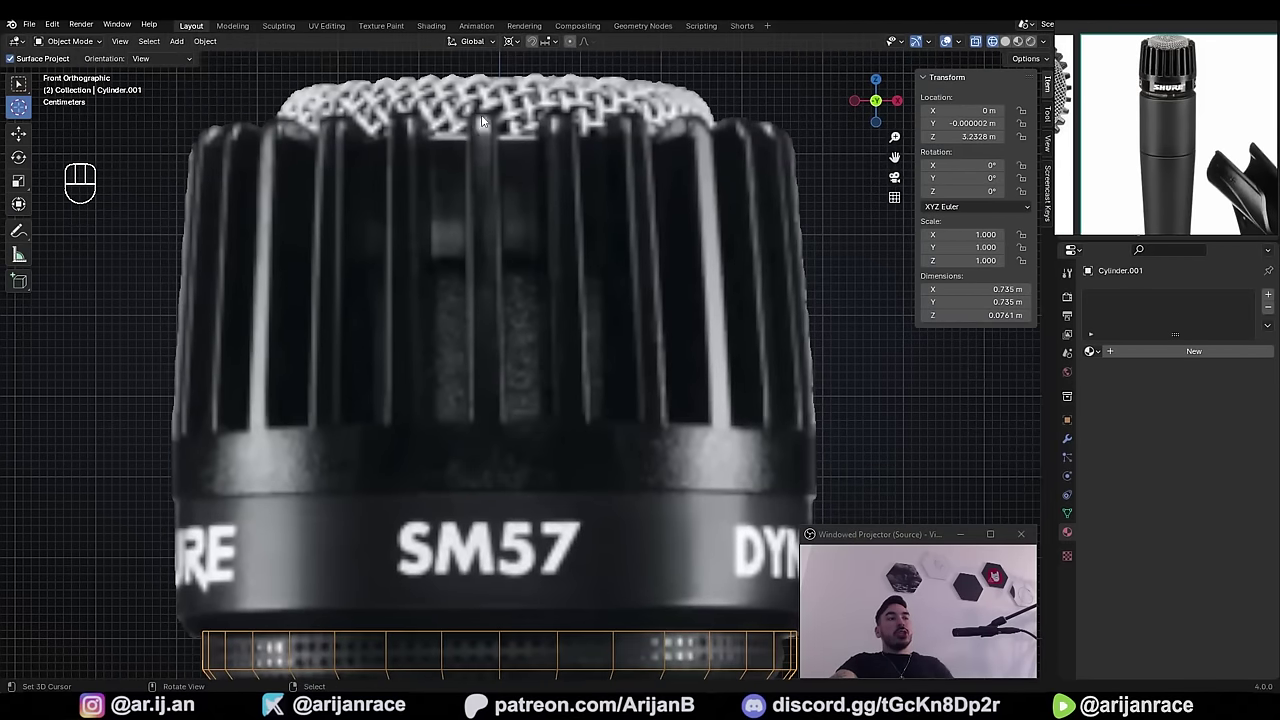
scroll(478, 371, down, 1)
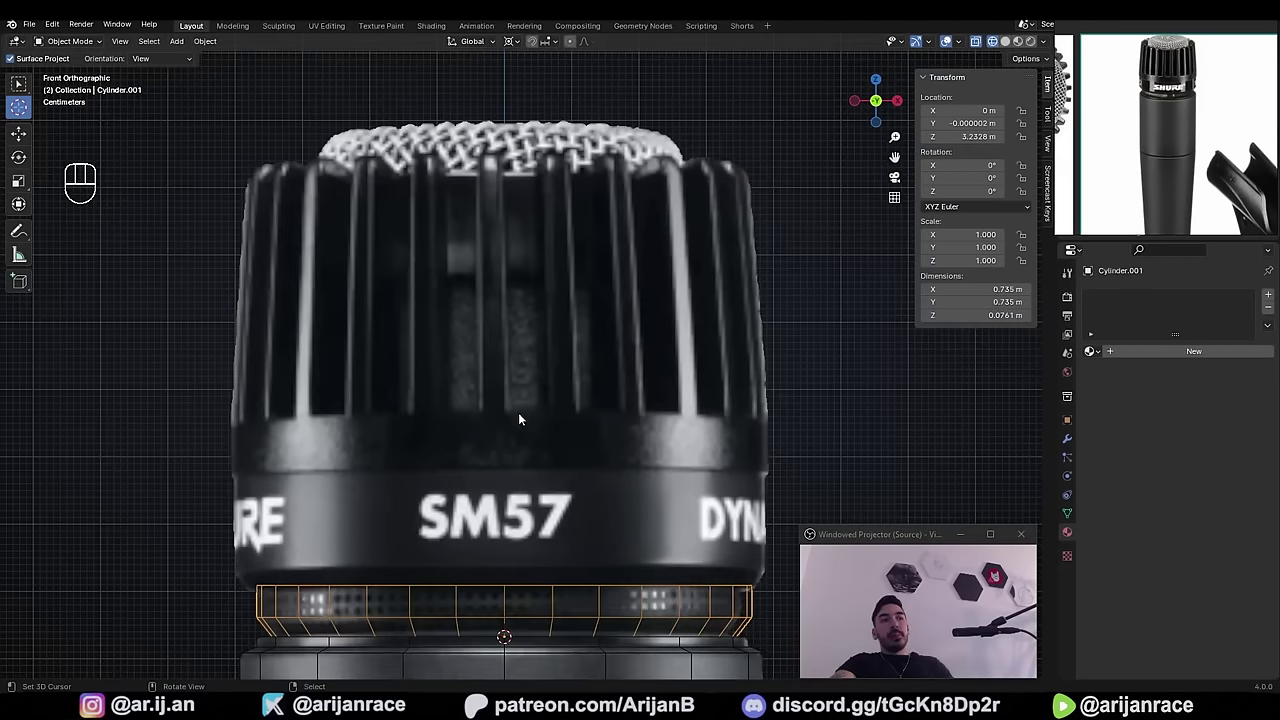
scroll(518, 420, up, 2)
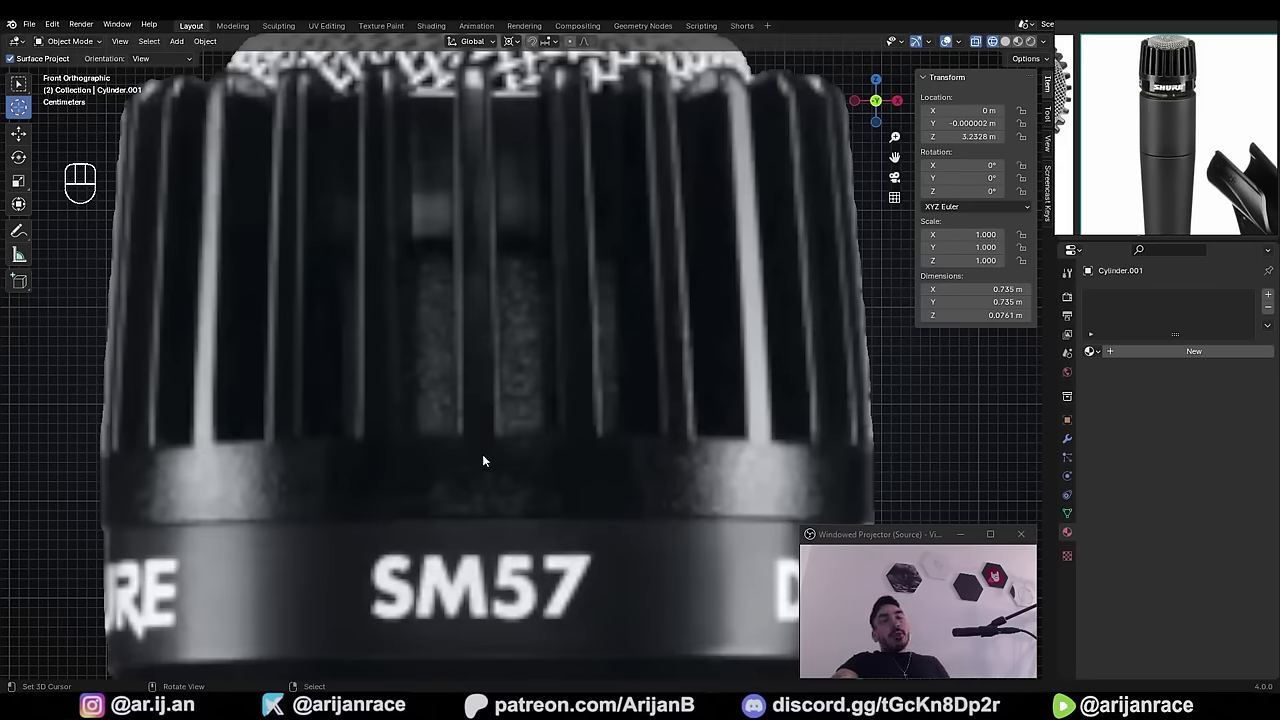
- Snap the 3D cursor to the centre of the neck ring's top face and return to Object Mode
middle_drag(482, 477, 531, 350)
key(Tab)
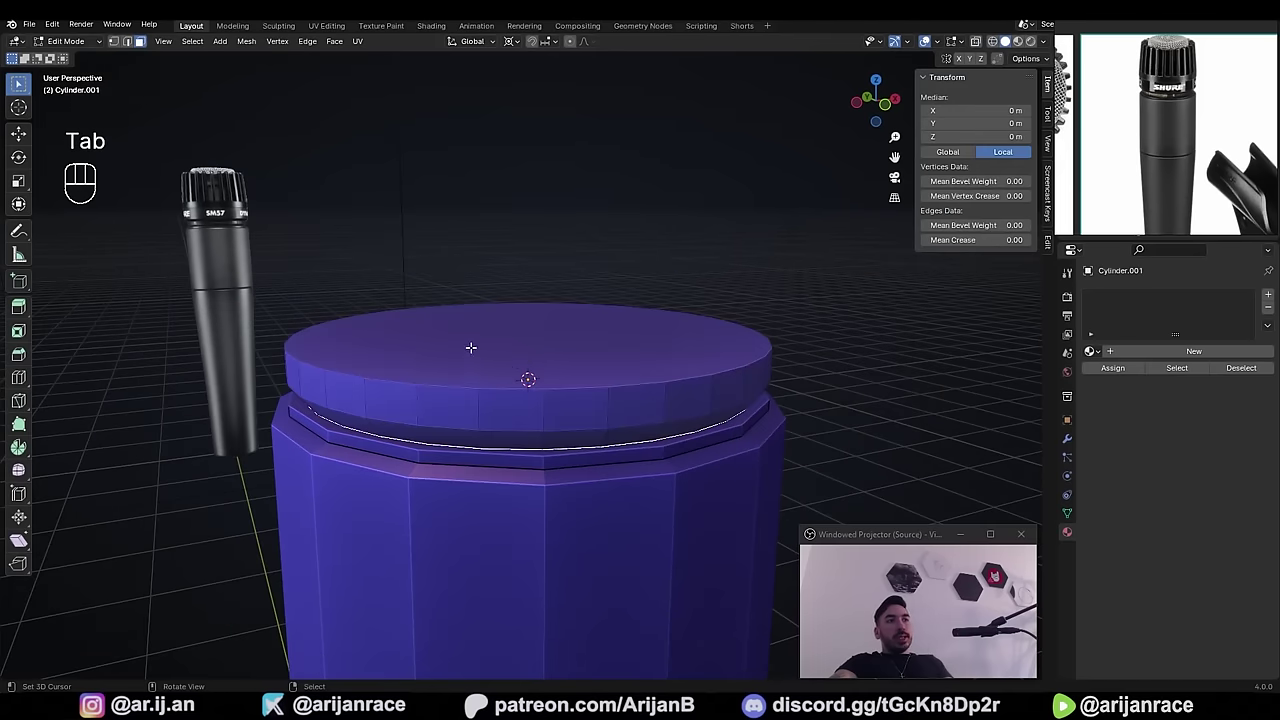
click(488, 328)
key(shift+s)
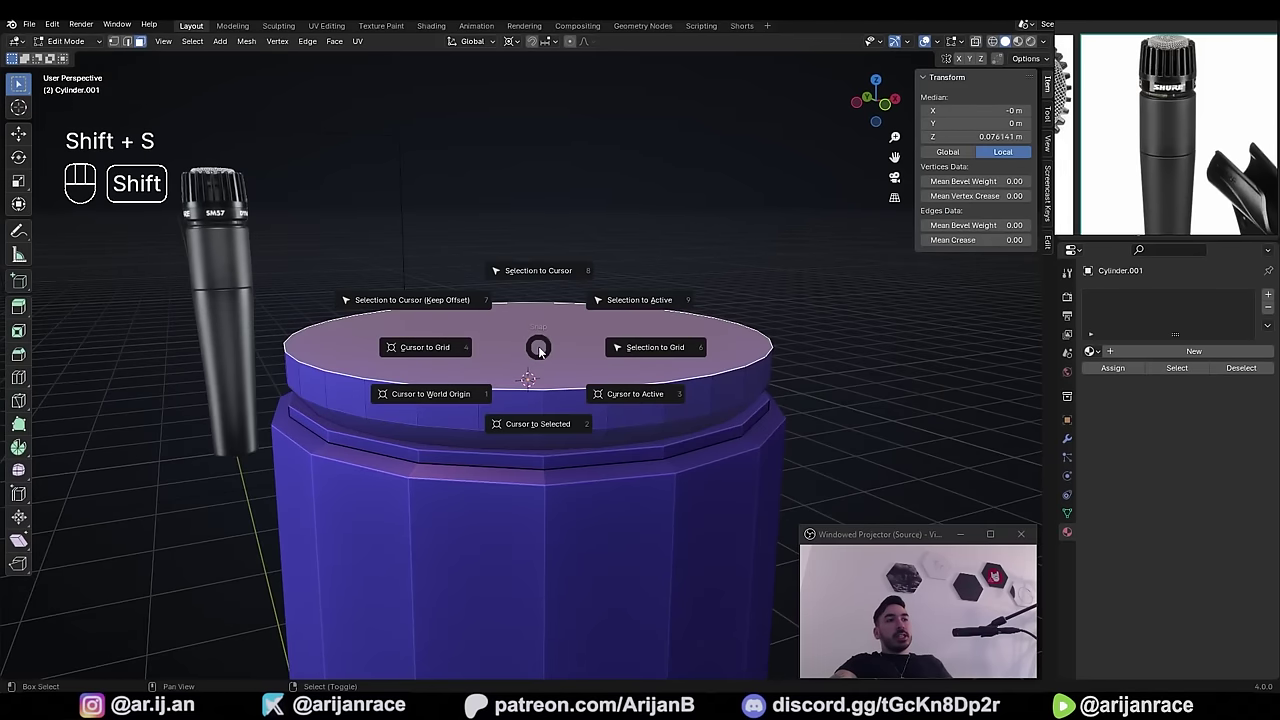
click(537, 421)
mouse_move(529, 426)
middle_down()
mouse_move(511, 434)
mouse_move(537, 415)
middle_up()
key(Tab)
- Add a mesh circle with 72 vertices at the 3D cursor
scroll(533, 422, down, 1)
key(shift+a)
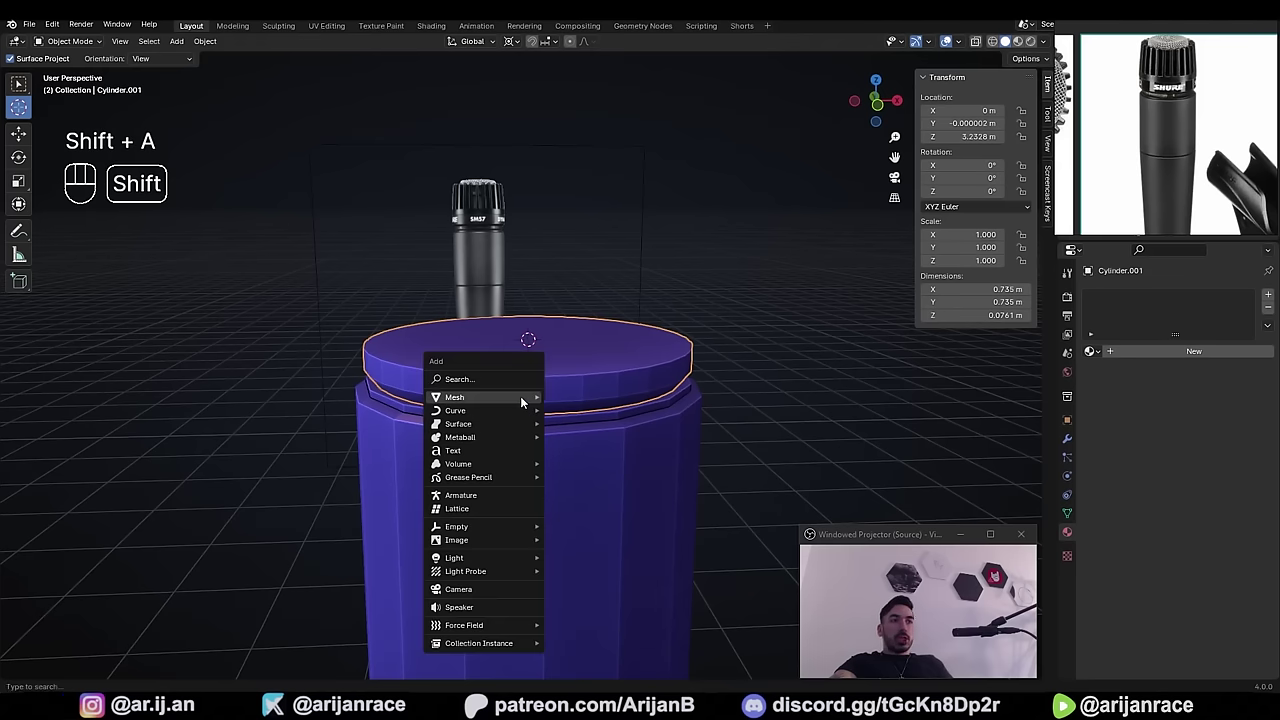
mouse_move(520, 397)
click(572, 422)
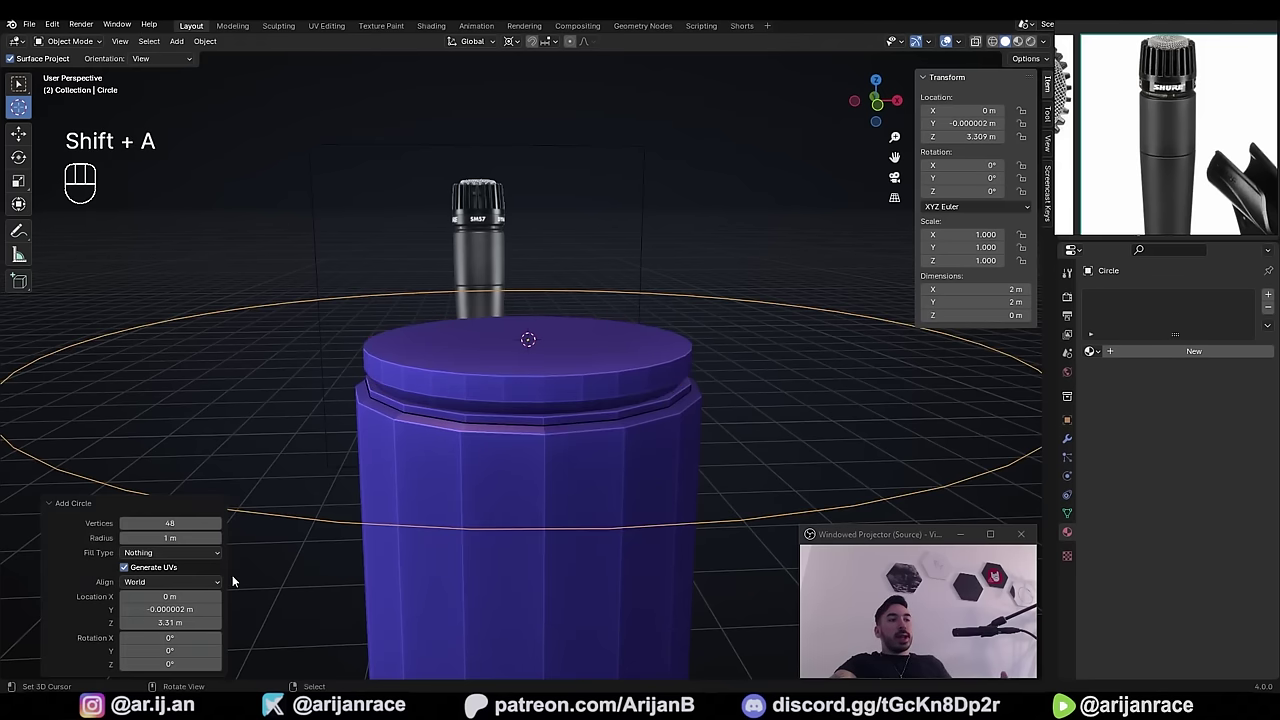
click(169, 522)
text(7)
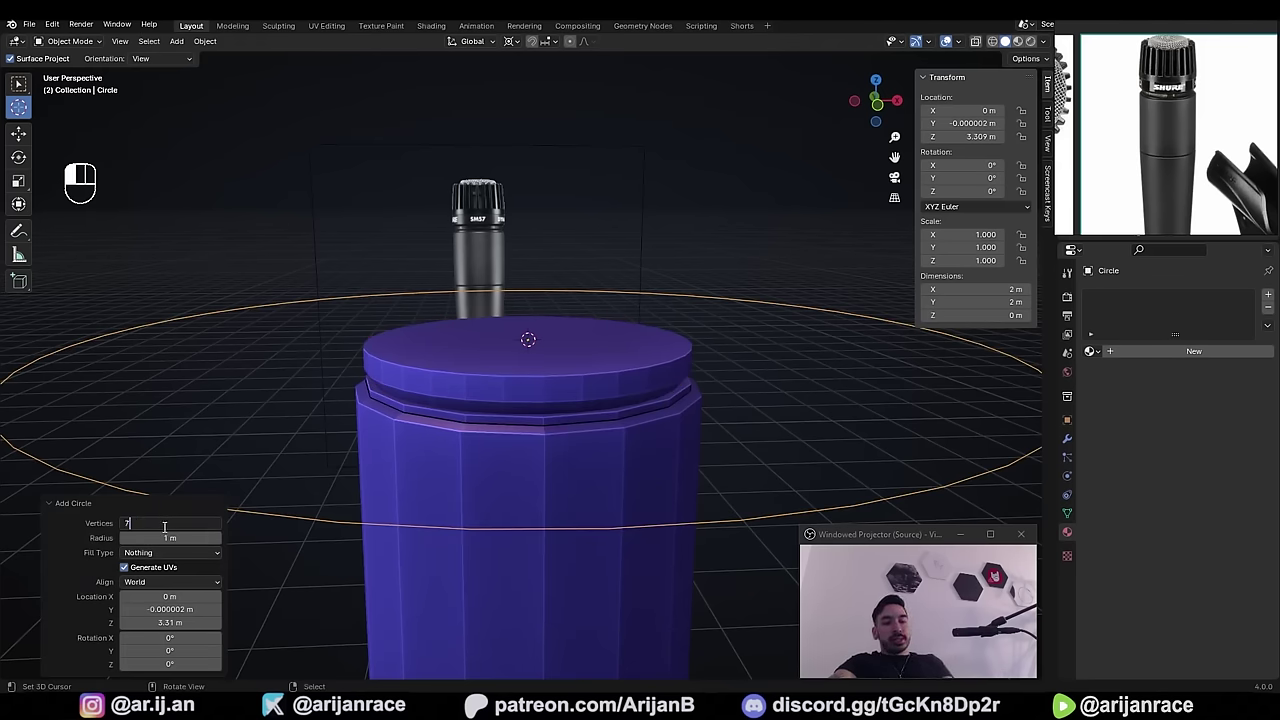
text(2)
click(316, 450)
- Scale the circle's vertices down in Edit Mode until its width matches the head's bottom edge in the front reference view
middle_drag(385, 485, 434, 502)
key(Tab)
scroll(435, 503, down, 2)
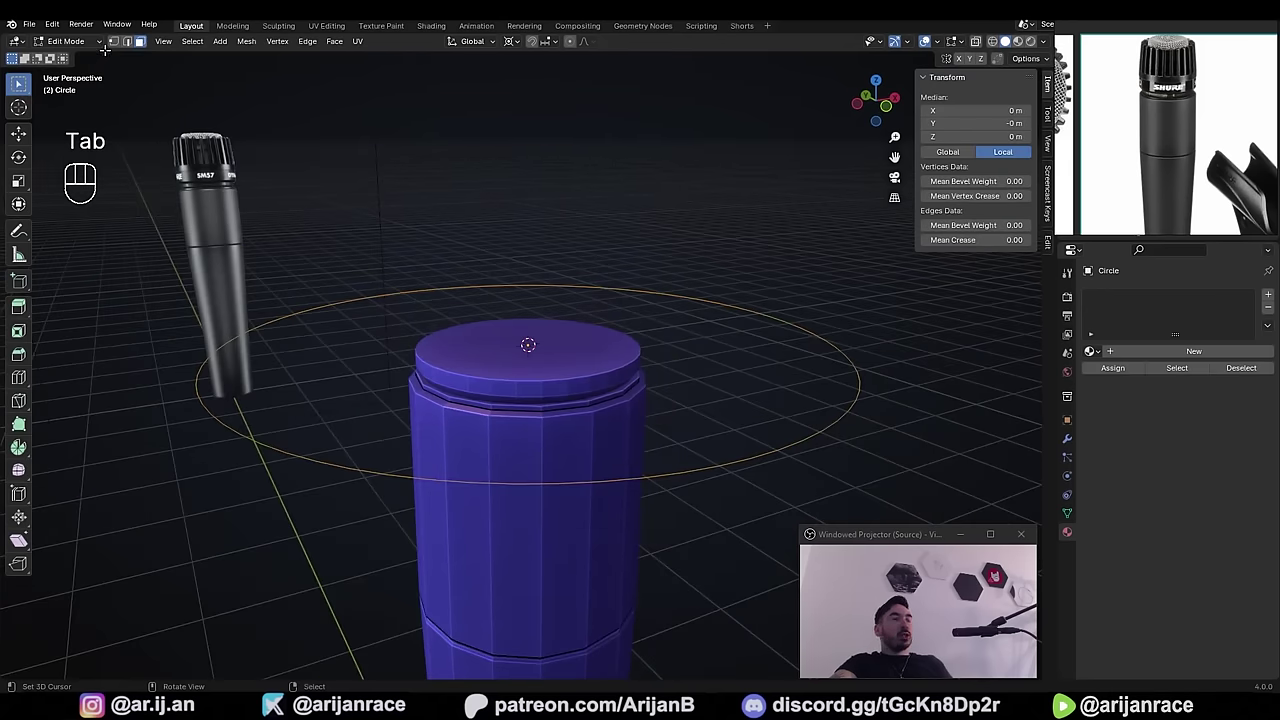
key(s)
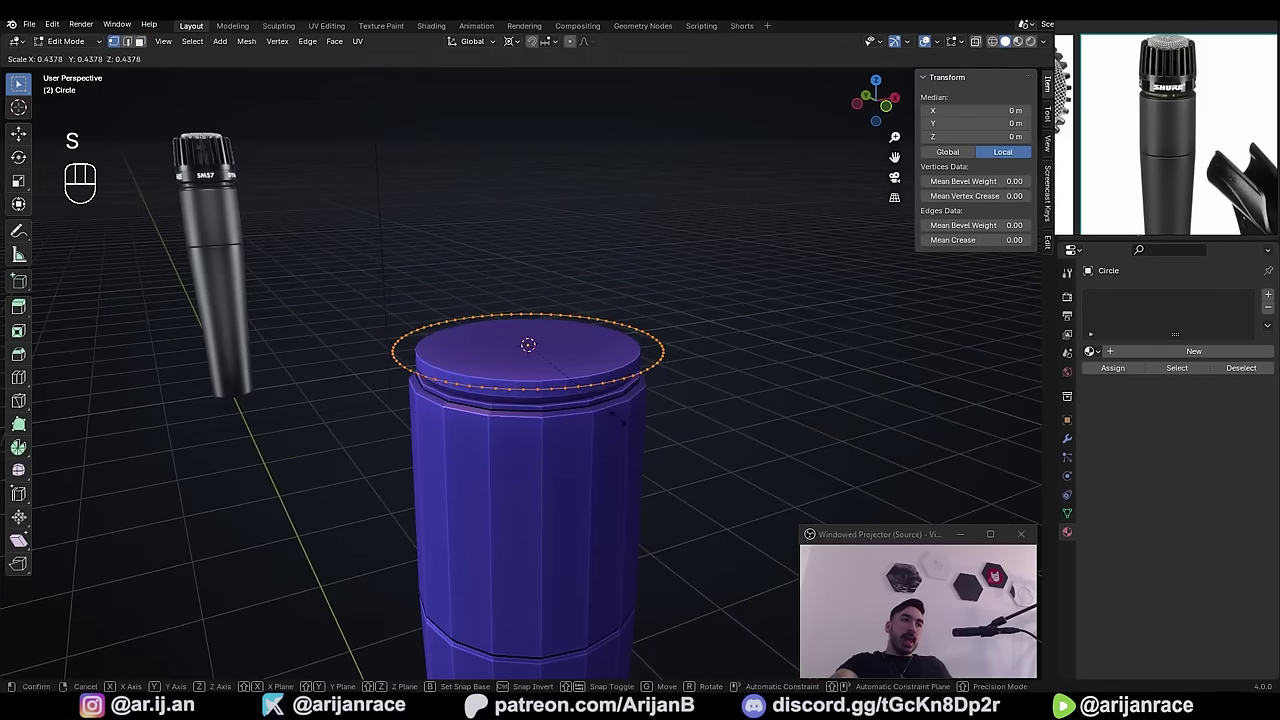
click(607, 414)
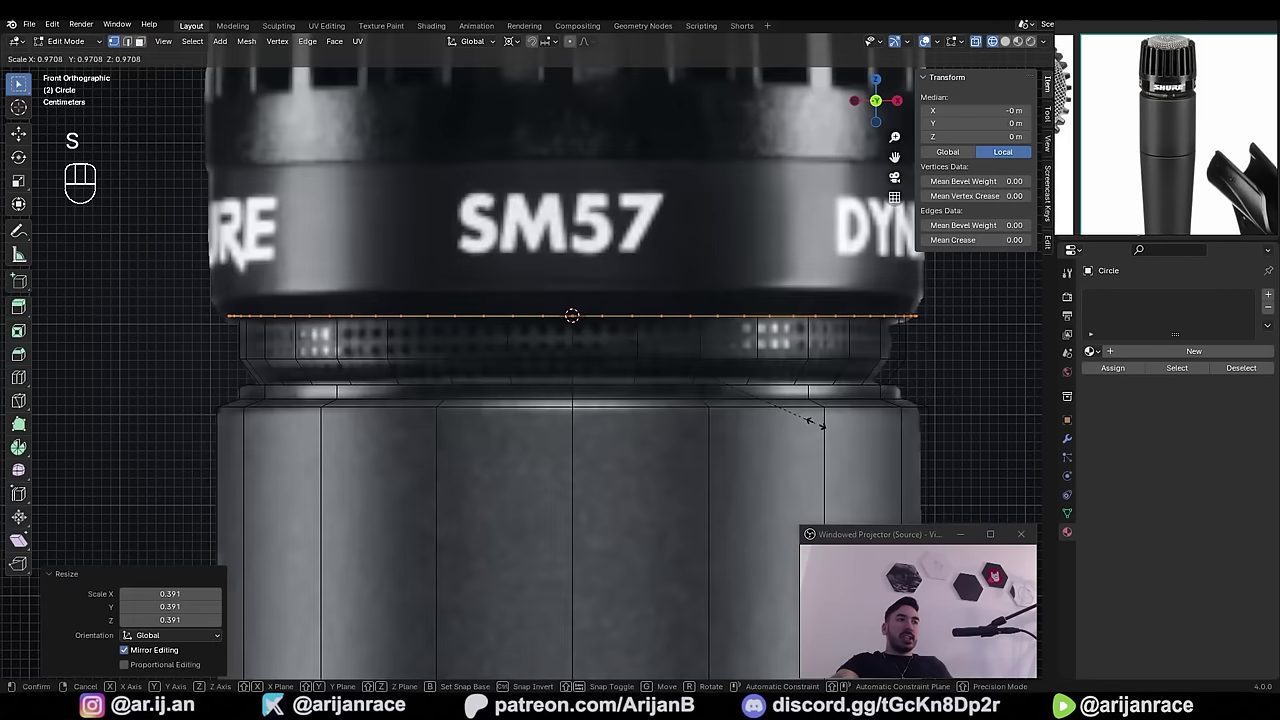
click(814, 423)
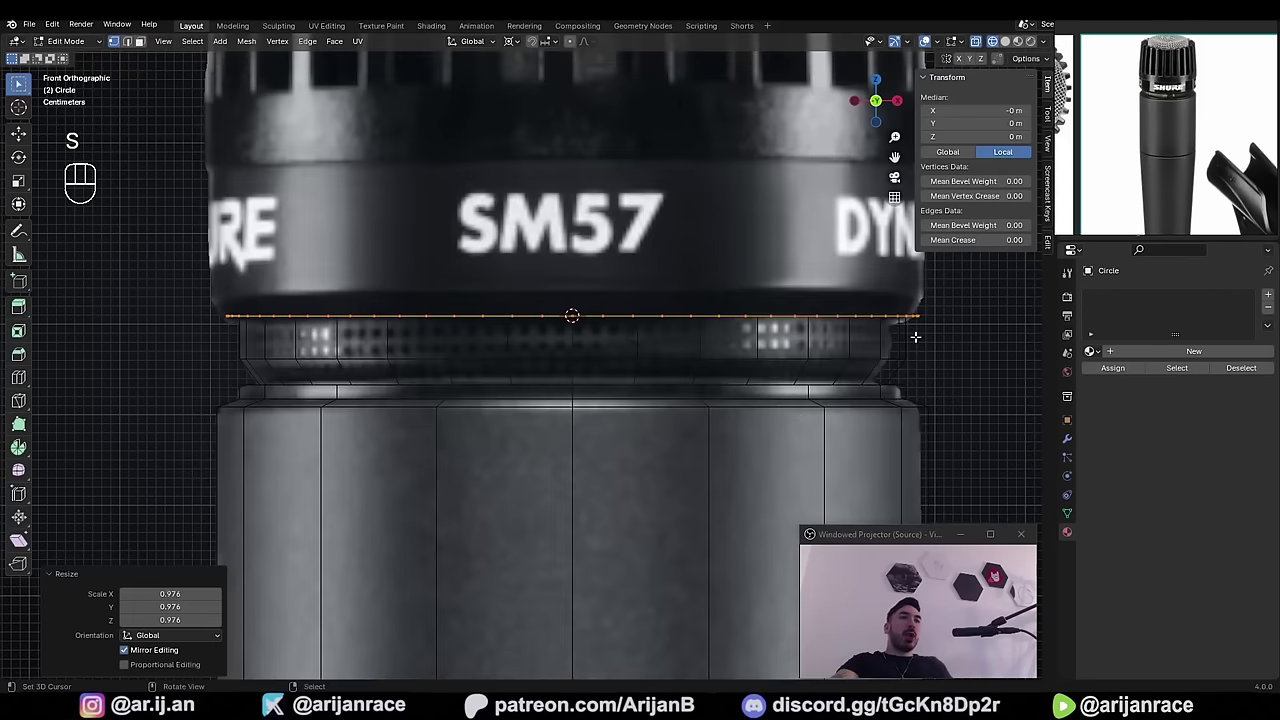
- Fill the circle with a face and extrude it about 0.029 m upward along the head's lower edge
scroll(571, 429, down, 3)
middle_drag(571, 429, 580, 451)
key(f)
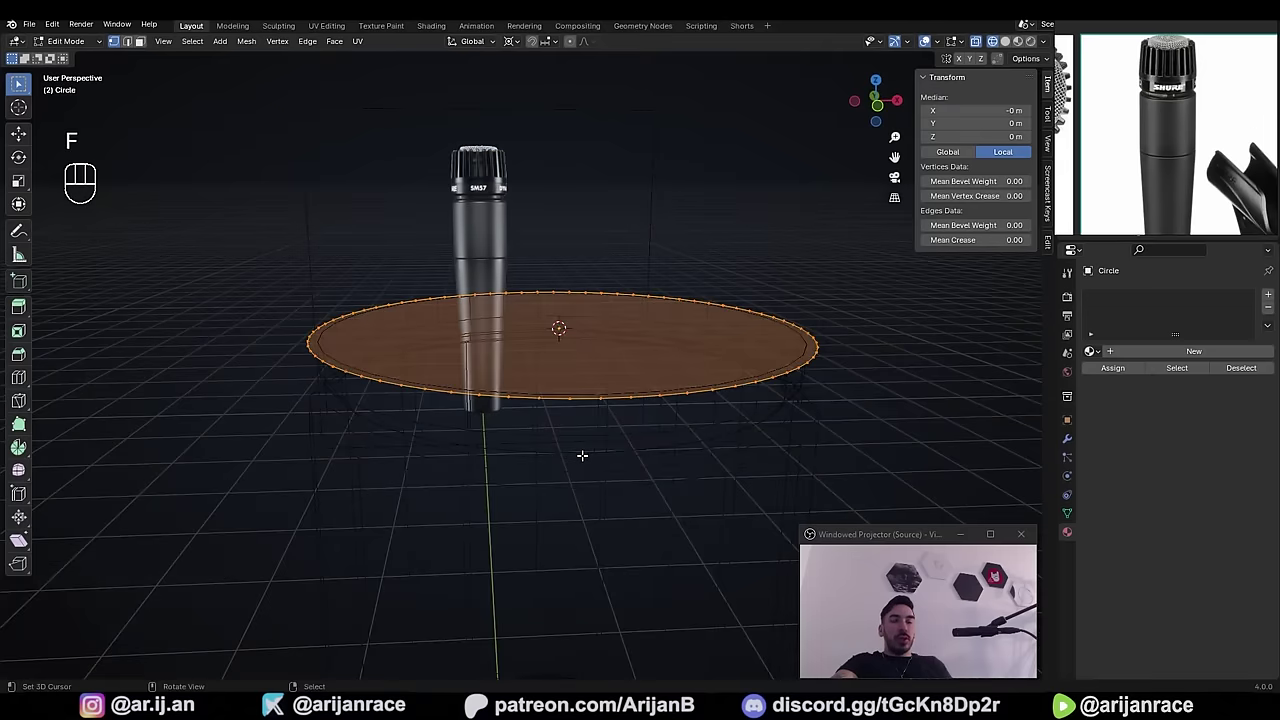
key(KP_3)
key(KP_1)
key(KP_Decimal)
key(e)
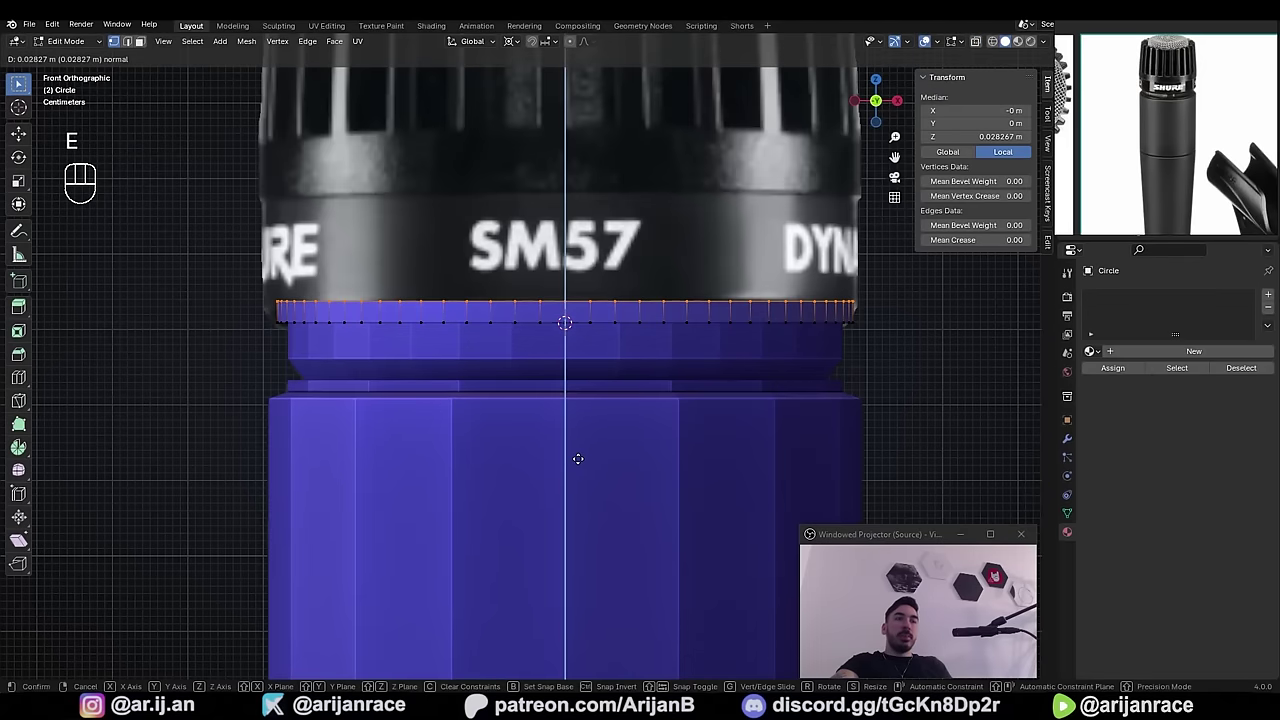
click(579, 458)
- Try to scale the extruded top face outward around the Median Point pivot
click(512, 41)
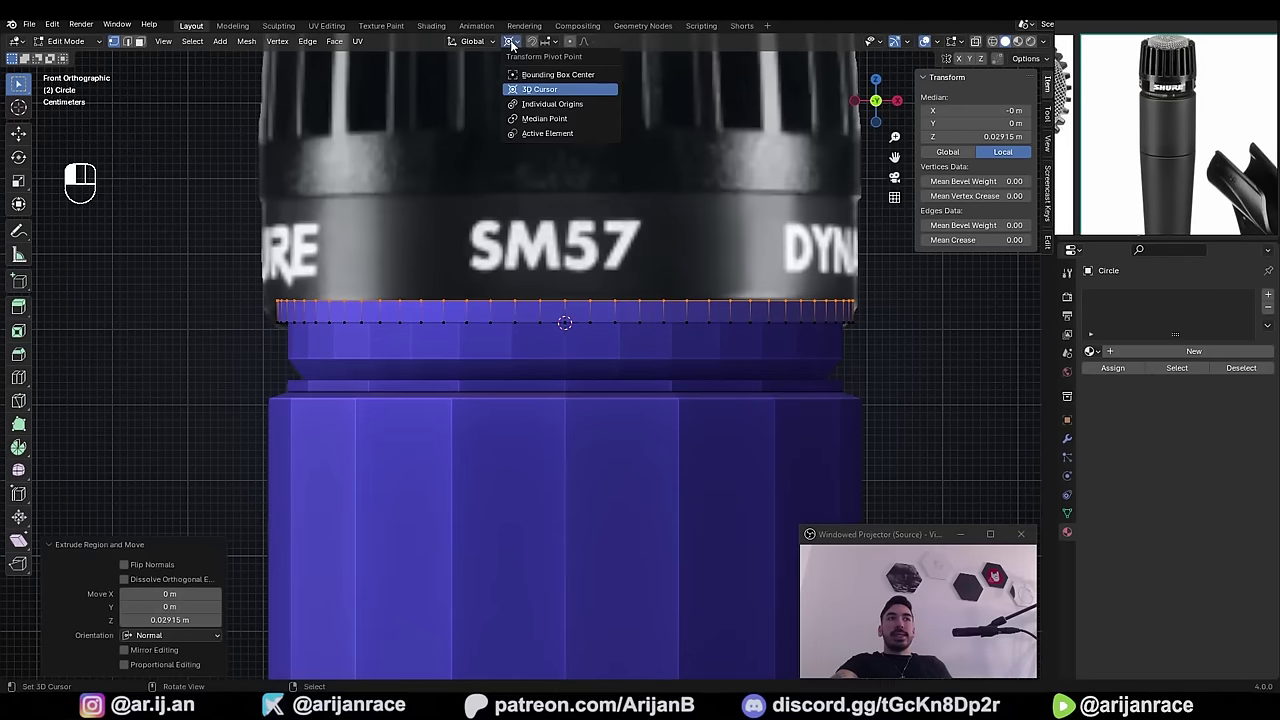
click(533, 122)
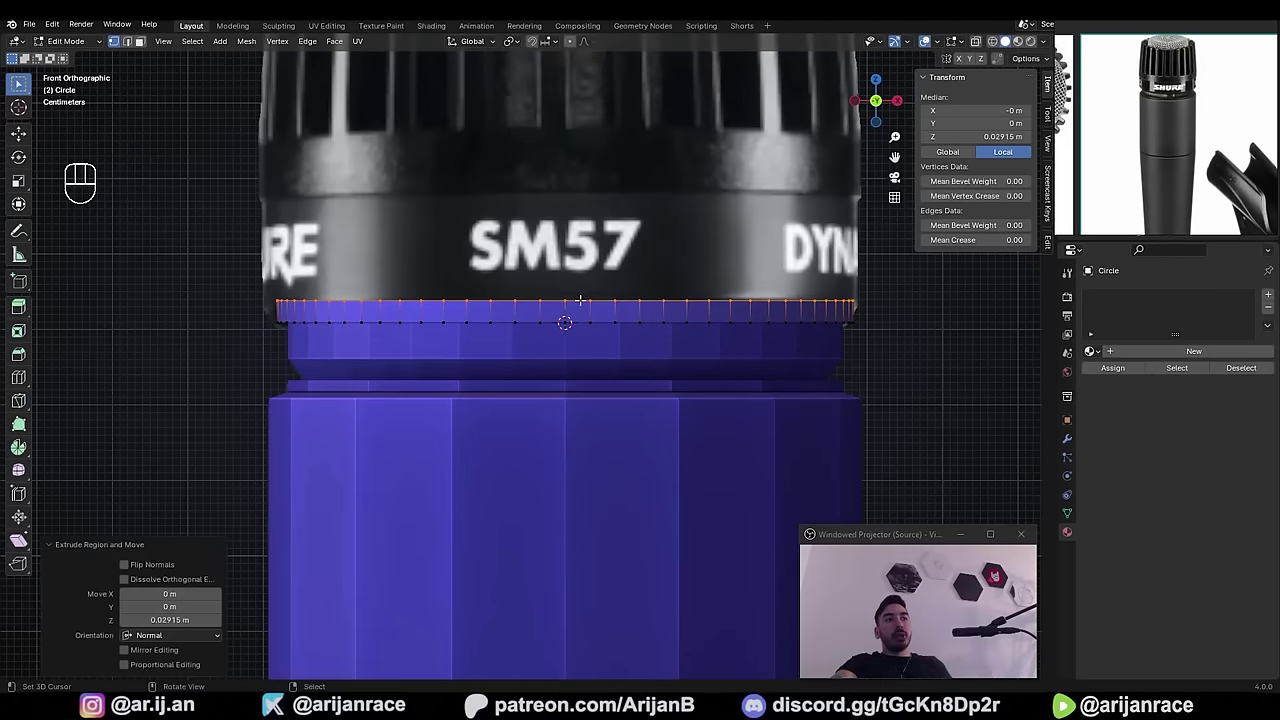
key(s)
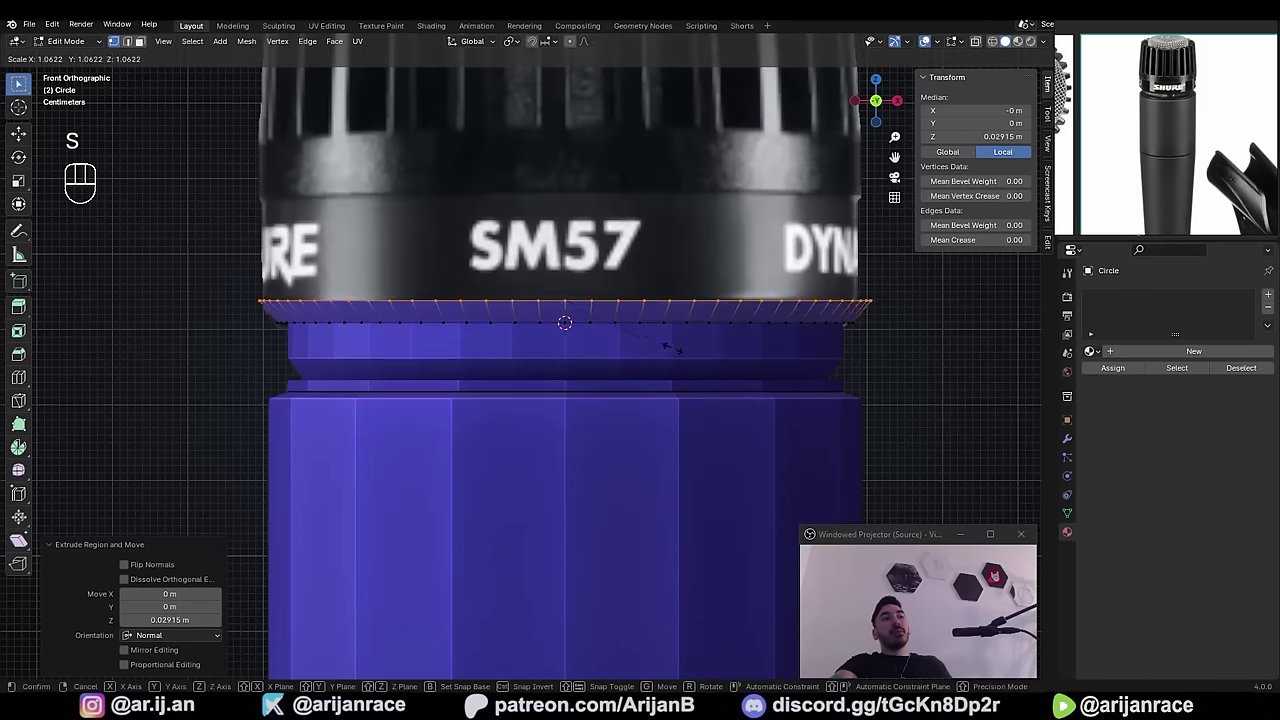
key(Escape)
- Try to scale the top face around the 3D Cursor pivot, and undo the scaling
click(512, 41)
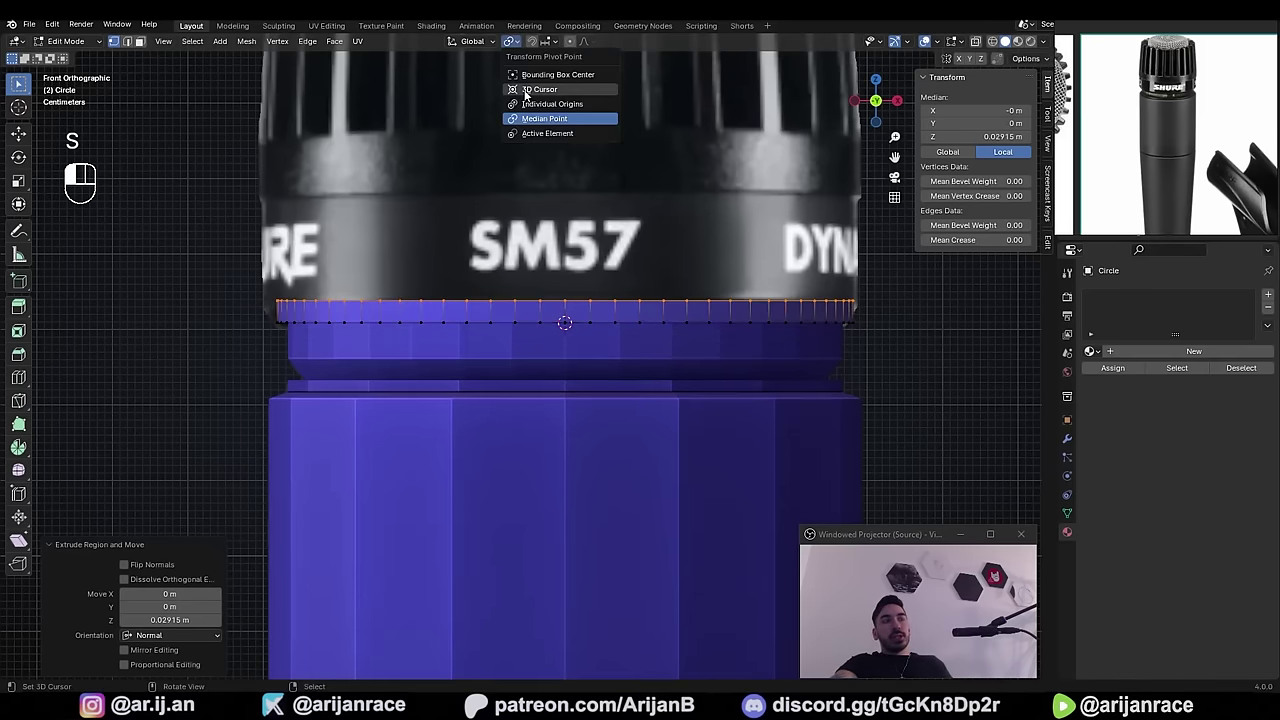
click(527, 90)
key(s)
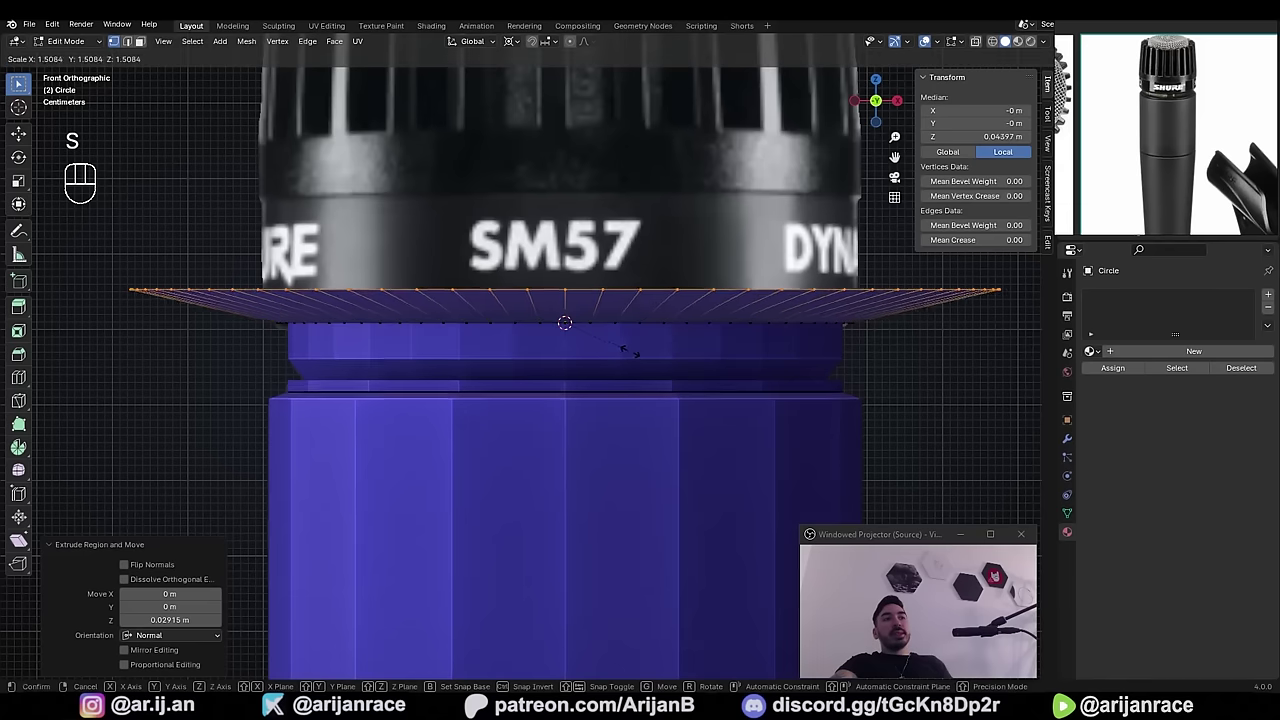
click(531, 317)
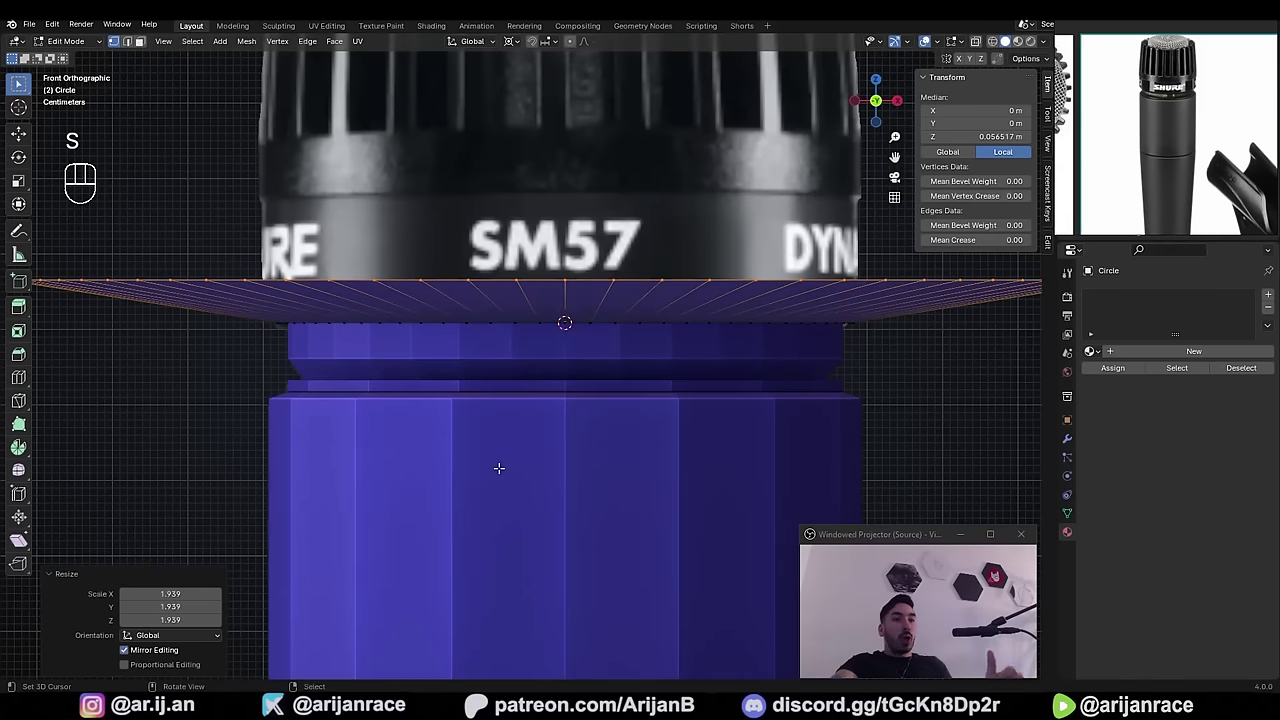
key(ctrl+z)
- Set the pivot to Median Point and scale the top face by about 1.062 to flare the head's lower edge
click(513, 42)
click(543, 118)
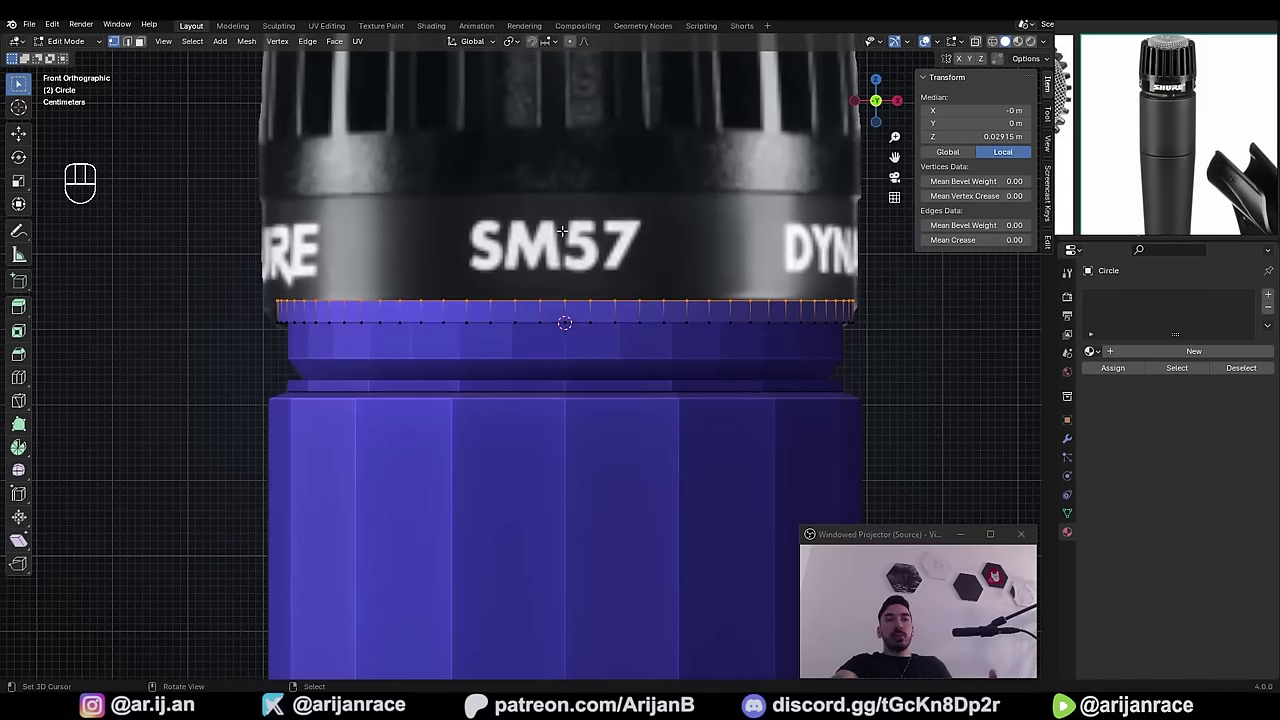
key(s)
click(760, 352)
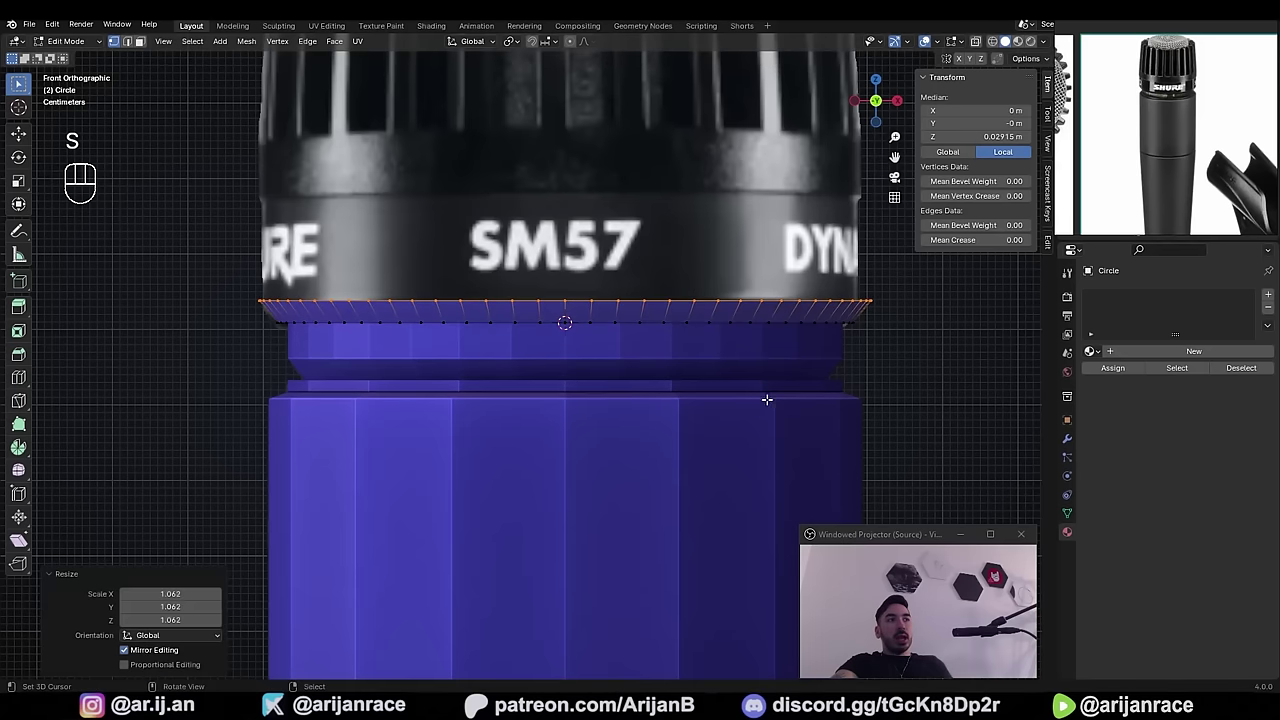
- Extrude the top face about 0.138 m up to the upper edge of the SM57 lettering band and use wireframe shading
key(e)
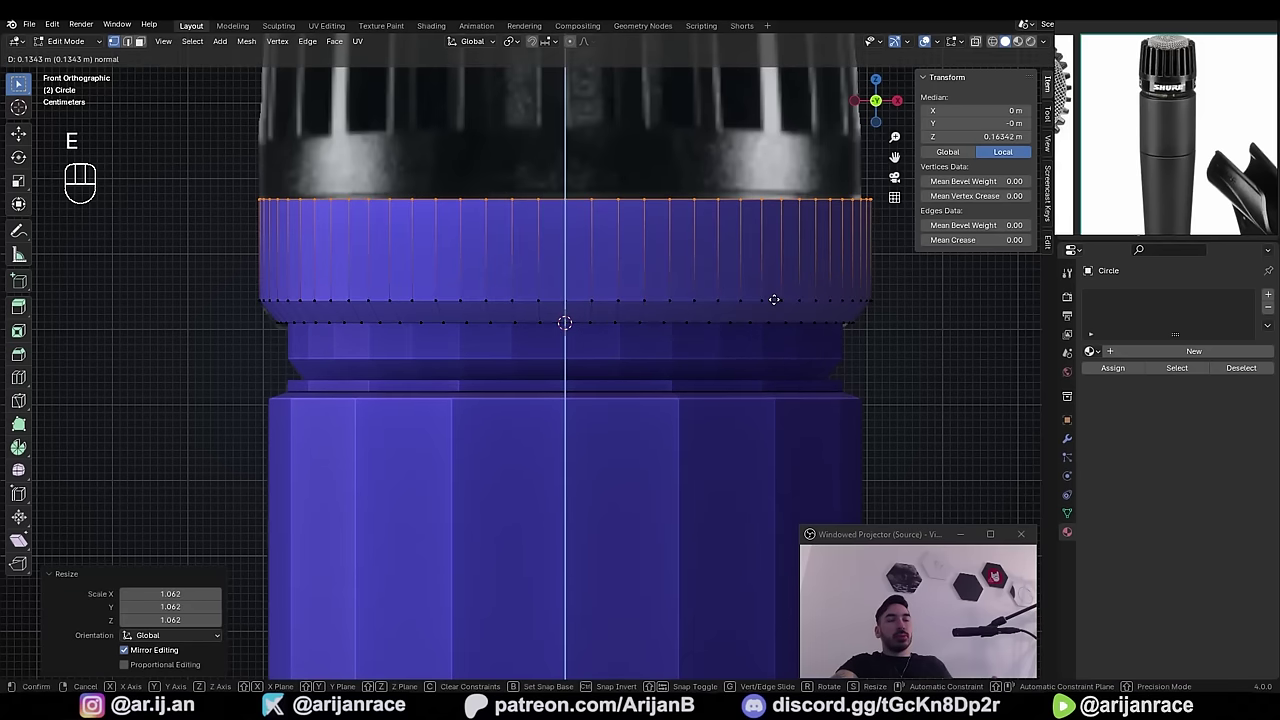
click(750, 272)
key(z)
shift+middle_drag(350, 201, 362, 334)
shift+middle_drag(574, 330, 566, 373)
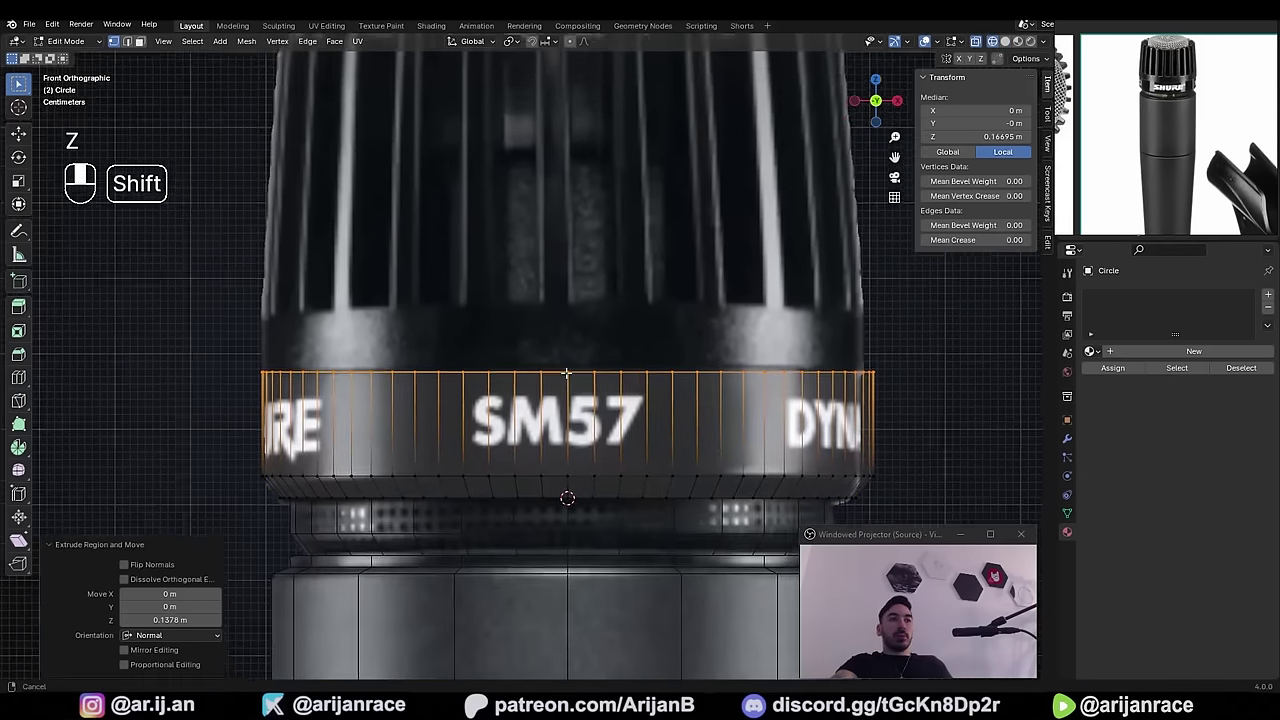
scroll(603, 359, up, 2)
scroll(288, 379, down, 1)
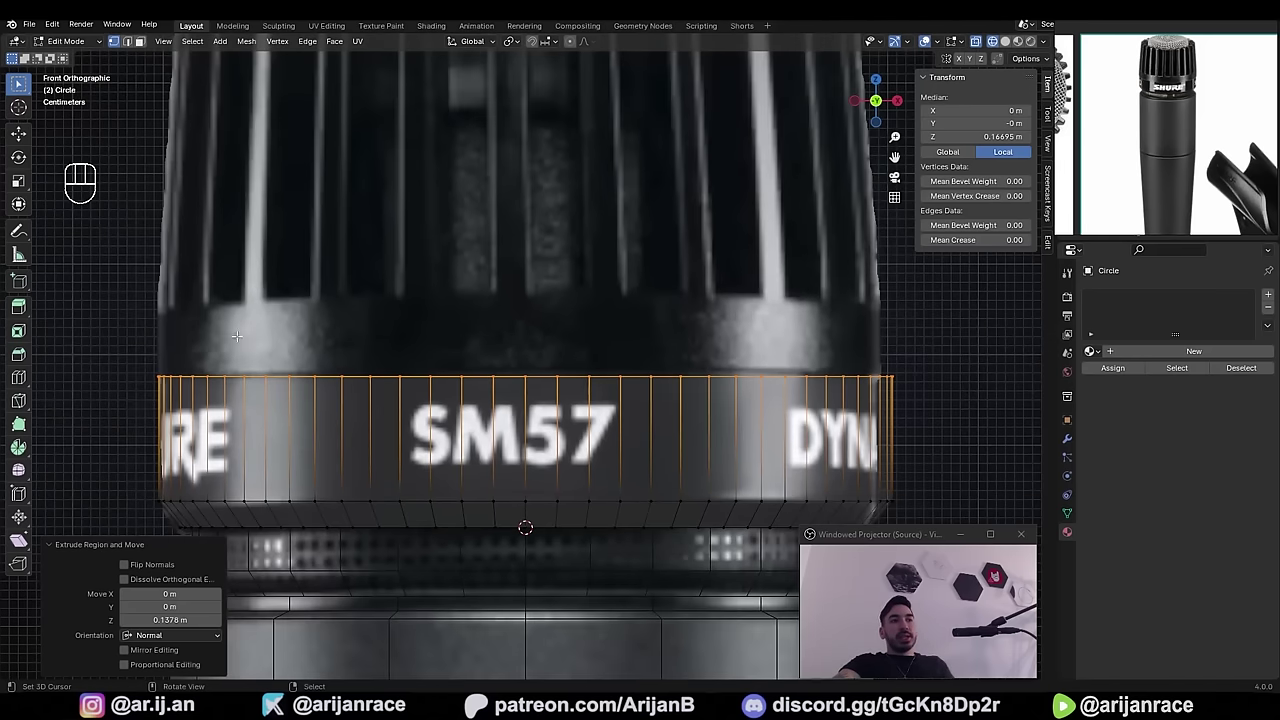
scroll(623, 408, down, 2)
scroll(561, 413, up, 2)
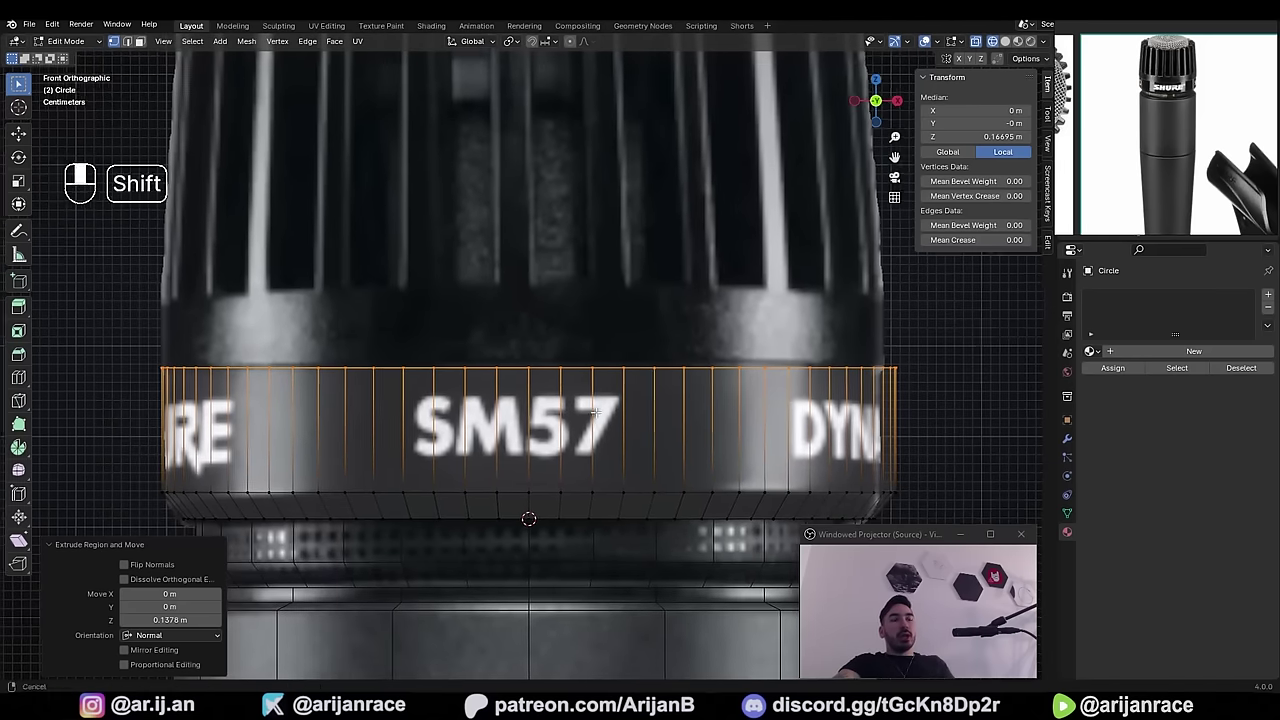
- Extrude the top face in place and scale it by about 1.003 to create a slight outward step
key(e)
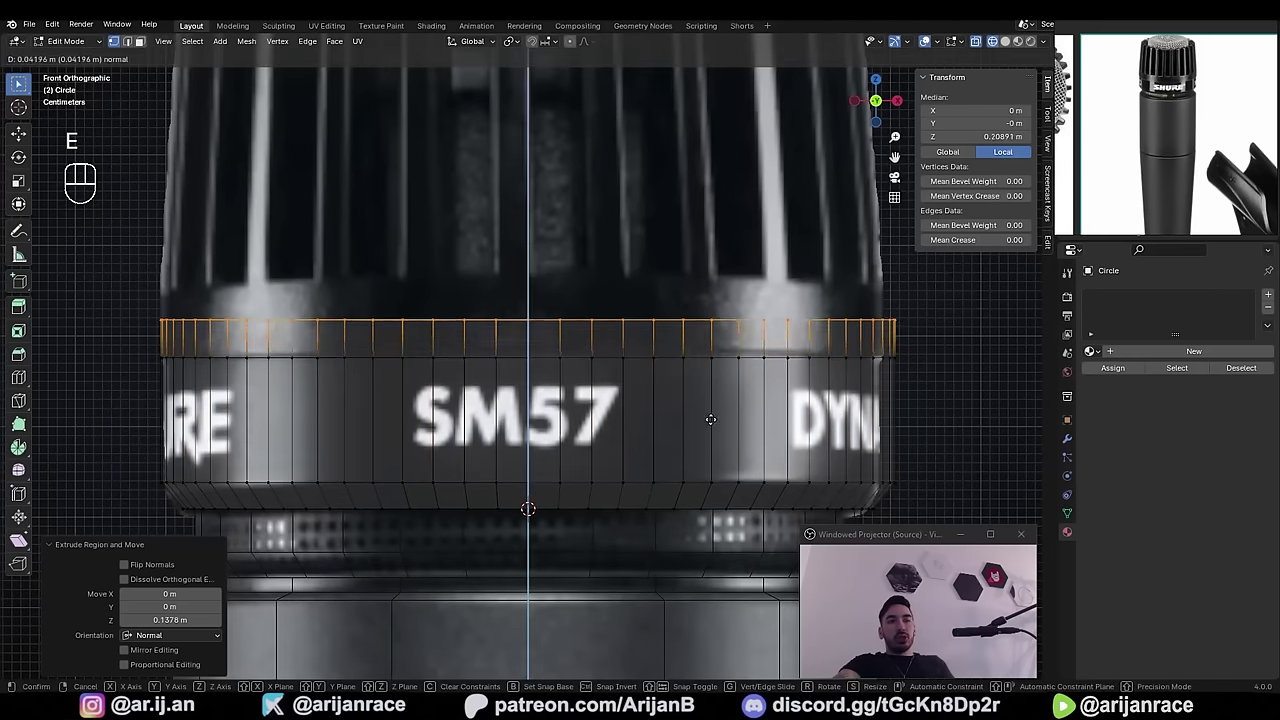
key(g)
right_click(541, 378)
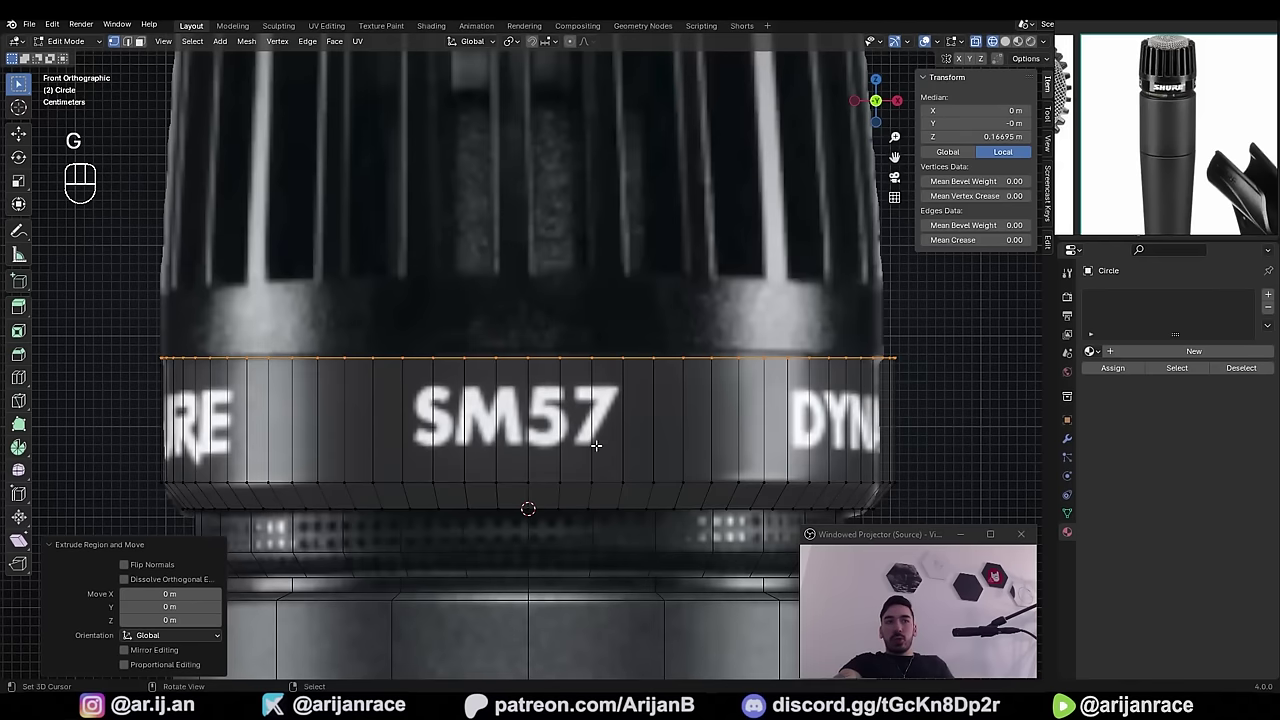
key(s)
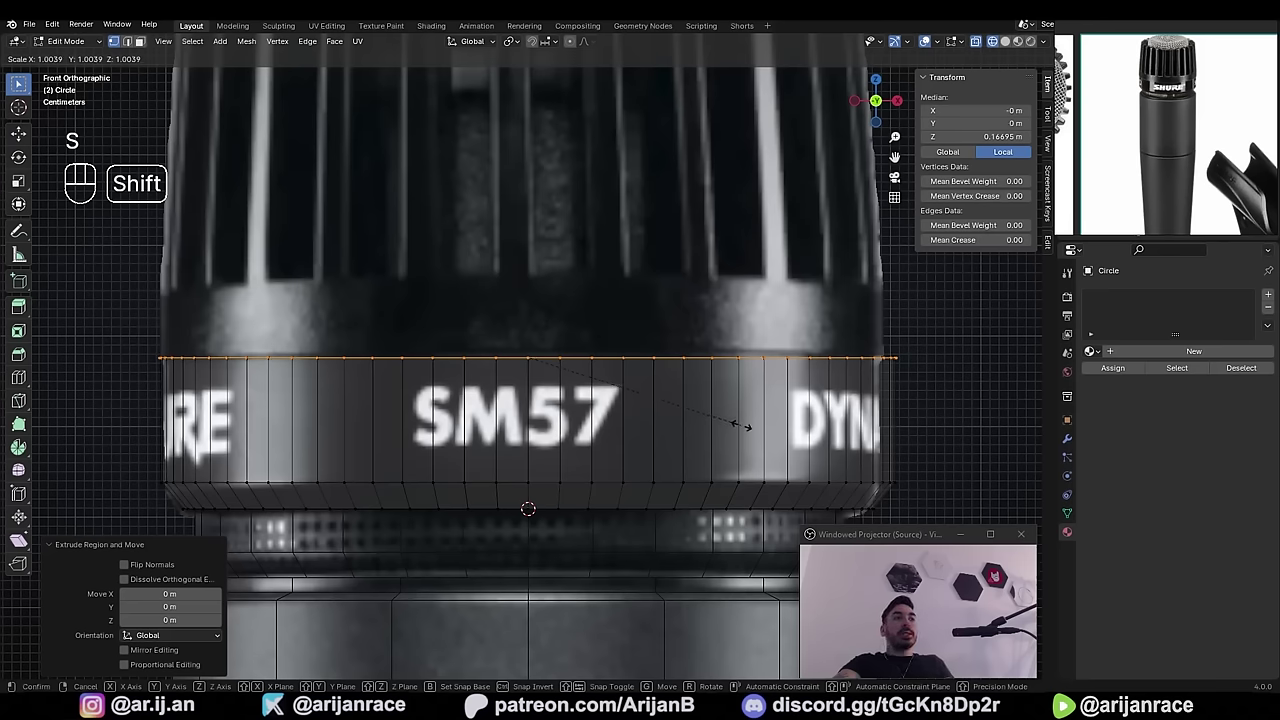
click(740, 425)
shift+middle_drag(740, 425, 765, 441)
- Extrude the top face about 0.085 m up to the upper edge of the dark band below the ribs
key(e)
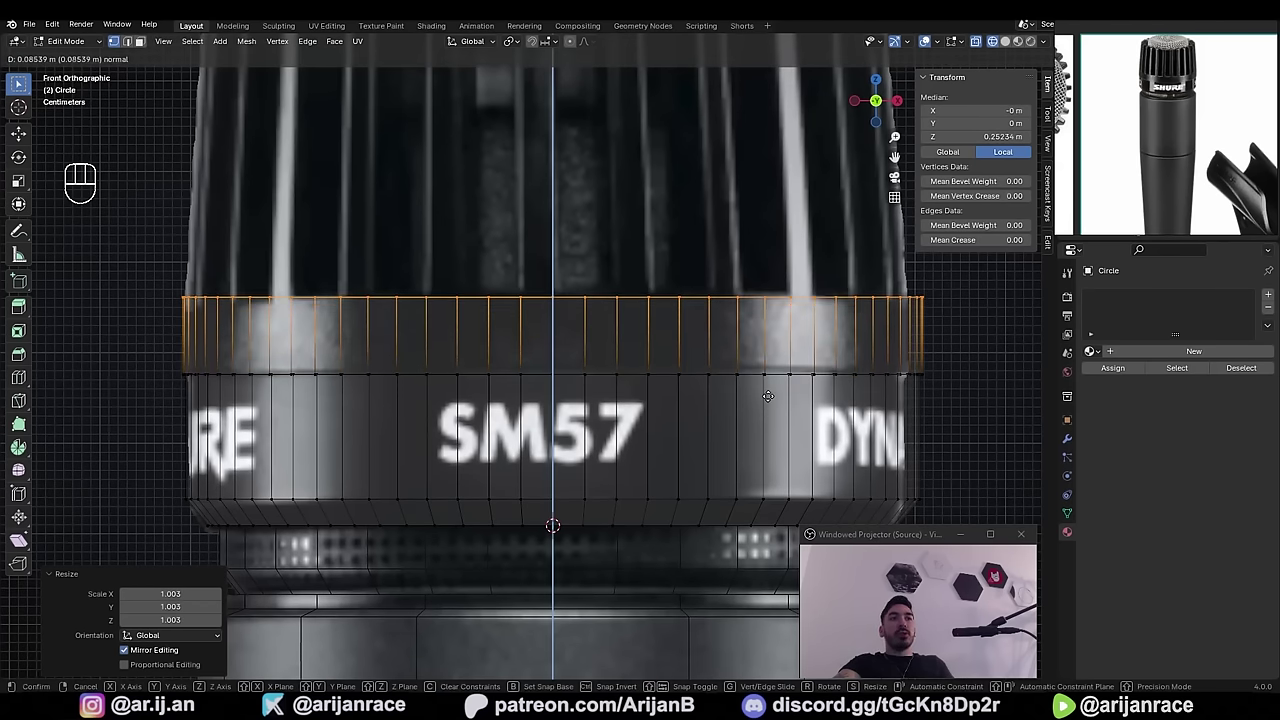
click(584, 262)
scroll(584, 262, down, 3)
scroll(552, 155, down, 1)
scroll(562, 225, up, 3)
scroll(572, 300, down, 1)
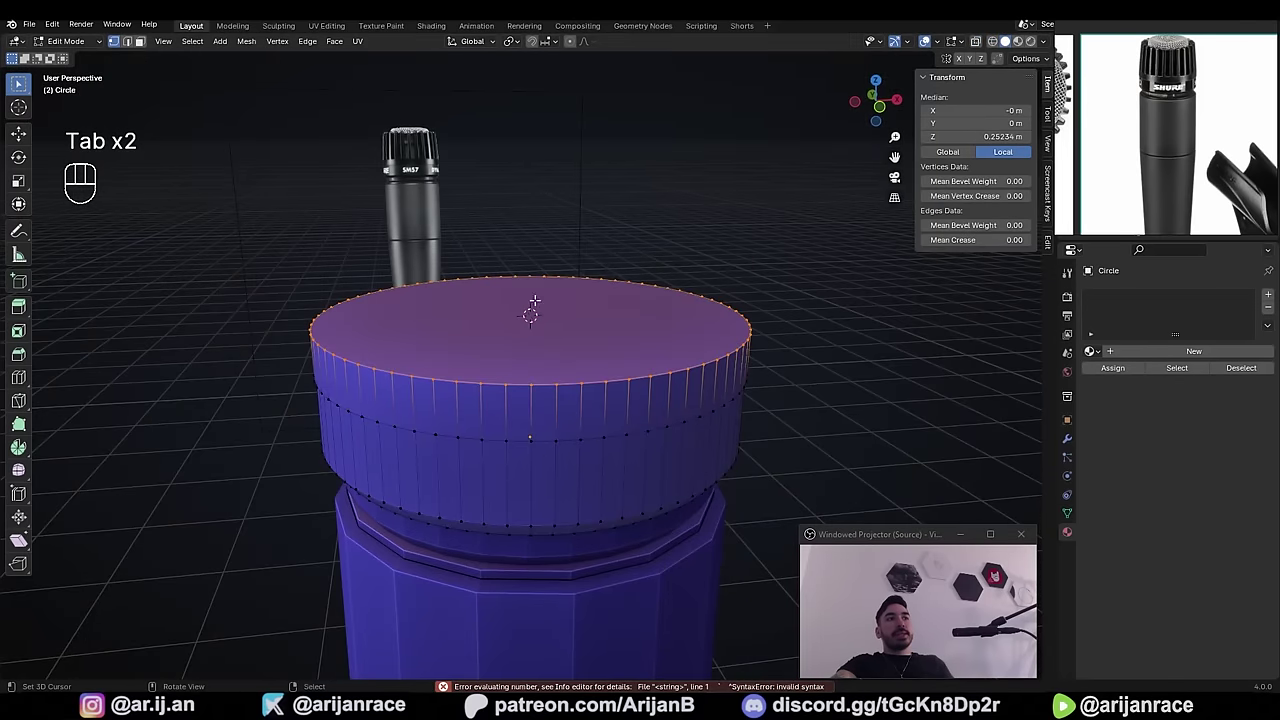
- Inset the head's top face by about 0.105 m to form a ring of faces around its edge
click(240, 79)
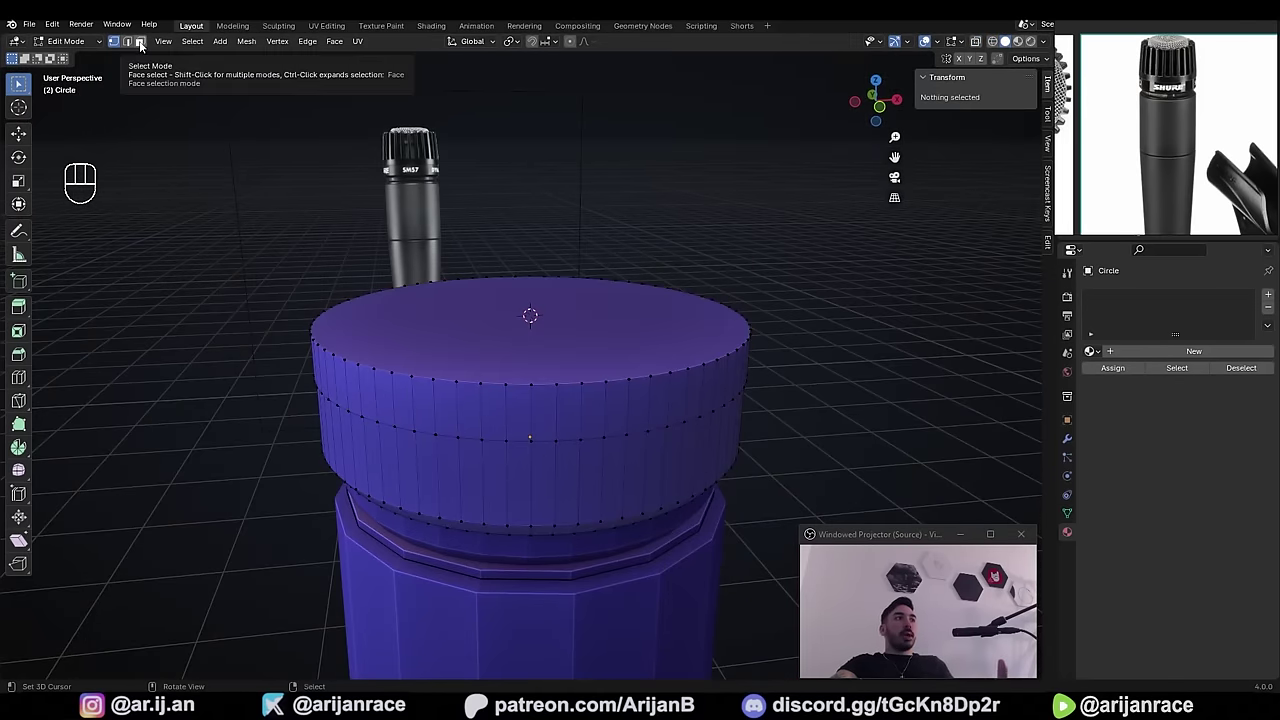
click(140, 42)
middle_drag(428, 354, 517, 320)
click(517, 320)
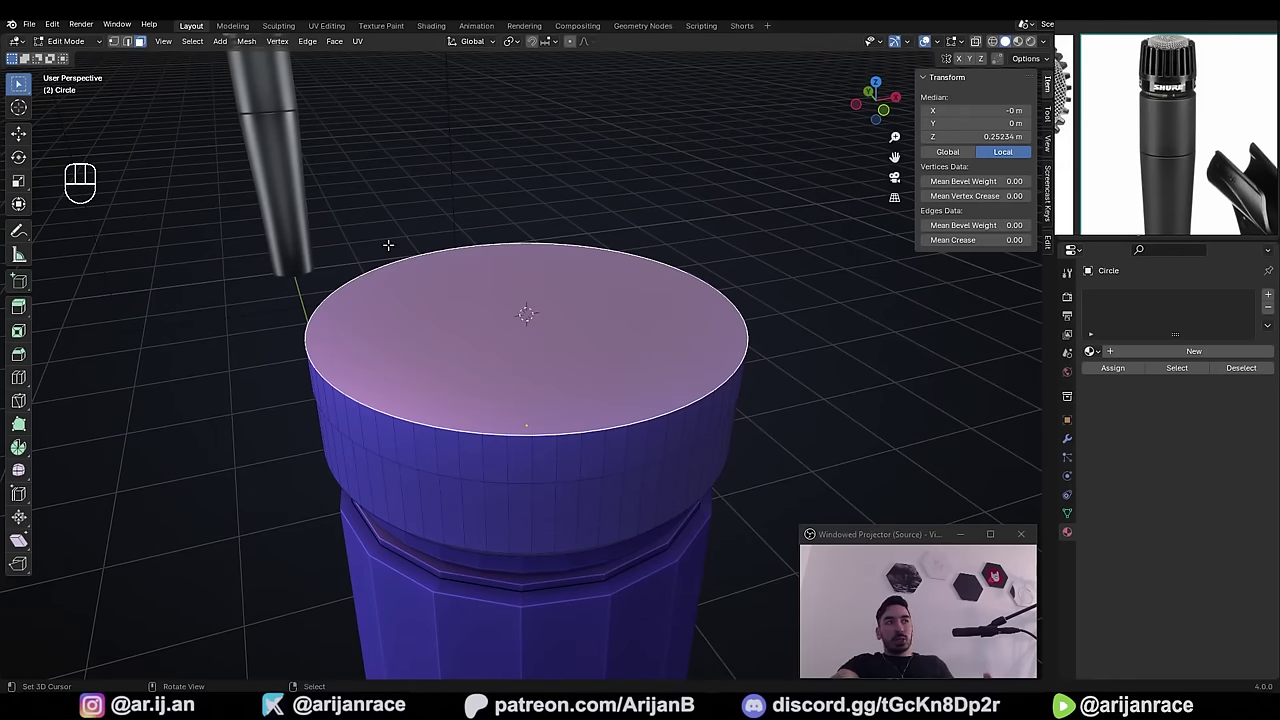
right_click(223, 190)
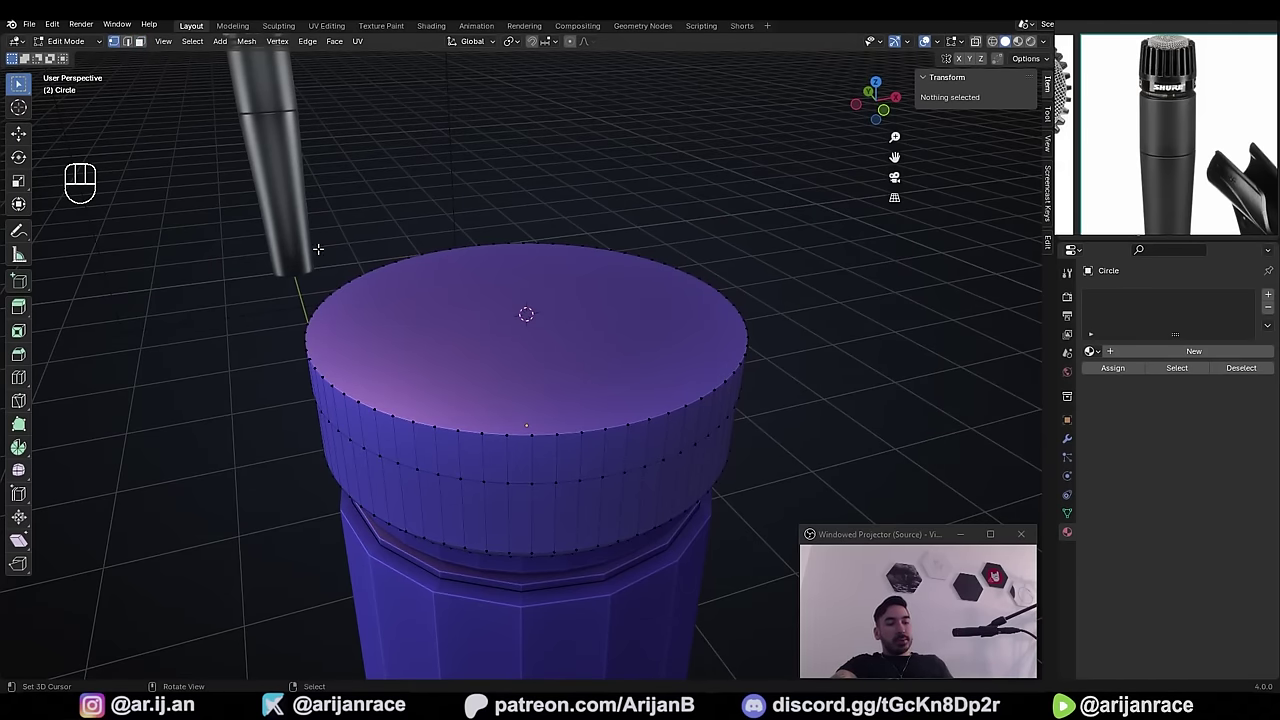
alt+click(515, 241)
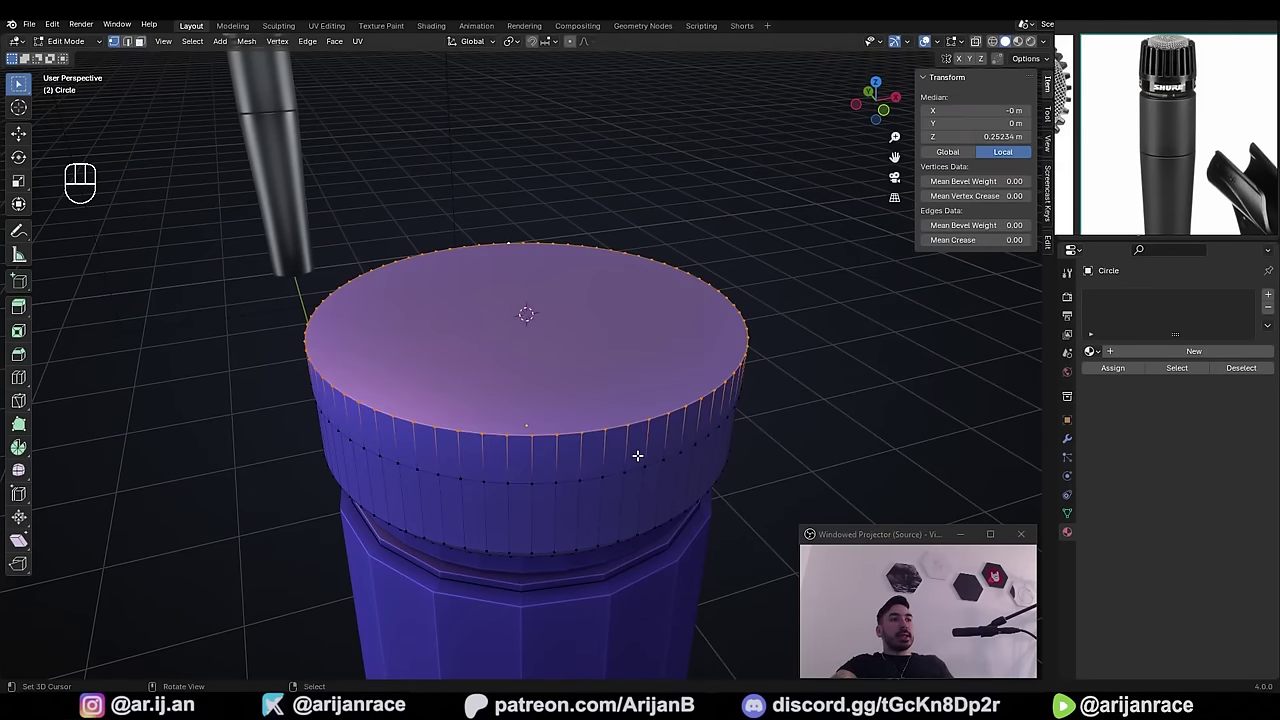
scroll(671, 402, up, 1)
middle_drag(755, 449, 760, 457)
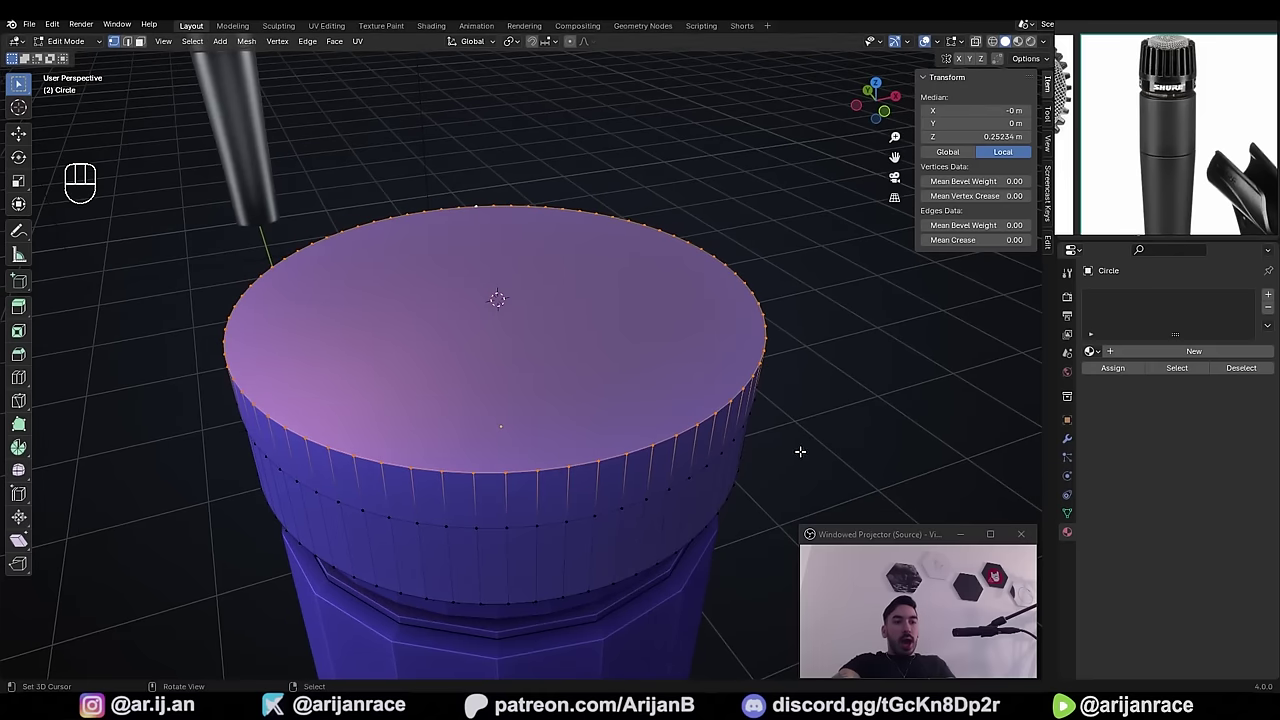
key(i)
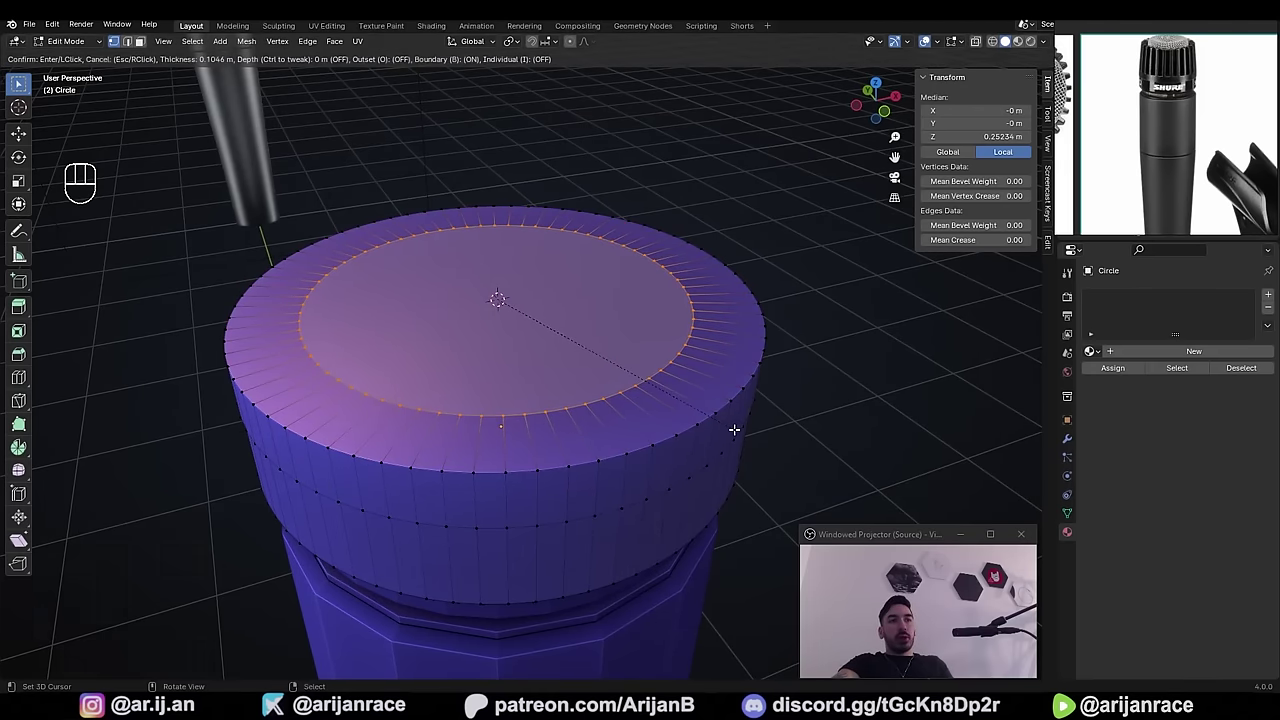
click(734, 430)
- Switch to face selection and select the whole ring of faces around the inset
middle_drag(734, 430, 730, 466)
key(3)
alt+click(690, 420)
scroll(360, 288, down, 1)
middle_drag(360, 288, 349, 271)
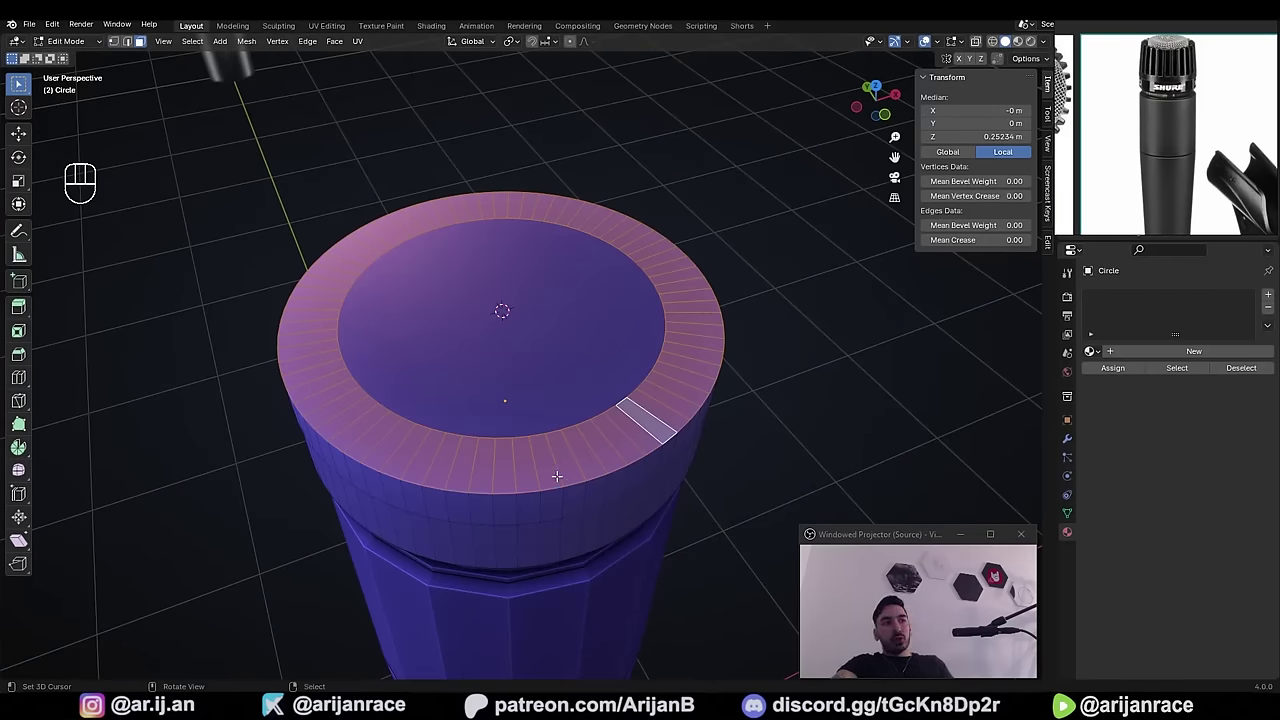
- Try selecting evenly spaced faces of the ring one by one around the edge
middle_drag(557, 476, 480, 465)
click(478, 468)
shift+click(555, 465)
shift+click(635, 440)
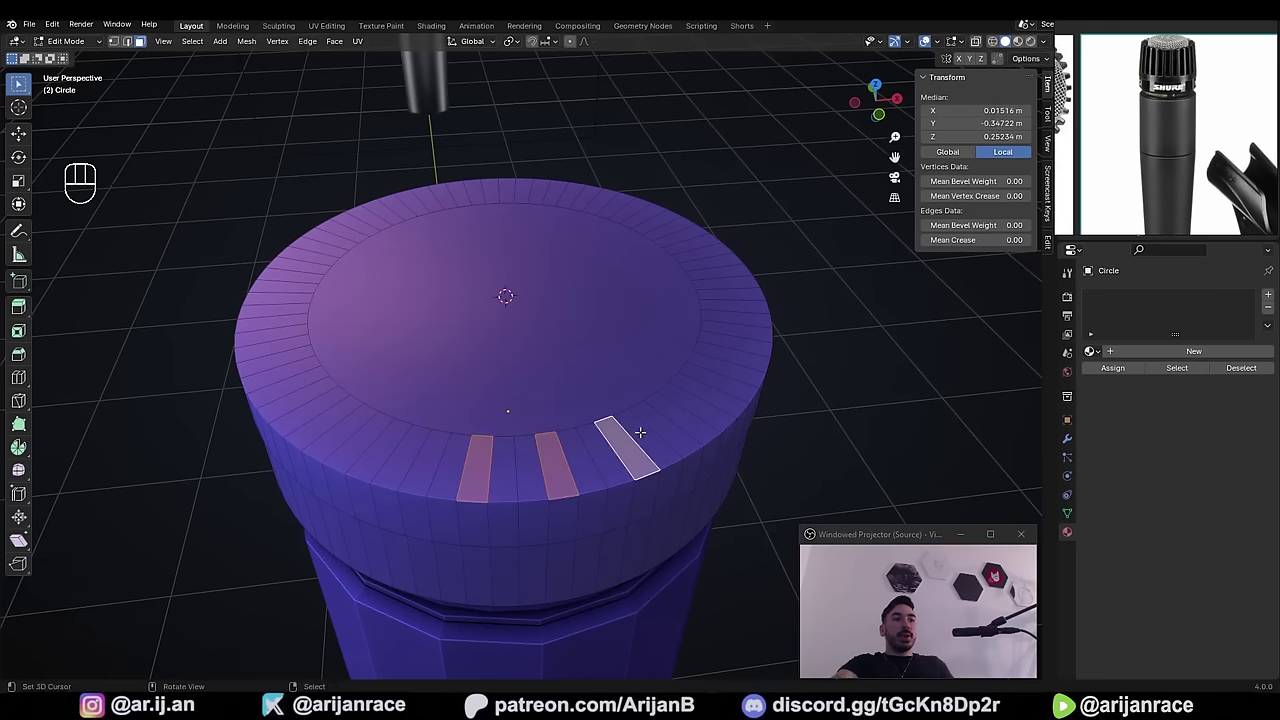
shift+click(674, 414)
shift+right_click(724, 390)
middle_drag(724, 390, 700, 400)
shift+right_click(731, 393)
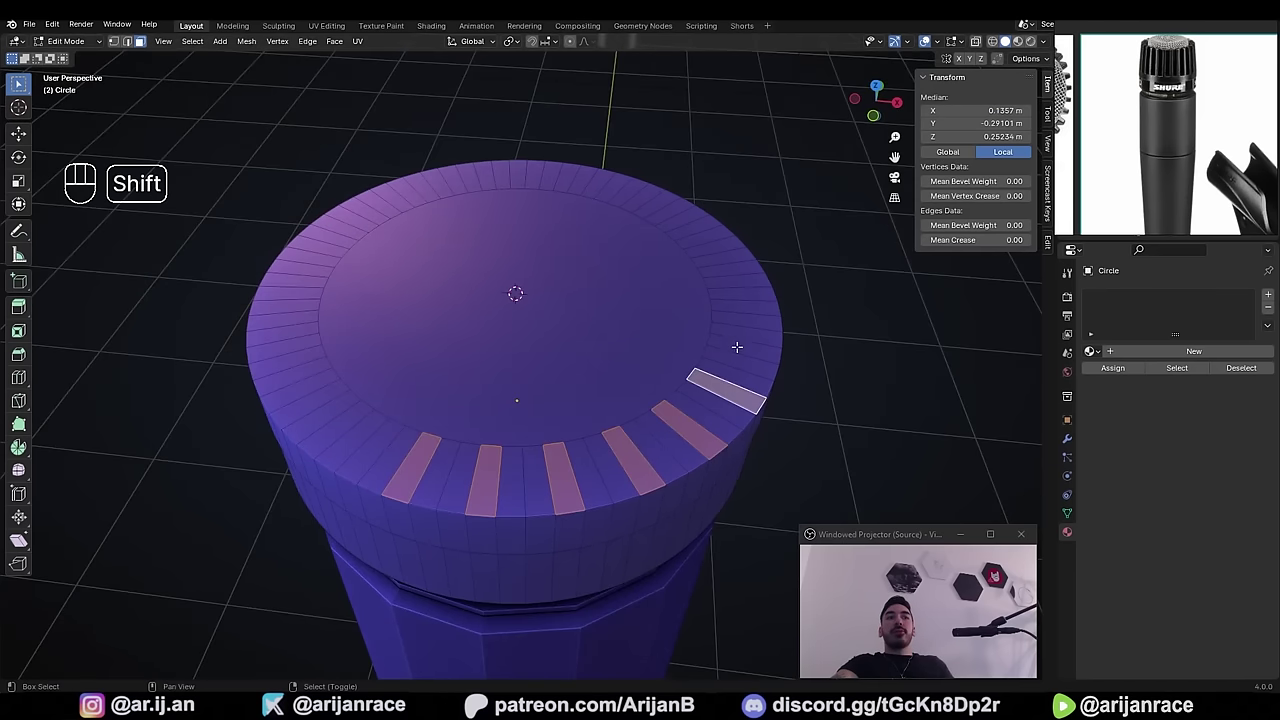
shift+right_click(738, 346)
shift+right_click(743, 310)
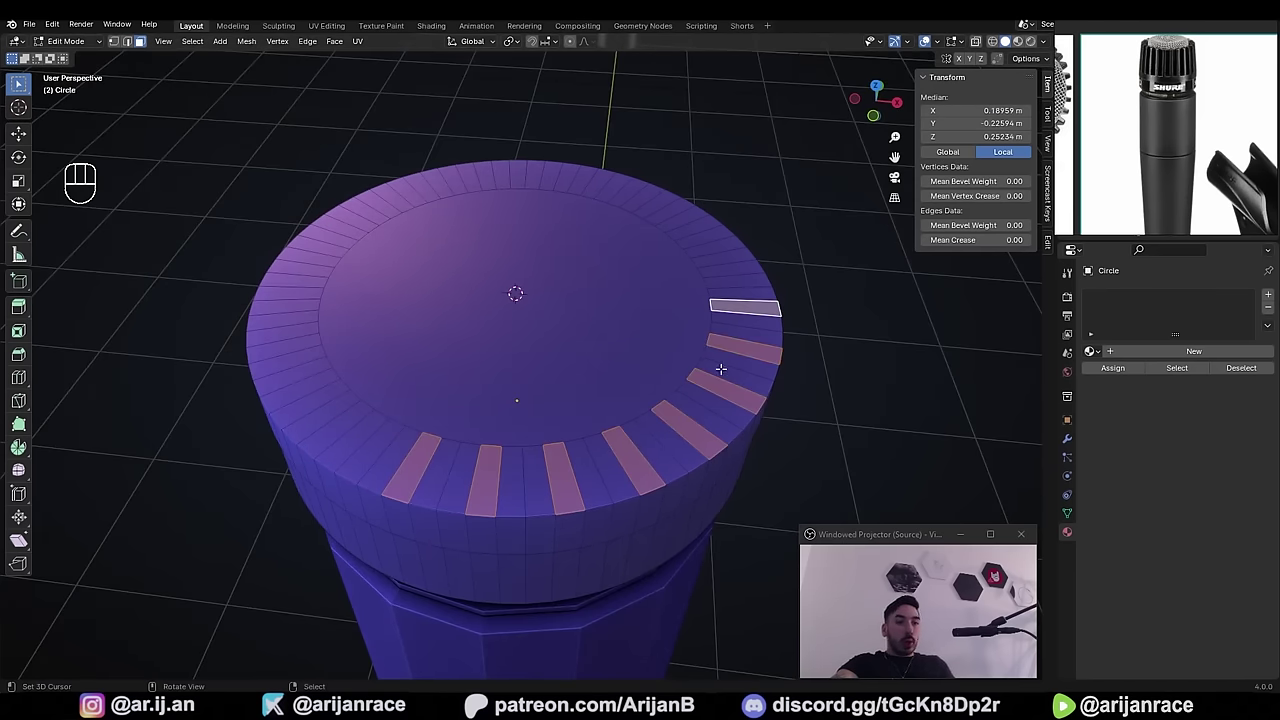
- Select the full face ring again and apply Checker Deselect with 2 faces deselected for each one selected
alt+click(291, 243)
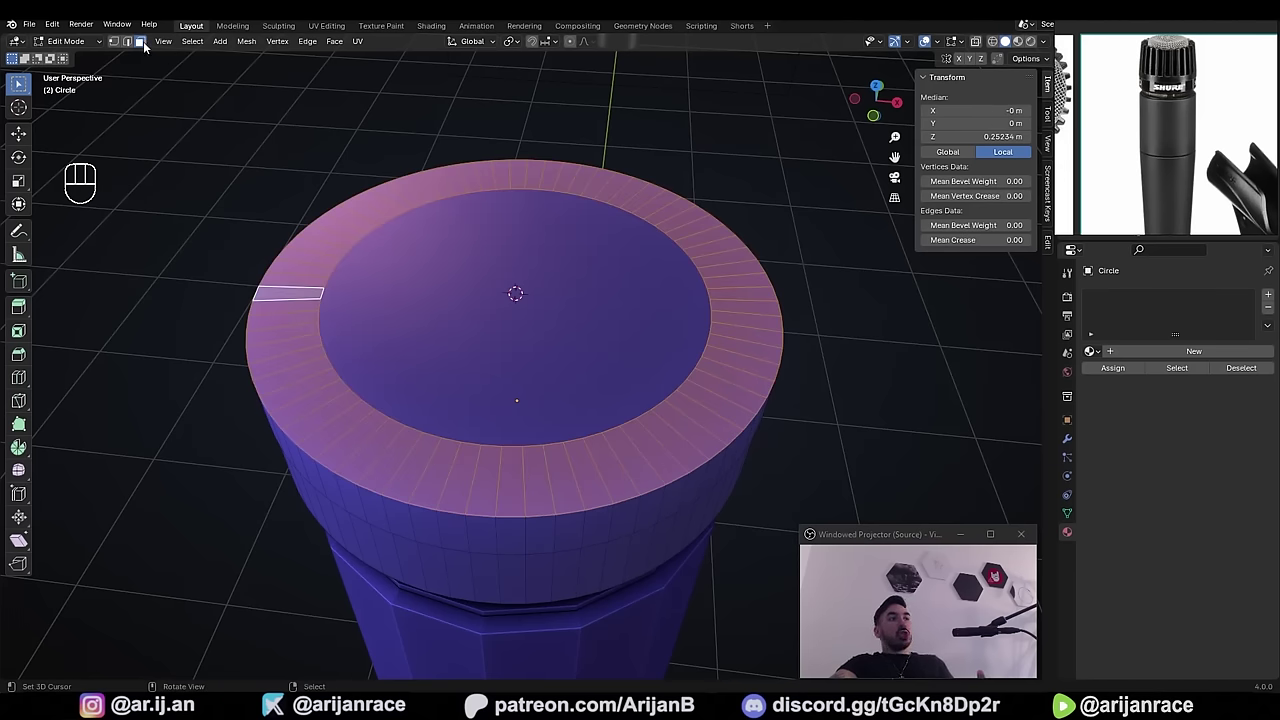
key(ctrl+z)
click(192, 41)
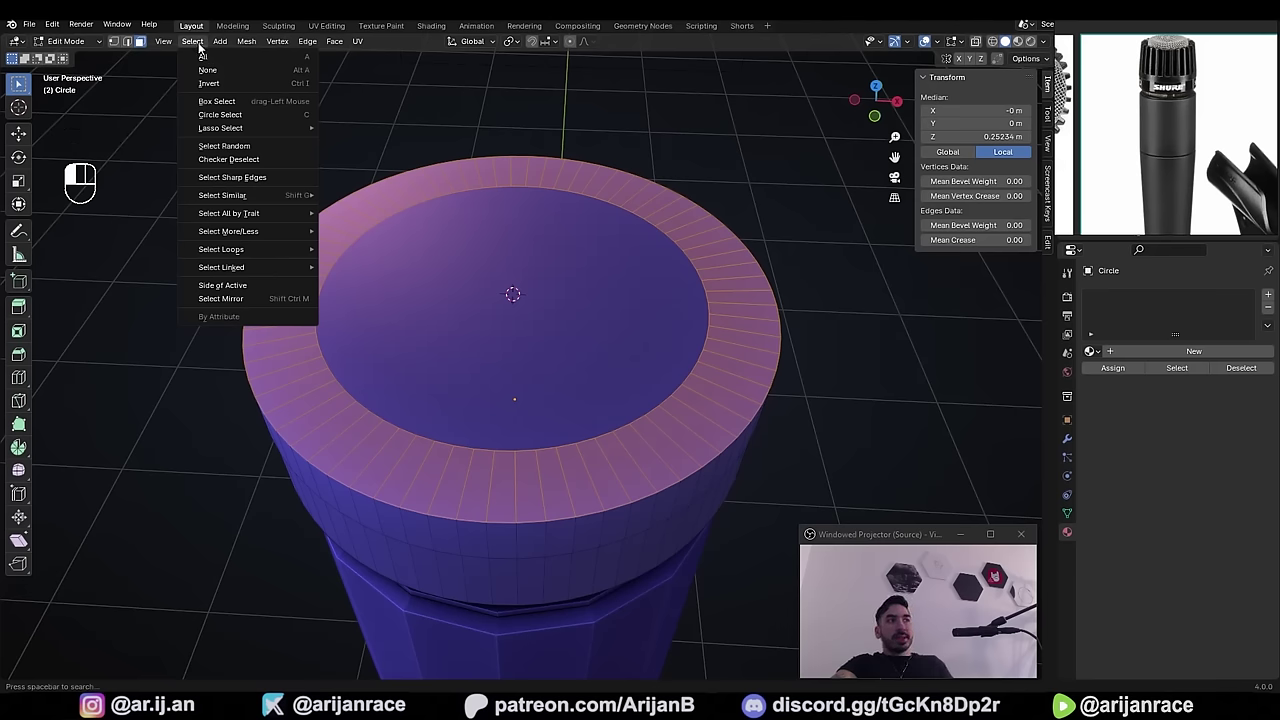
click(228, 159)
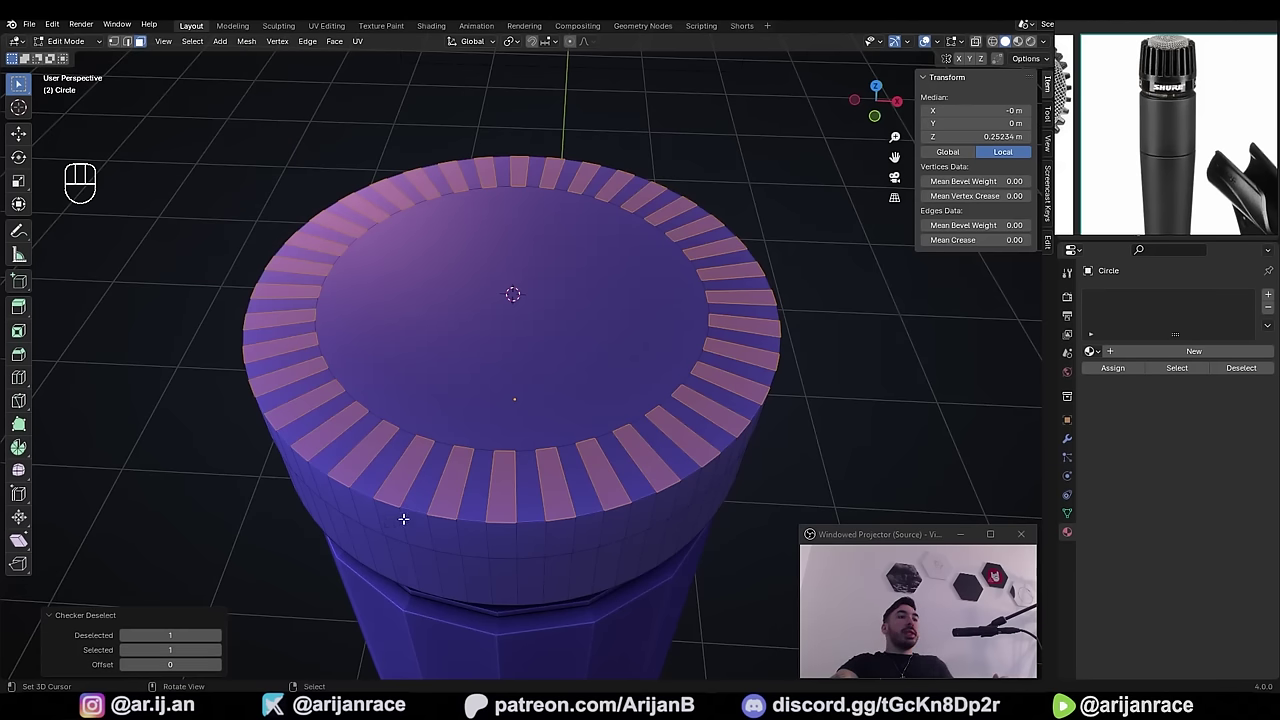
middle_drag(437, 460, 433, 461)
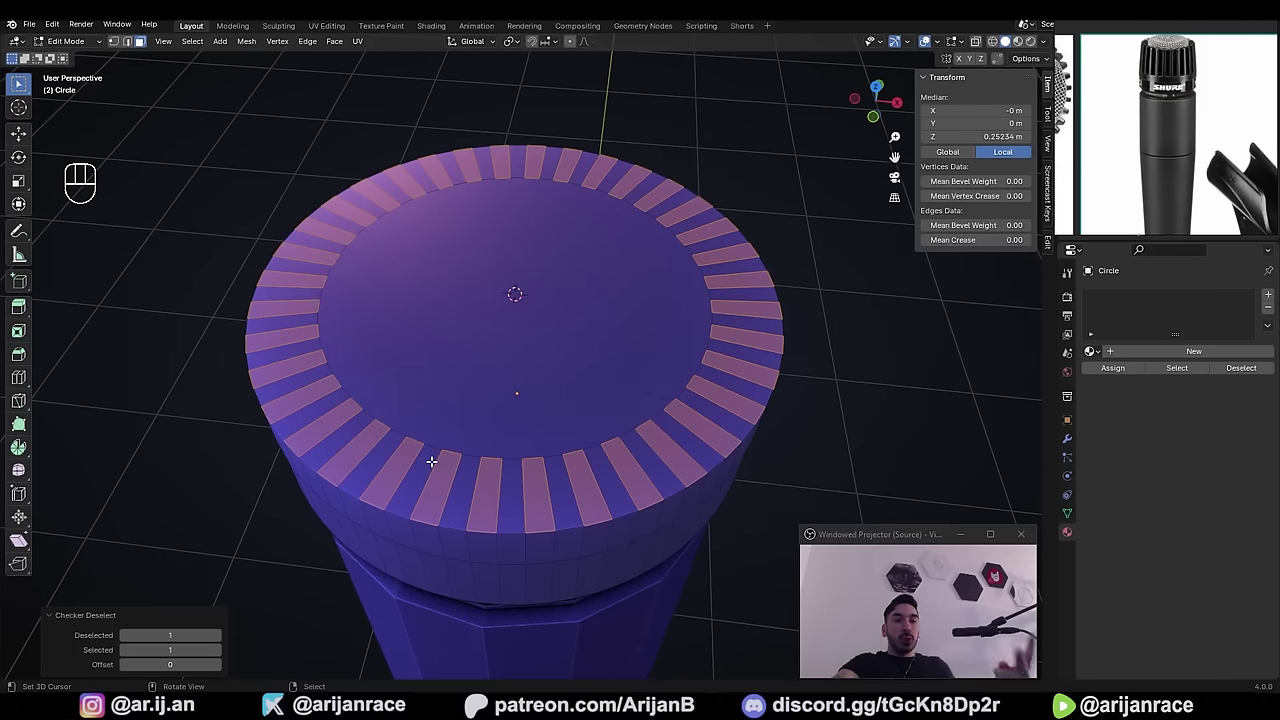
click(167, 634)
text(2)
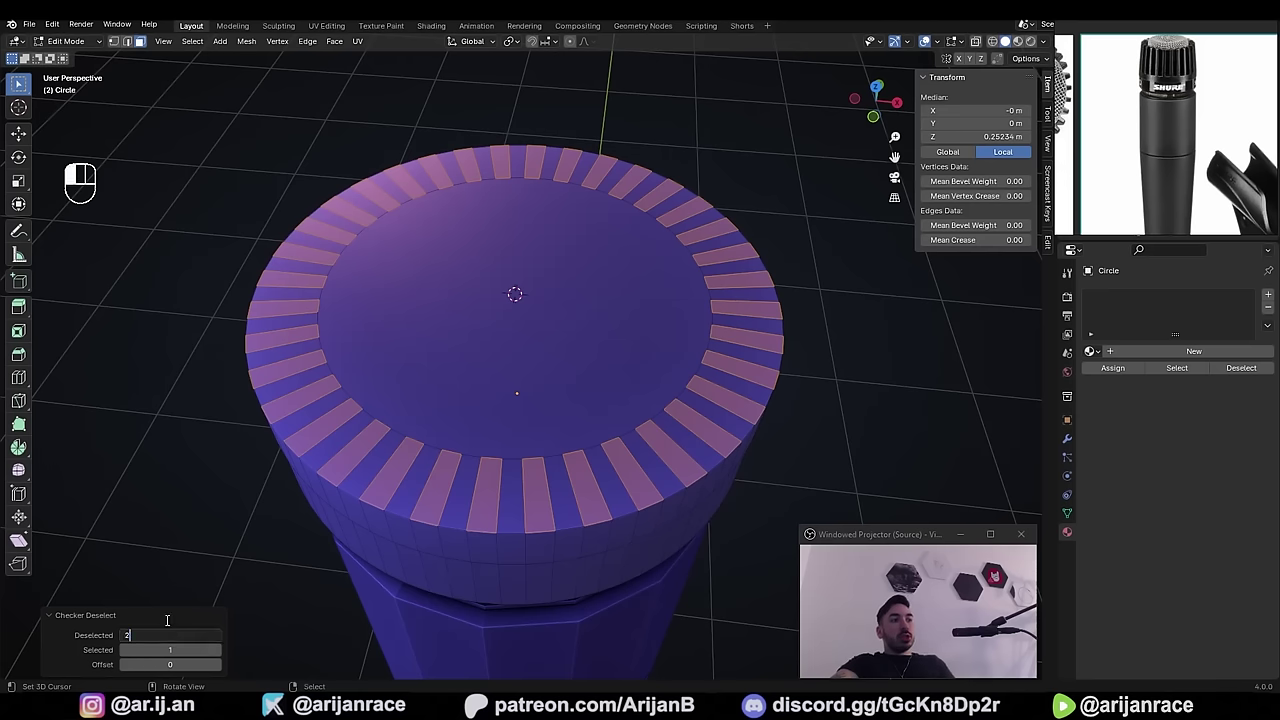
key(Return)
- Set the Checker Deselect offset to 2 so the selected faces are evenly spaced around the ring
middle_drag(379, 512, 560, 490)
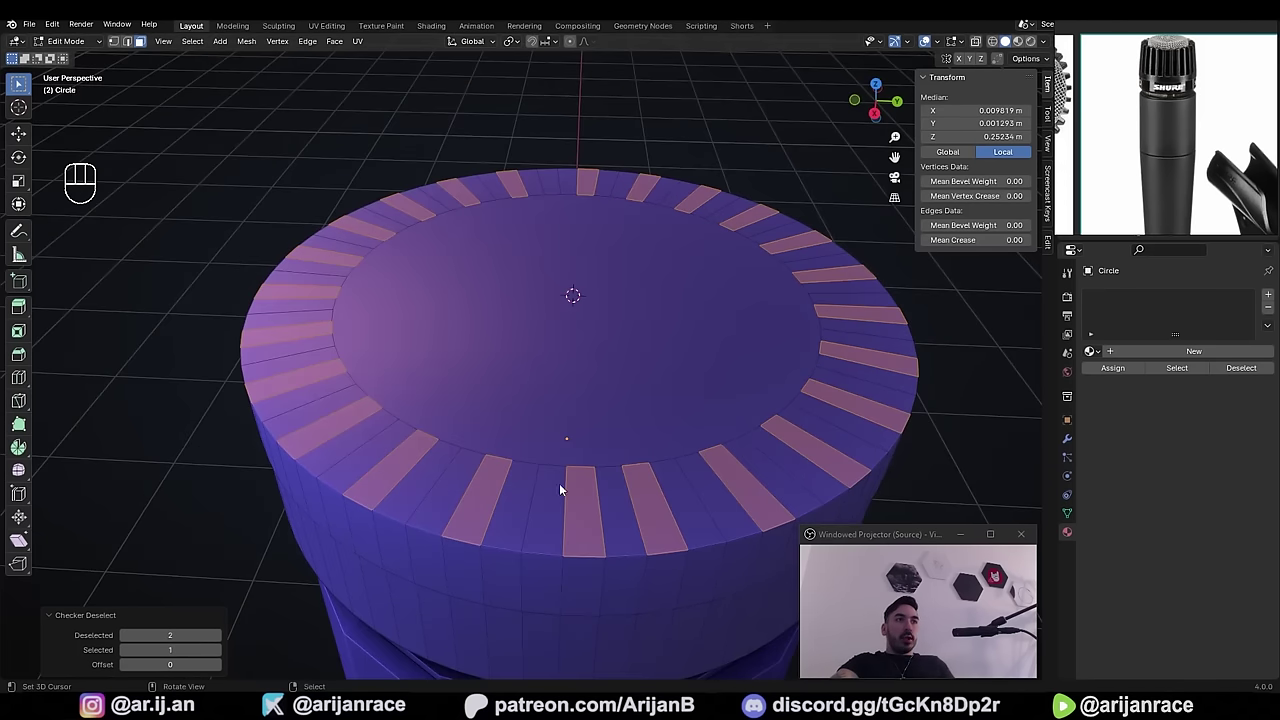
middle_drag(636, 510, 663, 470)
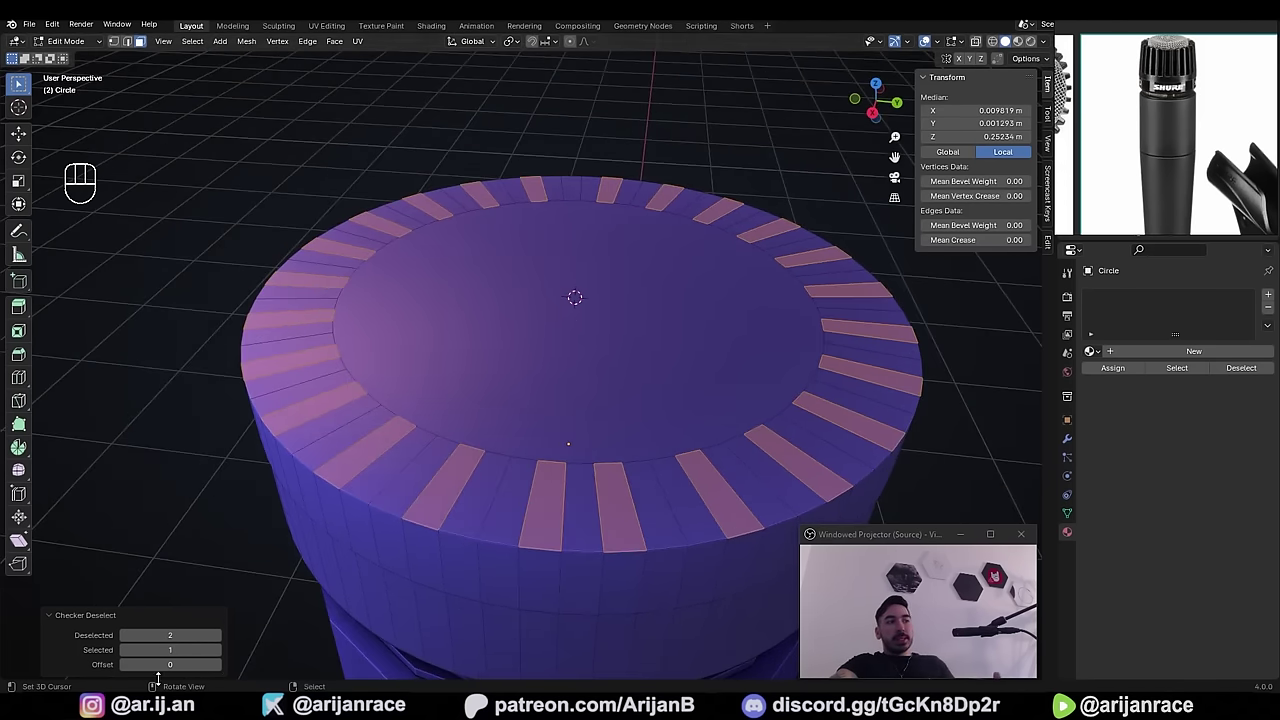
click(218, 665)
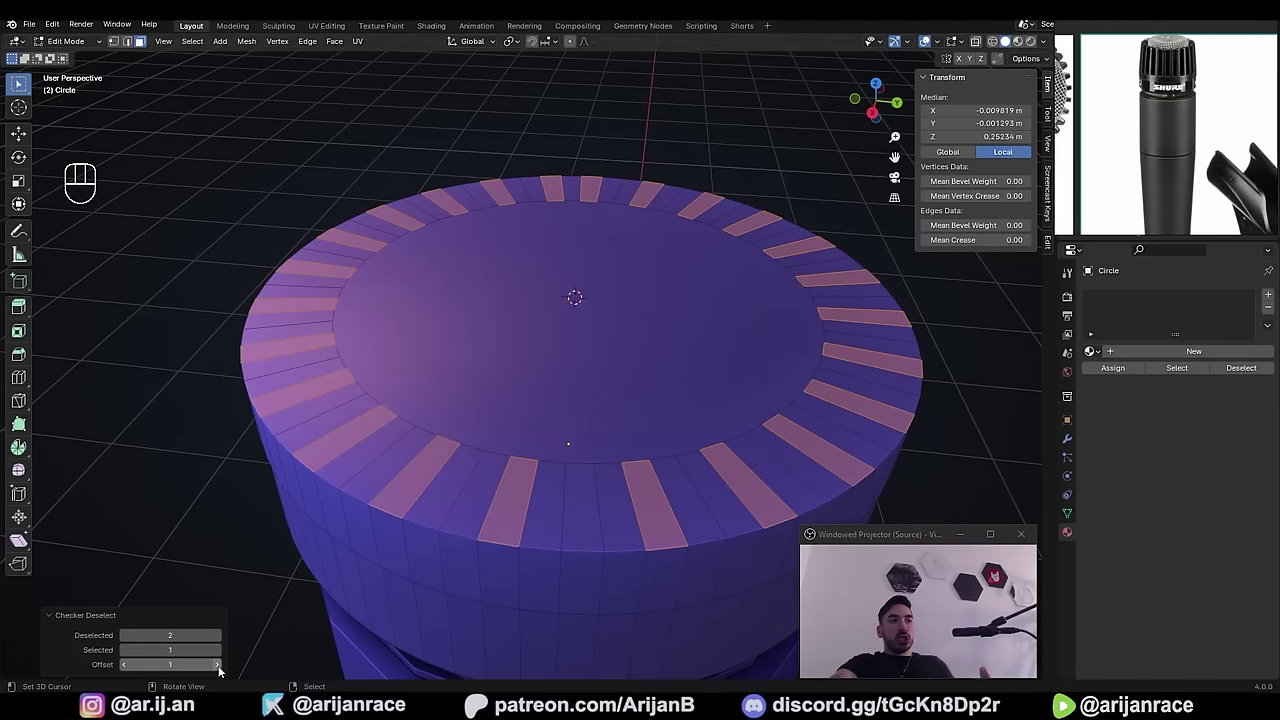
click(217, 665)
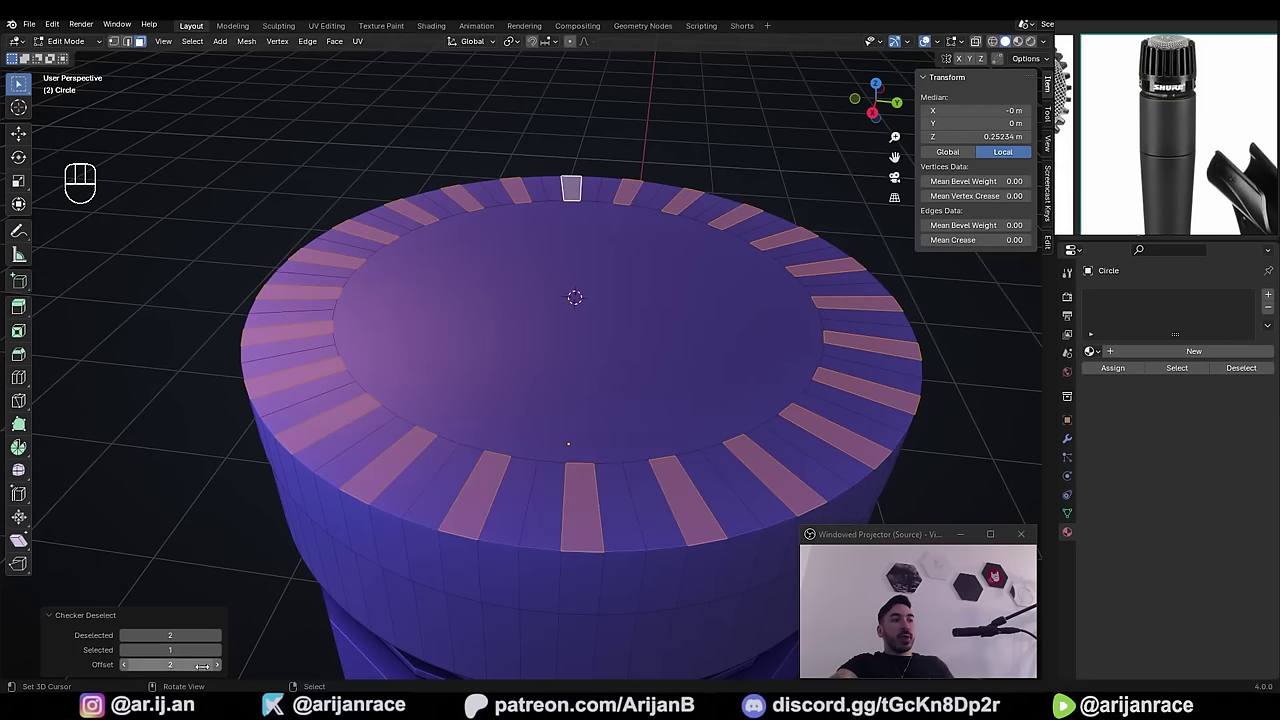
- Extrude the selected ring faces about 0.388 m up to the top of the ribs in the front reference
middle_drag(420, 600, 739, 508)
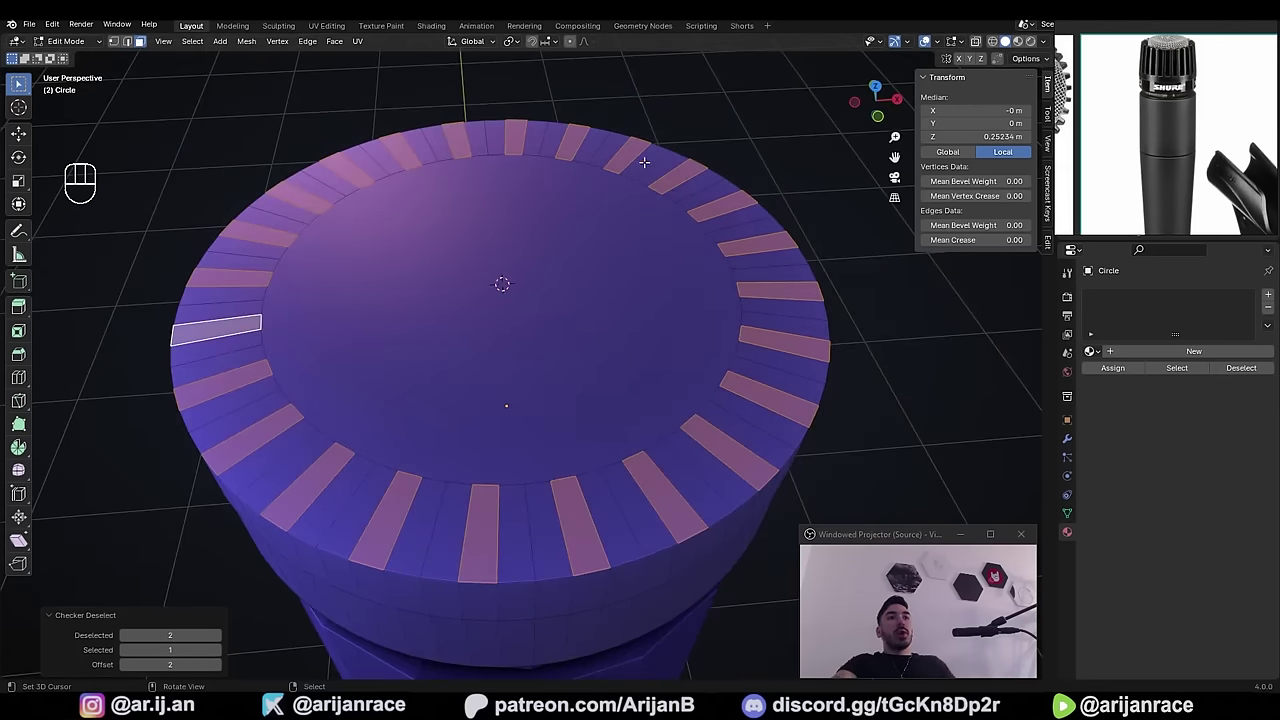
scroll(540, 537, down, 5)
middle_drag(543, 537, 623, 517)
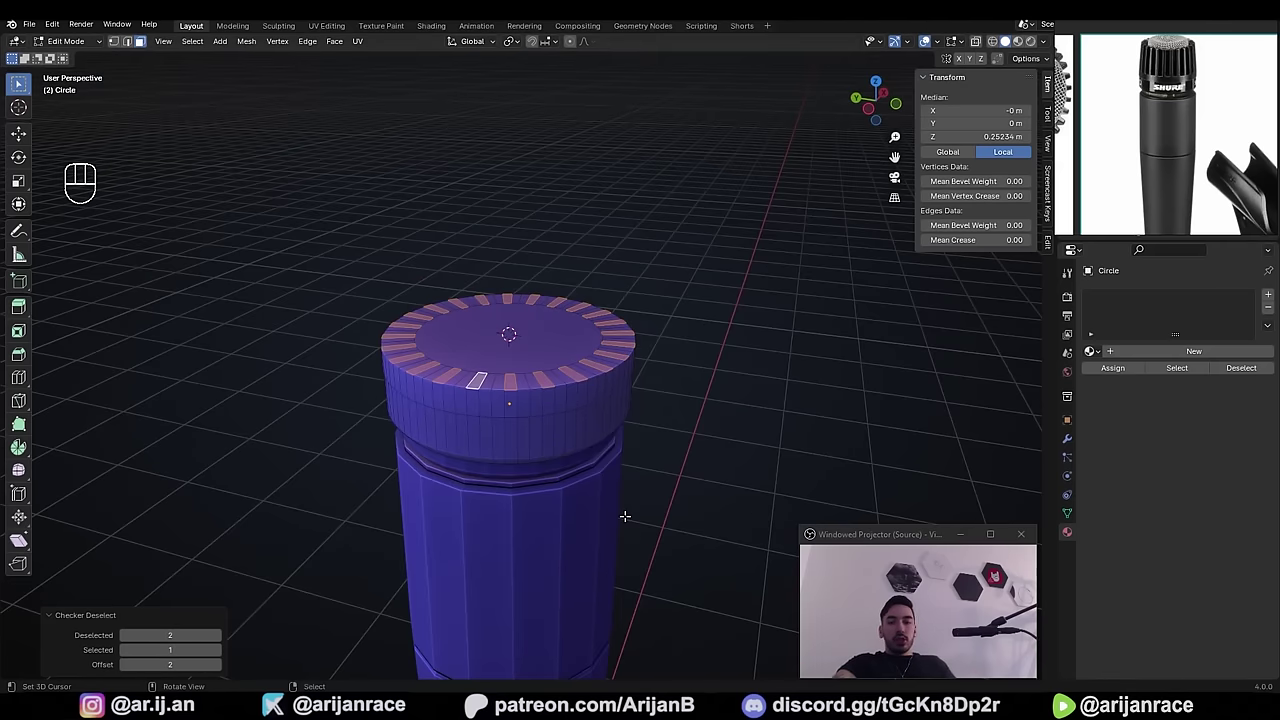
key(KP_1)
scroll(630, 530, up, 2)
key(e)
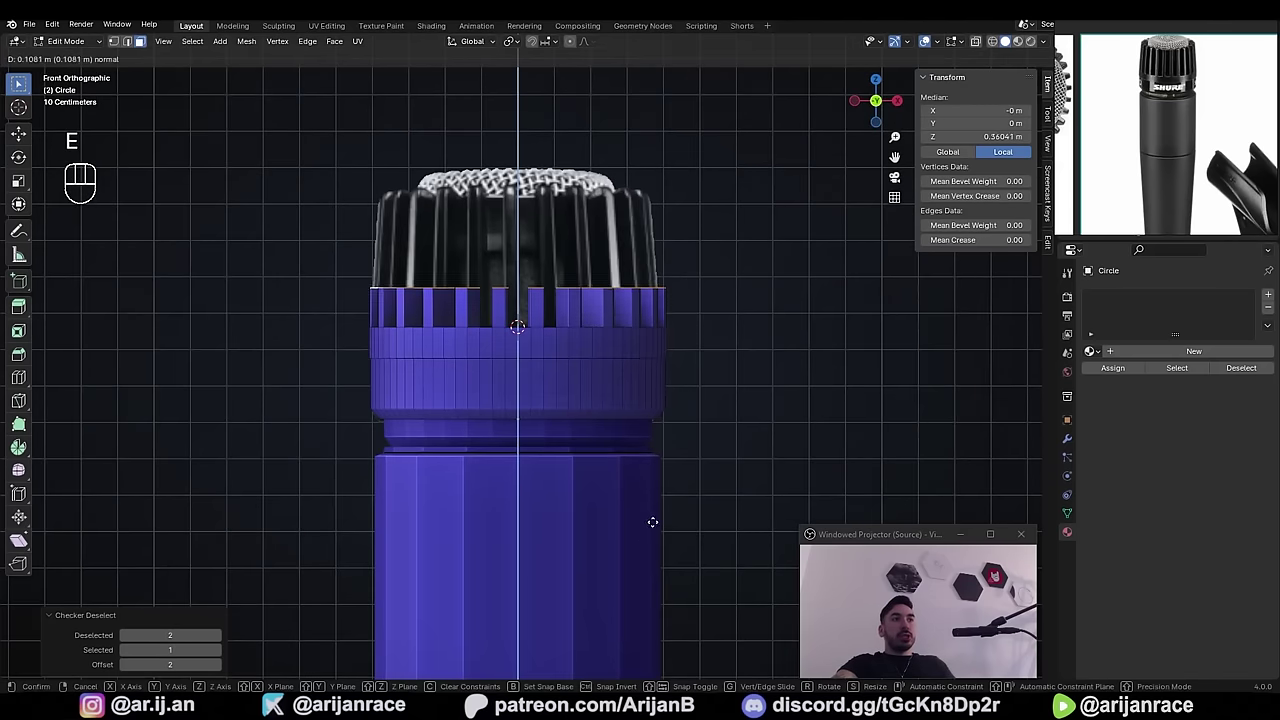
click(657, 422)
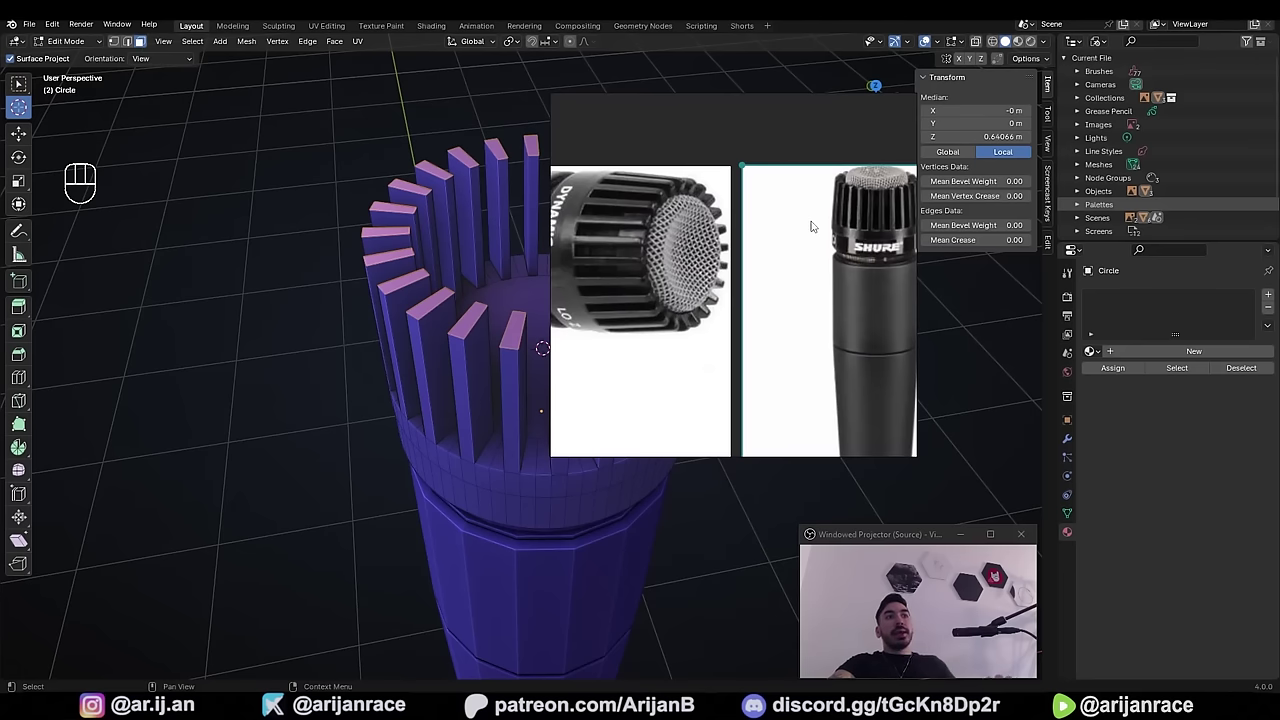
- Examine the shape of the ribs and their upper ends around the grille in the microphone reference photos
scroll(716, 234, up, 2)
right_drag(811, 222, 611, 280)
middle_drag(596, 301, 465, 358)
scroll(463, 353, up, 2)
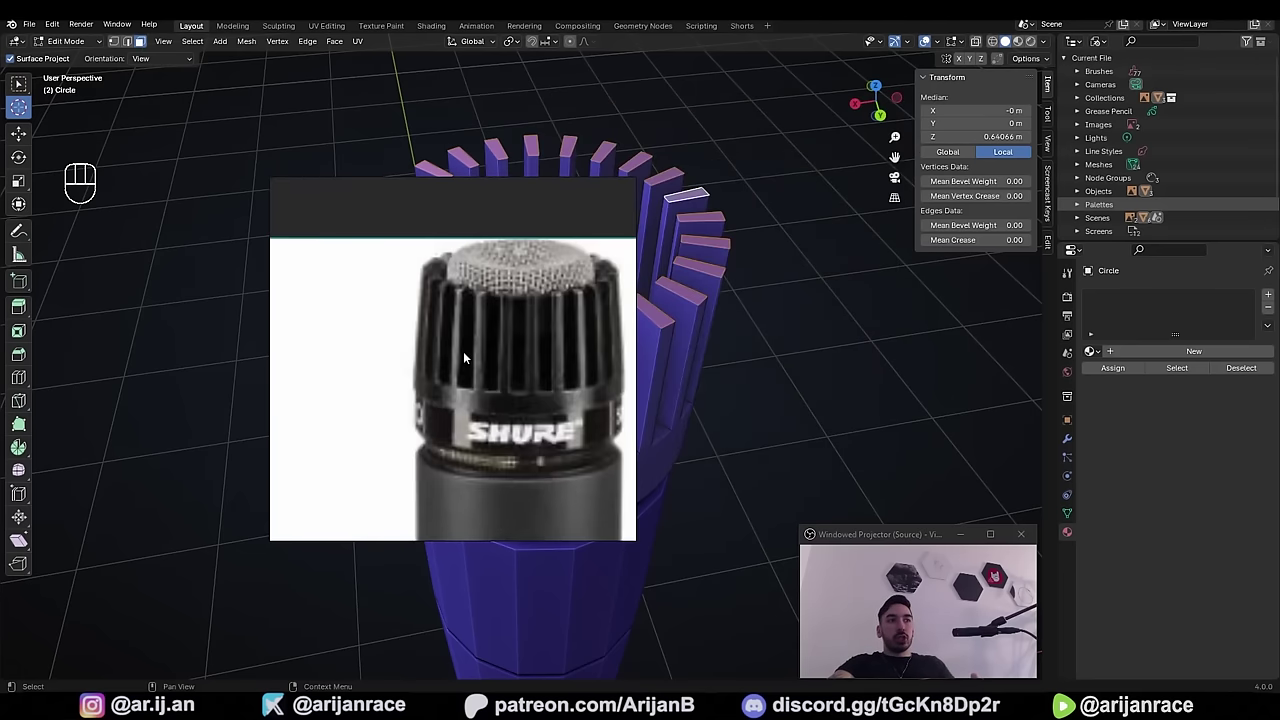
right_drag(372, 397, 649, 305)
middle_drag(947, 195, 981, 189)
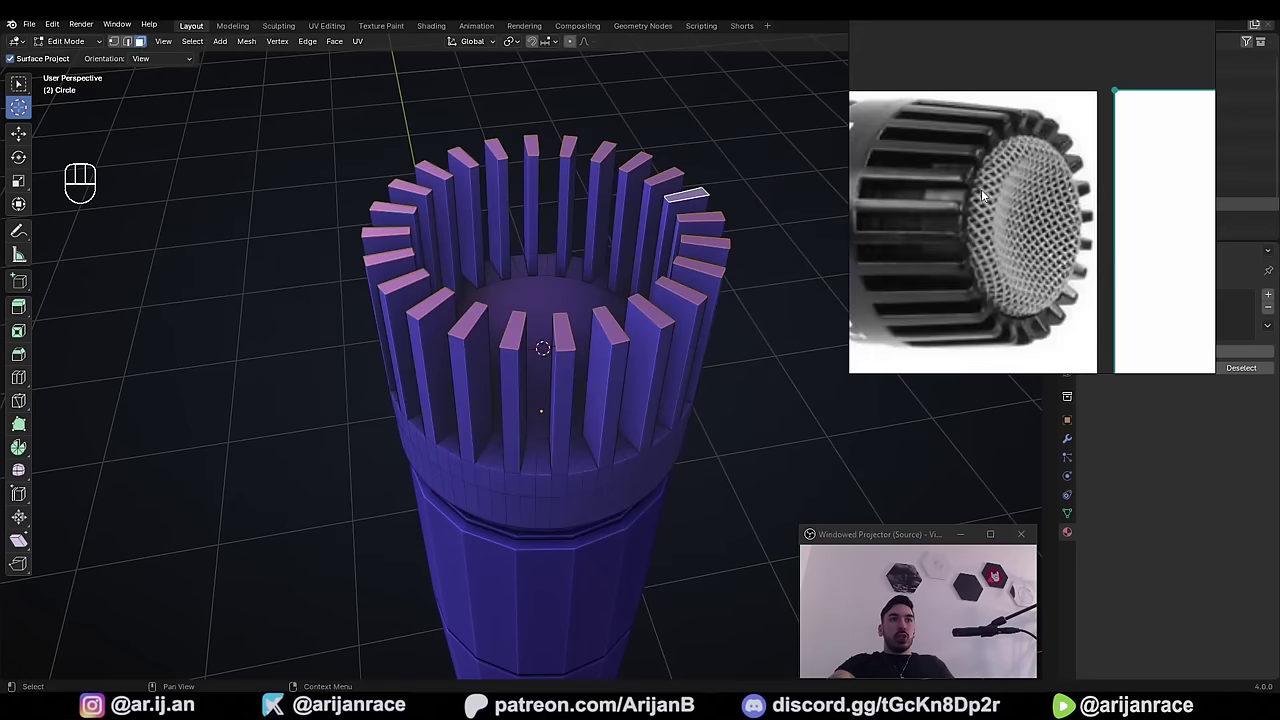
right_drag(997, 173, 1003, 190)
scroll(1003, 190, up, 2)
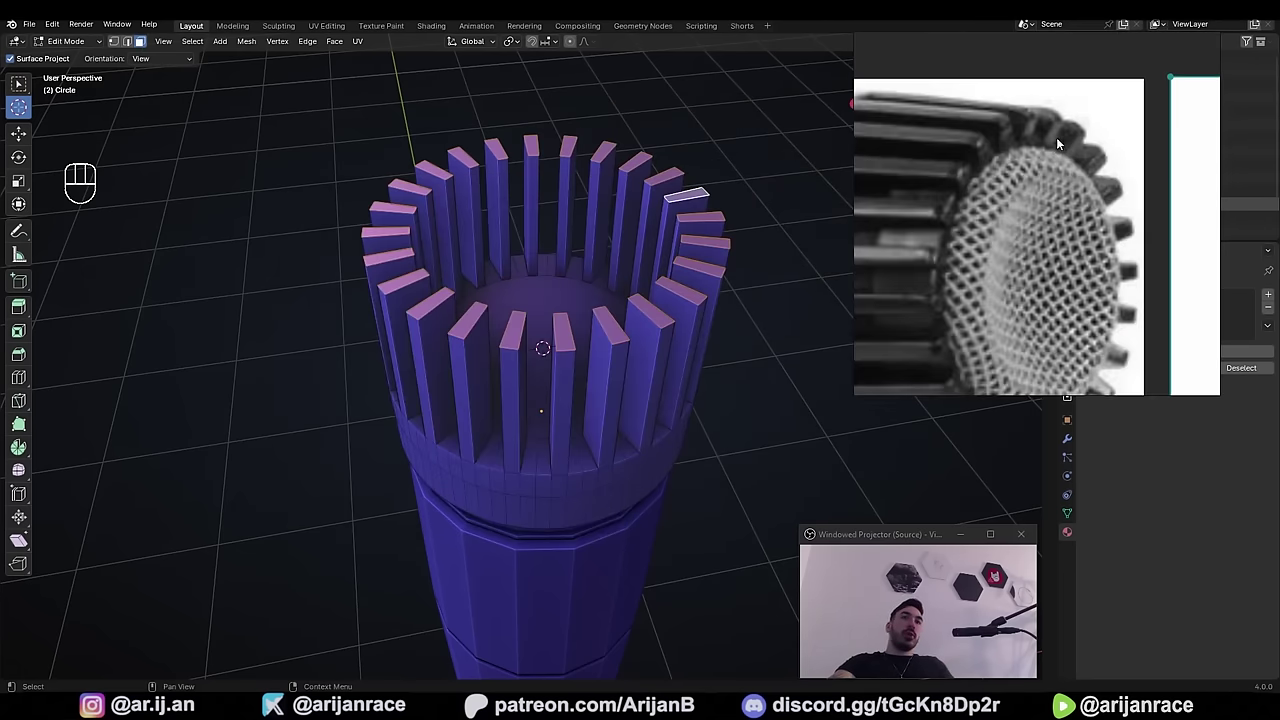
scroll(1058, 125, down, 3)
scroll(1065, 103, up, 3)
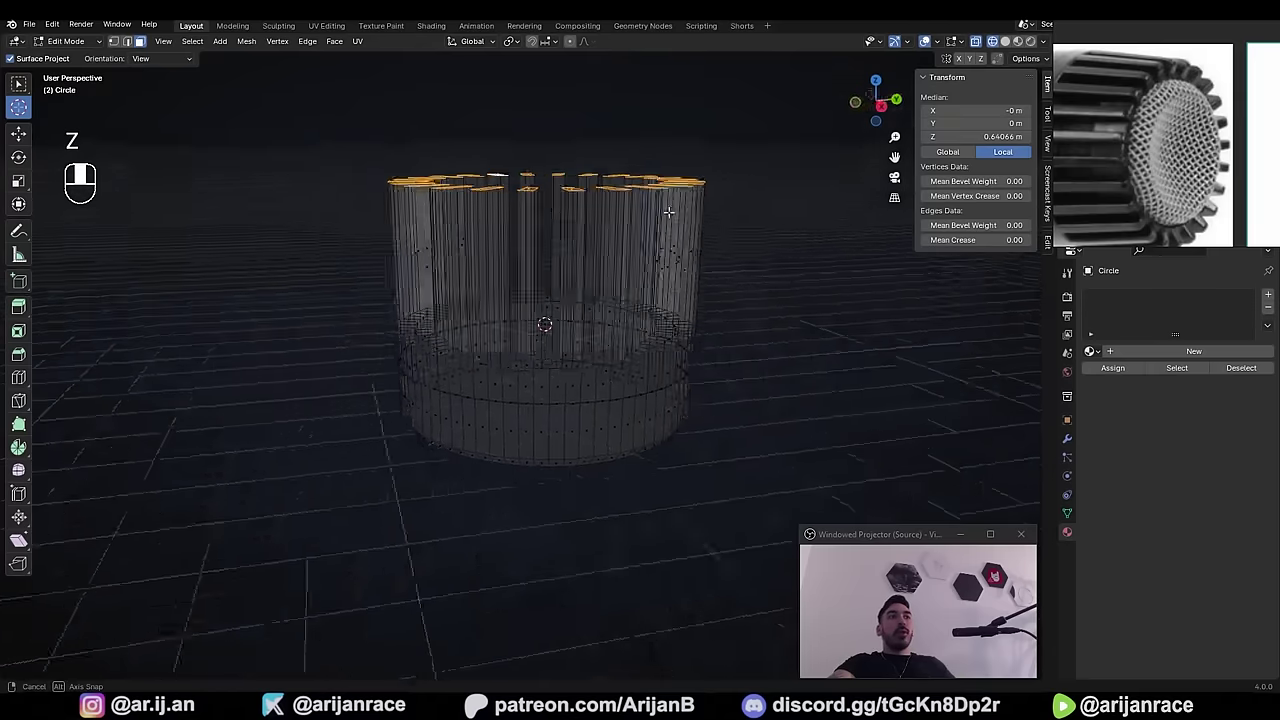
- Box-select the top faces of all ribs in wireframe shading and switch to vertex selection
middle_drag(669, 212, 614, 203)
right_click(340, 182)
middle_drag(340, 182, 305, 183)
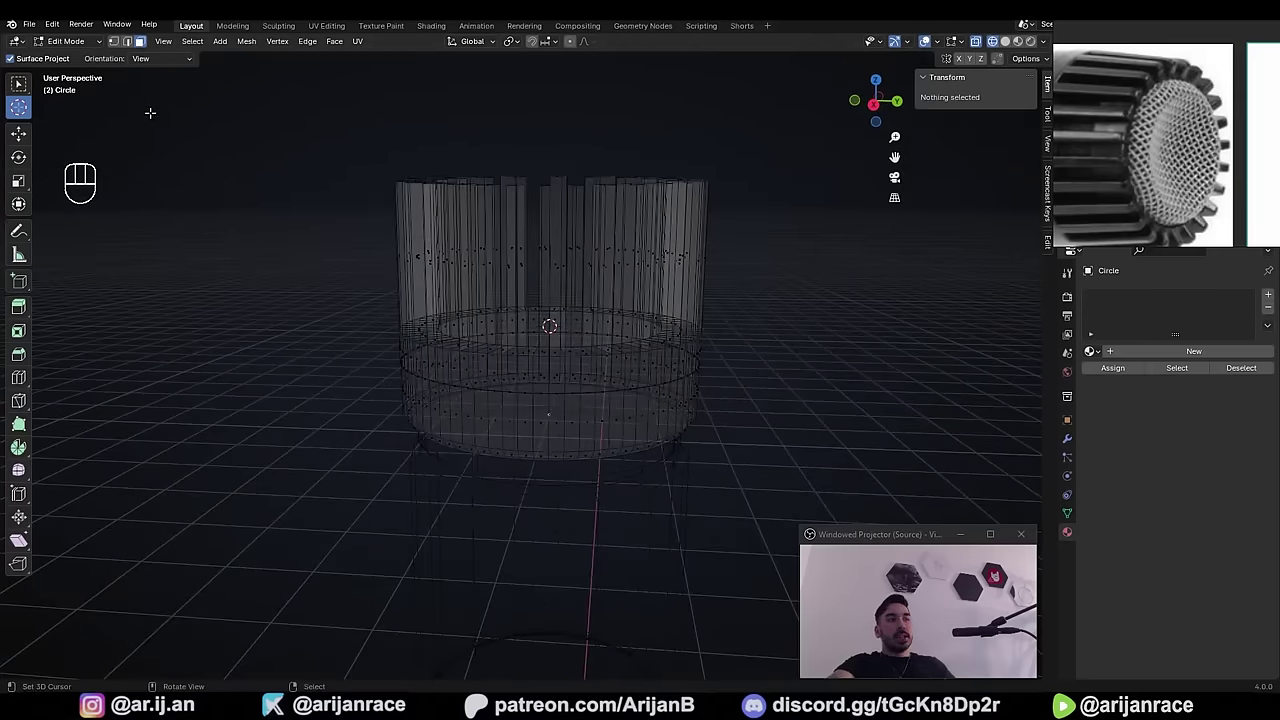
key(b)
drag(253, 101, 810, 218)
middle_drag(344, 174, 400, 161)
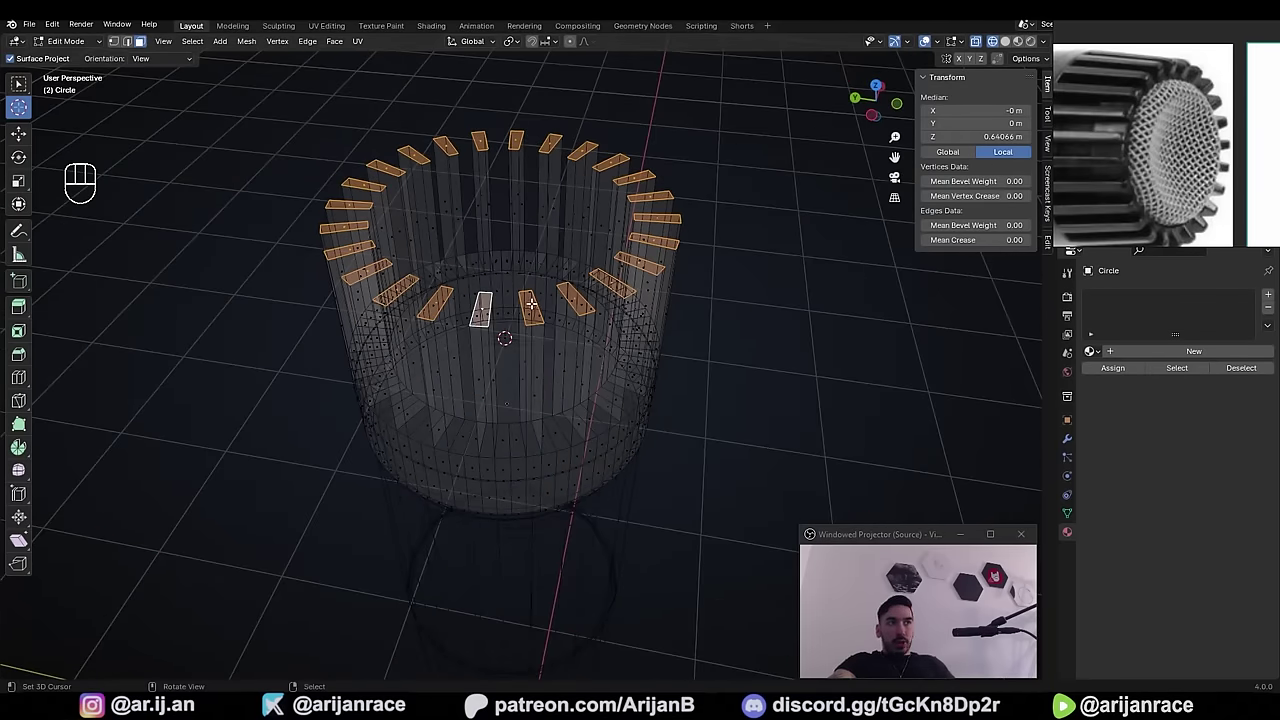
middle_drag(501, 311, 300, 200)
key(3)
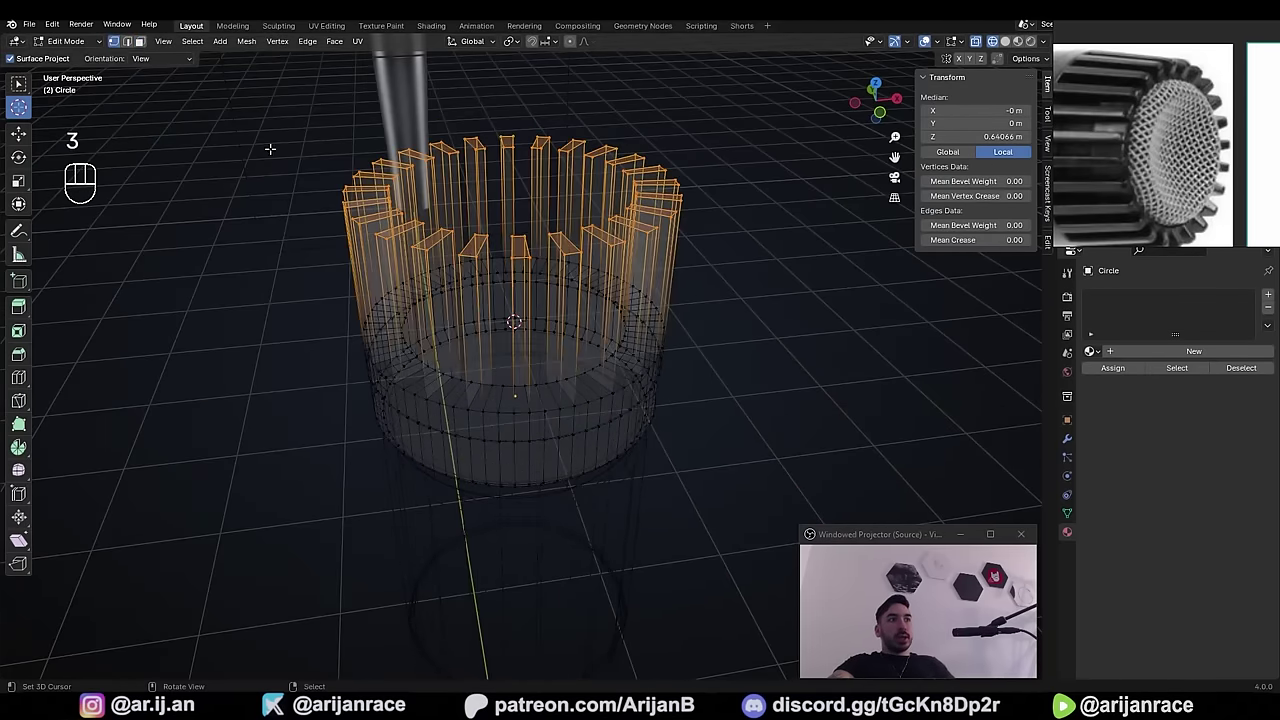
middle_drag(271, 143, 593, 297)
- Deselect the outer top vertices of all ribs with Circle Select in the top view, keeping only the inner ones selected
key(KP_7)
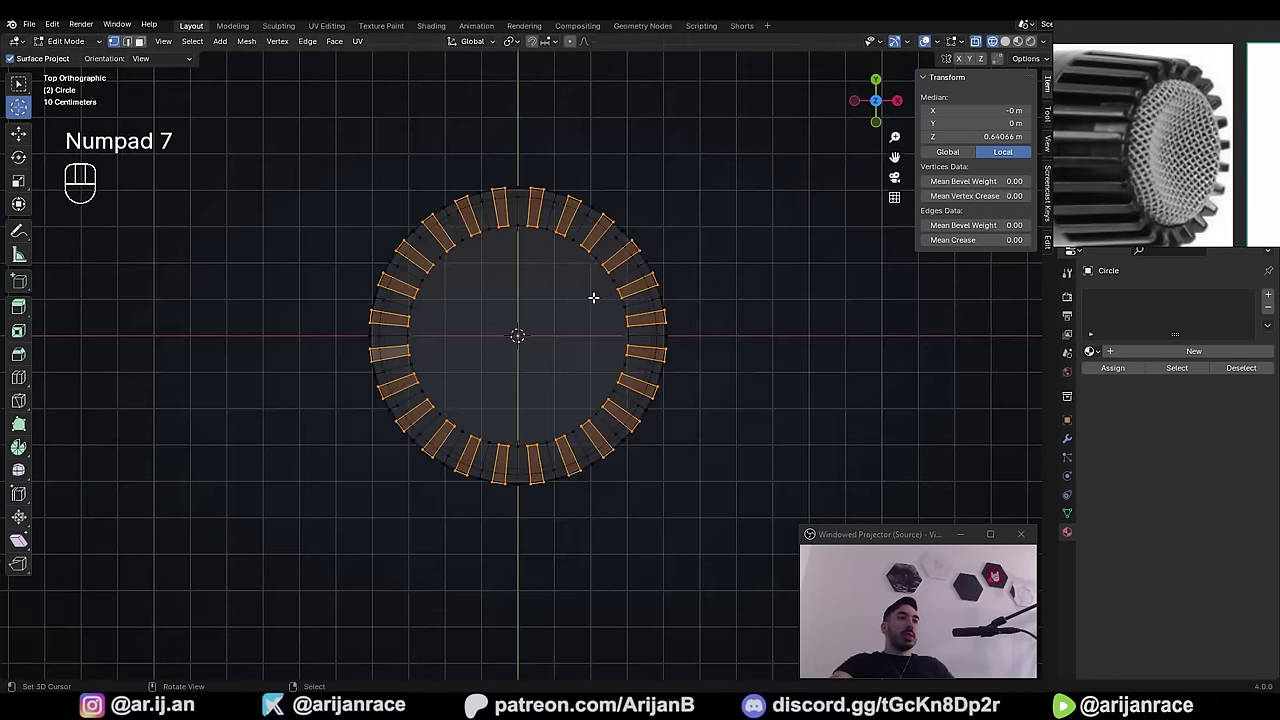
scroll(438, 315, up, 1)
key(c)
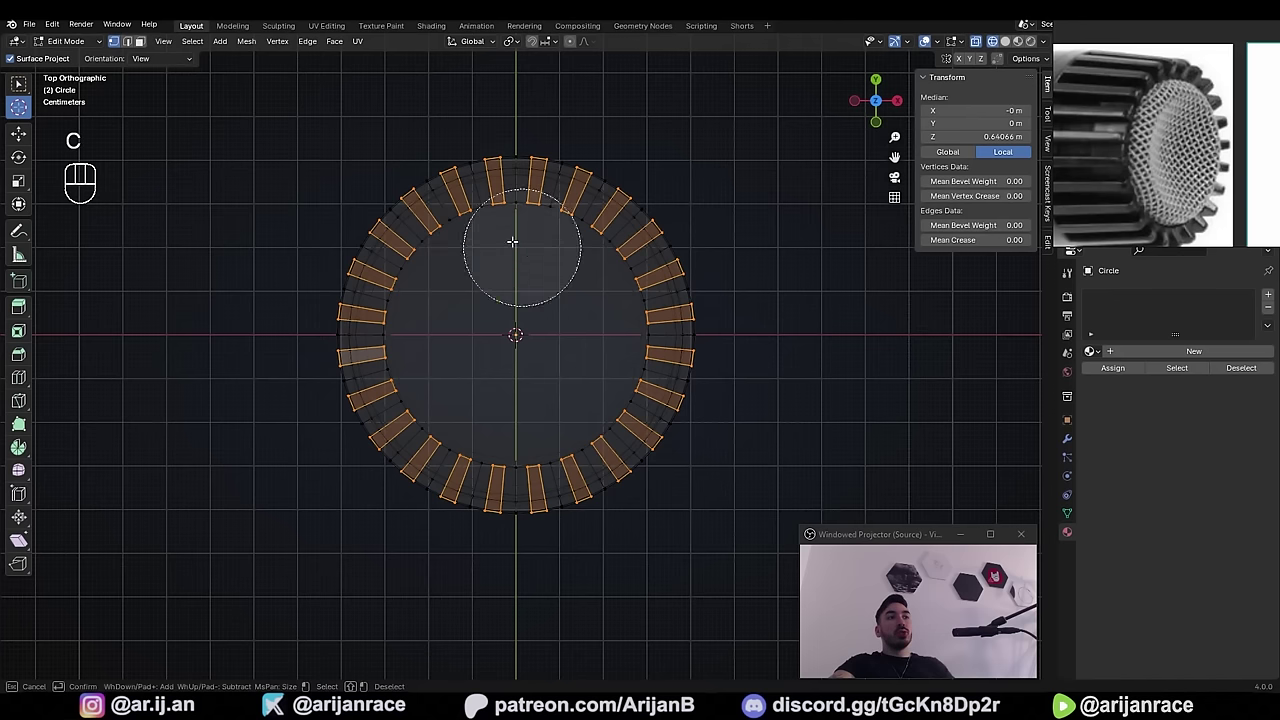
right_click(310, 324)
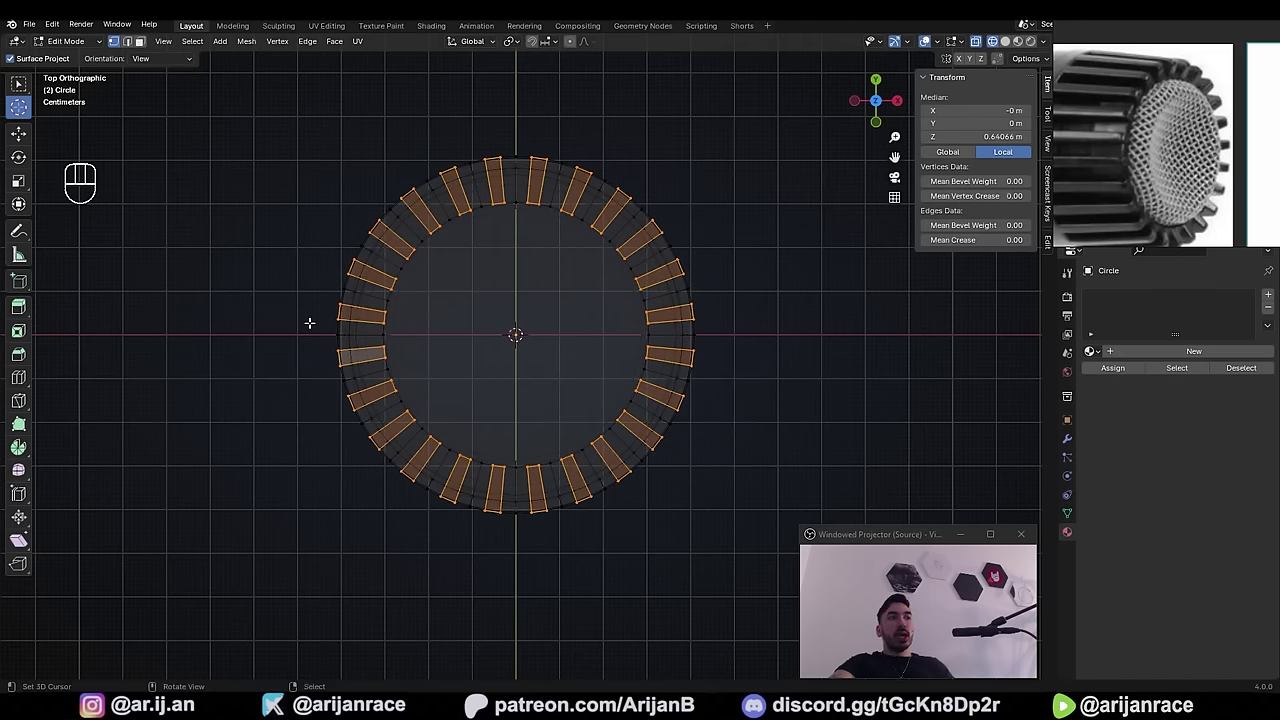
key(c)
scroll(450, 318, up, 4)
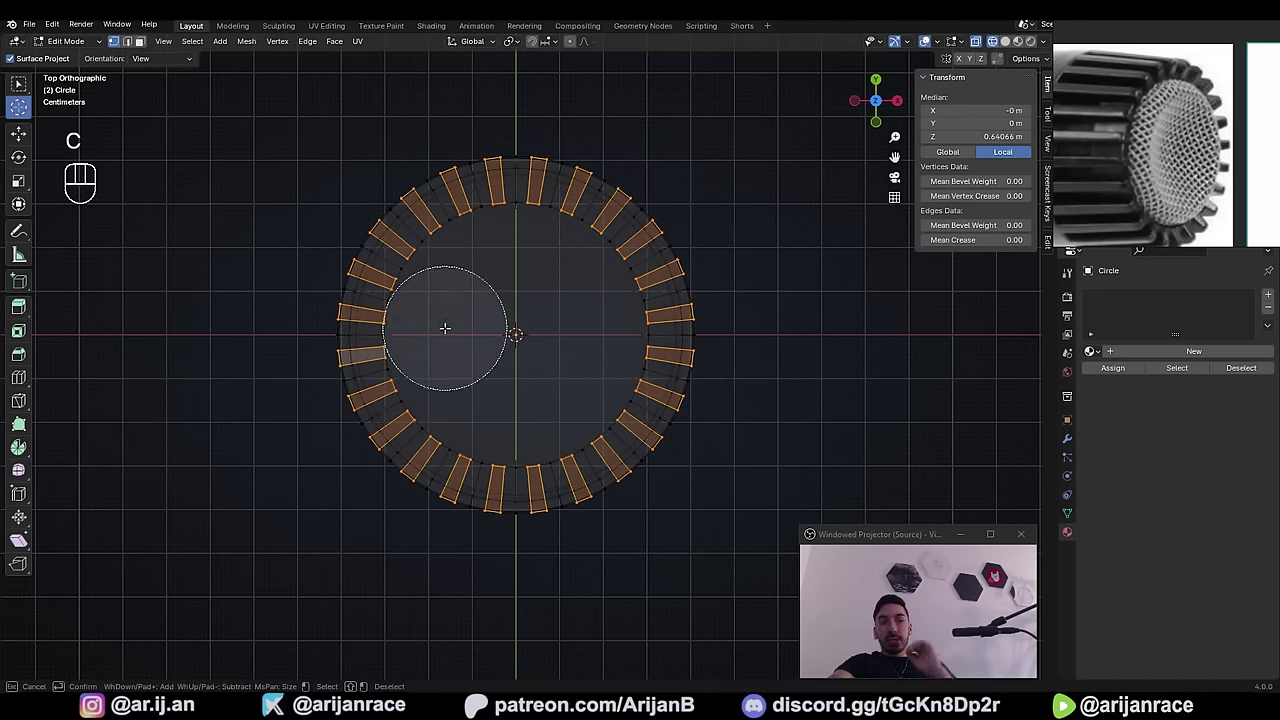
scroll(508, 342, down, 8)
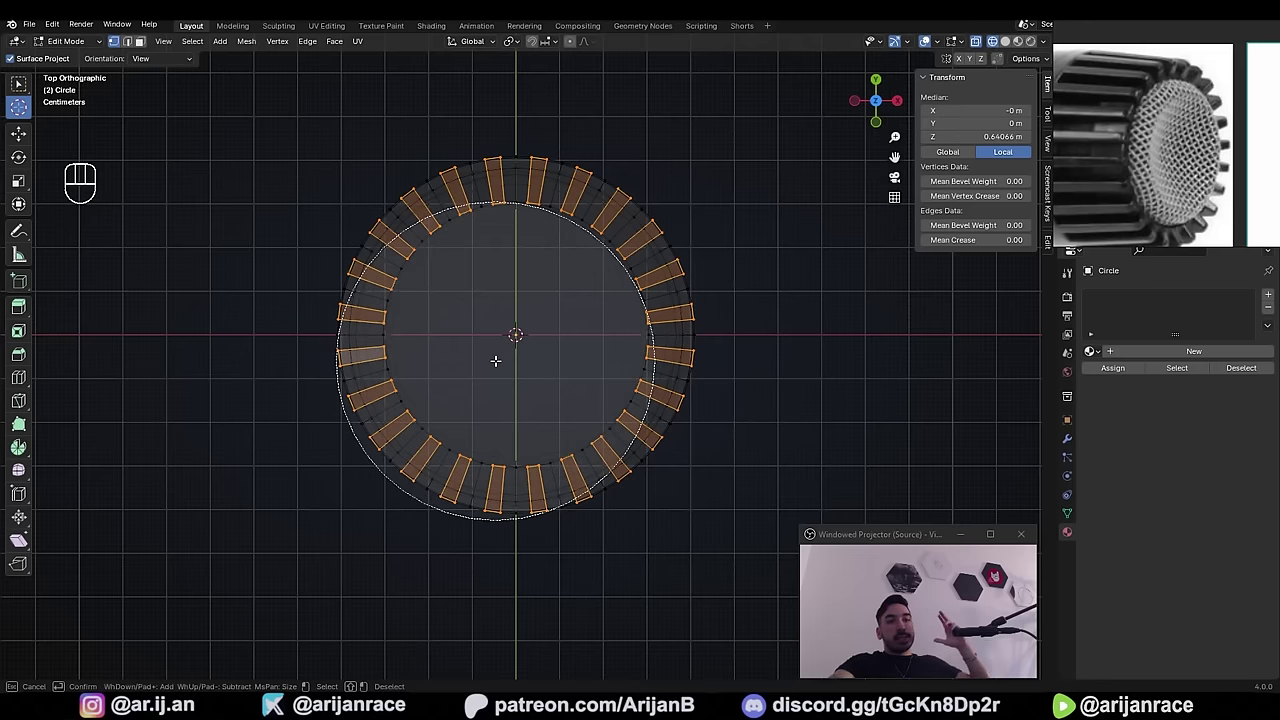
scroll(500, 356, up, 8)
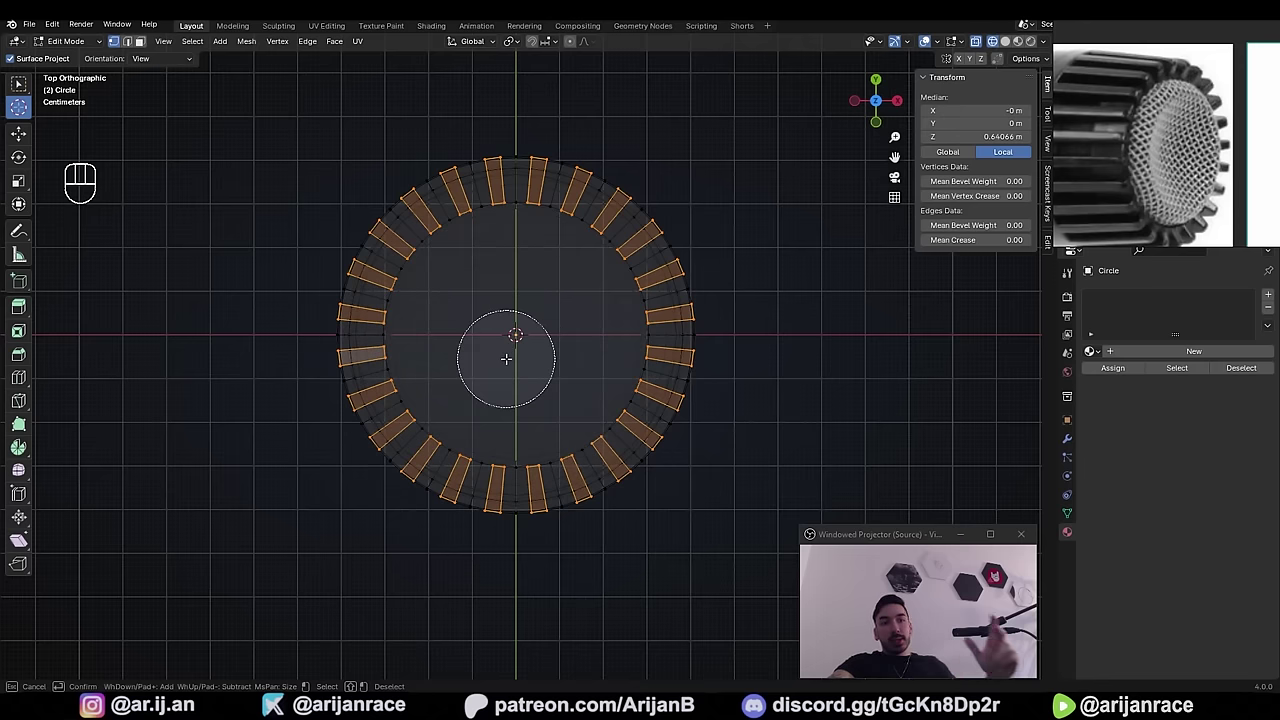
mouse_move(486, 120)
mouse_down()
mouse_move(591, 137)
mouse_move(692, 251)
mouse_move(697, 451)
mouse_move(654, 534)
mouse_up()
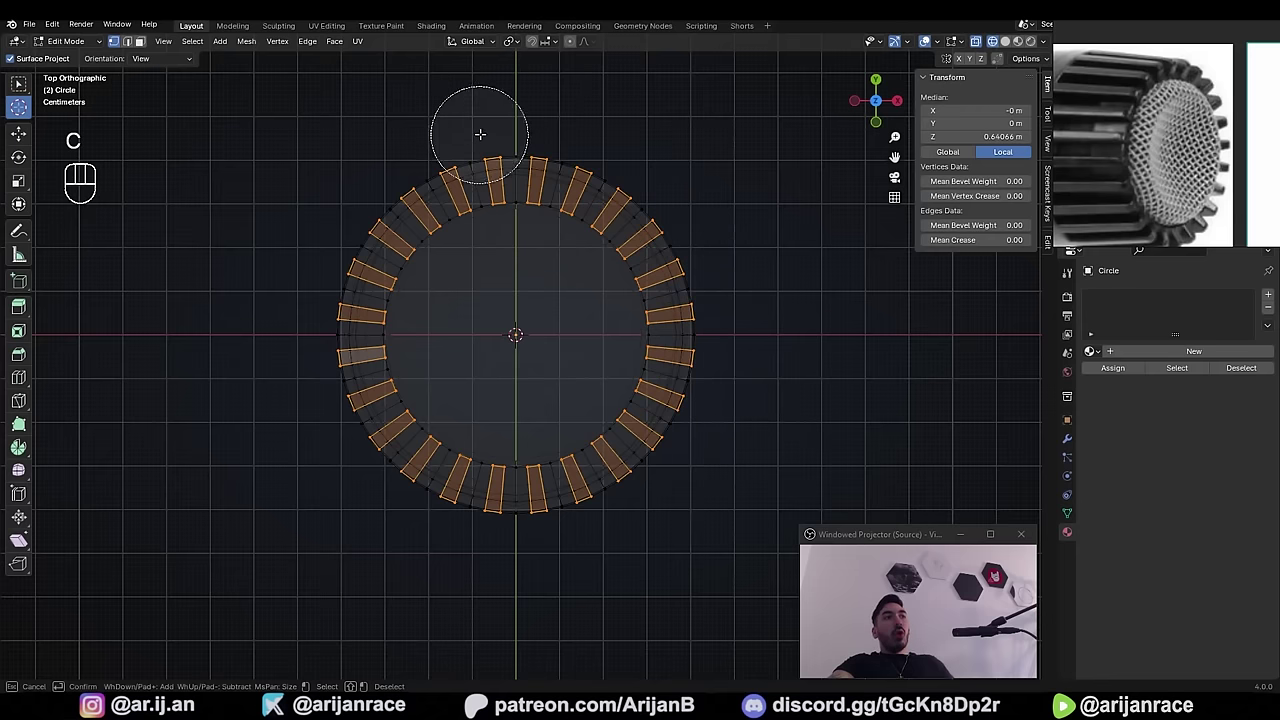
mouse_move(480, 134)
middle_down()
mouse_move(563, 137)
mouse_move(663, 191)
mouse_move(723, 317)
mouse_move(668, 465)
mouse_move(577, 526)
mouse_move(517, 543)
middle_up()
mouse_move(492, 132)
middle_down()
mouse_move(549, 129)
mouse_move(642, 164)
mouse_move(697, 257)
mouse_move(703, 400)
mouse_move(606, 534)
mouse_move(419, 538)
mouse_move(323, 457)
mouse_move(343, 451)
mouse_move(383, 491)
mouse_move(499, 537)
middle_up()
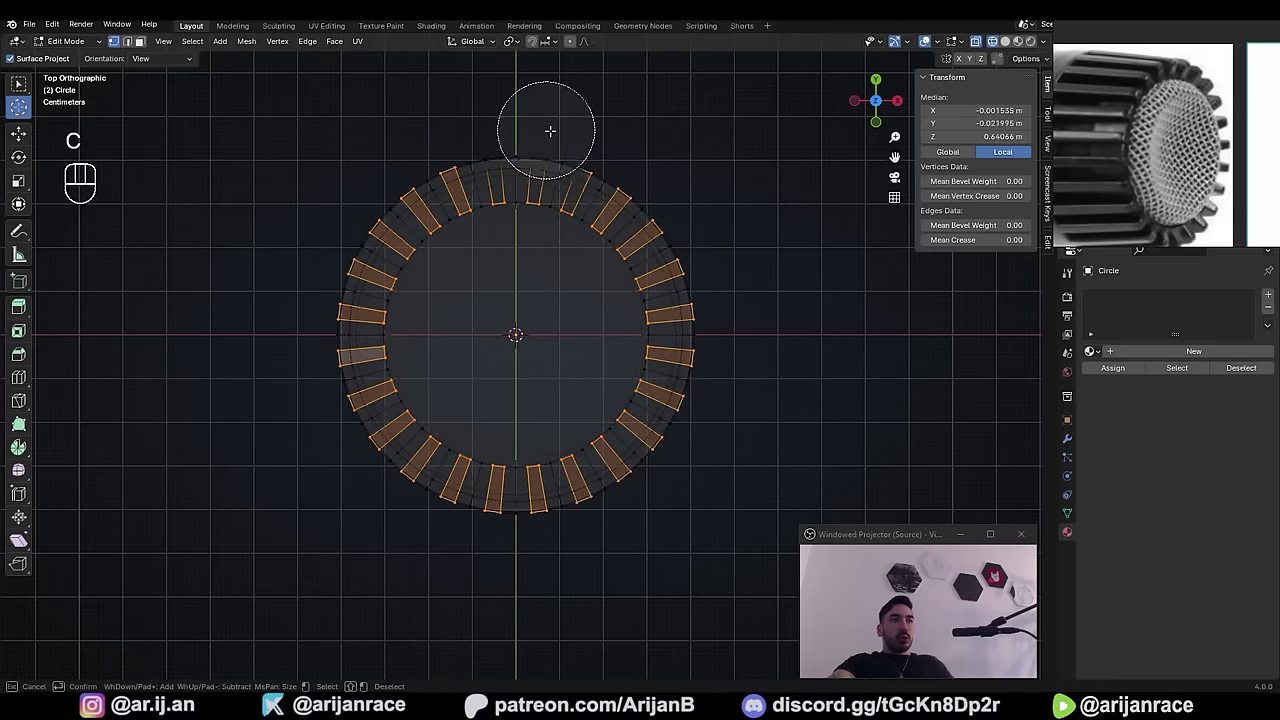
drag(557, 546, 680, 486)
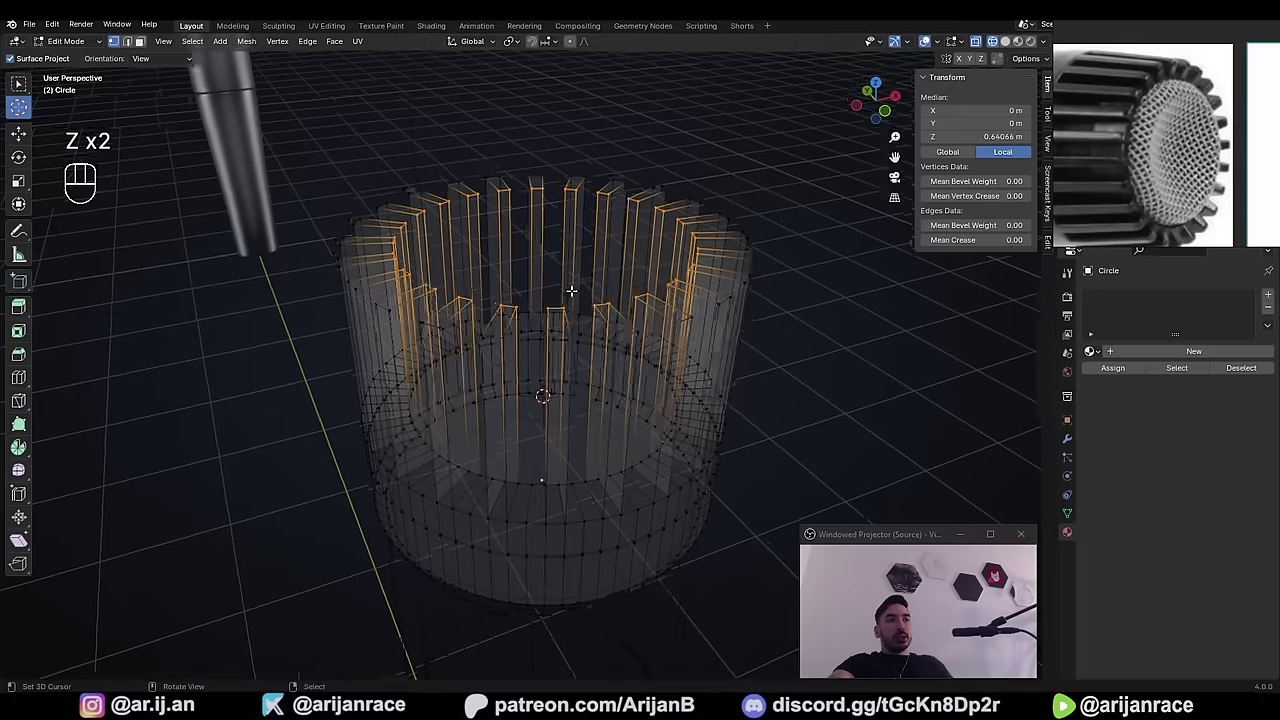
- Move the inner top vertices of the ribs down along Z so the rib tops slope toward the centre
key(z)
middle_drag(571, 288, 465, 230)
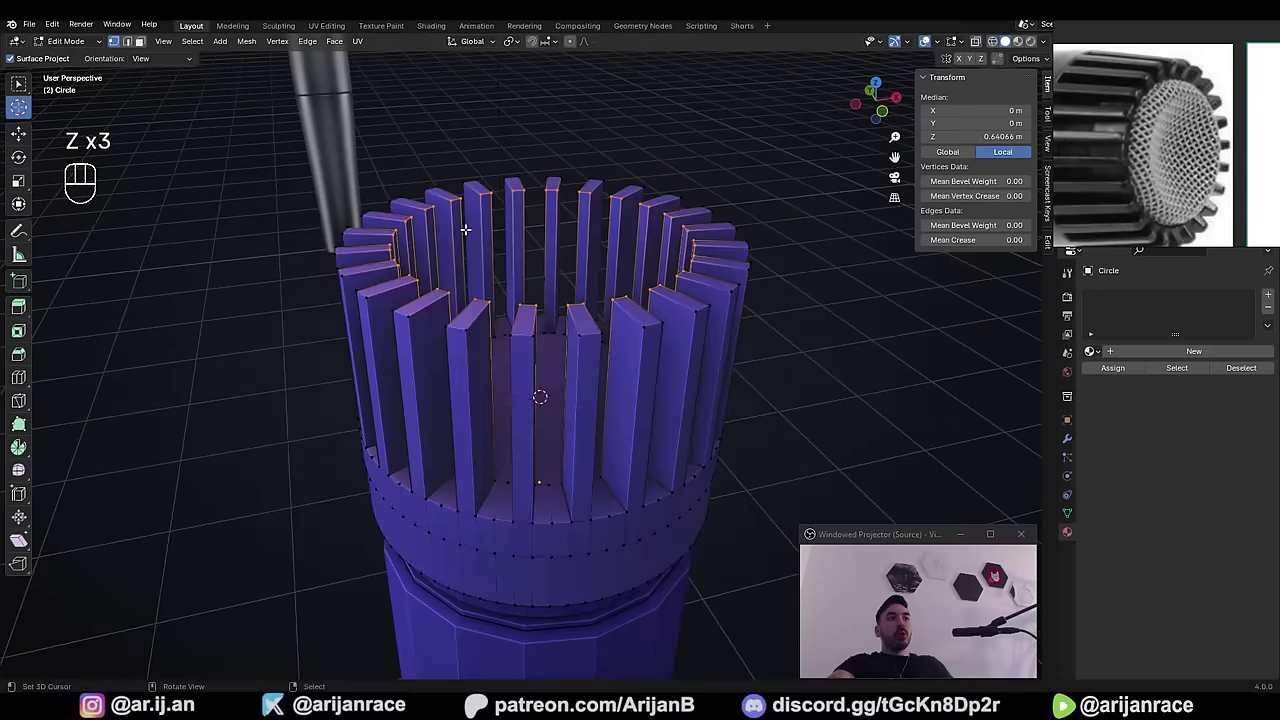
middle_drag(514, 294, 568, 300)
key(g)
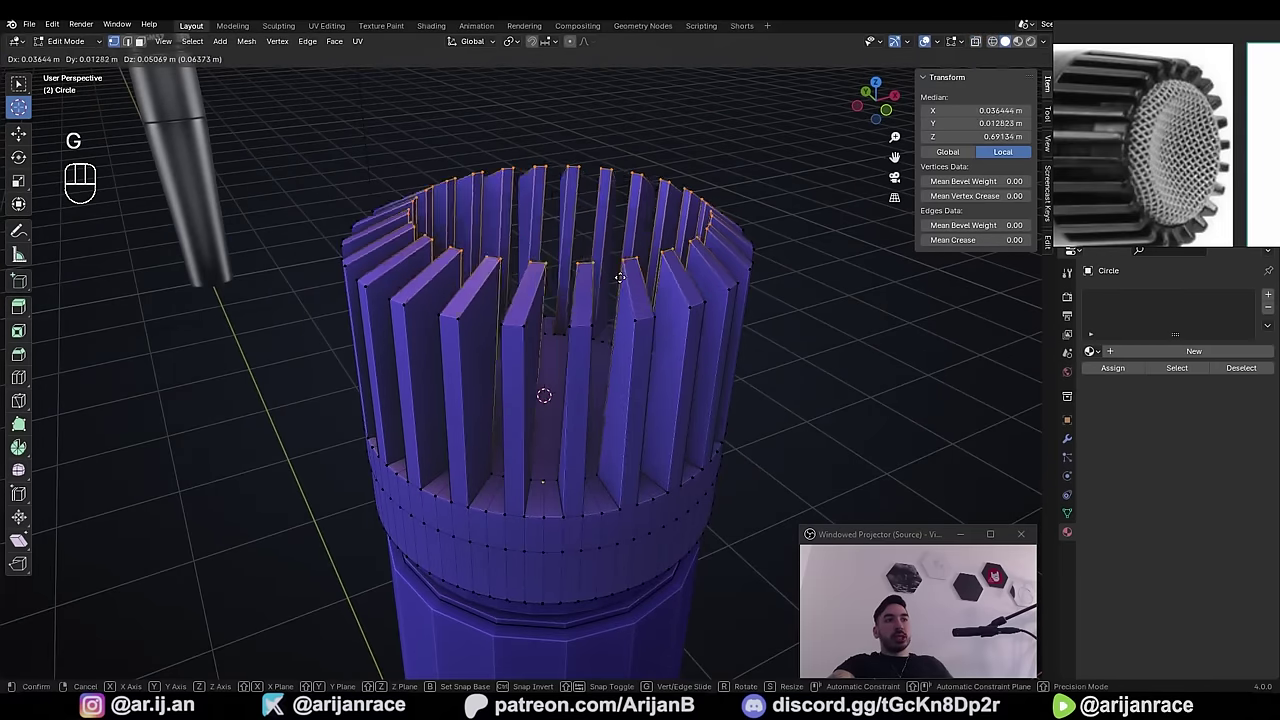
key(z)
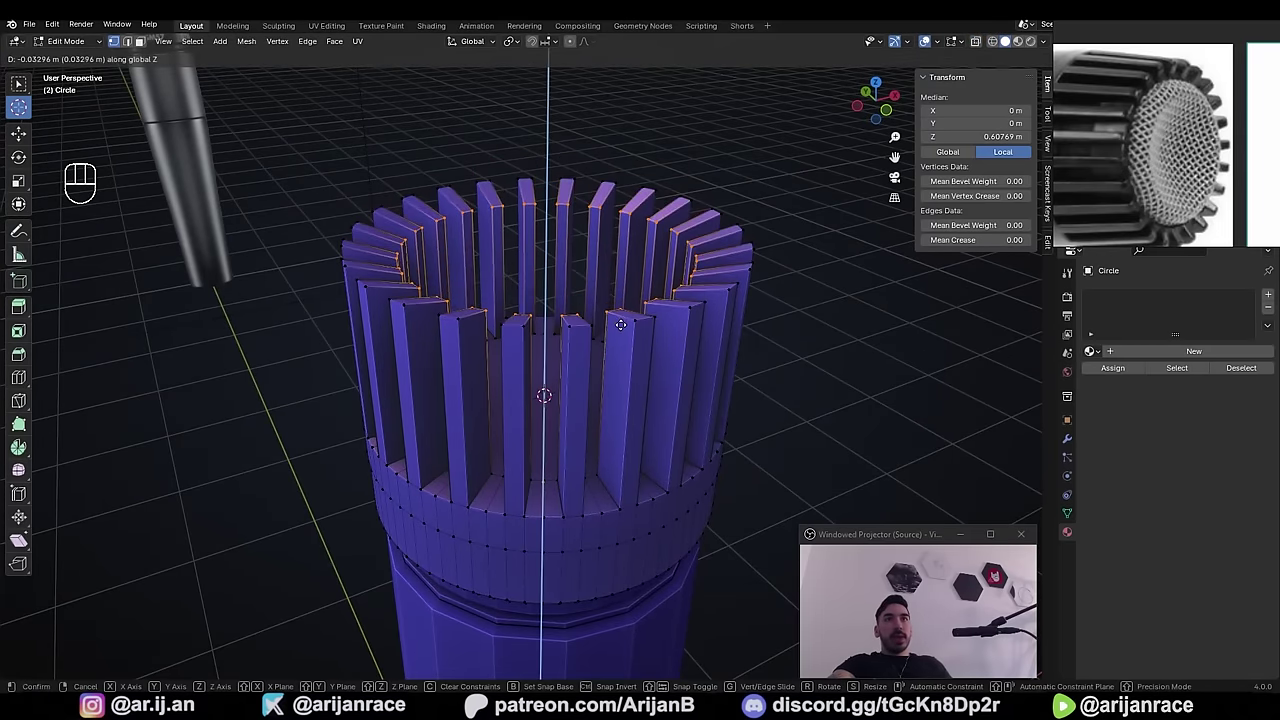
scroll(1120, 155, up, 2)
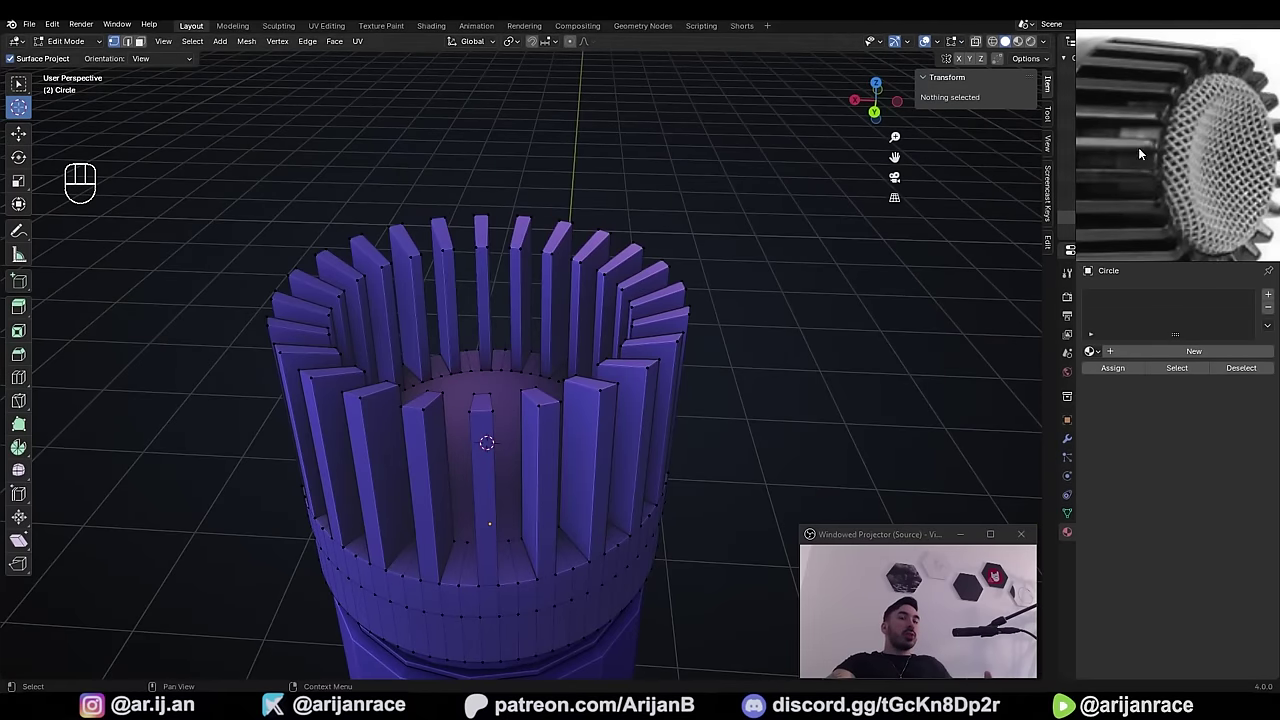
- Try to knife-cut a straight horizontal line through all ribs around mid-height in the front view, constrained to X
middle_drag(566, 434, 594, 403)
key(KP_1)
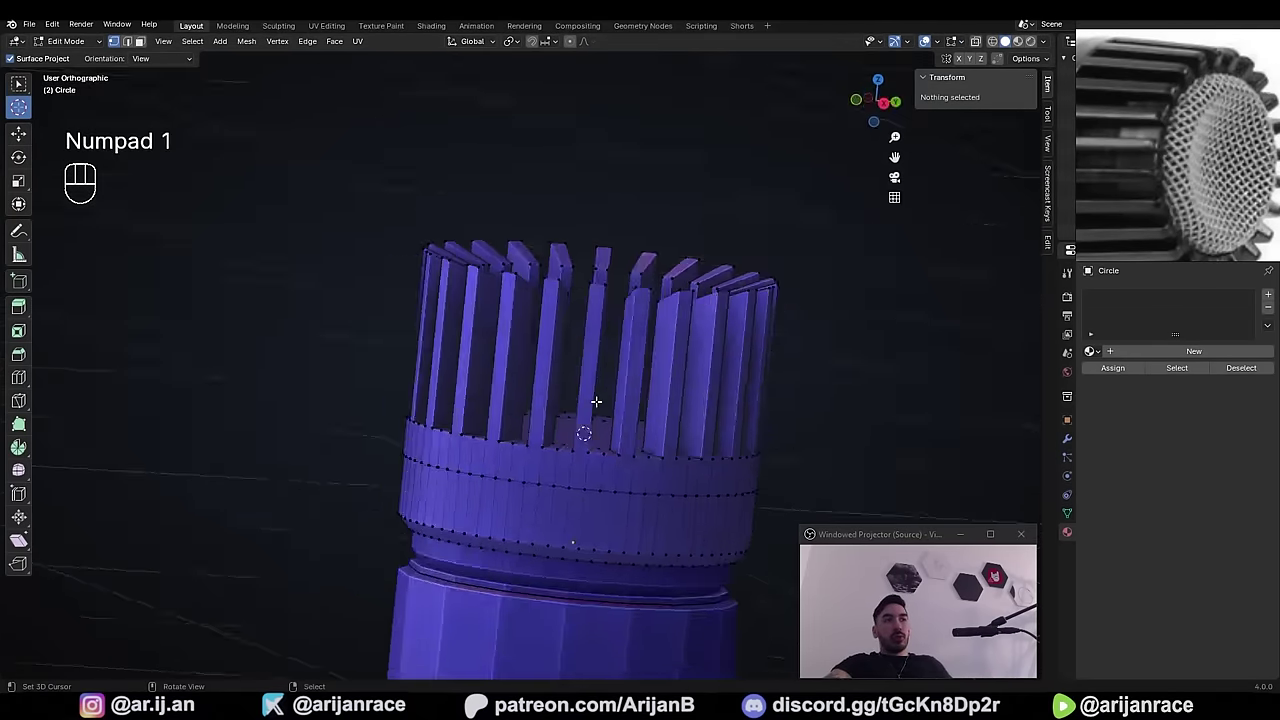
key(z)
key(z)
key(z)
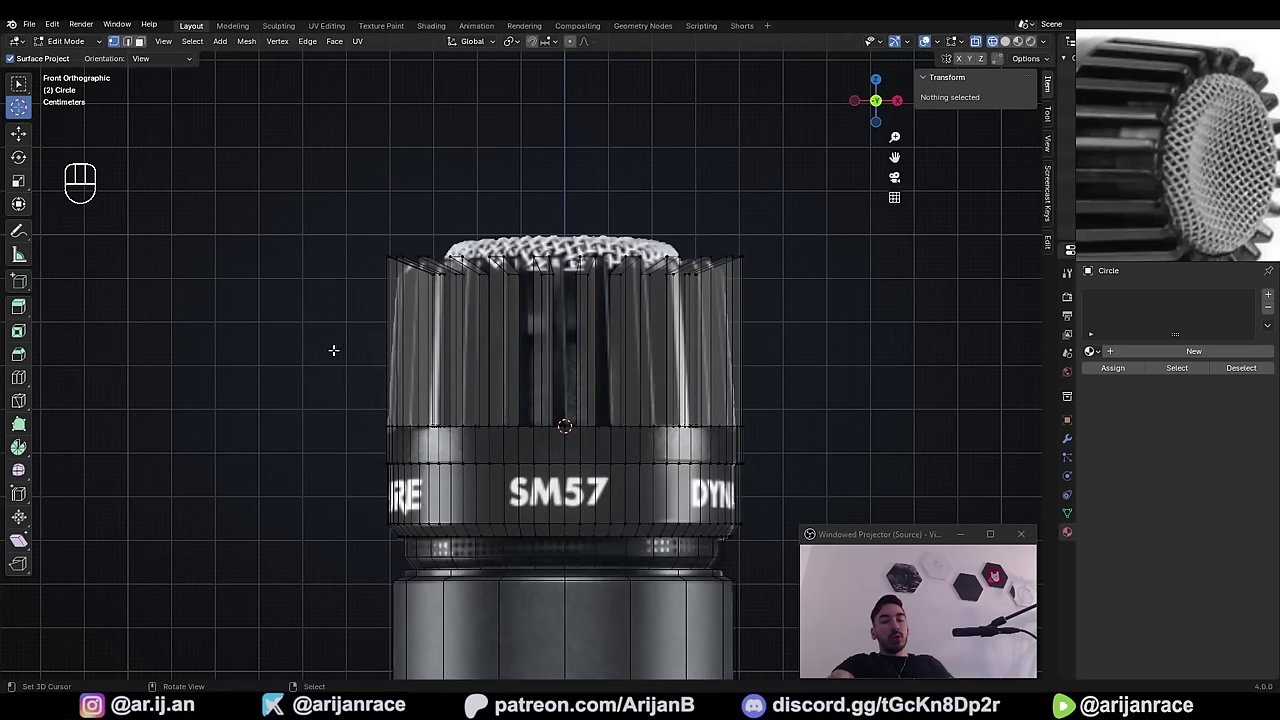
key(k)
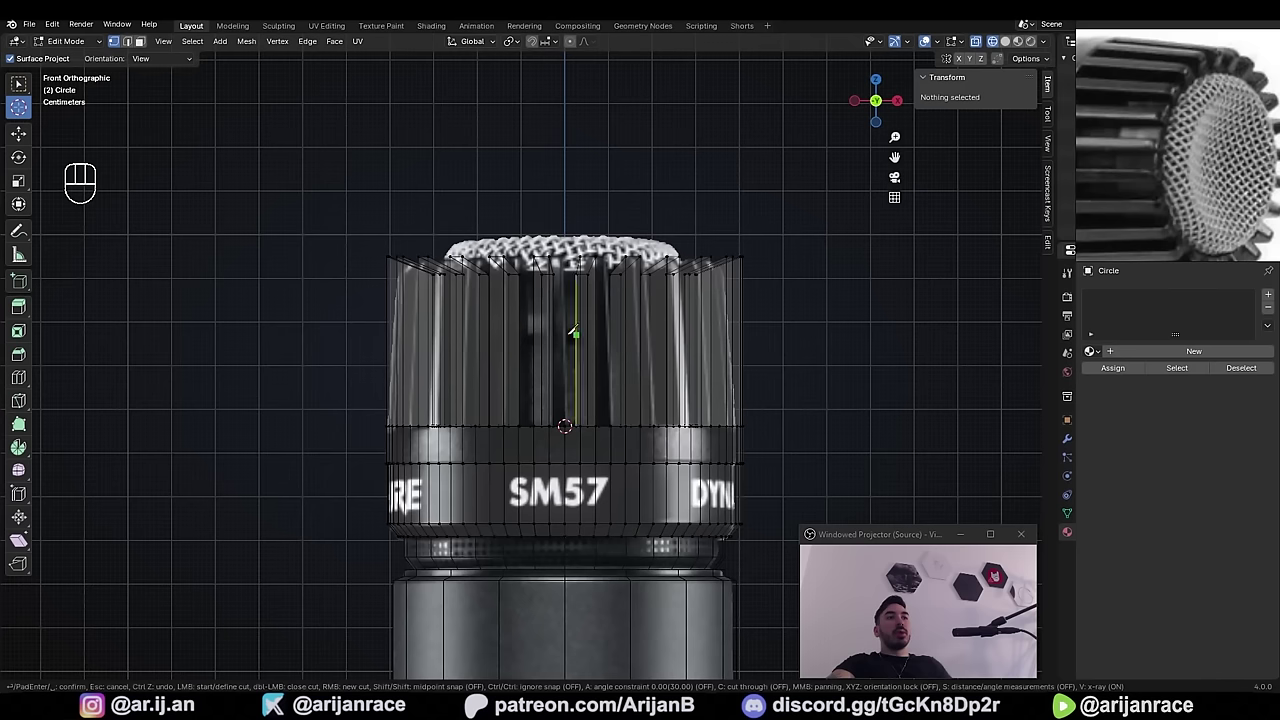
key(k)
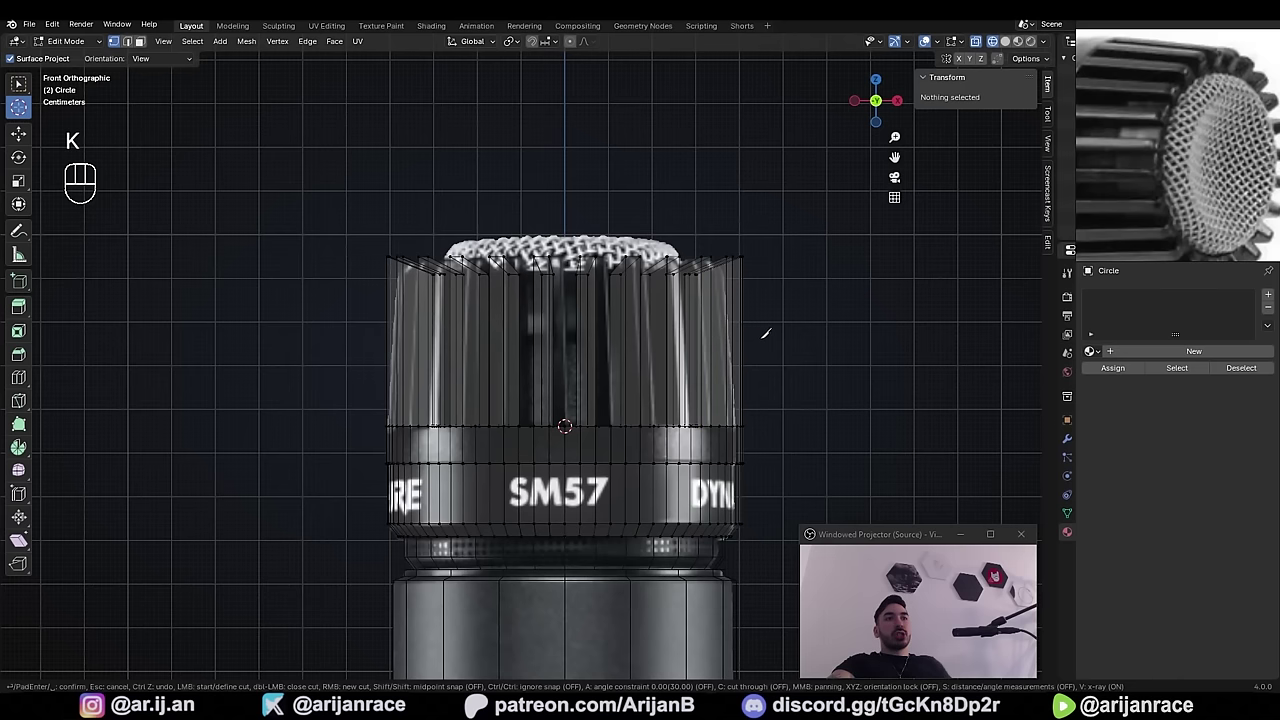
click(742, 339)
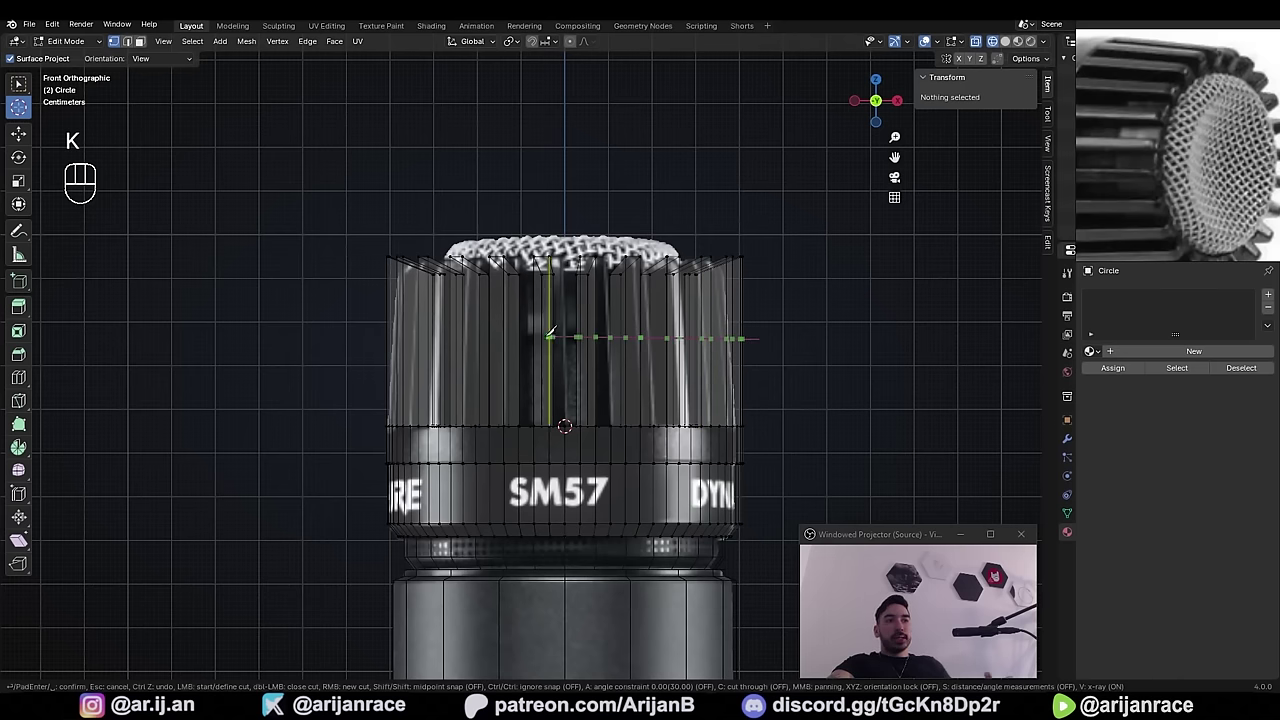
key(x)
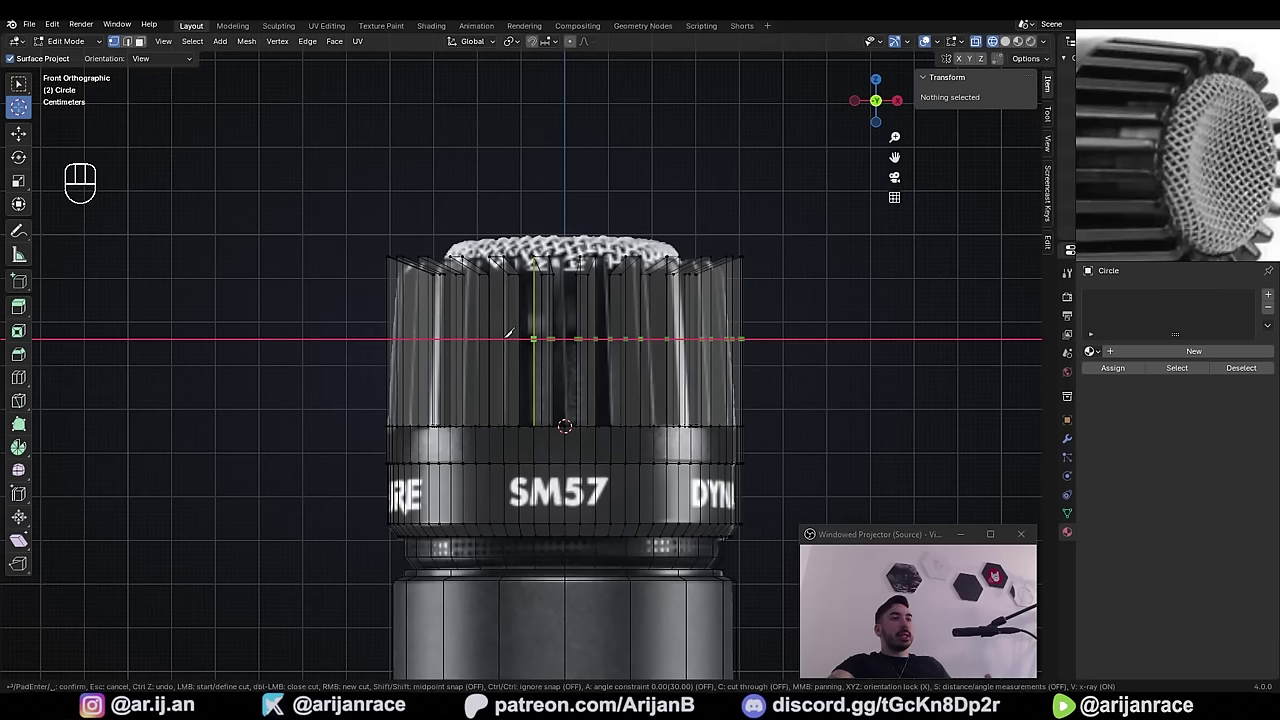
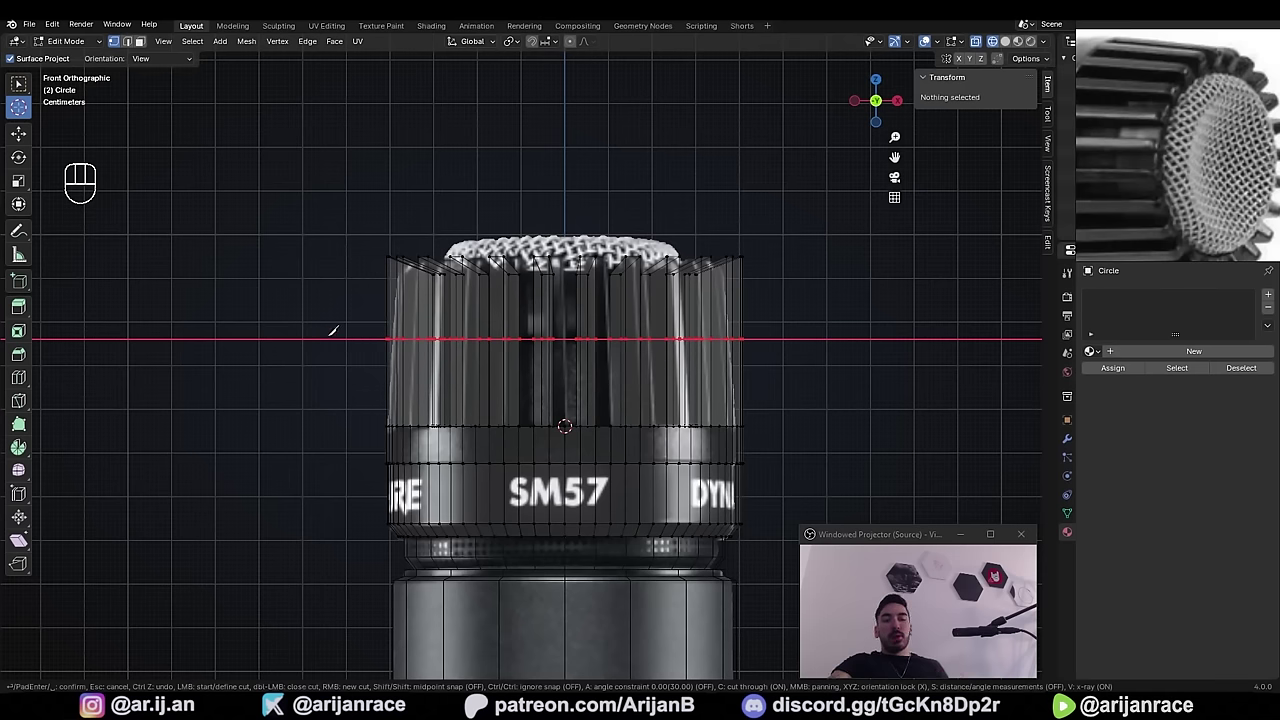
key(Return)
scroll(357, 343, down, 3)
middle_drag(357, 343, 705, 381)
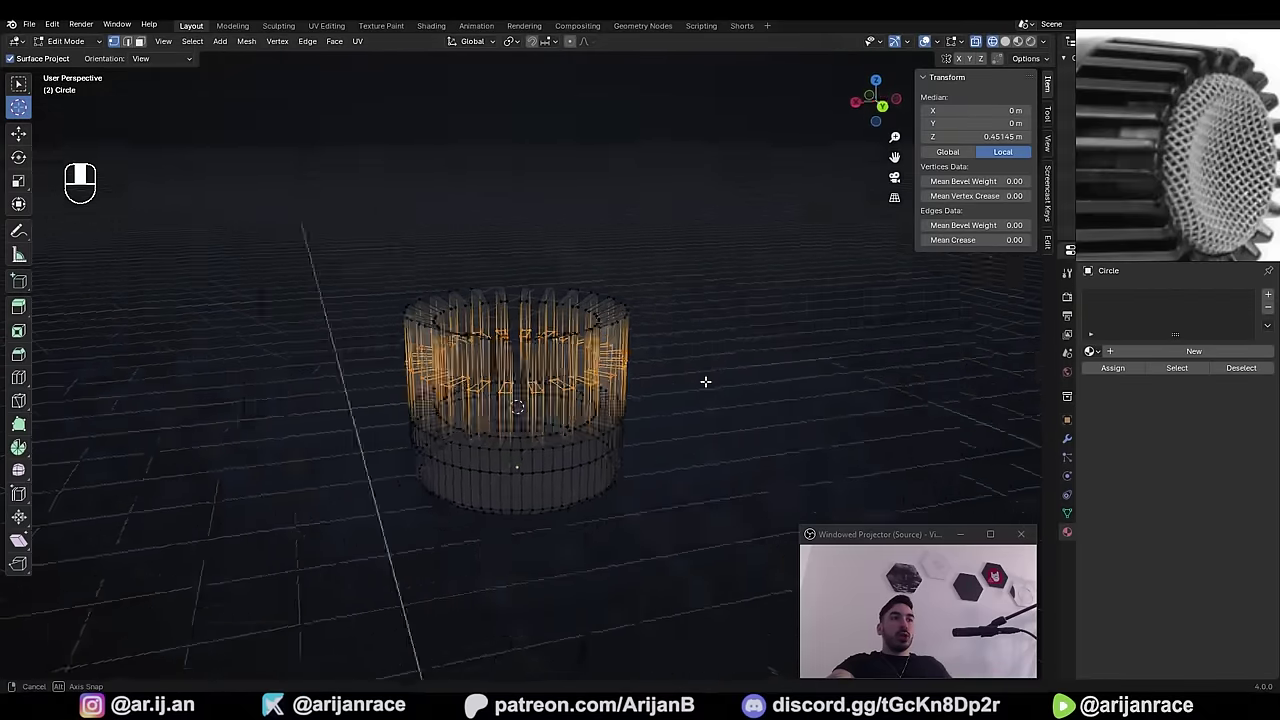
key(KP_1)
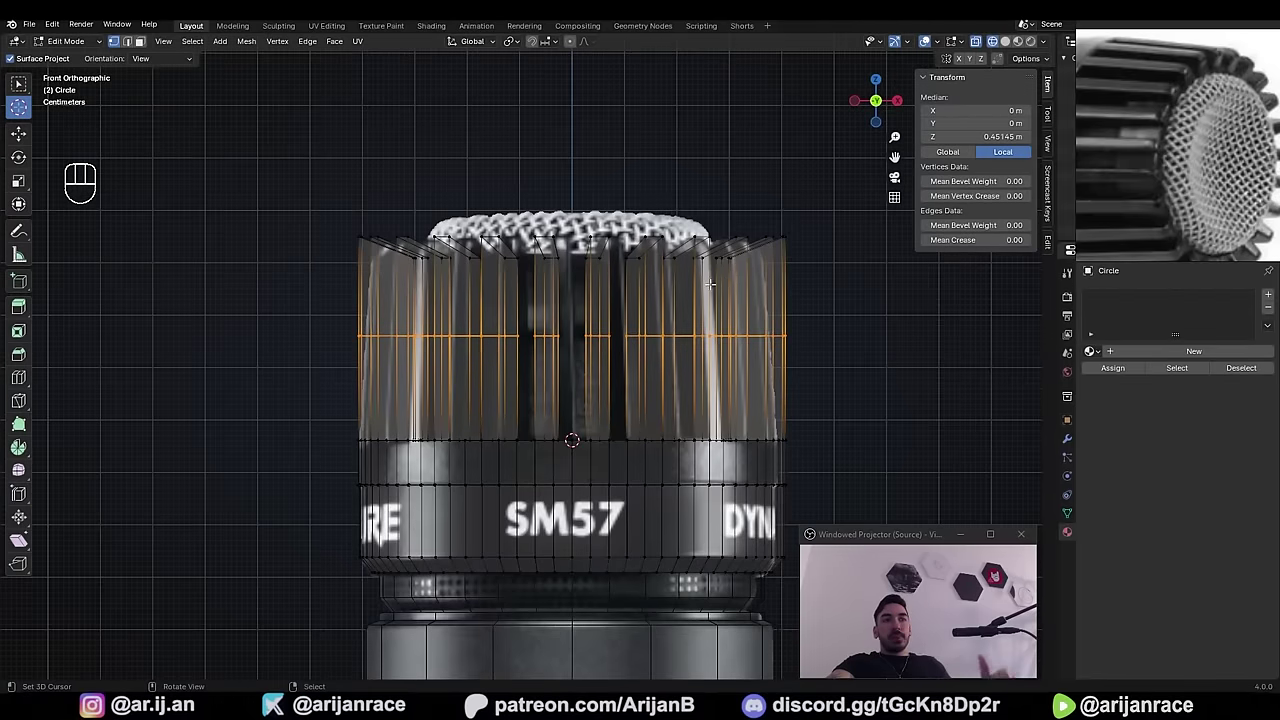
key(ctrl)
key(ctrl+z)
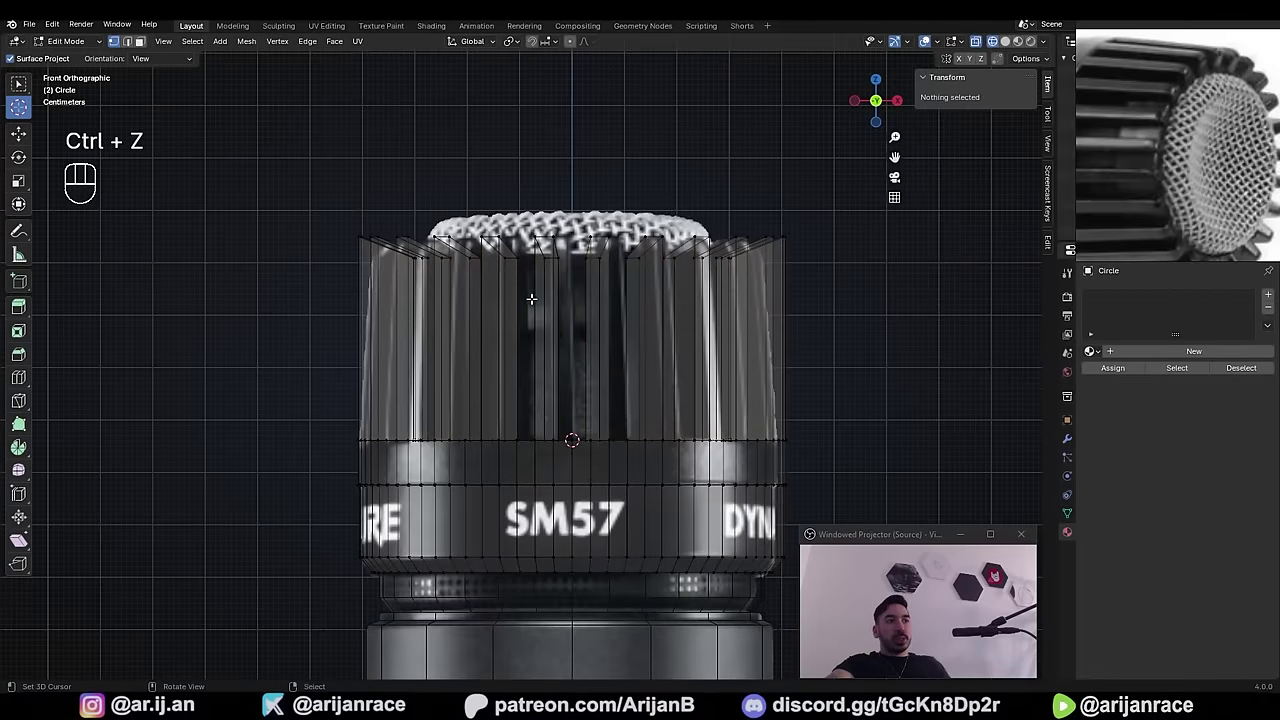
- Box-select the upper ends of all ribs in the front view and scale them to 0.928 to match the reference taper
scroll(455, 274, down, 1)
key(b)
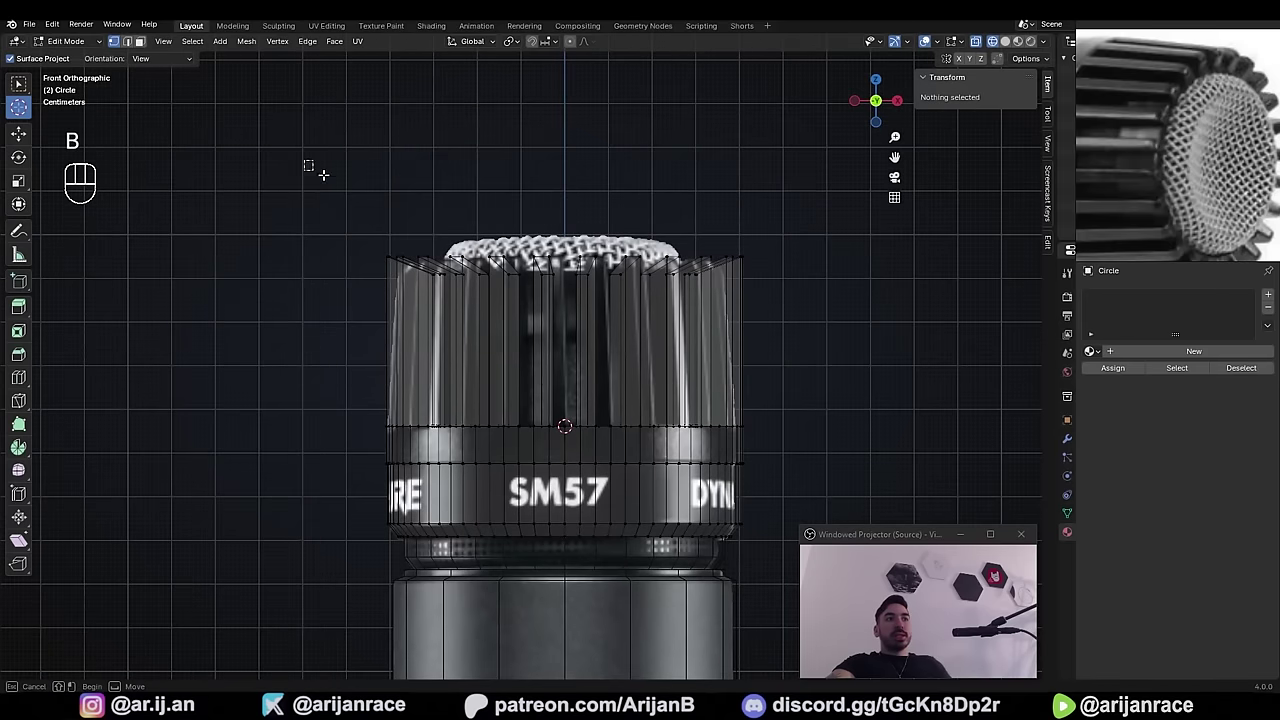
drag(304, 160, 830, 332)
middle_drag(774, 317, 583, 231)
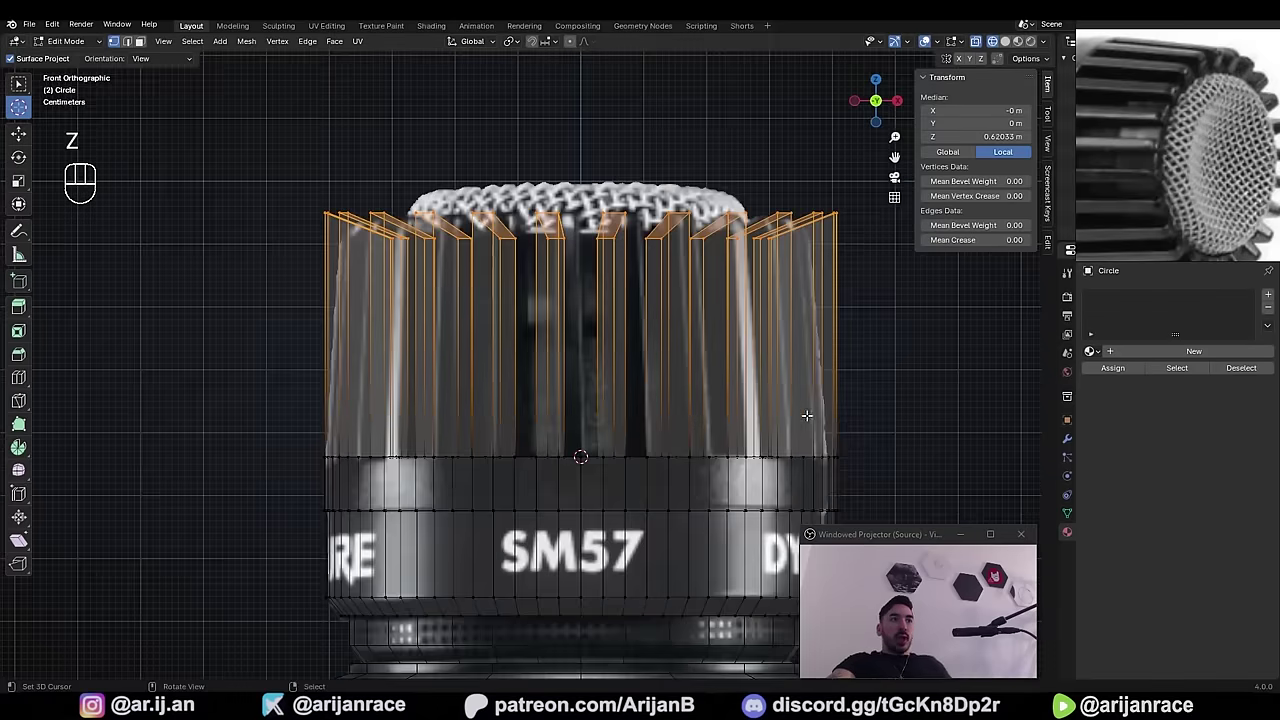
key(s)
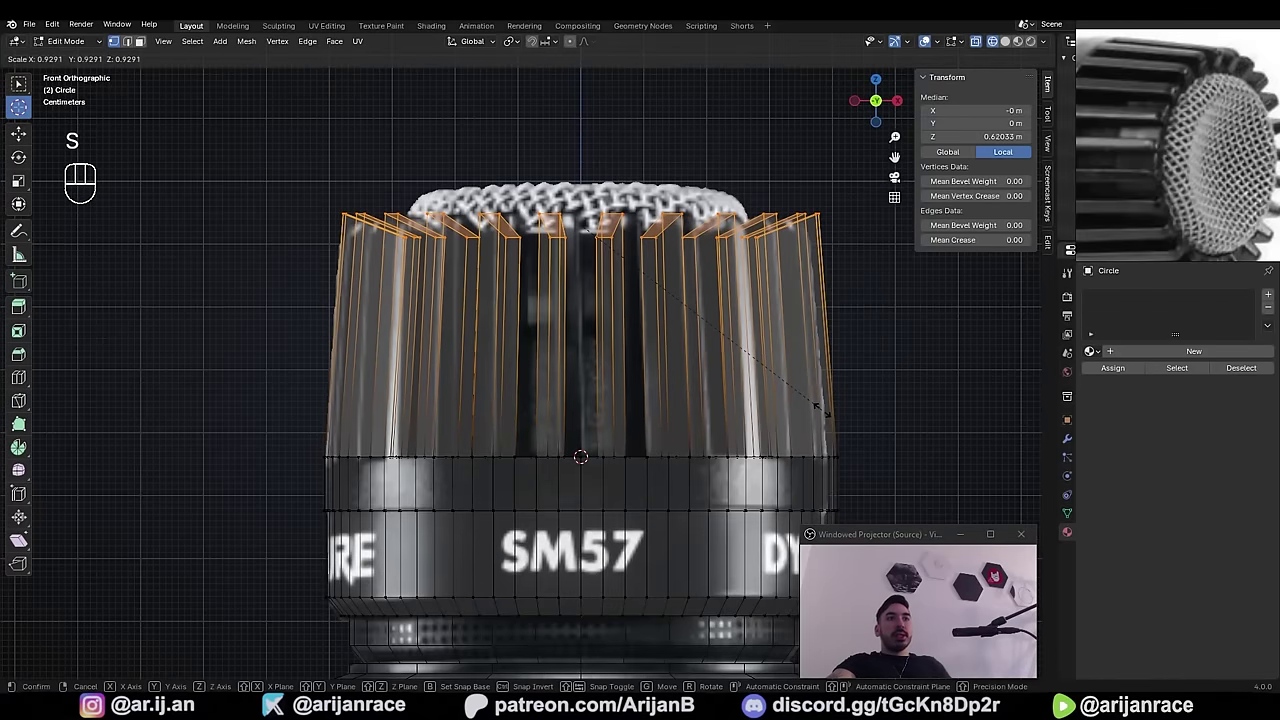
click(334, 241)
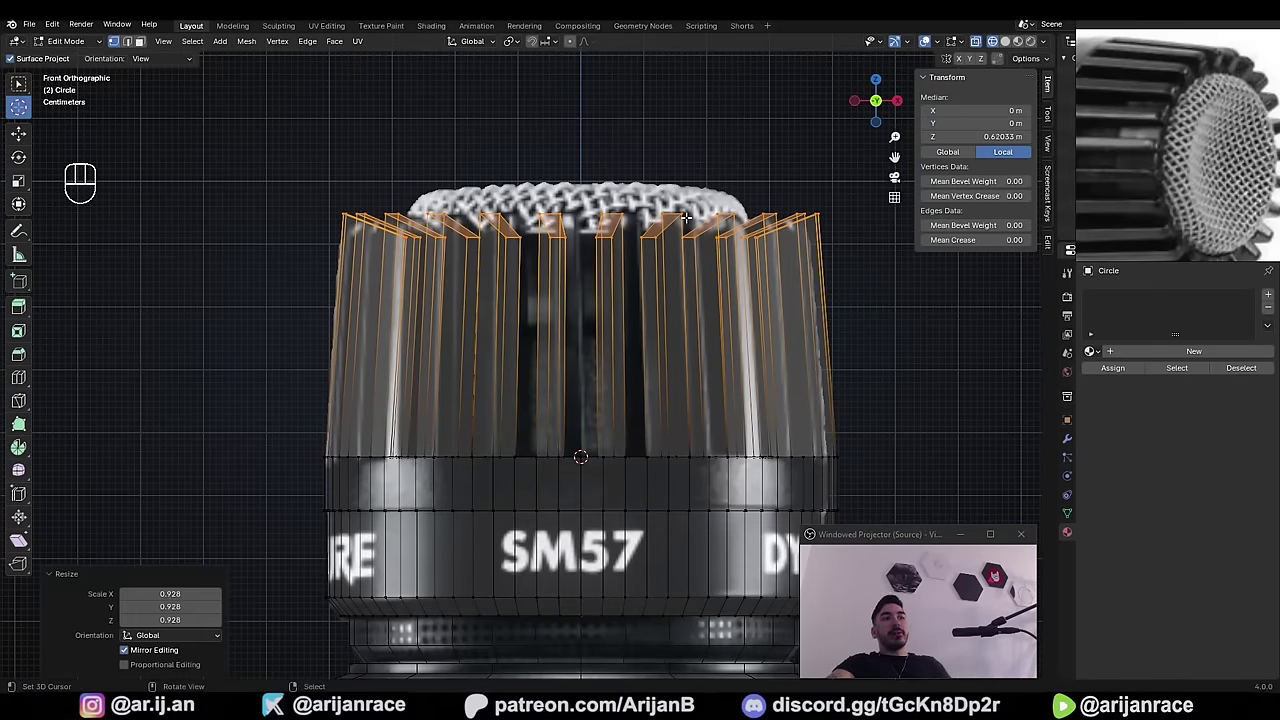
- Clear the selection and knife-cut a horizontal line through all the tapered ribs around mid-height in the front view, cutting through to the back
scroll(796, 281, down, 2)
scroll(412, 268, up, 1)
scroll(357, 303, up, 1)
scroll(394, 288, down, 3)
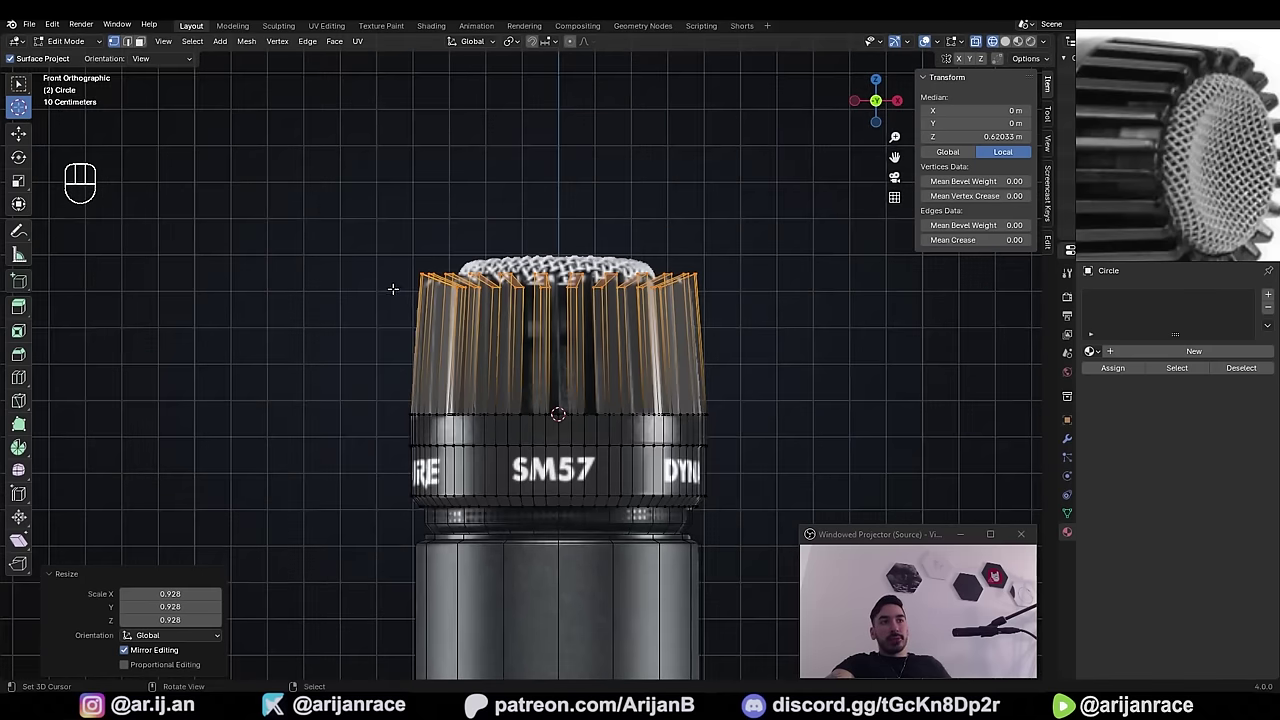
scroll(435, 328, up, 1)
key(z)
key(z)
scroll(430, 329, up, 1)
click(277, 301)
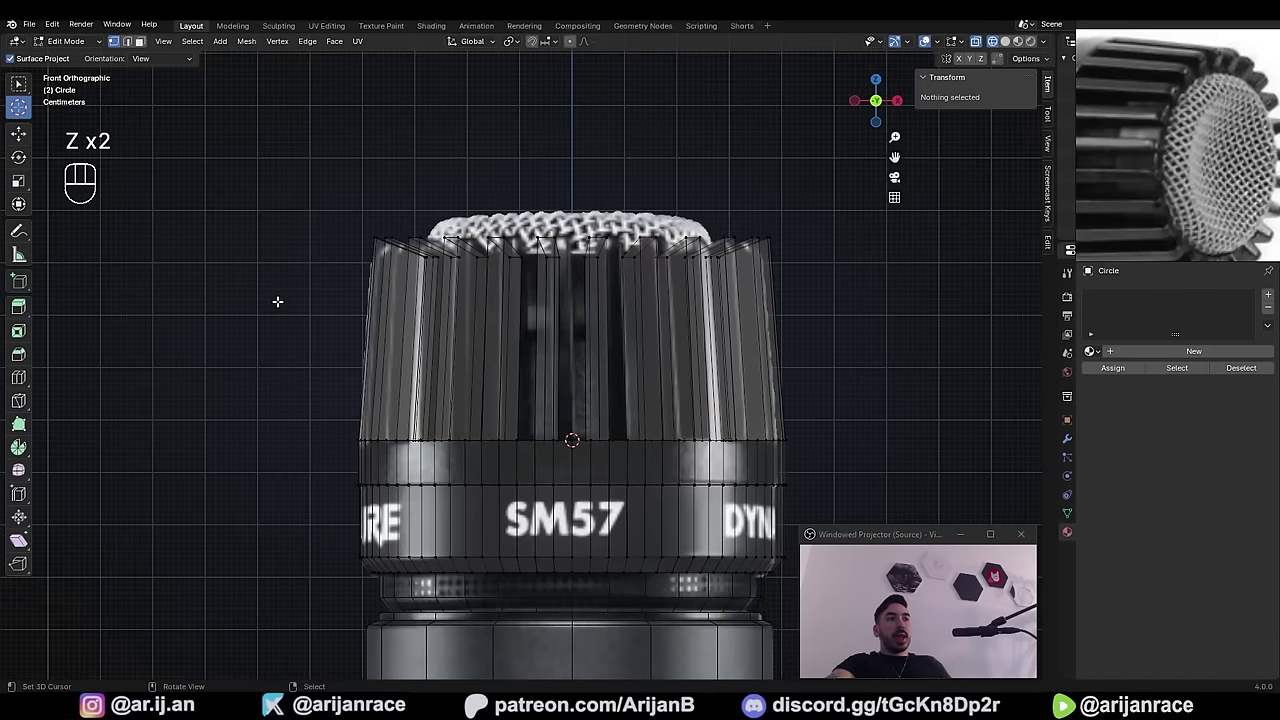
key(k)
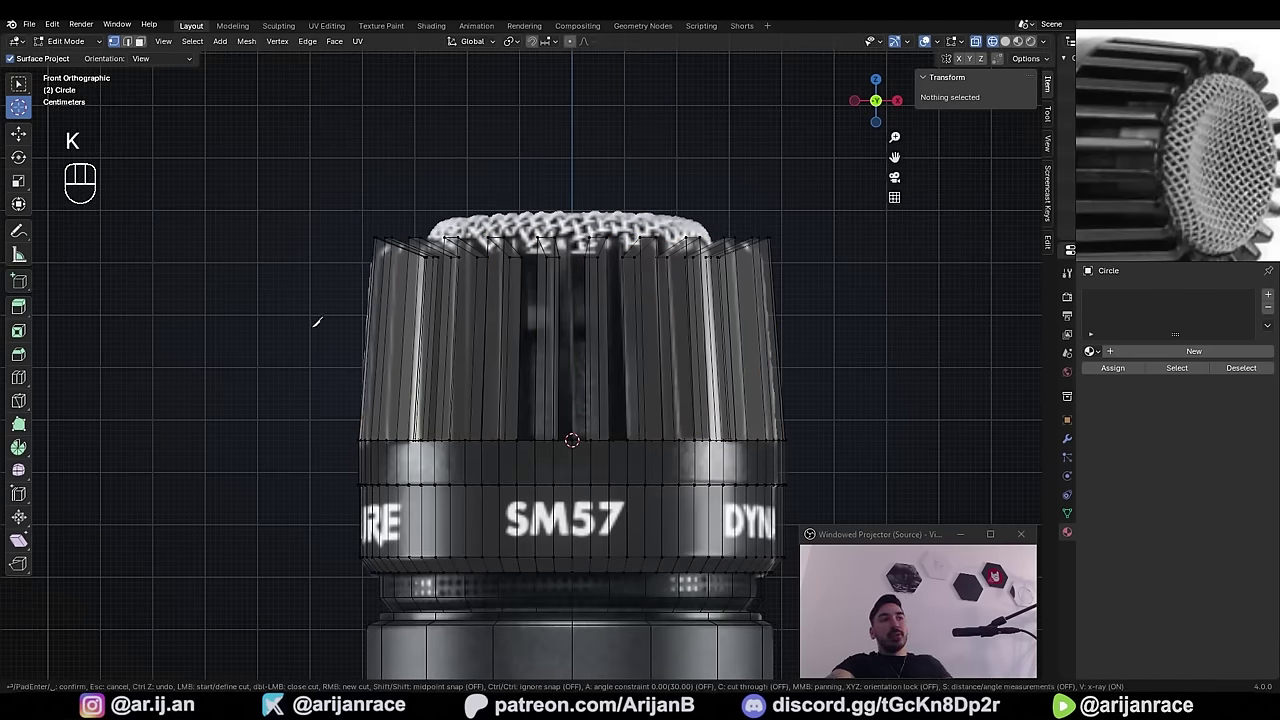
key(x)
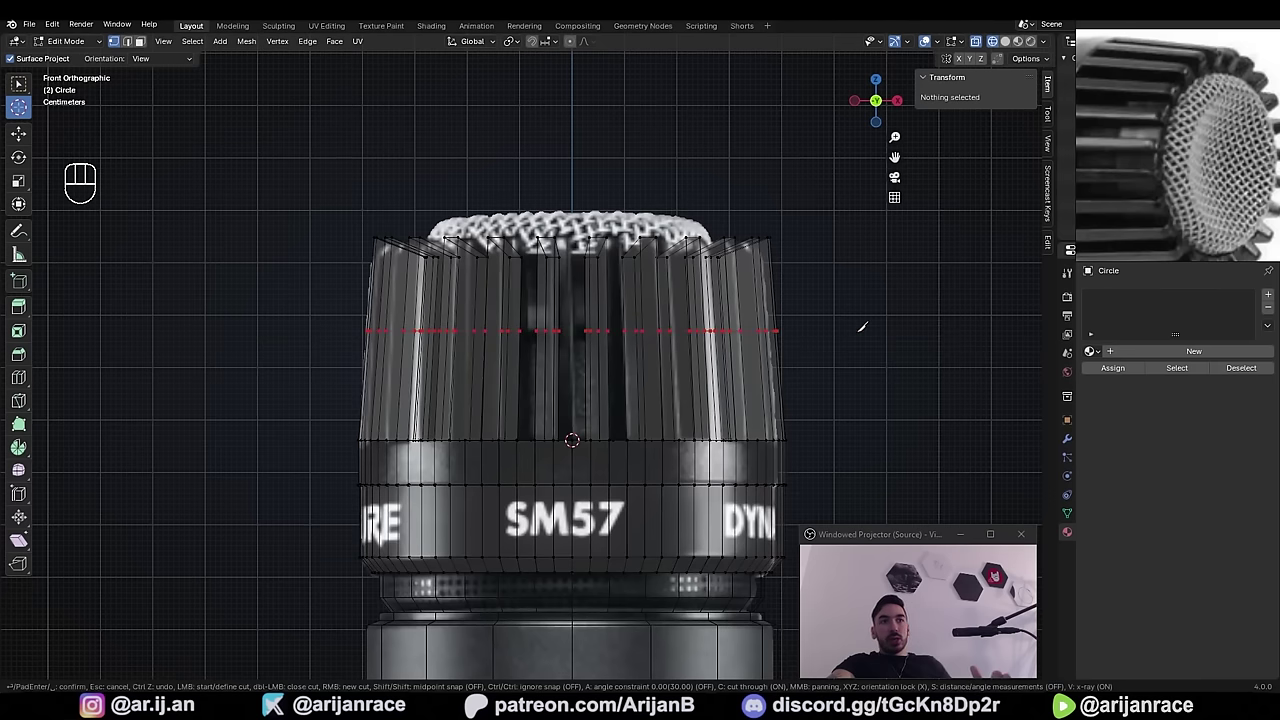
key(Return)
- Bevel the new mid-height cut to a width of about 0.059 m with one segment, splitting it into two edge loops, and deselect
scroll(564, 380, up, 1)
scroll(564, 380, up, 1)
key(ctrl+b)
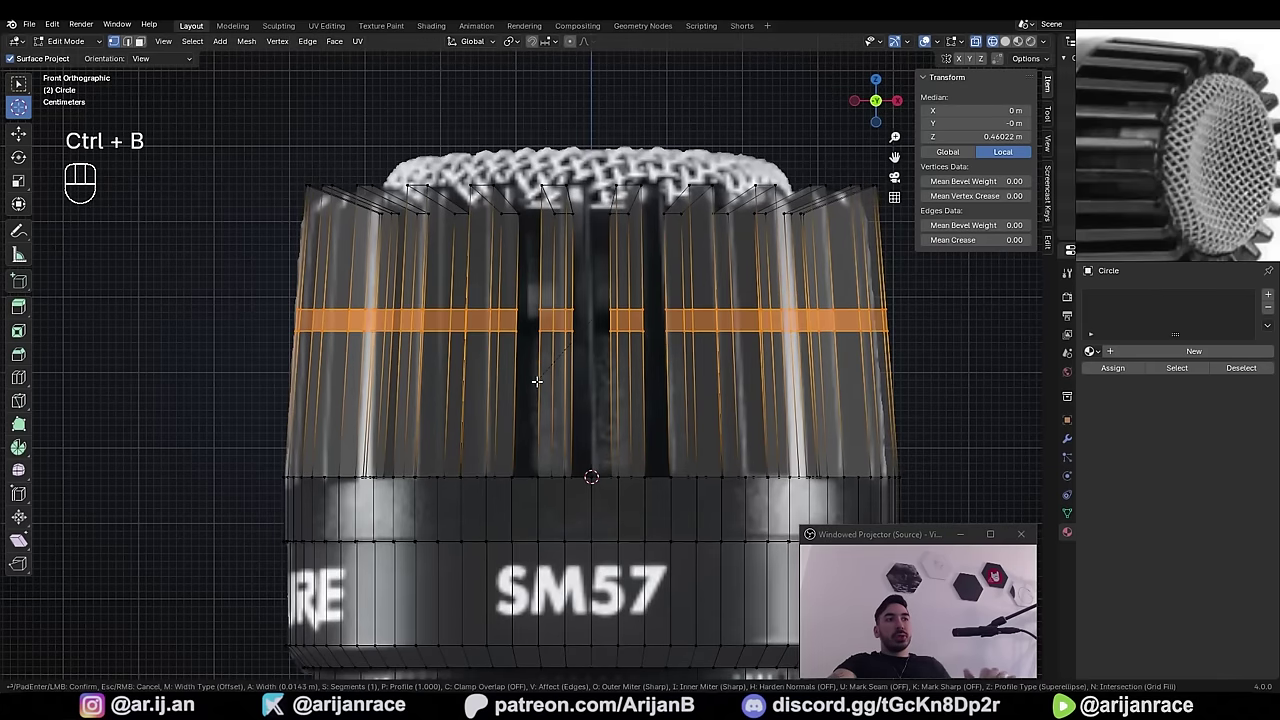
scroll(532, 406, up, 3)
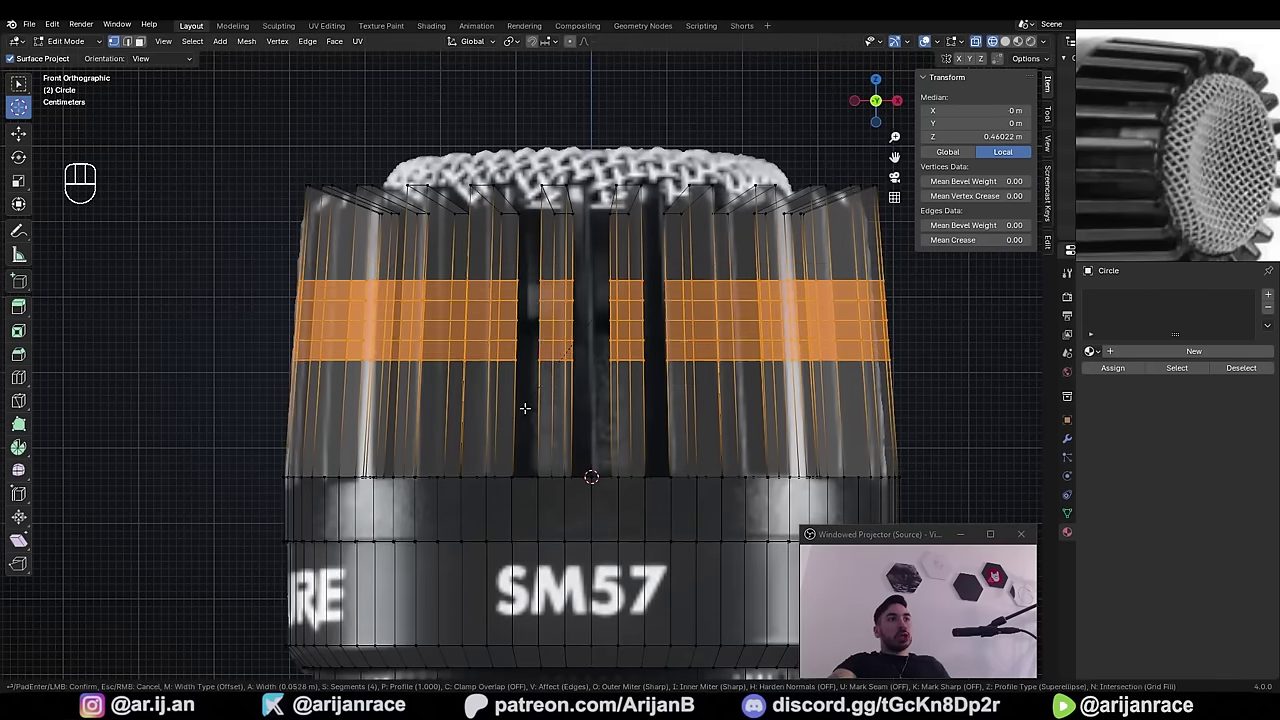
scroll(540, 409, down, 3)
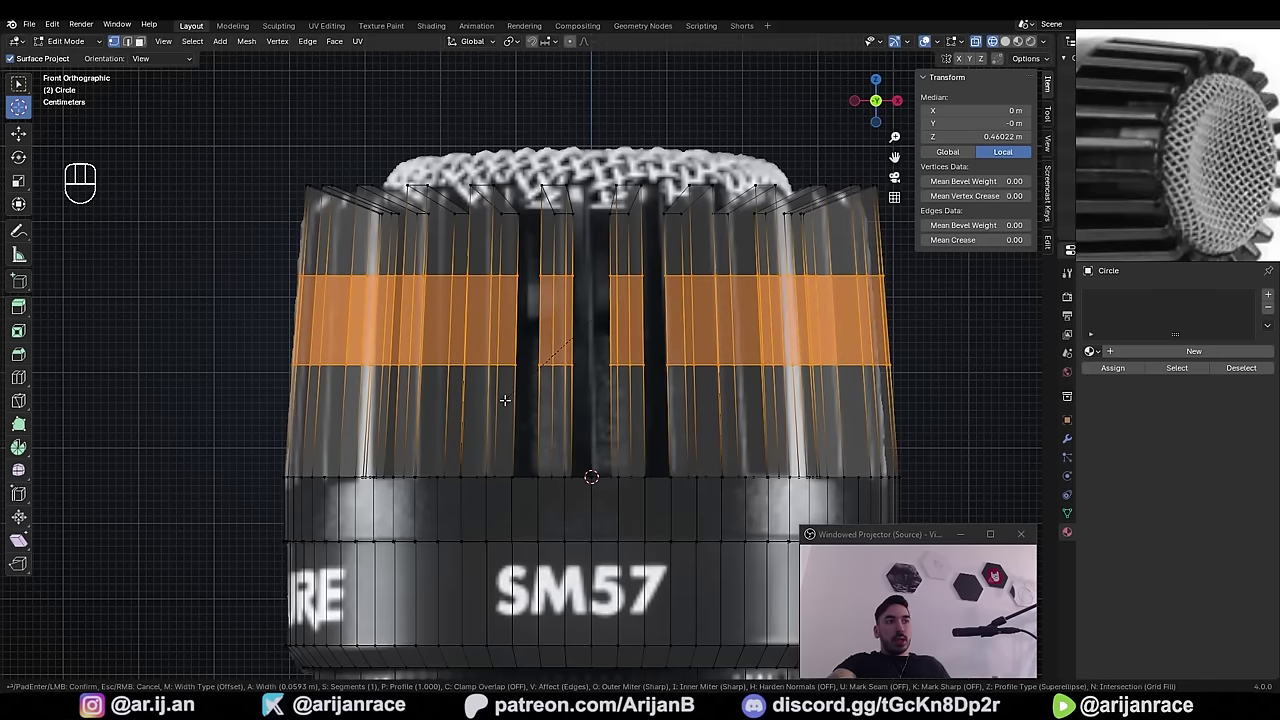
click(505, 400)
right_click(242, 281)
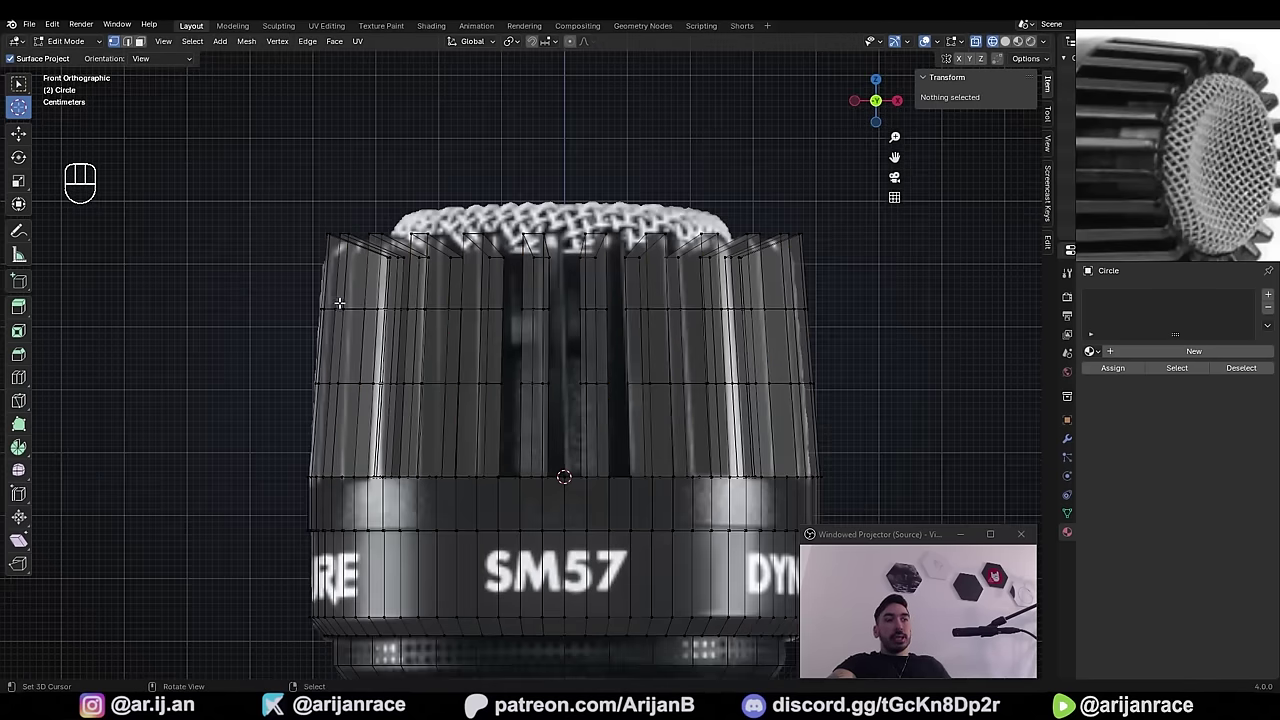
- Select the upper of the two horizontal loops on all ribs and edge-slide it toward the rib tops, factor about 0.795
key(b)
drag(262, 295, 886, 334)
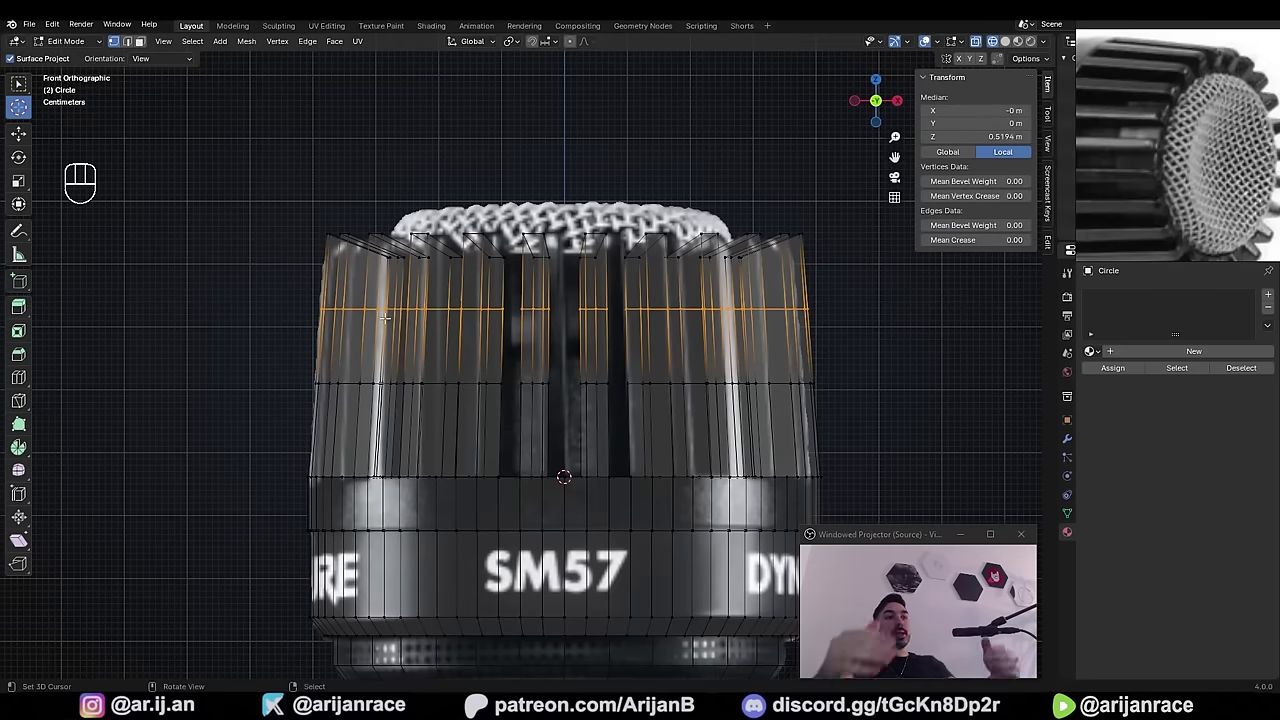
key(alt+z)
middle_drag(385, 317, 413, 427)
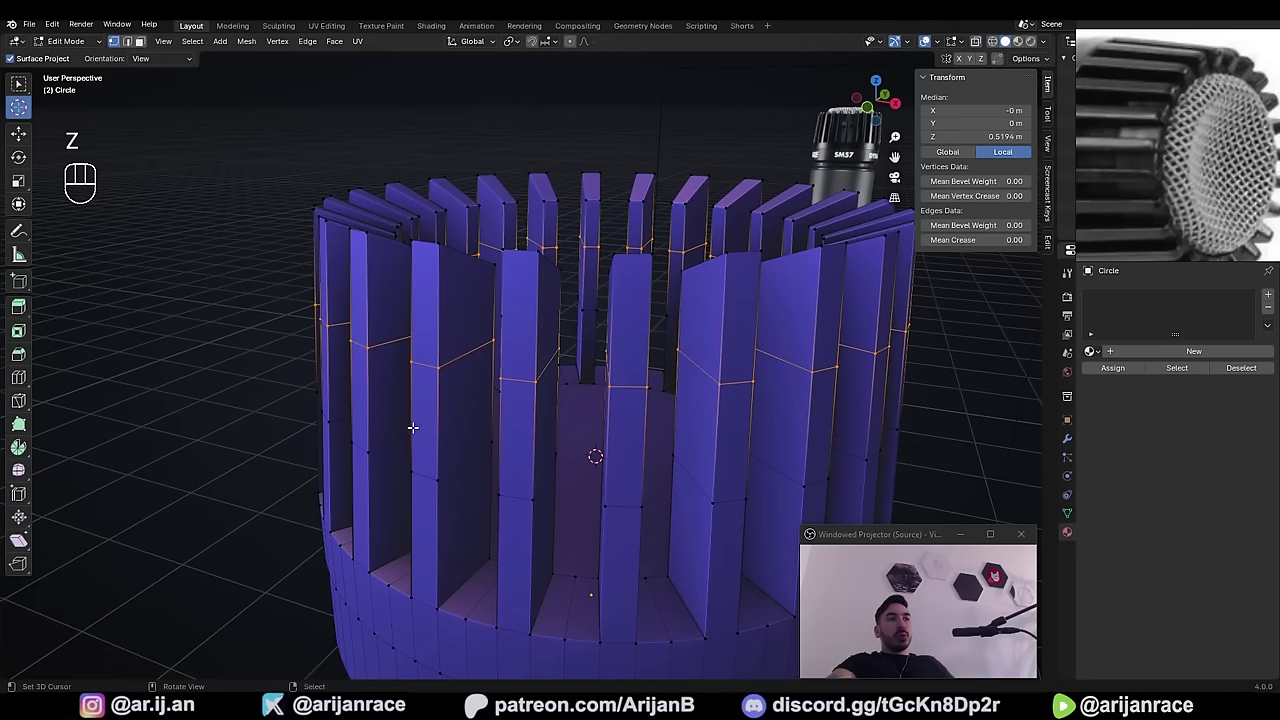
key(g)
key(g)
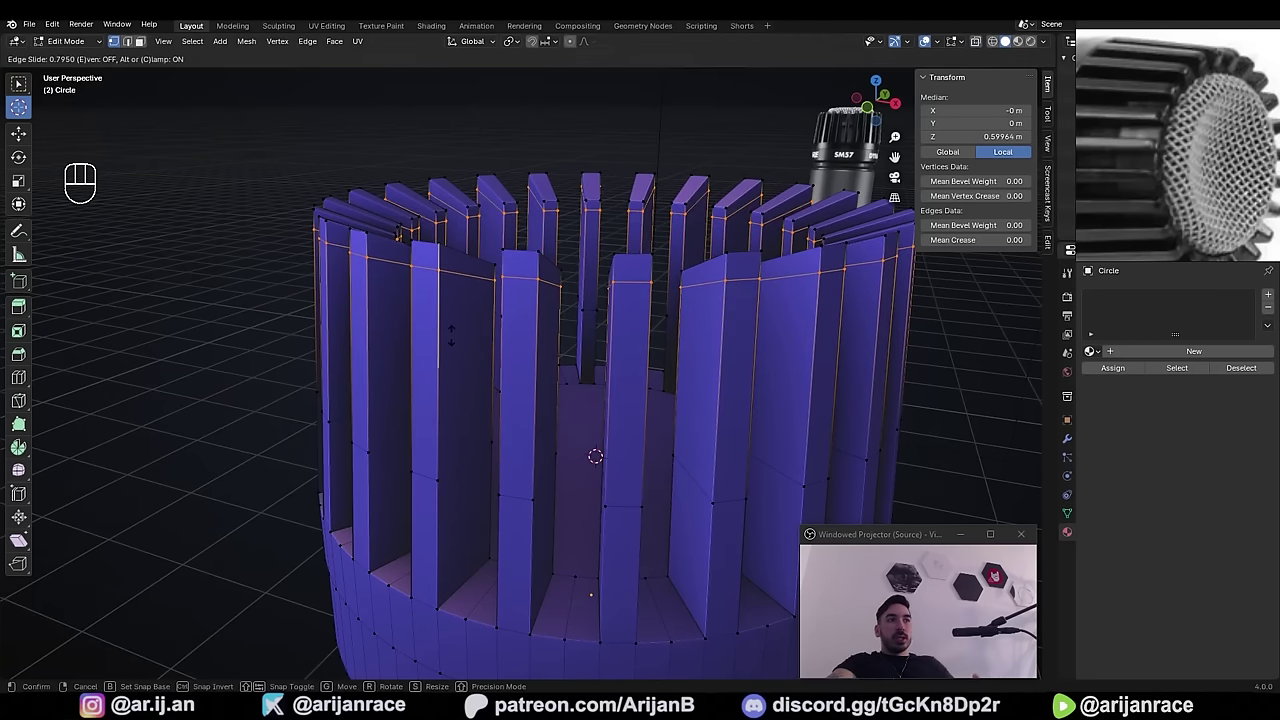
click(451, 336)
- Select the lower horizontal loop on all ribs, edge-slide it upward with a factor of about -0.307, and clear the selection
mouse_move(451, 336)
middle_down()
mouse_move(477, 451)
mouse_move(423, 369)
mouse_move(349, 375)
mouse_move(383, 366)
middle_up()
scroll(423, 369, down, 4)
key(z)
key(a)
key(a)
key(b)
drag(191, 356, 723, 399)
middle_drag(394, 401, 474, 420)
key(KP_1)
scroll(474, 420, up, 4)
key(z)
key(g)
key(g)
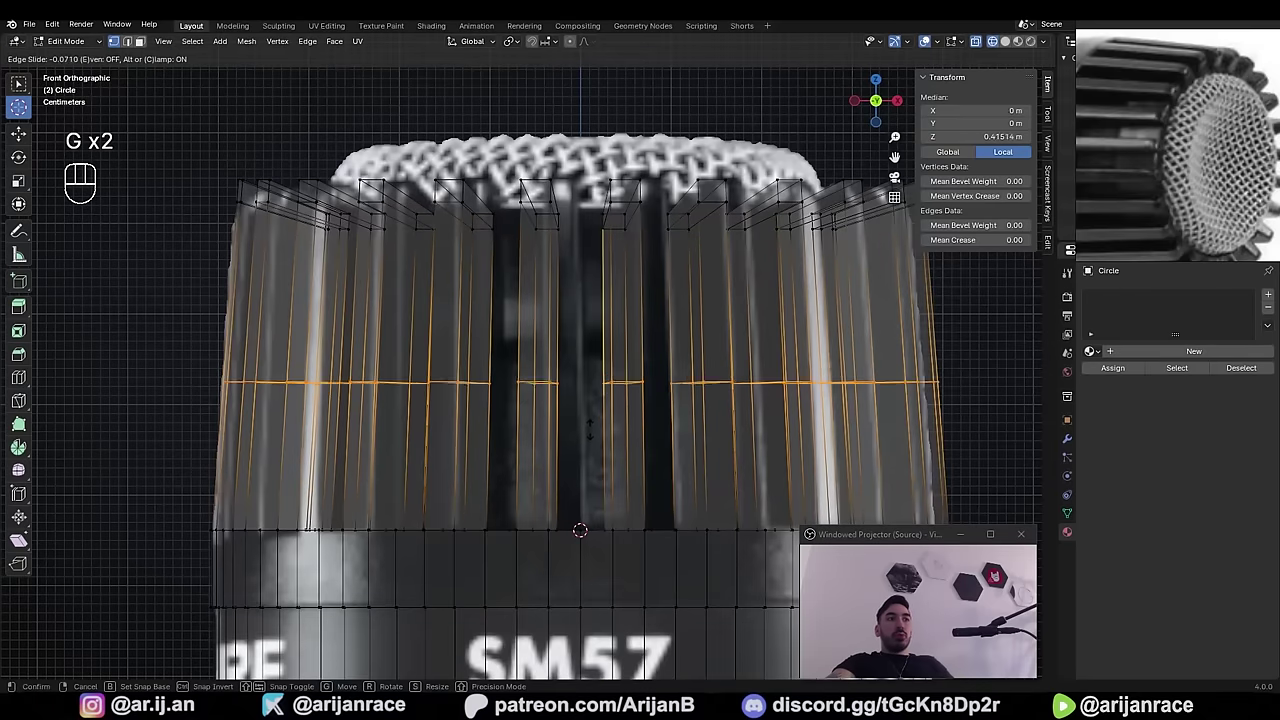
click(600, 354)
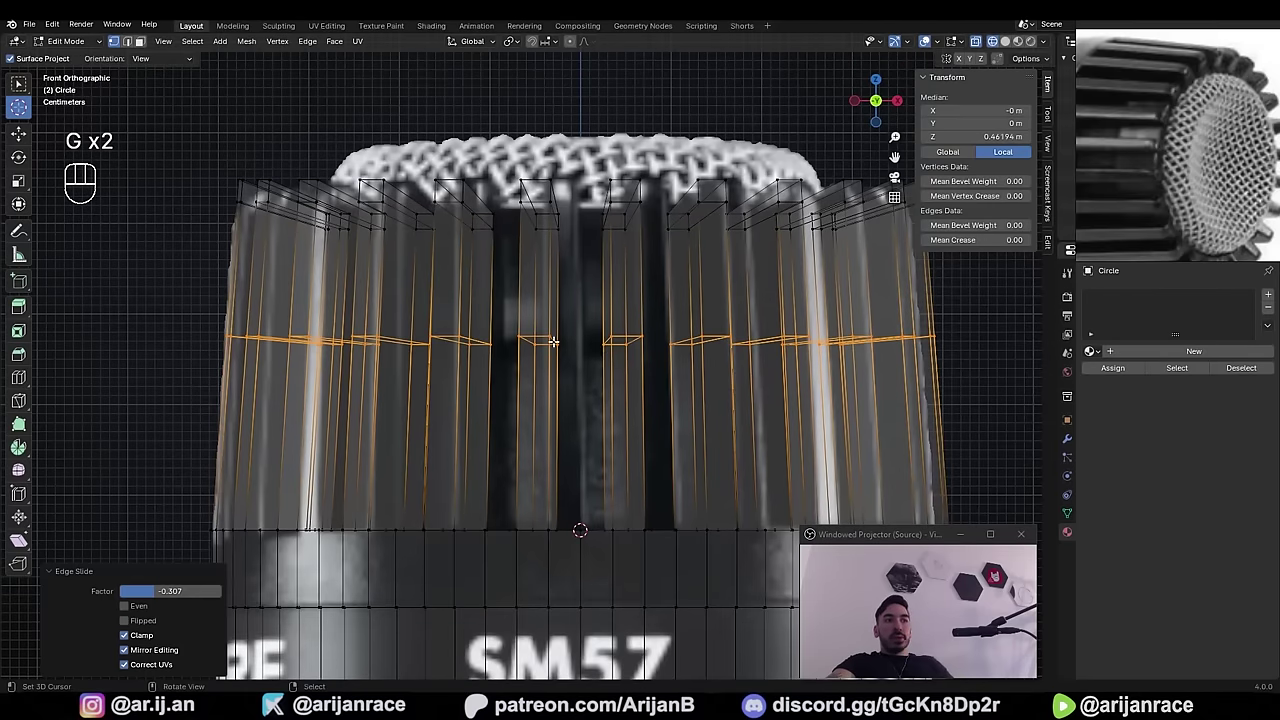
key(a)
key(a)
- Add one lengthwise loop cut around the ribs and the gaps between them, slid to a factor of about -0.295
middle_drag(662, 343, 549, 372)
scroll(549, 372, down, 3)
key(ctrl+r)
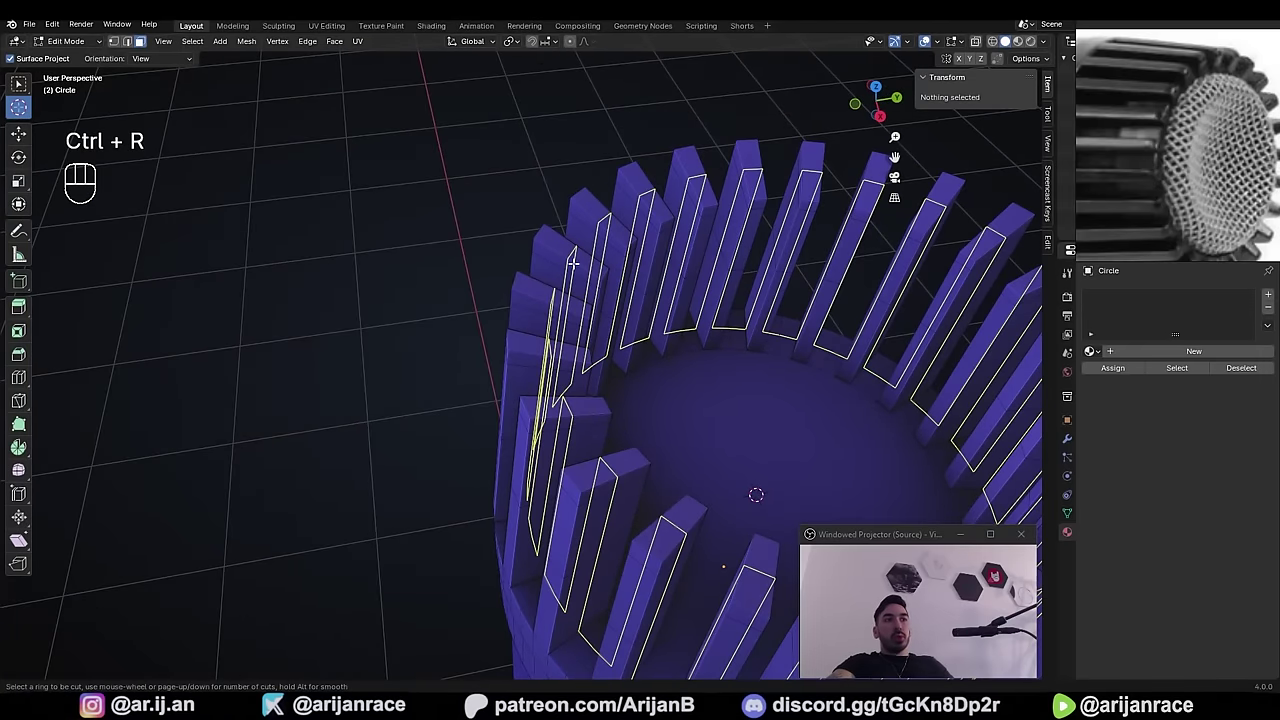
click(553, 330)
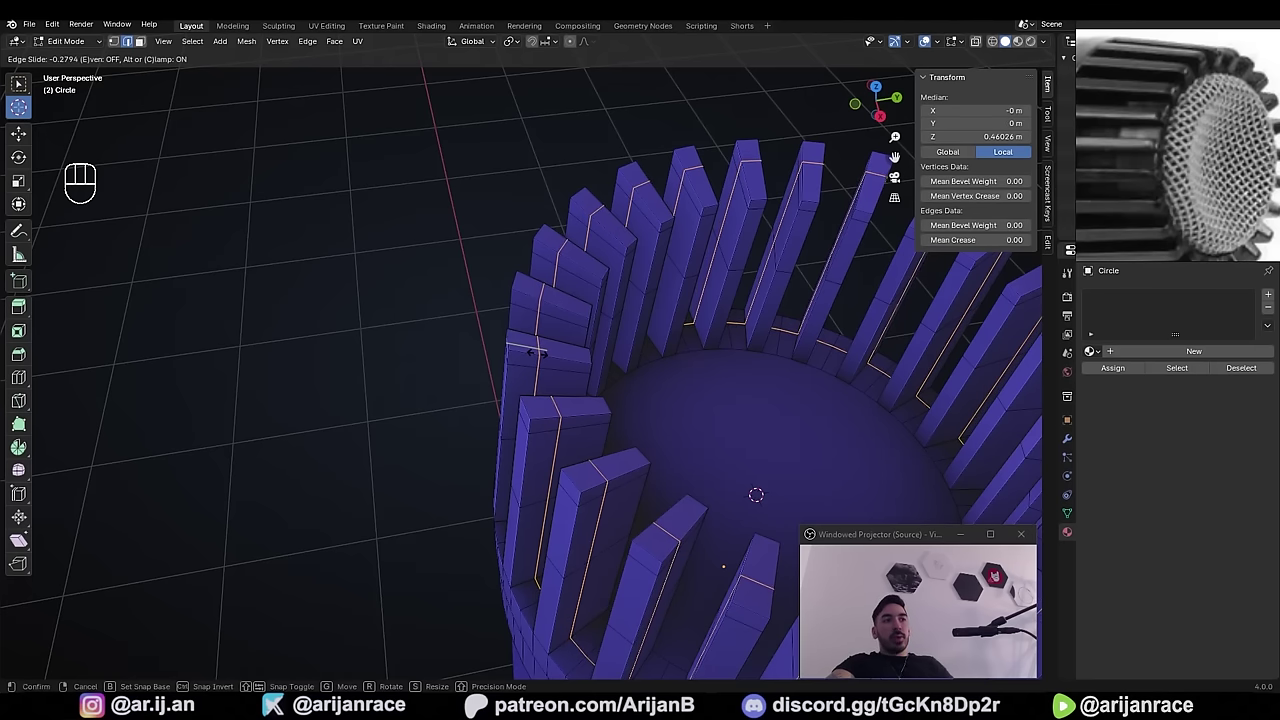
click(537, 352)
middle_drag(537, 352, 482, 405)
mouse_move(405, 432)
middle_down()
mouse_move(370, 386)
mouse_move(391, 430)
middle_up()
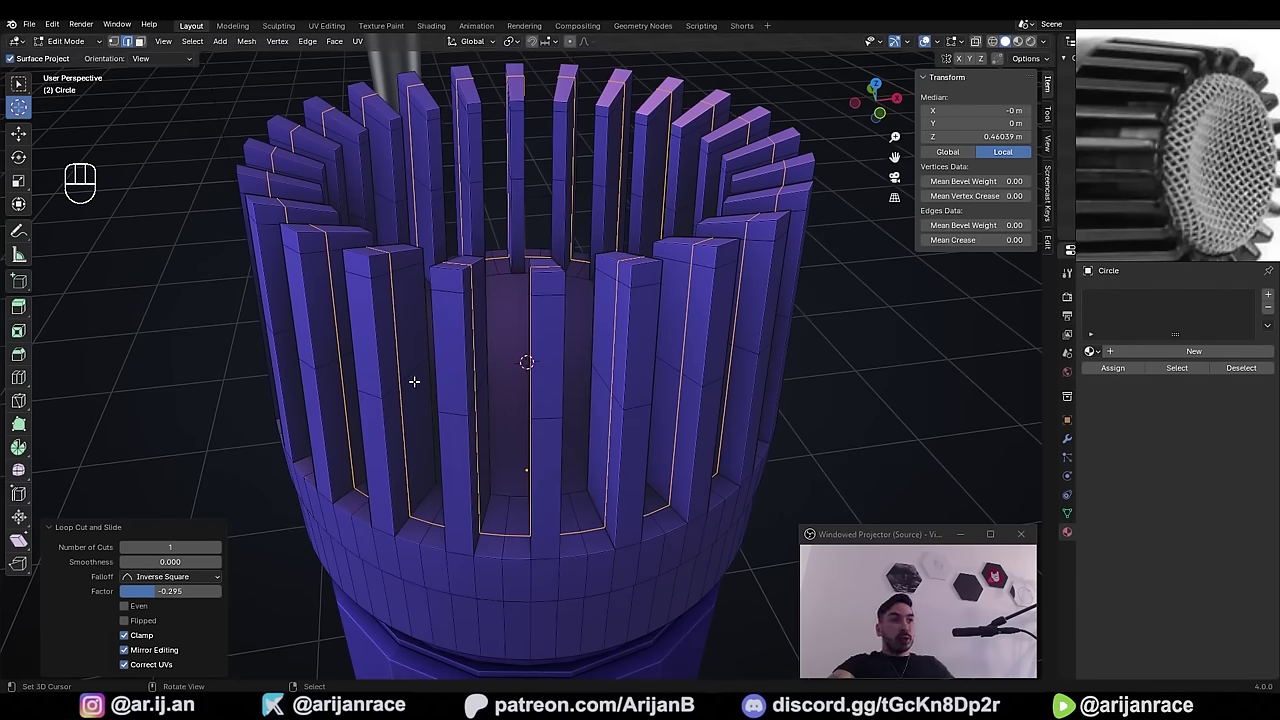
- Delete the two facing inner side faces between the horizontal loops on two neighbouring front ribs
scroll(414, 379, up, 4)
key(3)
middle_drag(414, 378, 648, 248)
click(494, 301)
shift+click(638, 312)
key(x)
click(361, 401)
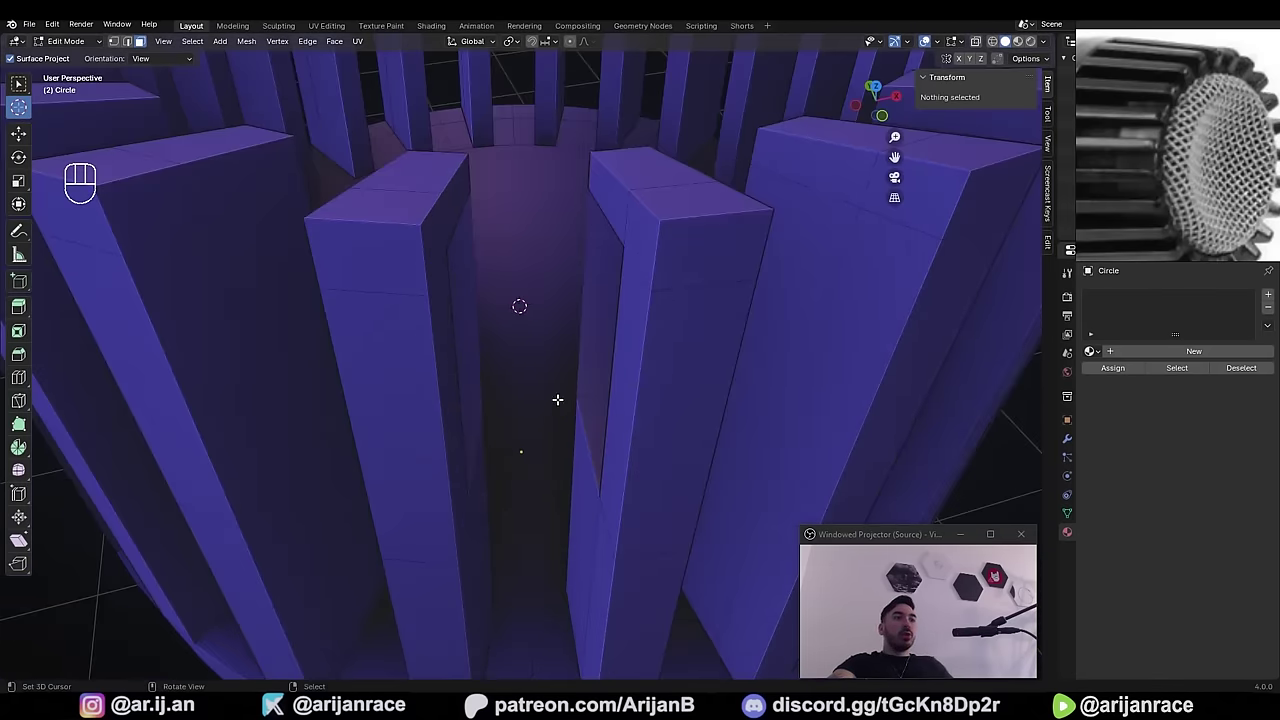
- Fill a face between the inner vertical edges of the two openings to bridge the neighbouring ribs
middle_drag(557, 399, 198, 78)
key(2)
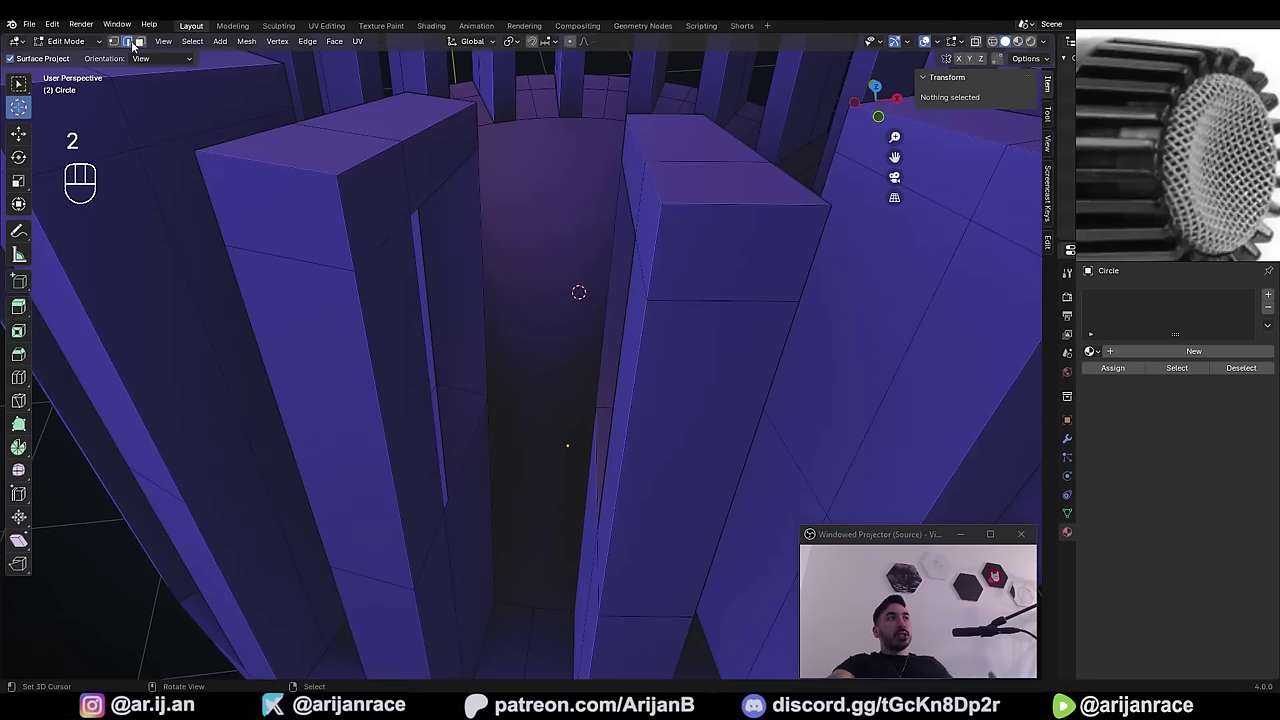
click(471, 246)
middle_drag(471, 246, 563, 243)
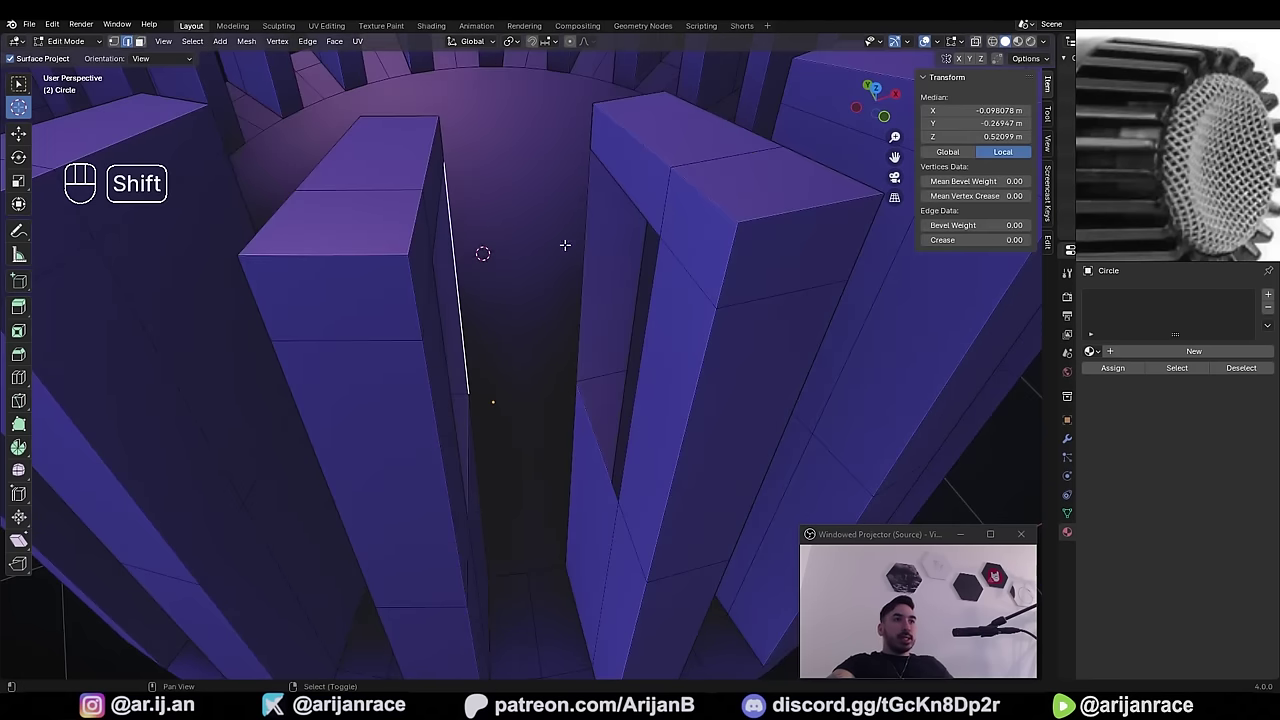
shift+click(583, 247)
middle_drag(552, 287, 522, 358)
key(f)
scroll(520, 340, up, 3)
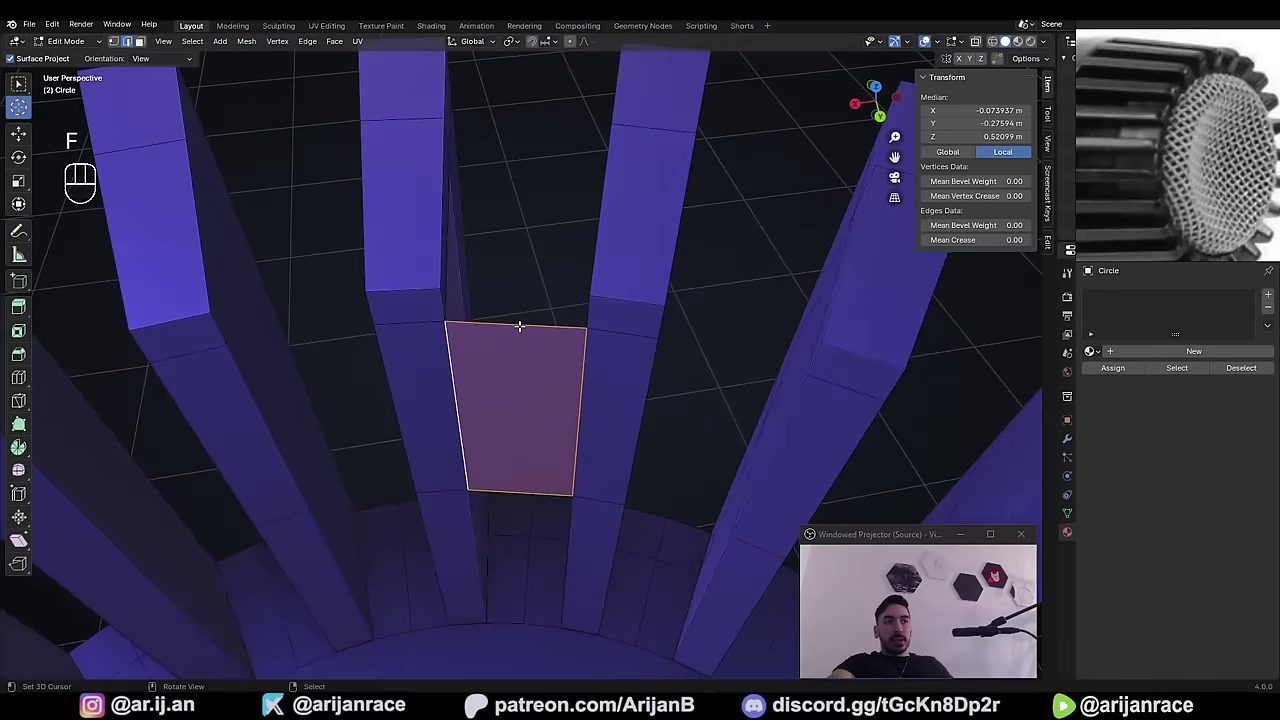
- Fill the underside of the bridge between the bottom edges of the two rib openings
right_click(586, 443)
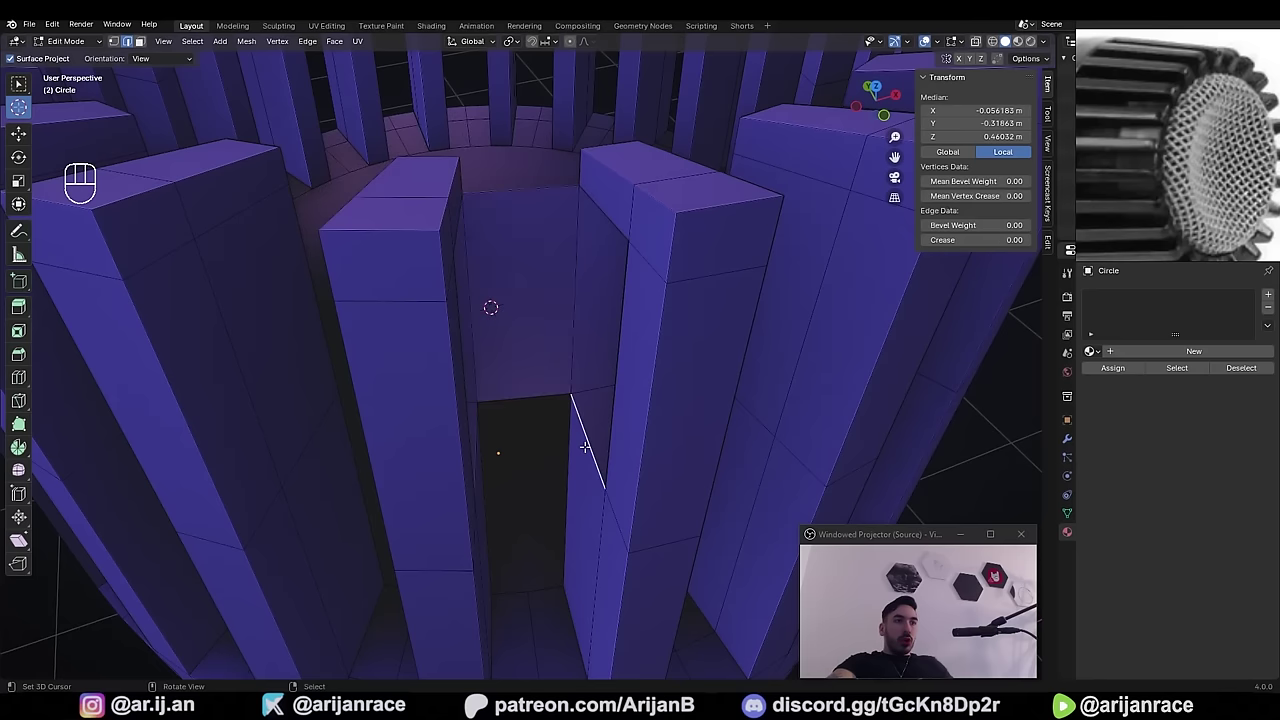
middle_drag(586, 443, 555, 450)
shift+right_click(480, 417)
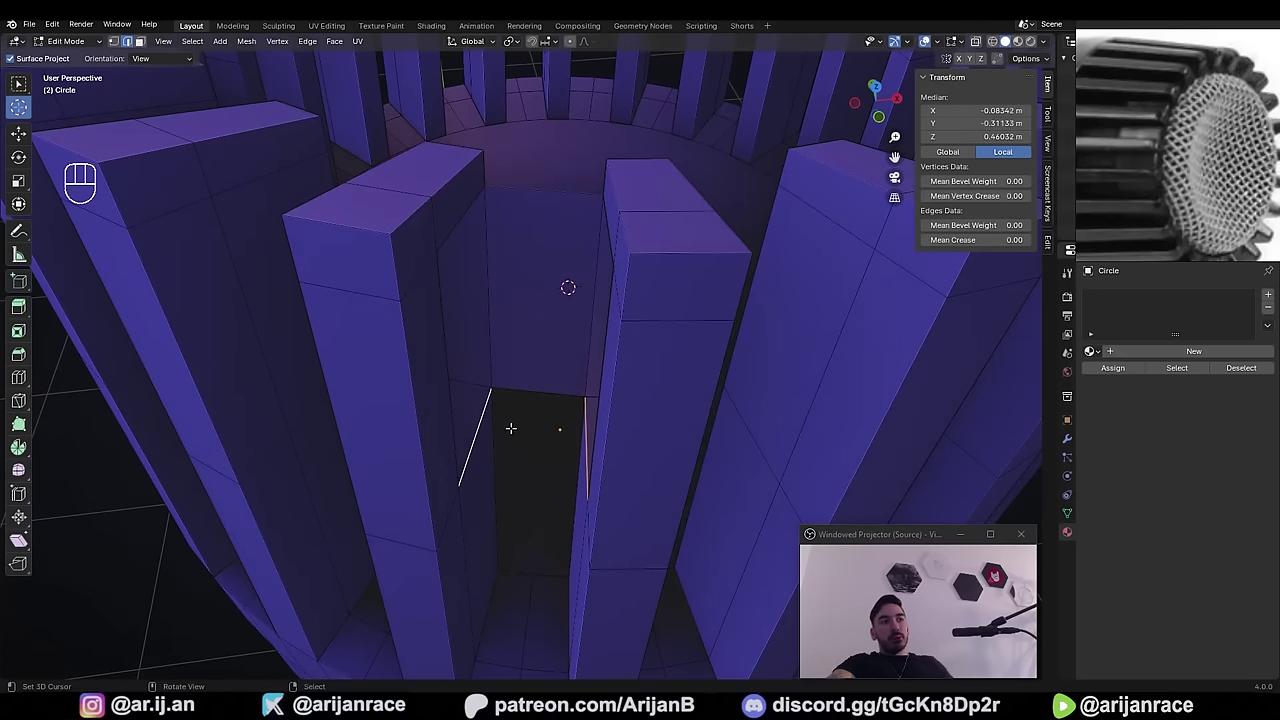
key(f)
middle_drag(590, 300, 534, 320)
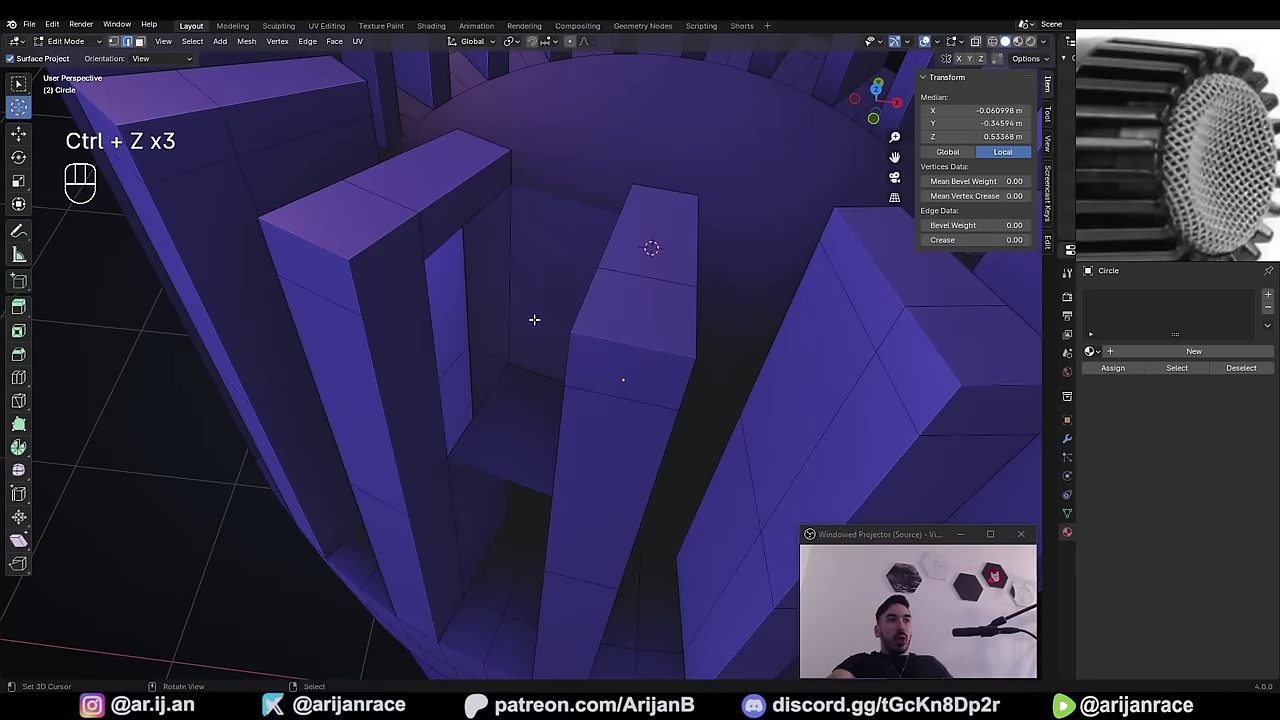
- Fill the outer side and the top of the bridge to close the block between the two ribs
shift+right_click(428, 343)
key(f)
right_click(455, 215)
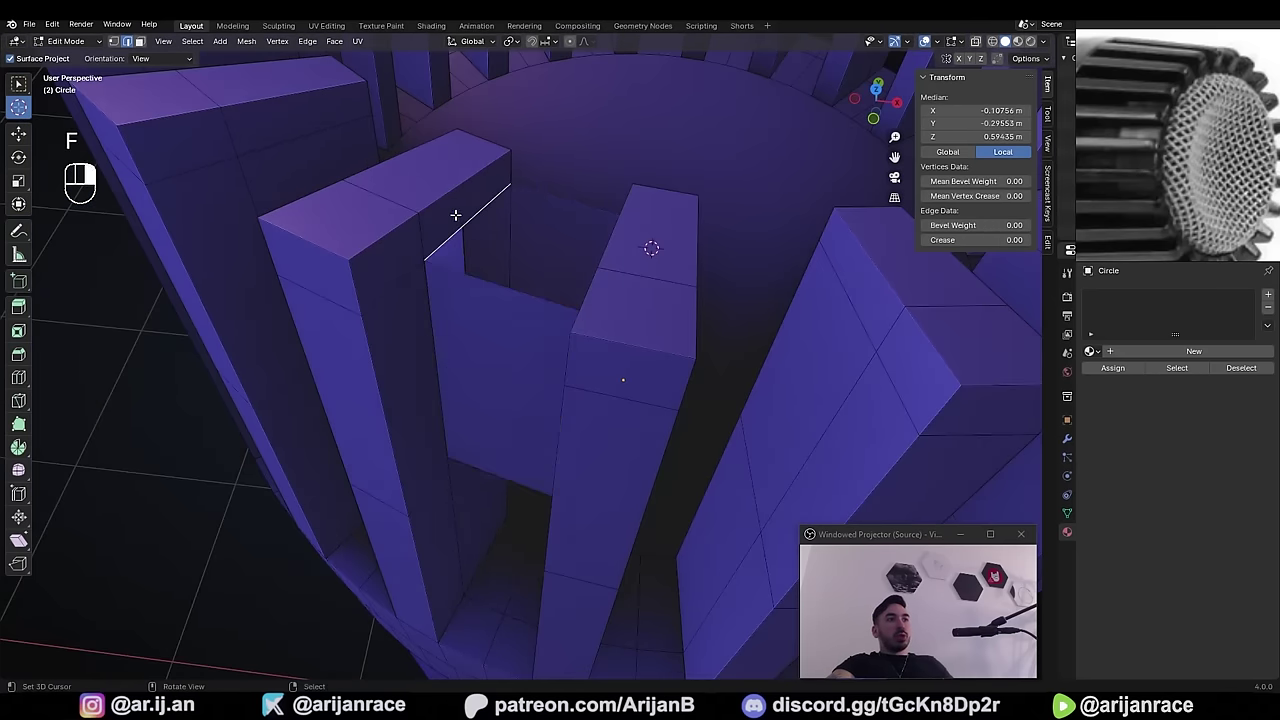
middle_drag(455, 215, 626, 217)
shift+right_click(610, 232)
key(f)
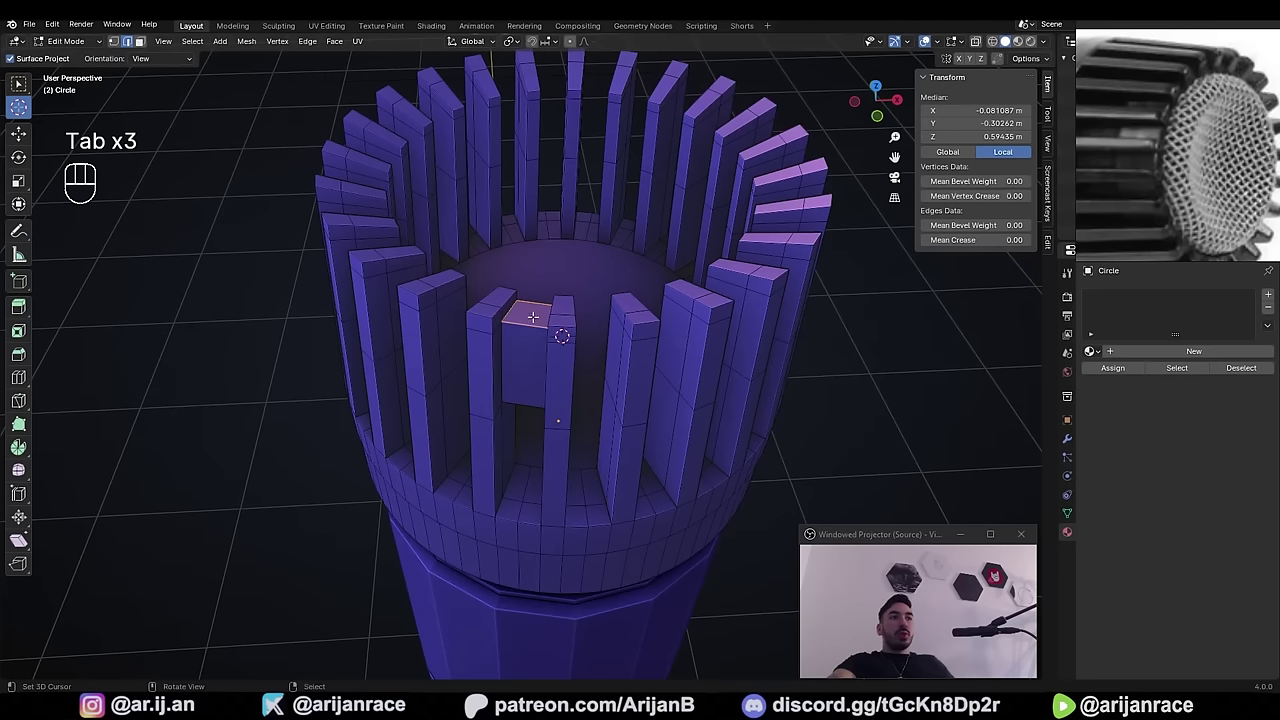
- Select the round face in the middle of the head and snap the 3D cursor to it
scroll(520, 360, up, 2)
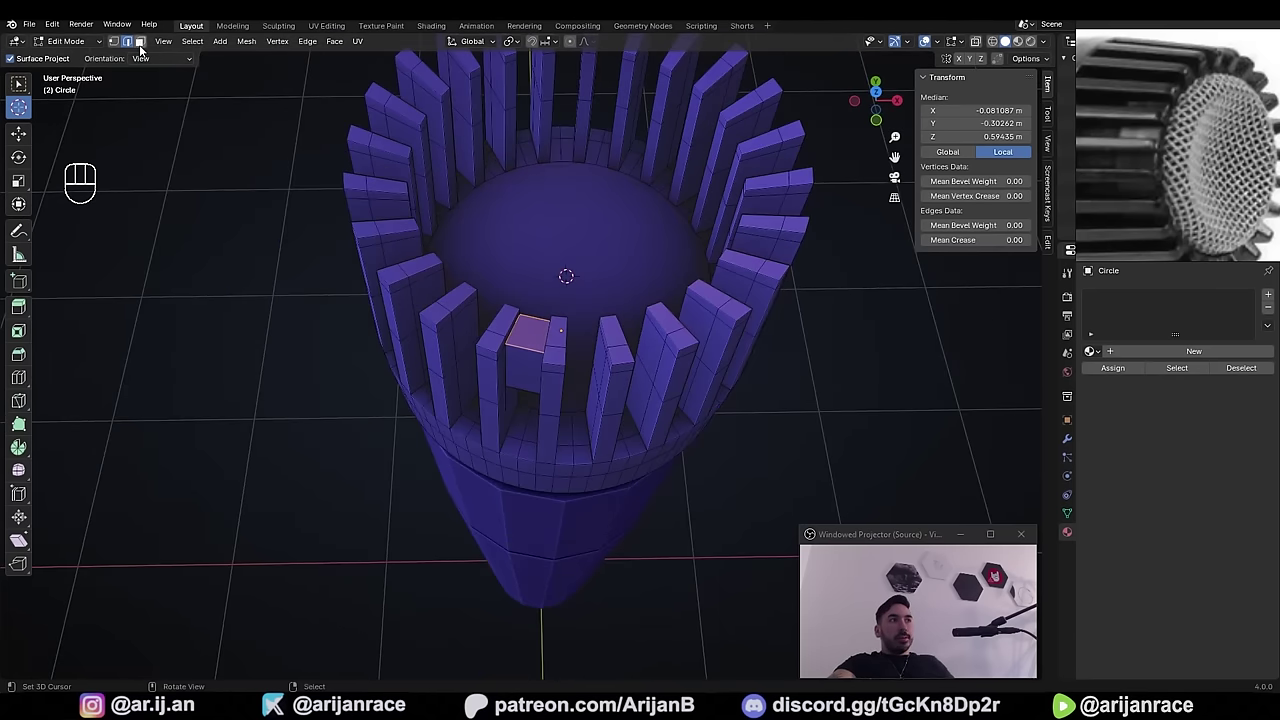
click(568, 252)
key(shift+s)
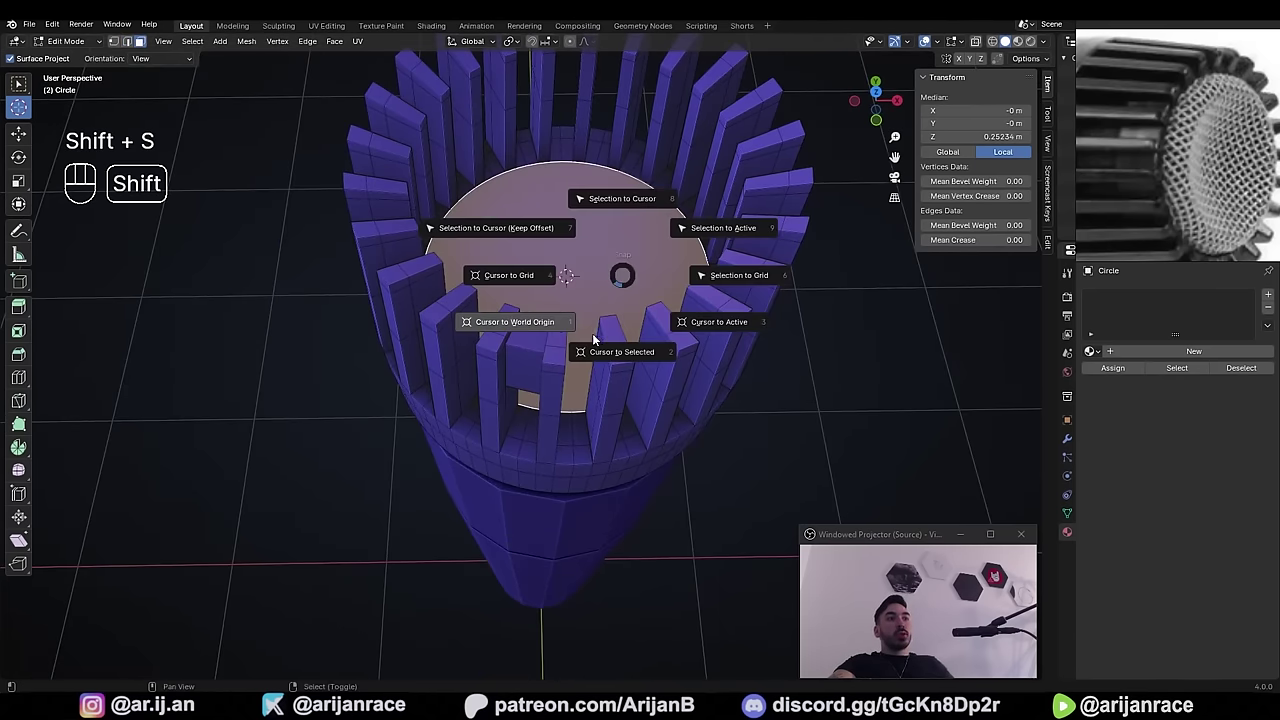
click(541, 322)
key(shift+s)
click(564, 345)
- Select the ring of faces forming the bridging block between the two ribs
middle_drag(584, 314, 528, 319)
scroll(528, 319, up, 3)
key(shift+s)
alt+right_click(514, 313)
scroll(497, 374, down, 2)
- In the top view, try to spin the bridging block 360° around the 3D cursor in 24 steps using duplicates
middle_drag(497, 374, 810, 350)
key(KP_7)
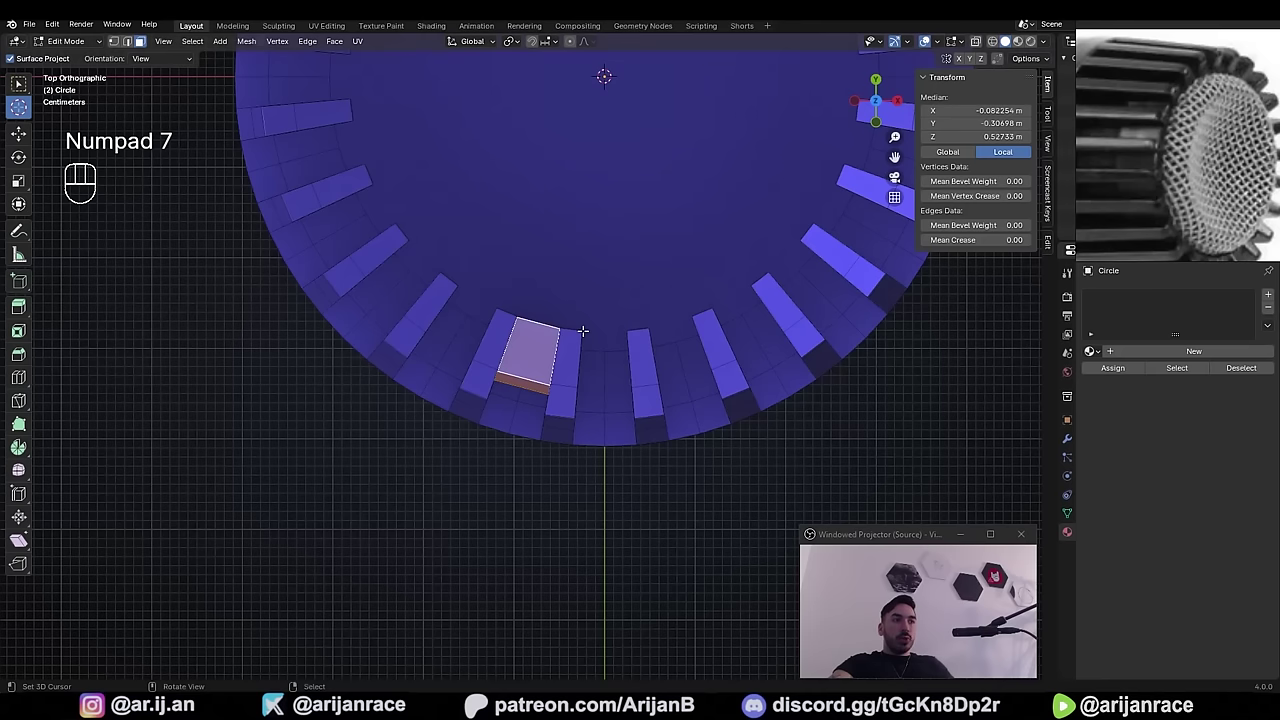
scroll(483, 503, down, 2)
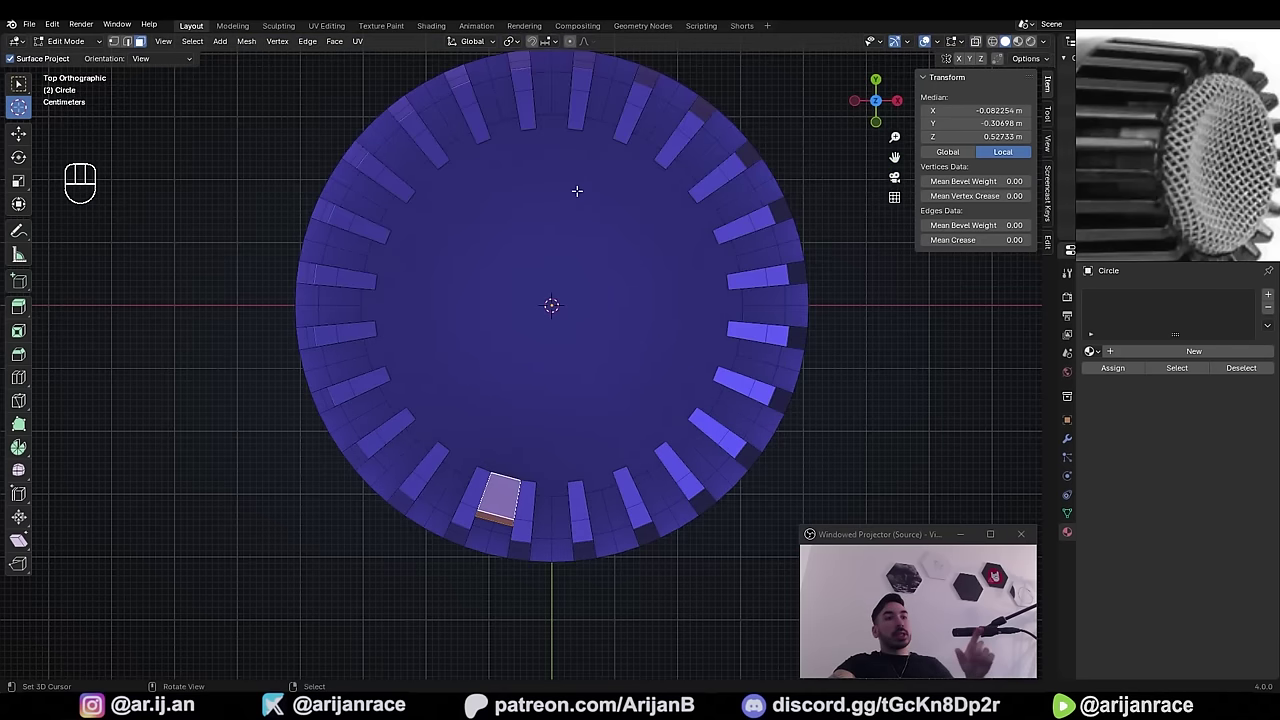
shift+middle_drag(466, 332, 453, 357)
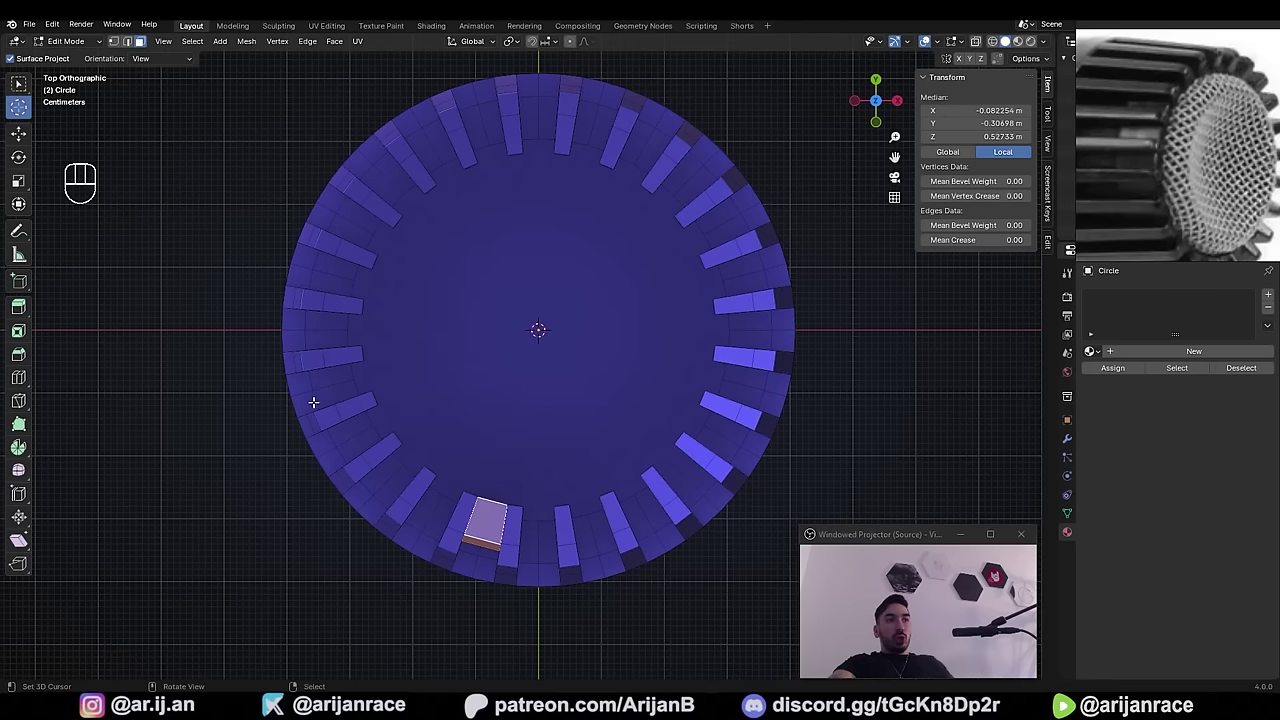
key(alt+e)
click(255, 462)
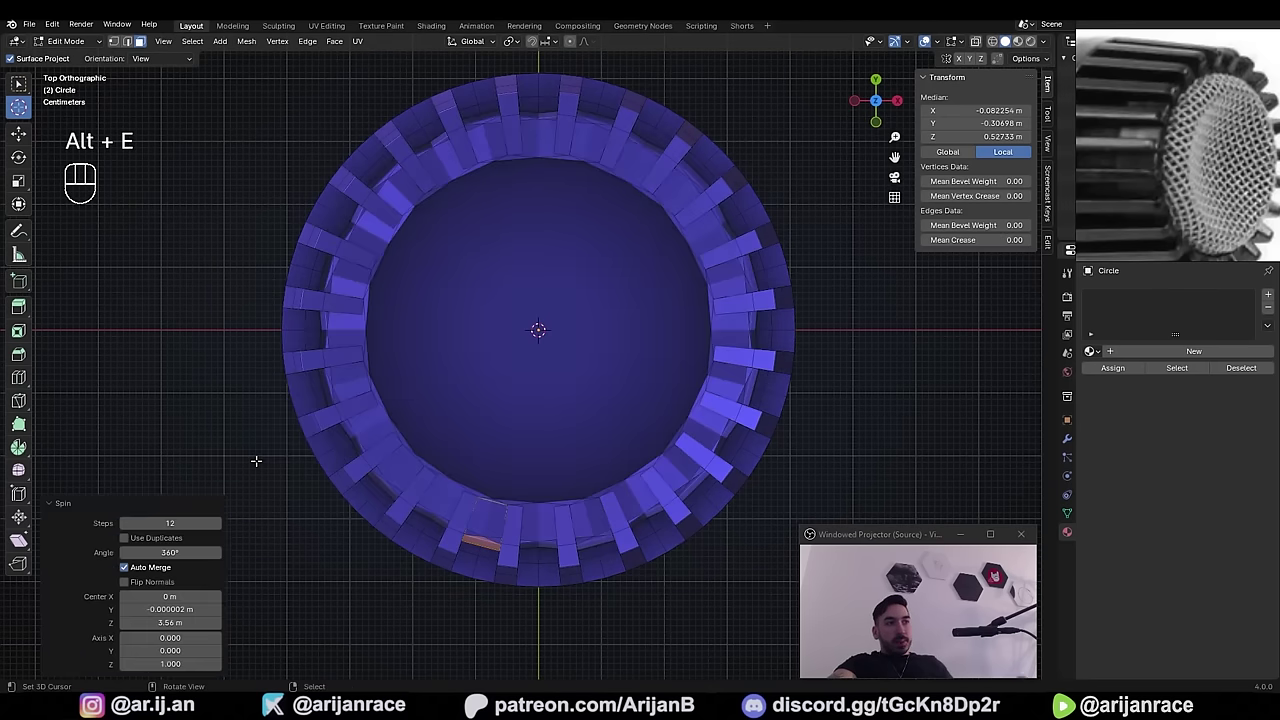
click(156, 523)
text(2)
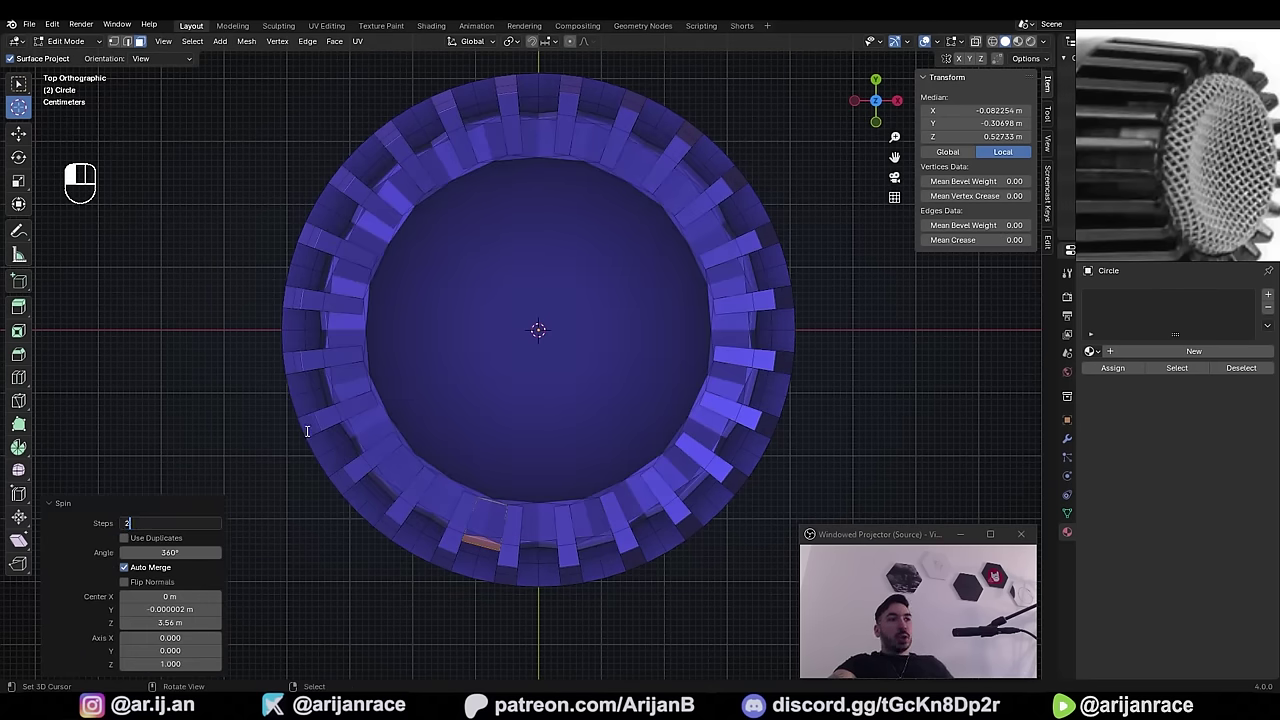
text(4)
key(Return)
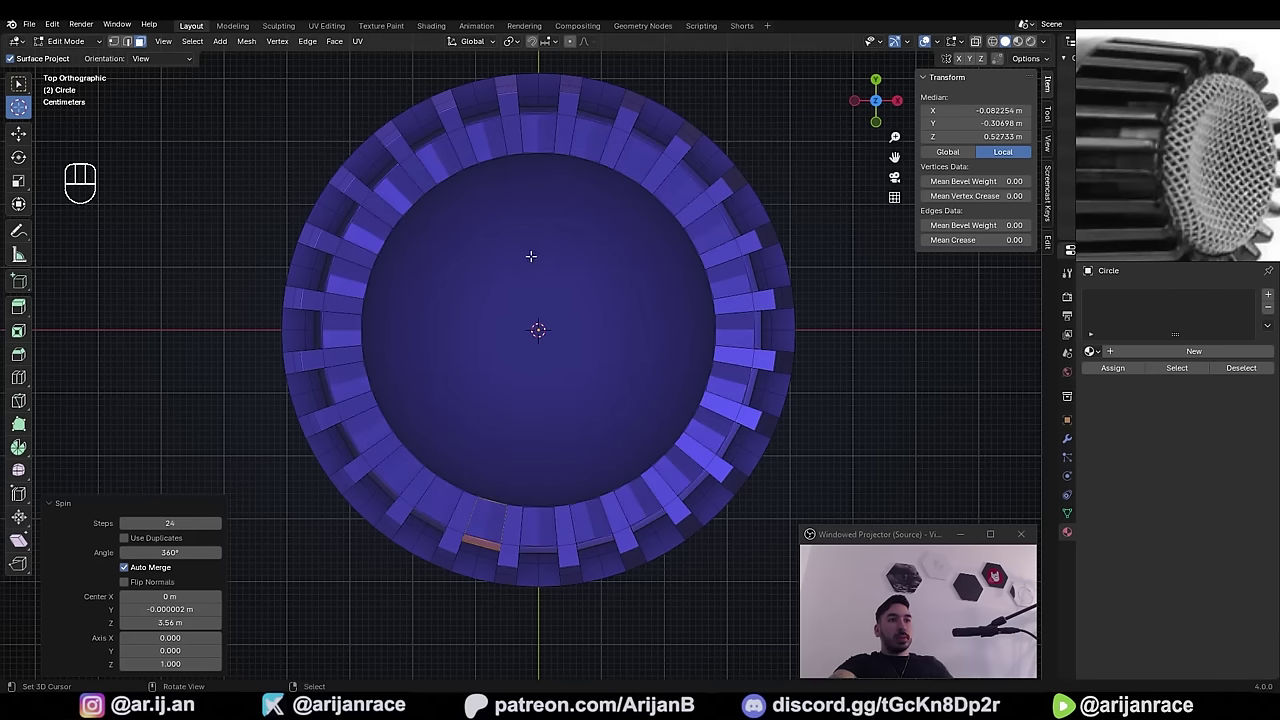
click(135, 539)
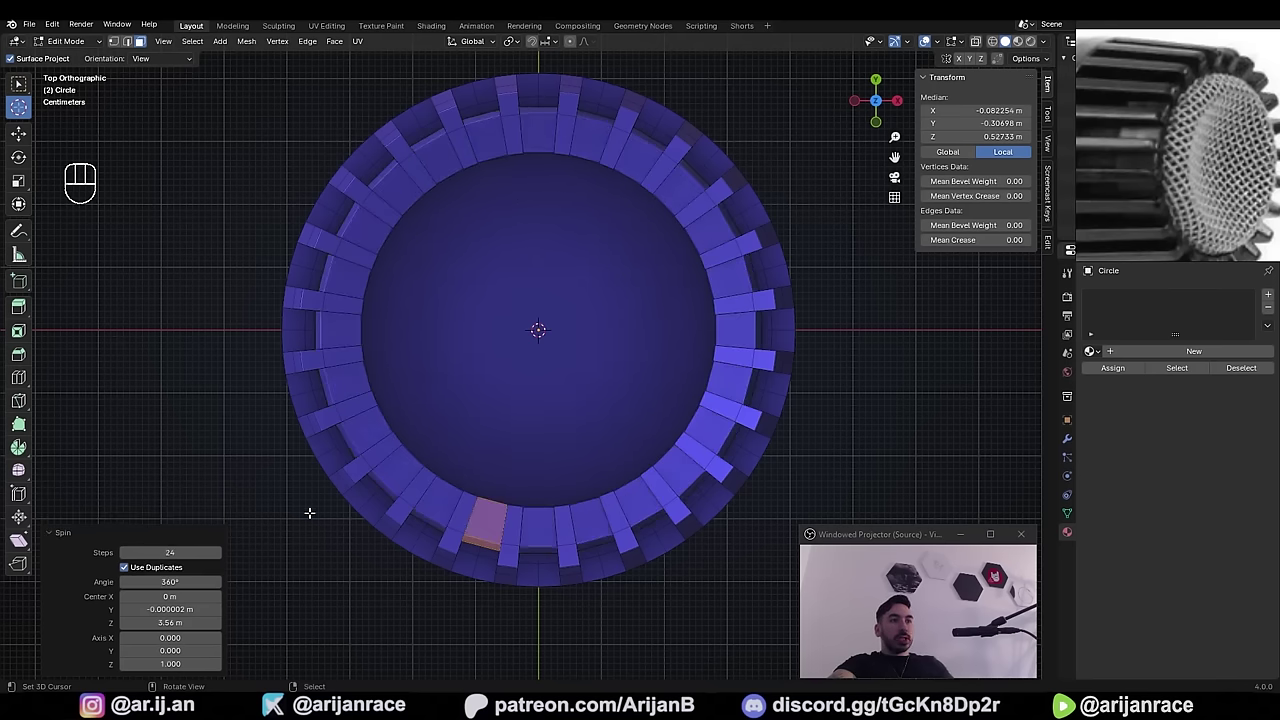
- Test-move the still-selected block to check for an overlapping copy, undo the move, and delete the redundant block's geometry
middle_drag(309, 514, 640, 400)
scroll(751, 377, up, 3)
scroll(660, 385, up, 2)
key(g)
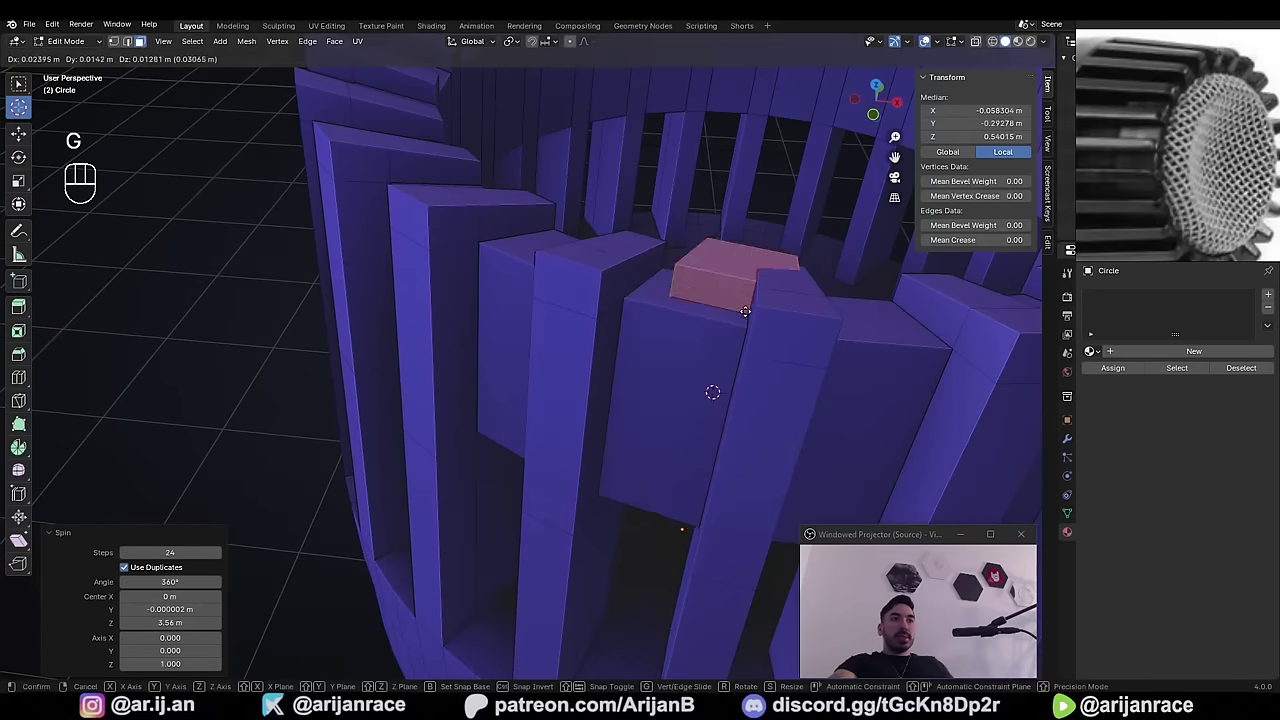
click(738, 324)
key(ctrl+z)
middle_drag(735, 328, 657, 362)
key(g)
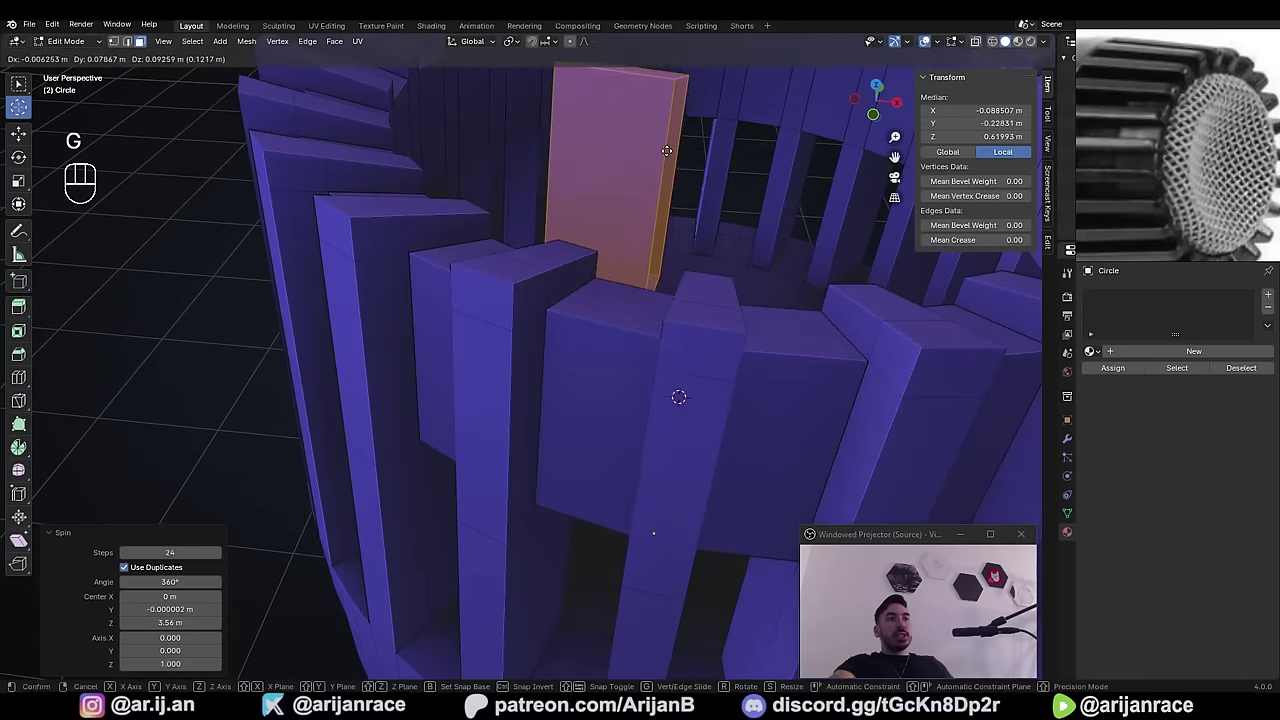
click(648, 338)
key(x)
click(645, 341)
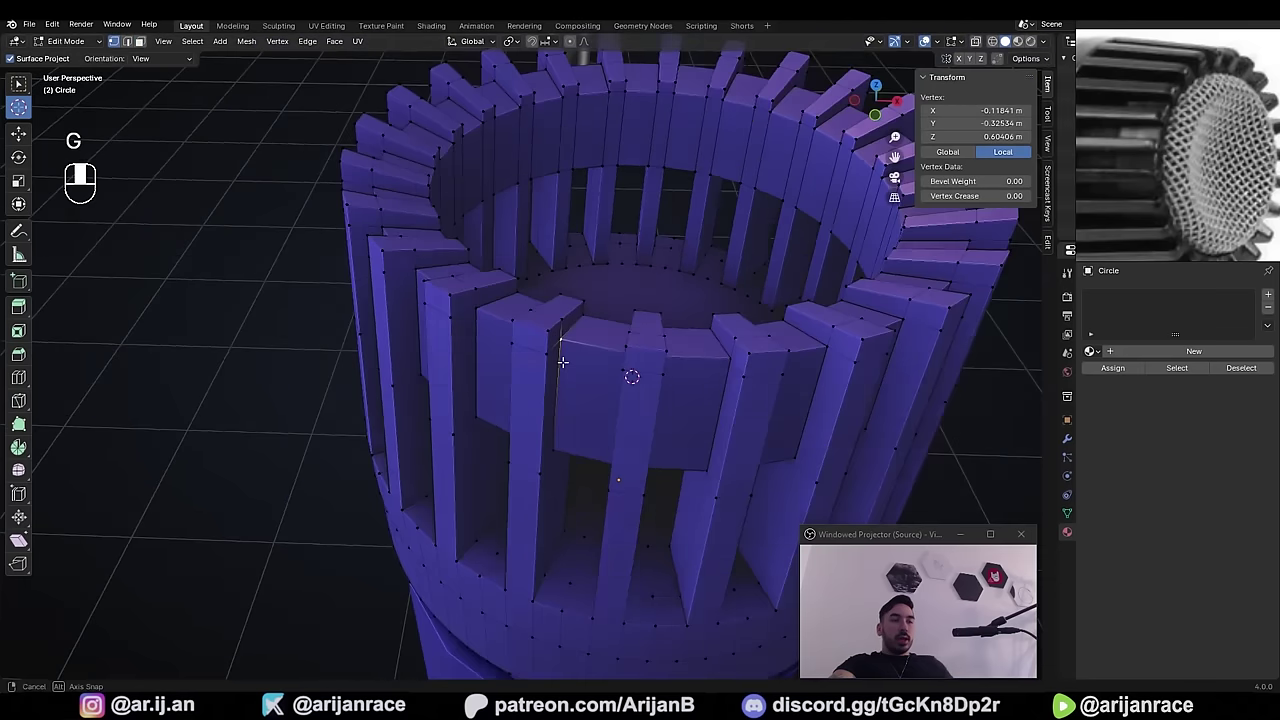
- Examine how the ring of bridging blocks meets the ribs from several angles
middle_drag(563, 342, 421, 358)
key(Tab)
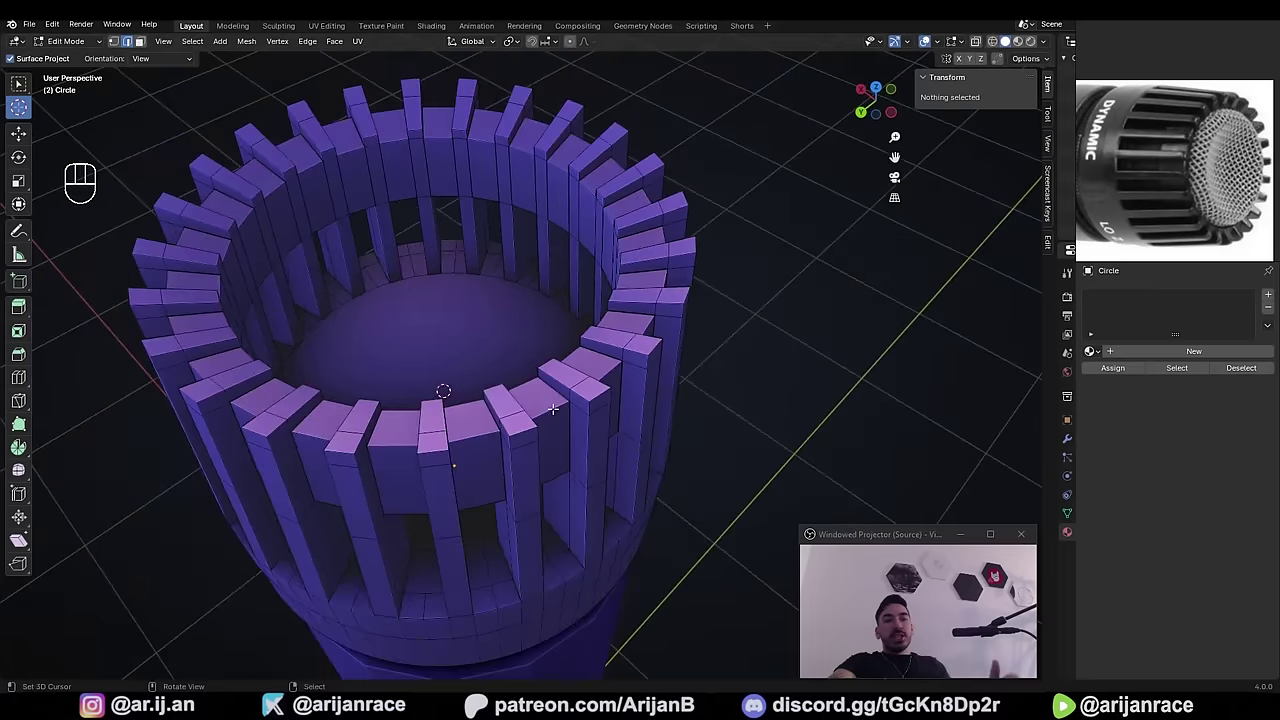
scroll(555, 412, up, 2)
key(shift+z)
key(3)
shift+middle_drag(592, 236, 621, 279)
scroll(491, 172, down, 1)
mouse_move(491, 172)
middle_down()
mouse_move(531, 329)
mouse_move(429, 314)
mouse_move(445, 345)
middle_up()
key(z)
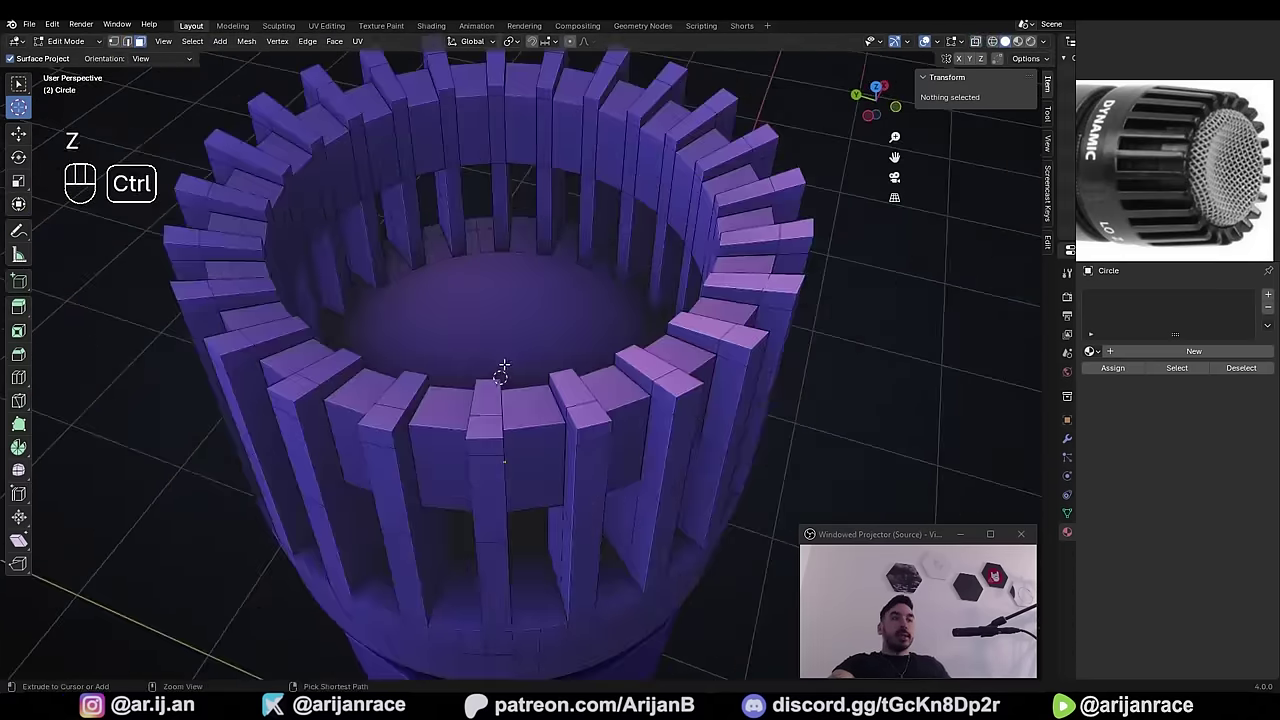
- Undo the duplicate cleanup and the spin, back to the single selected bridging block between the two ribs
key(ctrl+z)
key(ctrl+z)
key(ctrl+z)
key(ctrl+z)
key(ctrl+z)
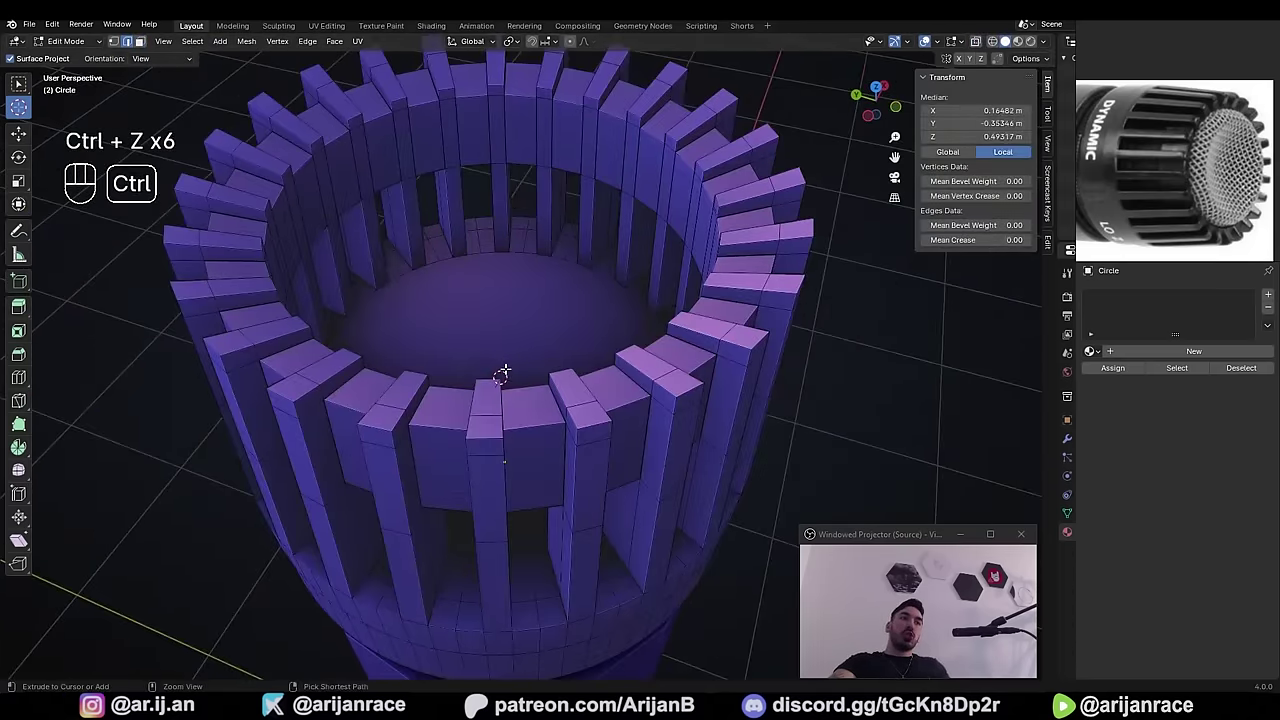
key(ctrl+z)
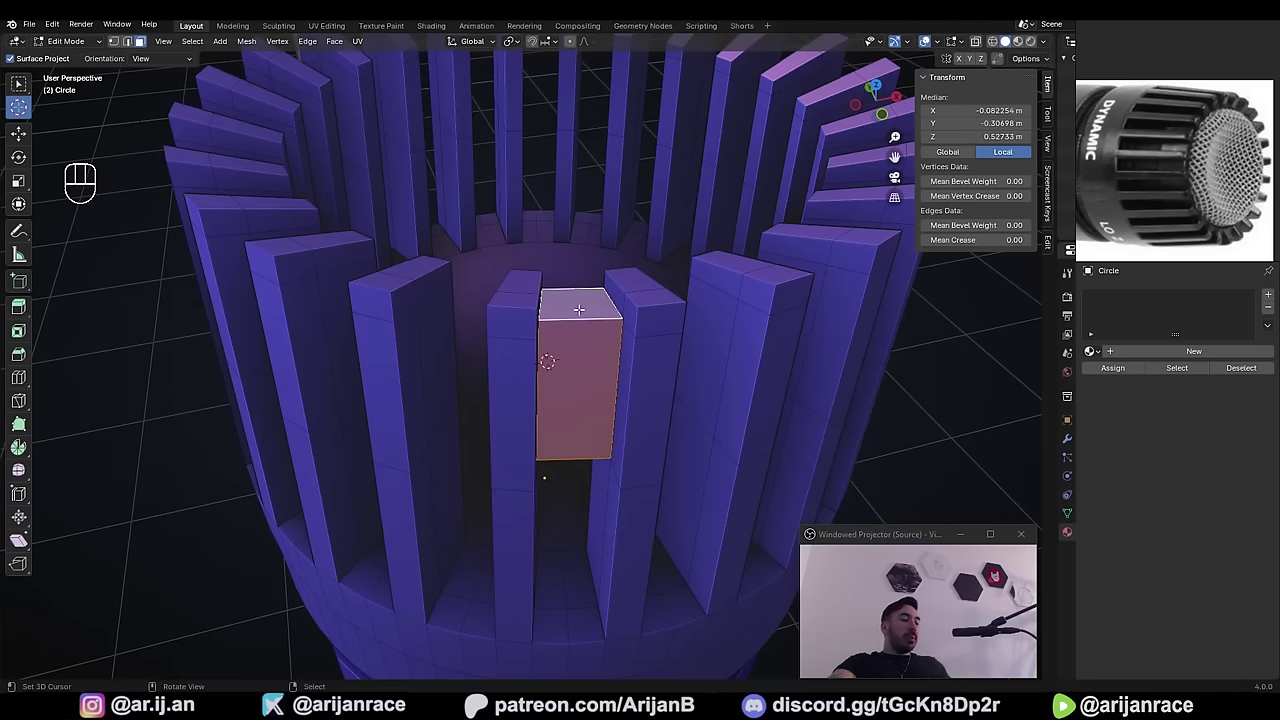
scroll(579, 310, down, 5)
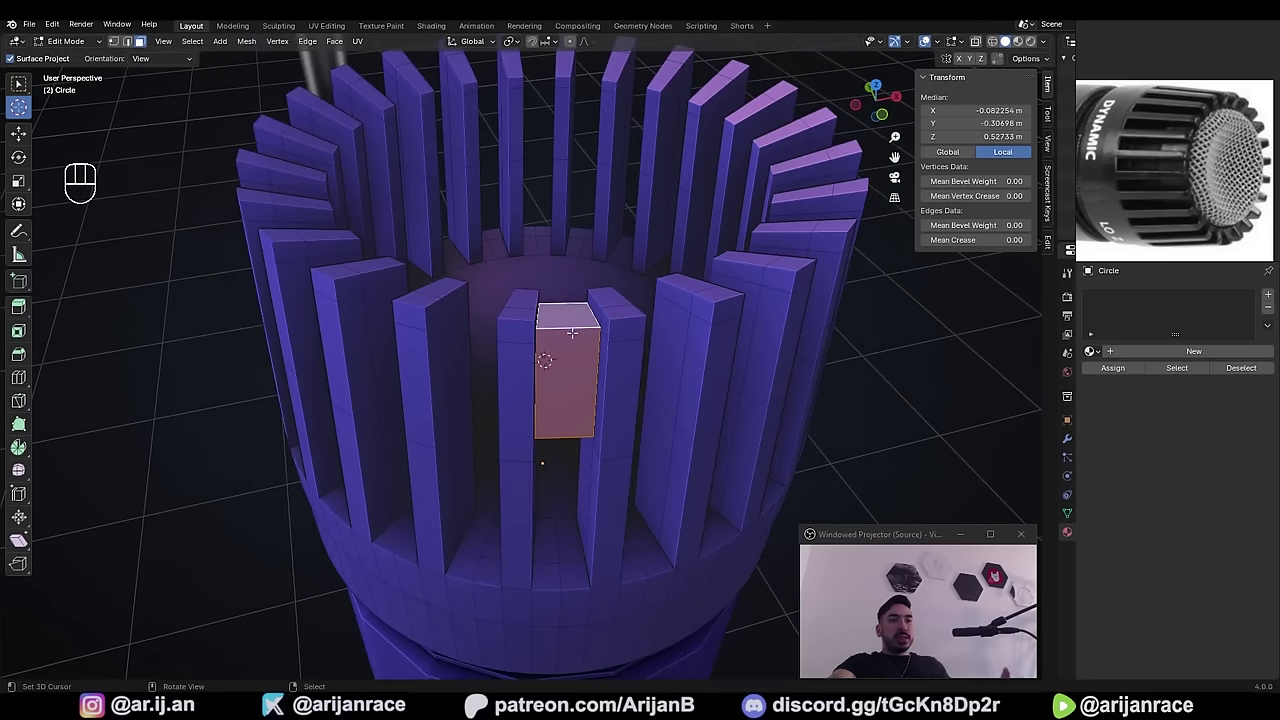
middle_drag(574, 380, 703, 305)
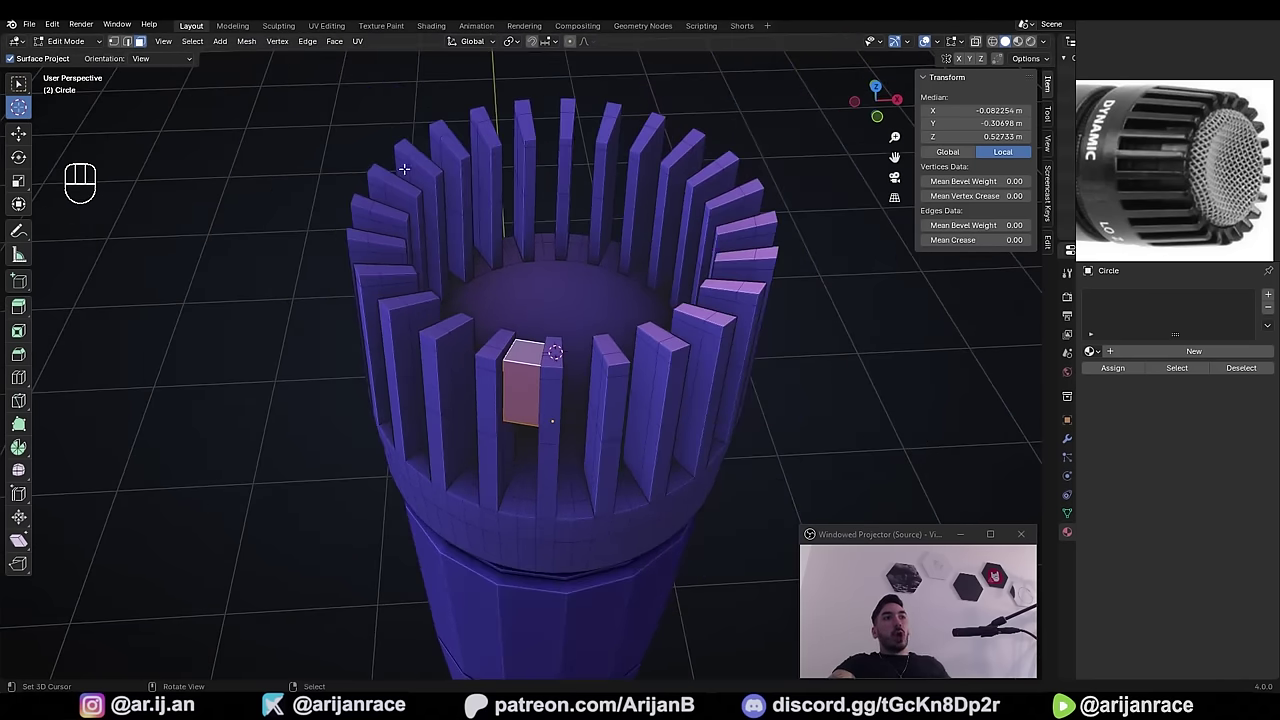
- Select the face loop around the lower part of the rib next to the bridging block
scroll(538, 400, up, 2)
middle_drag(488, 461, 508, 342)
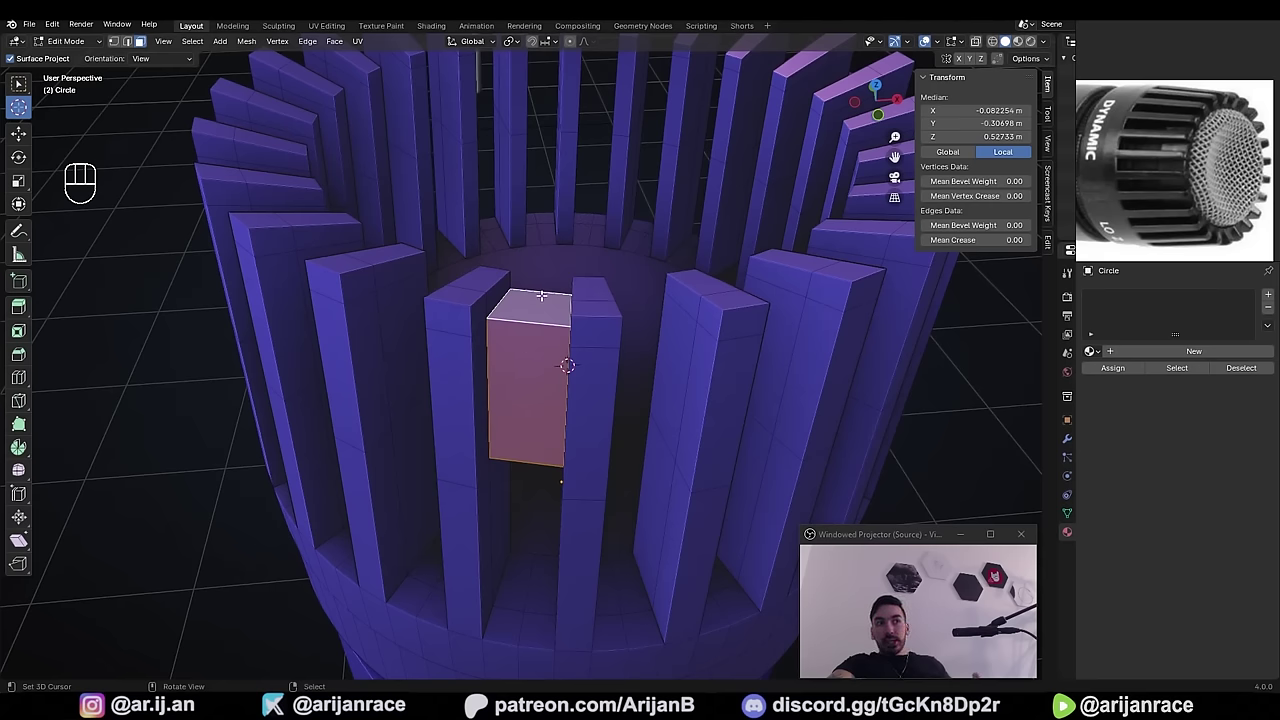
middle_drag(541, 296, 492, 300)
scroll(466, 327, down, 2)
scroll(471, 348, down, 3)
middle_drag(580, 403, 611, 389)
alt+right_click(546, 421)
scroll(574, 431, up, 3)
key(ctrl+z)
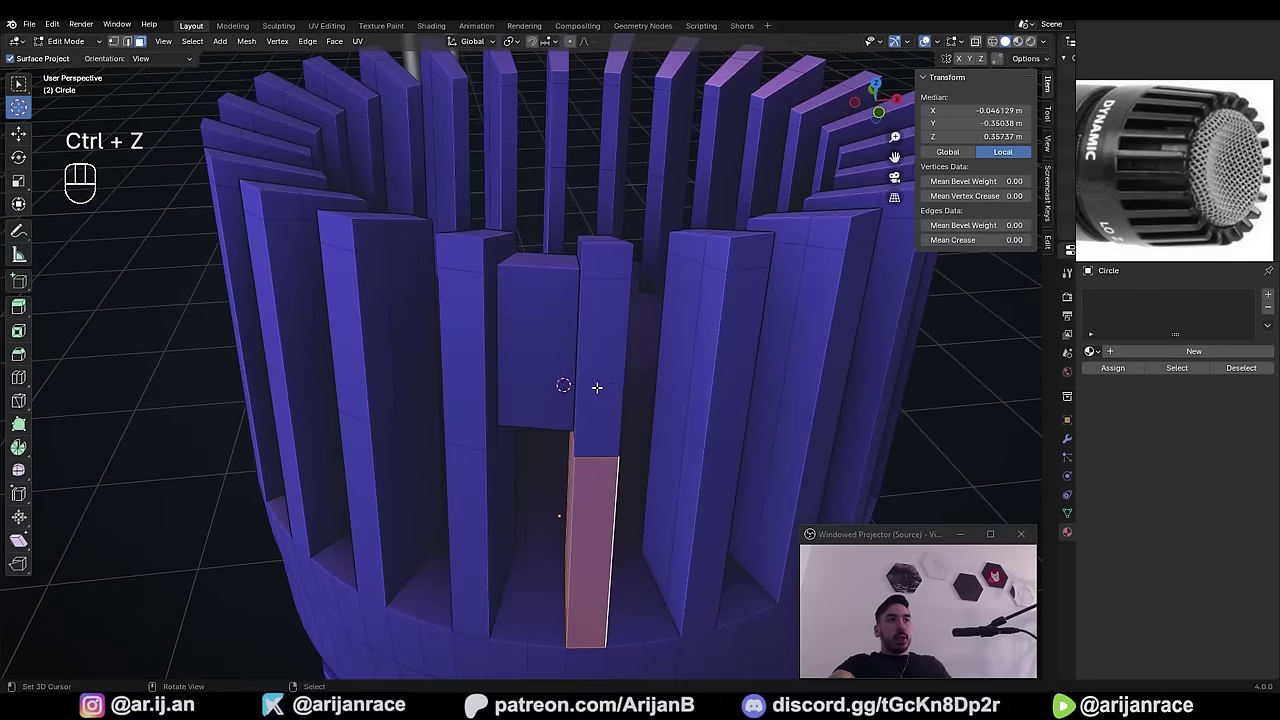
- Extend the selection to the bridging block and the adjoining rib's outer and top faces
alt+shift+click(543, 265)
middle_drag(543, 265, 598, 291)
key(b)
drag(631, 357, 632, 358)
key(c)
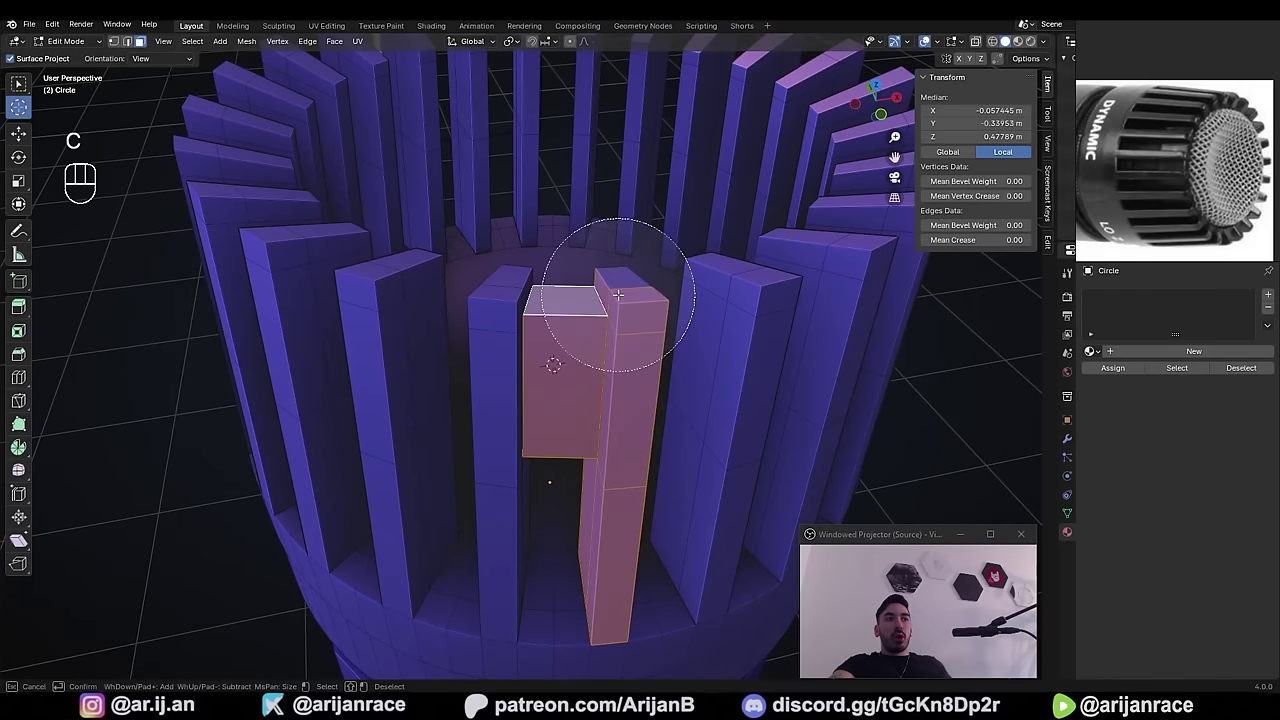
scroll(616, 325, up, 8)
click(612, 320)
right_click(611, 322)
- Add the remaining inner faces of the same rib to the selection, working from inside the head
middle_drag(594, 357, 425, 390)
key(c)
click(456, 358)
right_click(460, 373)
mouse_move(425, 390)
shift+middle_down()
mouse_move(769, 456)
mouse_move(540, 400)
shift+middle_up()
shift+right_click(343, 334)
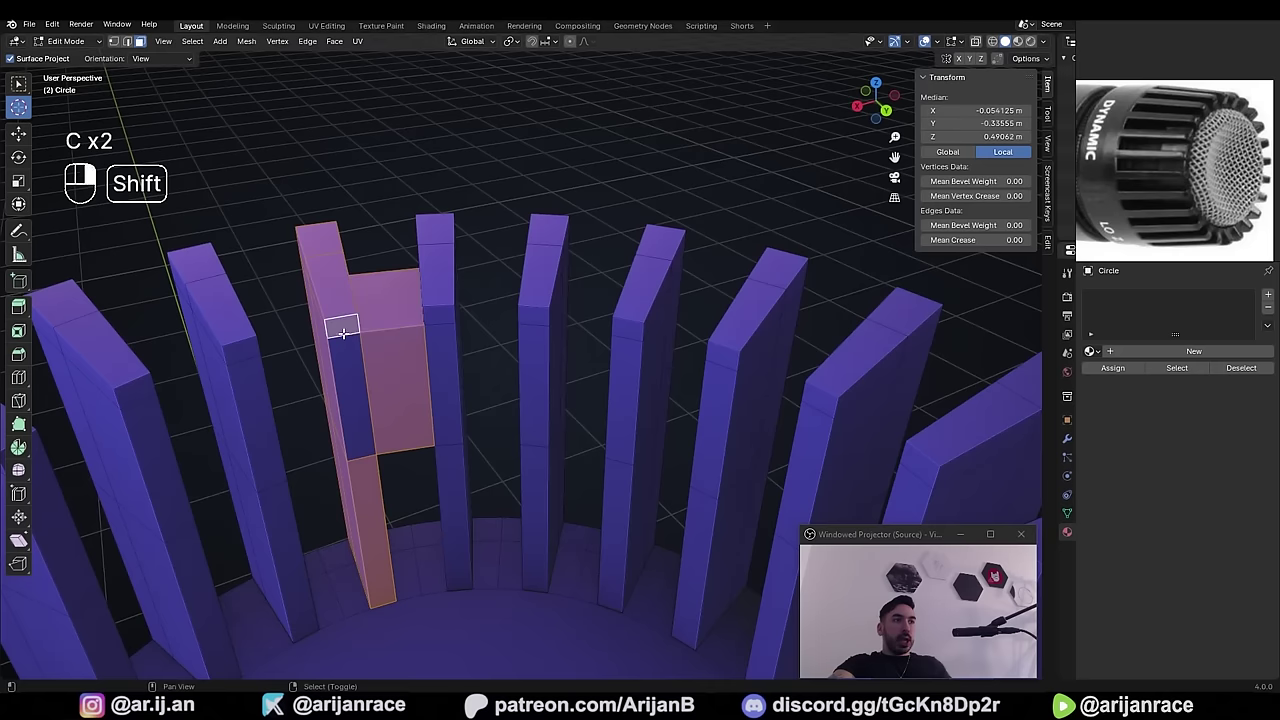
shift+right_click(348, 372)
- Switch to wireframe shading and add the whole base ring below the ribs to the selection
key(z)
mouse_move(850, 470)
middle_down()
mouse_move(640, 403)
mouse_move(529, 412)
mouse_move(520, 450)
middle_up()
scroll(523, 446, down, 1)
middle_drag(634, 519, 286, 380)
key(b)
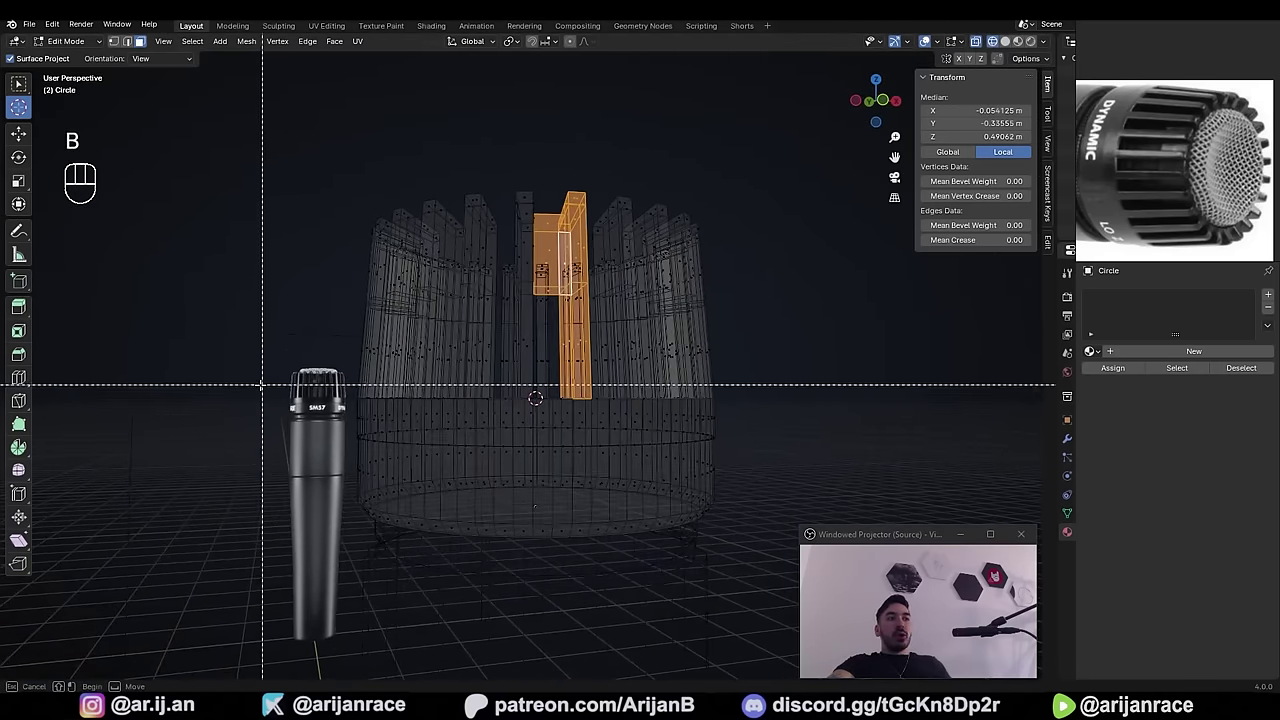
drag(258, 384, 908, 564)
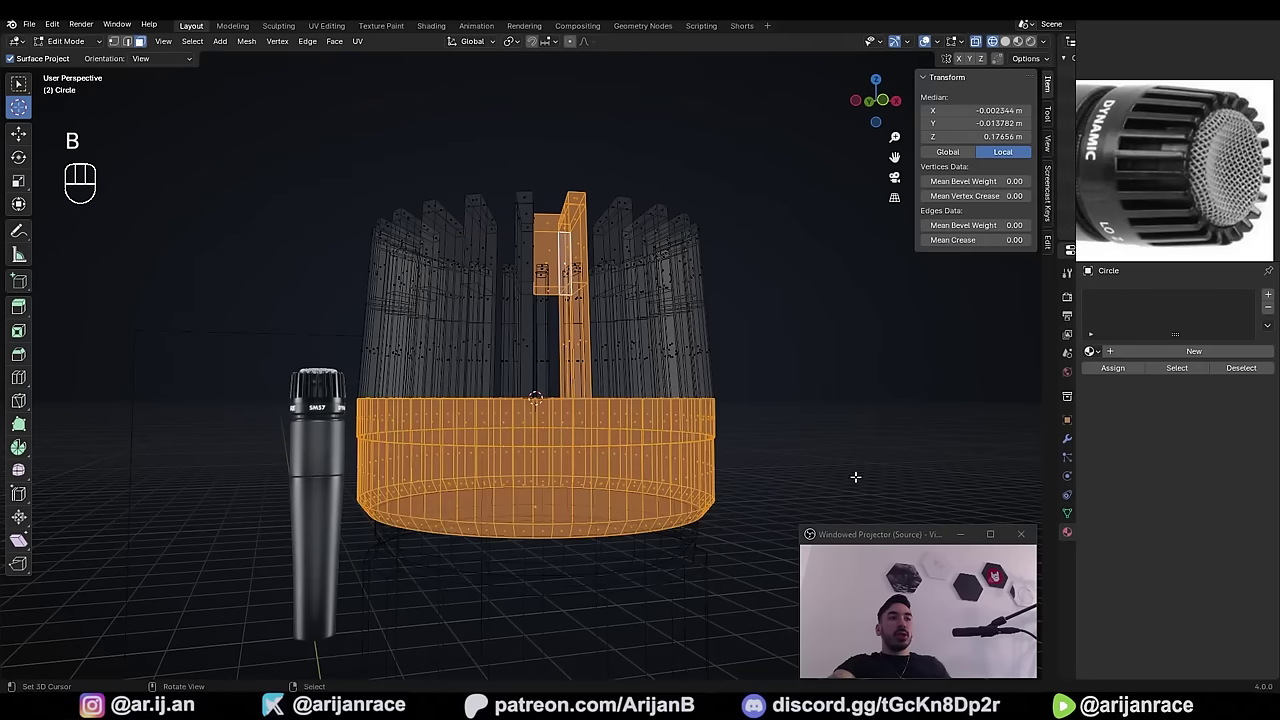
- Invert the selection and delete every other fin of the grille, leaving the base and one fin with its connecting block
mouse_move(824, 420)
middle_down()
mouse_move(807, 444)
mouse_move(757, 441)
mouse_move(572, 508)
middle_up()
key(z)
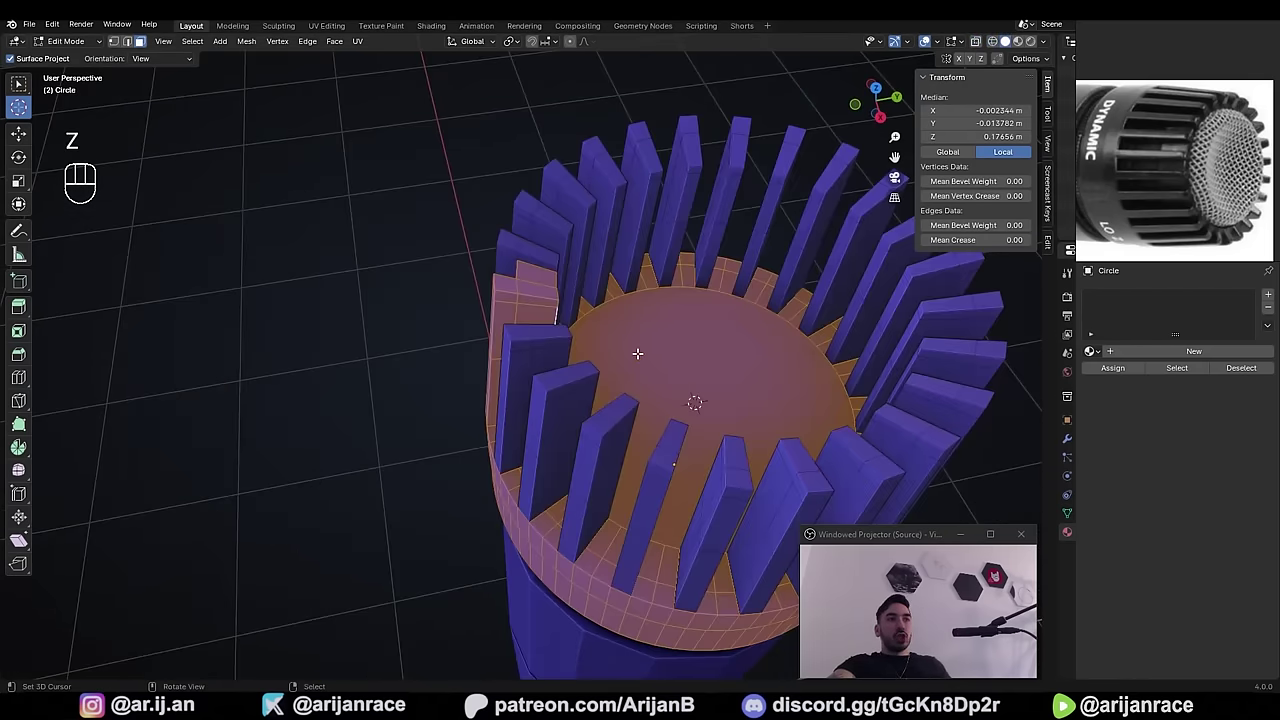
middle_drag(714, 380, 585, 355)
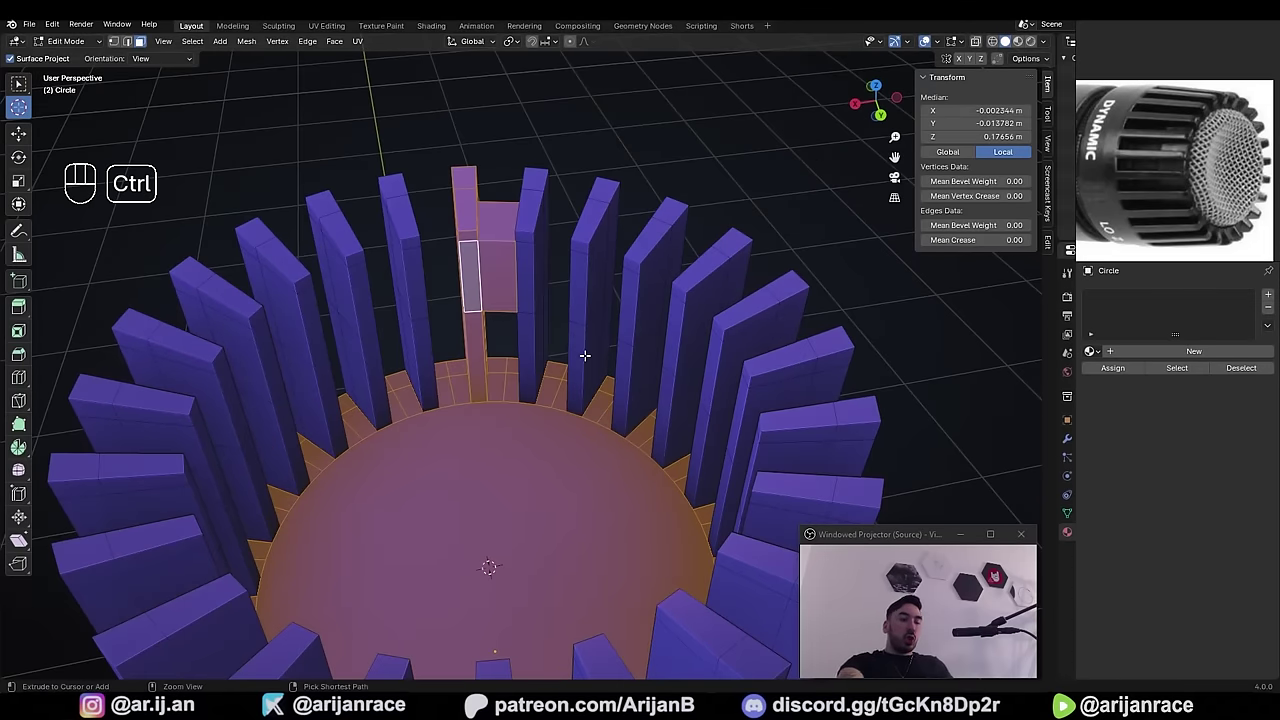
key(ctrl+i)
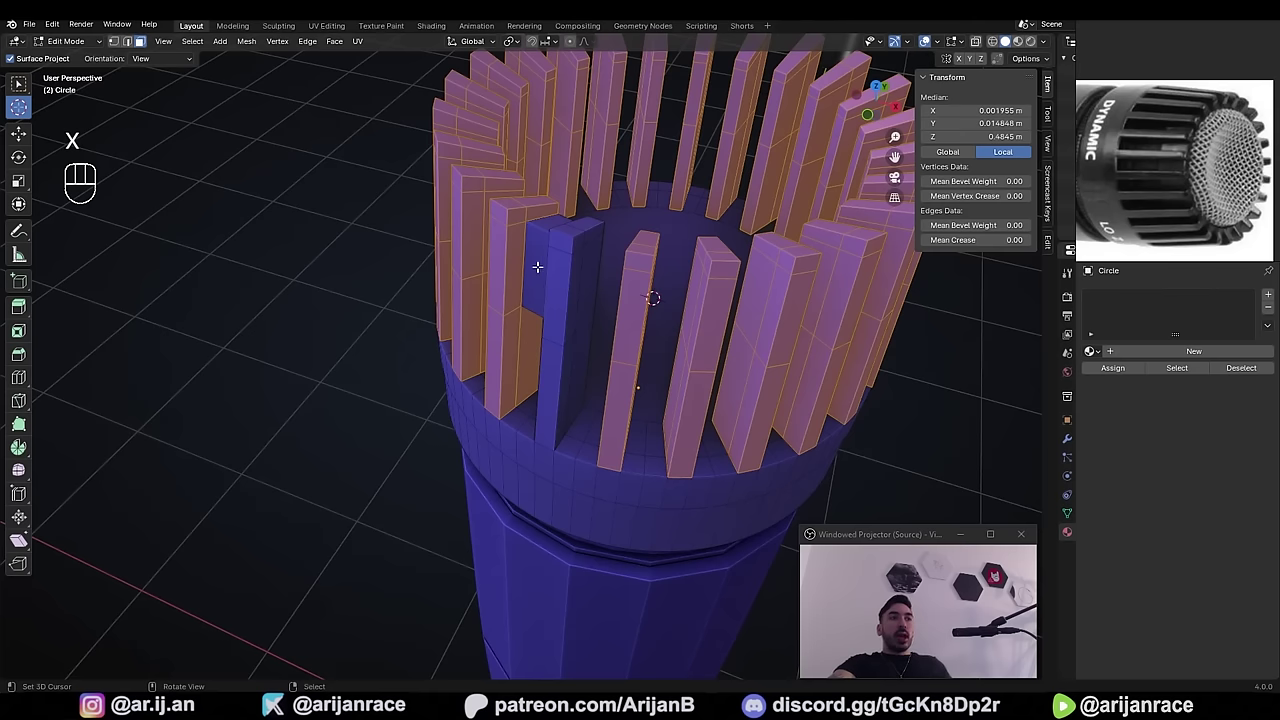
key(x)
click(537, 267)
shift+middle_drag(628, 316, 389, 231)
click(605, 364)
key(x)
click(638, 336)
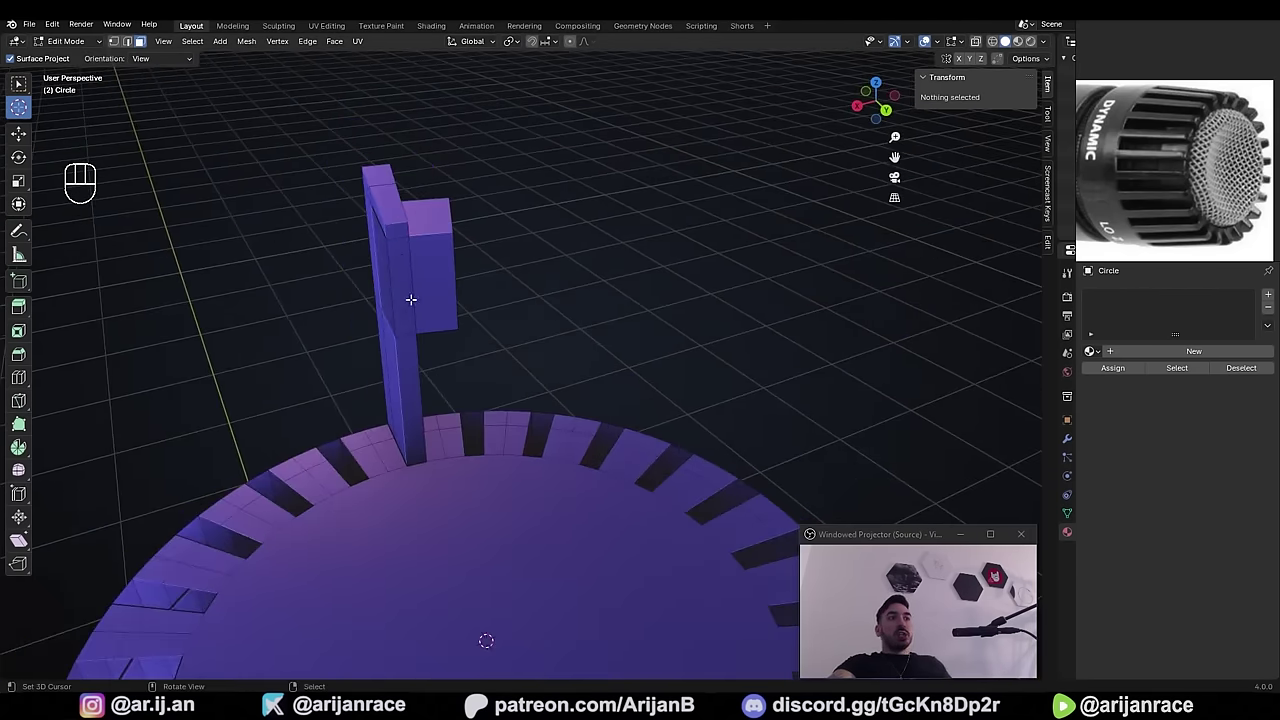
- Snap the 3D cursor to the centre of the base's circular inner face and select the remaining fin with its block
scroll(410, 280, down, 2)
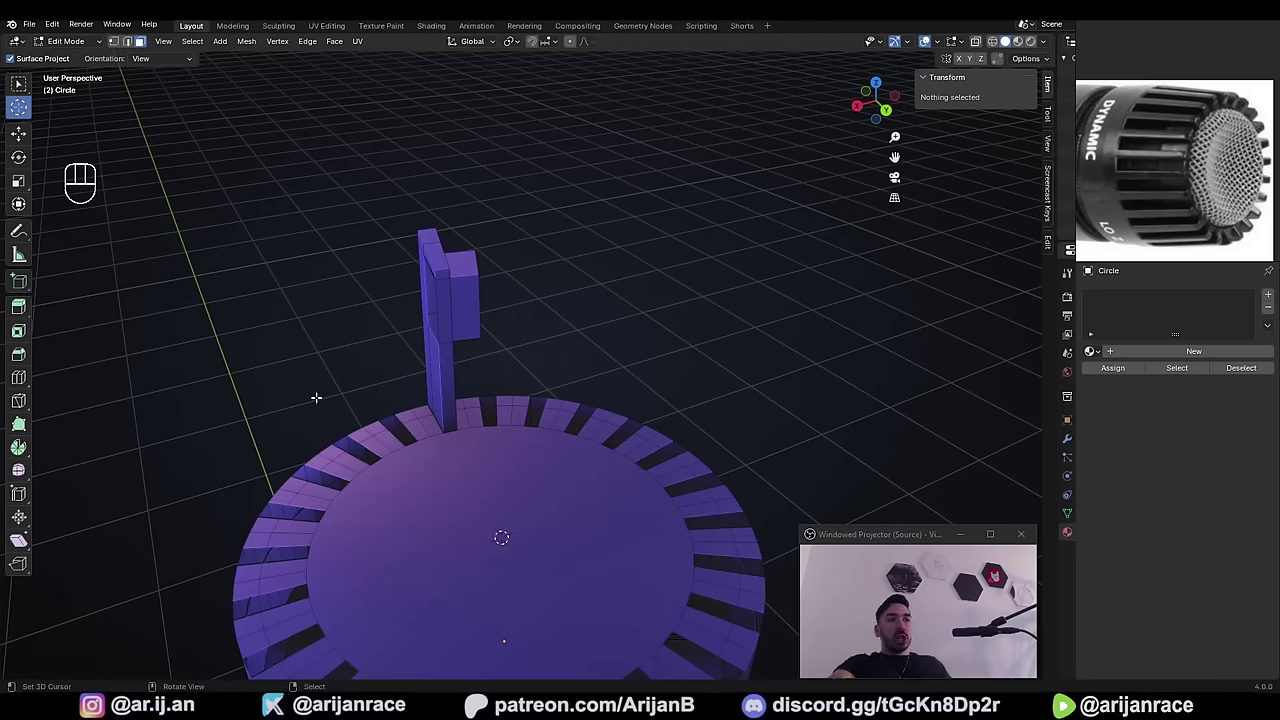
middle_drag(437, 361, 550, 376)
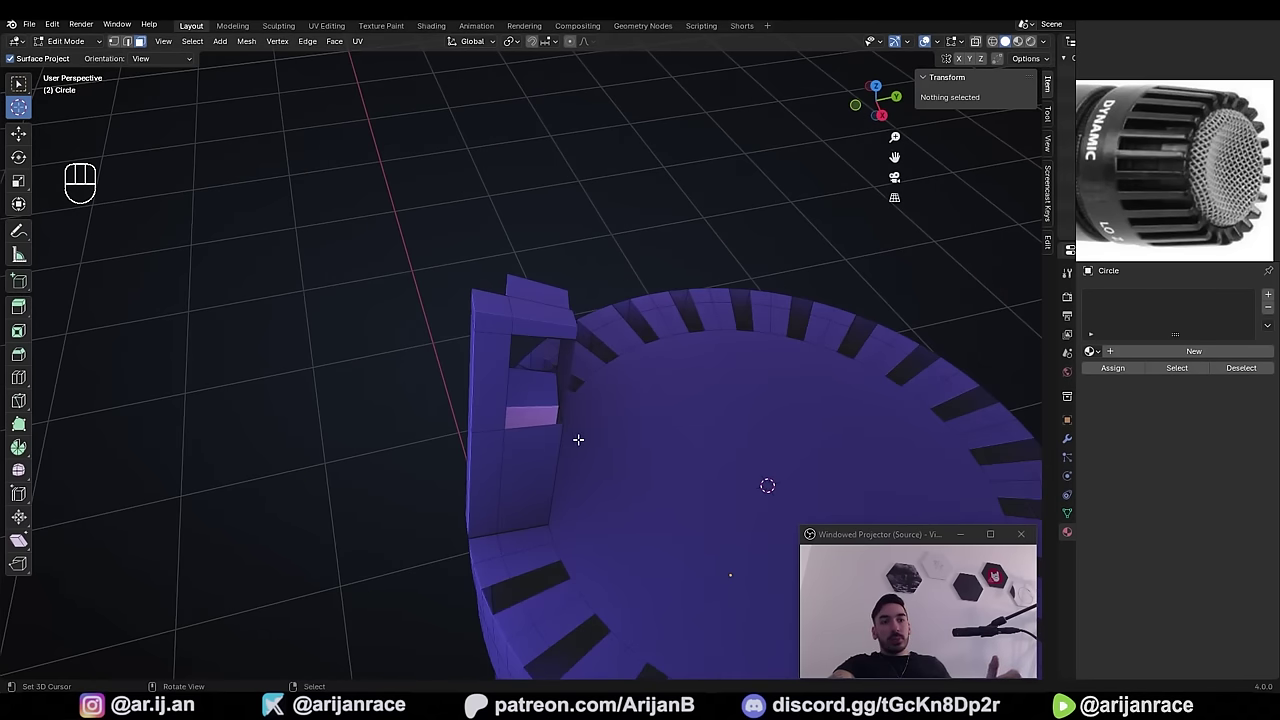
middle_drag(577, 441, 463, 386)
alt+click(461, 365)
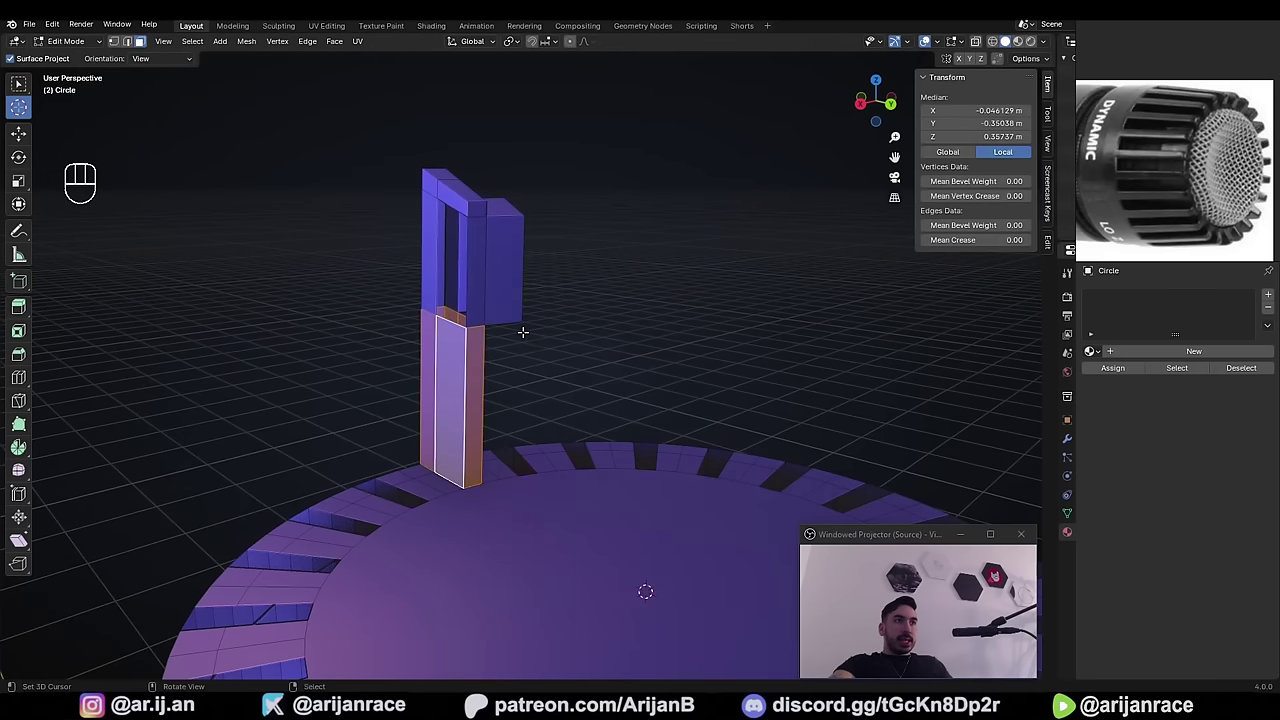
key(z)
key(b)
drag(306, 120, 604, 396)
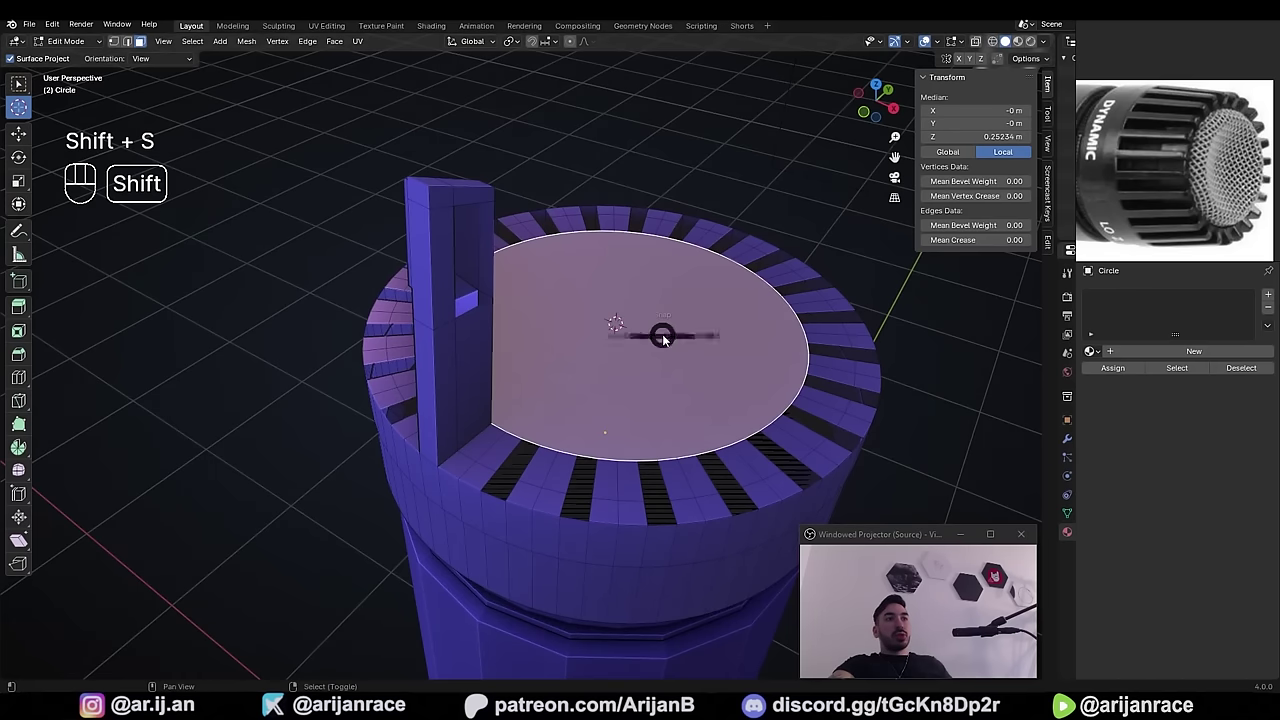
key(shift+s)
click(651, 411)
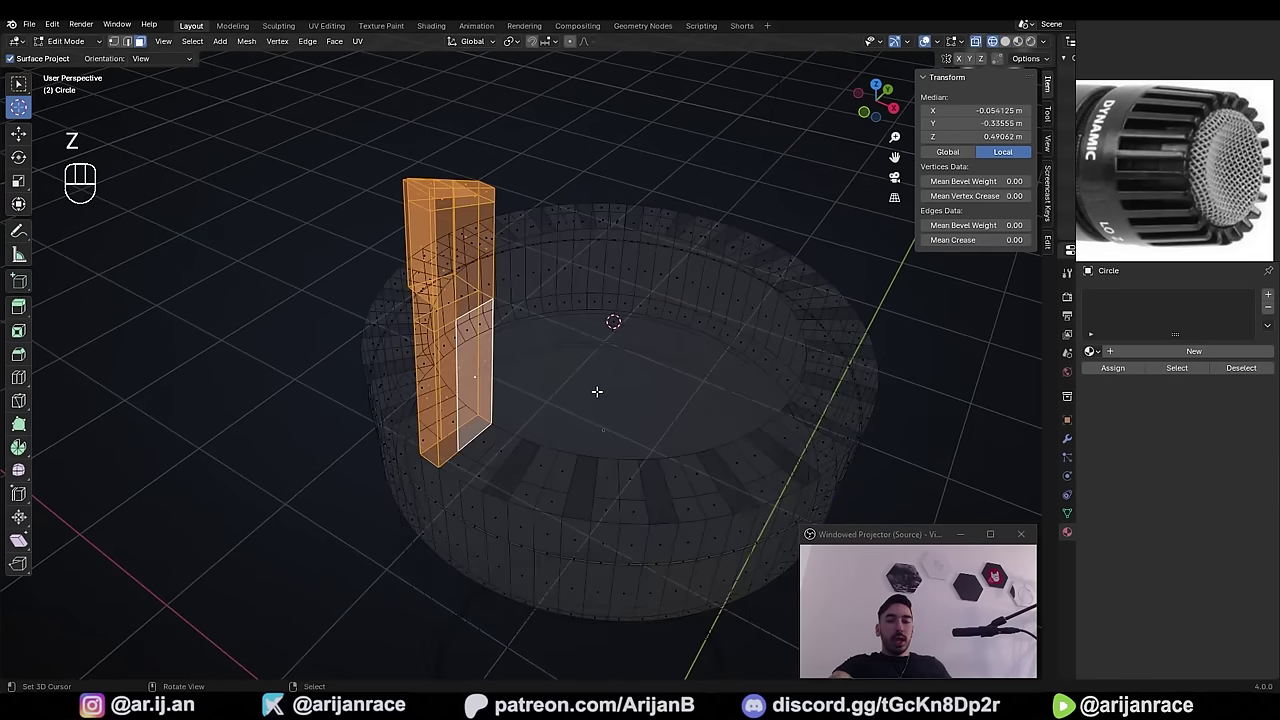
- Spin the fin and block around the 3D cursor in top view with 24 steps, 360° and Use Duplicates on
key(KP_7)
key(alt+e)
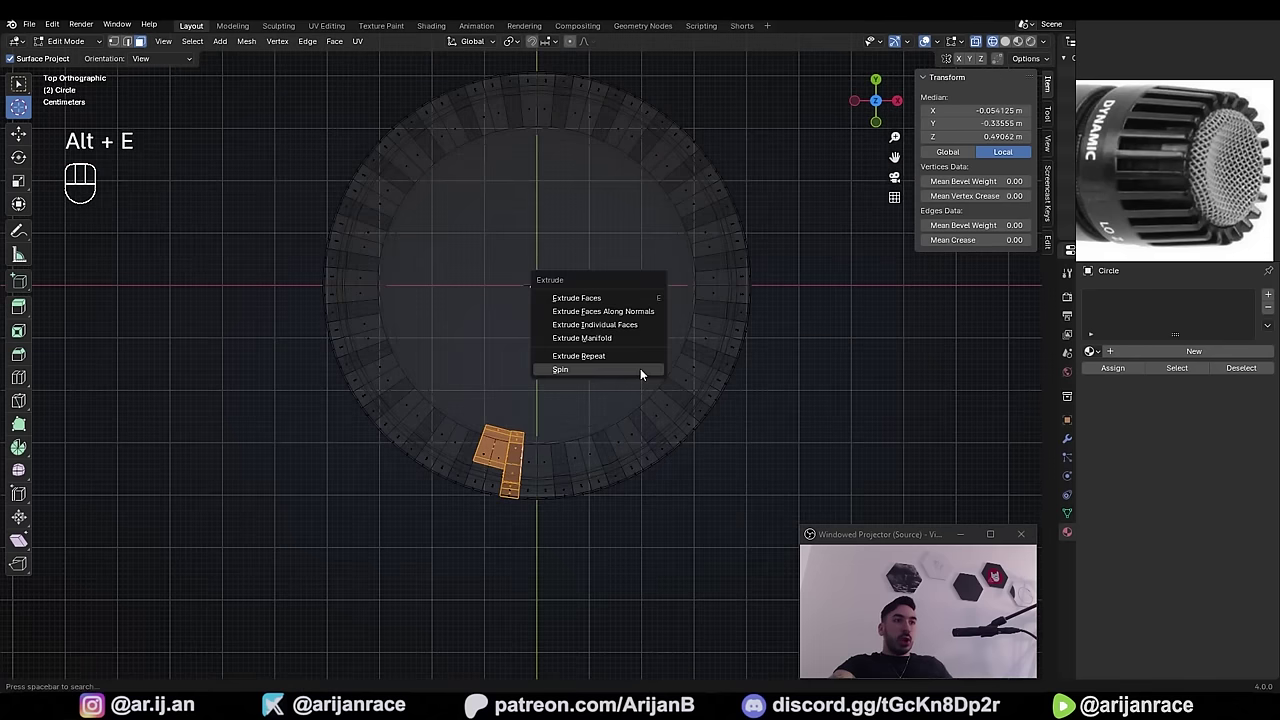
click(636, 370)
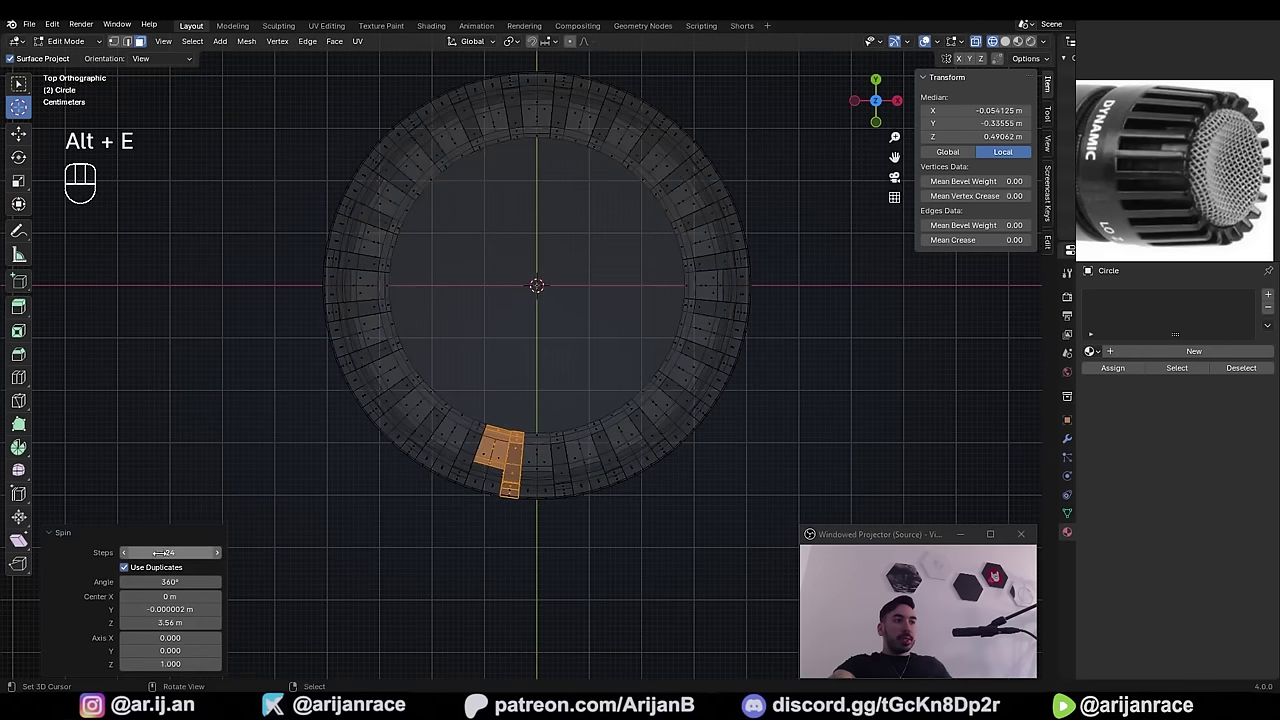
click(160, 552)
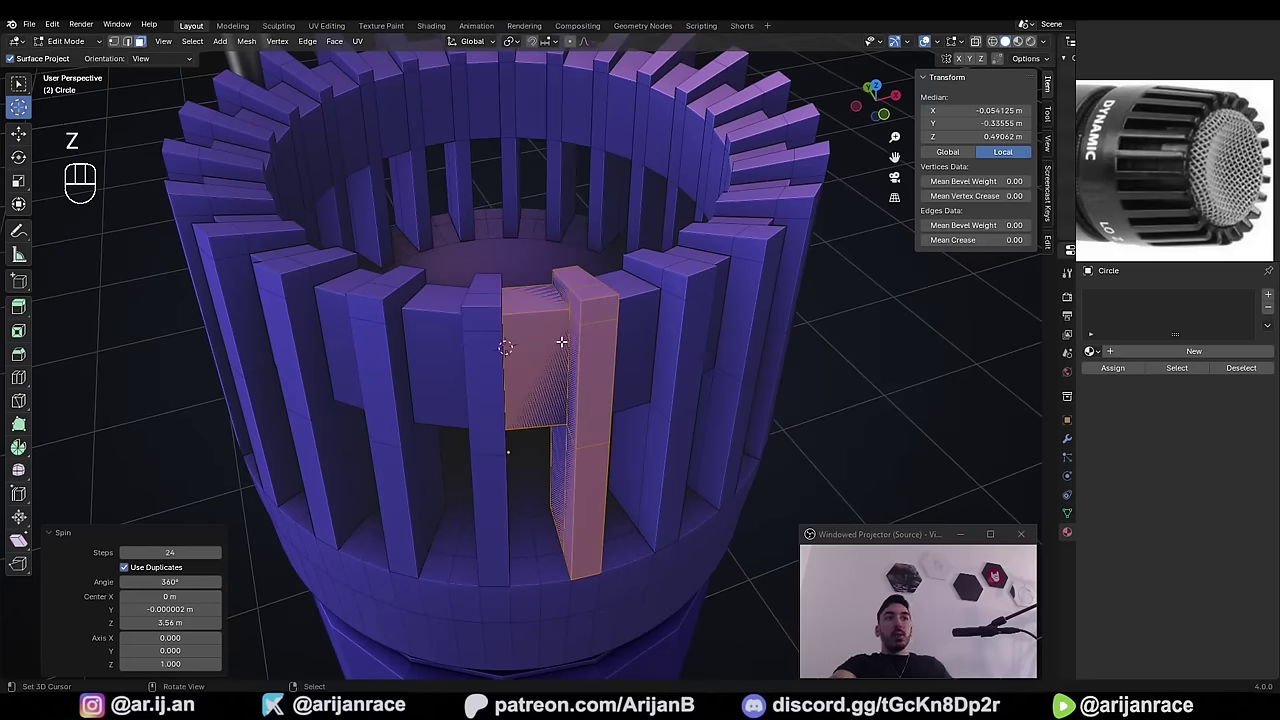
- Delete the vertices of the still-selected original fin and block that overlap the spun duplicate
key(g)
key(x)
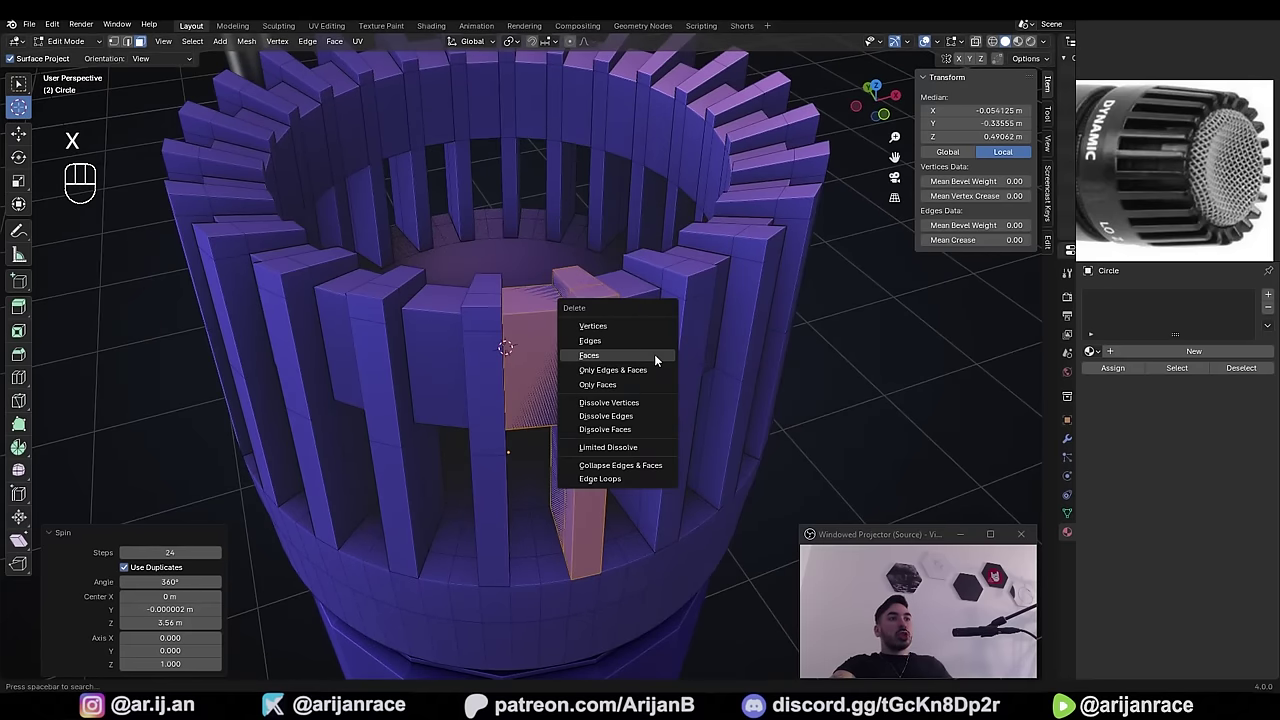
click(638, 327)
key(Tab)
key(Tab)
- Examine the rebuilt fins and connecting ring from several angles against the microphone reference photo
mouse_move(638, 332)
middle_down()
mouse_move(628, 408)
mouse_move(643, 437)
mouse_move(529, 431)
mouse_move(546, 420)
middle_up()
key(z)
key(z)
key(z)
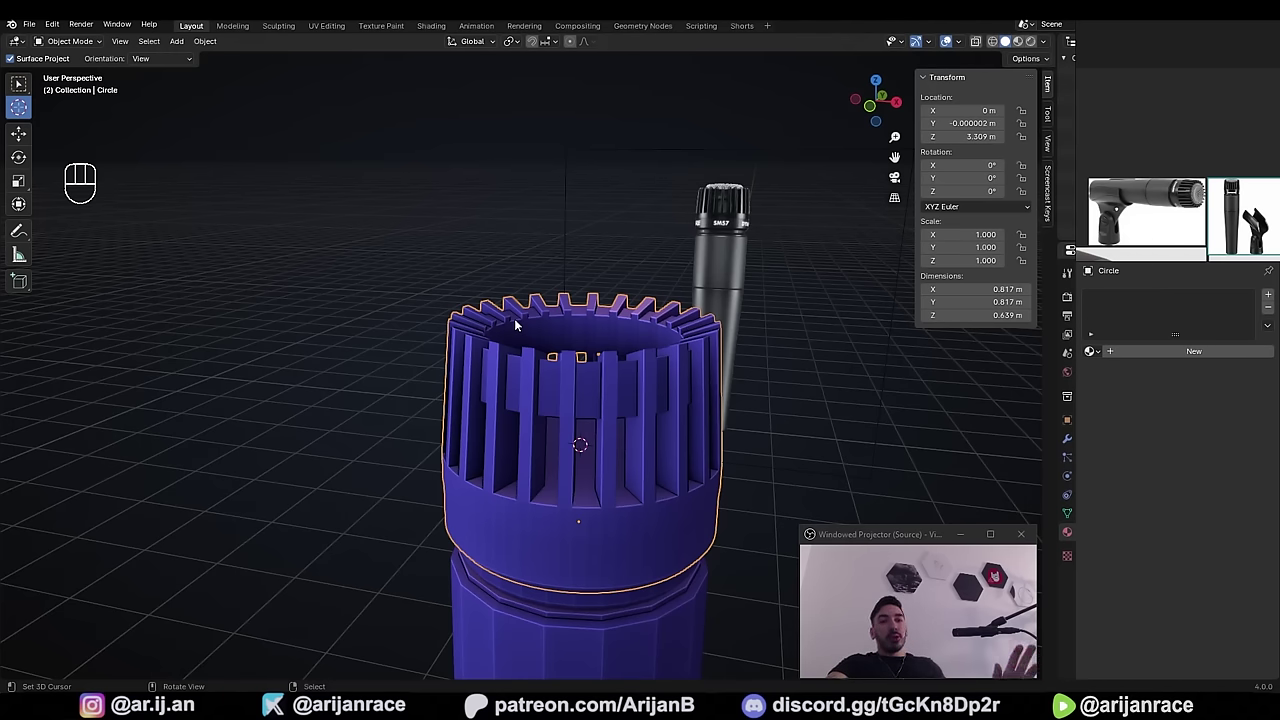
middle_drag(516, 325, 658, 218)
middle_drag(673, 104, 590, 390)
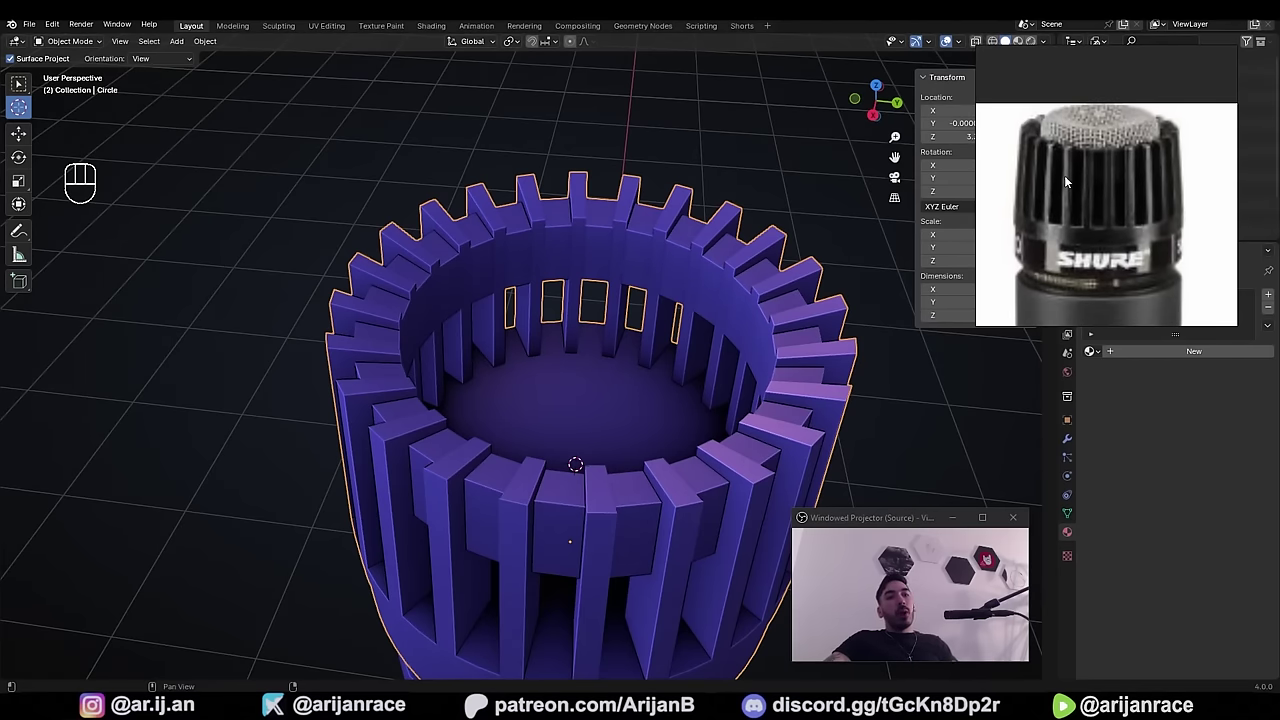
middle_drag(602, 305, 559, 393)
- Snap the 3D cursor to the selected circular face inside the ring of fins
key(Tab)
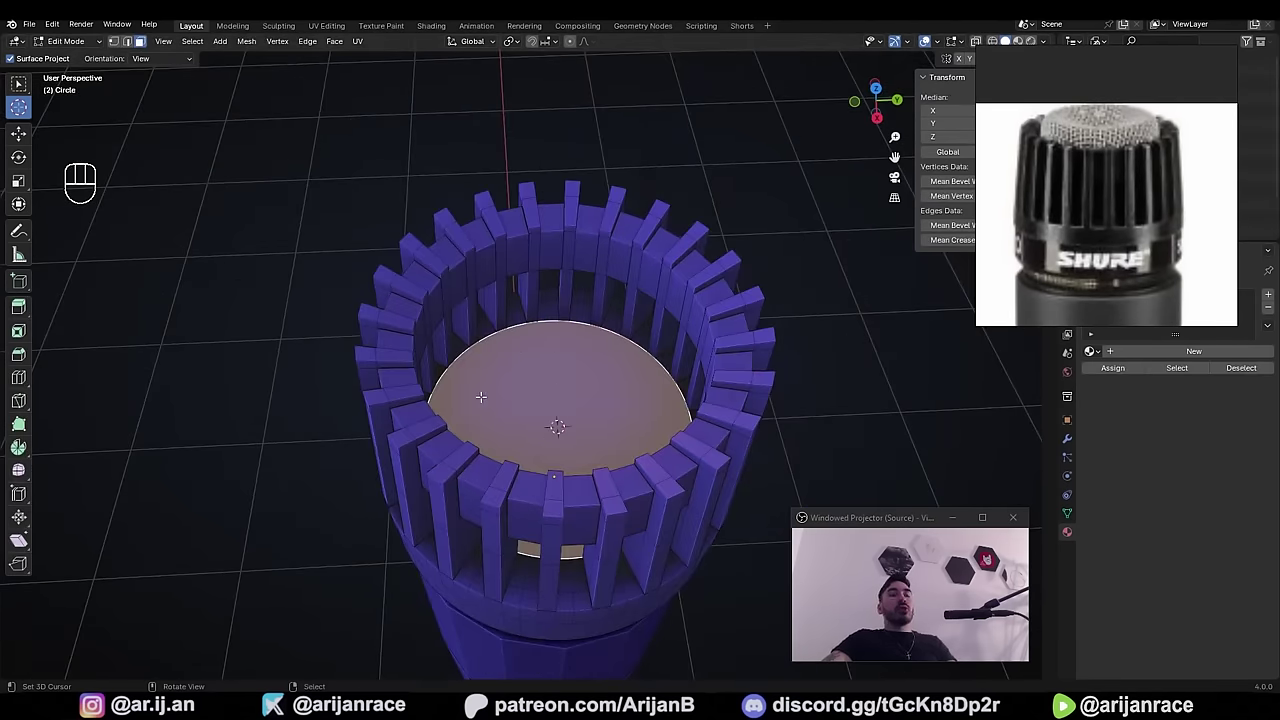
scroll(533, 343, down, 2)
middle_drag(533, 343, 580, 358)
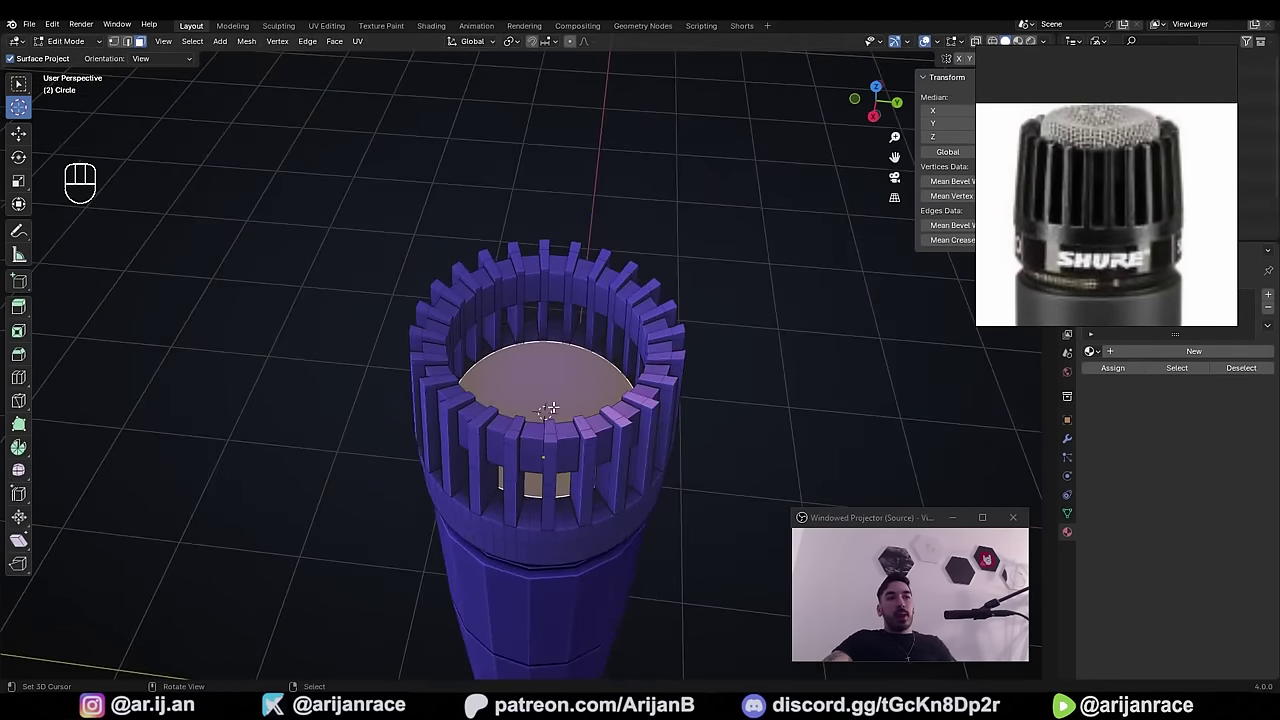
key(shift+s)
click(580, 435)
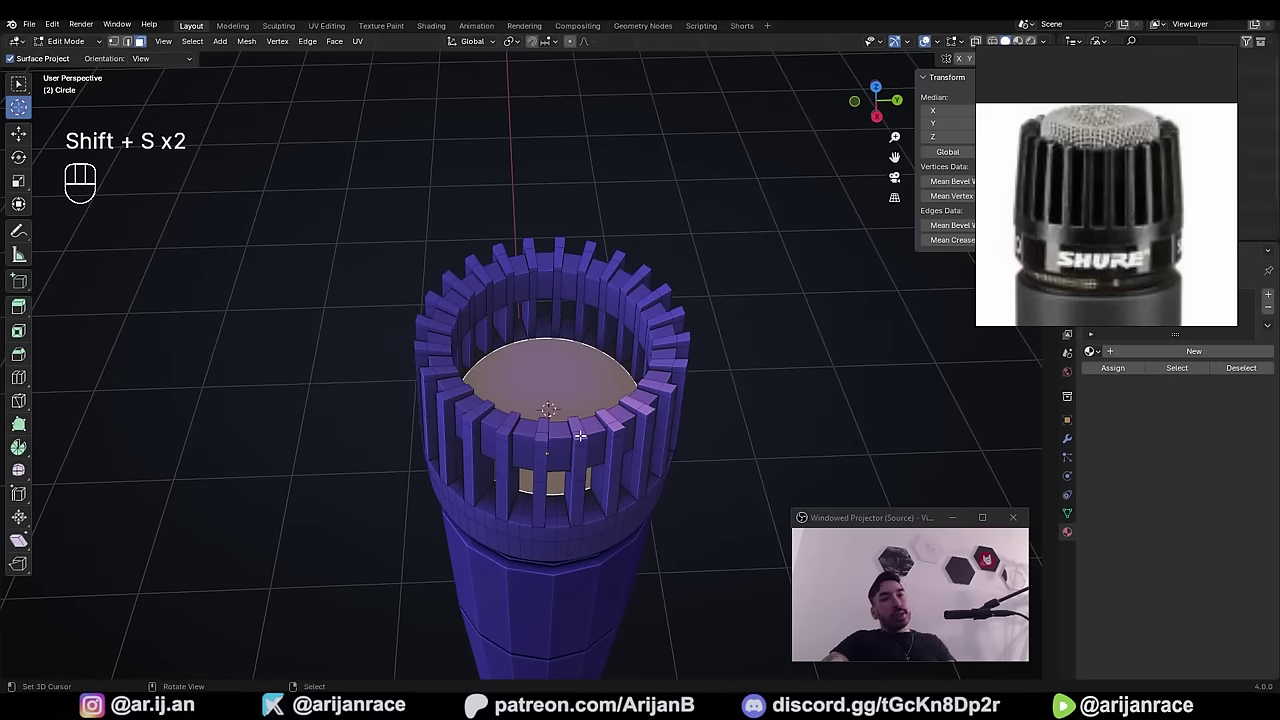
- Add a mesh circle with 16 vertices at the 3D cursor in object mode
key(Tab)
key(shift+a)
mouse_move(588, 366)
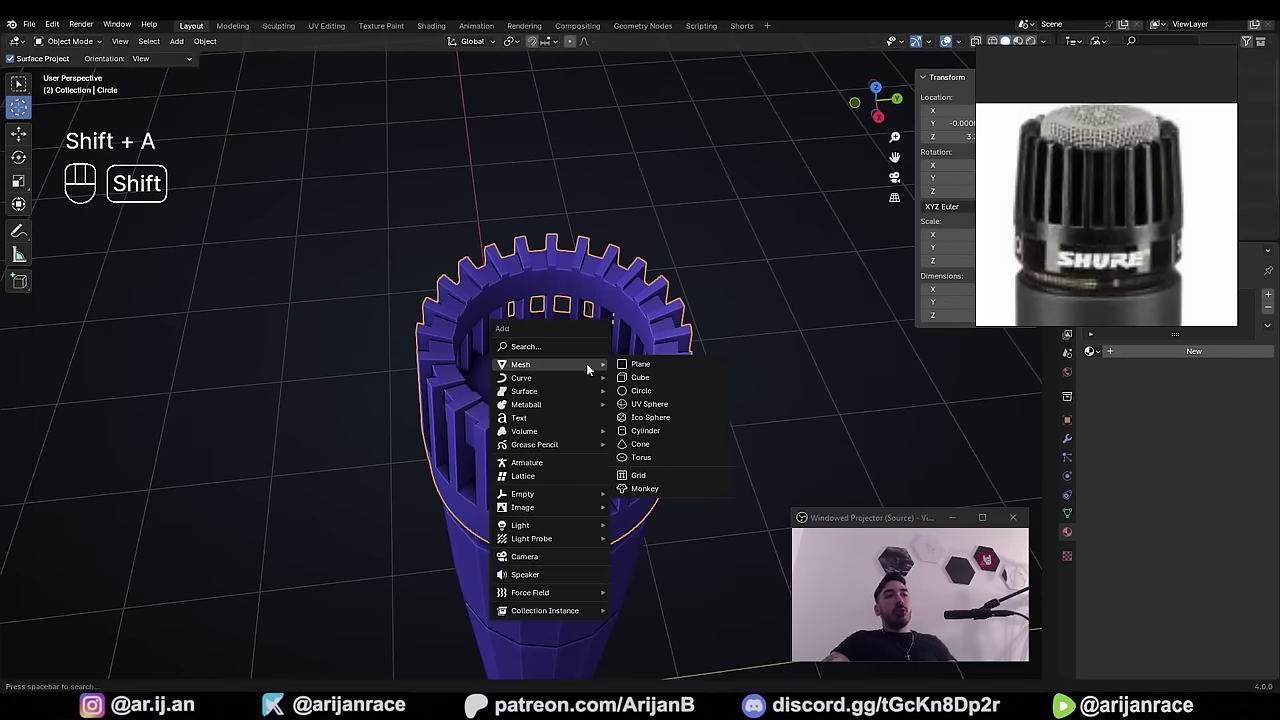
click(638, 391)
click(157, 521)
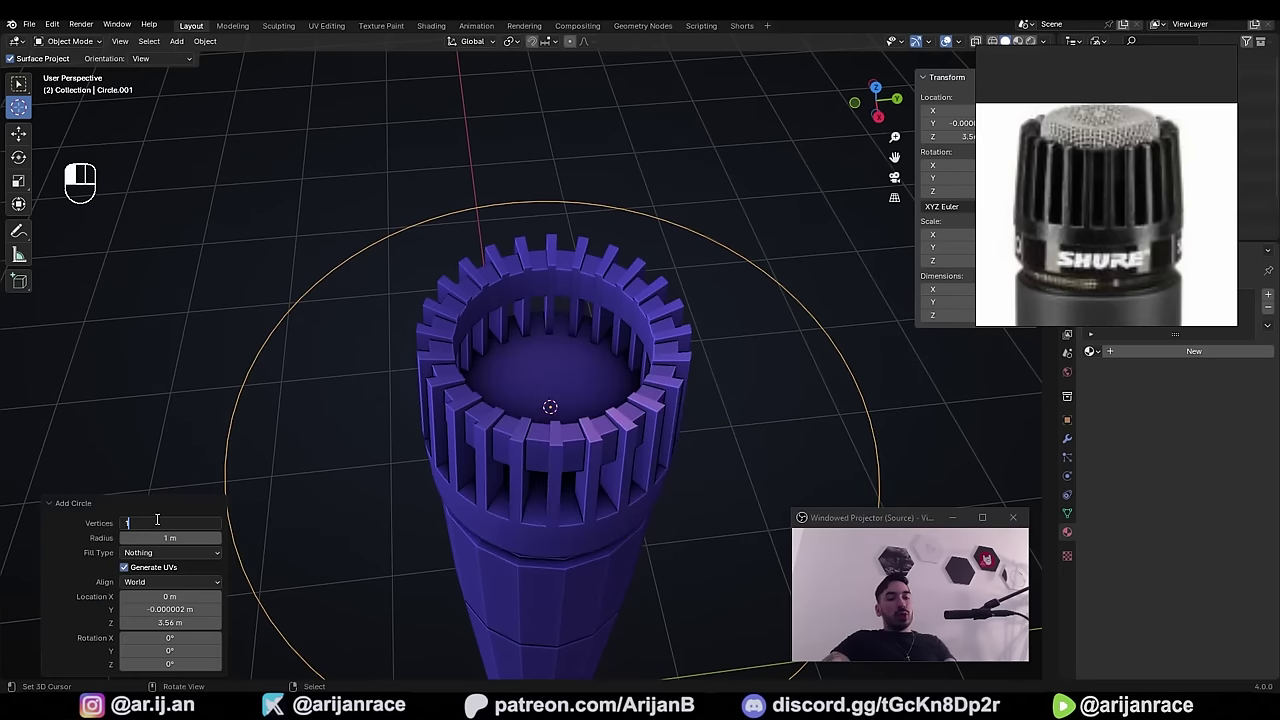
key(Return)
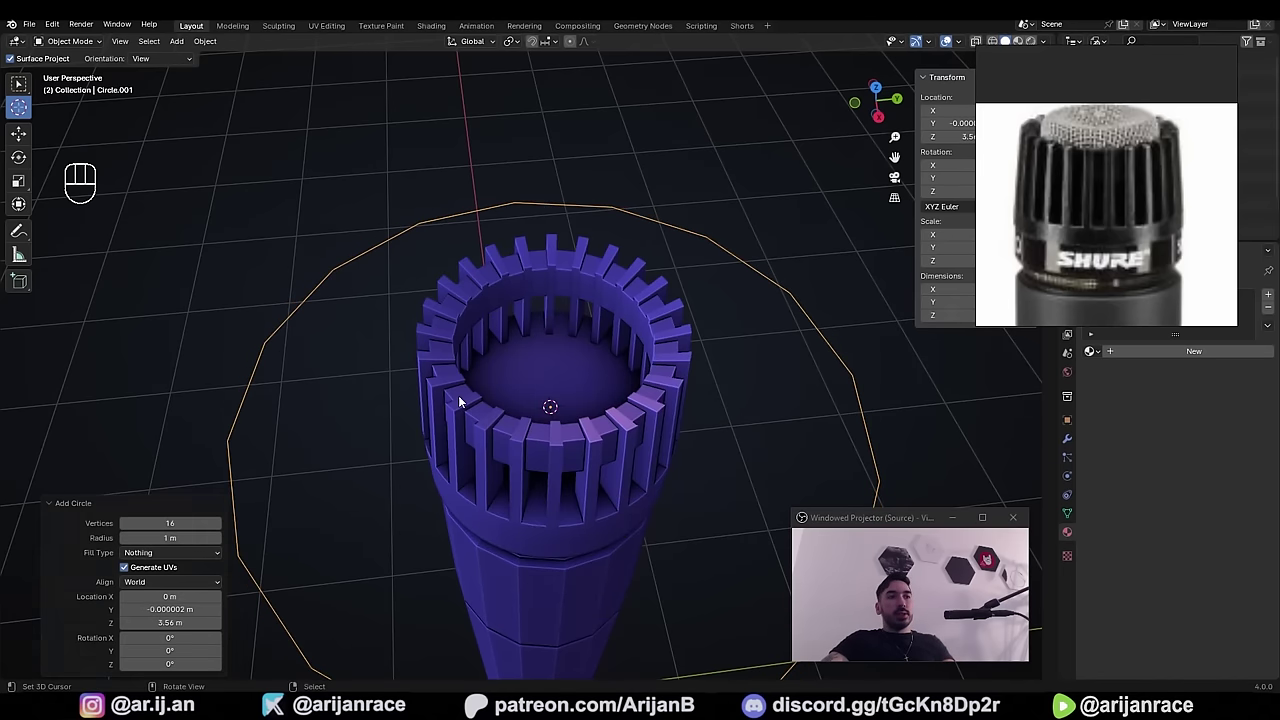
- Scale the circle to about 0.27 so it fits inside the fin ring and move it up about 0.23 m along Z
key(Tab)
key(s)
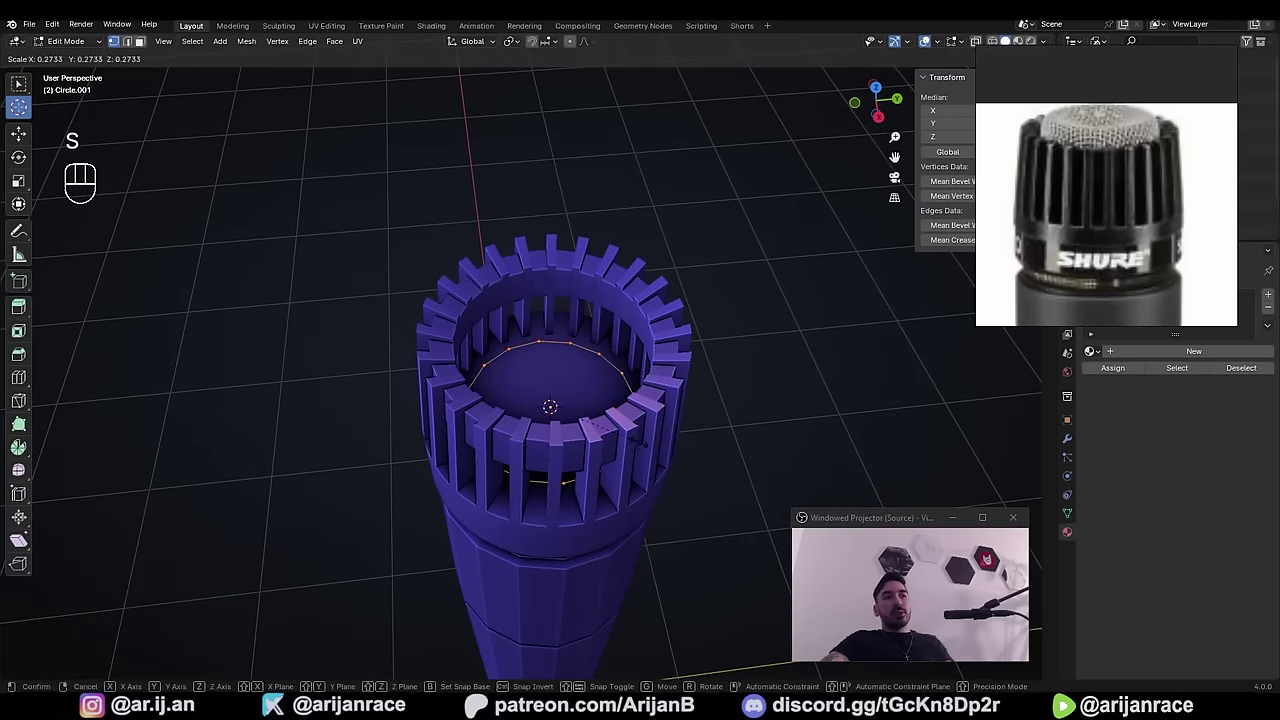
click(594, 443)
key(Tab)
key(g)
key(z)
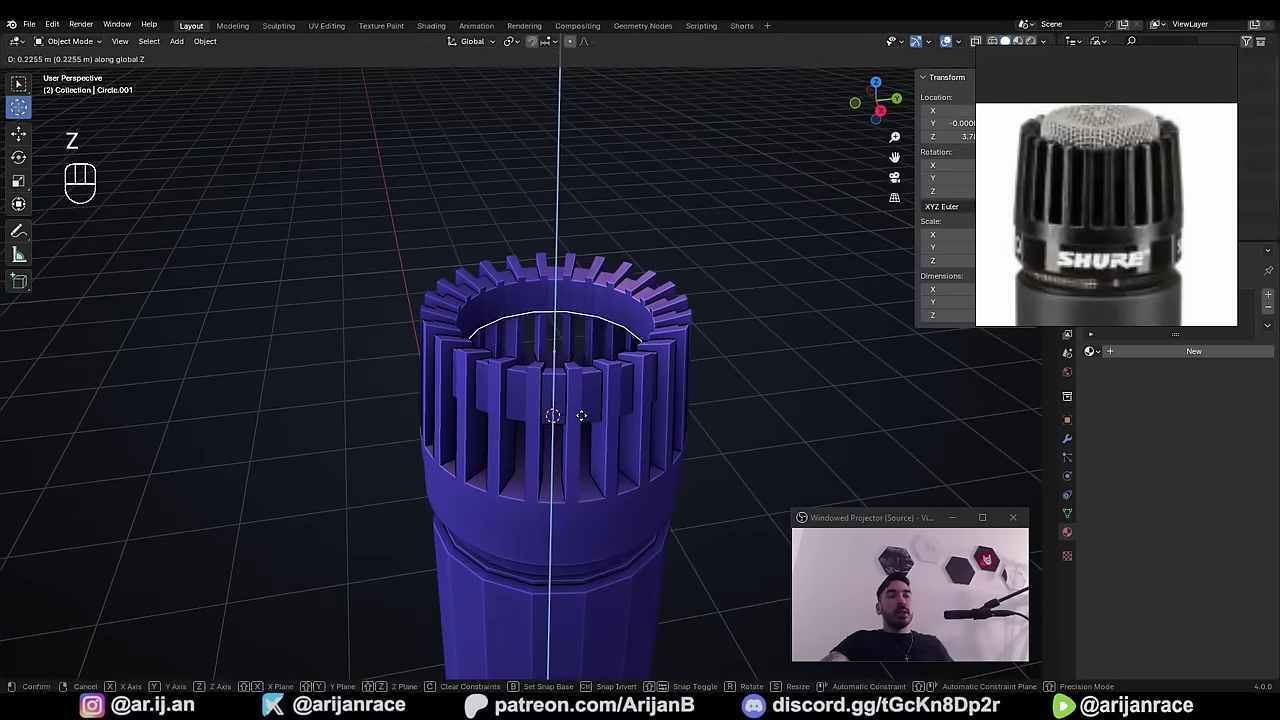
click(583, 414)
middle_drag(583, 414, 553, 437)
scroll(551, 341, up, 4)
- Try to fill the circle with a single face
key(Tab)
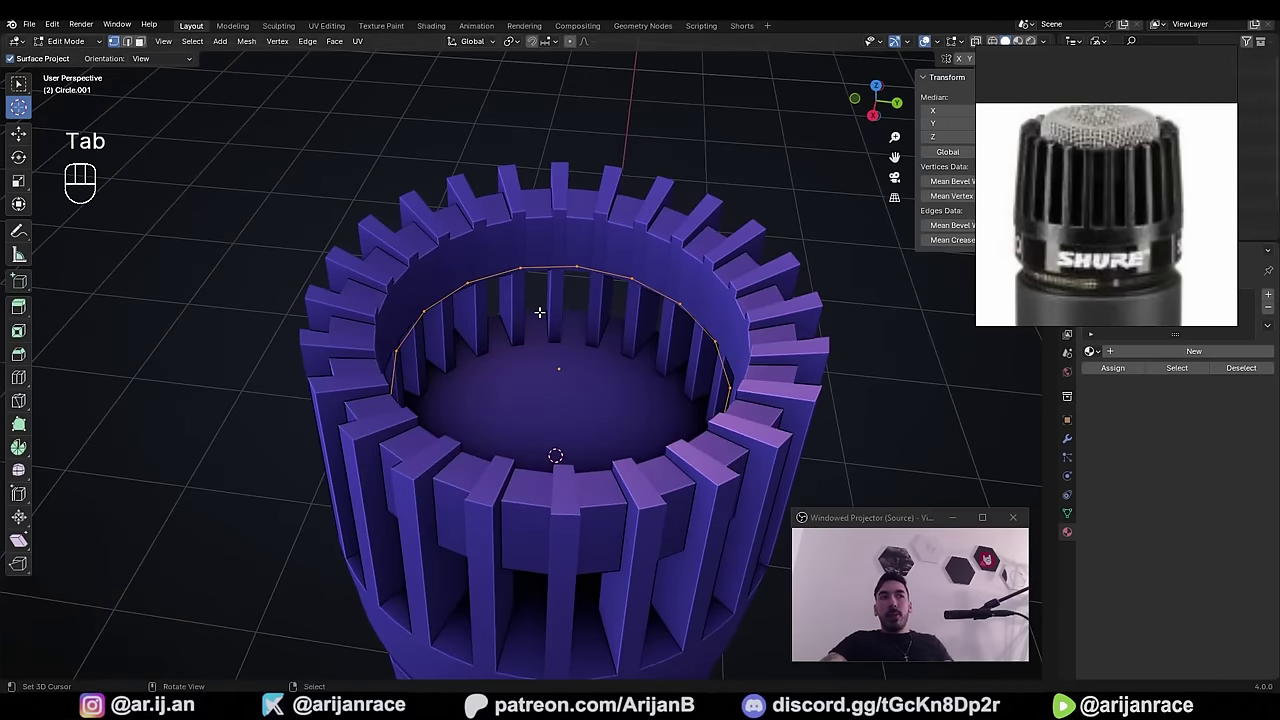
scroll(539, 312, down, 2)
key(ctrl+z)
key(f)
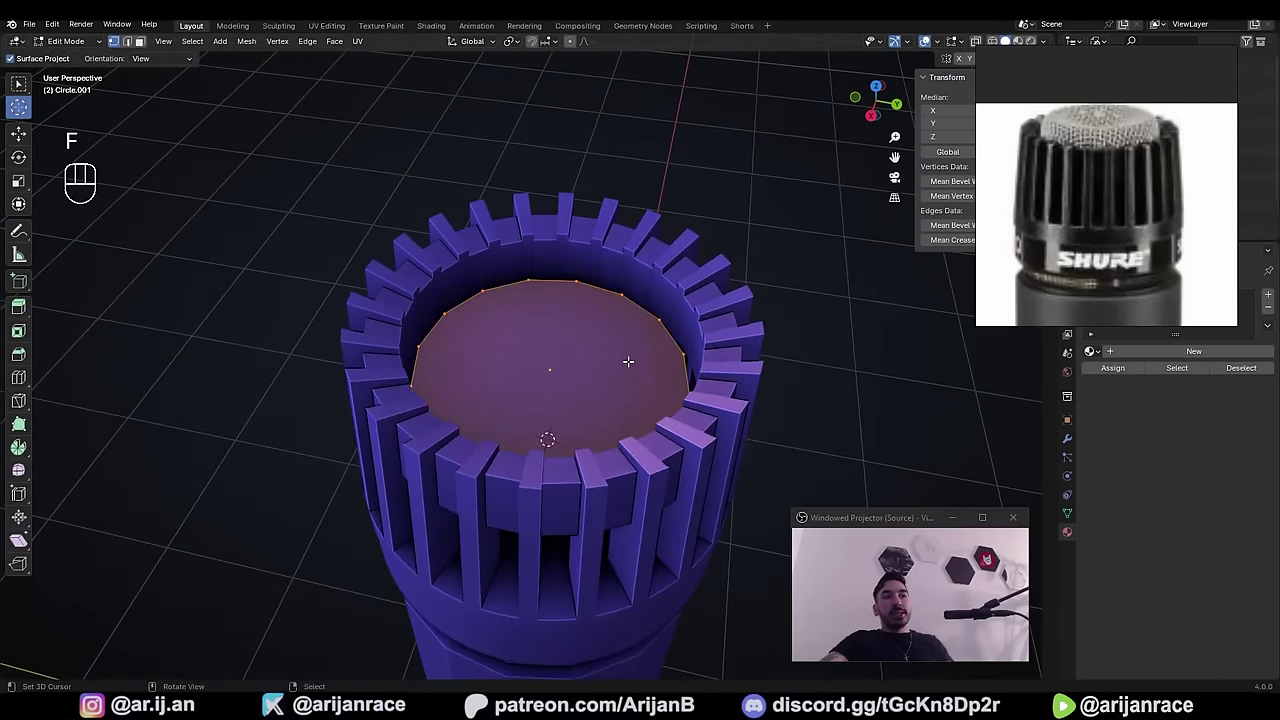
- Grid Fill the circle with a span of 4 in wireframe view
key(z)
scroll(560, 390, up, 3)
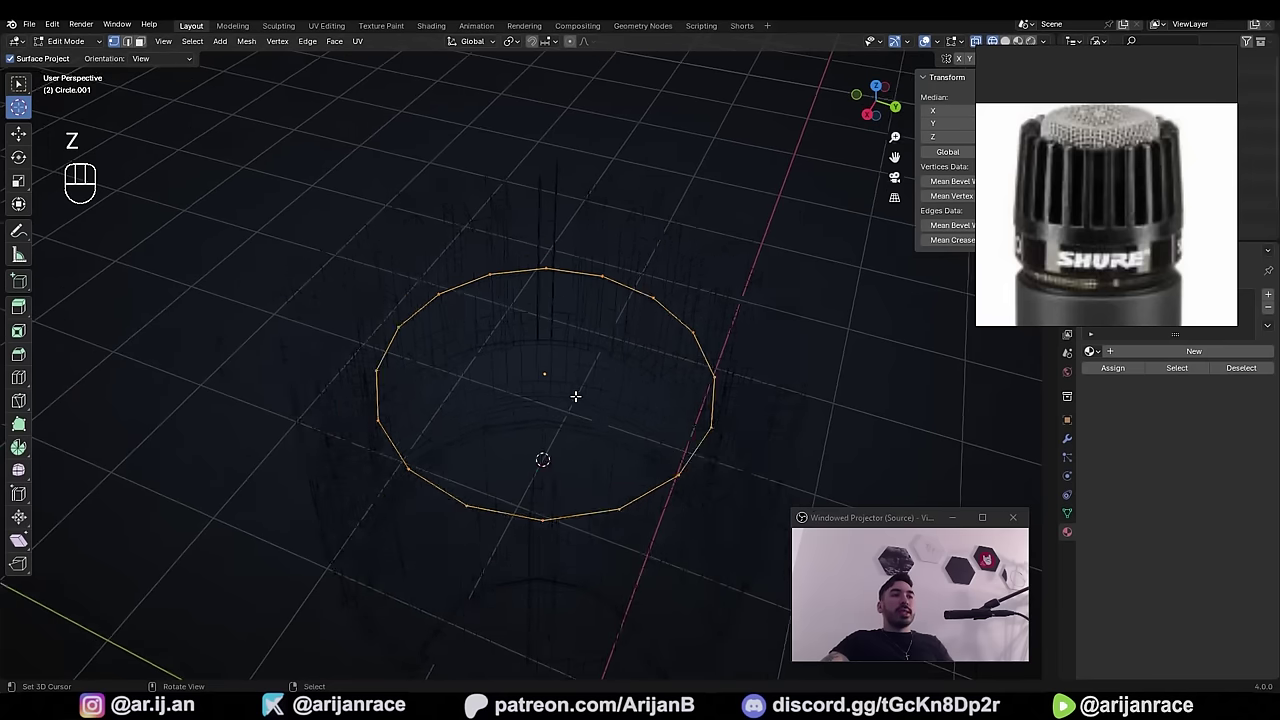
click(334, 41)
click(400, 200)
middle_drag(397, 243, 519, 275)
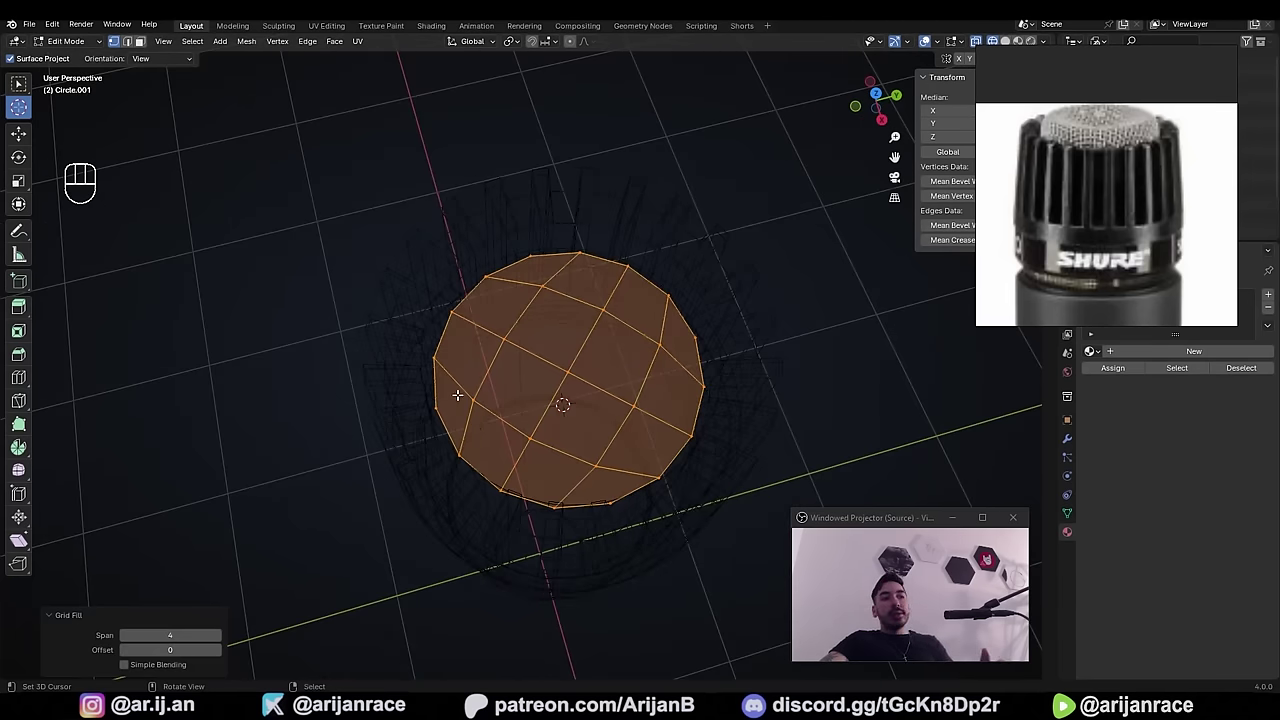
- Select the edges of one quad at the rim of the grid-filled disc in edge select mode
scroll(457, 395, up, 1)
key(2)
right_click(421, 397)
shift+right_click(435, 391)
shift+right_click(448, 432)
shift+right_click(420, 439)
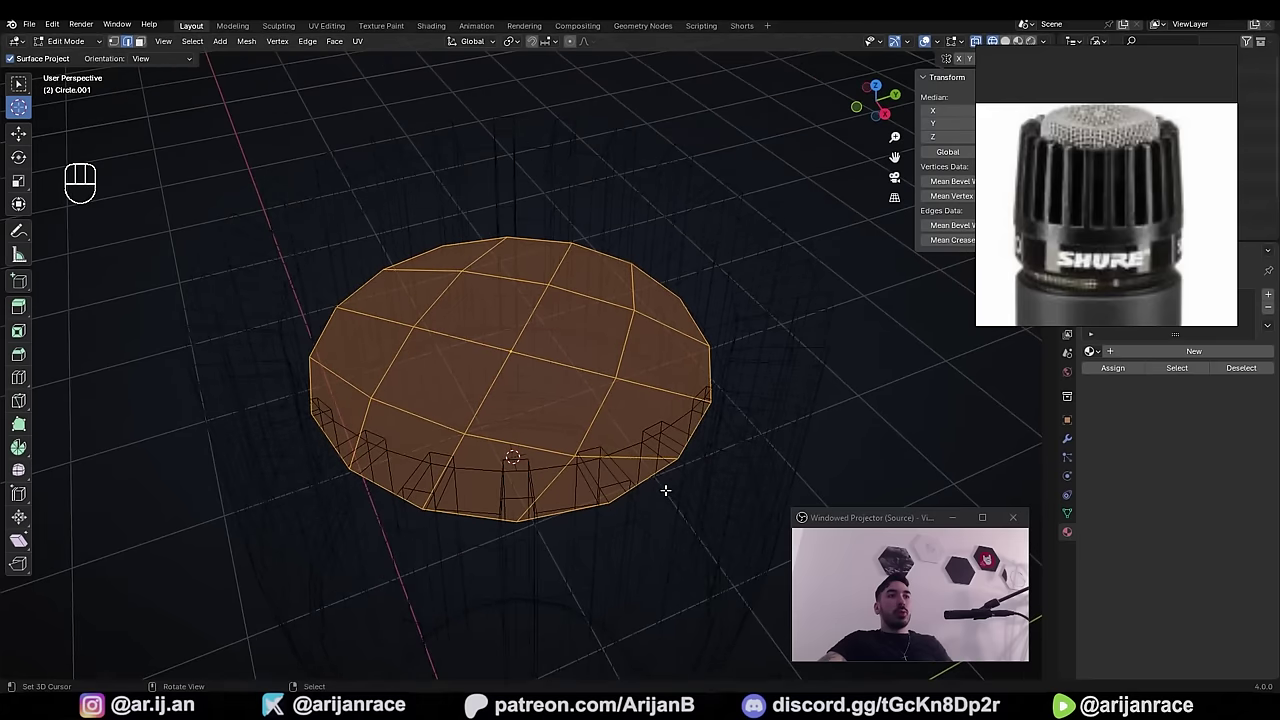
- Scale the whole grid-filled disc down to 0.656 inside the connecting ring
key(s)
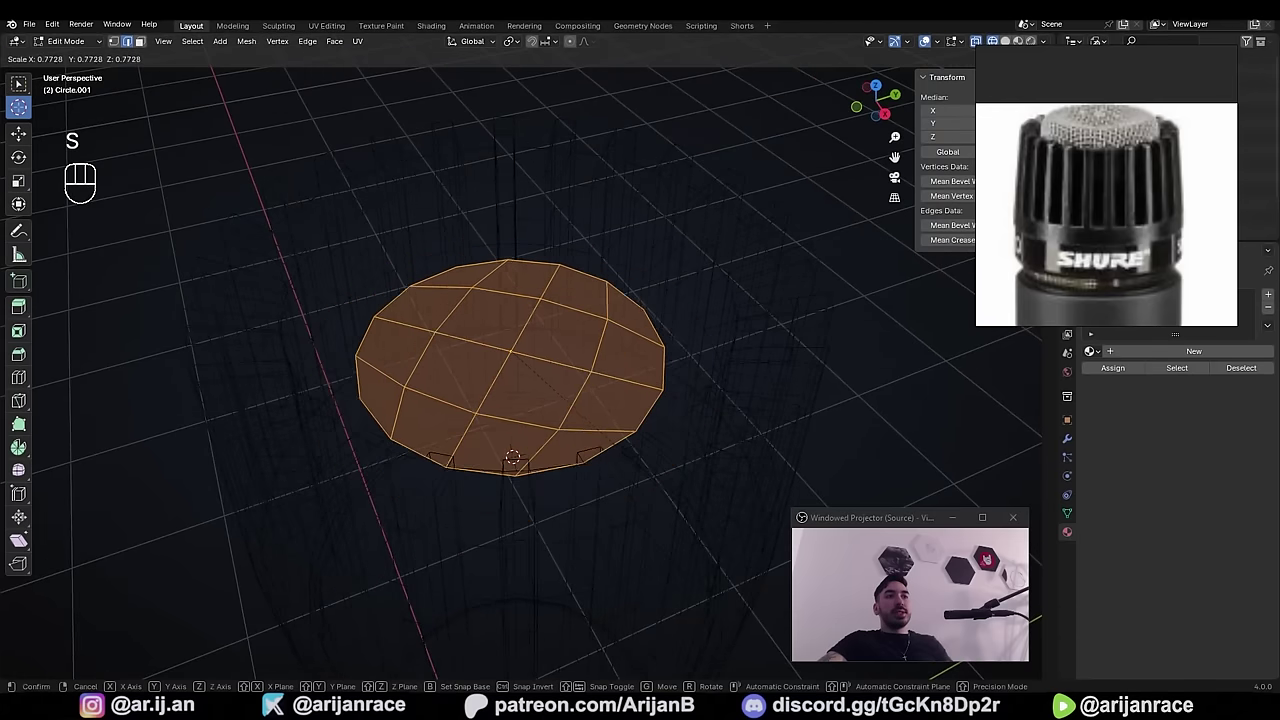
click(611, 445)
scroll(430, 357, down, 1)
key(z)
middle_drag(462, 347, 504, 300)
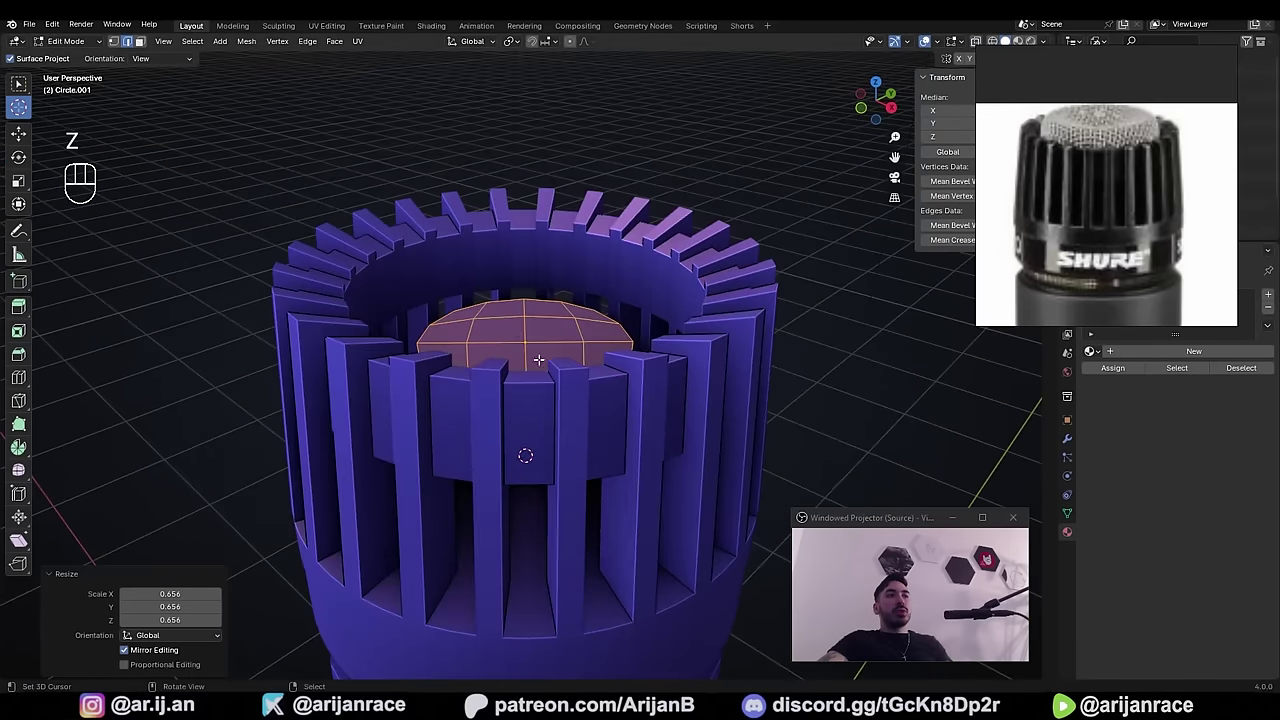
- Select the boundary loop of the grid-filled disc, using the mesh cap in the reference photo as a guide
scroll(1100, 140, up, 5)
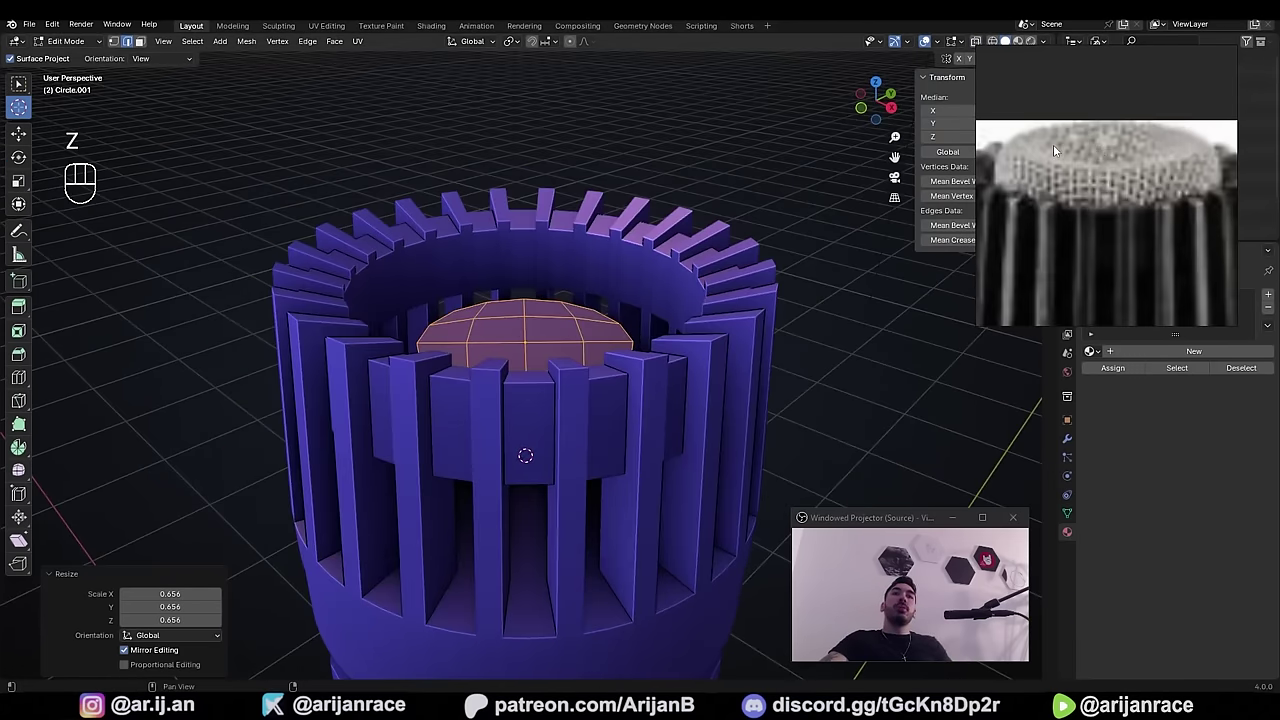
scroll(1131, 151, up, 1)
scroll(1110, 206, down, 1)
middle_drag(690, 376, 660, 386)
scroll(655, 384, up, 1)
key(z)
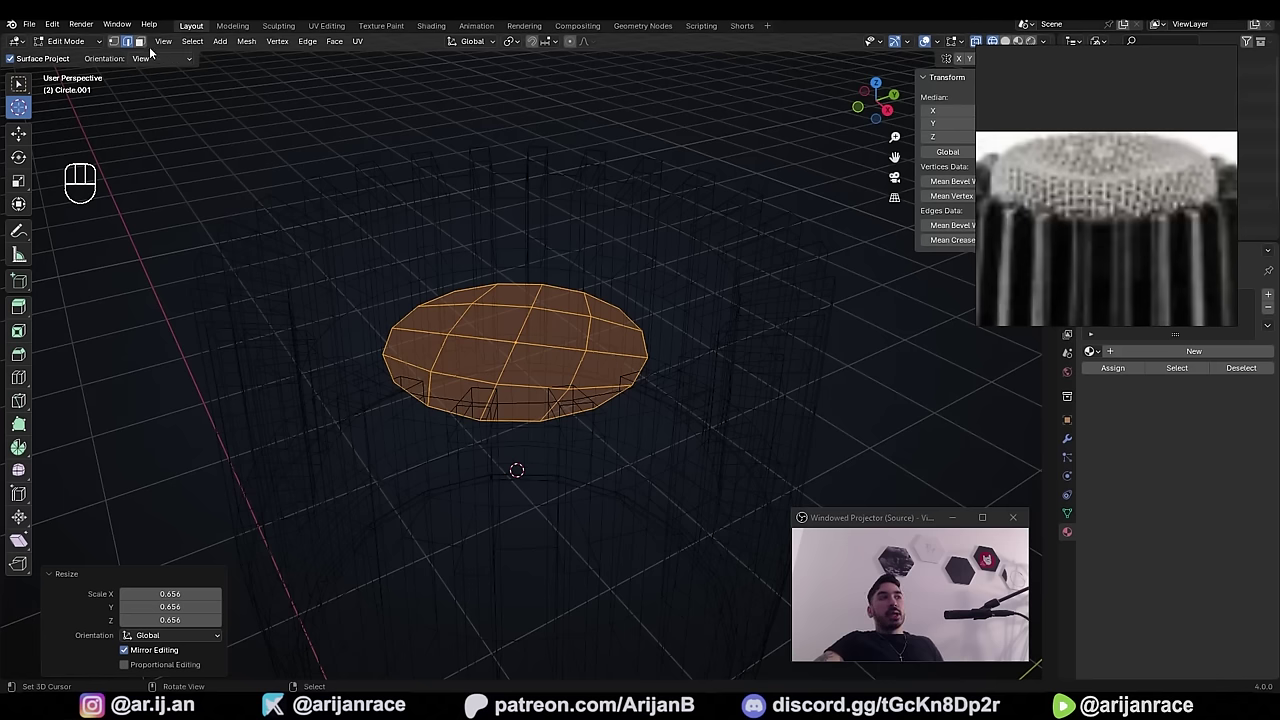
click(194, 44)
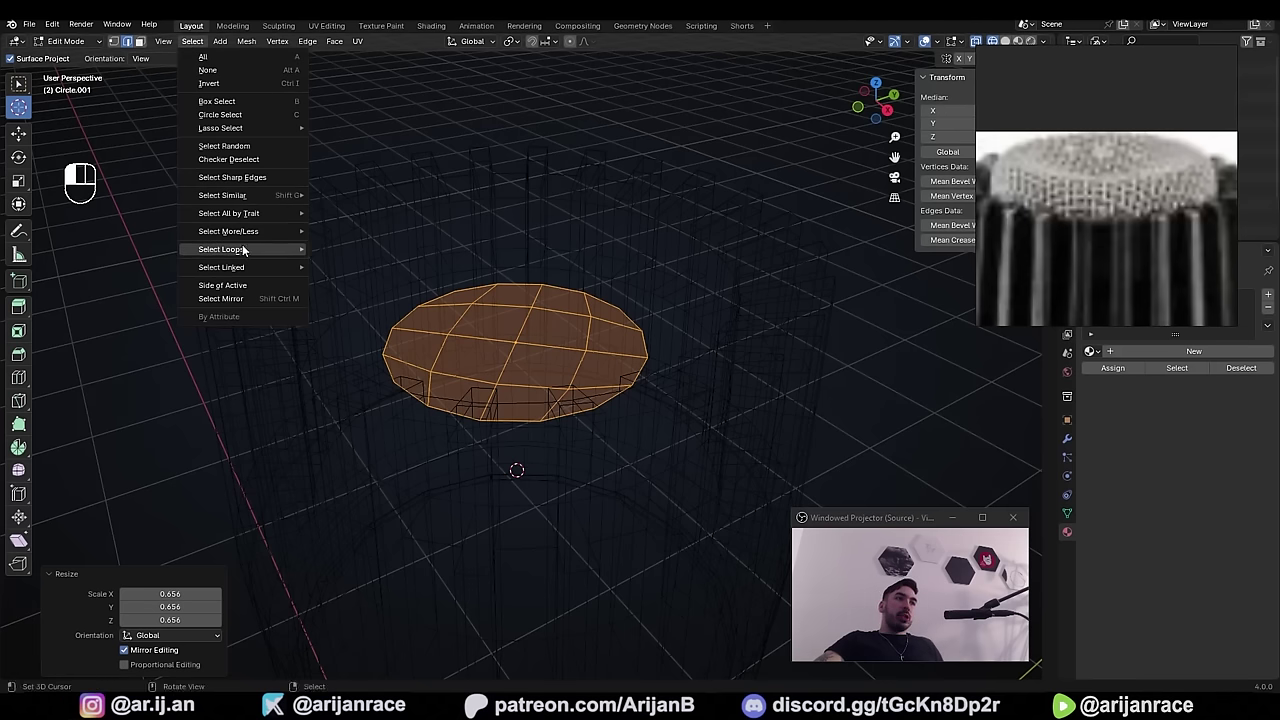
mouse_move(243, 252)
click(370, 292)
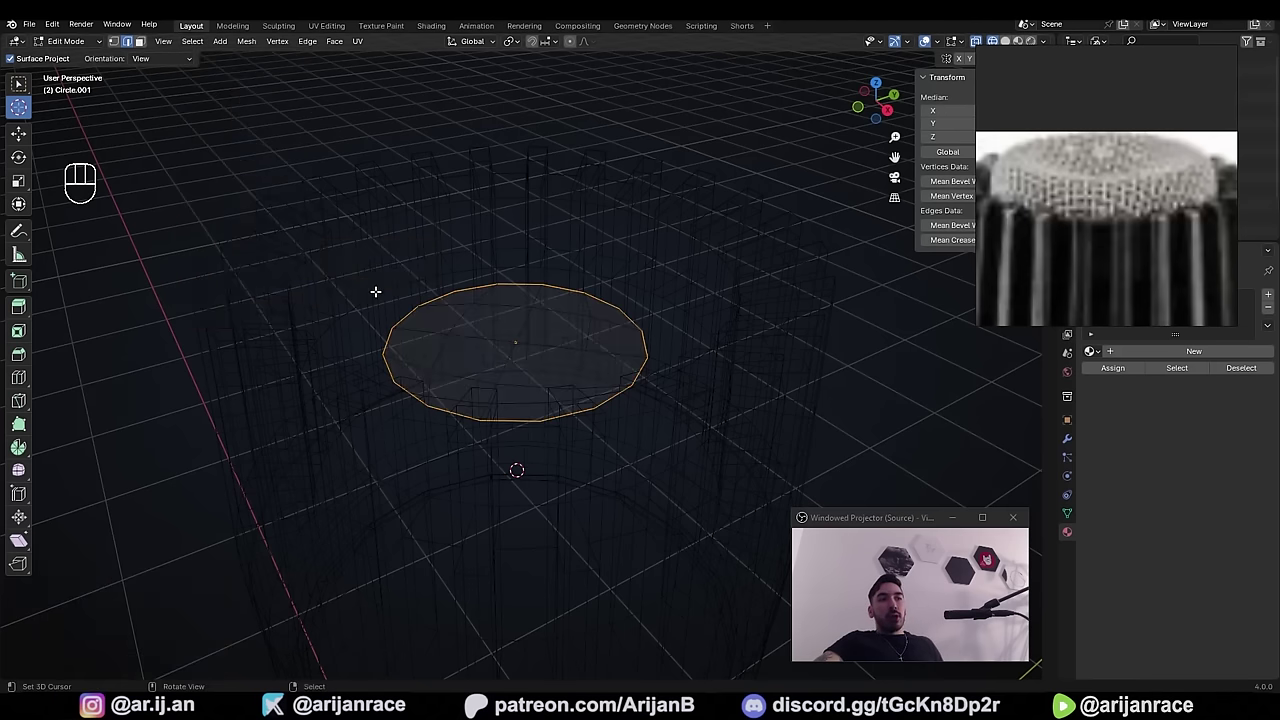
- Extrude the disc's boundary loop in place and scale the new loop outward by 1.391, then by 1.154, until it meets the grille's inner wall
middle_drag(374, 289, 584, 358)
mouse_move(638, 476)
middle_down()
mouse_move(654, 423)
mouse_move(614, 457)
mouse_move(634, 457)
middle_up()
key(e)
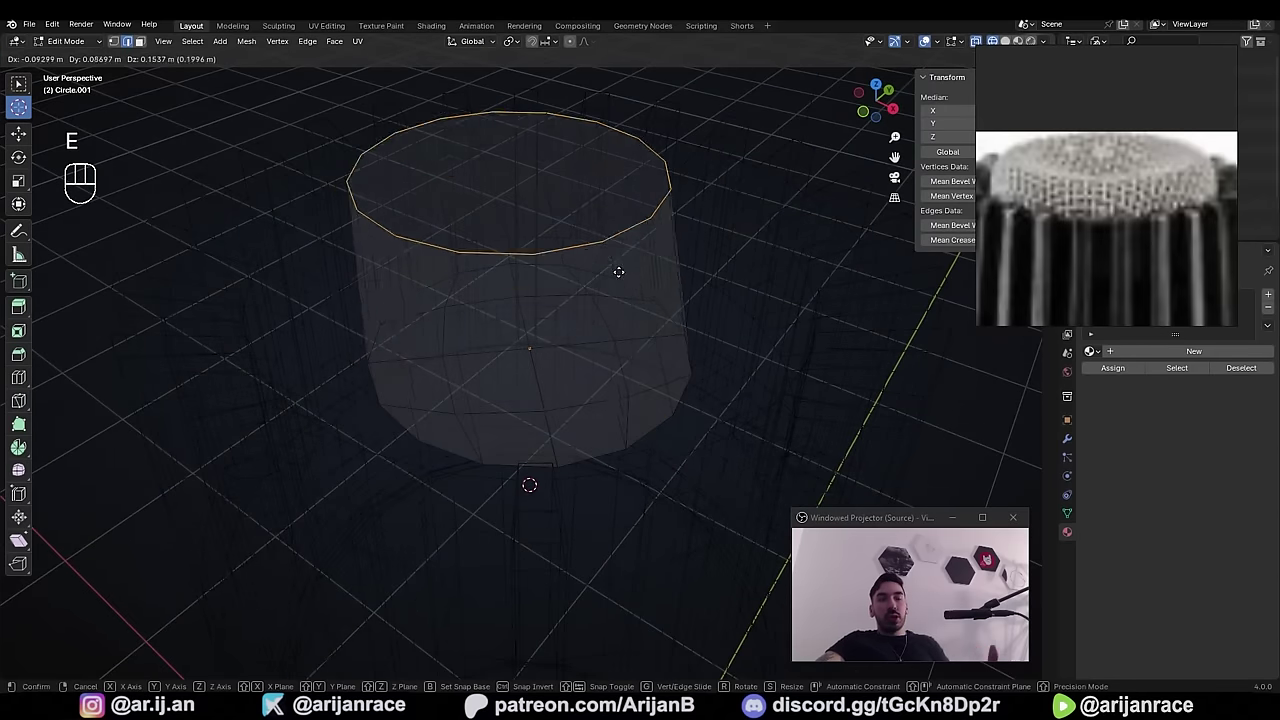
right_click(627, 249)
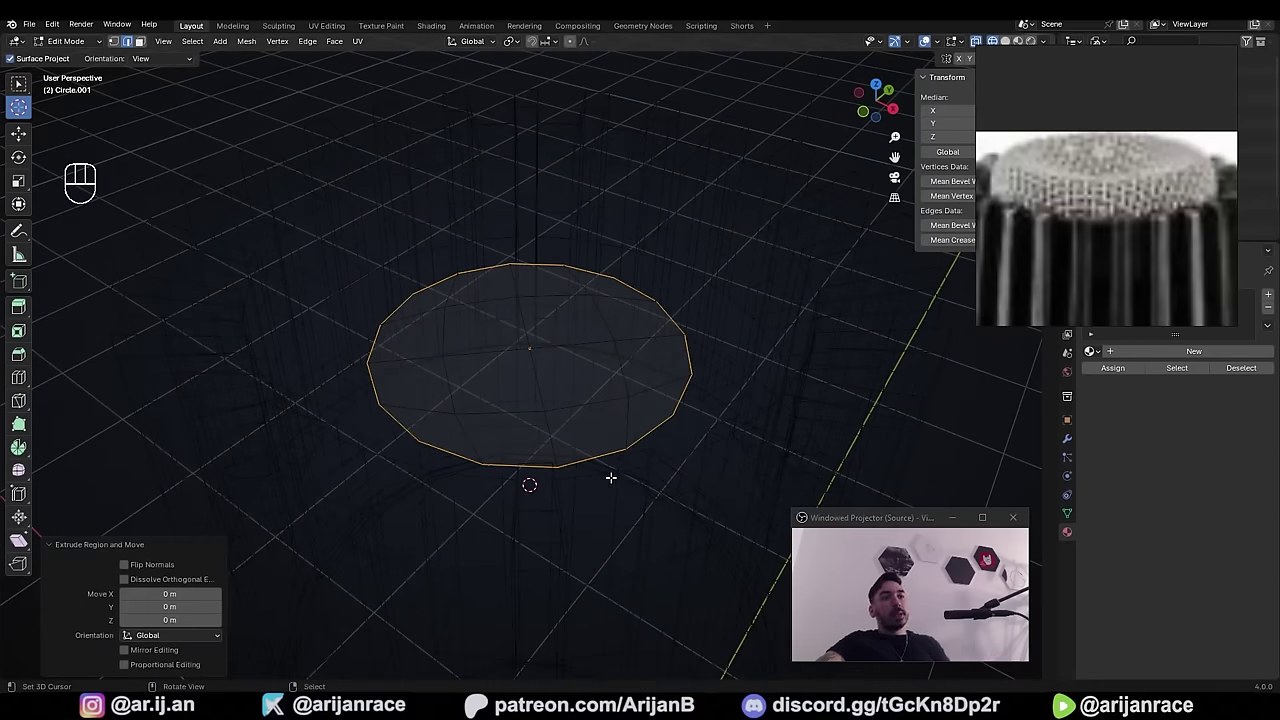
key(s)
click(658, 481)
key(z)
middle_drag(615, 440, 668, 483)
key(s)
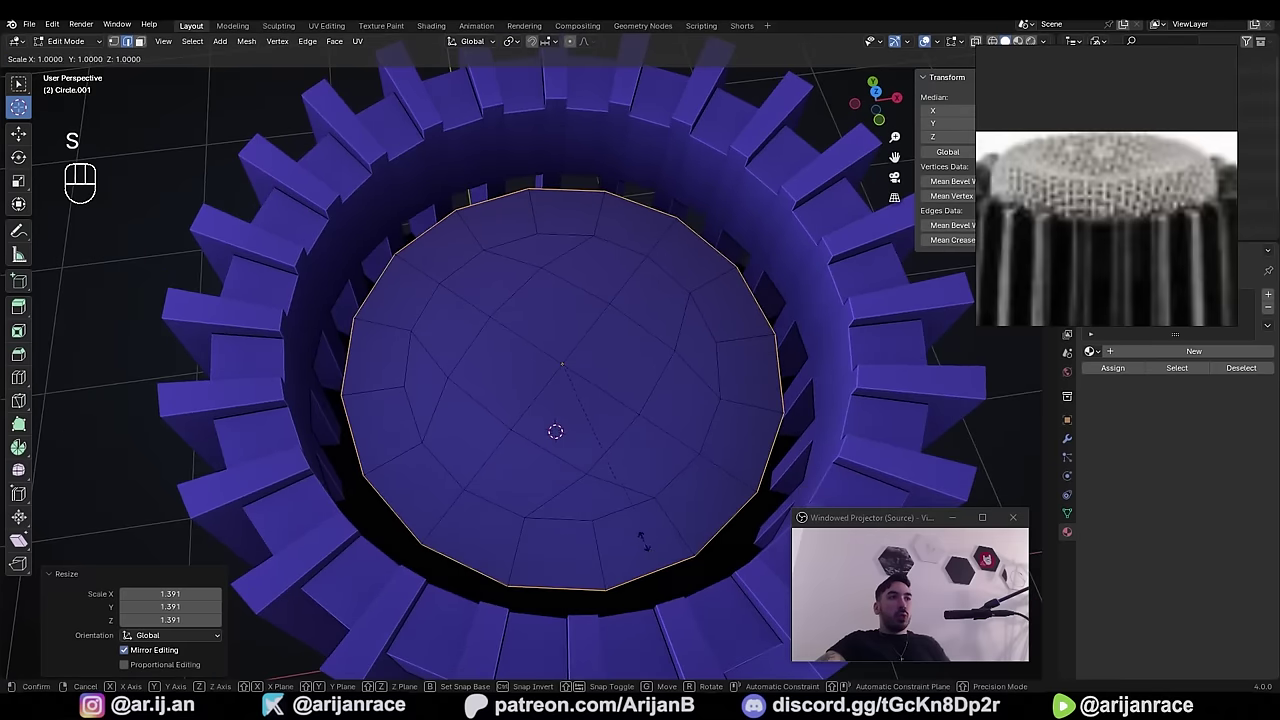
click(669, 563)
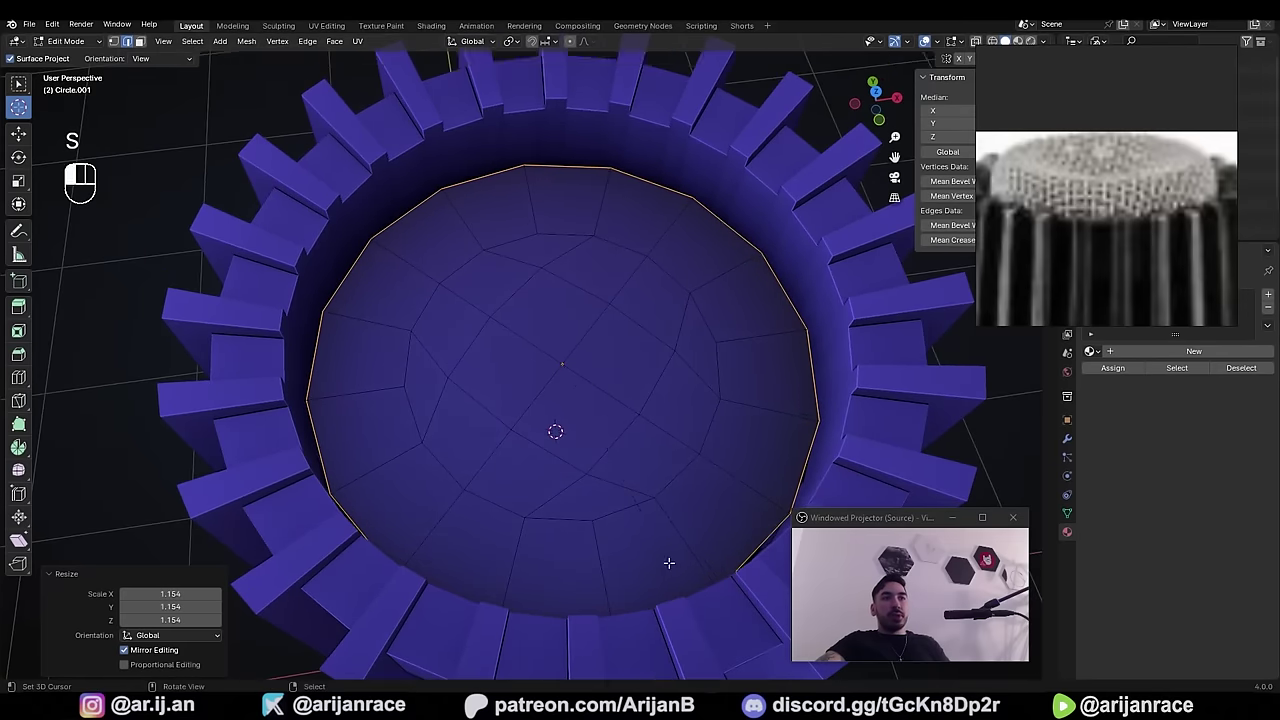
- Raise the whole disc object along Z to just below the tips of the grille fins
scroll(662, 530, down, 2)
mouse_move(531, 446)
middle_down()
mouse_move(523, 514)
mouse_move(566, 440)
middle_up()
key(z)
key(Tab)
key(g)
key(z)
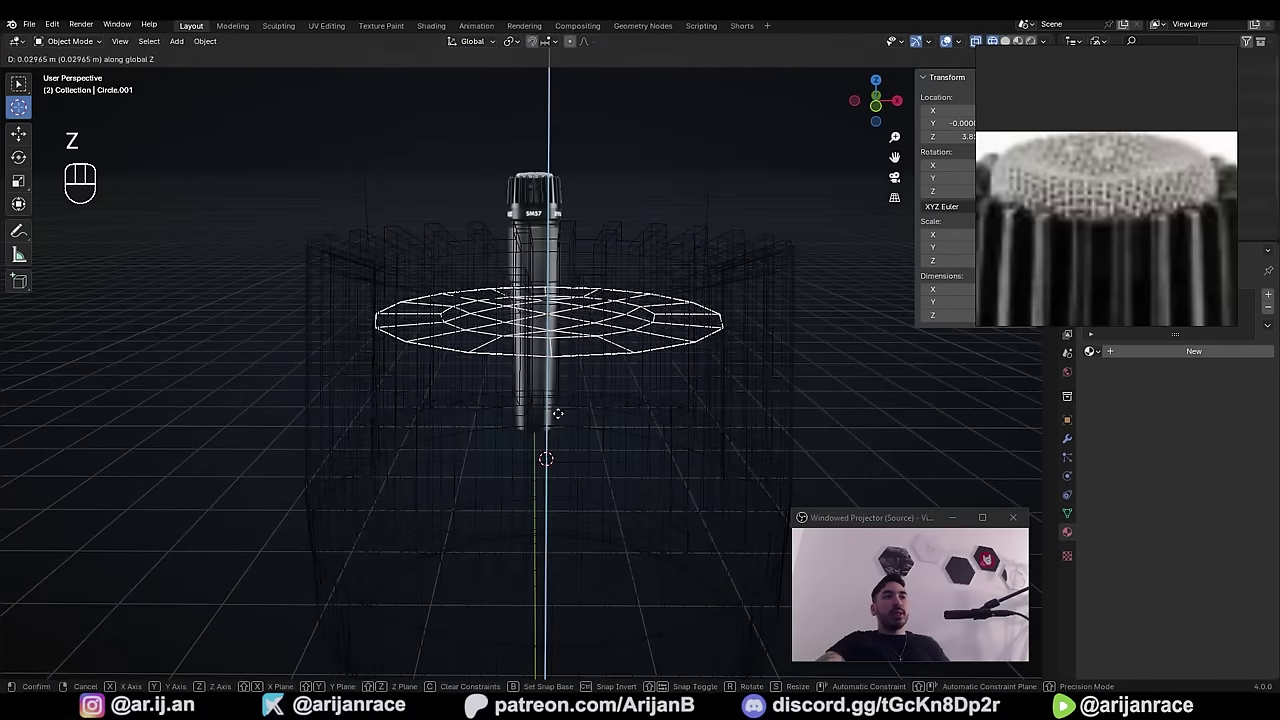
click(535, 340)
key(alt+z)
- Extrude the disc's boundary loop about 0.16 m down along Z to form the cap's side wall
key(Tab)
middle_drag(535, 340, 633, 357)
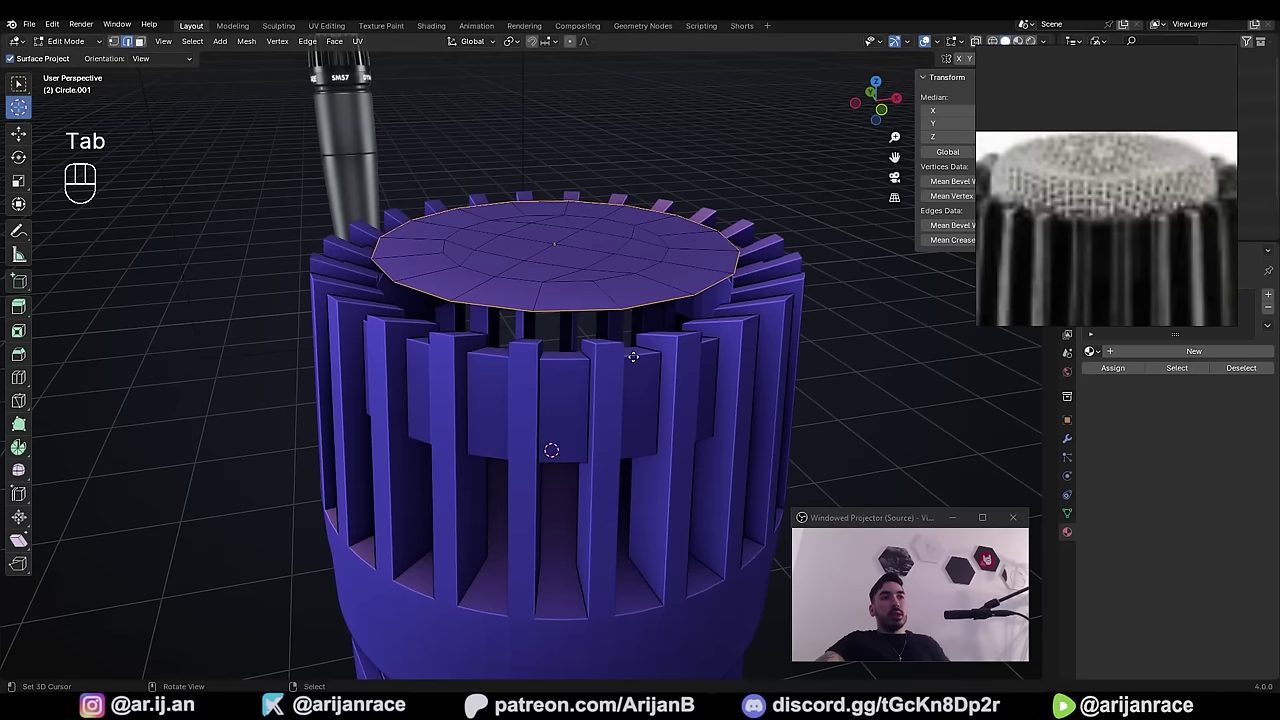
key(e)
right_click(601, 271)
key(g)
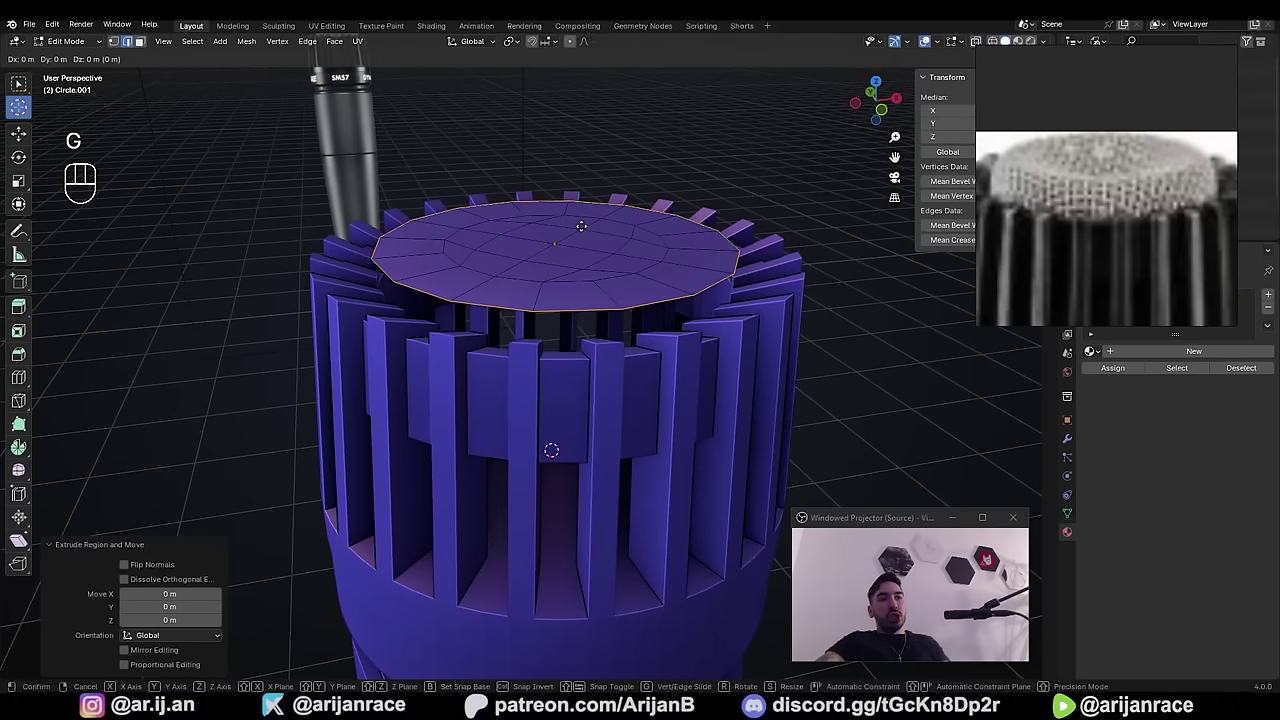
key(z)
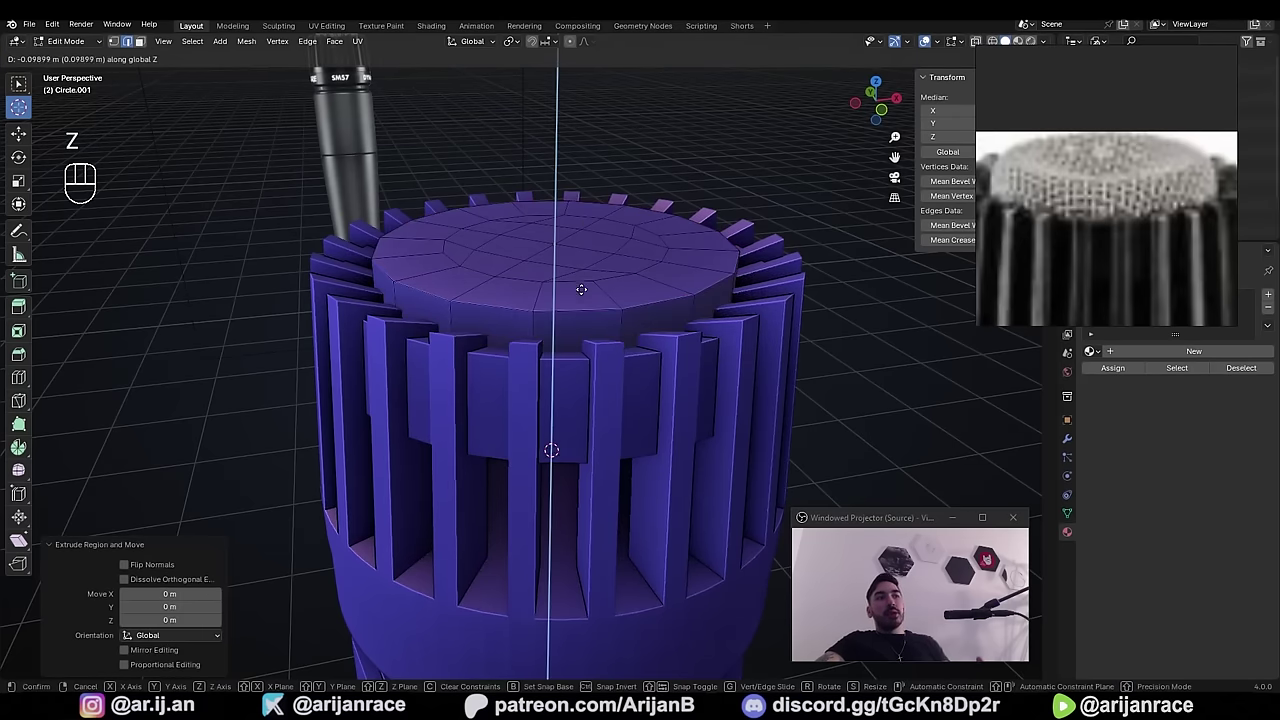
key(Tab)
key(Tab)
key(Tab)
key(Tab)
key(Tab)
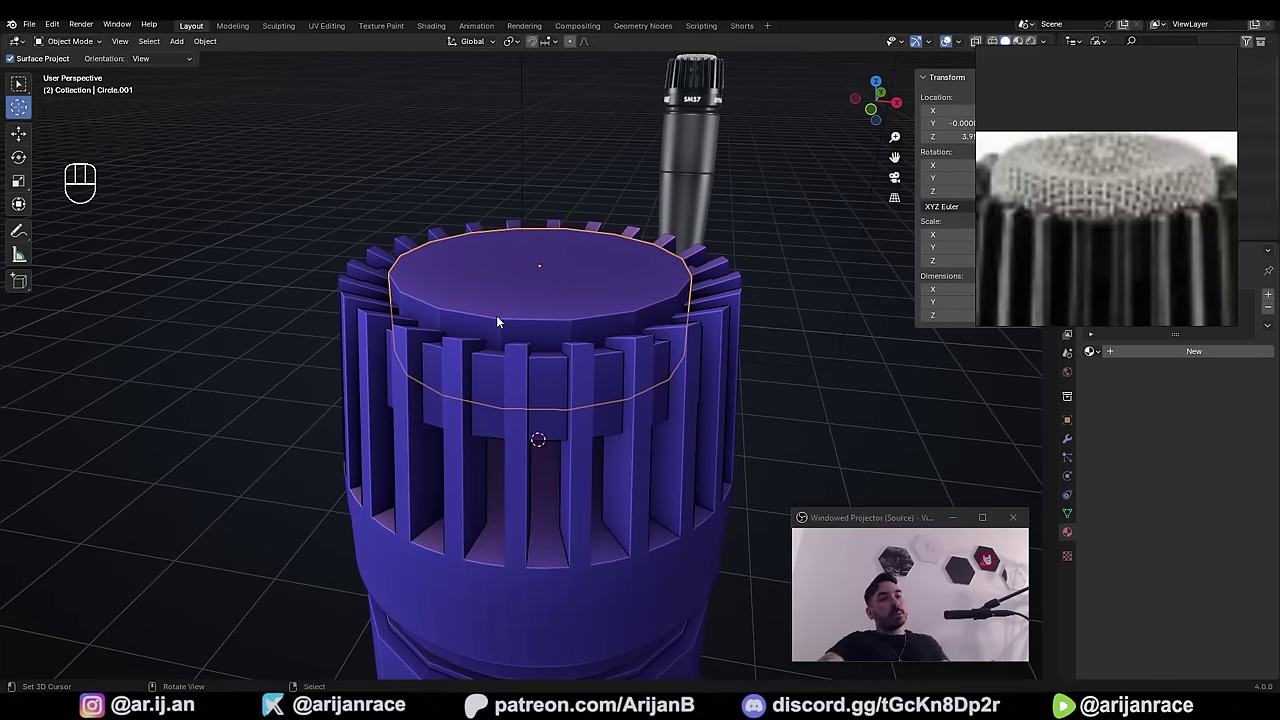
- Resize and reposition the floating reference photo, and hide the viewport's sidebar to free working space
drag(976, 326, 936, 287)
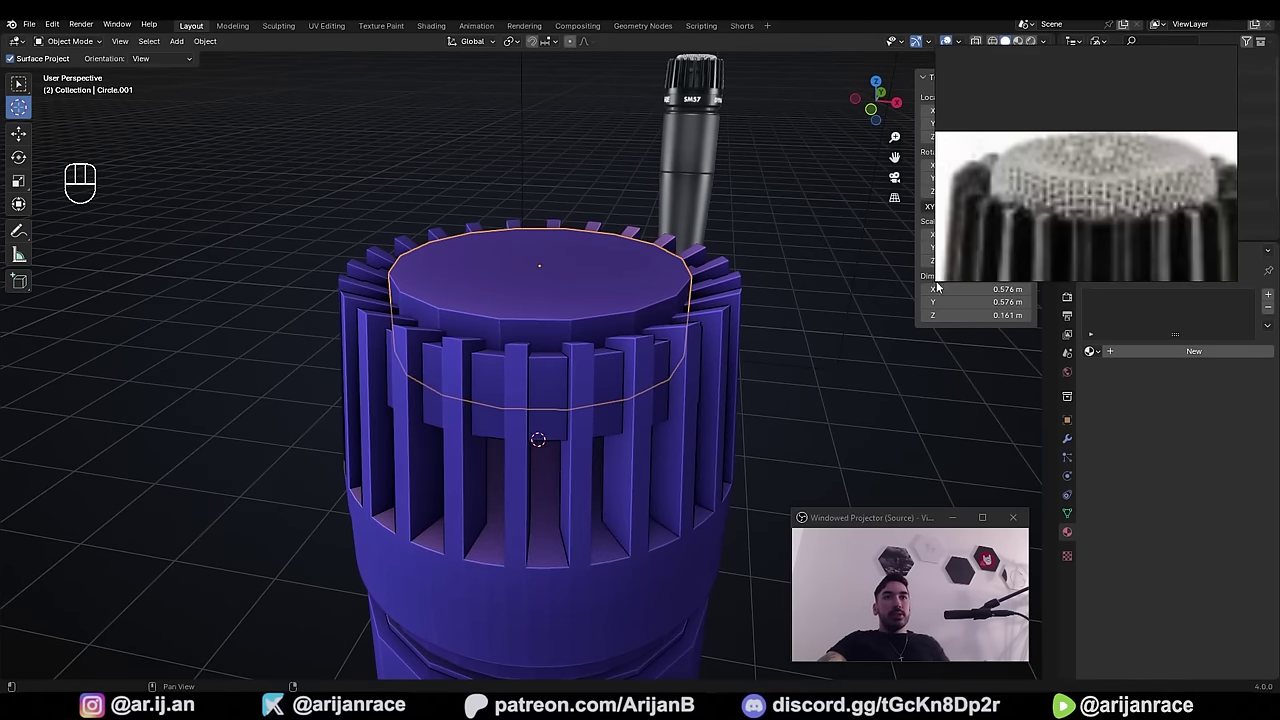
right_drag(968, 273, 1014, 220)
middle_drag(530, 288, 554, 305)
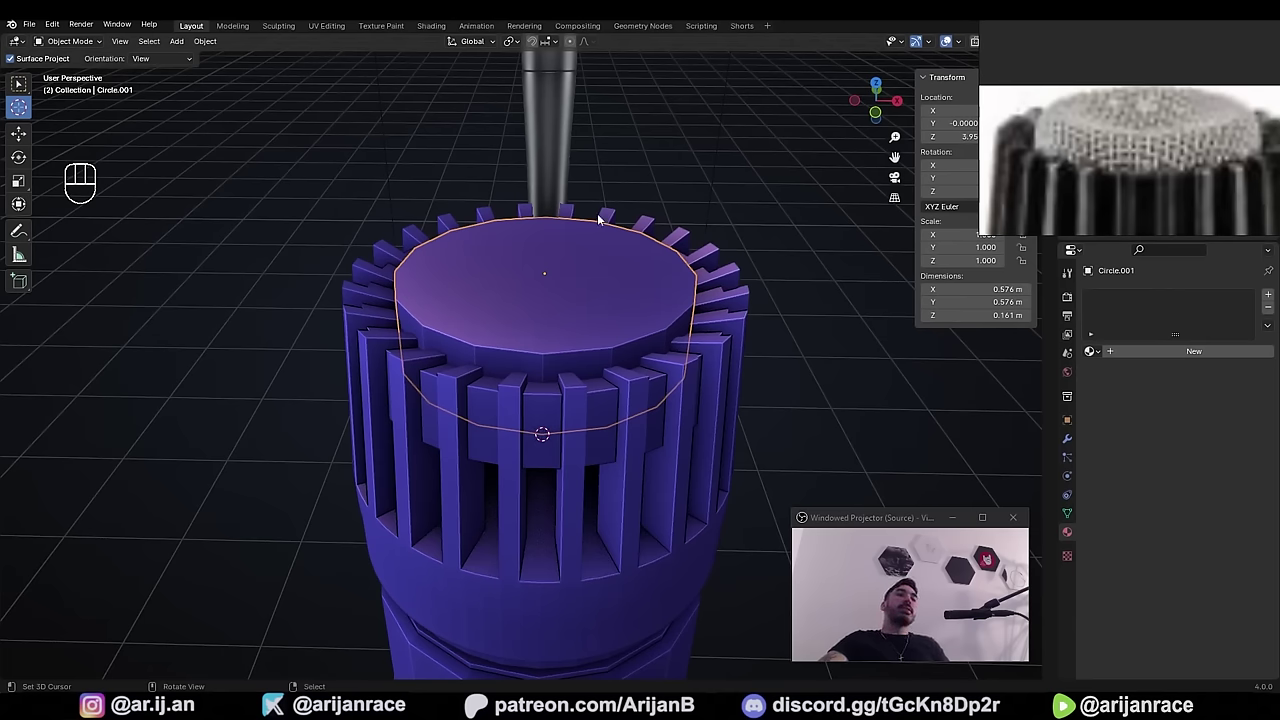
key(n)
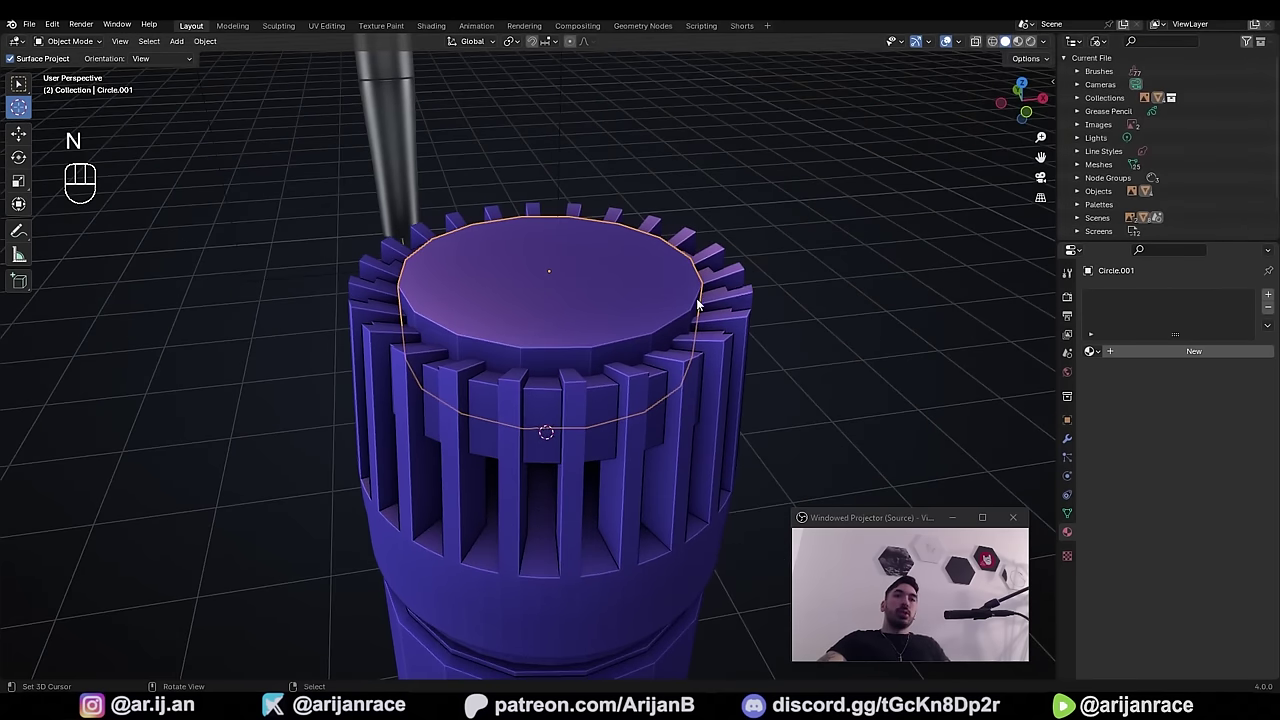
drag(1057, 289, 1054, 290)
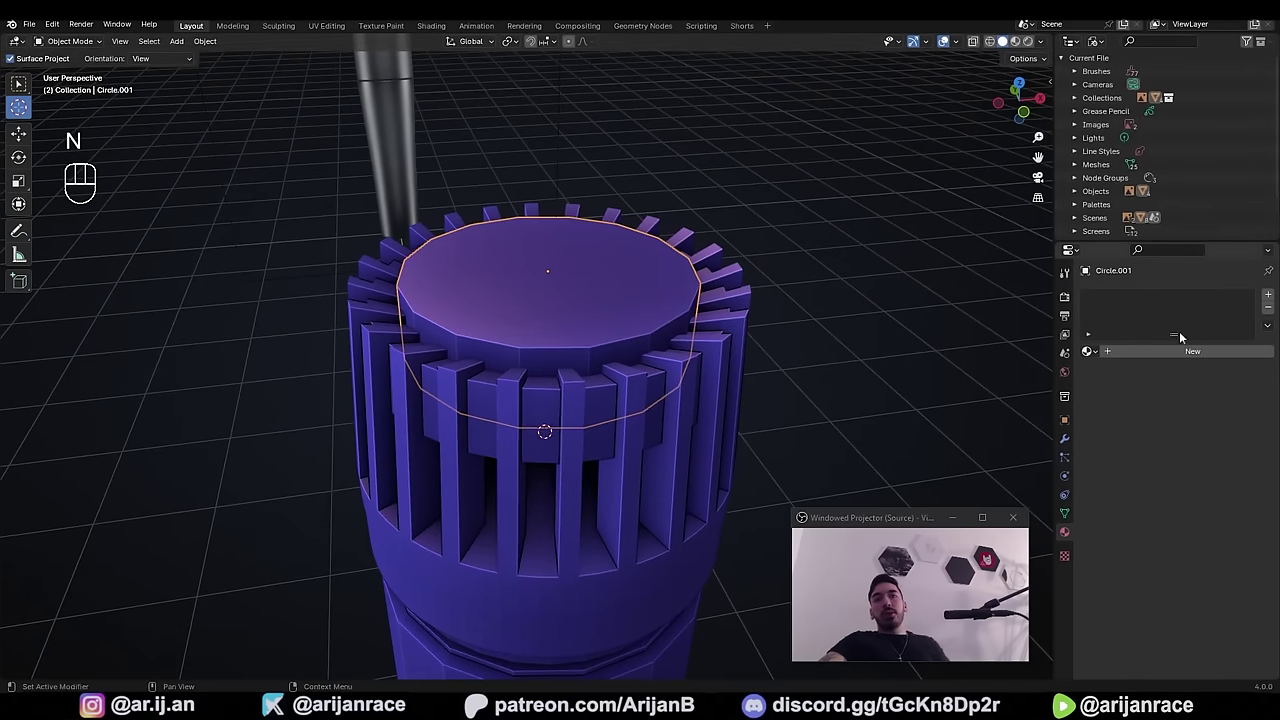
- Add a Subdivision Surface modifier to the mesh cap
click(1065, 439)
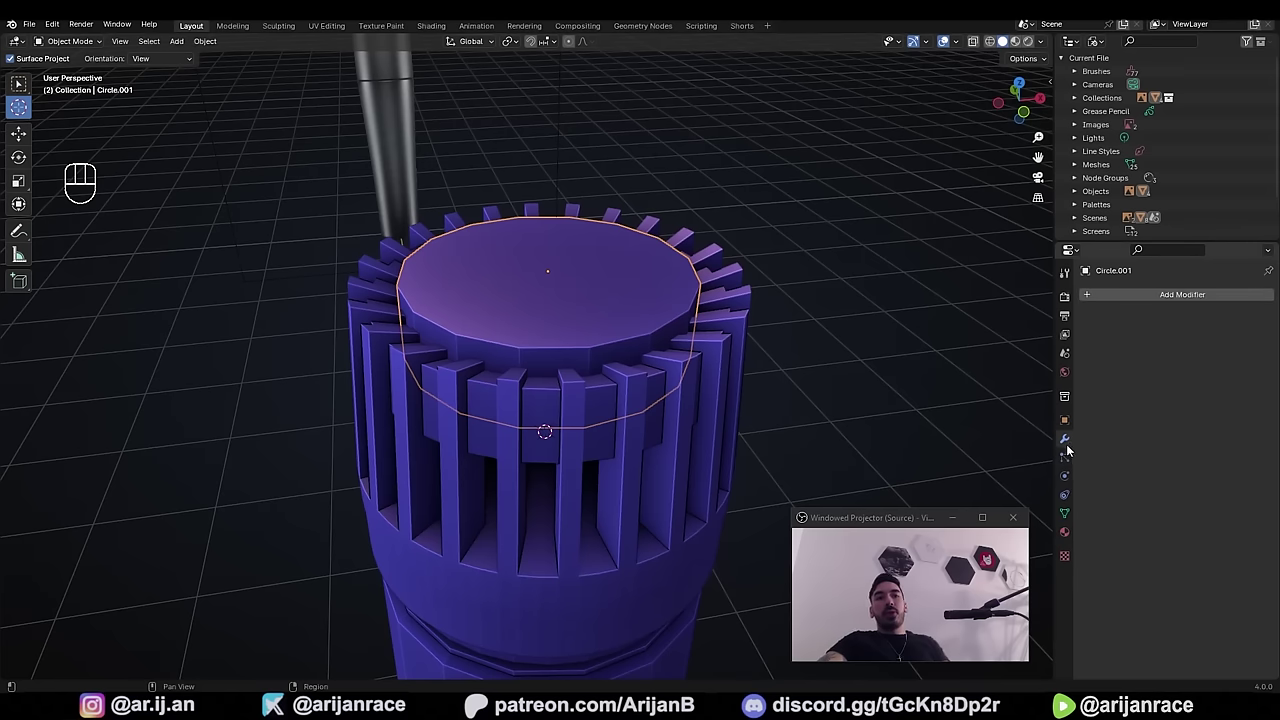
click(1160, 296)
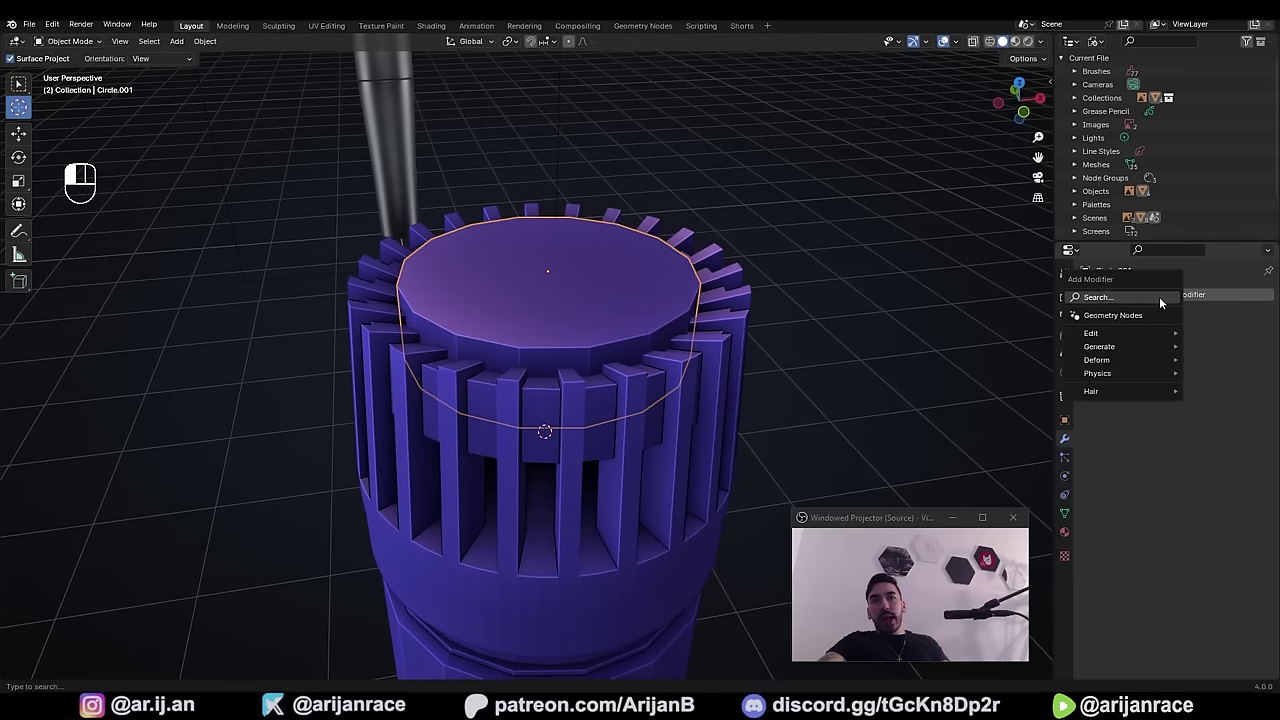
mouse_move(1118, 345)
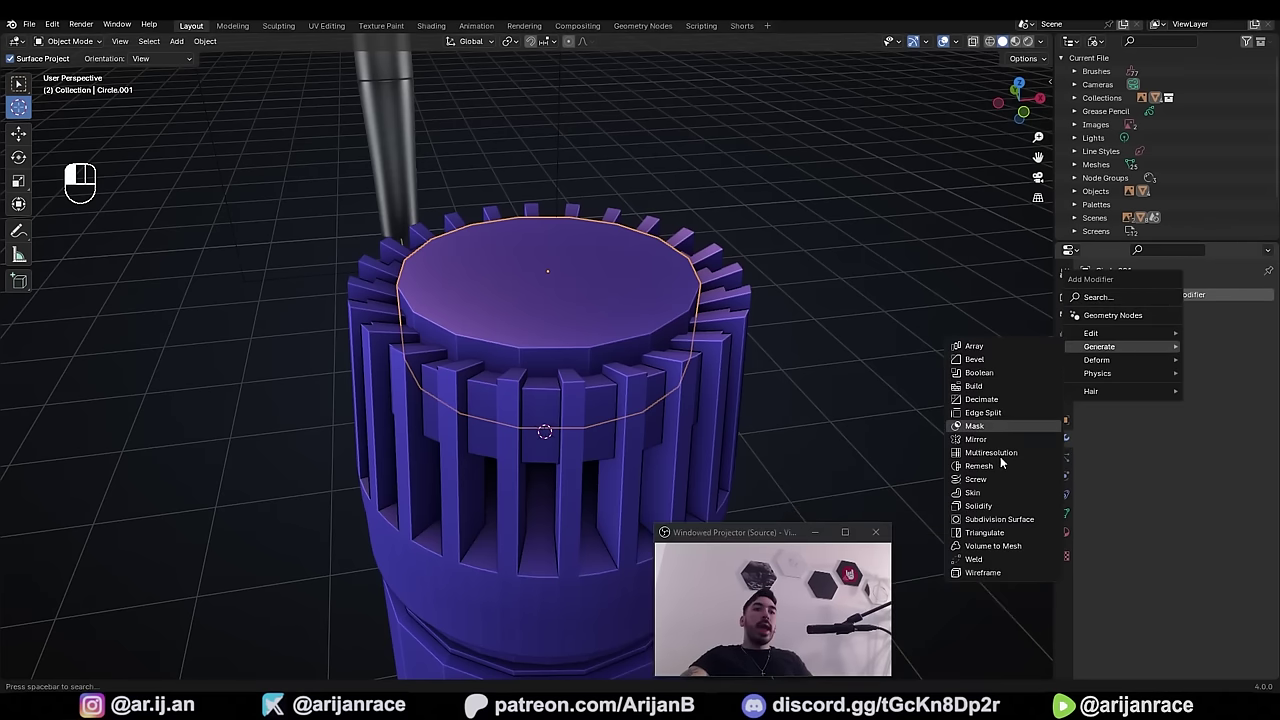
click(995, 519)
middle_drag(746, 408, 576, 284)
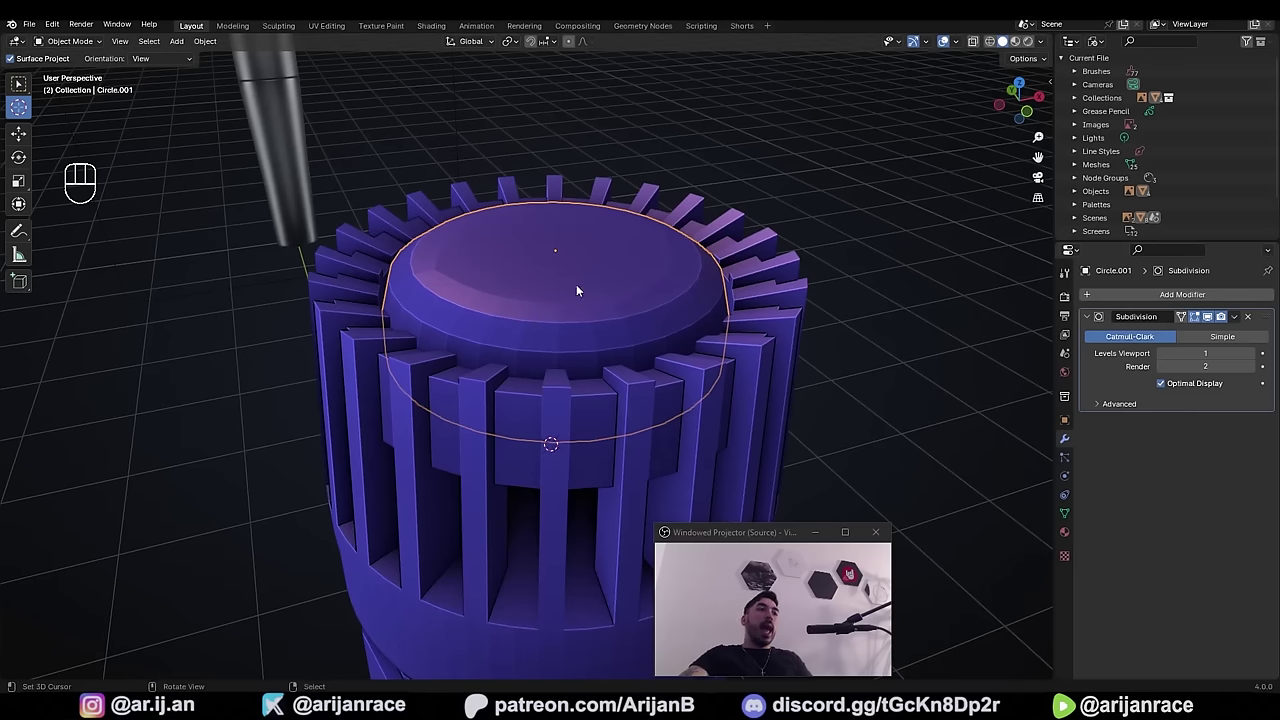
middle_drag(566, 240, 620, 306)
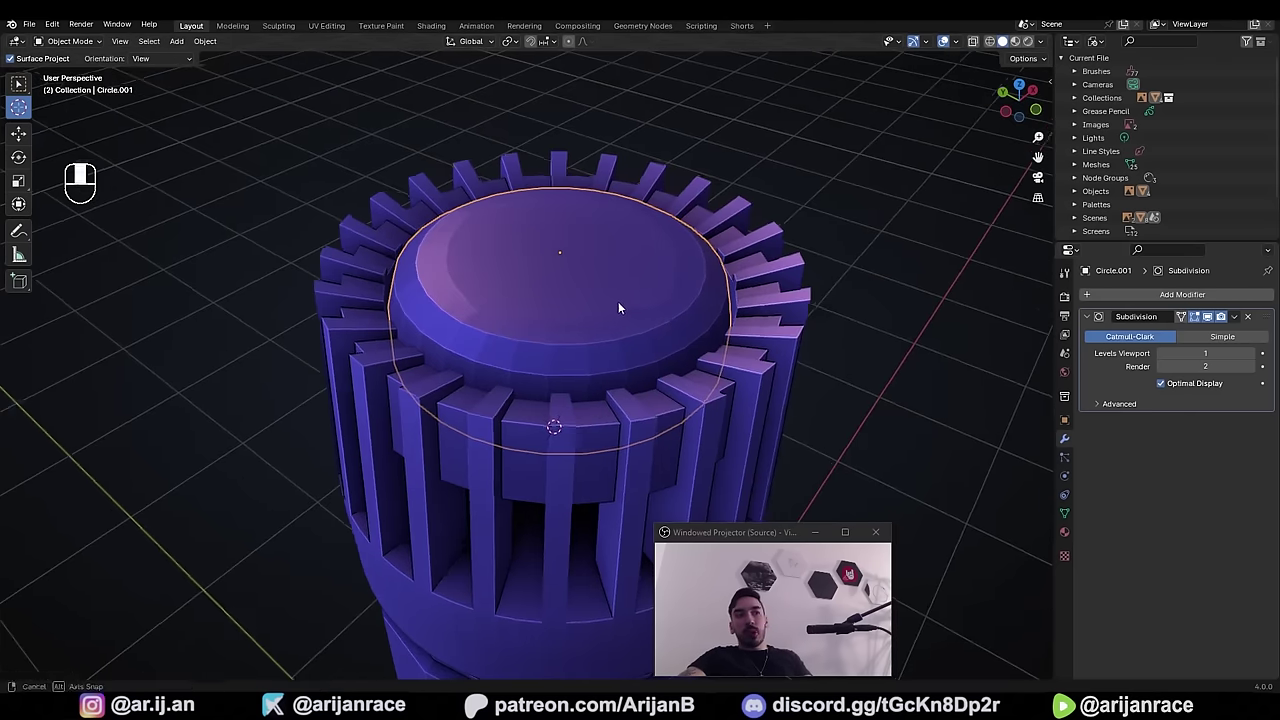
key(Tab)
key(Tab)
middle_drag(436, 324, 653, 300)
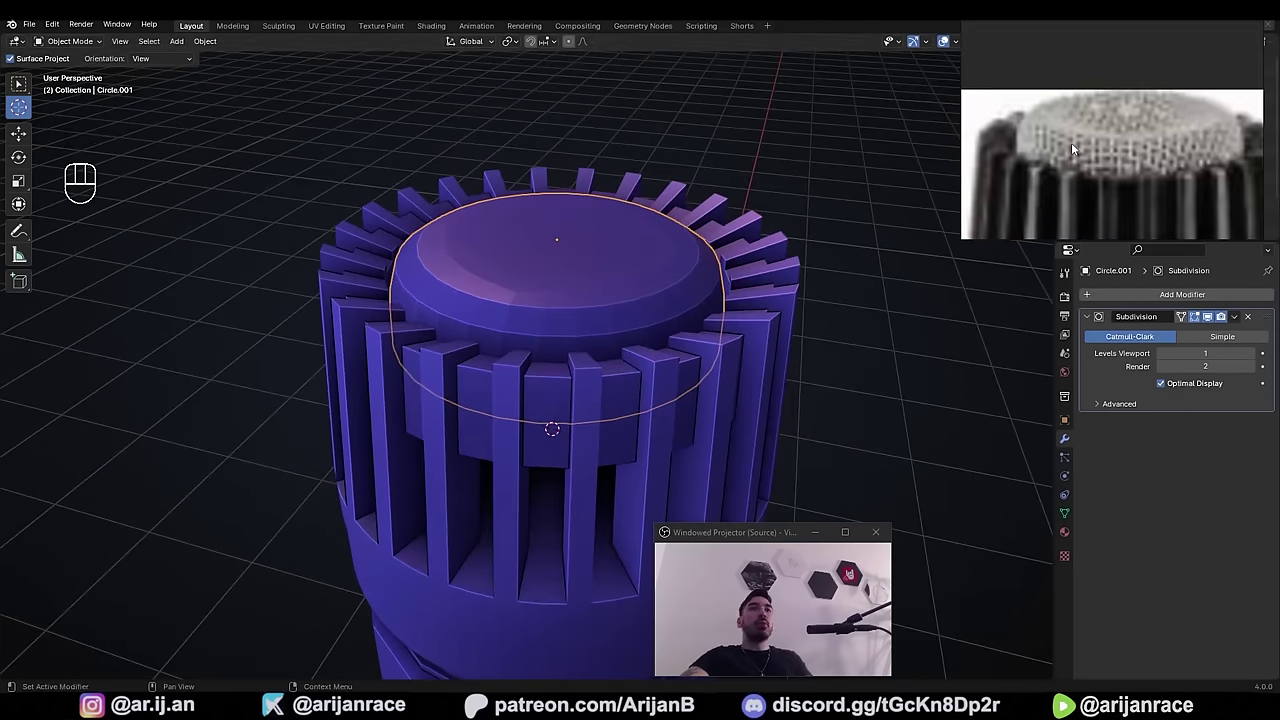
- Select all central faces of the cap's top inside its outer ring, filling the region between two opposite faces
key(a)
key(a)
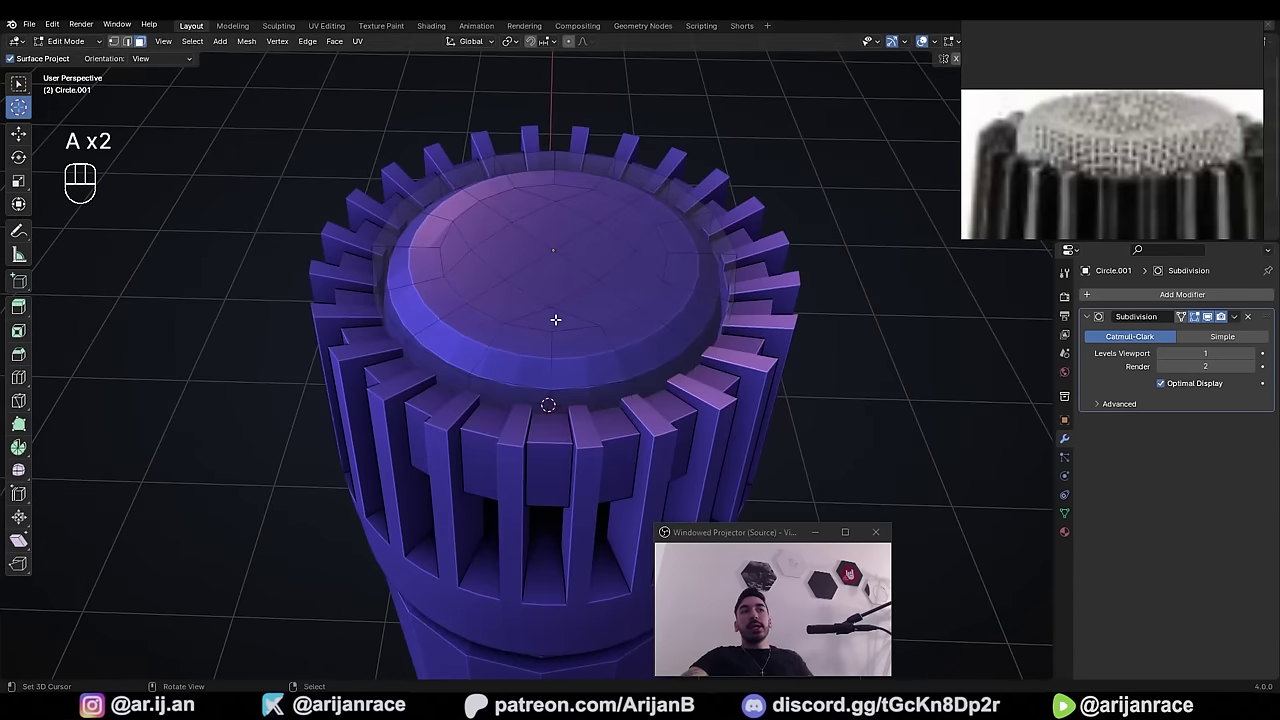
click(555, 319)
scroll(574, 331, up, 2)
key(ctrl)
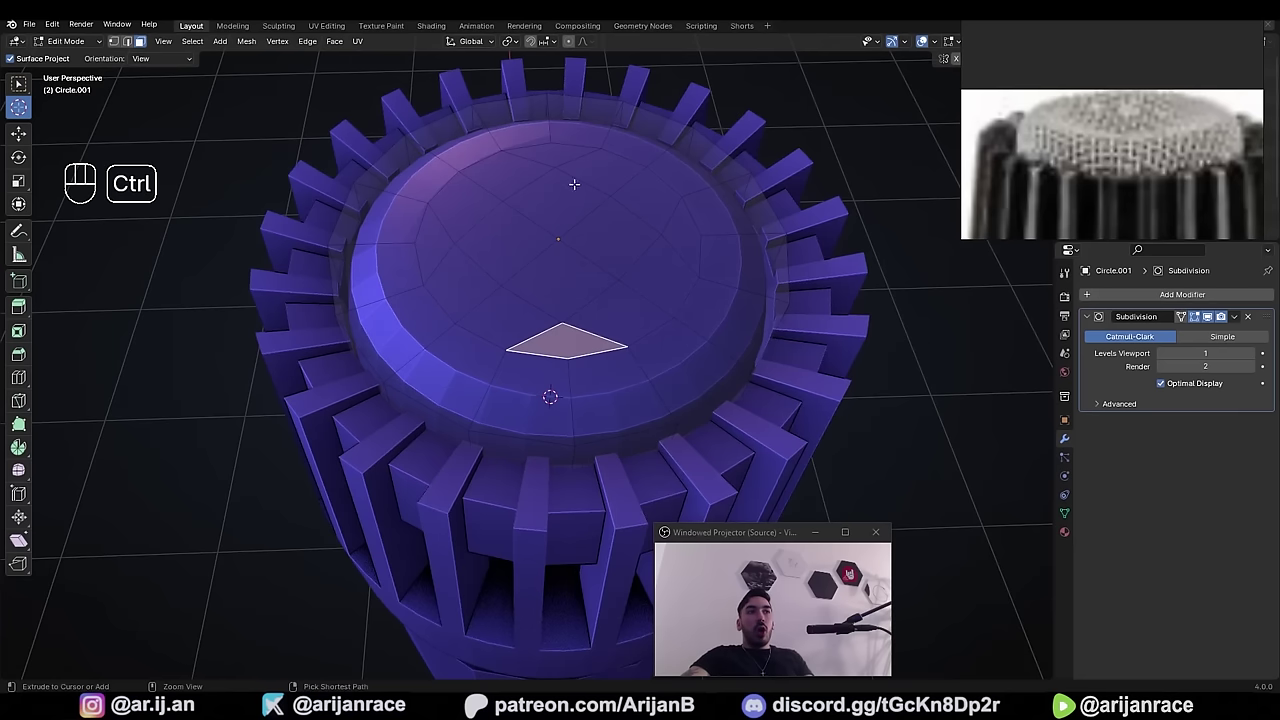
key(shift)
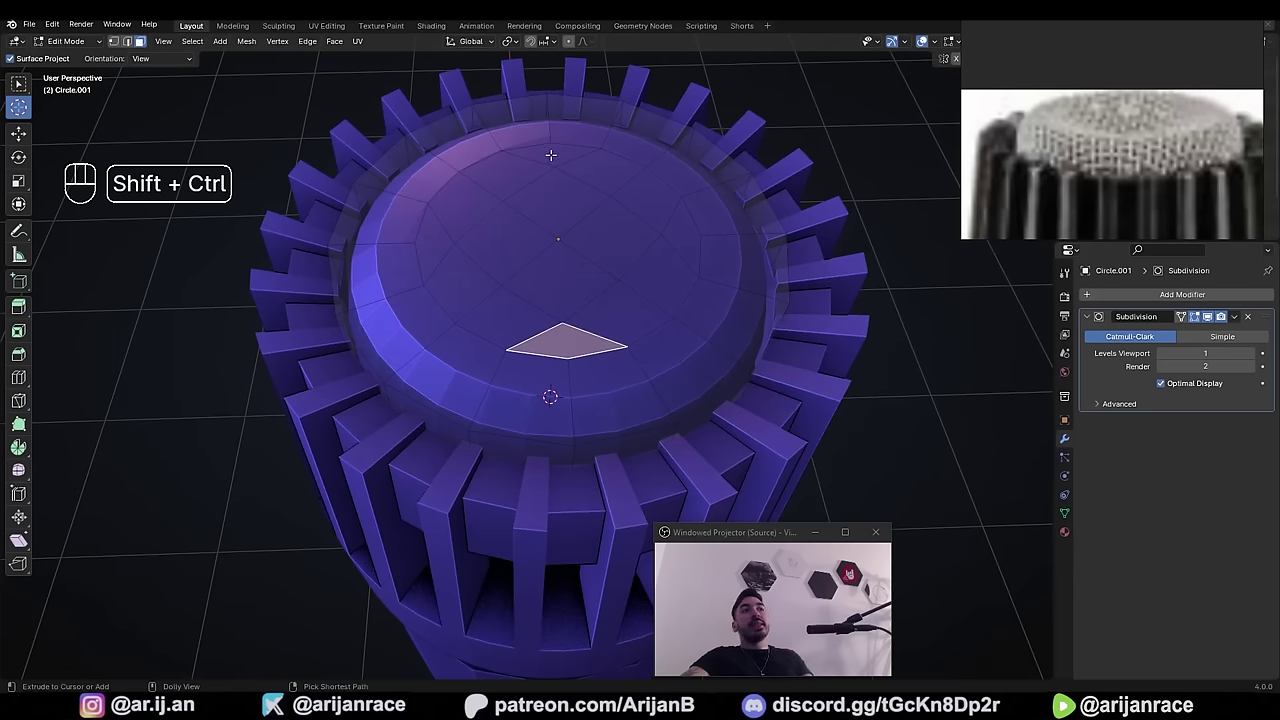
ctrl+shift+click(553, 154)
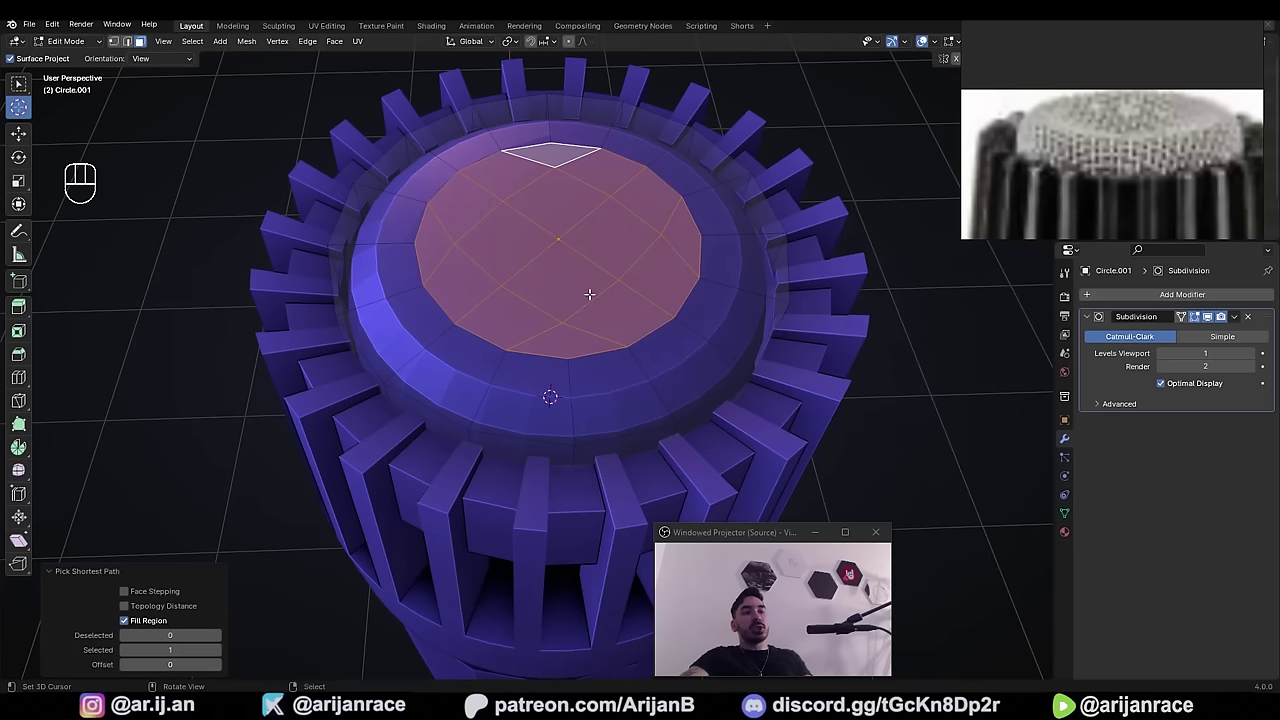
- Scale the central faces to 0.781 and lower them about 0.03 m along Z to form a dished top
middle_drag(663, 314, 655, 326)
key(s)
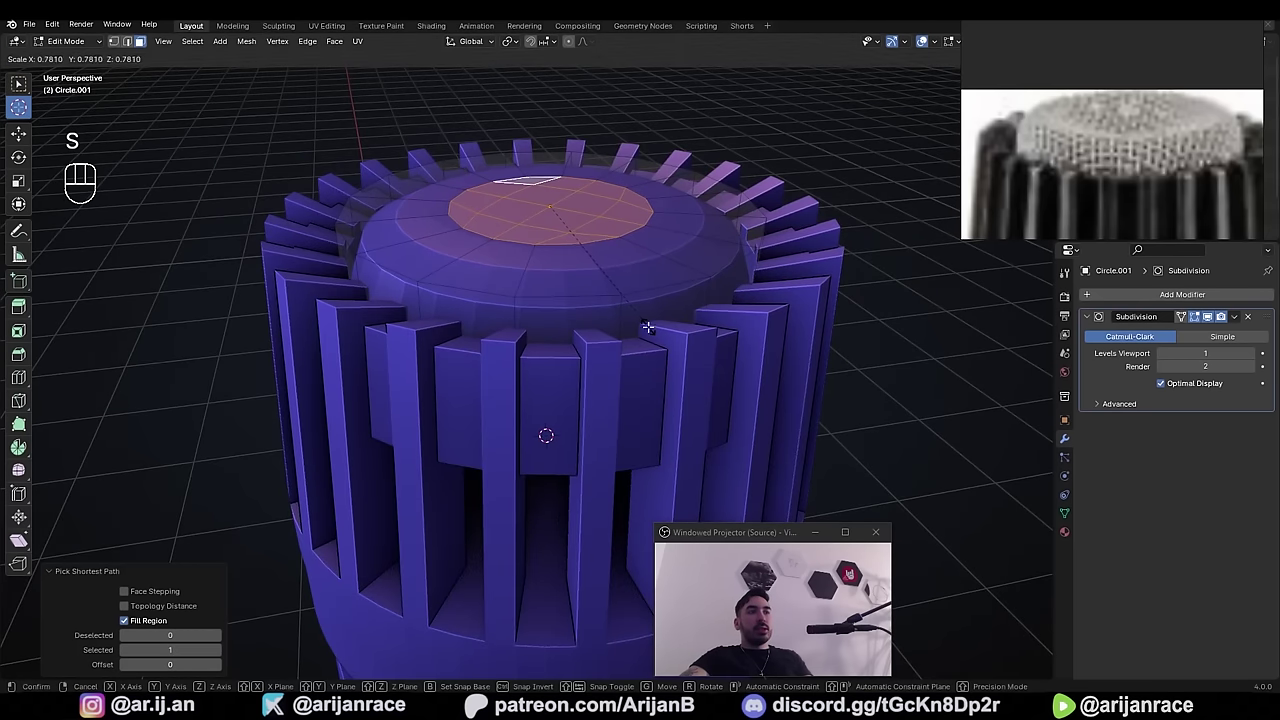
click(648, 327)
key(g)
key(z)
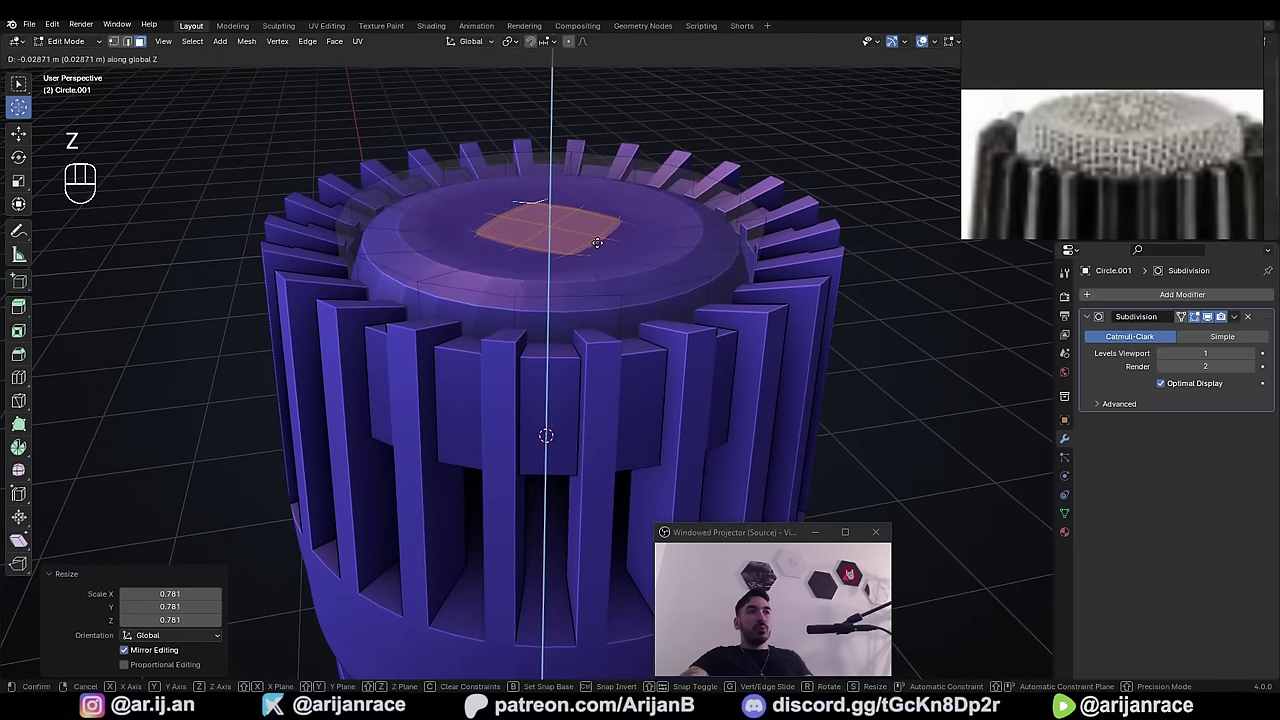
click(597, 248)
key(Tab)
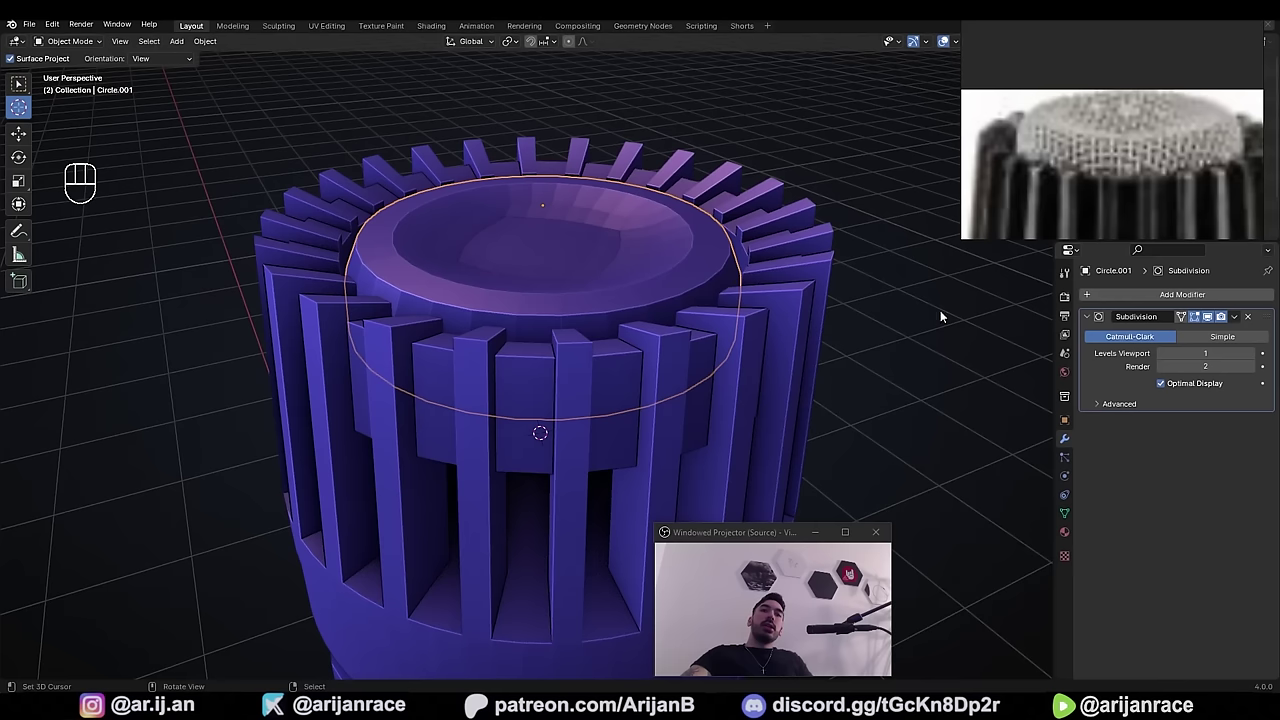
- Set the cap's Subdivision viewport level to 2
click(1251, 353)
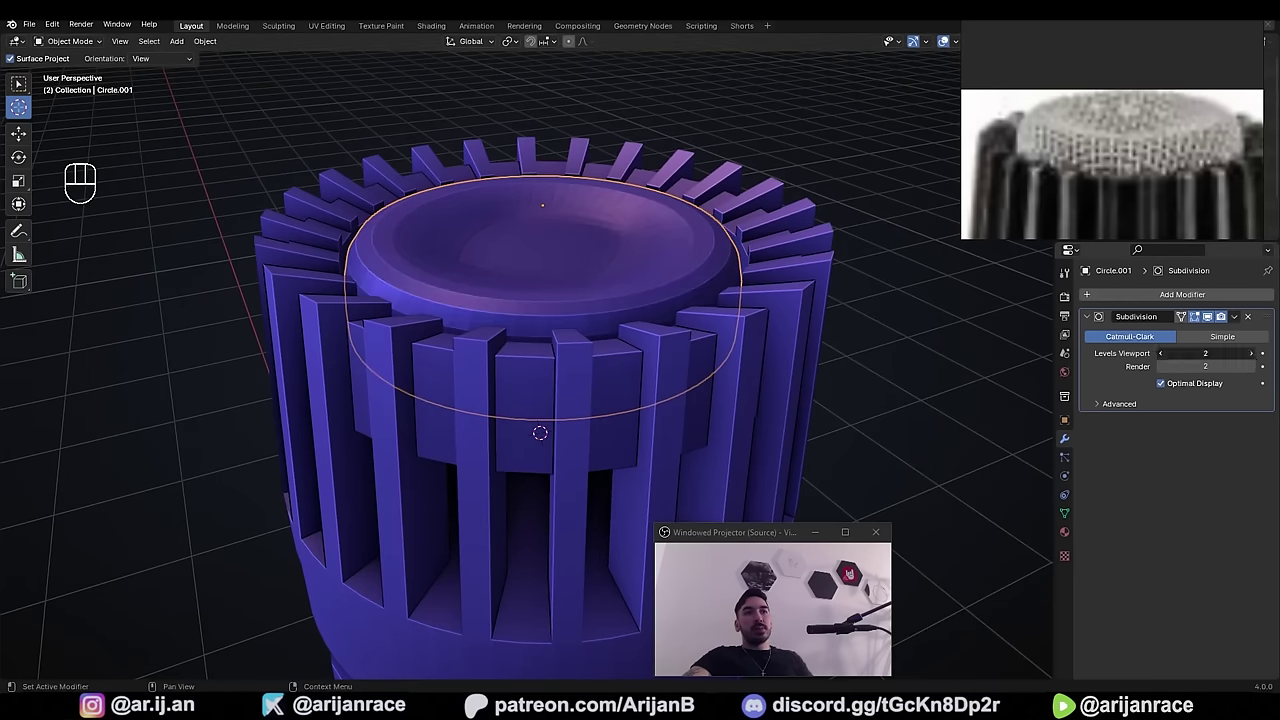
click(1251, 353)
click(1161, 353)
- Add an edge loop between the cap's outer rim and the centre of the dish
key(Tab)
middle_drag(464, 241, 420, 206)
key(ctrl+r)
click(420, 205)
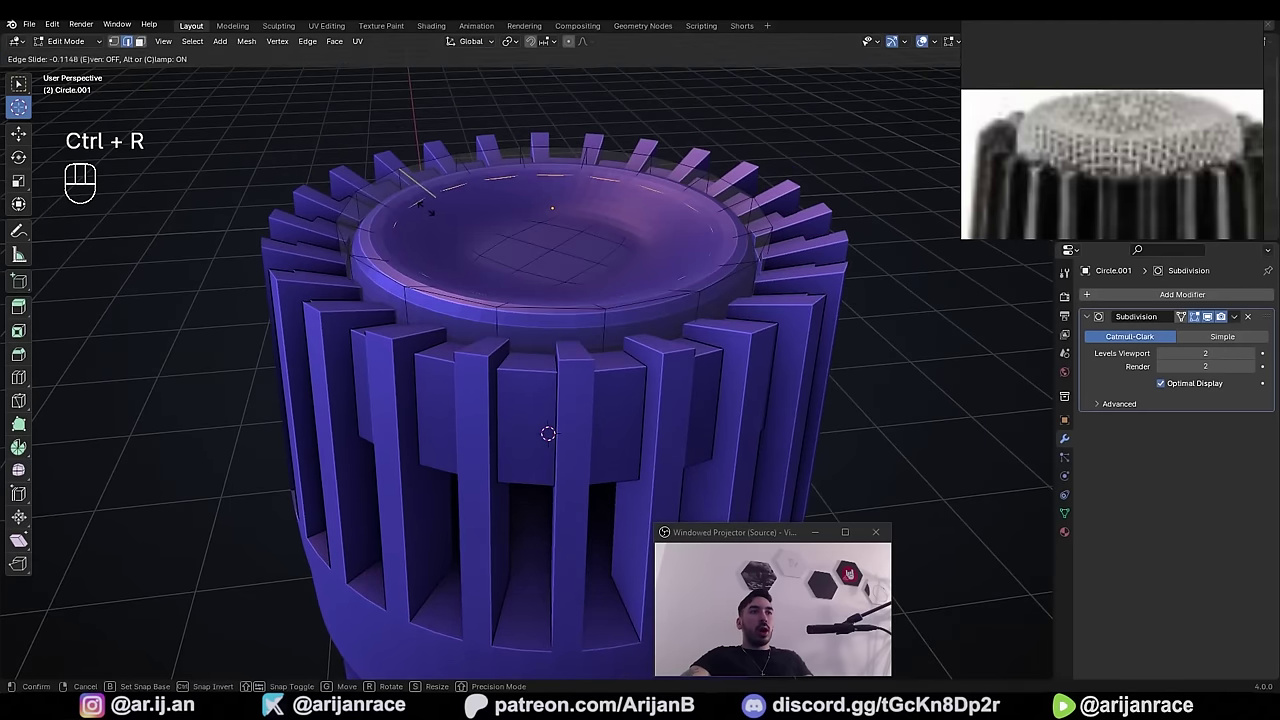
click(420, 205)
- Select the dish's central faces in wireframe view and raise them along Z to make the dish shallower
key(z)
key(3)
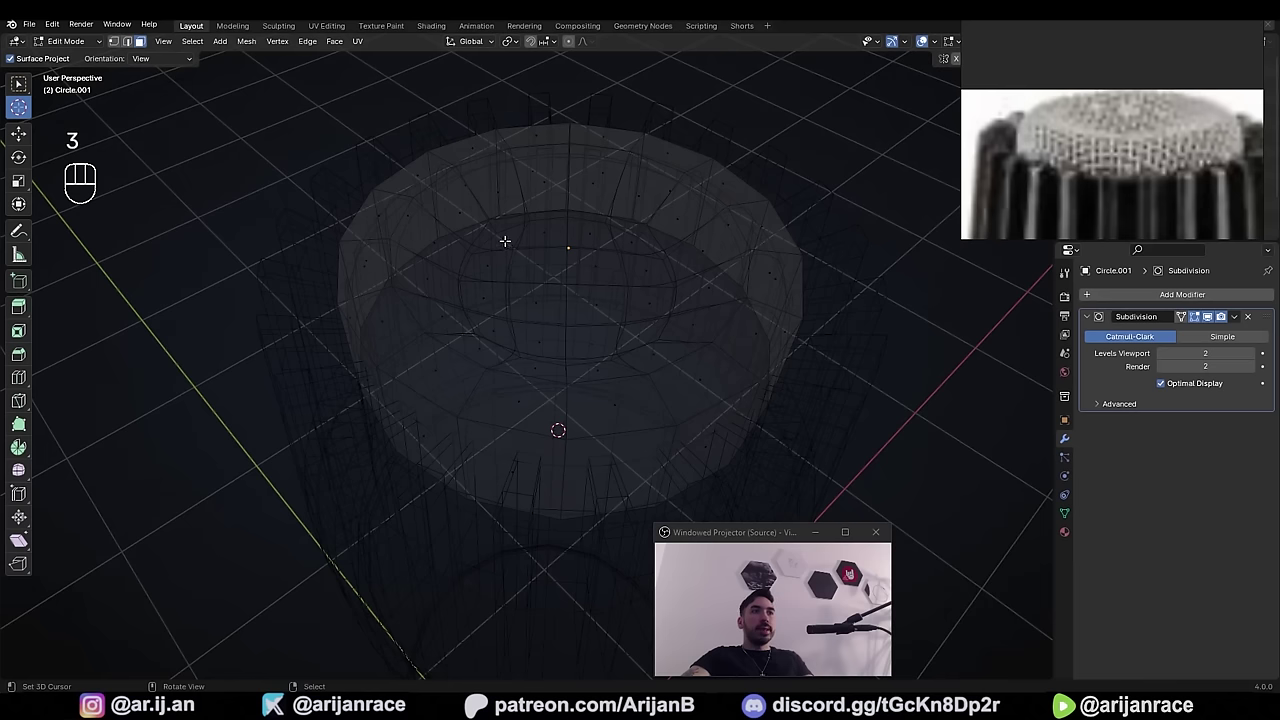
click(505, 241)
ctrl+shift+click(635, 331)
key(z)
key(g)
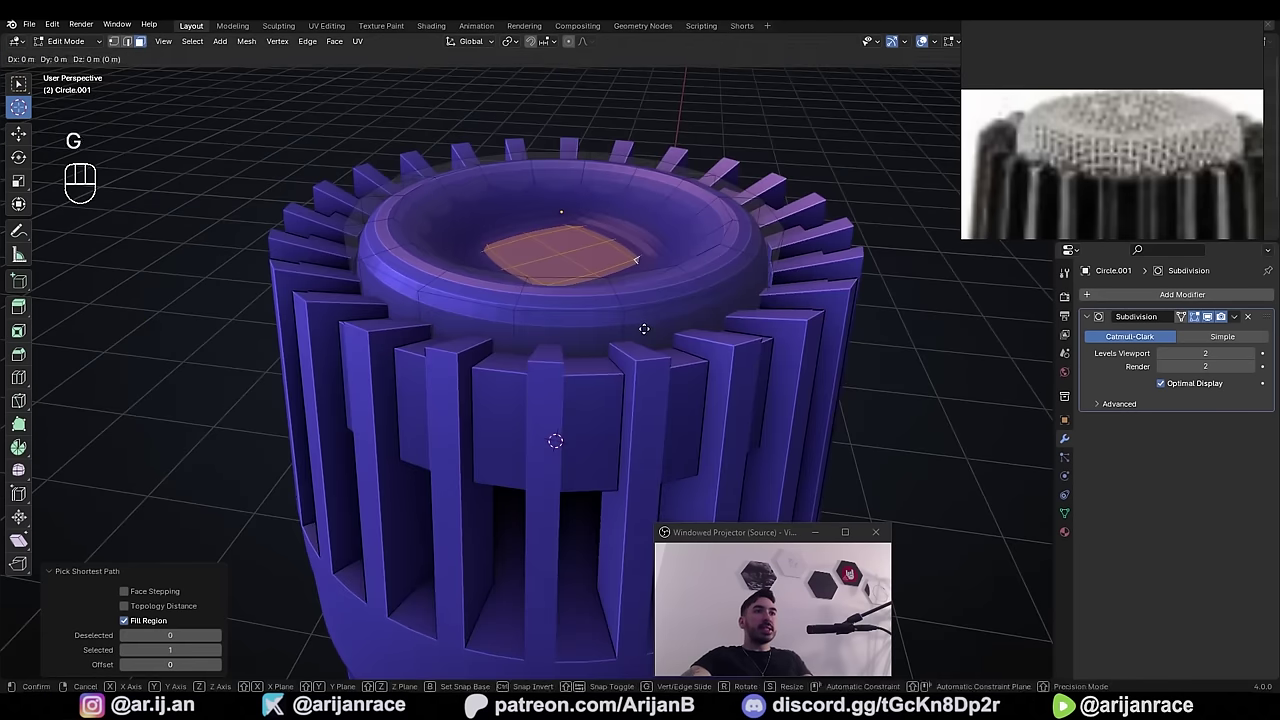
key(z)
click(525, 232)
key(Tab)
scroll(606, 258, down, 3)
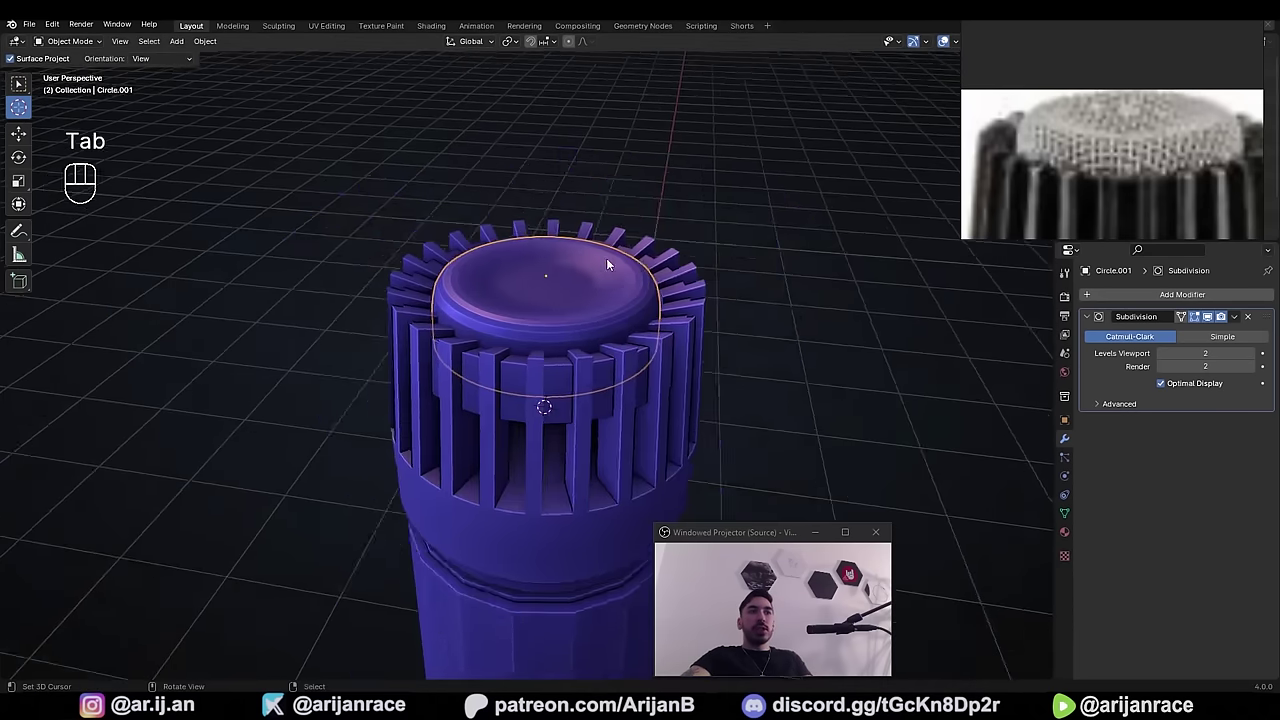
- Add the edge loop just inside the rim to the selected rim loop and move the loops slightly along Z
scroll(606, 258, up, 2)
middle_drag(606, 258, 598, 326)
key(Tab)
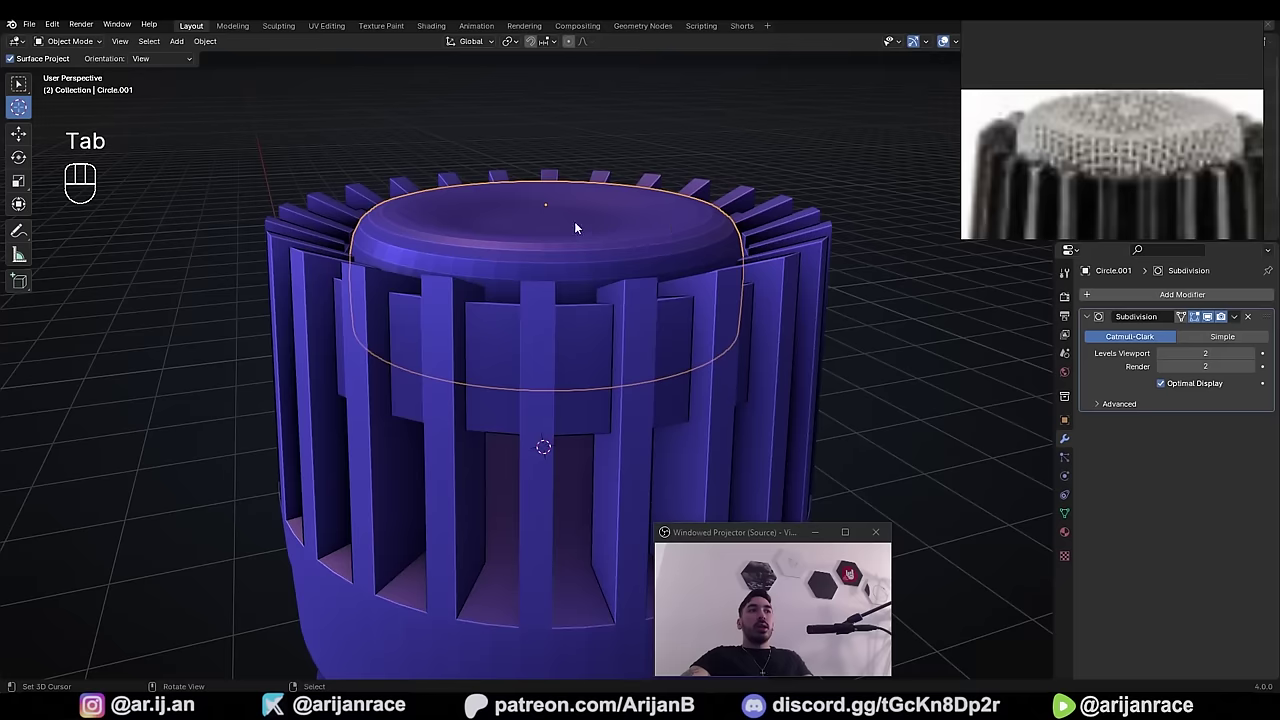
middle_drag(574, 226, 505, 230)
key(Tab)
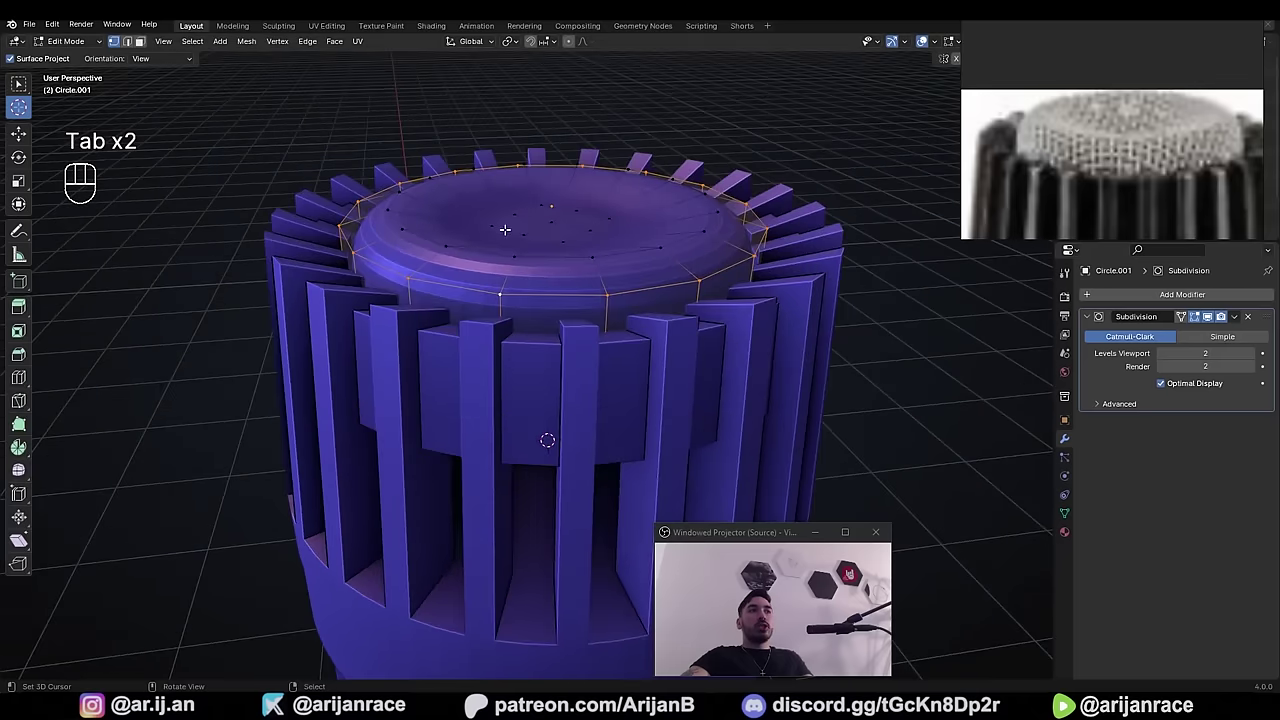
alt+shift+right_click(392, 218)
key(g)
key(z)
click(440, 225)
key(Tab)
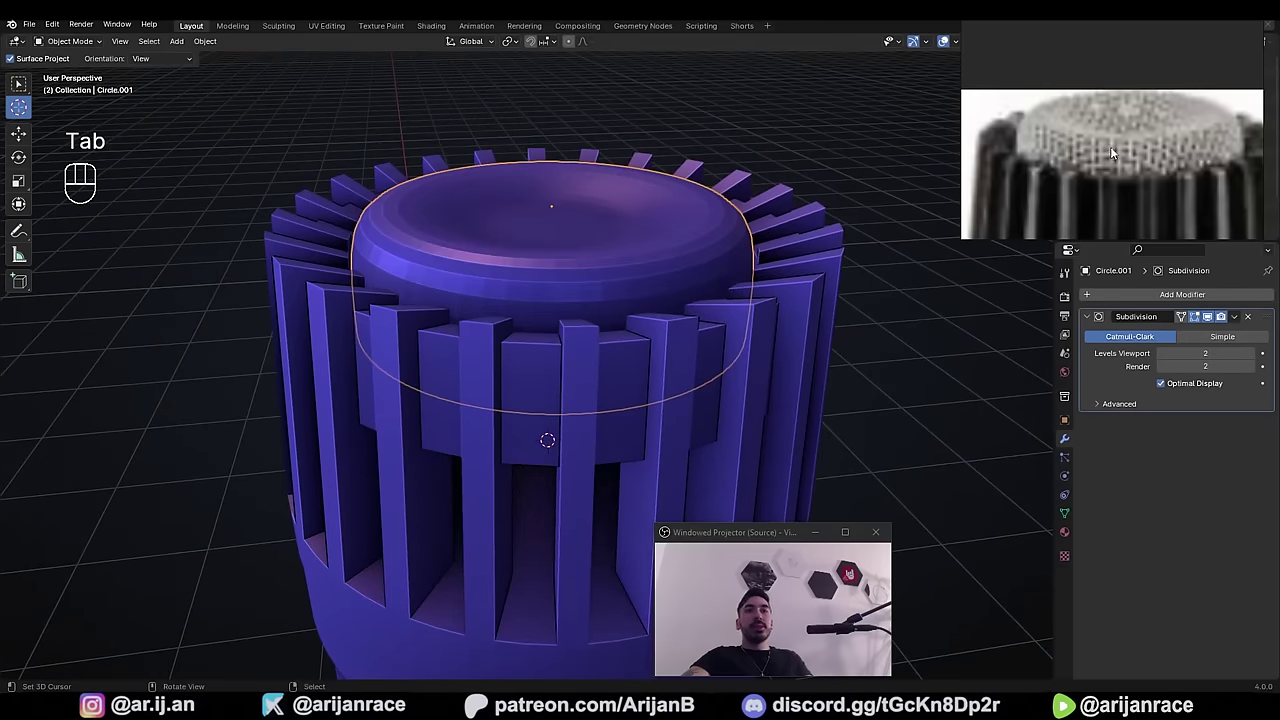
- Select the dish's central faces in wireframe view and delete them, leaving a hole in the middle of the cap
scroll(982, 175, down, 1)
middle_drag(835, 265, 674, 388)
key(Tab)
key(shift+z)
scroll(590, 310, up, 2)
key(a)
key(3)
right_click(517, 238)
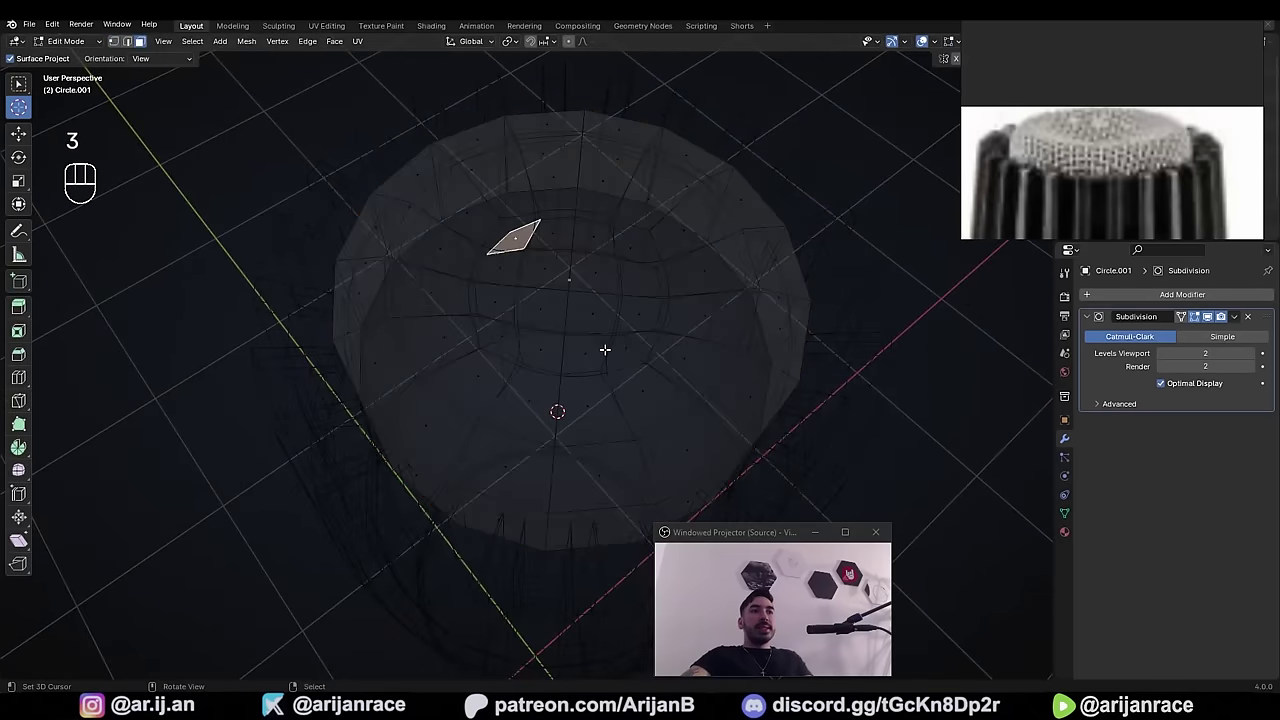
ctrl+shift+click(604, 349)
key(x)
click(474, 312)
- Fill the hole in the cap's centre with a single face
key(1)
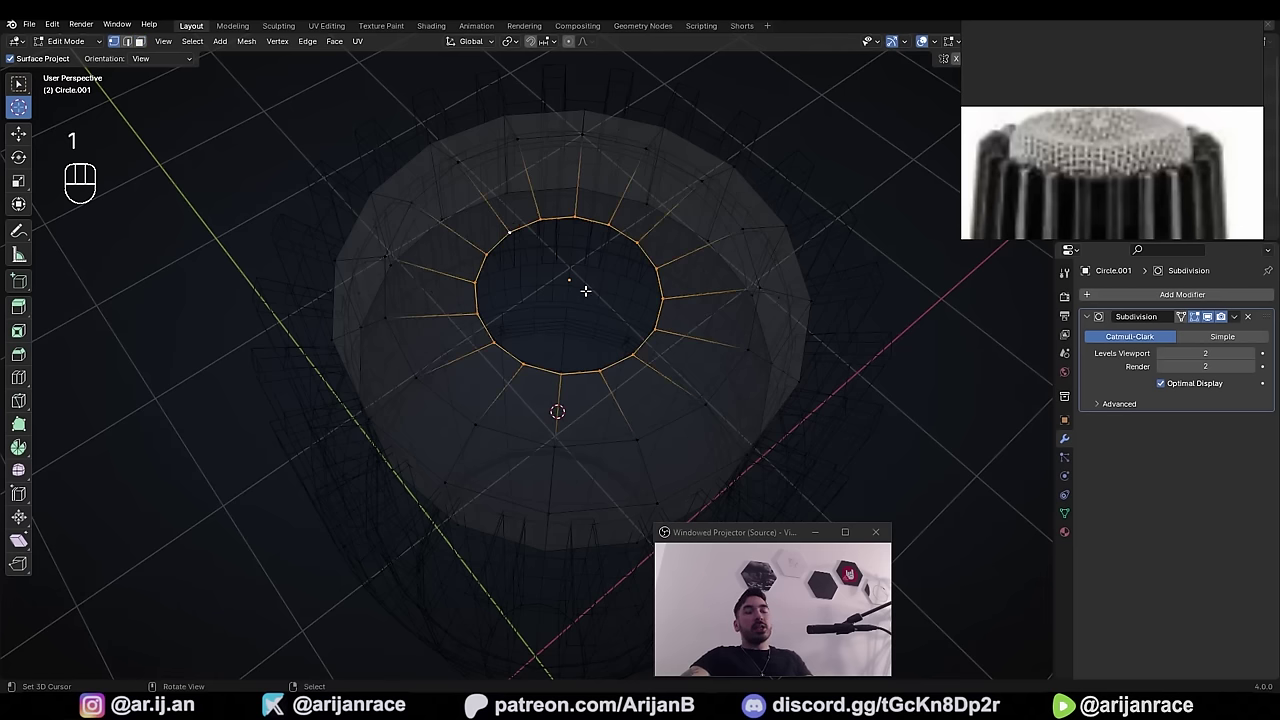
middle_drag(573, 265, 591, 234)
mouse_move(530, 326)
middle_down()
mouse_move(571, 334)
mouse_move(558, 265)
middle_up()
key(f)
key(z)
scroll(557, 264, up, 3)
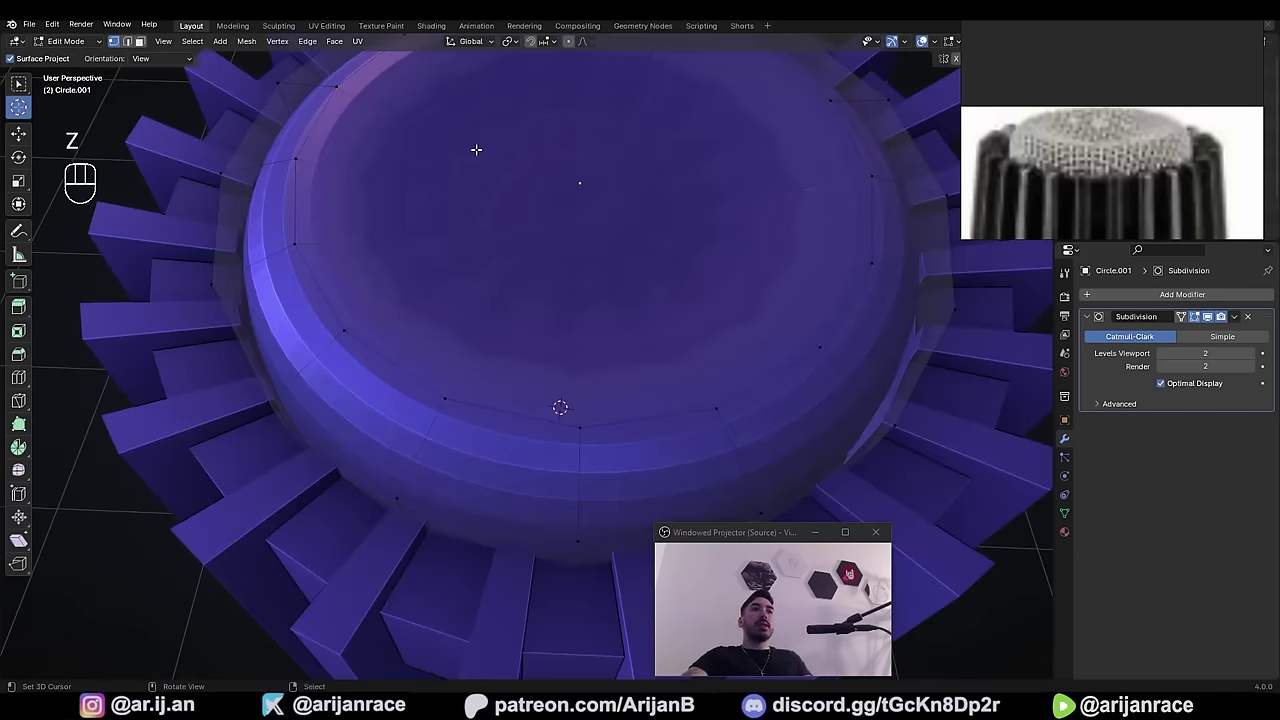
scroll(619, 272, down, 4)
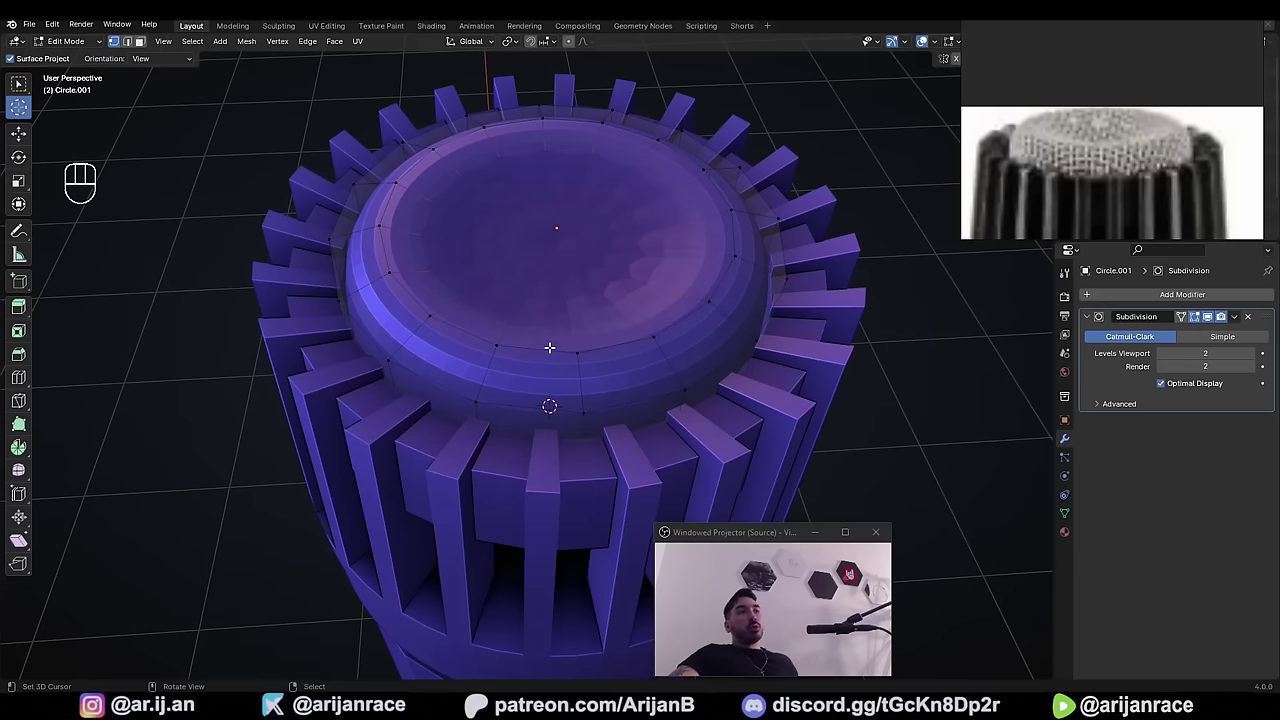
- Delete the single face that closes the cap's central hole
key(z)
key(x)
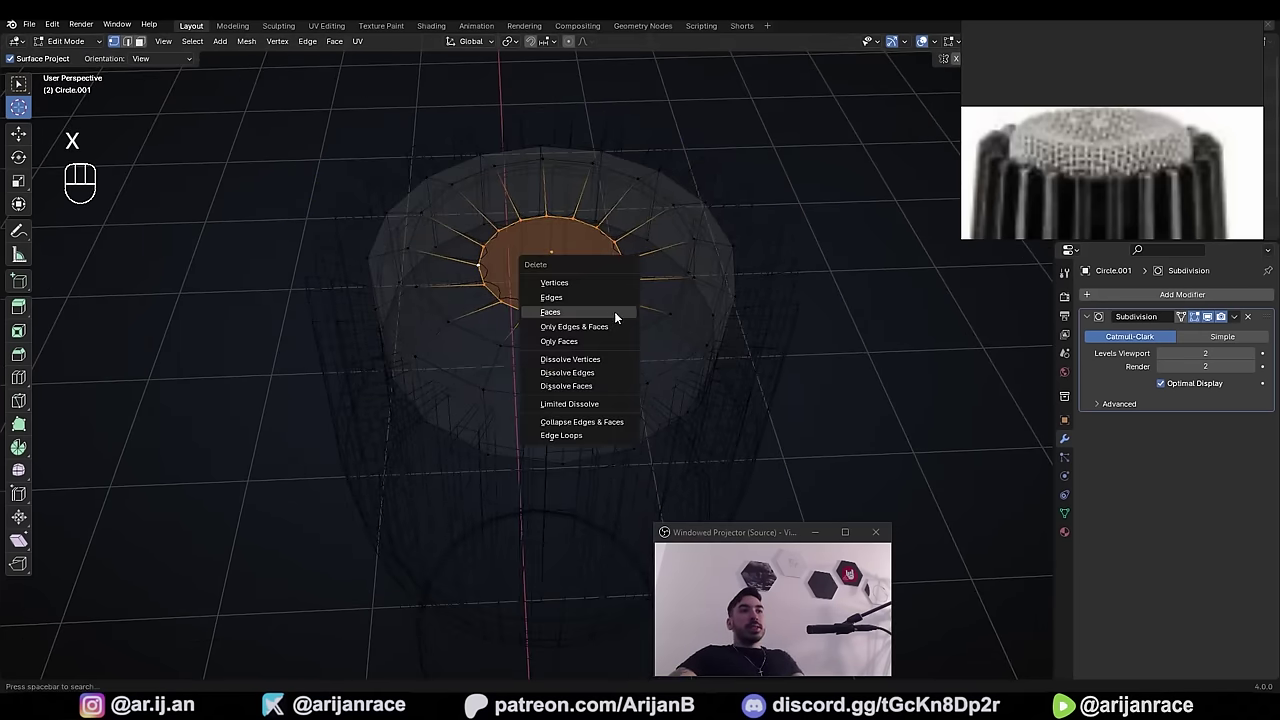
click(581, 314)
- Close the cap's central hole with Grid Fill along its boundary edge loop
key(1)
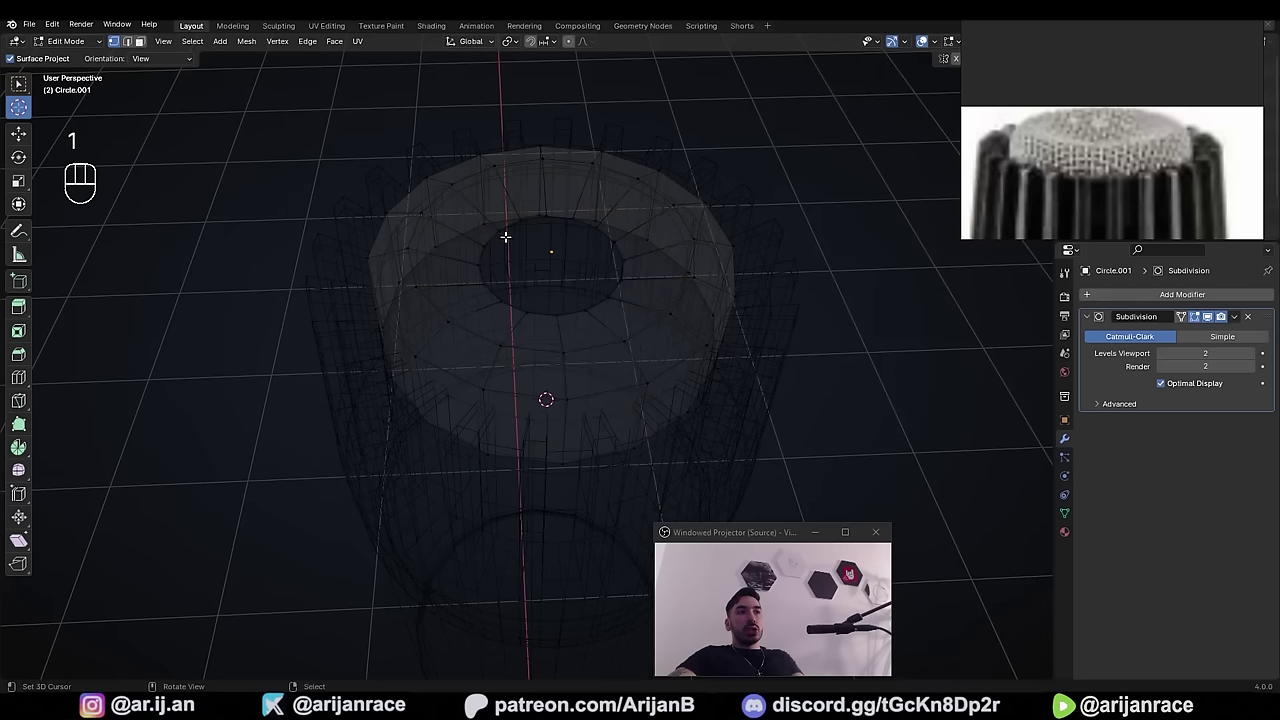
click(332, 41)
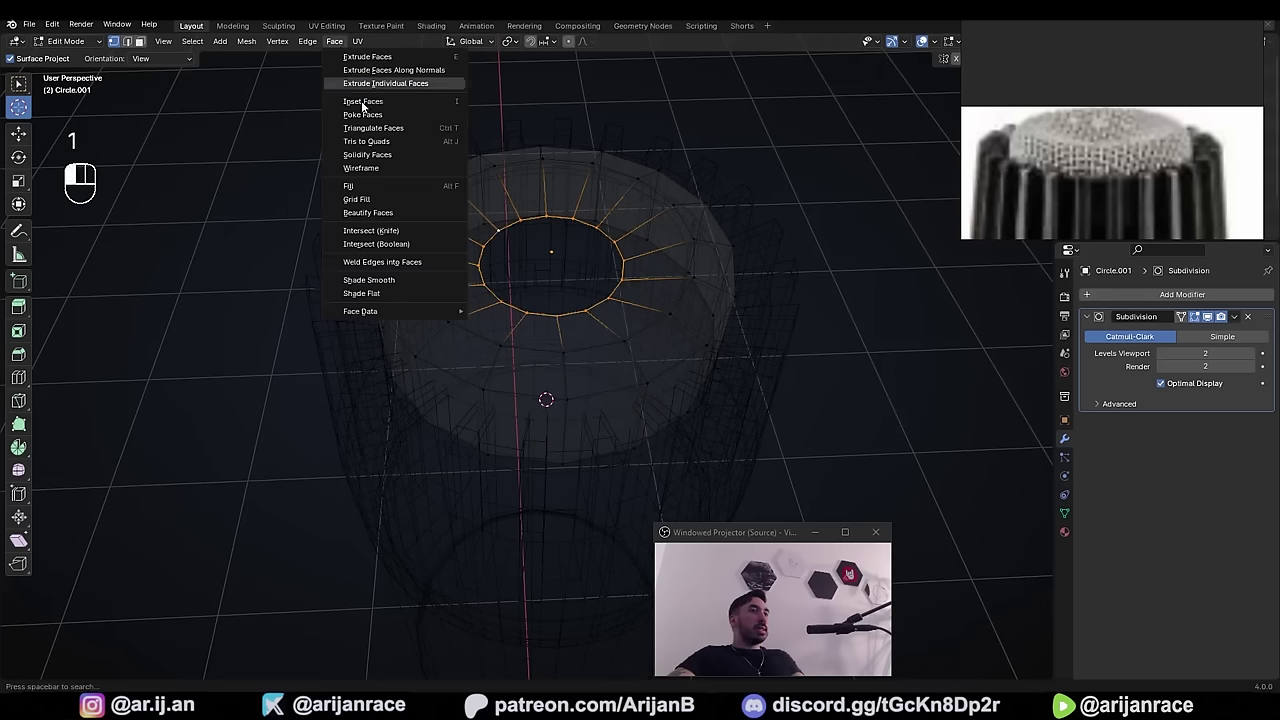
click(386, 198)
mouse_move(441, 223)
middle_down()
mouse_move(583, 349)
mouse_move(597, 249)
mouse_move(420, 150)
middle_up()
key(z)
key(Tab)
- Apply Shade Smooth to the cap
click(205, 41)
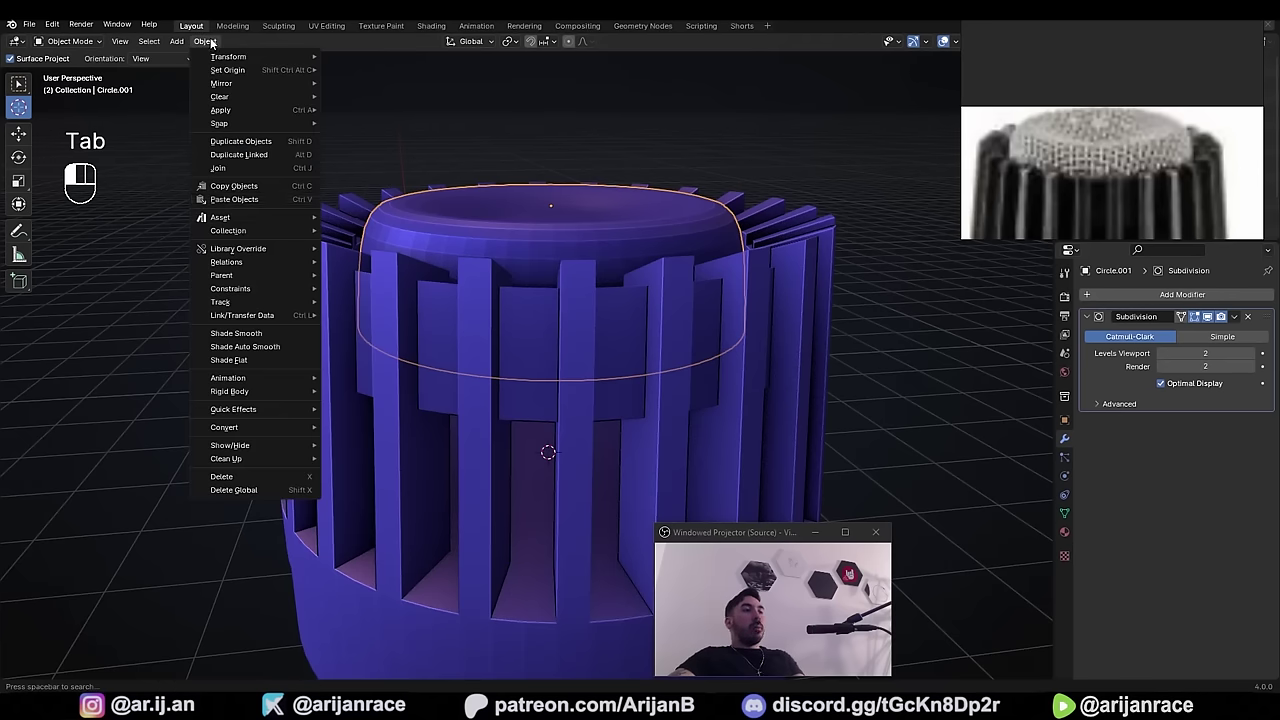
click(268, 332)
right_click(268, 331)
scroll(420, 325, down, 4)
middle_drag(490, 322, 629, 303)
right_click(560, 320)
- Select the cap's upper vertices in front view and raise them about 0.028 m along Z to match the reference
key(Tab)
middle_drag(552, 323, 683, 306)
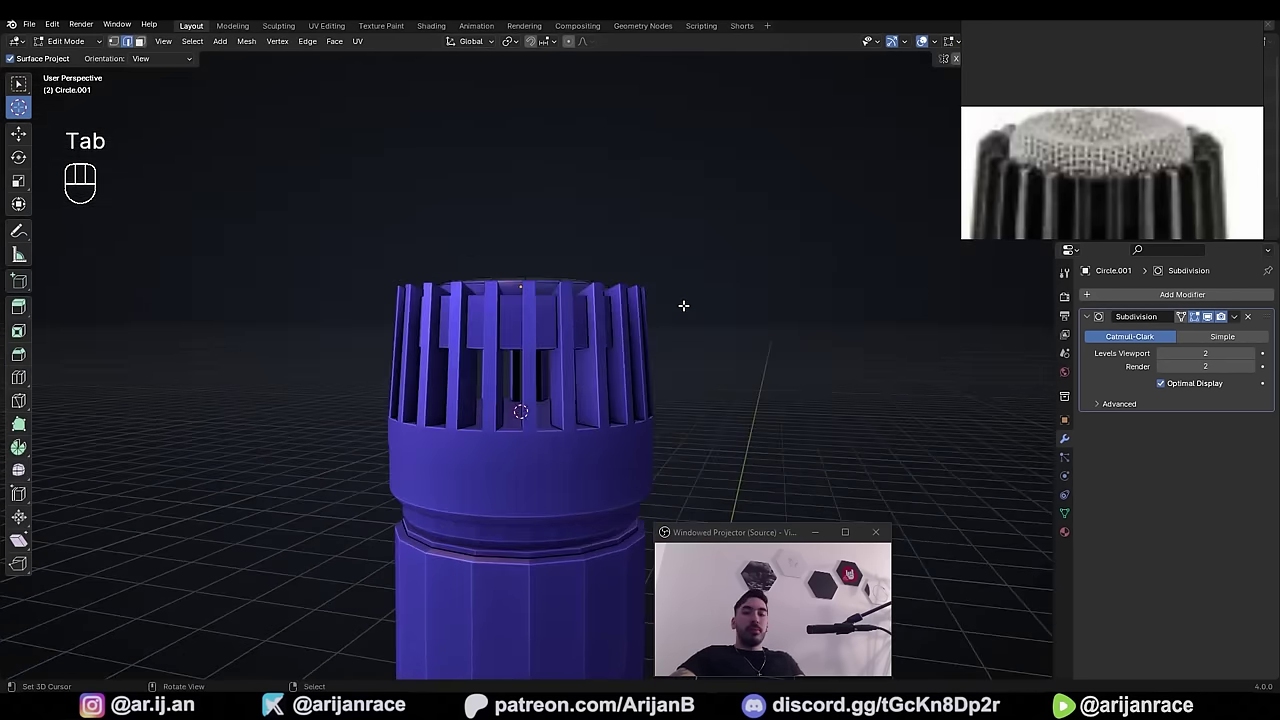
key(KP_1)
key(z)
scroll(683, 305, up, 2)
key(a)
key(a)
key(b)
drag(343, 217, 610, 290)
key(z)
middle_drag(610, 290, 614, 320)
key(KP_1)
key(g)
key(z)
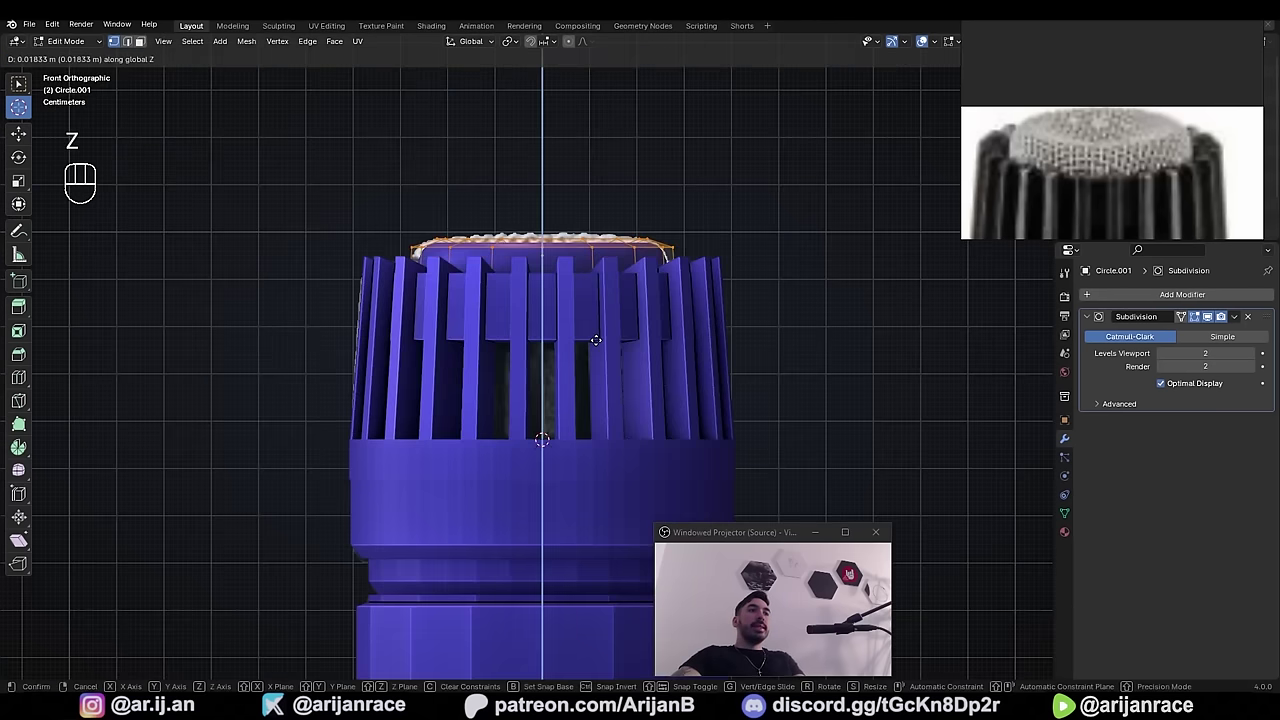
click(595, 333)
scroll(519, 214, up, 2)
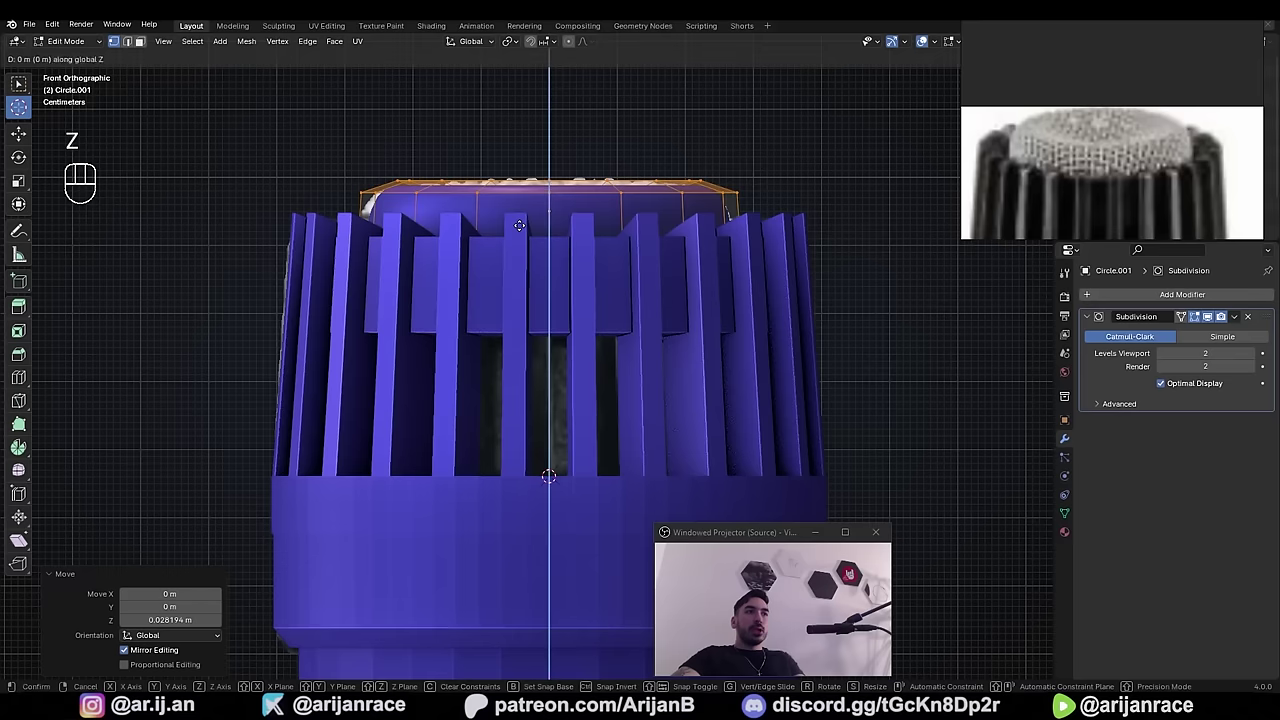
- Check the raised cap against the reference and save the file Sm57.blend
key(z)
key(Tab)
key(Tab)
key(z)
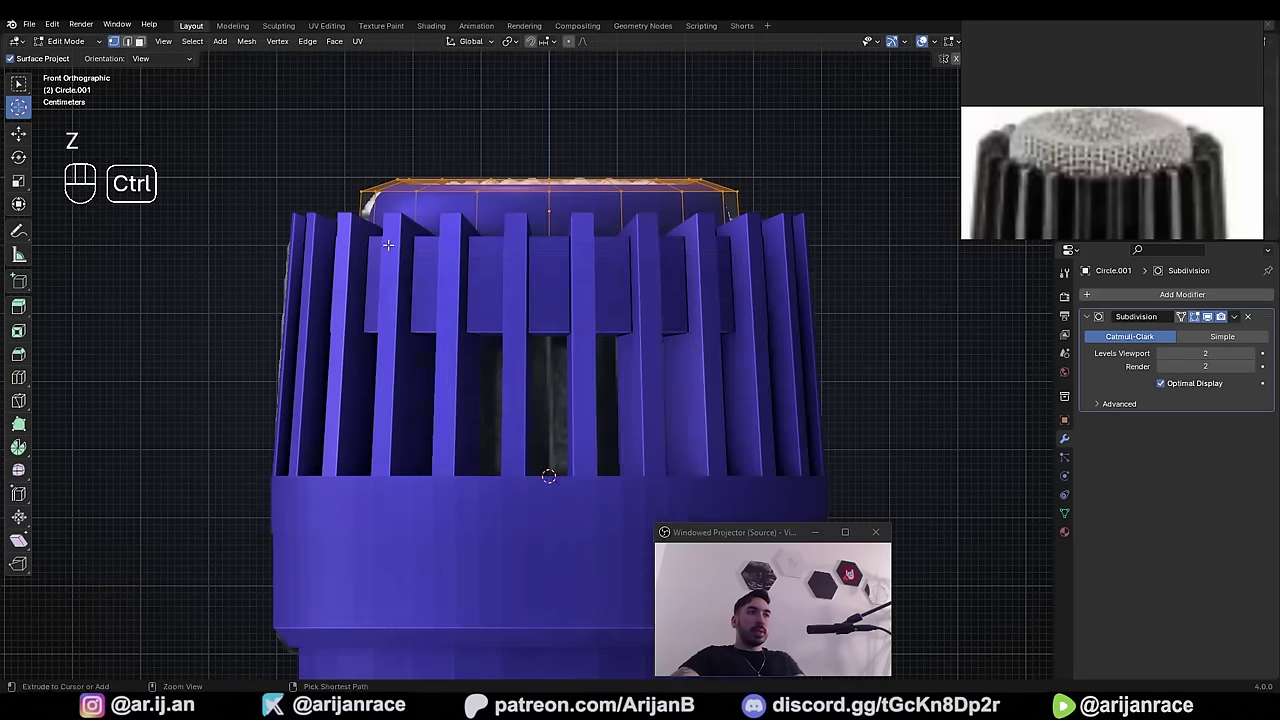
key(ctrl+s)
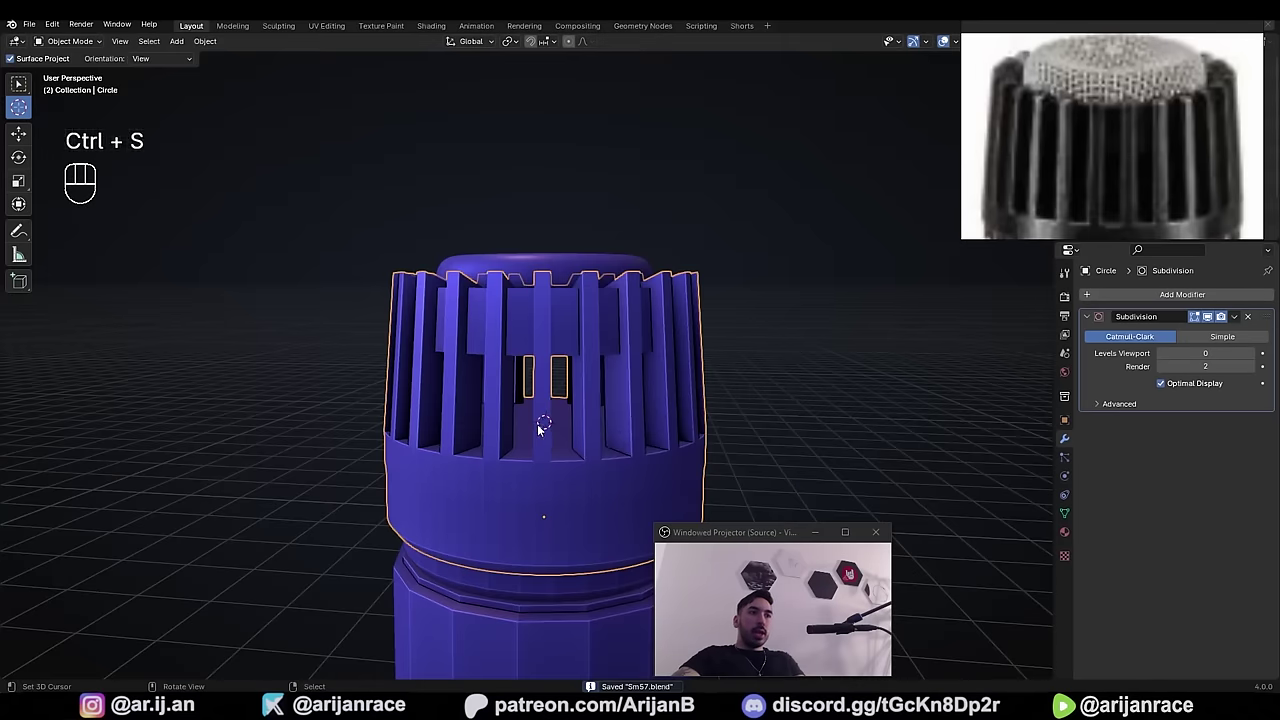
key(Tab)
key(z)
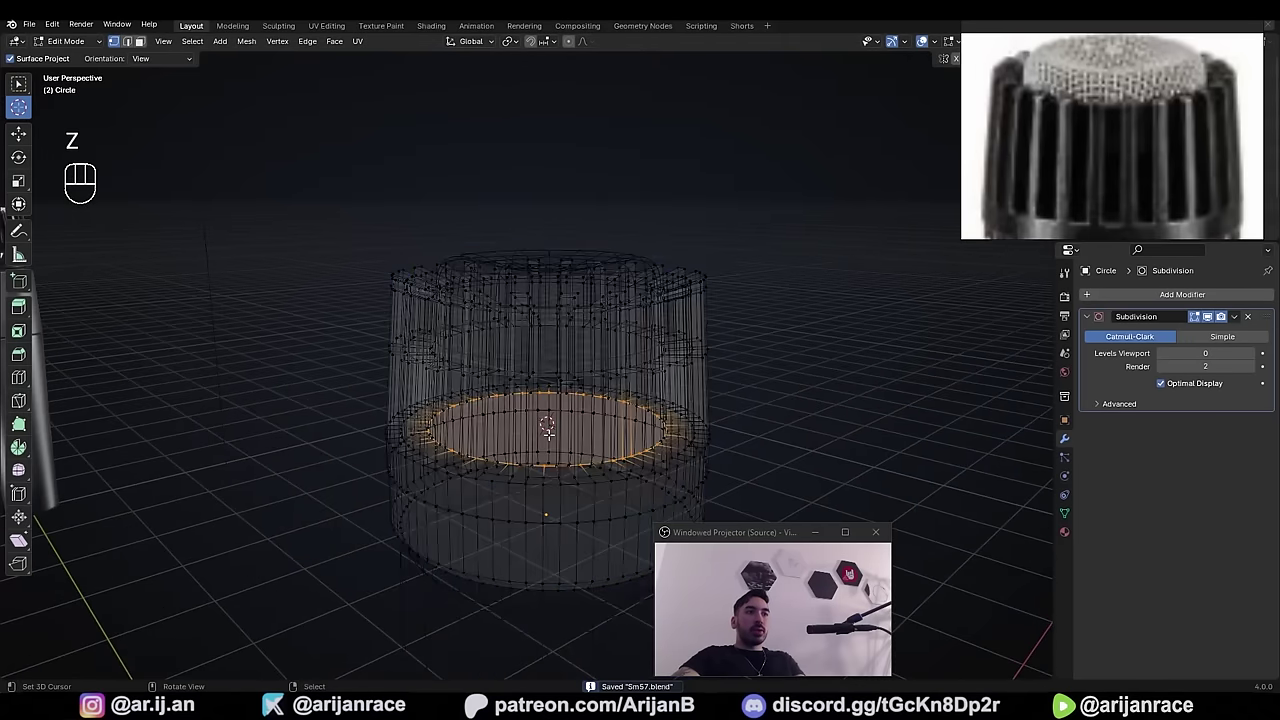
key(3)
key(z)
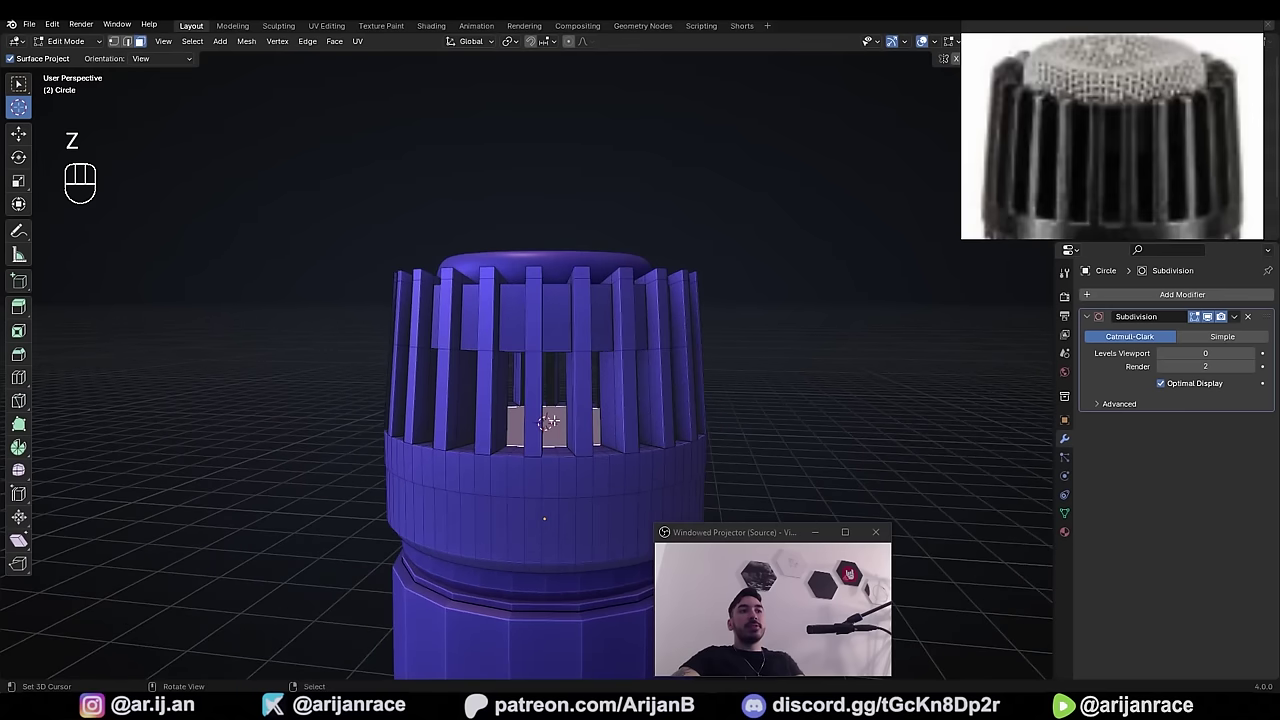
key(Tab)
- Add a cylinder mesh at the grille's centre and open it for face editing in wireframe view
key(shift+a)
mouse_move(600, 387)
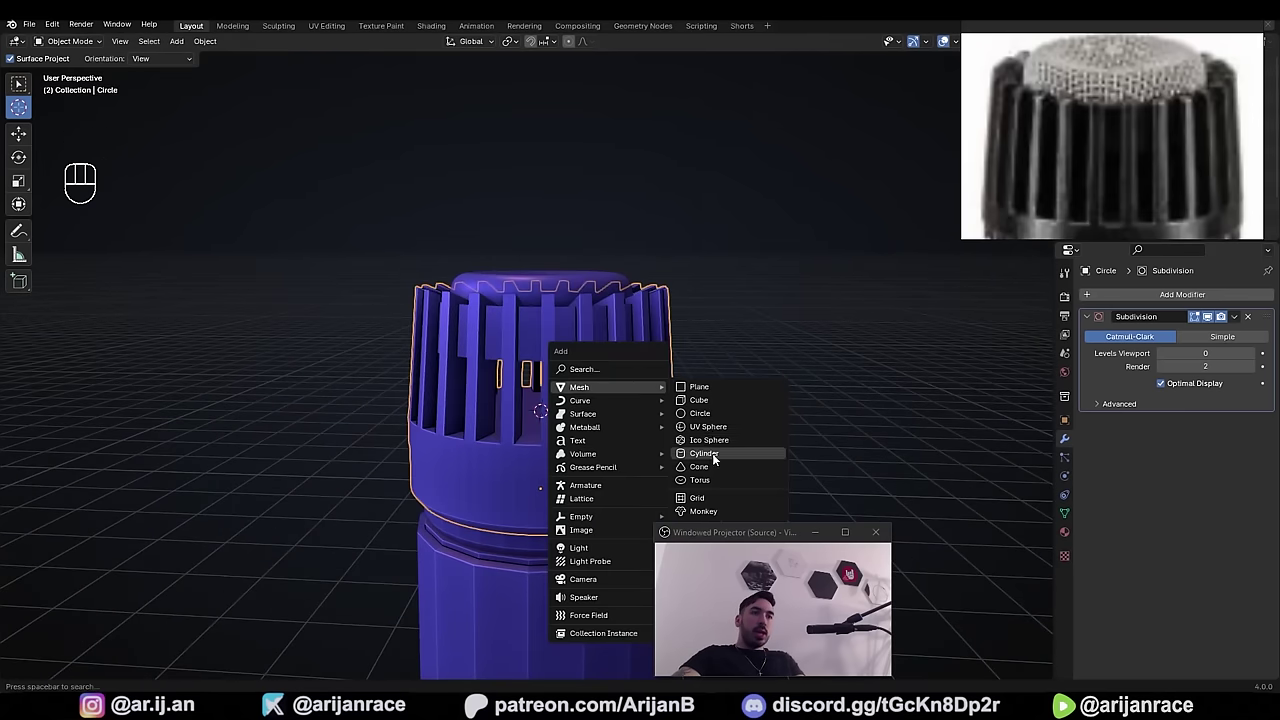
click(713, 452)
key(Tab)
key(z)
key(3)
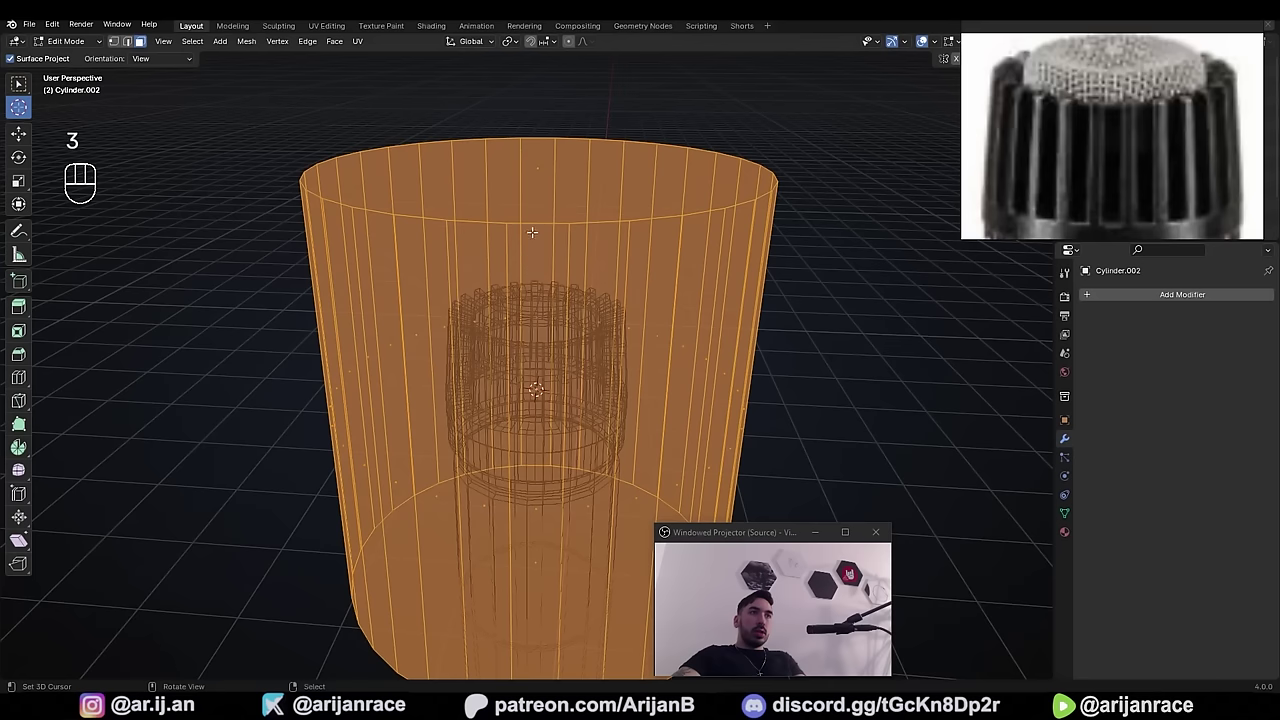
- Delete the top and bottom faces of the new cylinder
click(537, 162)
scroll(554, 428, down, 3)
shift+click(532, 484)
key(x)
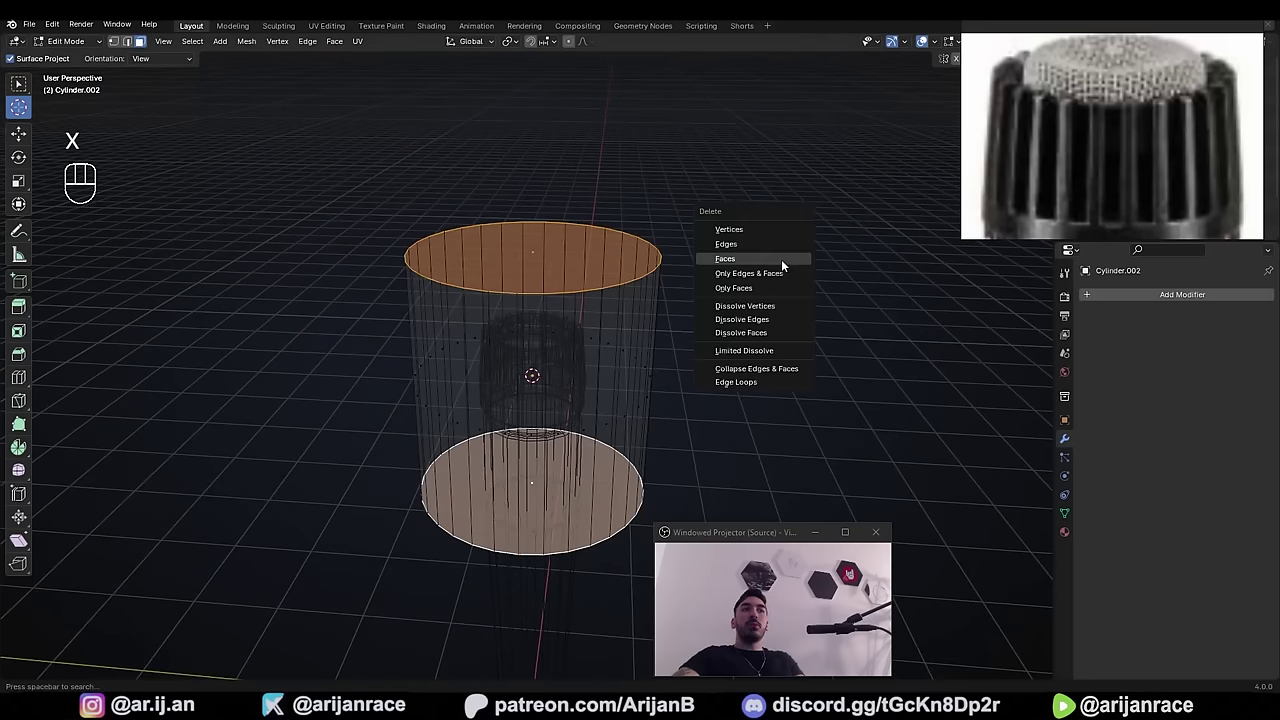
click(781, 259)
- Scale the open cylinder uniformly by 0.315 so it fits inside the grille
key(a)
key(s)
scroll(629, 381, up, 8)
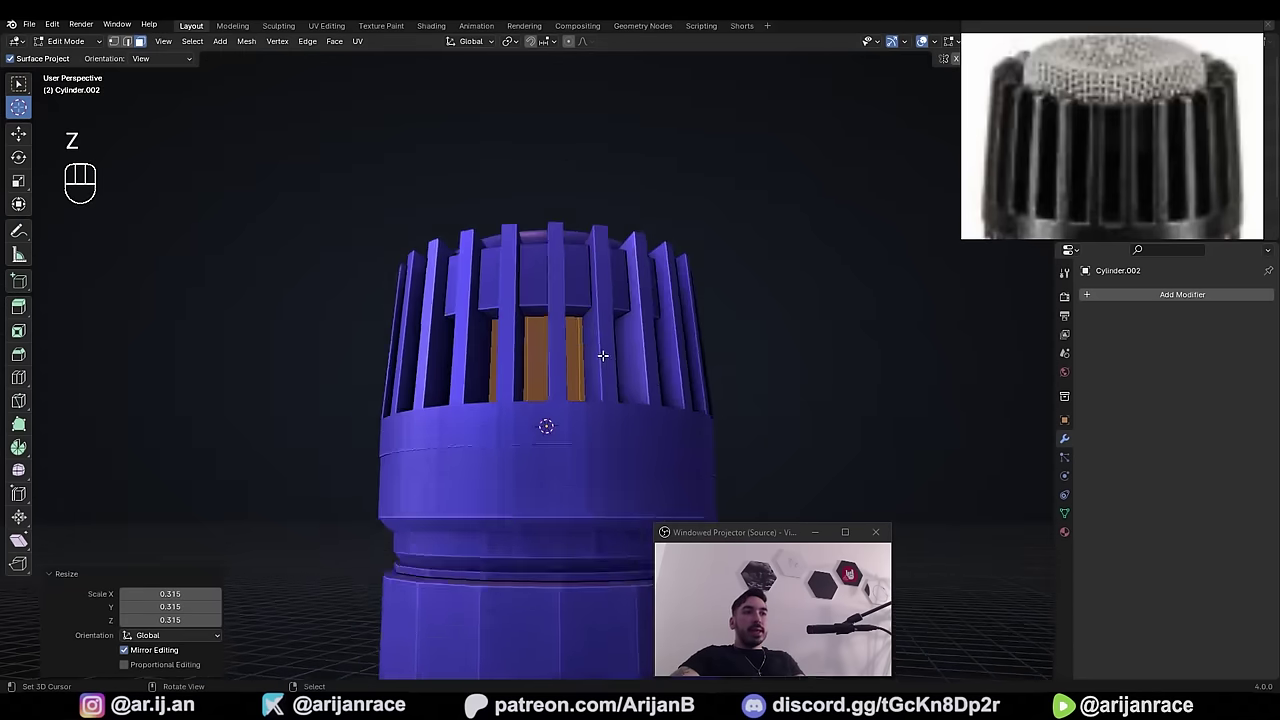
key(s)
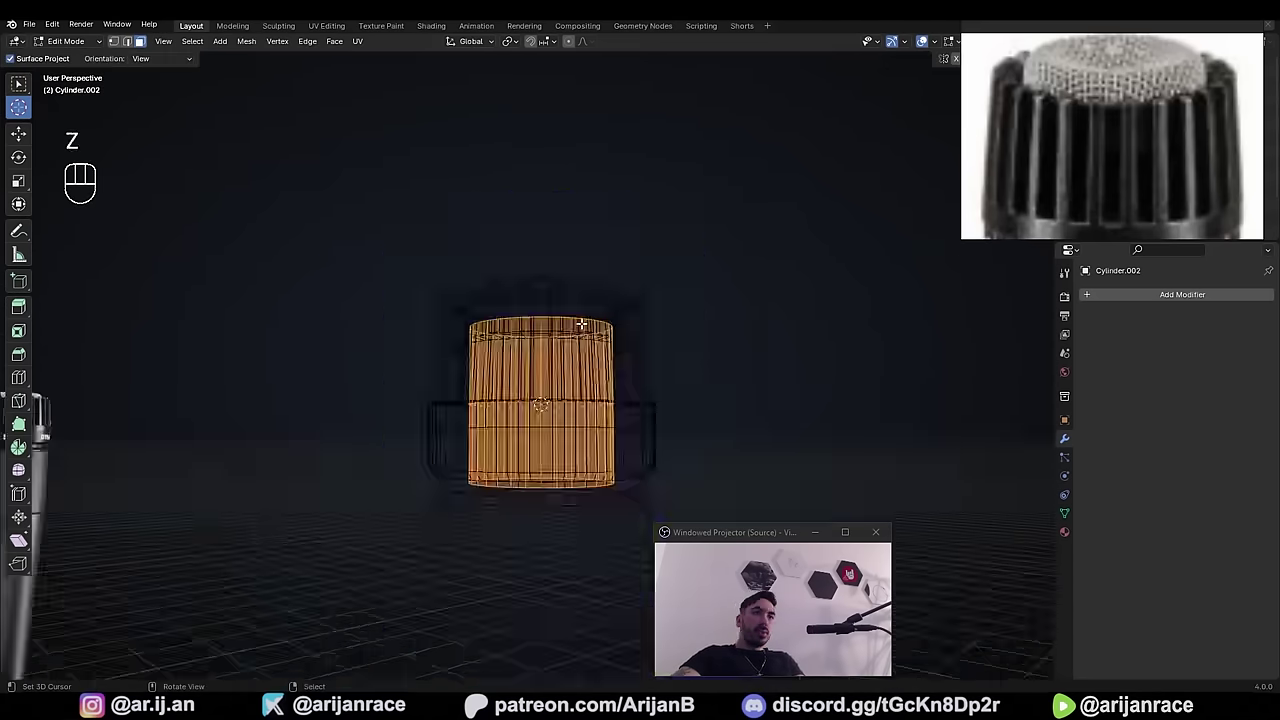
key(ctrl+z)
mouse_move(472, 348)
middle_down()
mouse_move(576, 364)
mouse_move(546, 420)
mouse_move(569, 366)
mouse_move(760, 395)
middle_up()
key(z)
key(z)
key(a)
key(a)
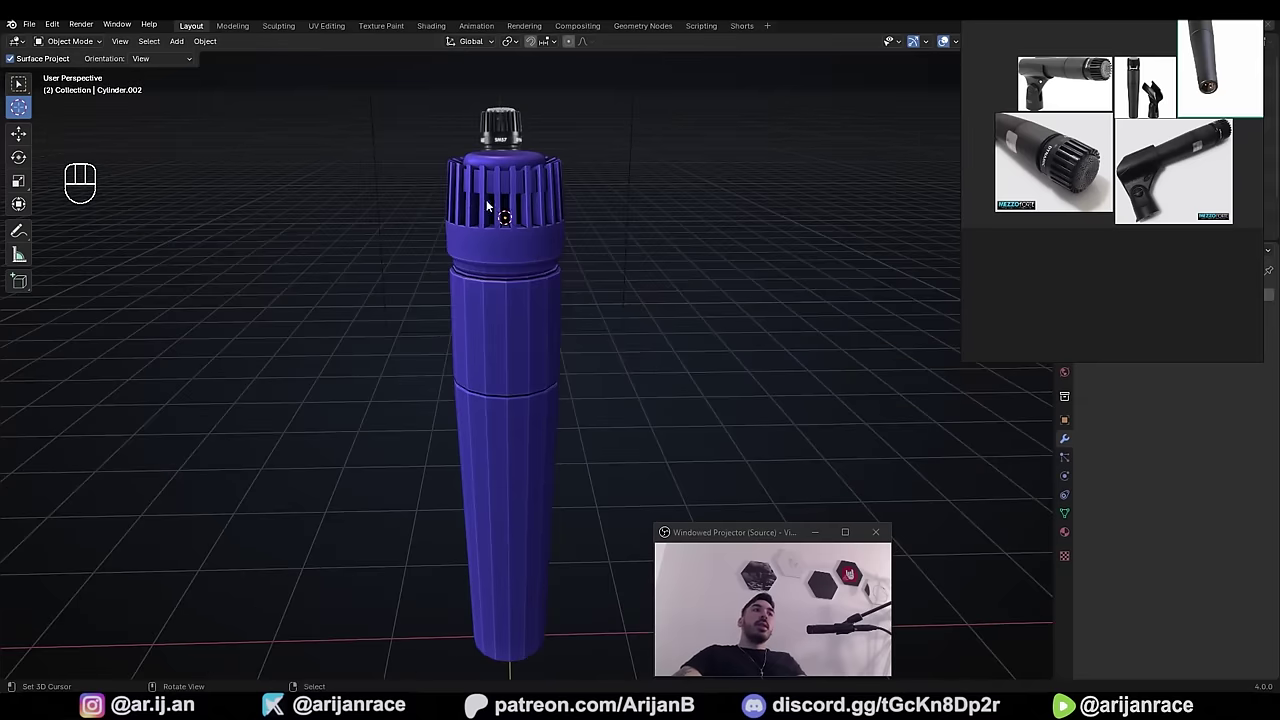
middle_drag(506, 330, 566, 336)
right_click(510, 304)
click(494, 236)
middle_drag(494, 236, 561, 315)
middle_drag(520, 369, 516, 390)
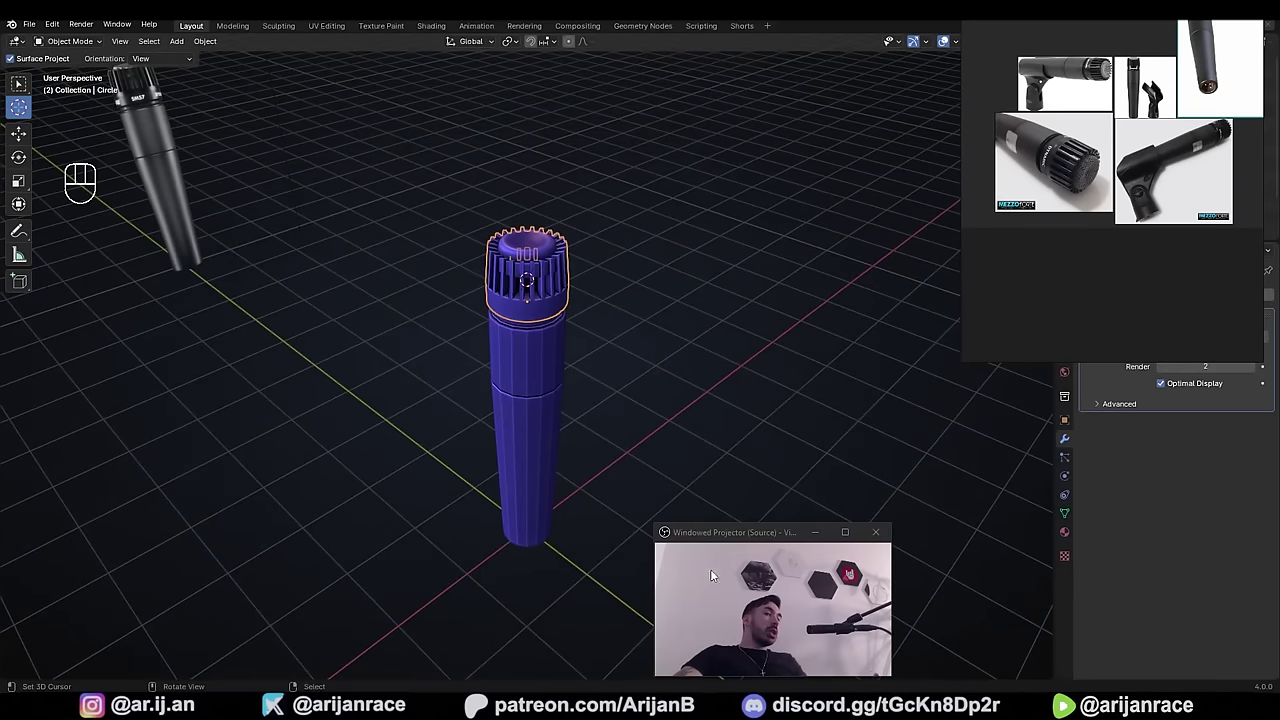
- Move the reference image board off the screen so it no longer covers the scene and modifier settings
drag(729, 534, 782, 518)
middle_drag(455, 400, 517, 370)
right_drag(1060, 290, 1222, 328)
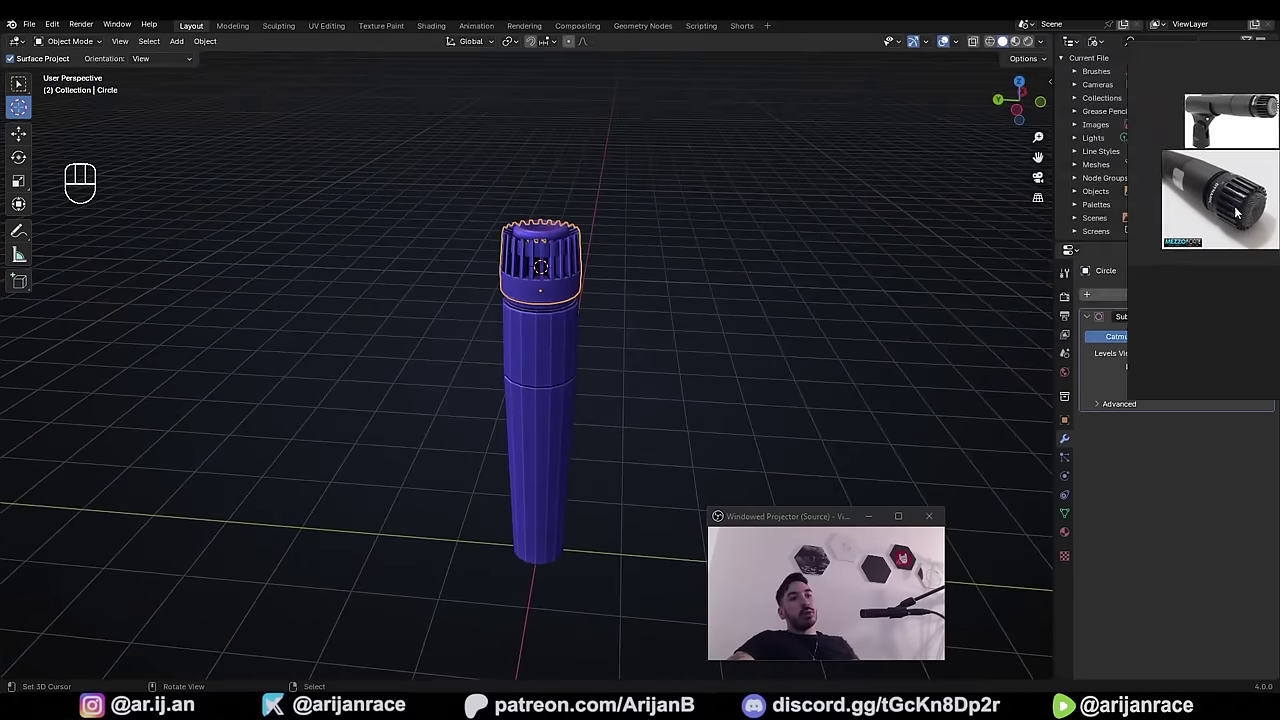
right_drag(1222, 328, 1279, 335)
- Select the tapered microphone body and test-move it to check that it is separate from the head
right_click(609, 275)
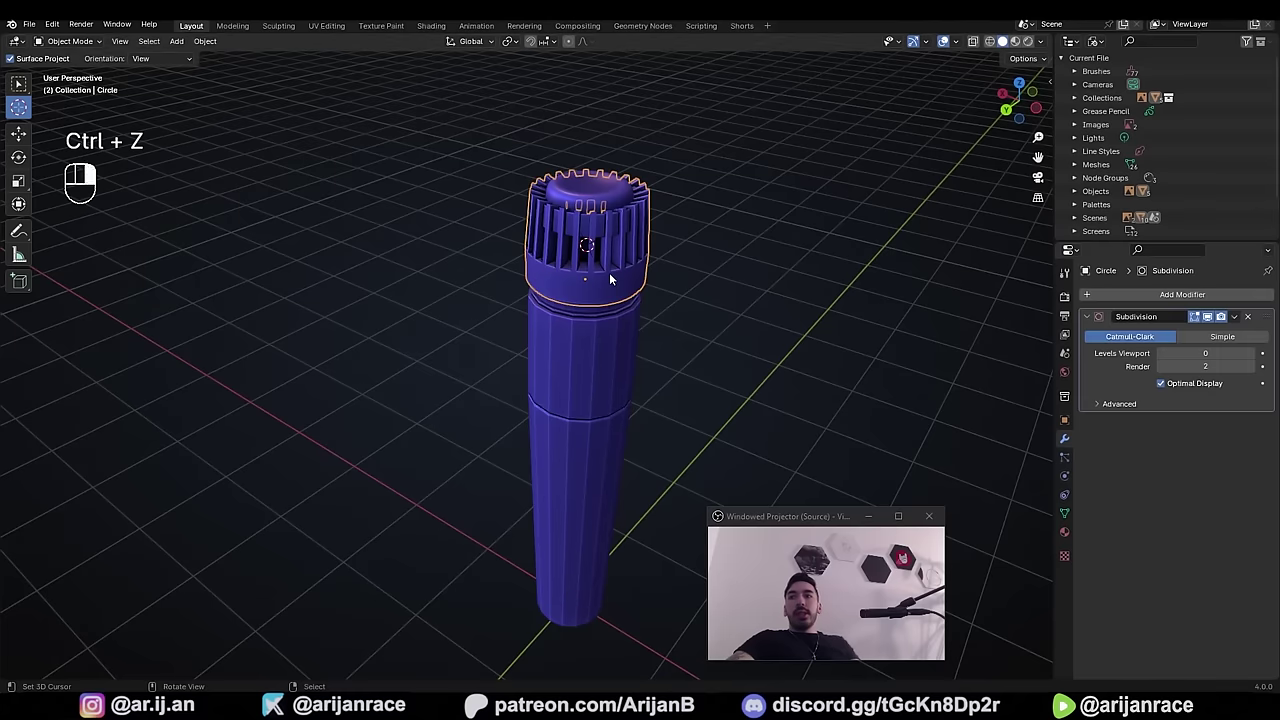
shift+right_click(600, 386)
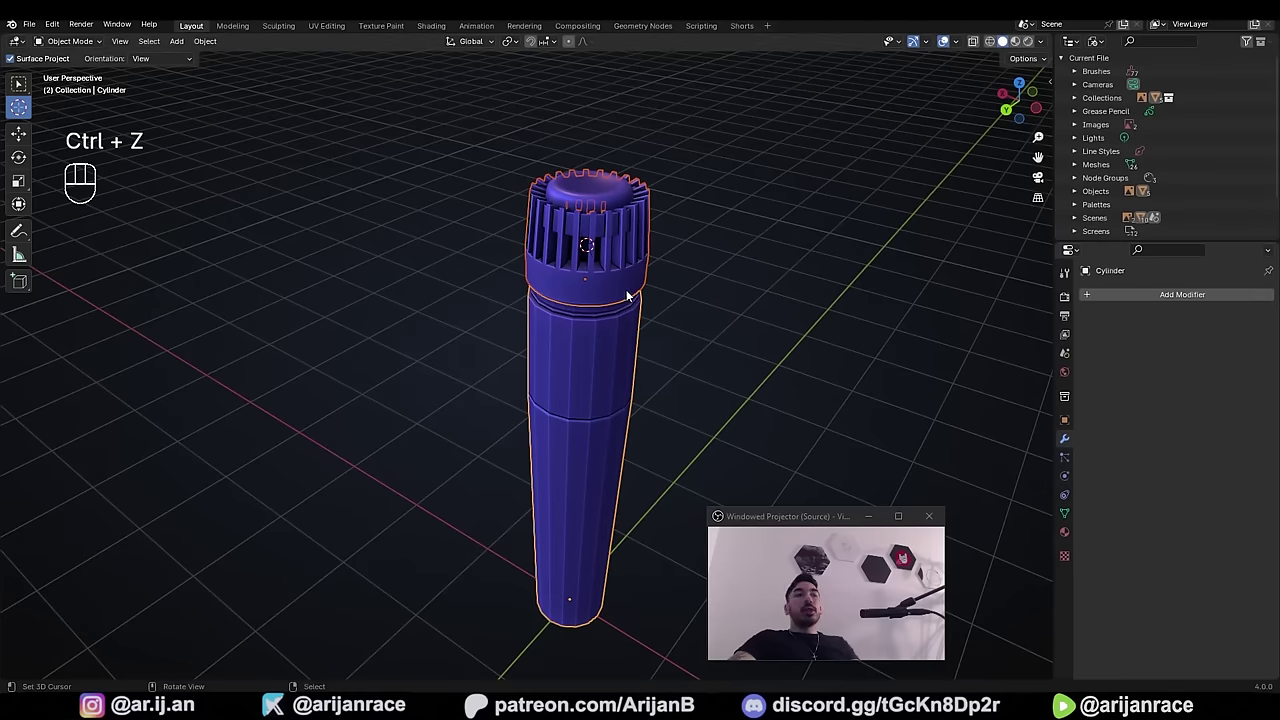
middle_drag(628, 296, 568, 295)
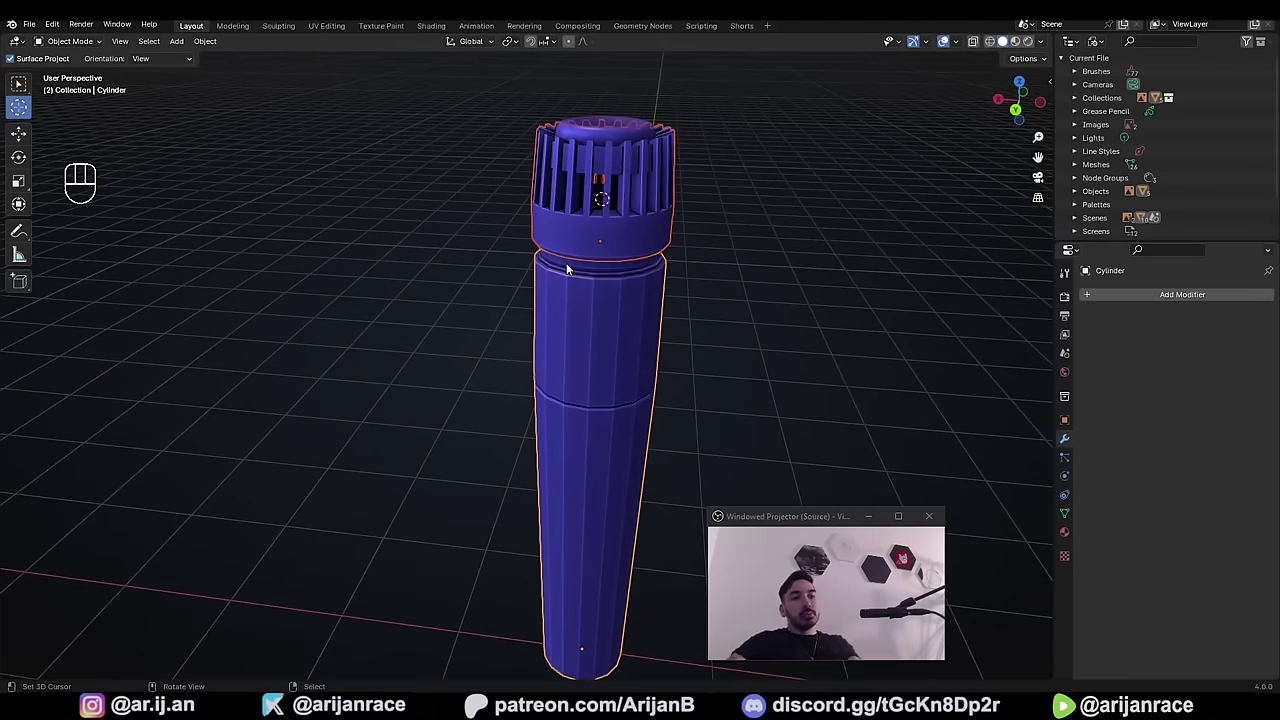
right_click(566, 285)
mouse_move(566, 285)
middle_down()
mouse_move(554, 412)
mouse_move(564, 265)
middle_up()
scroll(564, 267, down, 2)
key(g)
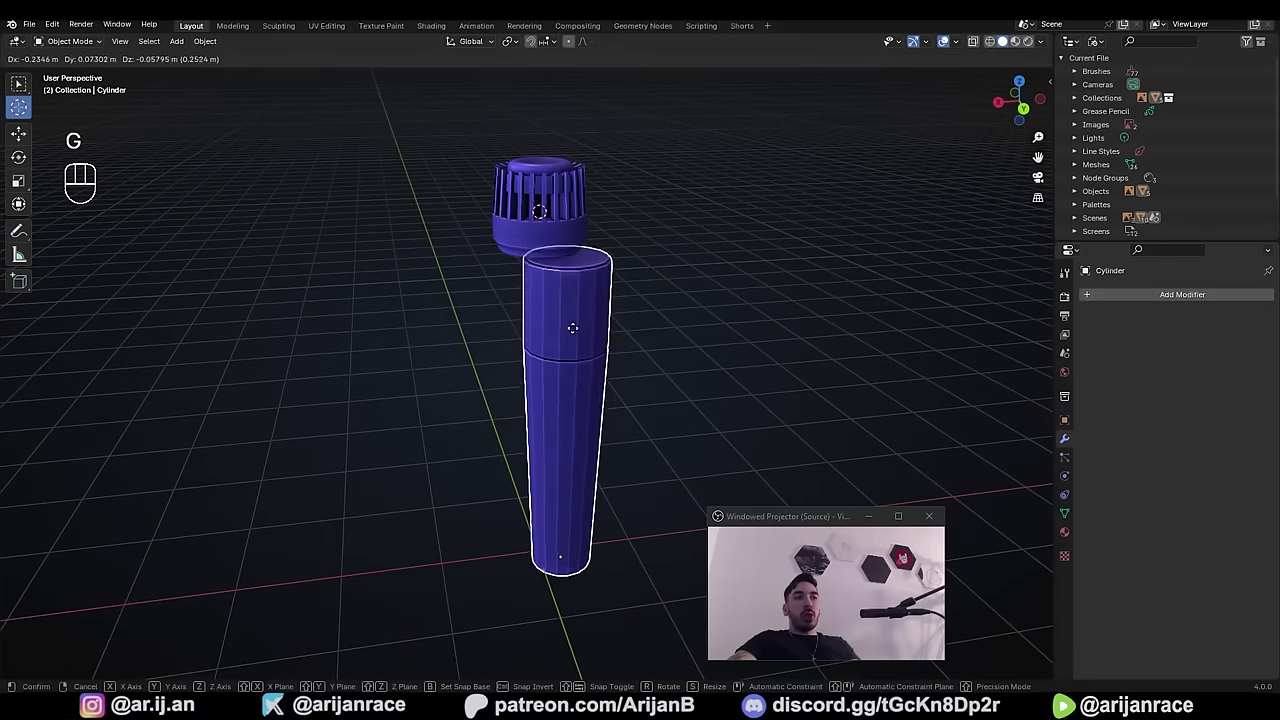
right_click(584, 329)
shift+middle_drag(589, 316, 577, 295)
scroll(577, 295, up, 2)
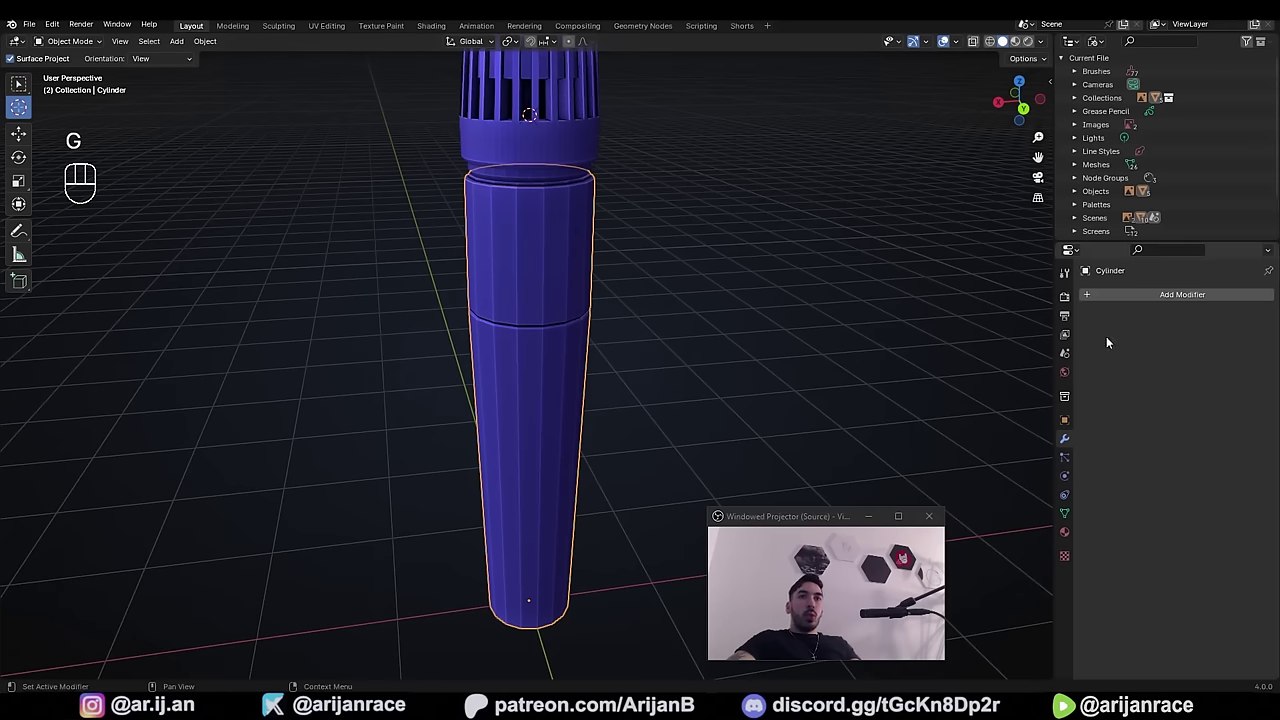
- Add a Subdivision Surface modifier to the microphone body and remove it again
click(1150, 296)
mouse_move(1150, 296)
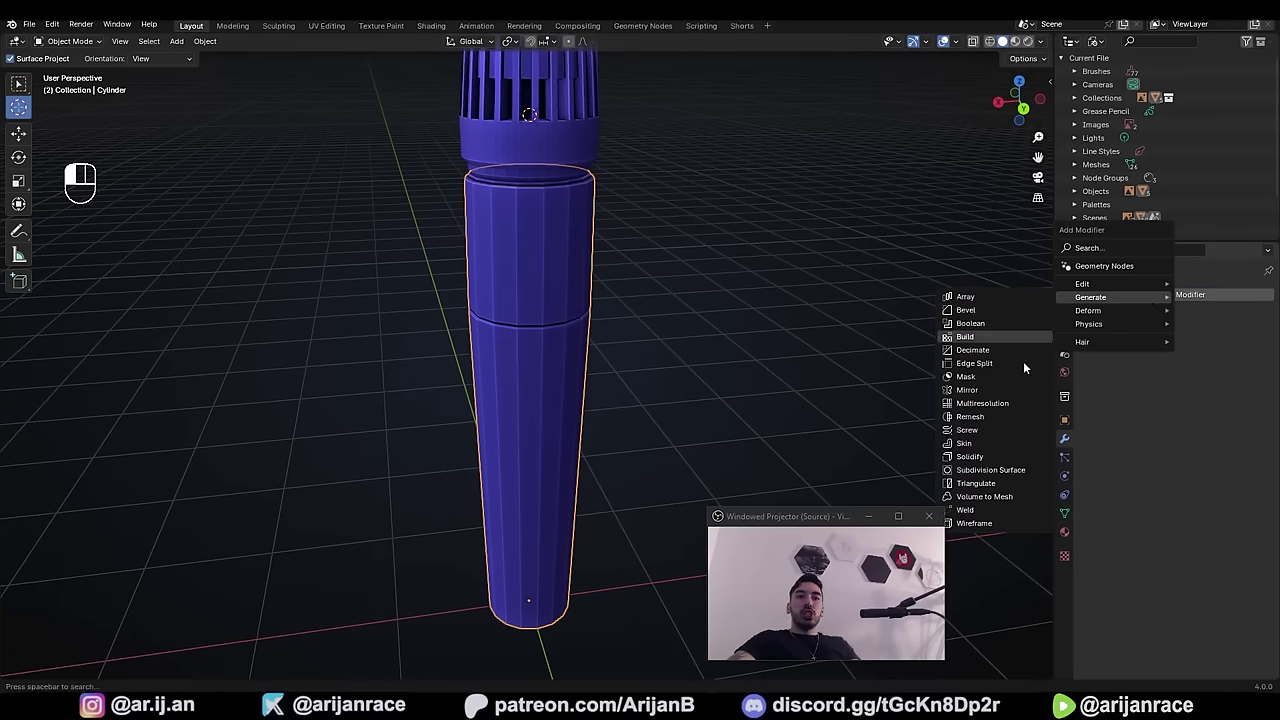
click(990, 472)
key(ctrl+x)
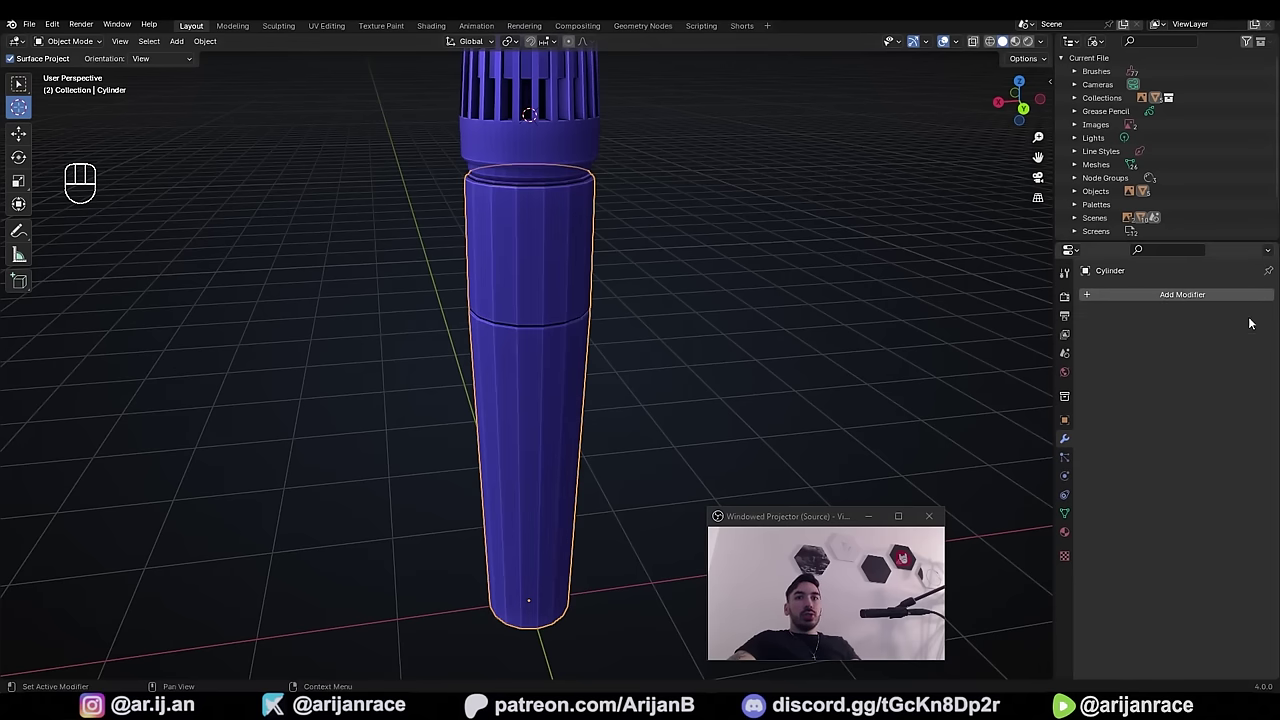
key(g)
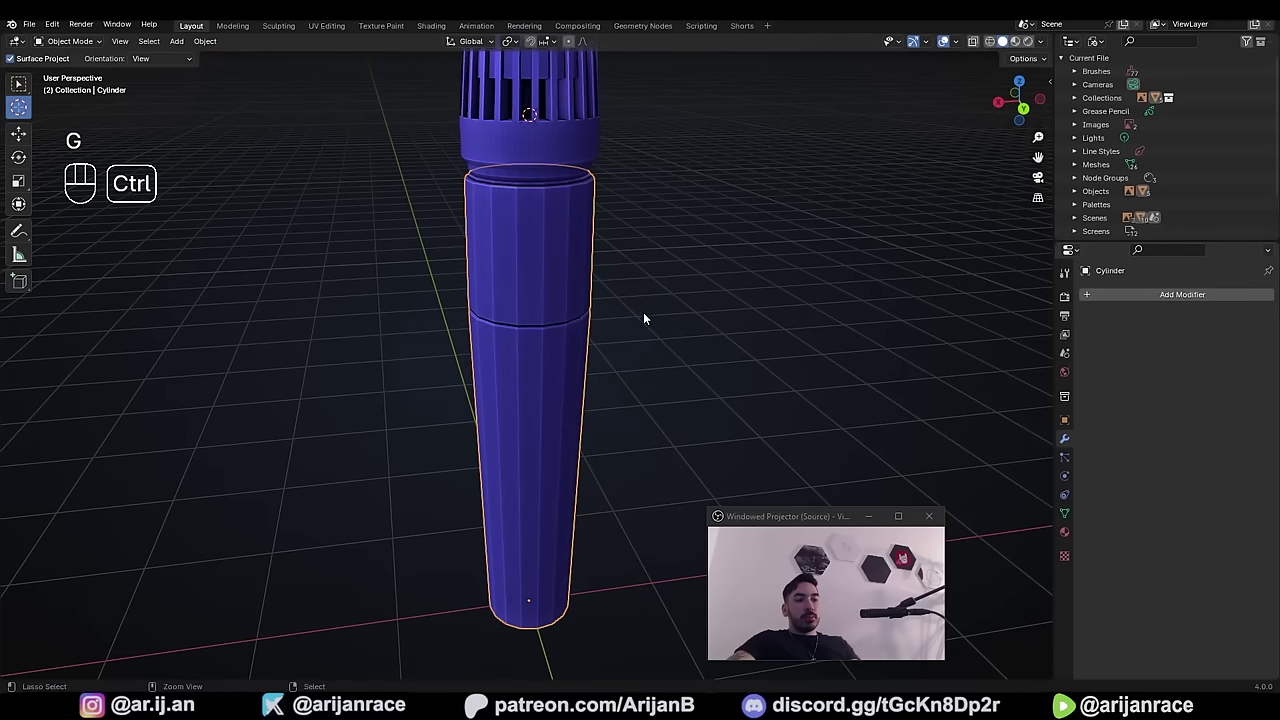
- Give the microphone body a Subdivision modifier, compare several levels and set its viewport level to 2
key(ctrl+1)
key(ctrl+2)
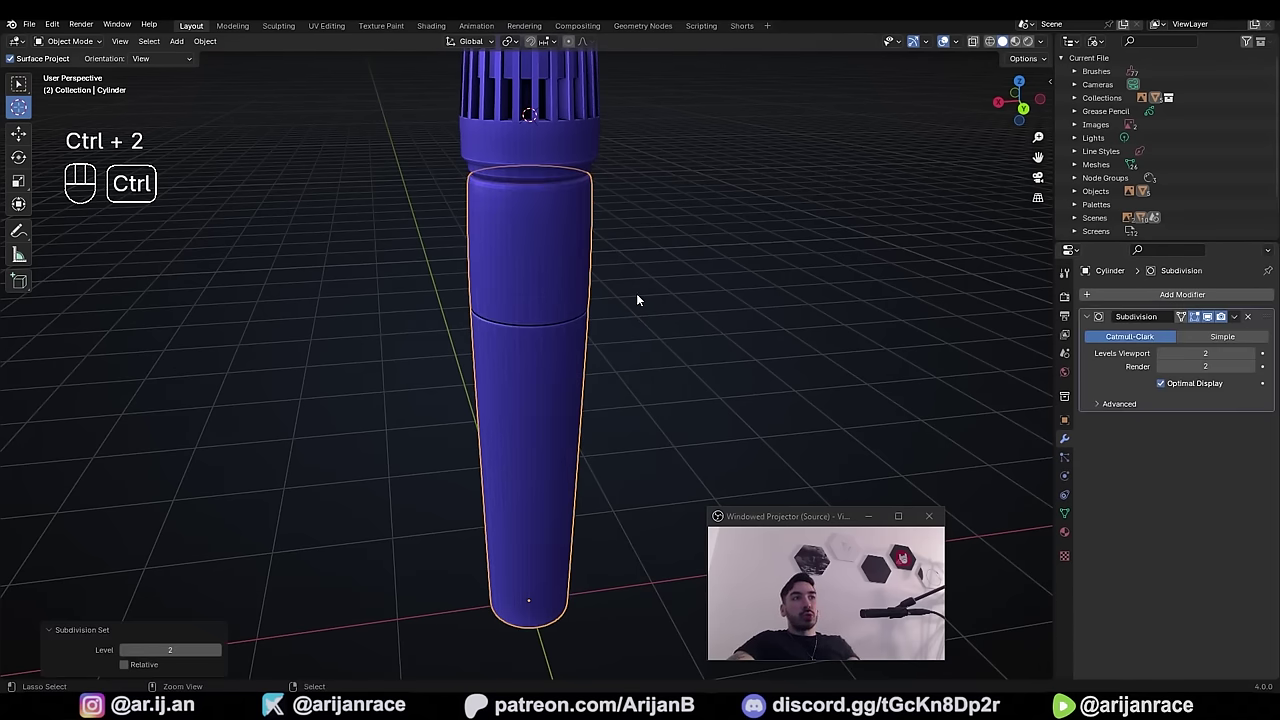
key(ctrl+3)
key(ctrl+0)
scroll(506, 244, up, 2)
key(ctrl+1)
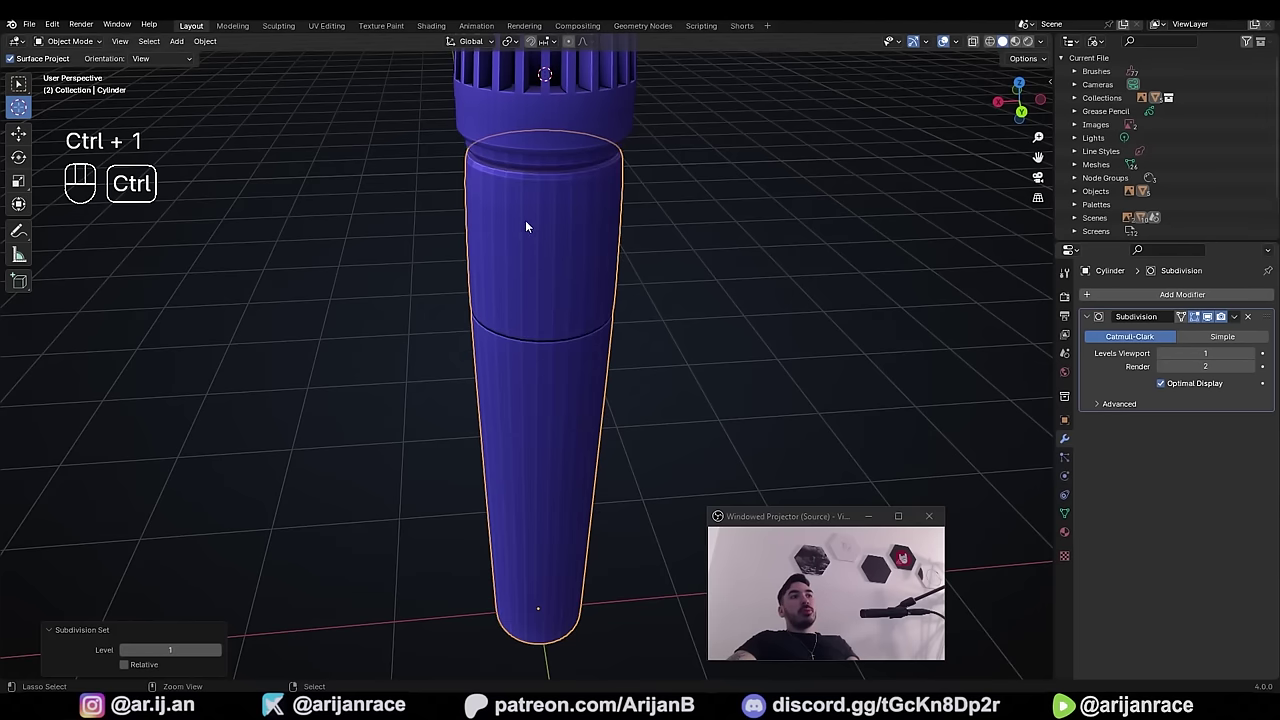
key(ctrl+2)
middle_drag(524, 189, 572, 278)
key(Tab)
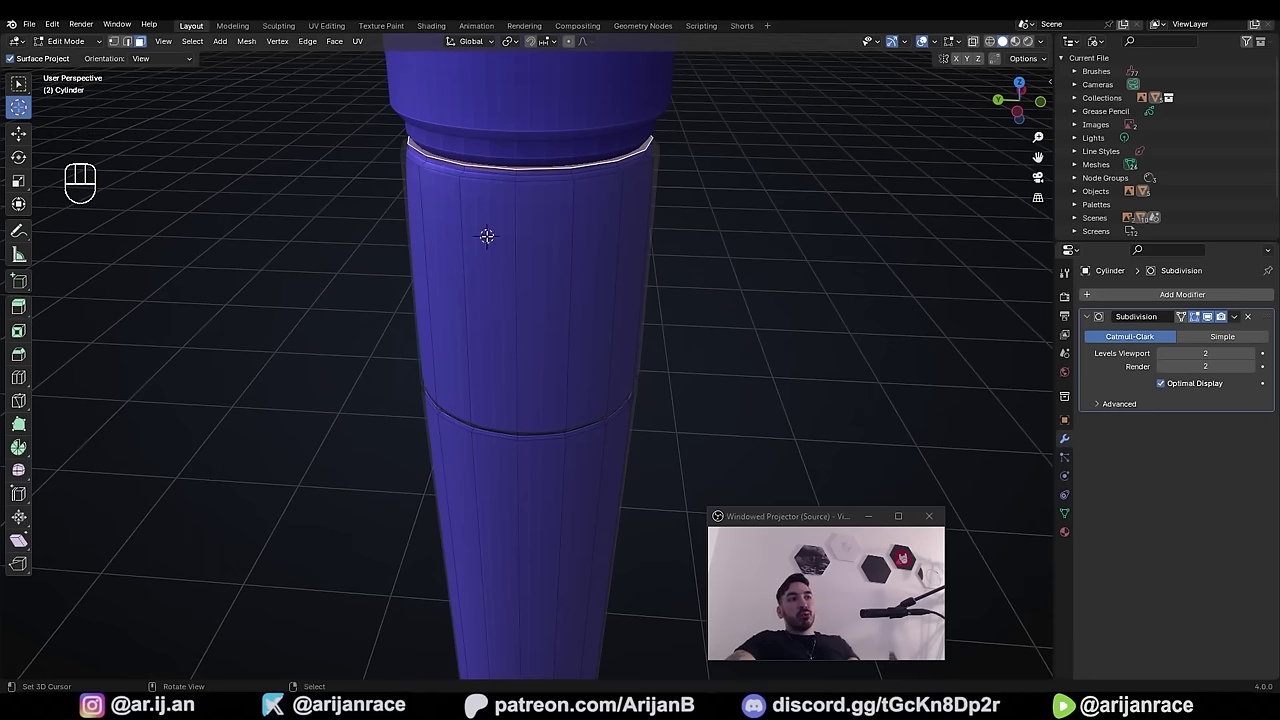
middle_drag(413, 243, 517, 243)
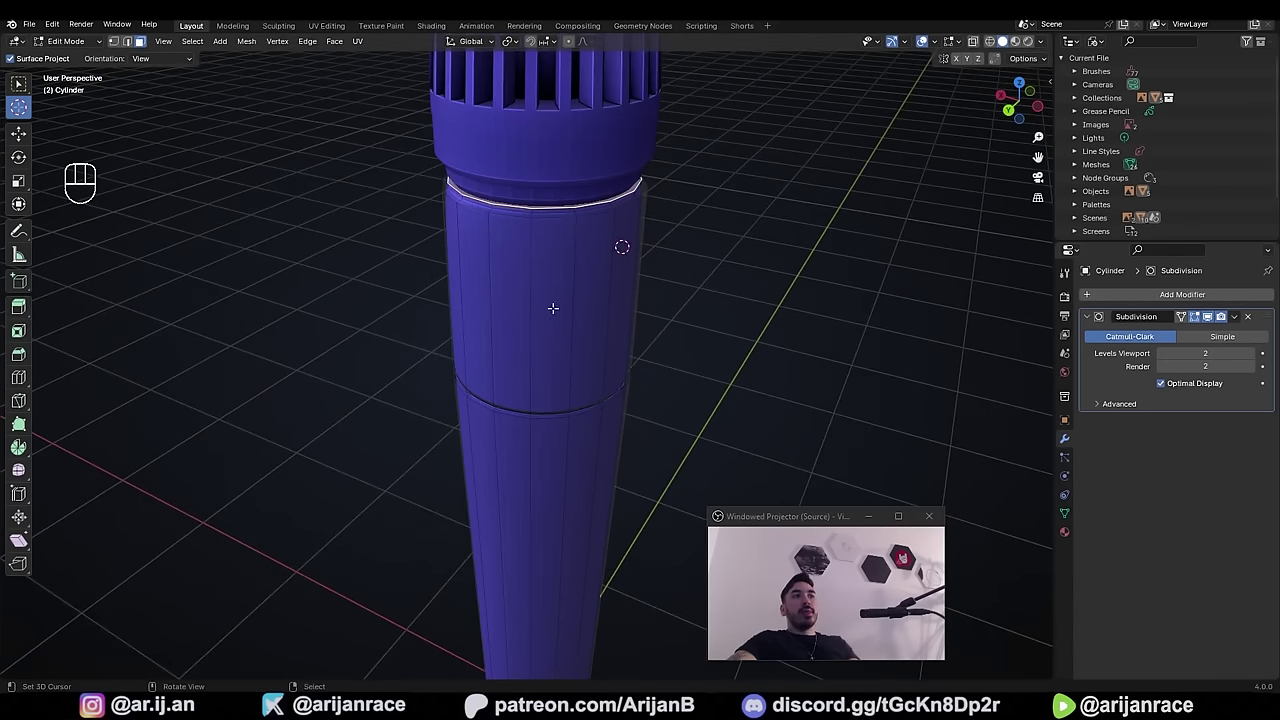
middle_drag(553, 308, 567, 345)
key(Tab)
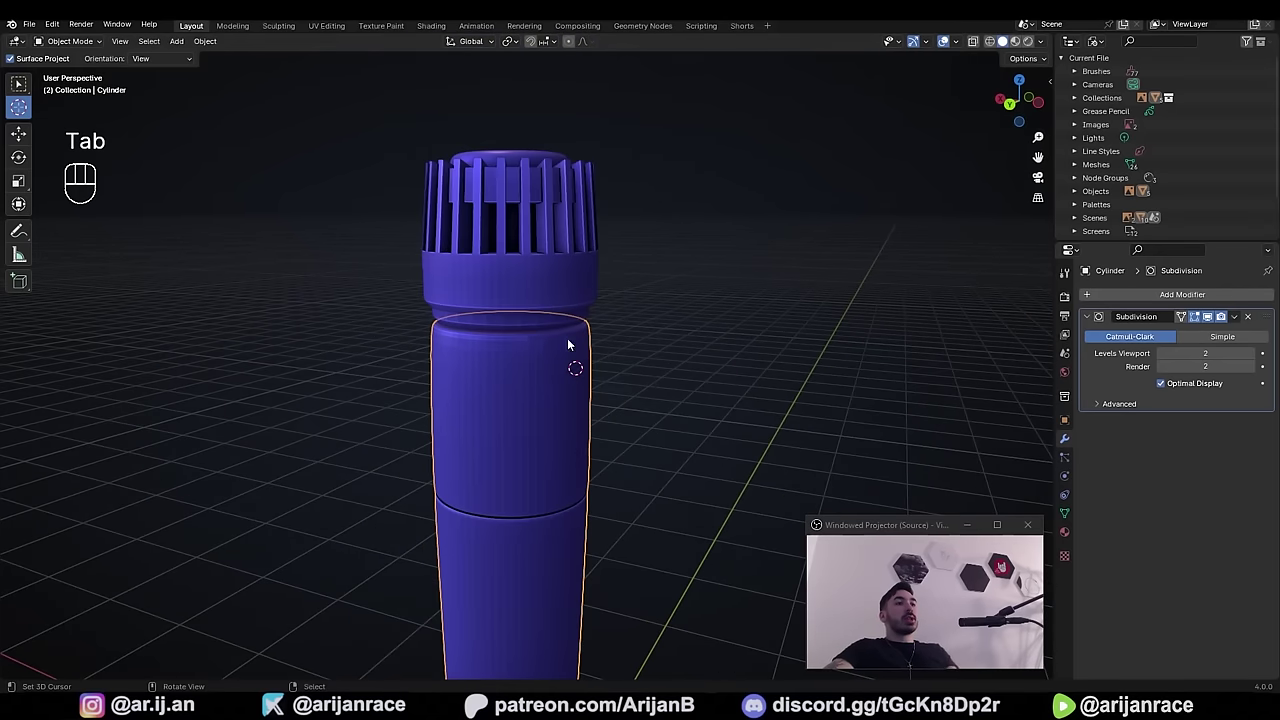
- Add a cube, move it clear of the microphone and give it a Subdivision modifier at level 3
key(shift+a)
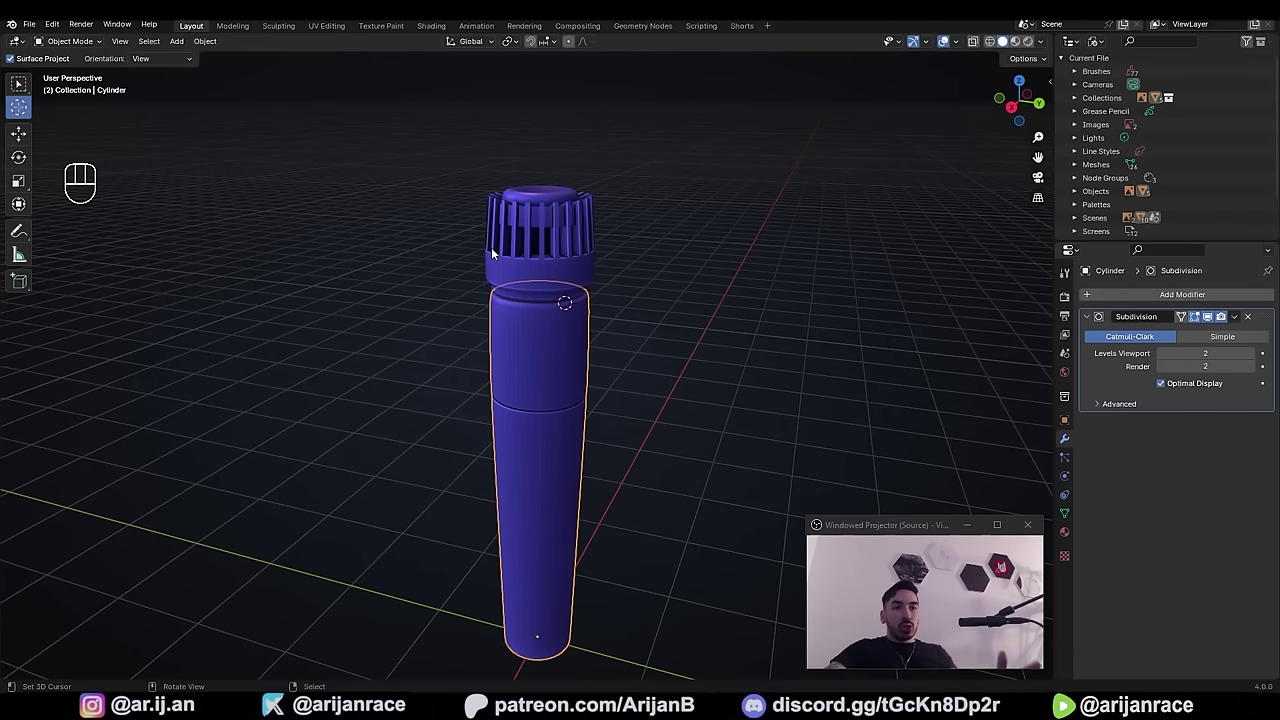
key(shift+a)
mouse_move(604, 289)
middle_drag(652, 313, 526, 435)
click(641, 300)
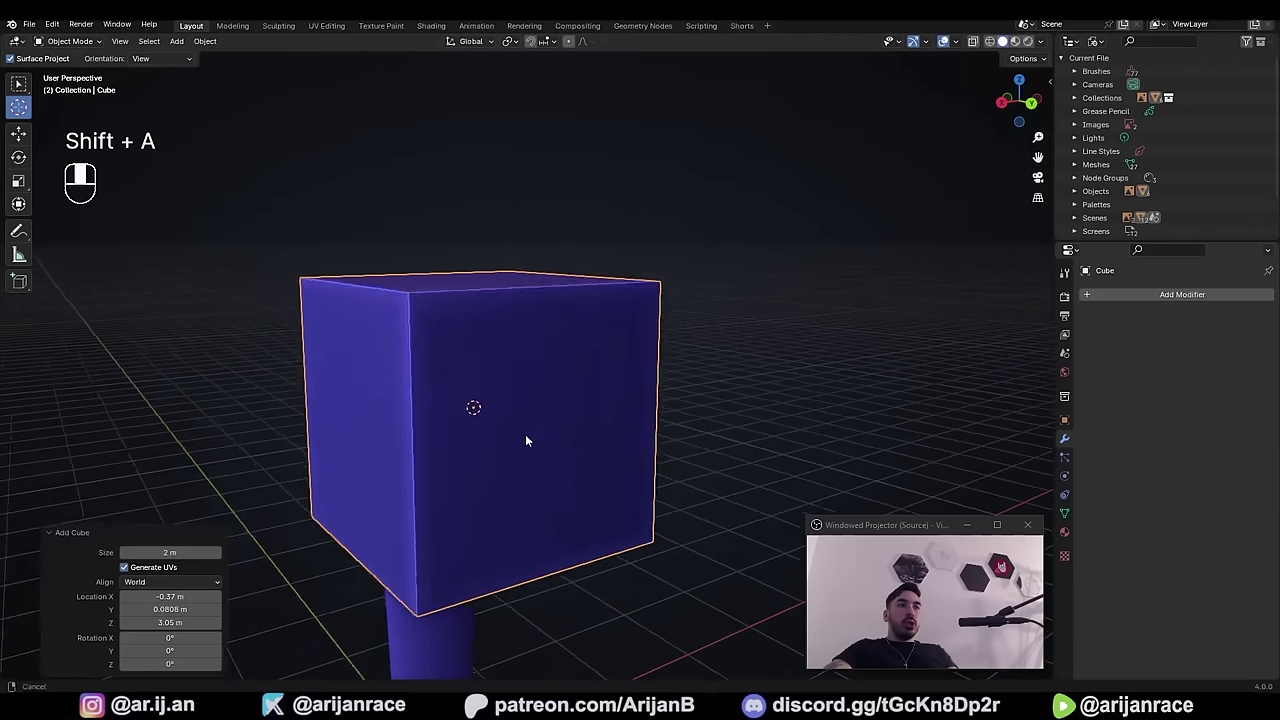
scroll(527, 440, down, 3)
key(g)
click(673, 307)
key(ctrl+3)
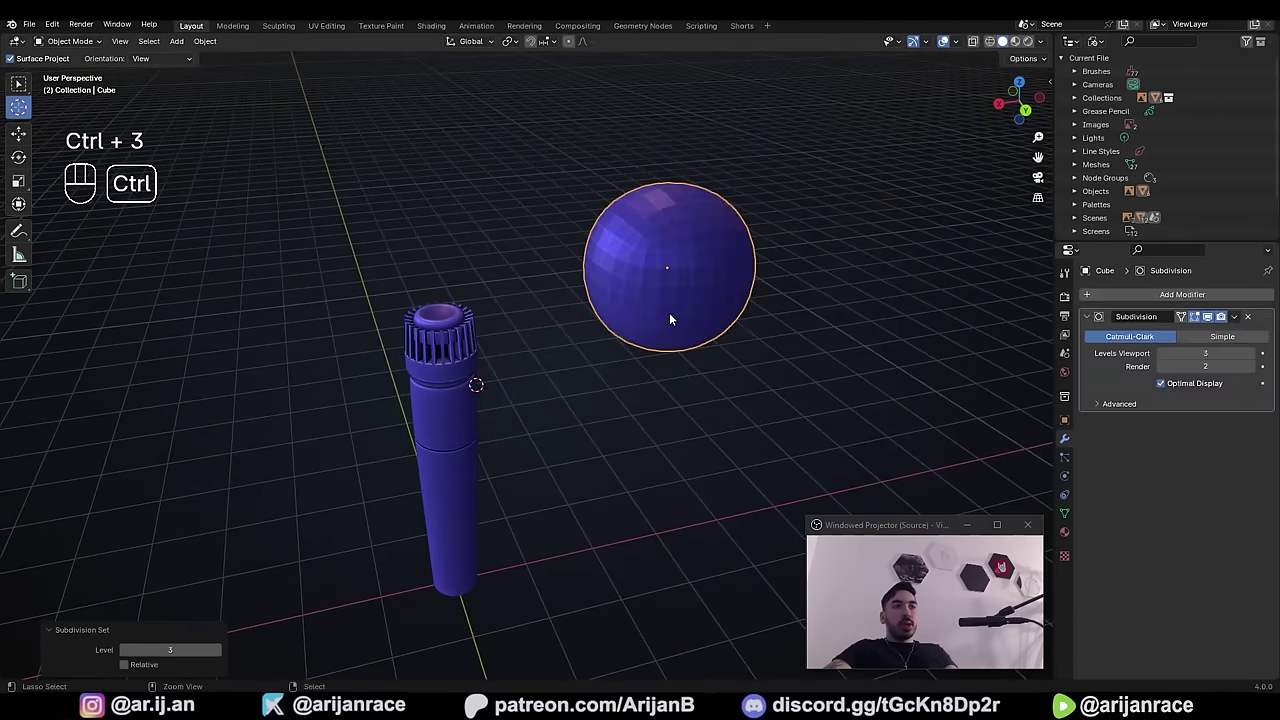
- Add a vertical loop cut to the cube and slide it near one side face, at a factor of about 0.83
middle_drag(950, 330, 589, 333)
key(Tab)
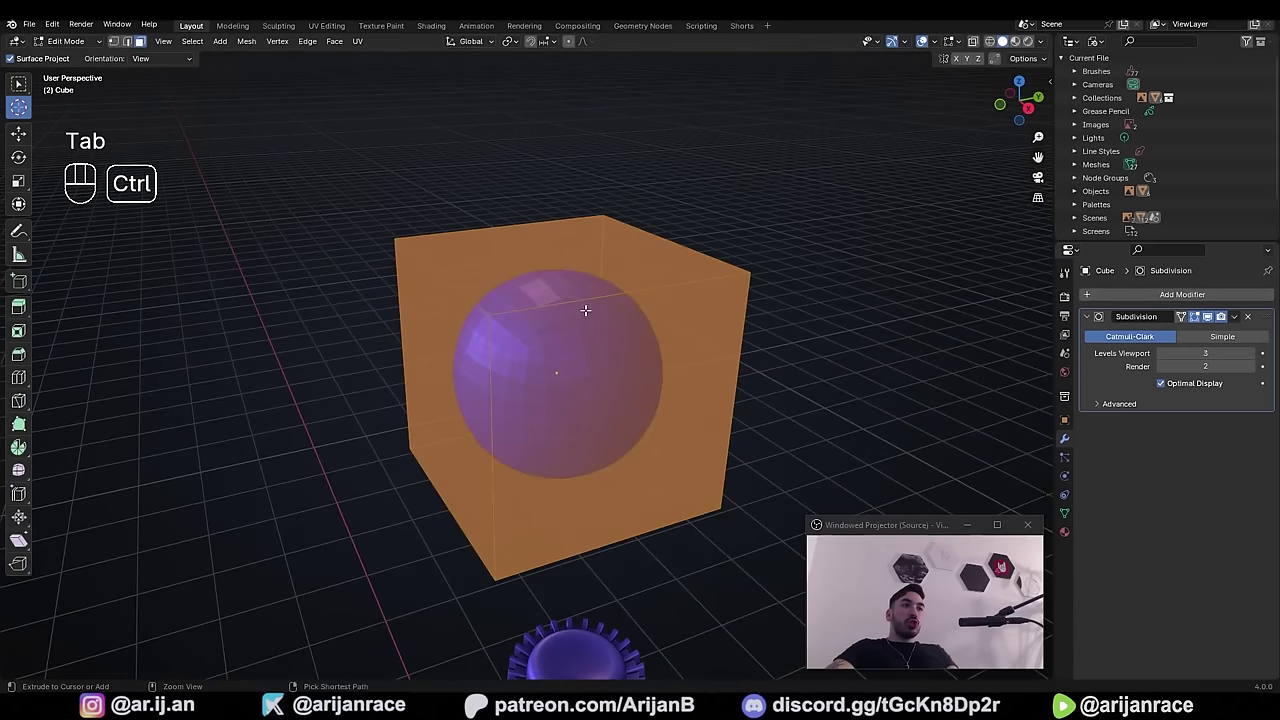
key(ctrl+r)
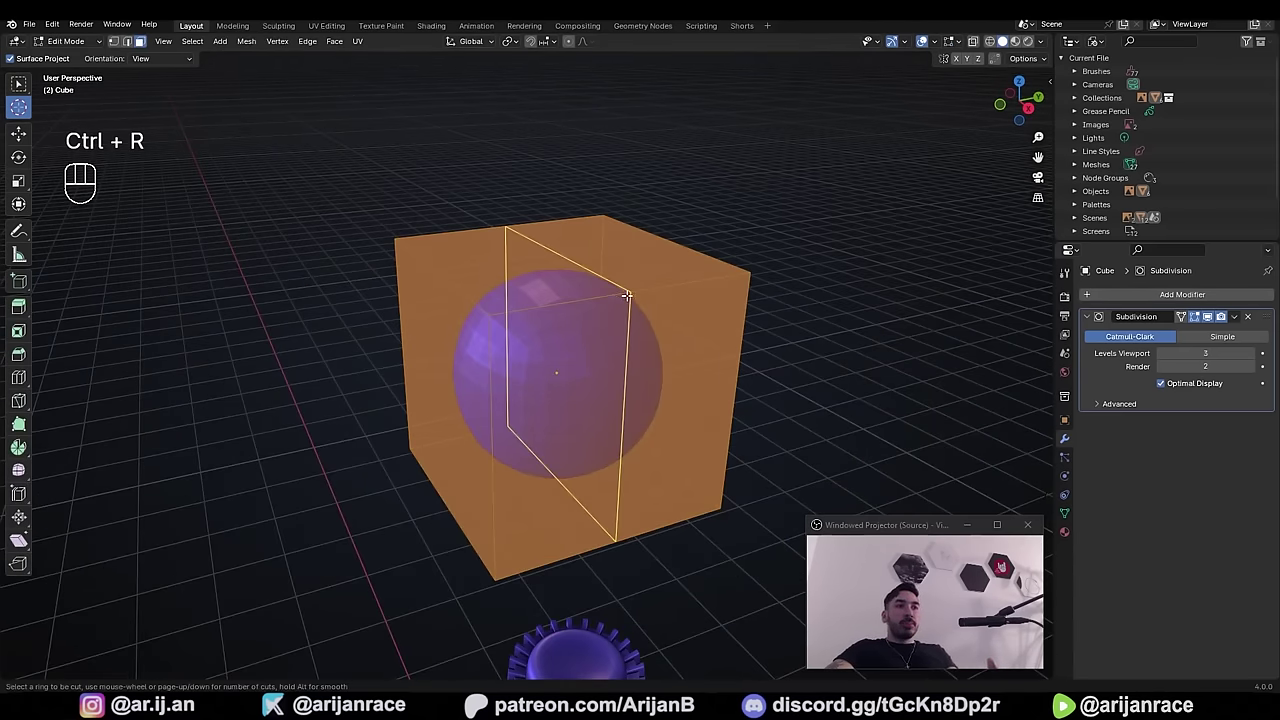
click(626, 296)
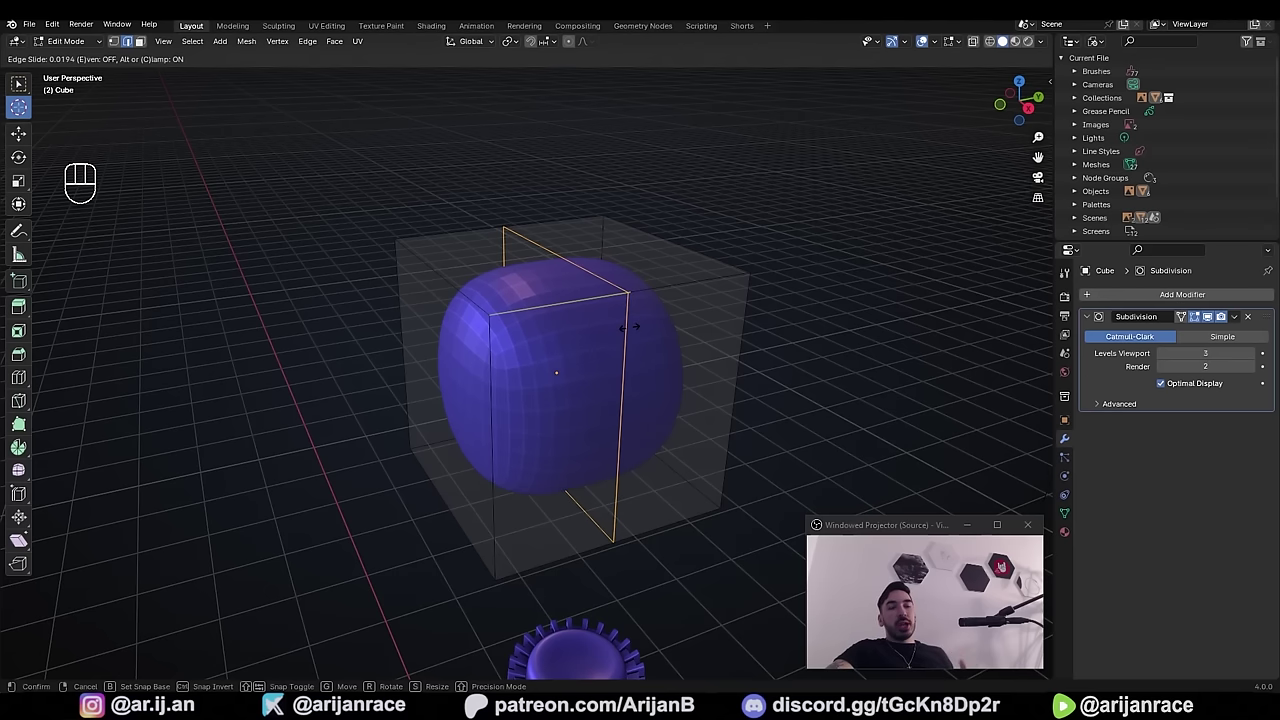
key(ctrl+r)
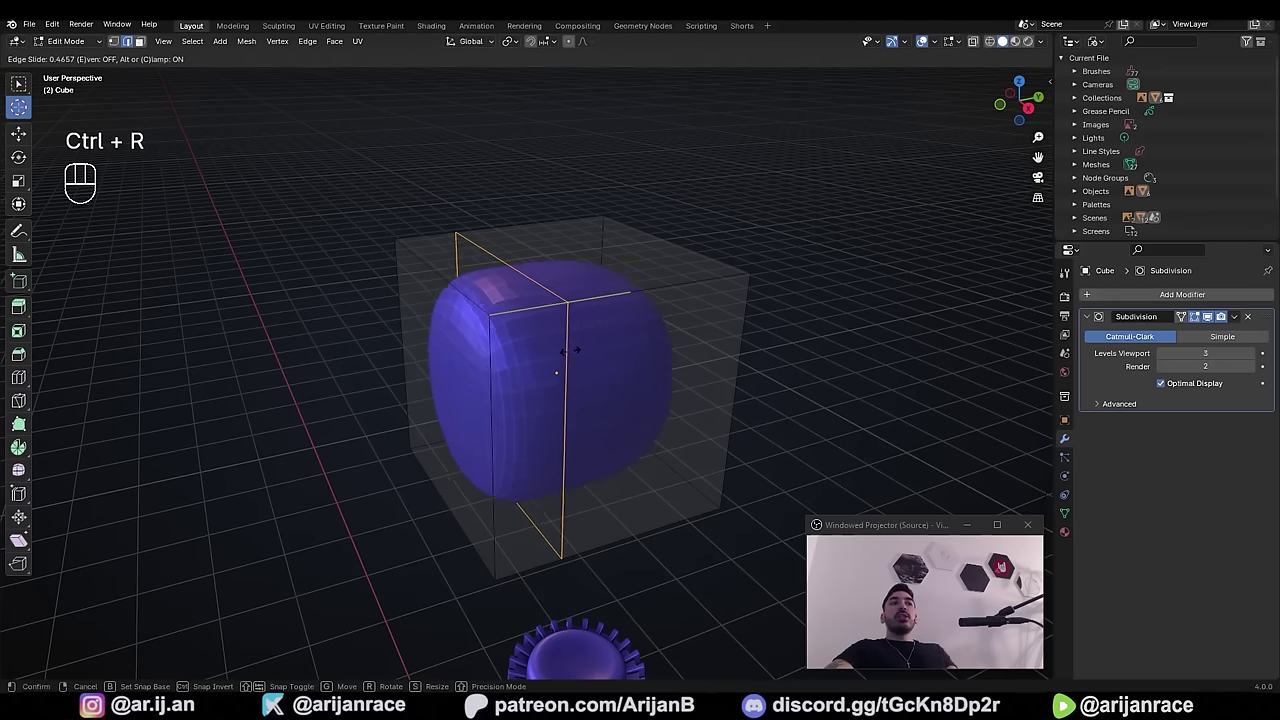
click(474, 305)
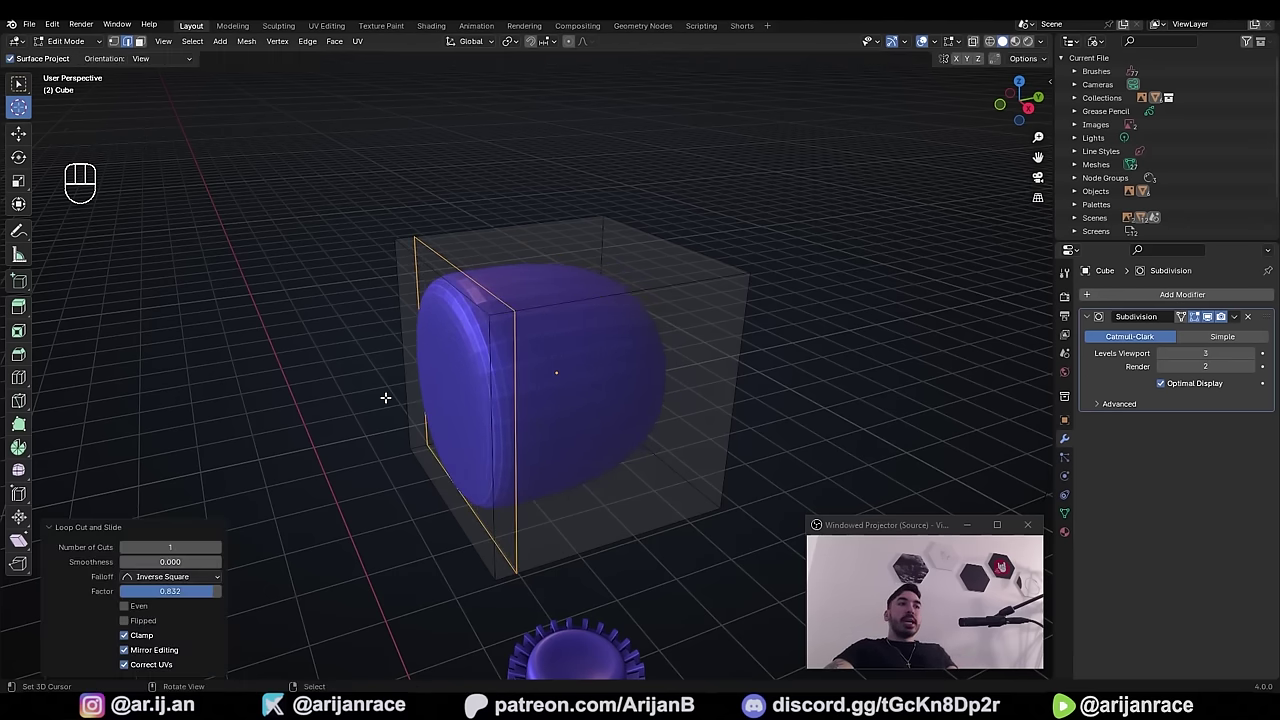
- Add further vertical loop cuts close to the cube's remaining side faces to sharpen its upright edges
middle_drag(363, 345, 591, 331)
key(ctrl+r)
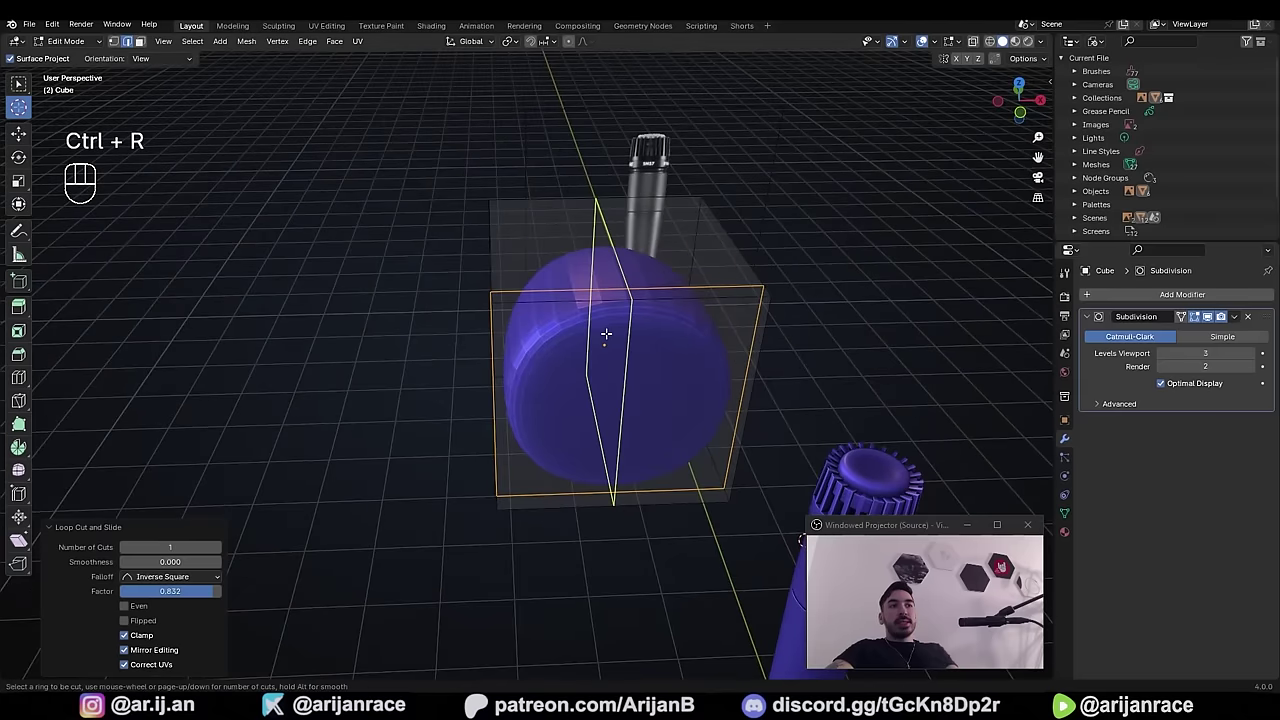
click(606, 334)
click(720, 356)
key(ctrl+r)
click(608, 325)
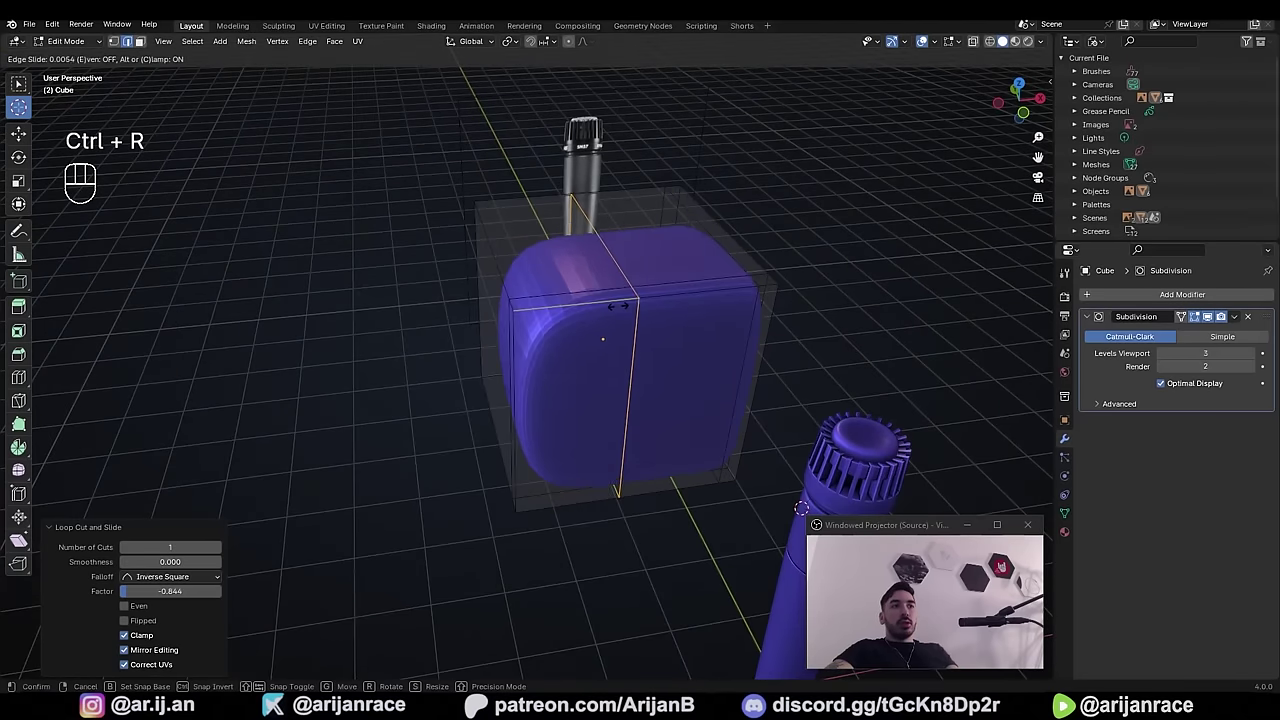
click(526, 340)
middle_drag(526, 340, 645, 325)
key(ctrl+r)
click(606, 260)
click(484, 258)
- Add horizontal loop cuts near the cube's bottom and top faces, sliding the upper one to a factor of about -0.78
middle_drag(484, 258, 590, 300)
key(ctrl+r)
click(557, 350)
click(557, 420)
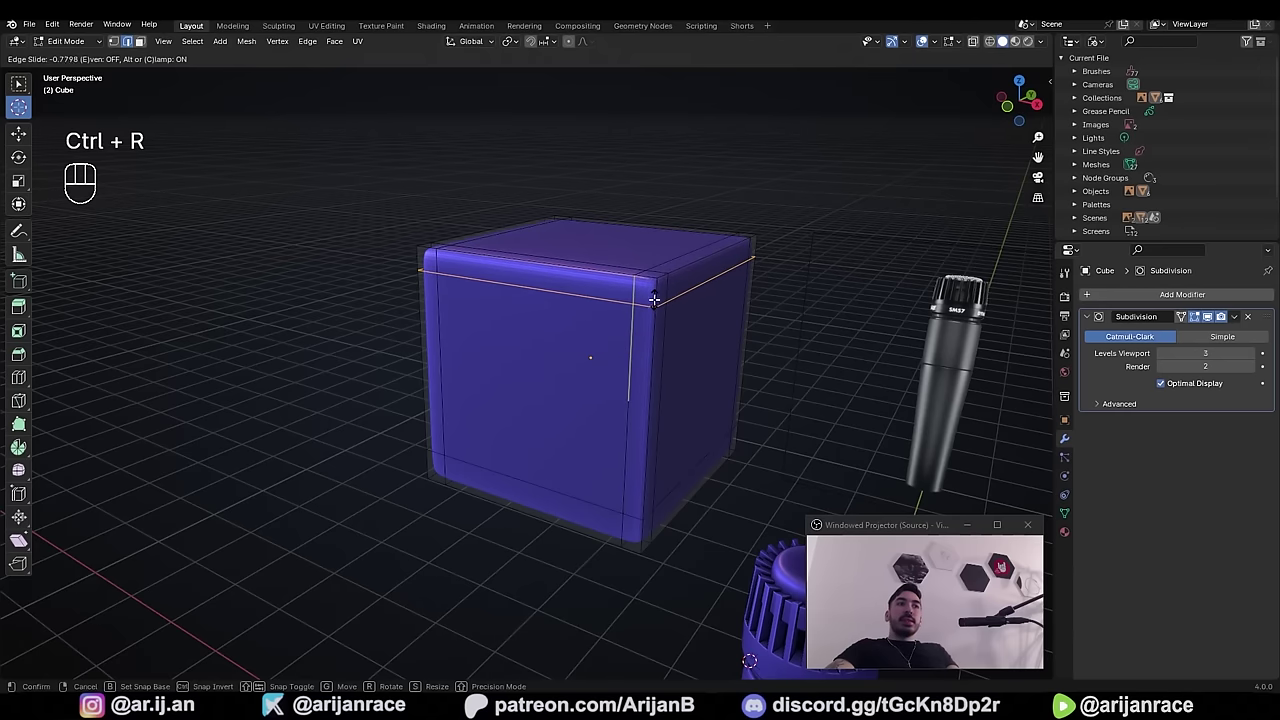
click(653, 298)
- Slide one vertical and one horizontal edge loop away from the cube's corner, each by a factor of about 0.39, to soften it
middle_drag(358, 276, 512, 329)
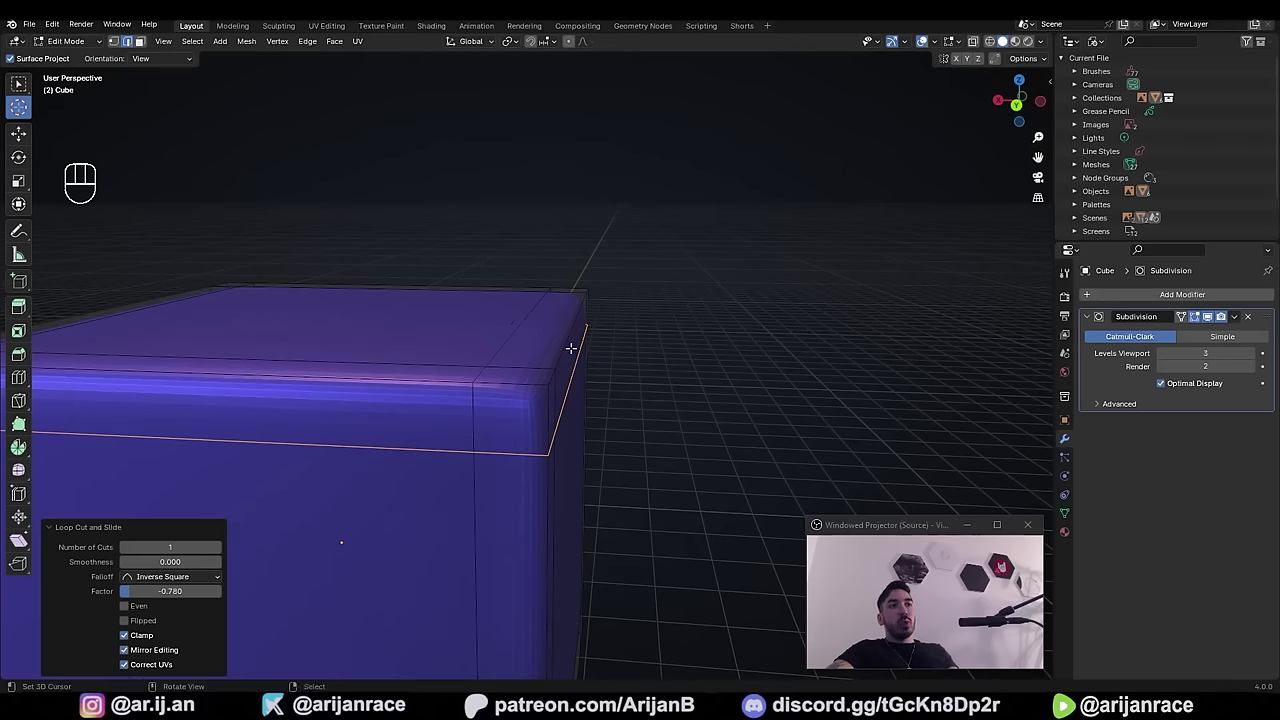
click(540, 385)
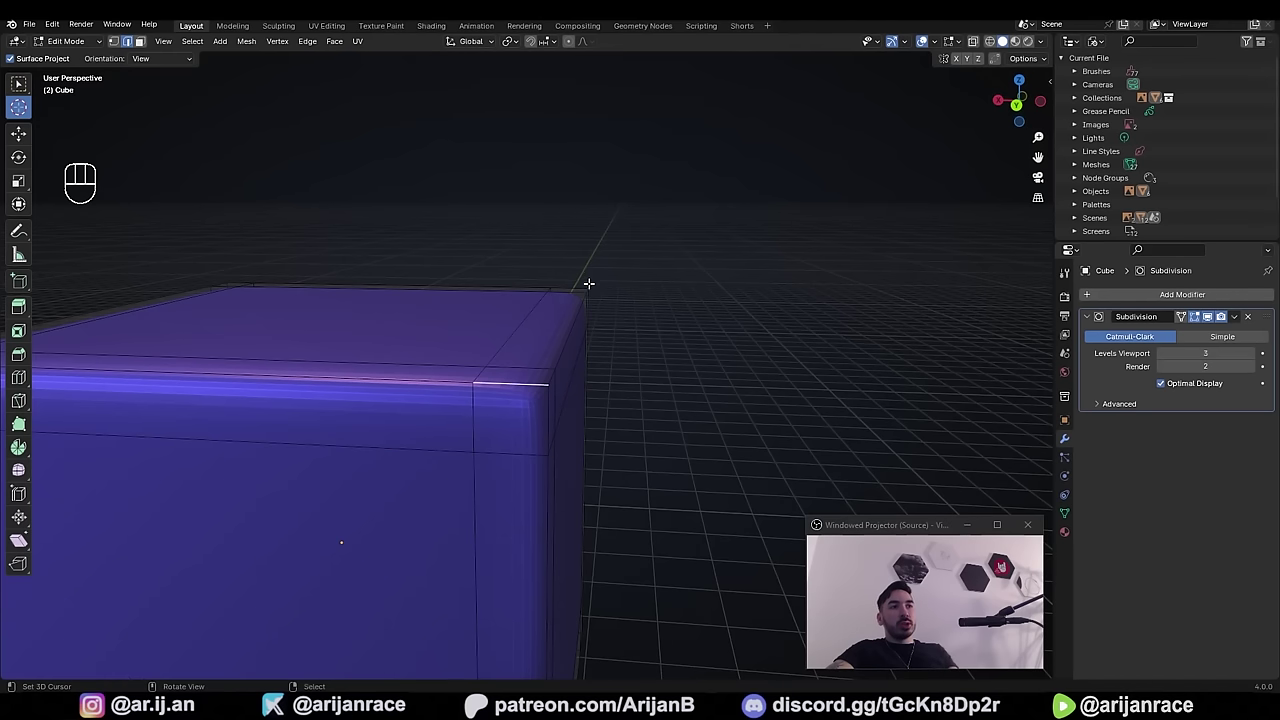
key(g)
key(g)
click(466, 406)
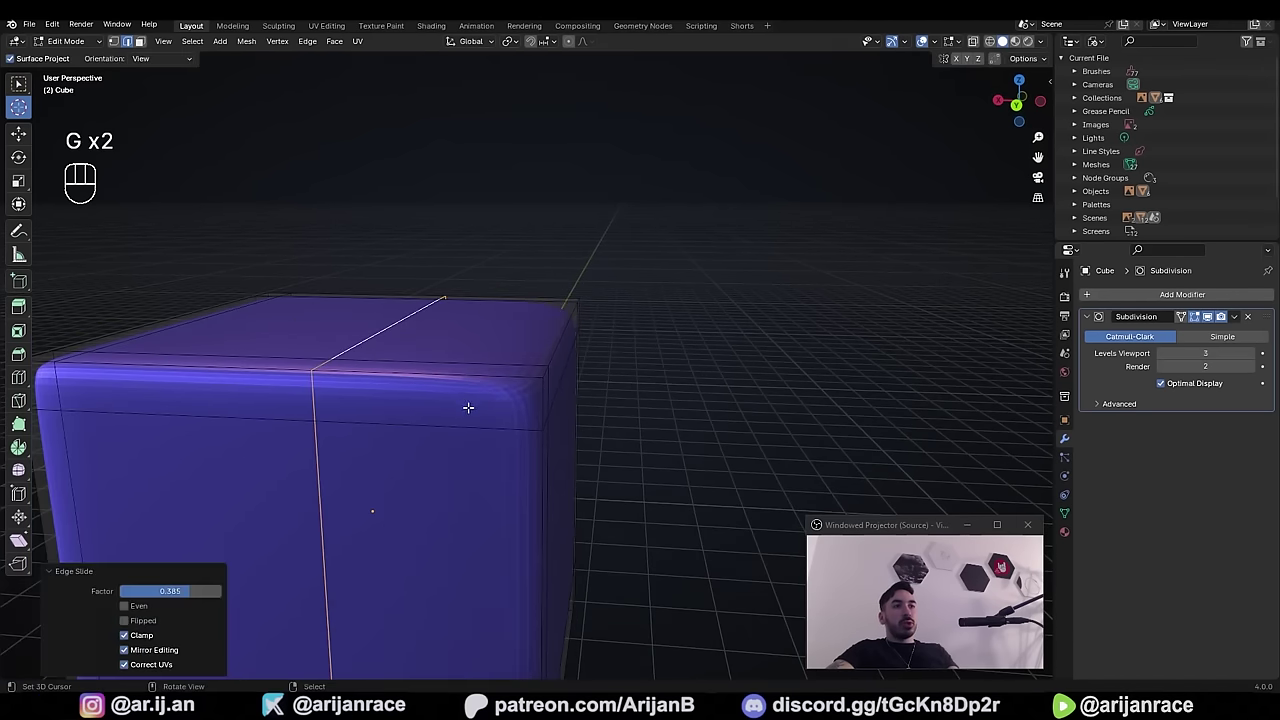
alt+click(480, 414)
alt+click(480, 415)
key(g)
key(g)
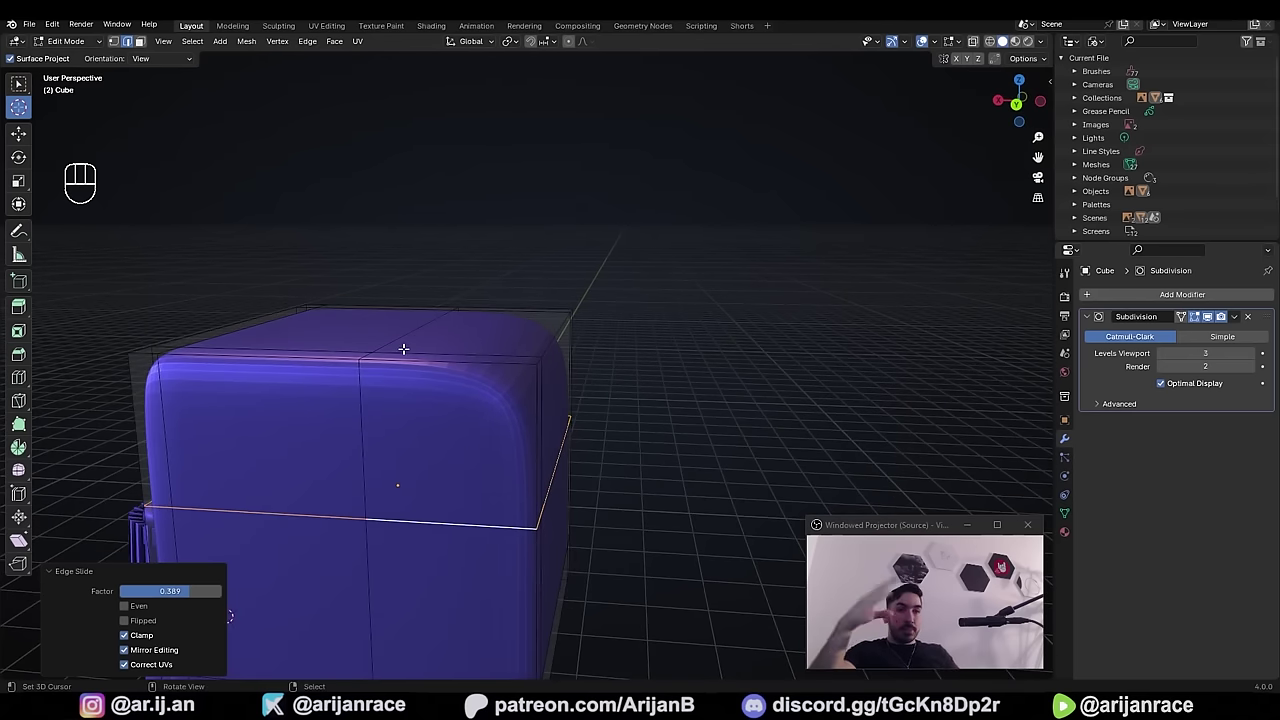
key(1)
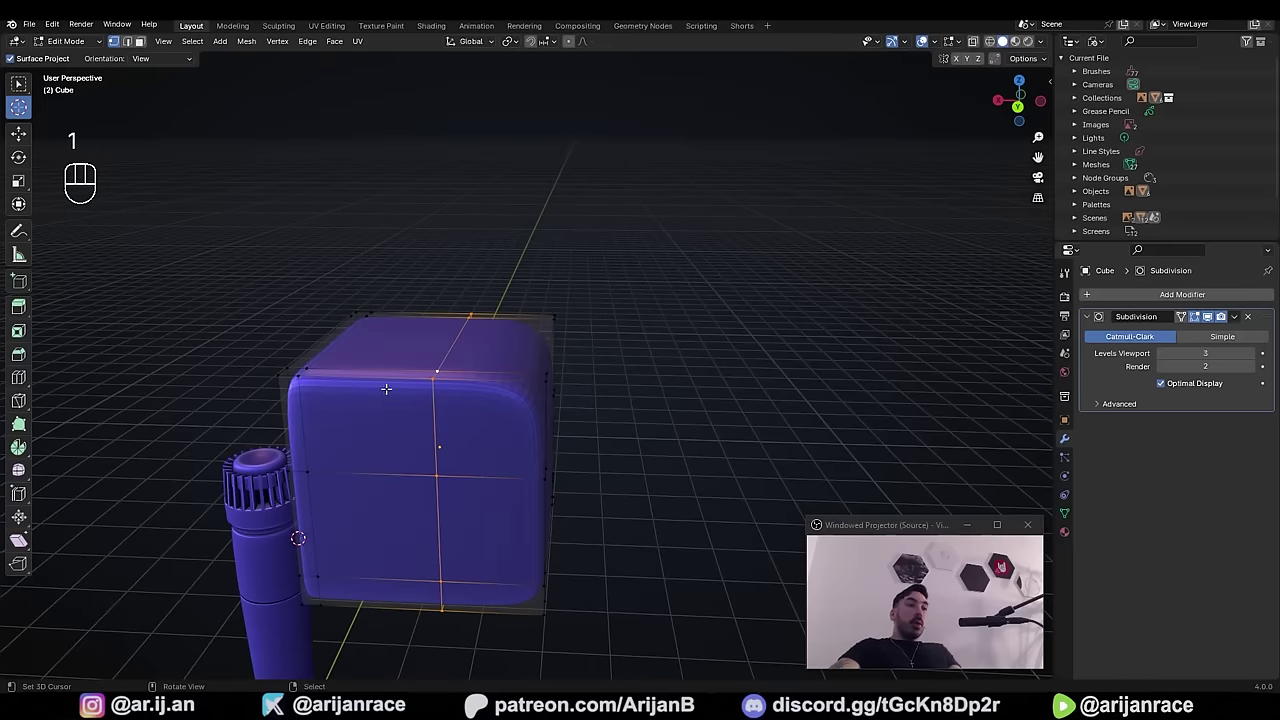
- Slide the cube's displaced vertical and horizontal edge loops back toward the corner to tighten the edges
middle_drag(386, 387, 425, 435)
middle_drag(438, 386, 390, 414)
key(g)
key(g)
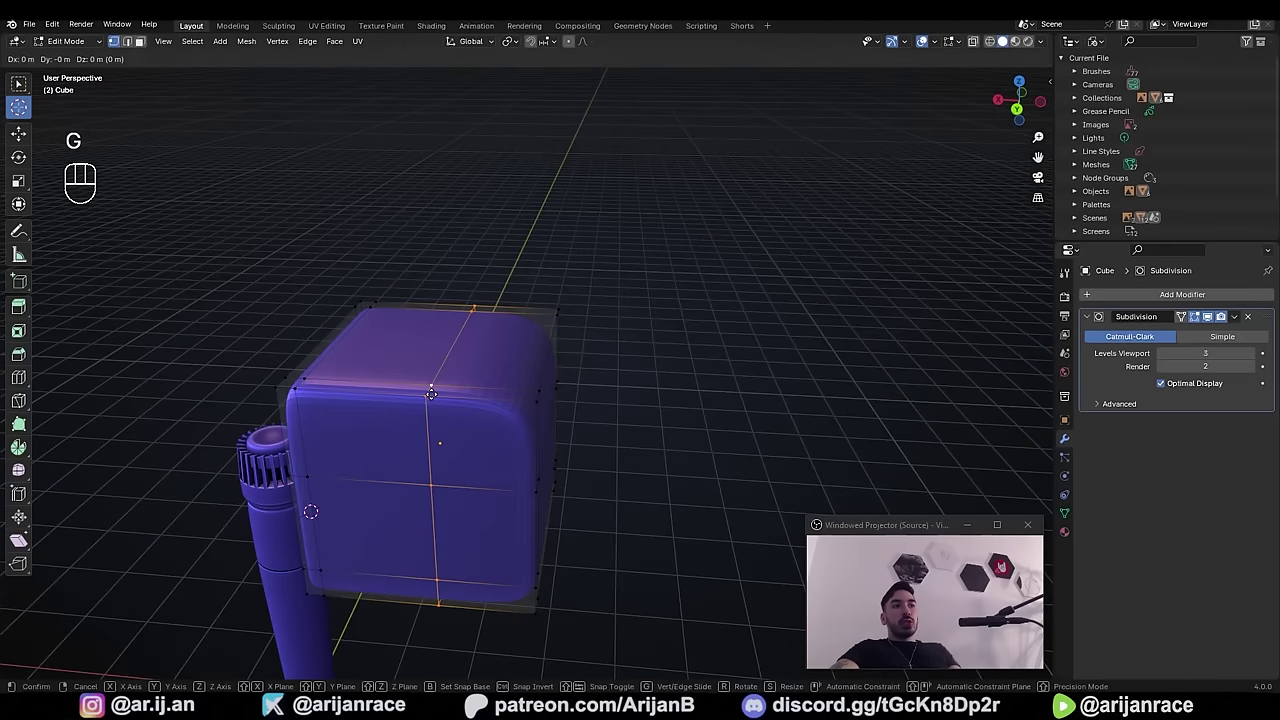
click(411, 449)
alt+click(402, 470)
key(g)
key(g)
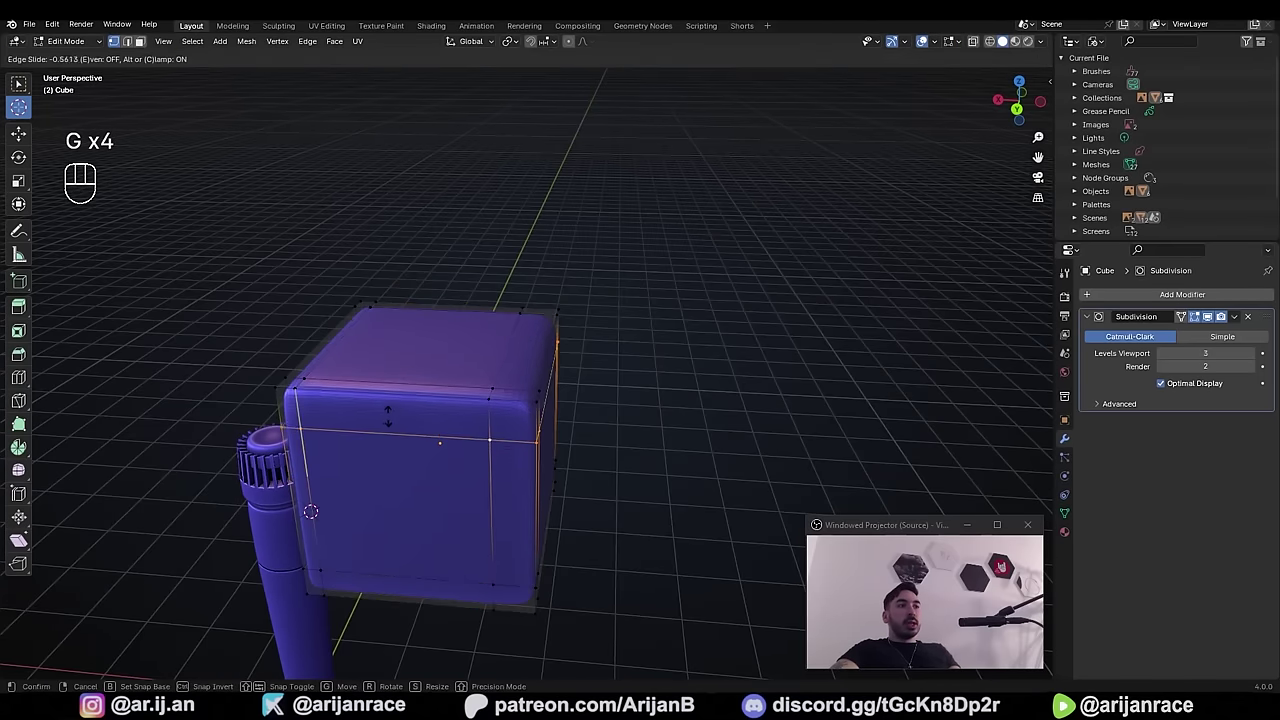
click(457, 366)
- Slide the cube's vertical edge loop once more along the top face to compare corner sharpness
scroll(457, 366, up, 4)
key(g)
key(g)
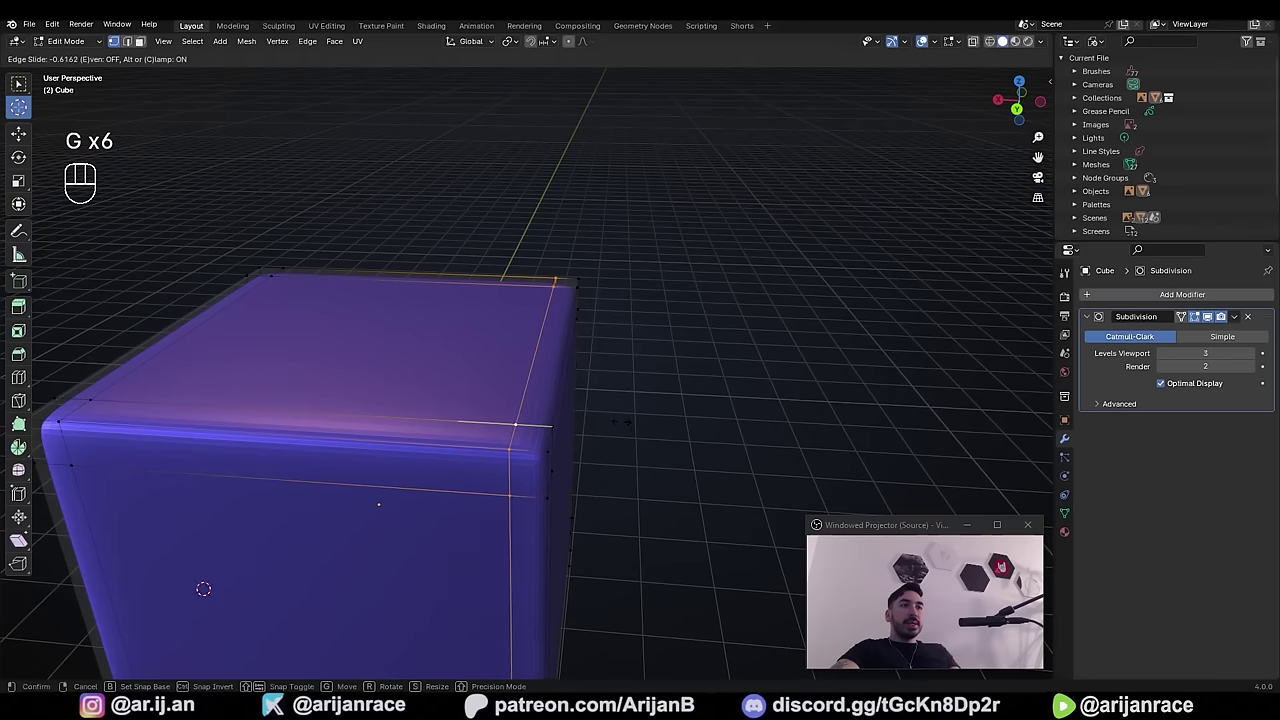
click(622, 421)
scroll(529, 483, down, 3)
scroll(543, 423, up, 4)
scroll(543, 423, down, 3)
- Leave Edit Mode and delete the demonstration cube
middle_drag(543, 423, 541, 373)
key(Tab)
scroll(541, 373, down, 3)
middle_drag(465, 434, 680, 358)
key(x)
click(580, 339)
- Select the microphone body and open its mesh in Edit Mode
right_click(583, 346)
key(g)
right_click(556, 287)
key(Tab)
- Try a loop cut on the body's upper section, slid up just beneath the top rim, and undo it
shift+middle_drag(656, 290, 600, 383)
scroll(601, 349, up, 3)
scroll(600, 383, up, 1)
key(ctrl+r)
click(571, 466)
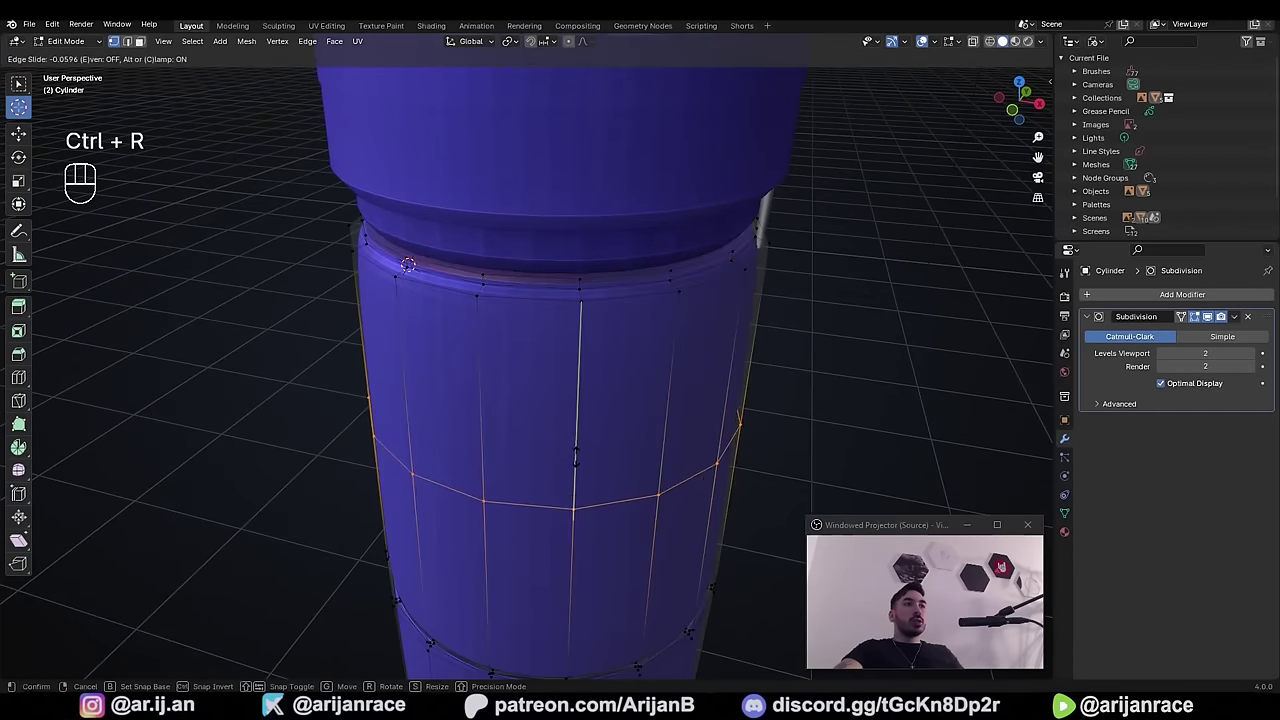
click(563, 283)
key(ctrl+r)
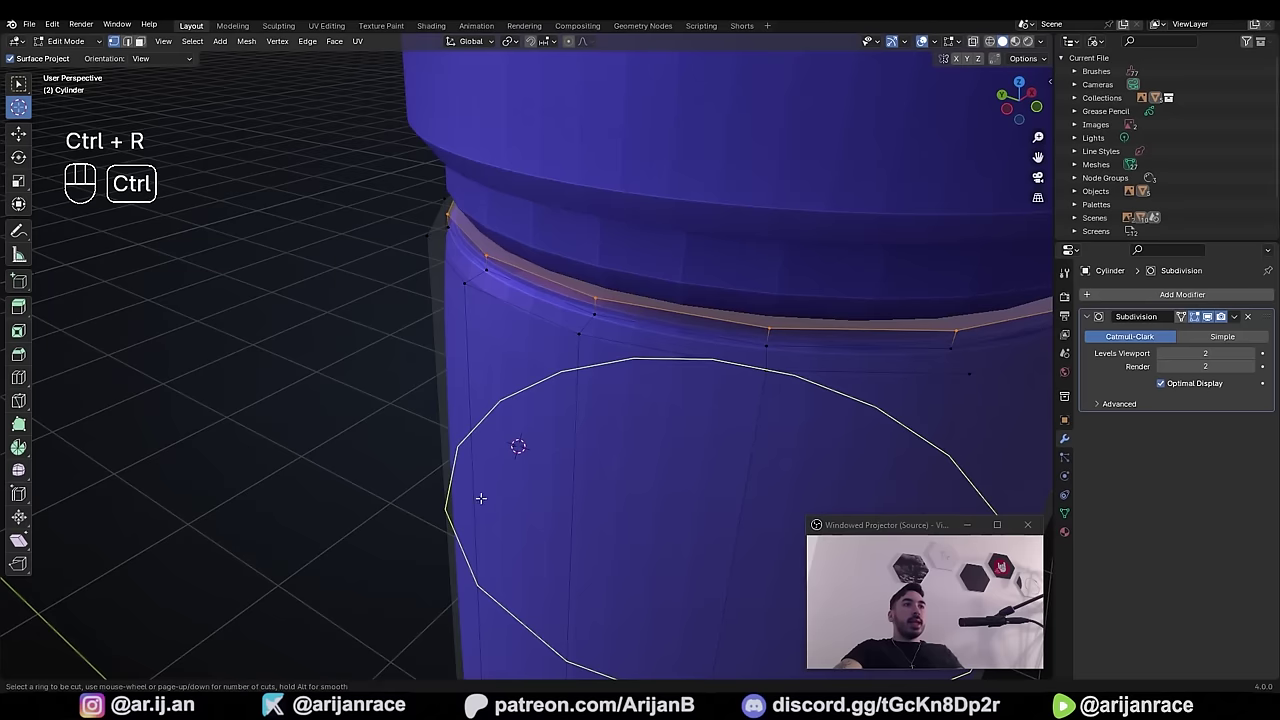
click(481, 497)
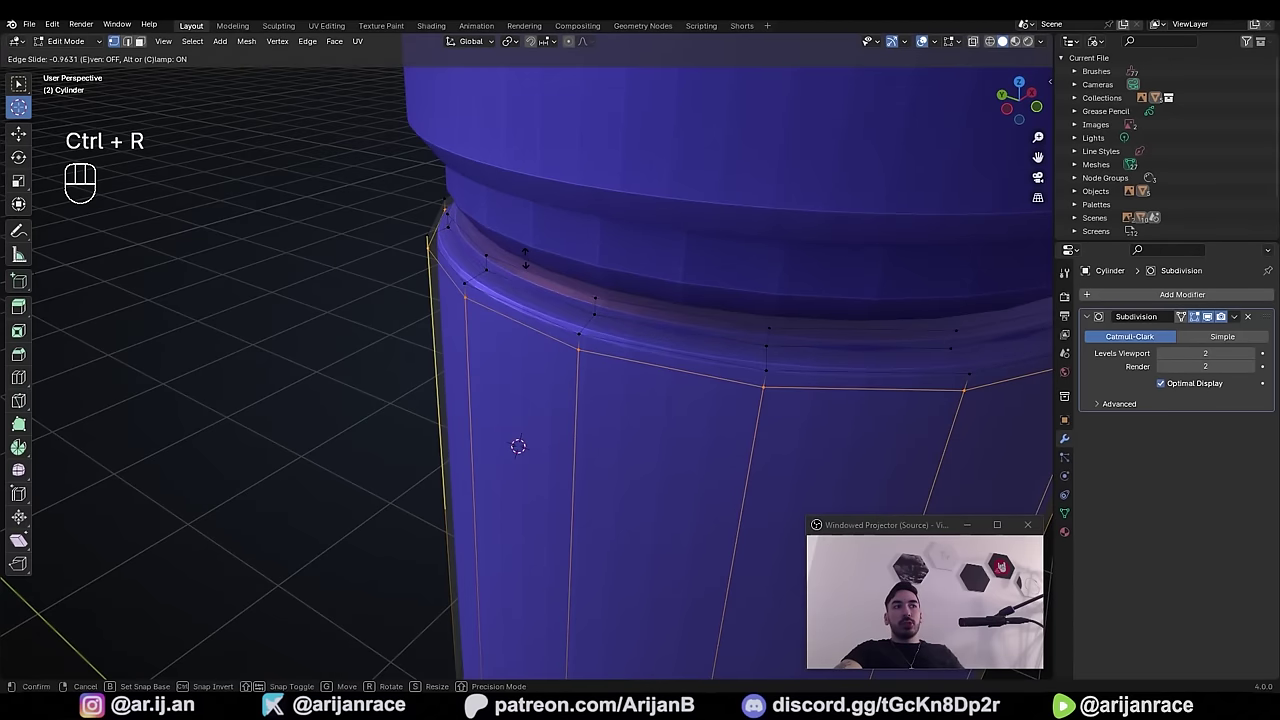
click(490, 283)
key(ctrl+z)
scroll(468, 340, down, 7)
- Add a loop cut just below the body's top rim at a factor of about -0.99 and another on the sloped rim face
key(ctrl+r)
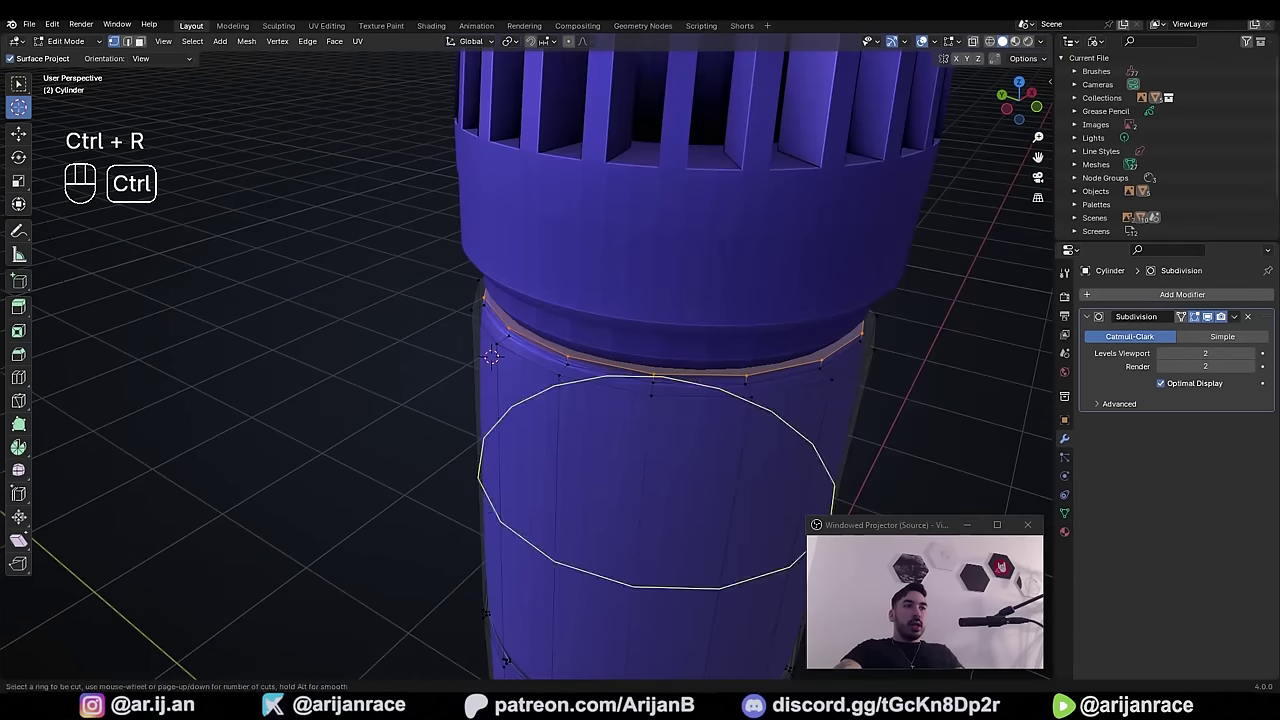
click(490, 510)
click(496, 360)
scroll(497, 360, up, 12)
key(ctrl+r)
click(376, 245)
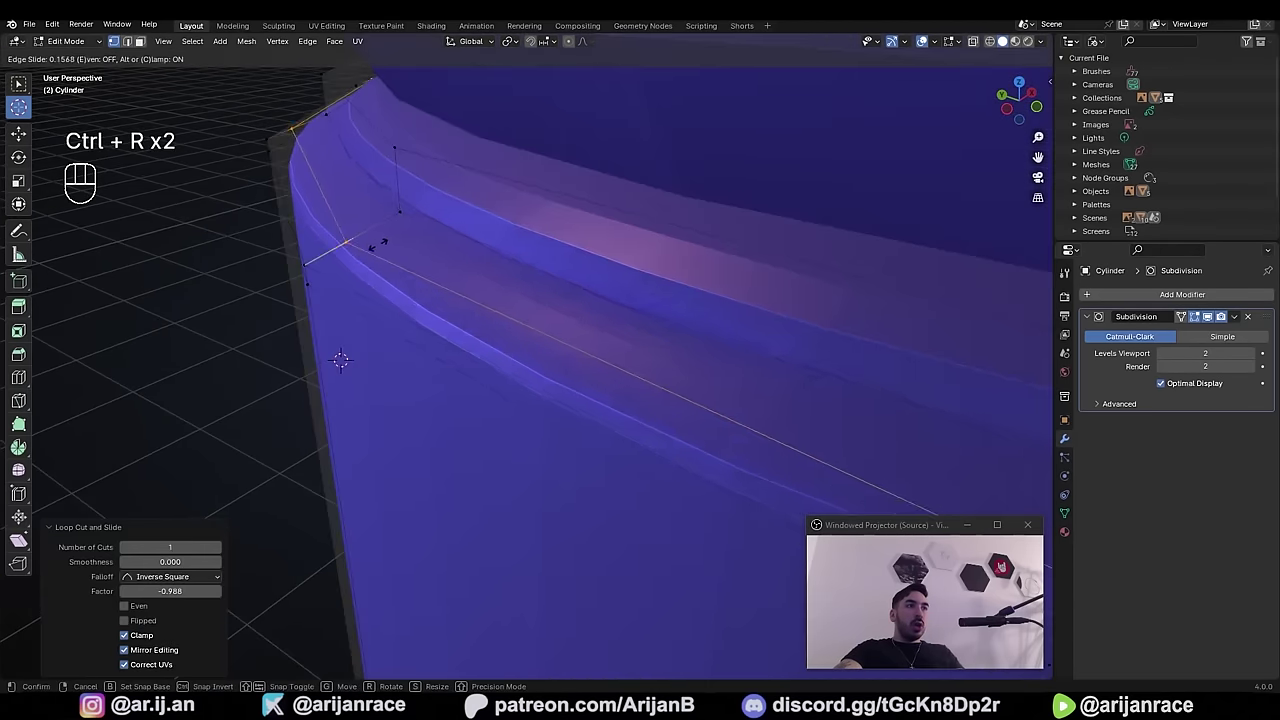
click(355, 267)
- Add more support loops across the sloped rim face and beside its inner edge, at factors of about -0.53 and 0.64
key(ctrl+r)
click(368, 244)
click(394, 242)
key(ctrl+r)
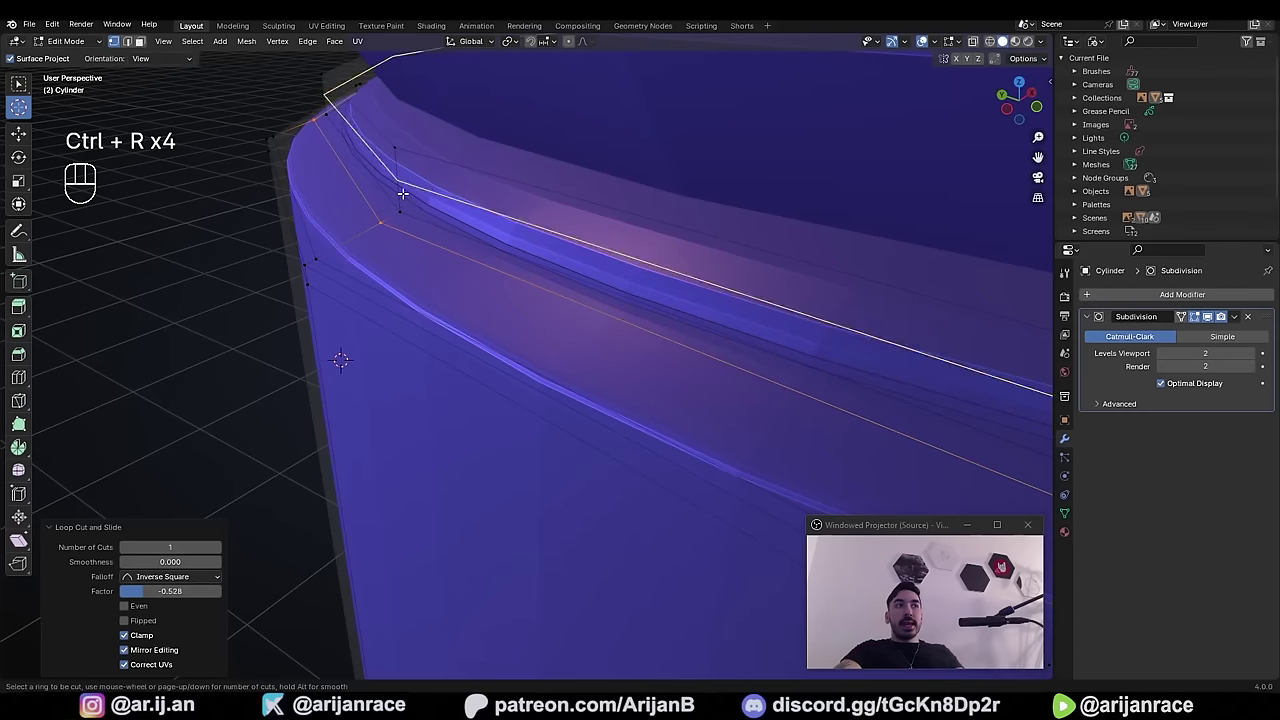
key(ctrl+r)
click(400, 200)
click(421, 209)
scroll(421, 209, down, 5)
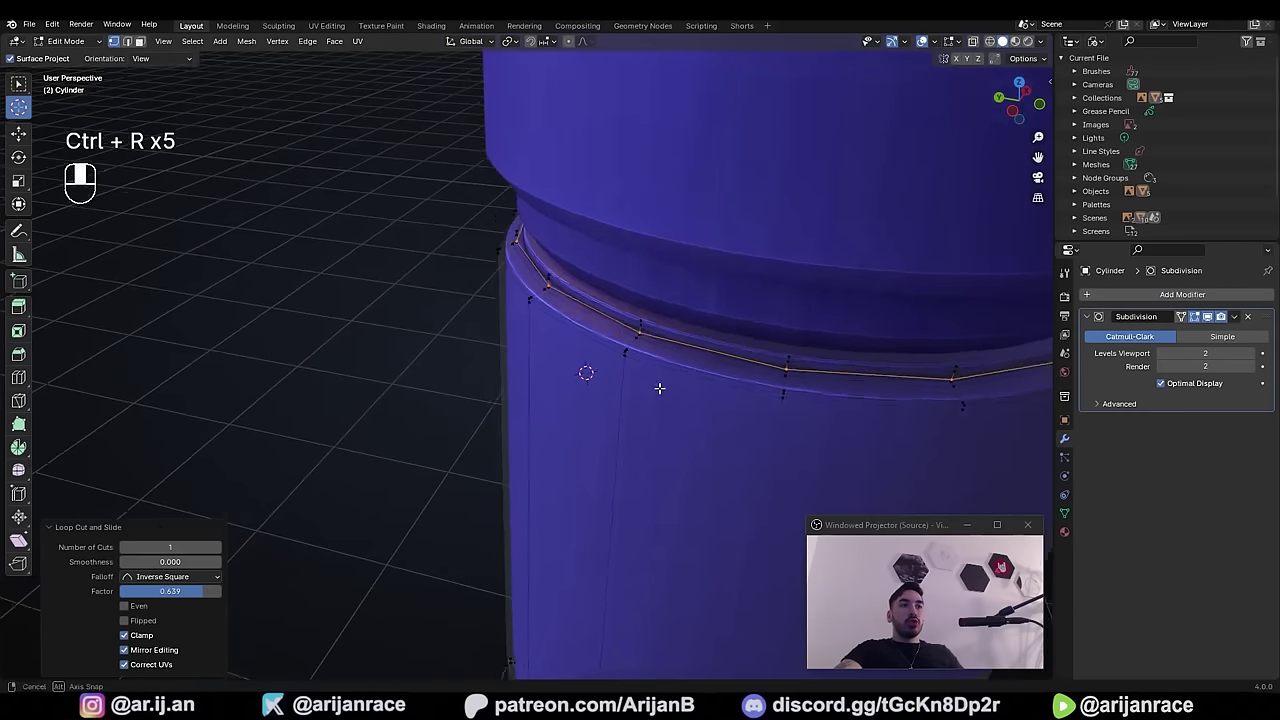
scroll(586, 371, up, 4)
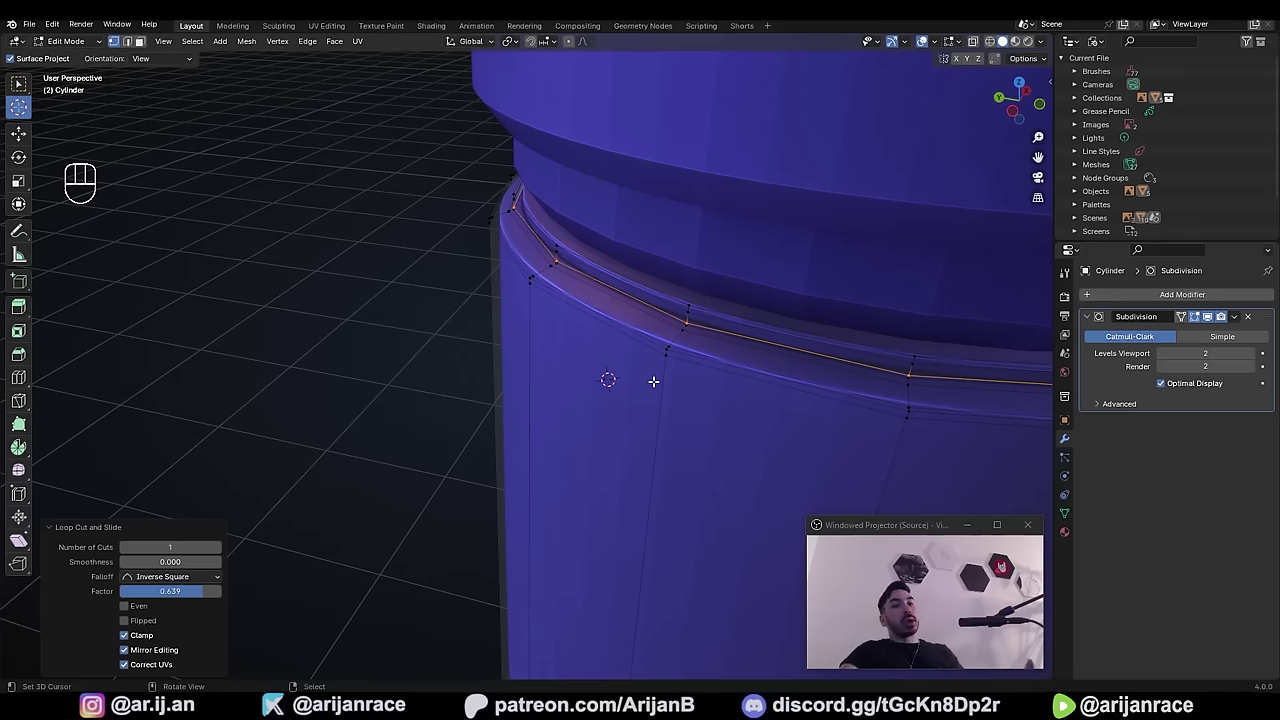
- Undo all the support loop cuts around the microphone body's top rim
key(ctrl+z)
key(ctrl+z)
key(ctrl+z)
key(ctrl+z)
key(ctrl+z)
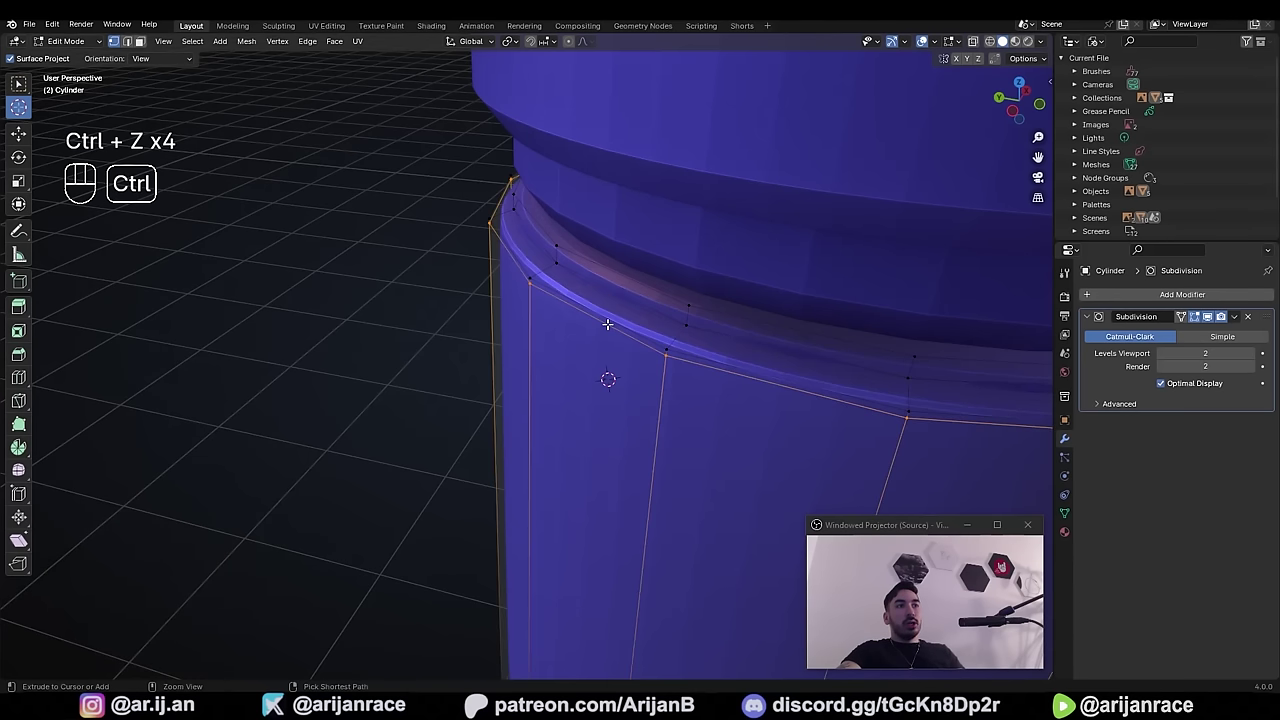
- Select the inner and outer edge loops bounding the microphone body's top rim
shift+middle_drag(606, 326, 571, 364)
scroll(571, 320, up, 3)
key(2)
scroll(571, 300, down, 3)
key(z)
key(z)
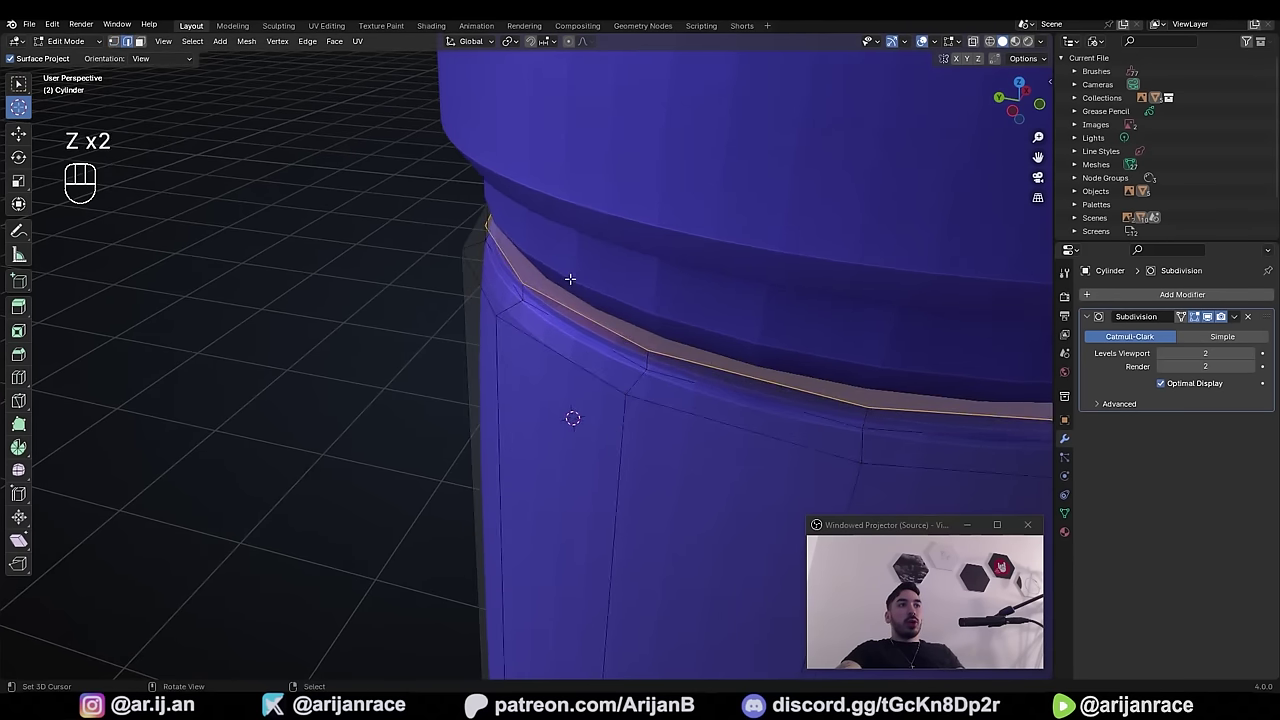
alt+shift+click(526, 302)
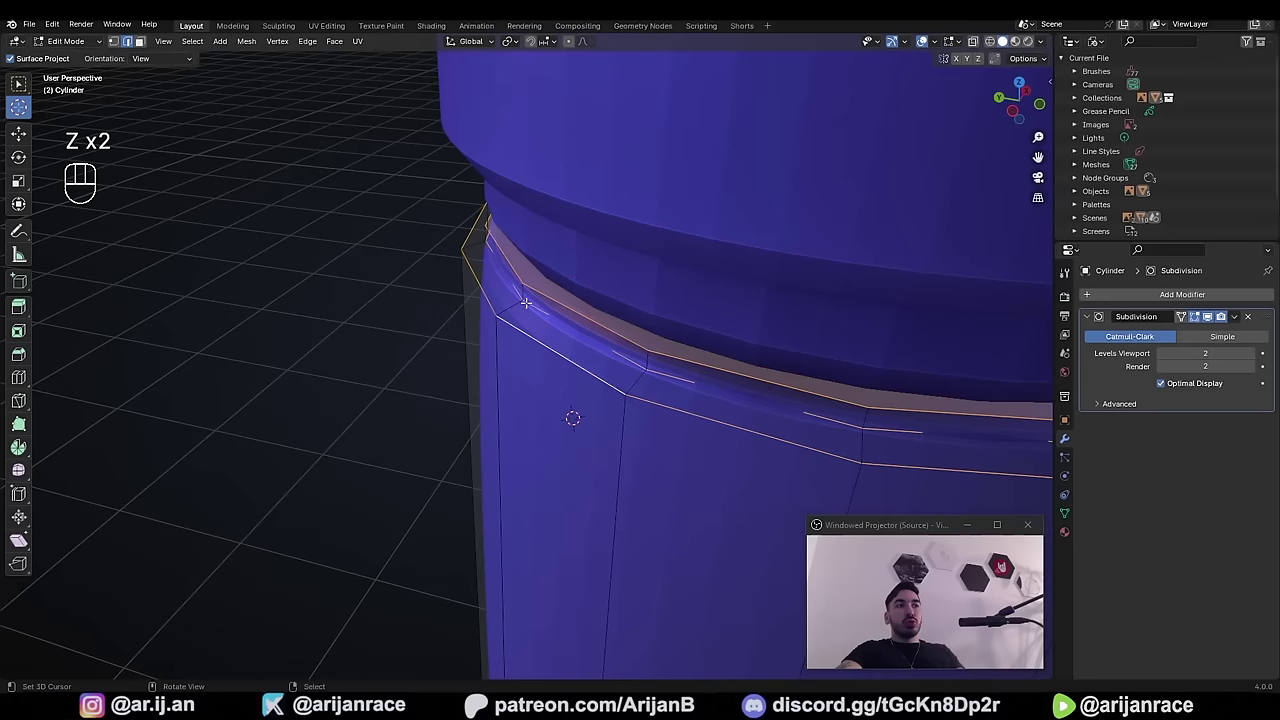
scroll(511, 330, up, 2)
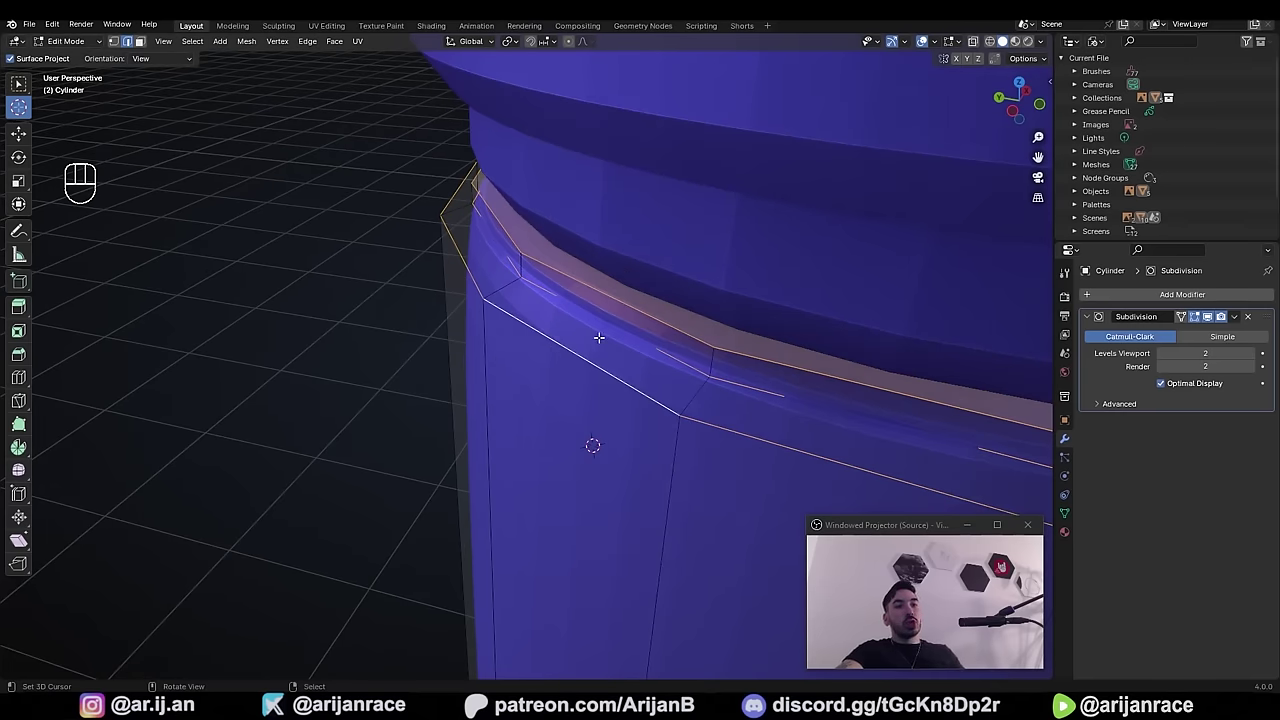
- Dissolve the support edge loop just above the microphone body's bottom edge
scroll(598, 366, down, 10)
shift+middle_drag(646, 663, 626, 520)
mouse_move(626, 520)
shift+middle_down()
mouse_move(620, 506)
mouse_move(608, 530)
shift+middle_up()
middle_drag(606, 538, 568, 451)
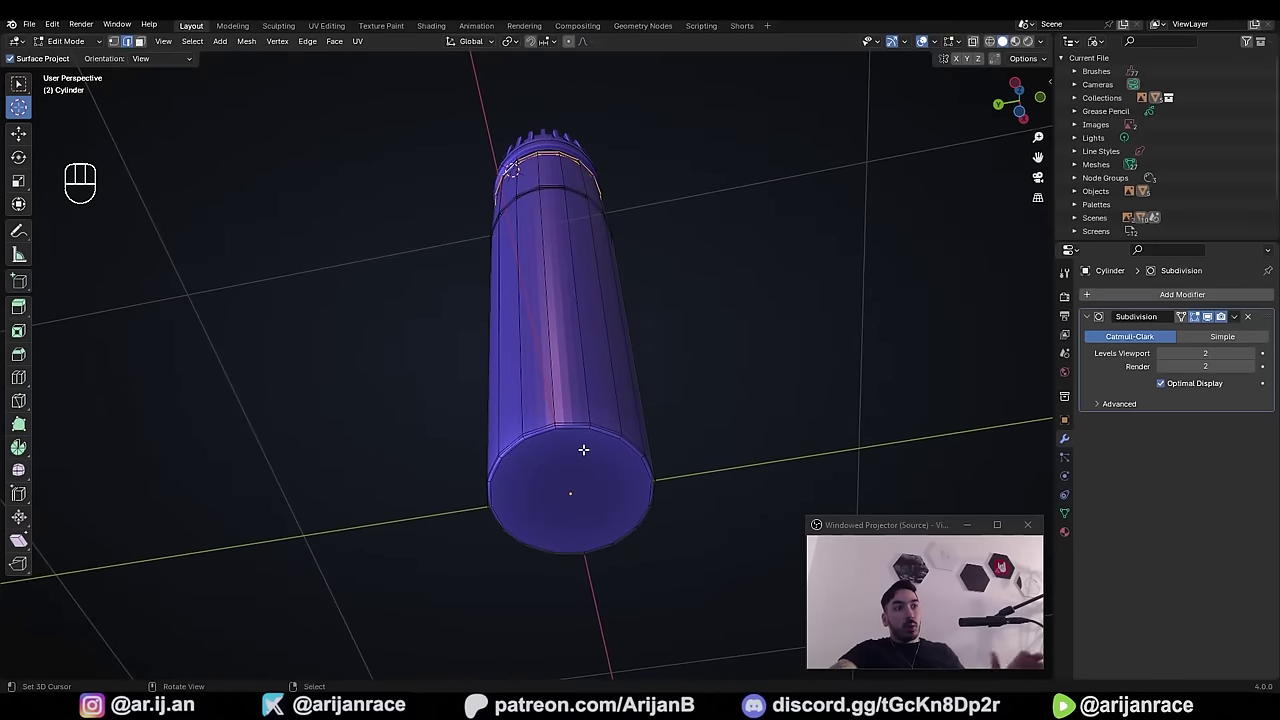
middle_drag(616, 326, 562, 256)
scroll(477, 343, up, 4)
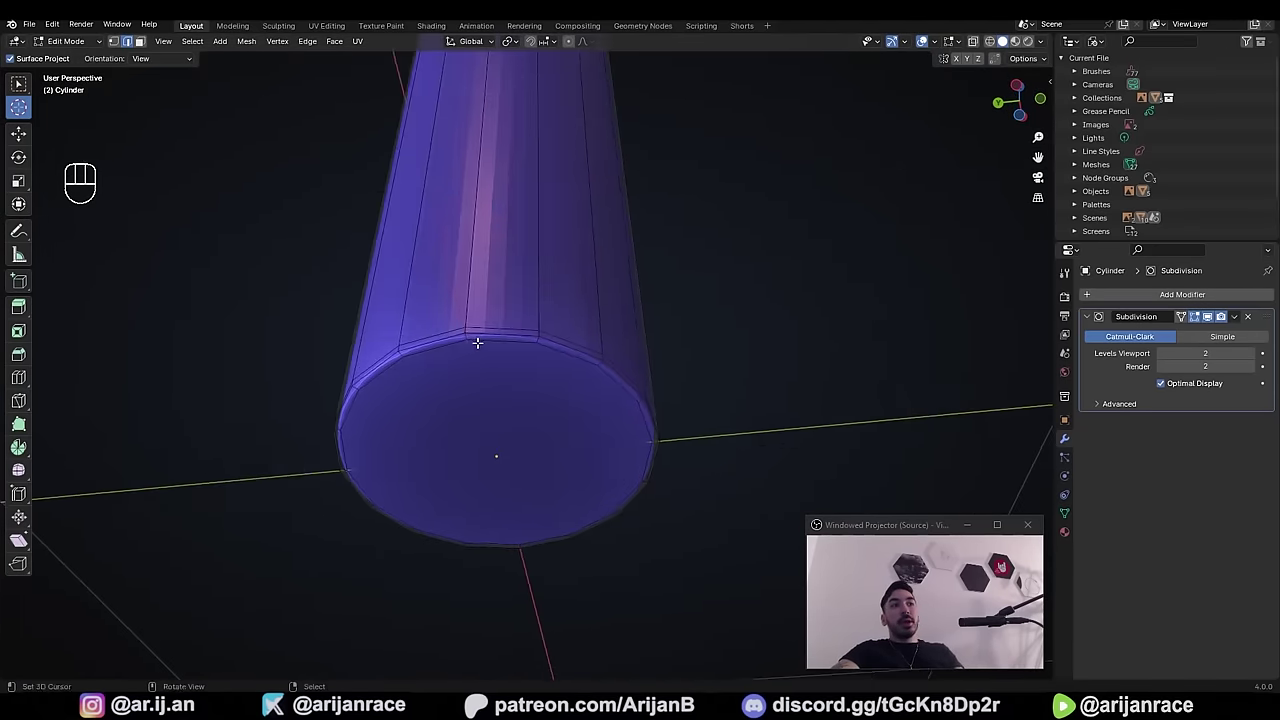
middle_drag(462, 328, 474, 467)
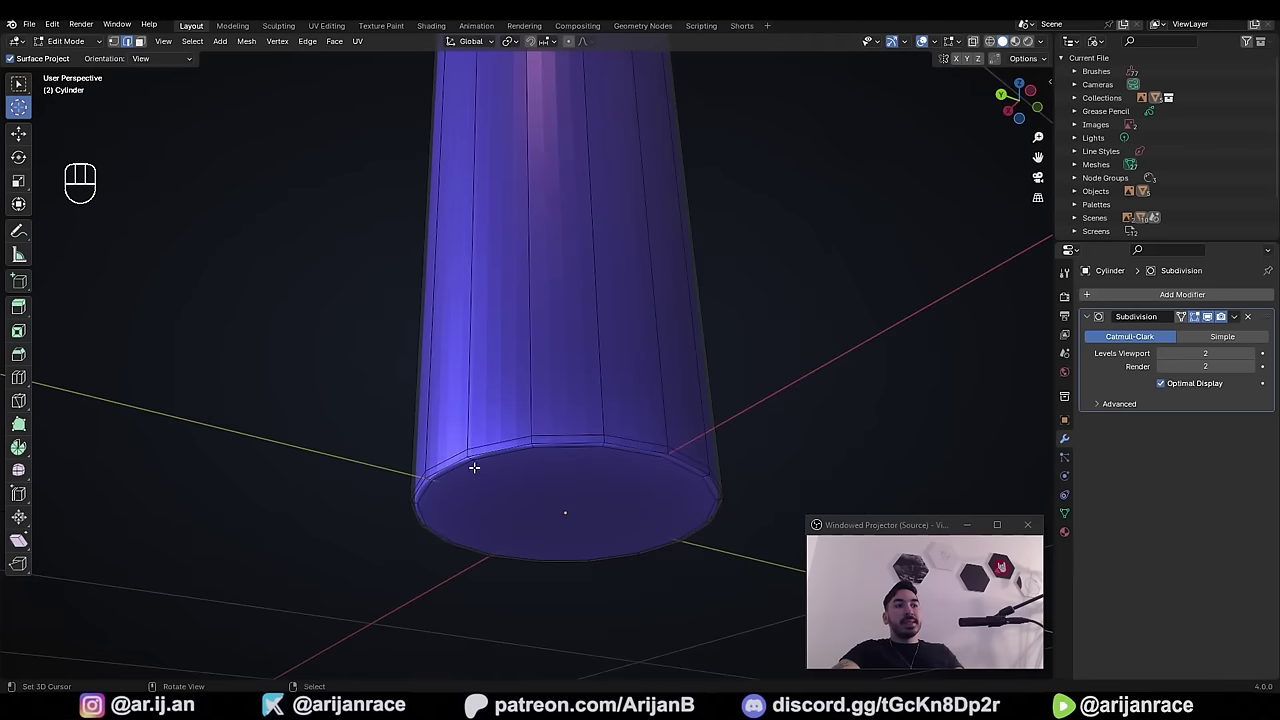
key(2)
alt+click(542, 435)
key(x)
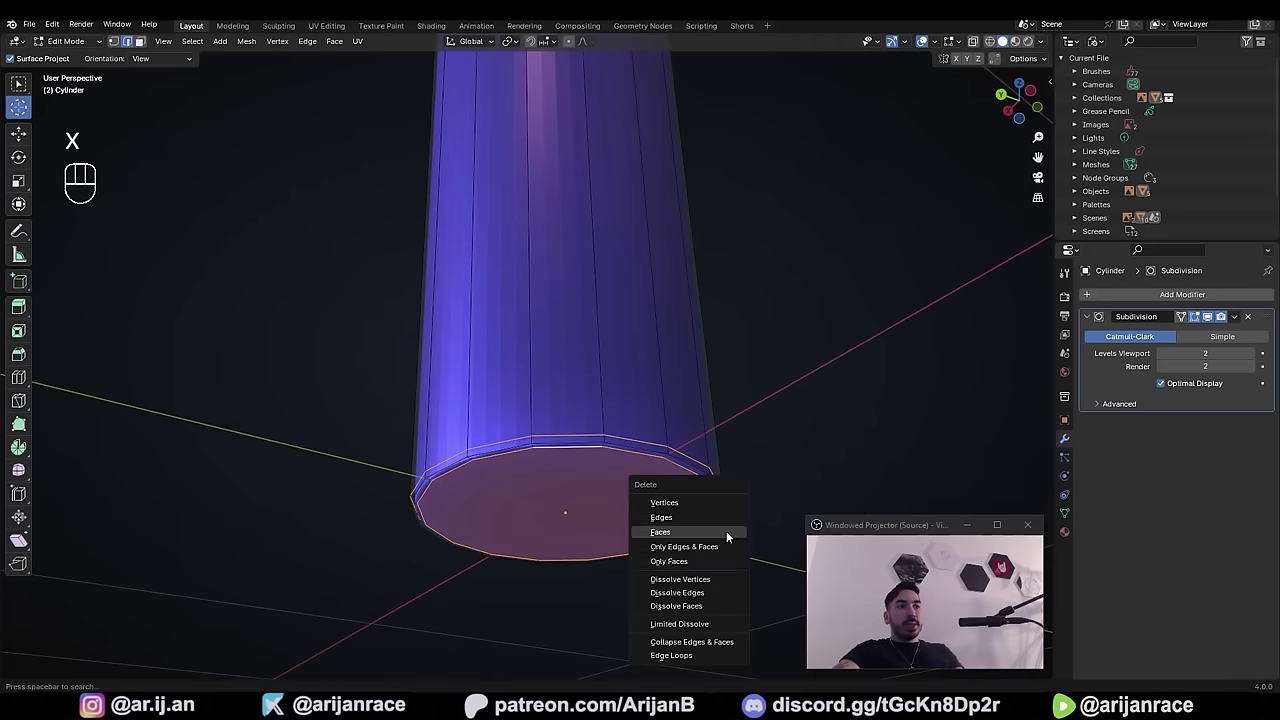
click(695, 593)
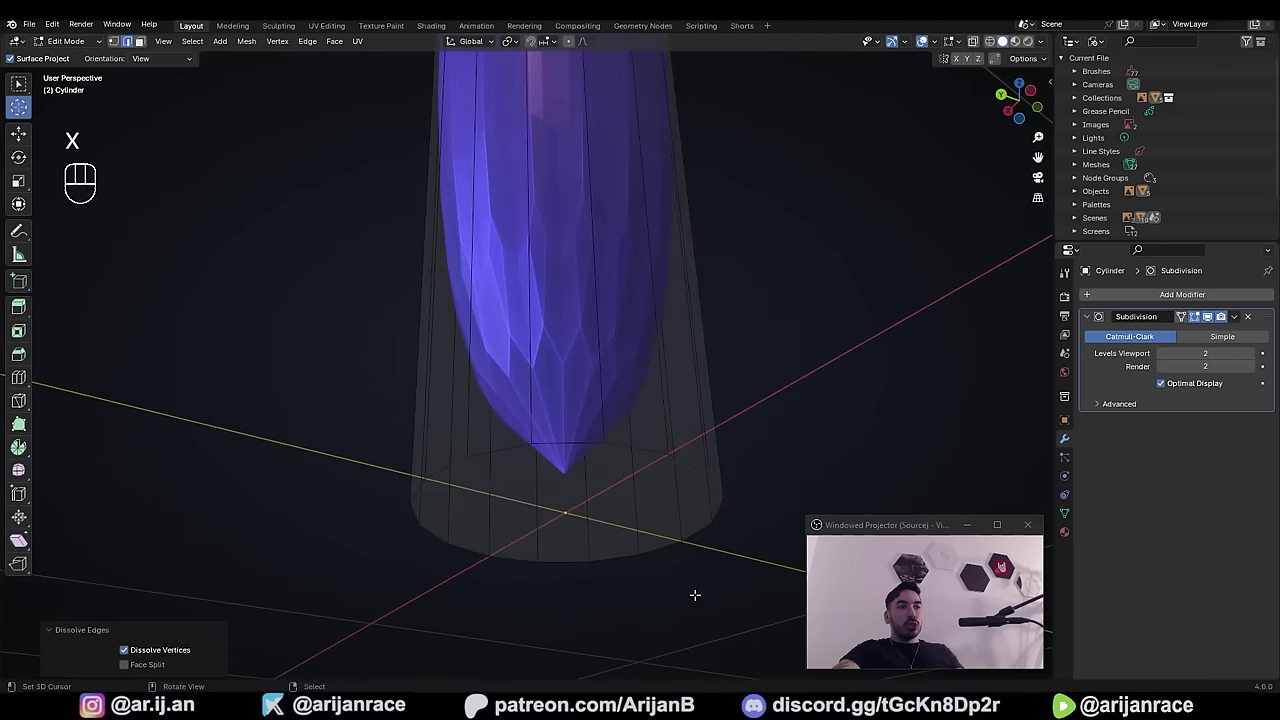
- Bevel the body's bottom edge loop about 0.0095 m wide with 2 segments and shape 1.0
middle_drag(695, 594, 499, 331)
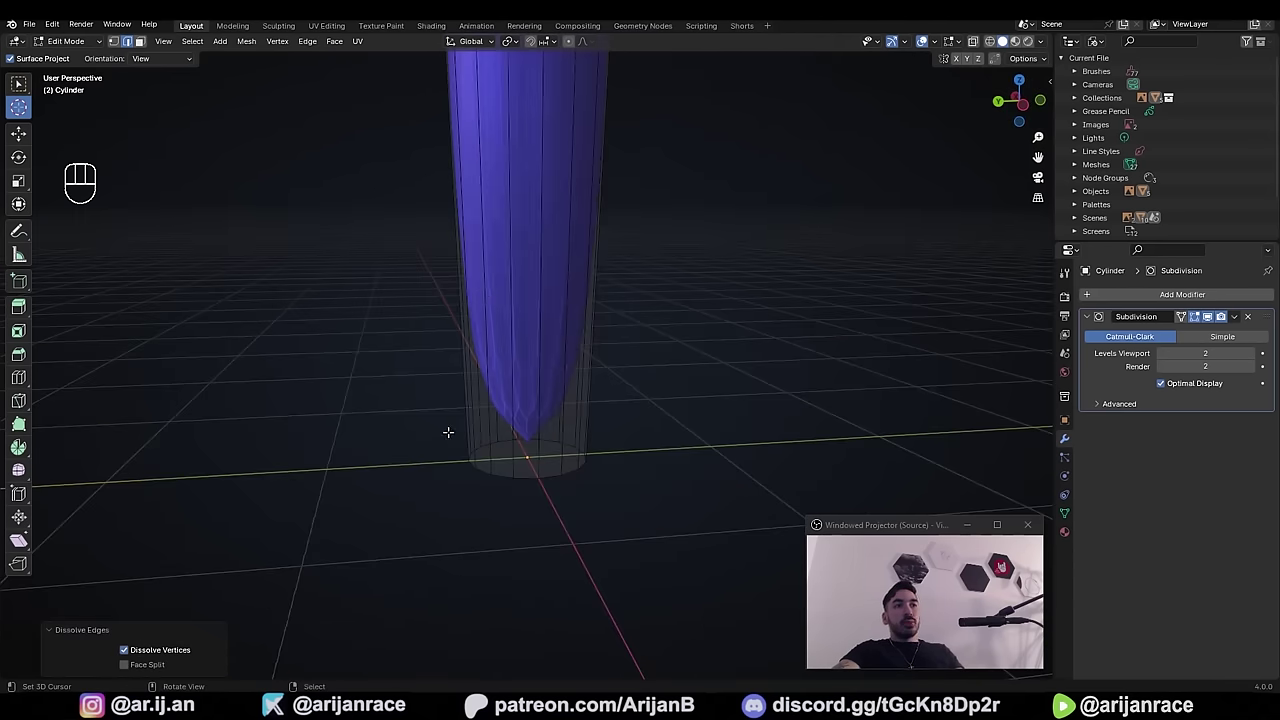
middle_drag(469, 464, 491, 353)
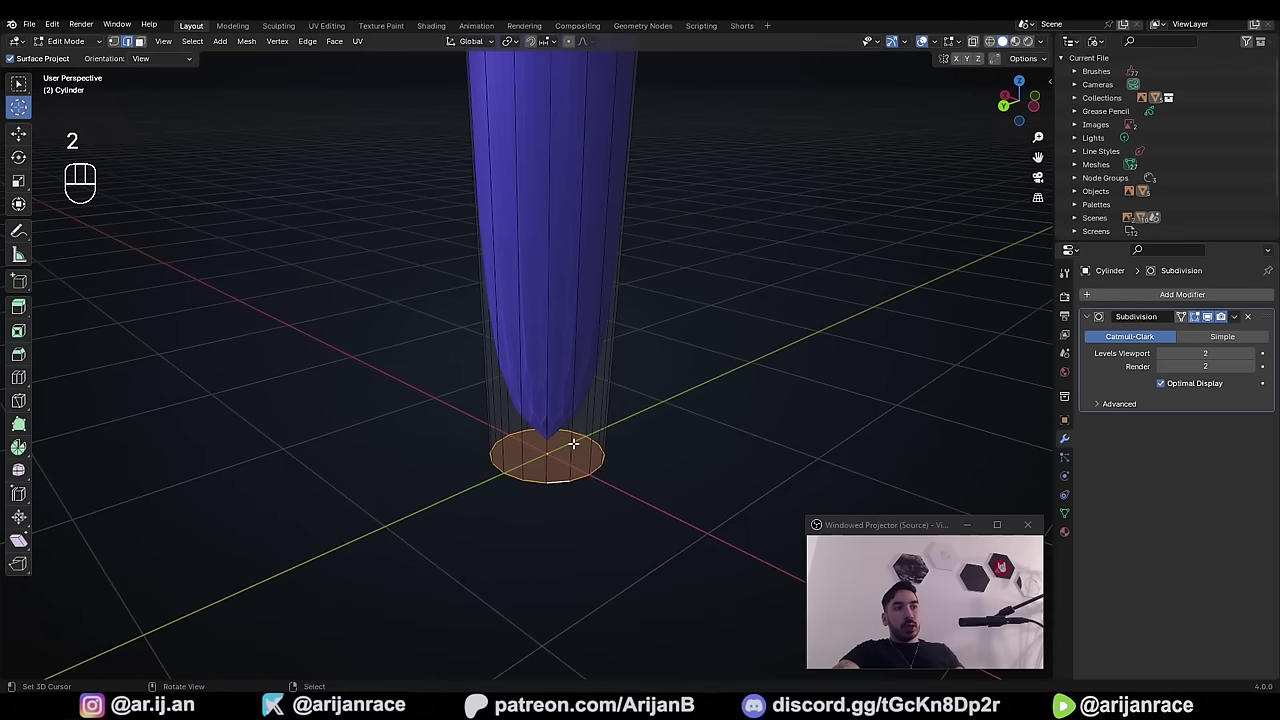
key(ctrl+b)
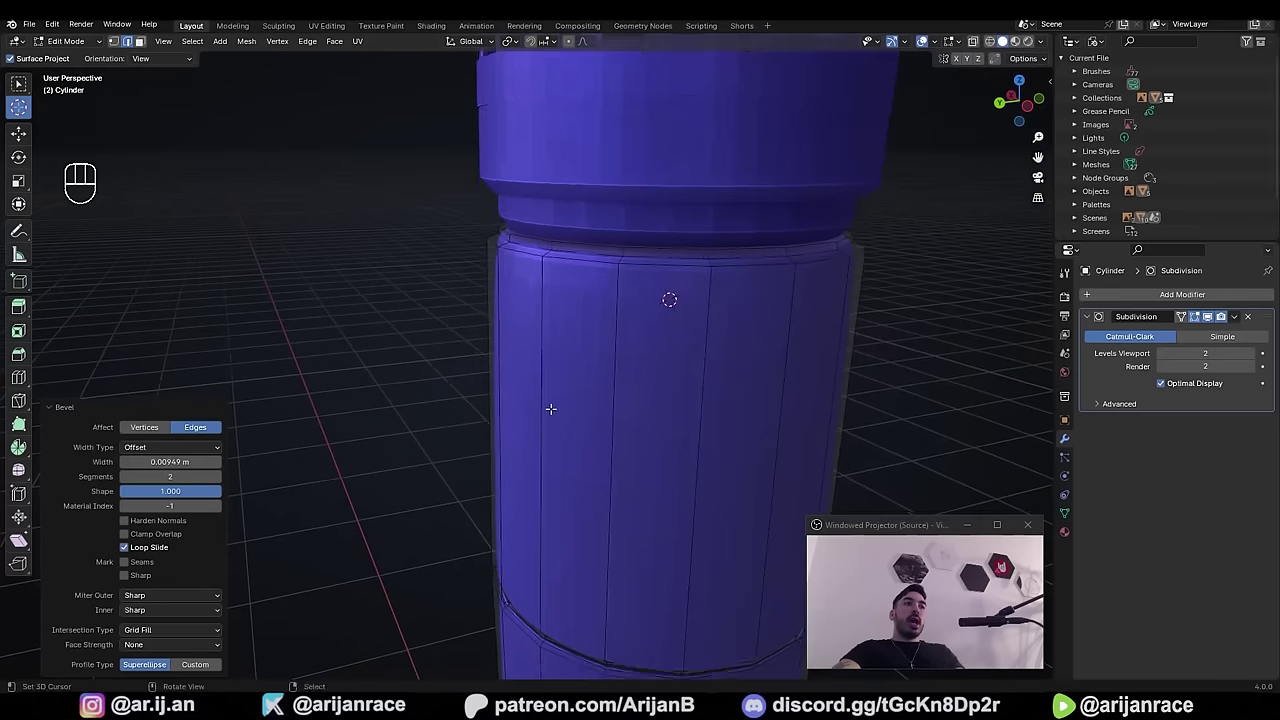
- Bevel the edge loops around the body's top rim about 0.0044 m wide with 2 segments and shape 1.0
middle_drag(551, 406, 522, 431)
alt+shift+click(508, 343)
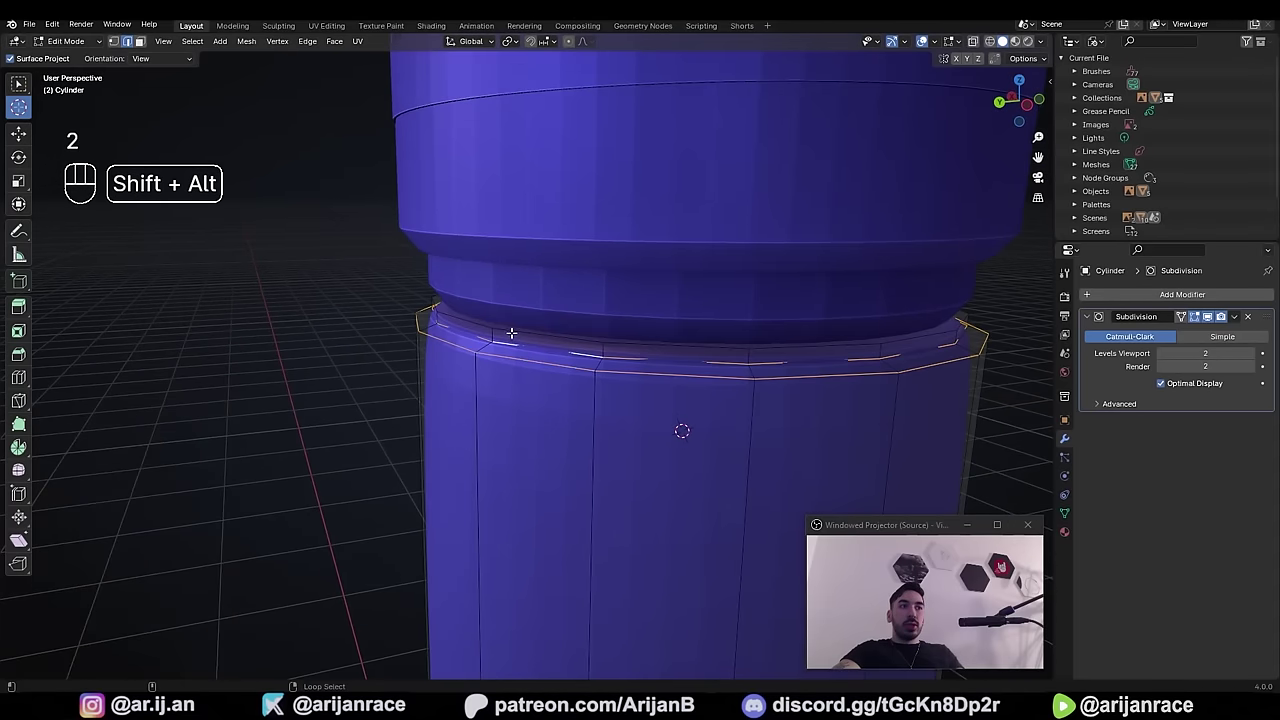
ctrl+middle_drag(511, 333, 486, 443)
key(ctrl+b)
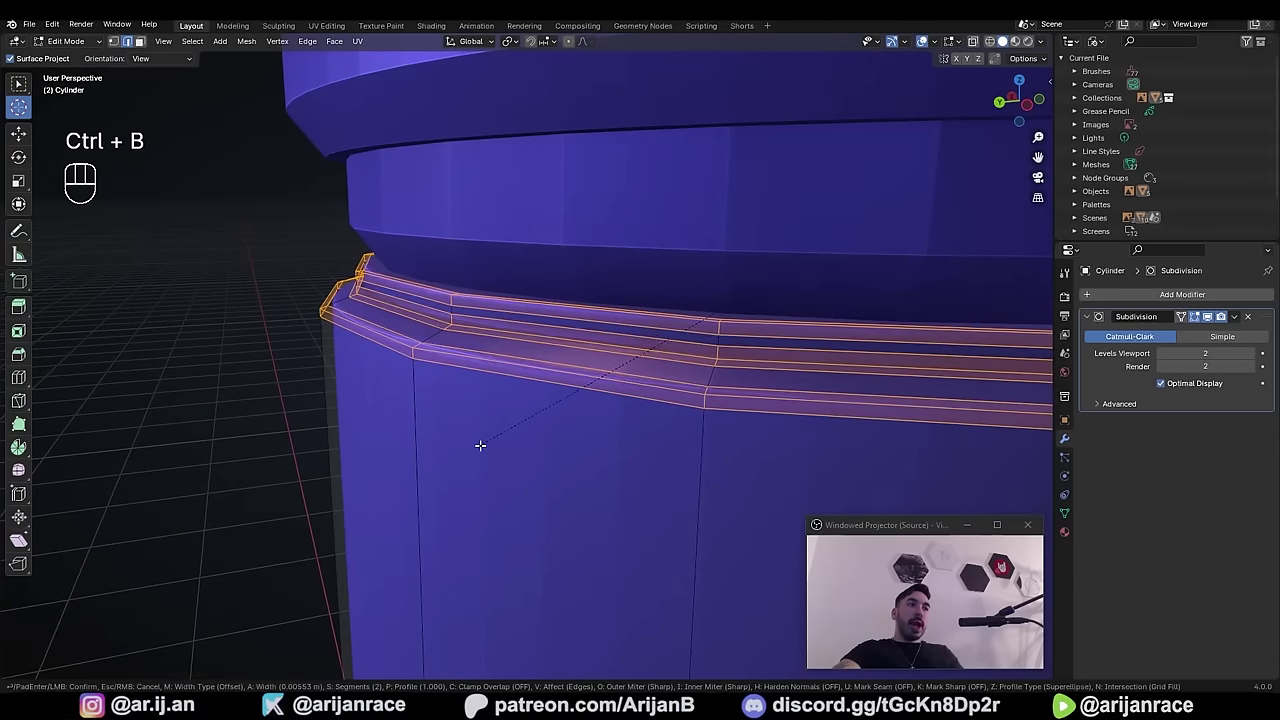
click(483, 435)
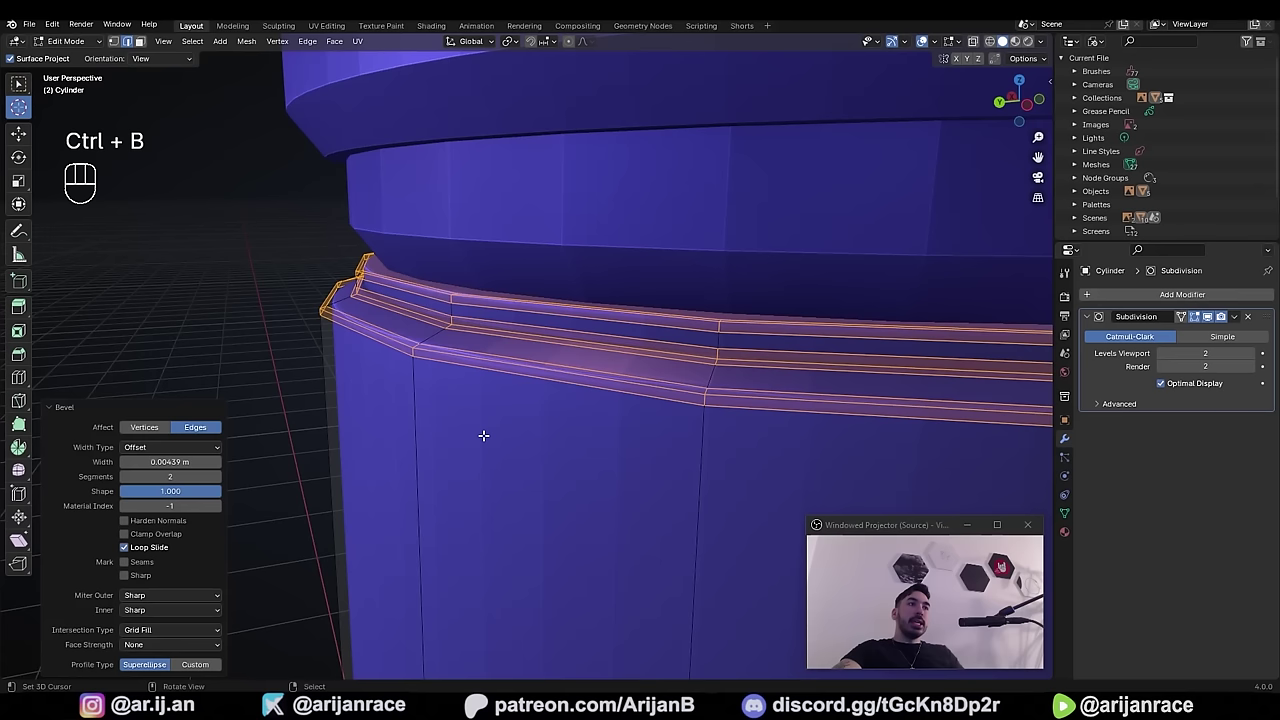
click(171, 476)
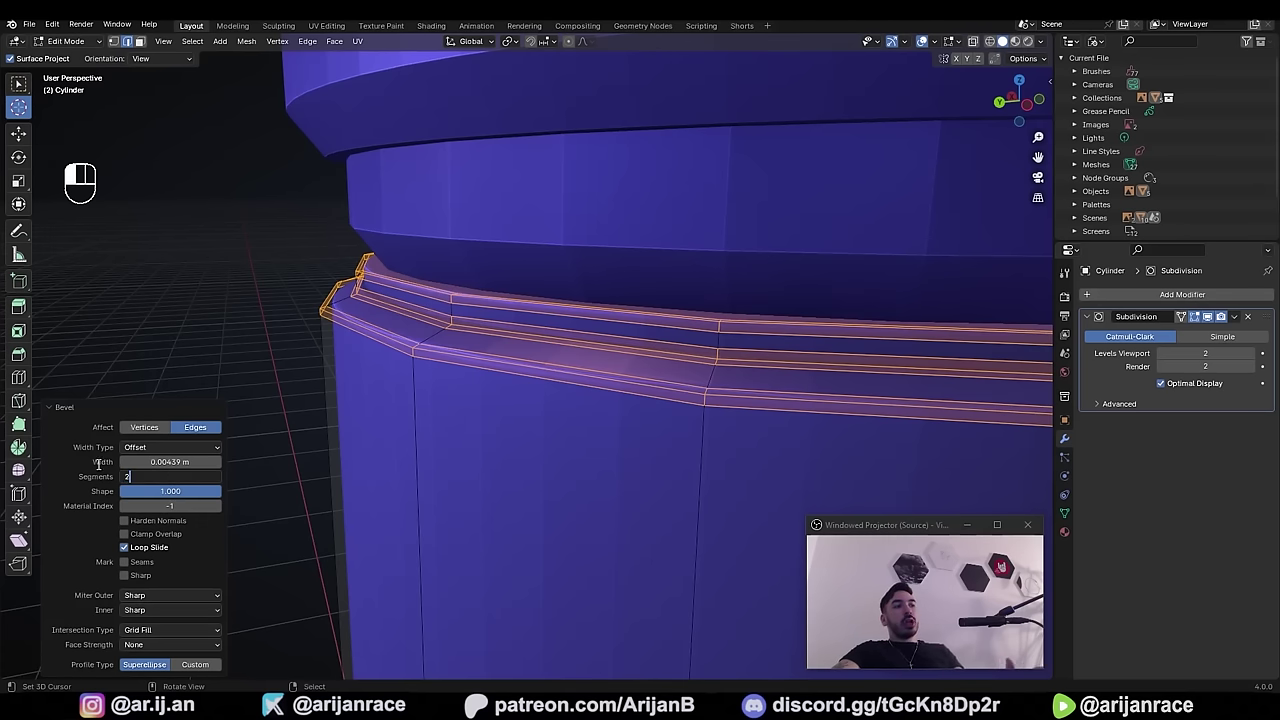
- Add a loop cut to the body's upper section, slid down just above the middle groove at a factor of 0.975
key(ctrl+r)
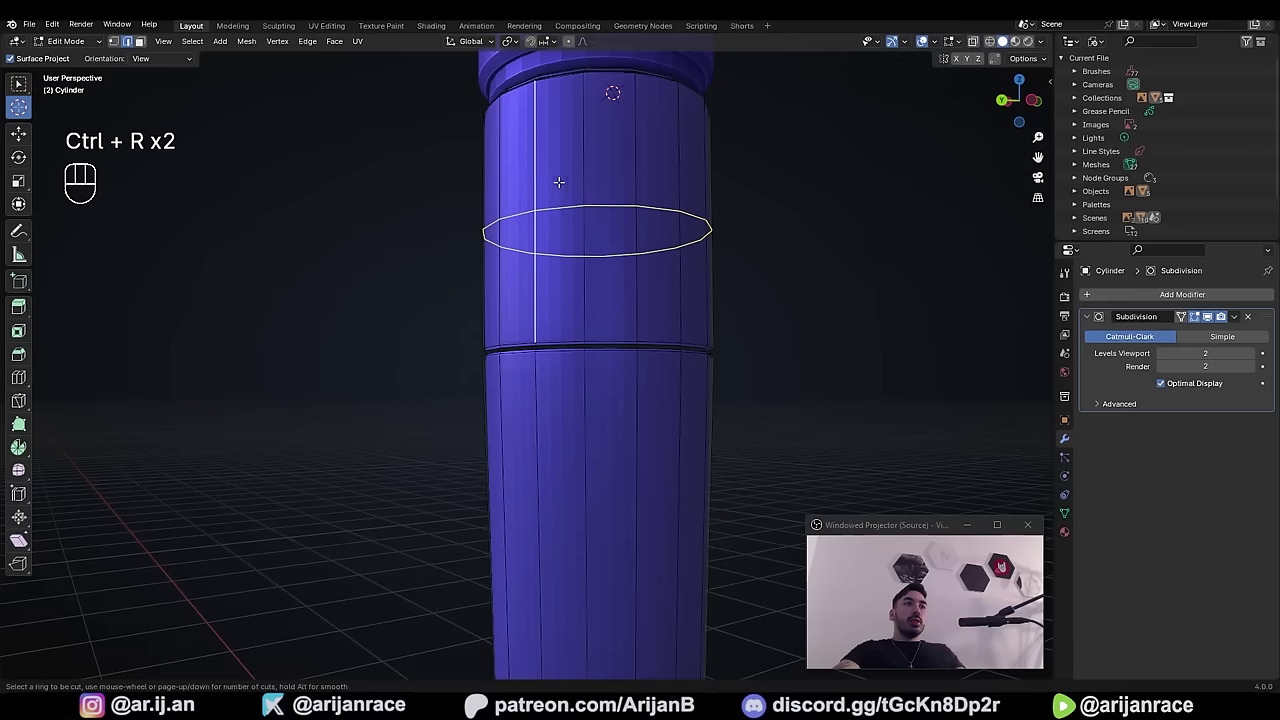
click(556, 195)
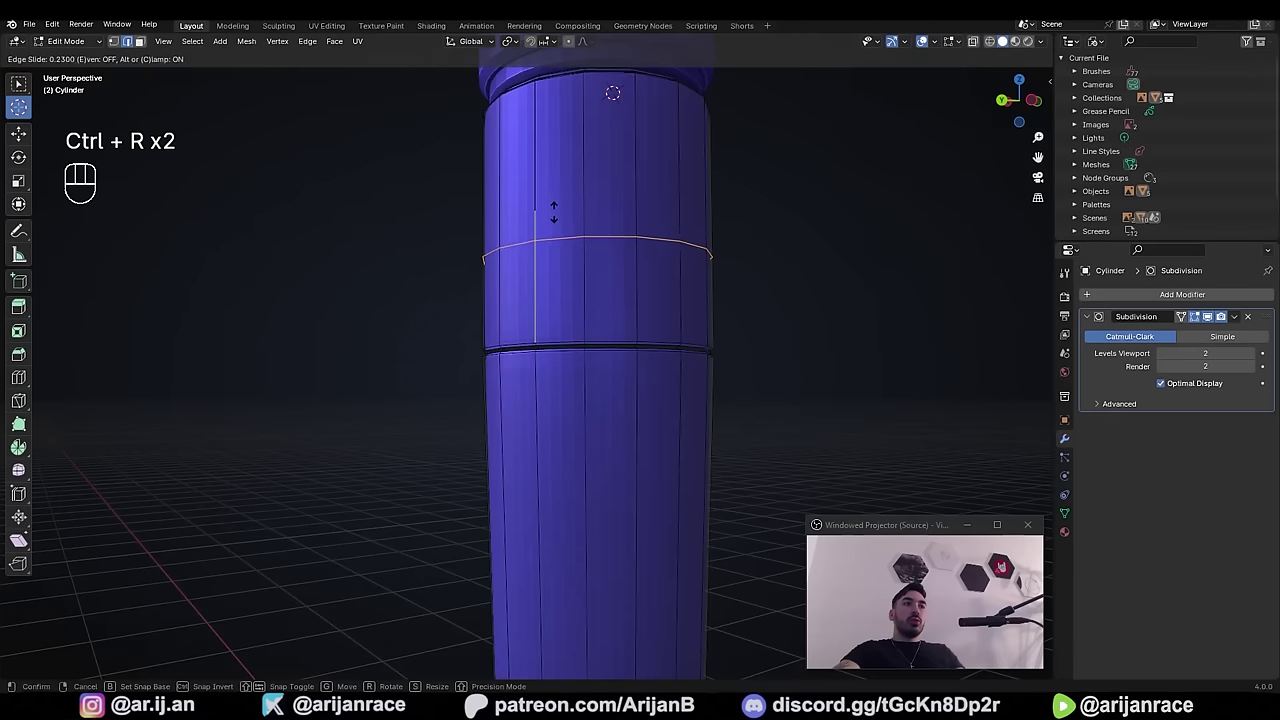
click(560, 307)
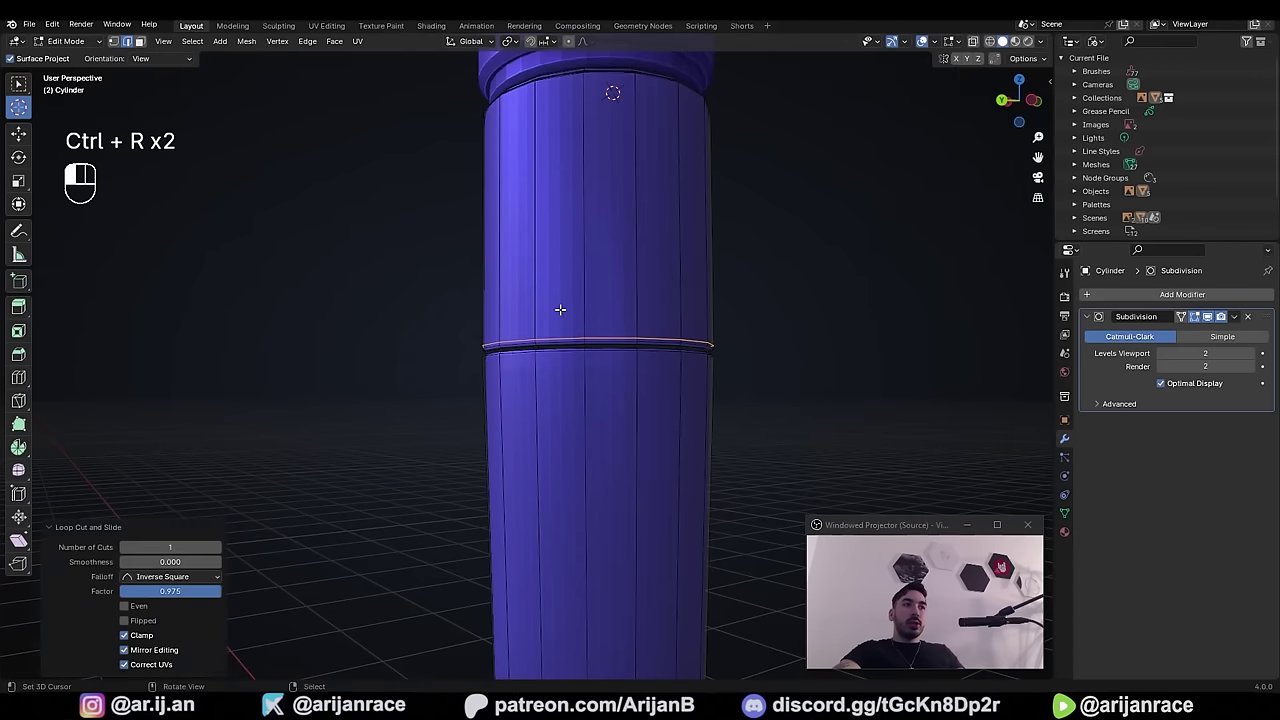
- Edge-slide the new loop closer to the middle groove by a factor of about 0.28
scroll(526, 294, up, 5)
key(g)
key(g)
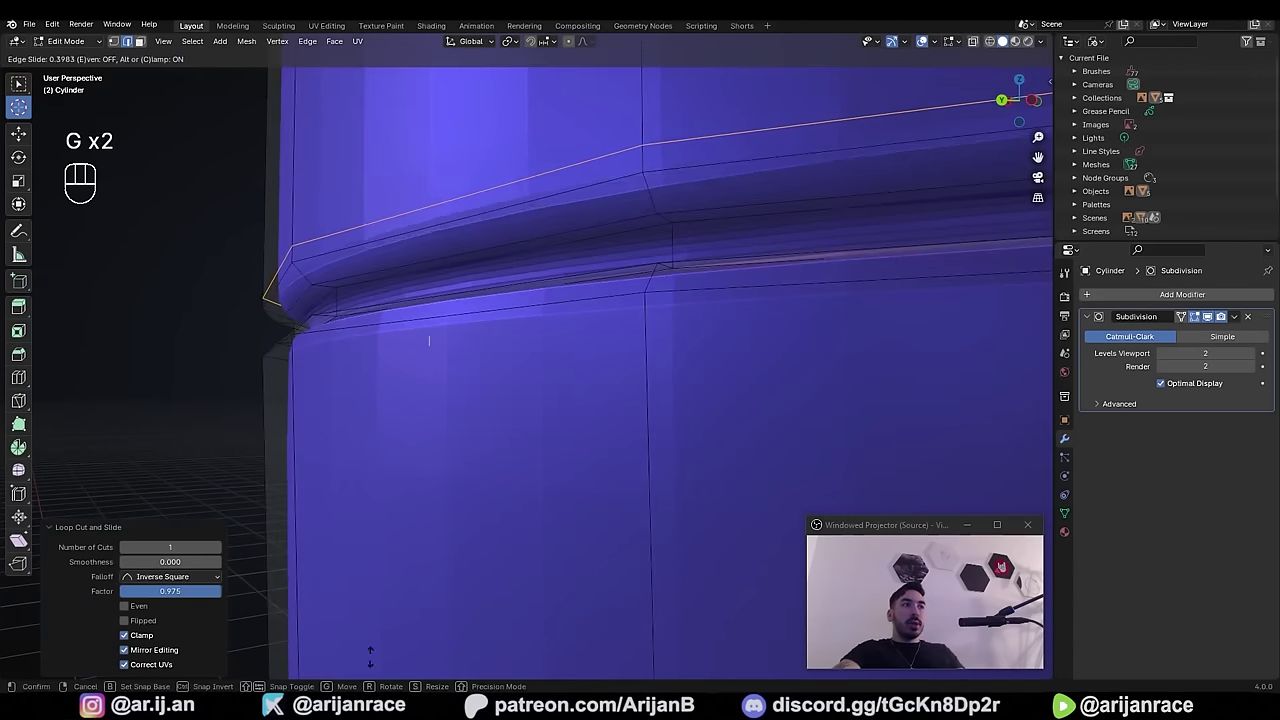
key(ctrl+z)
key(g)
key(g)
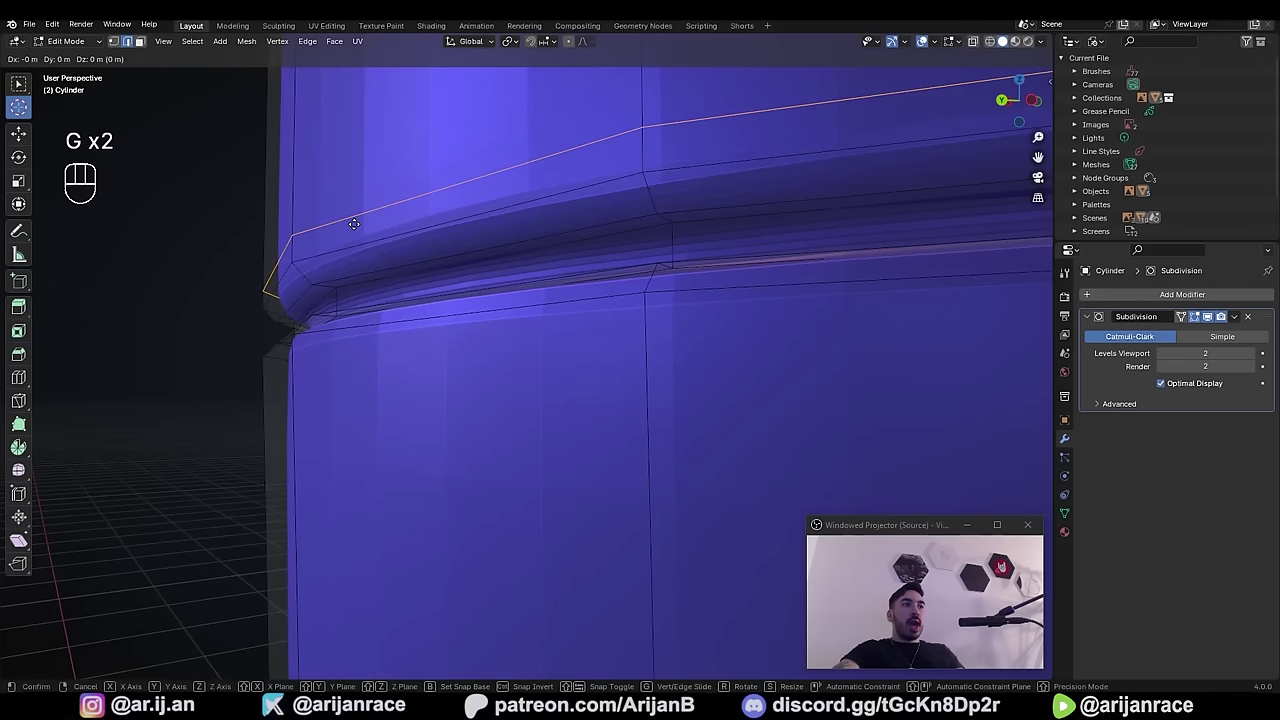
key(z)
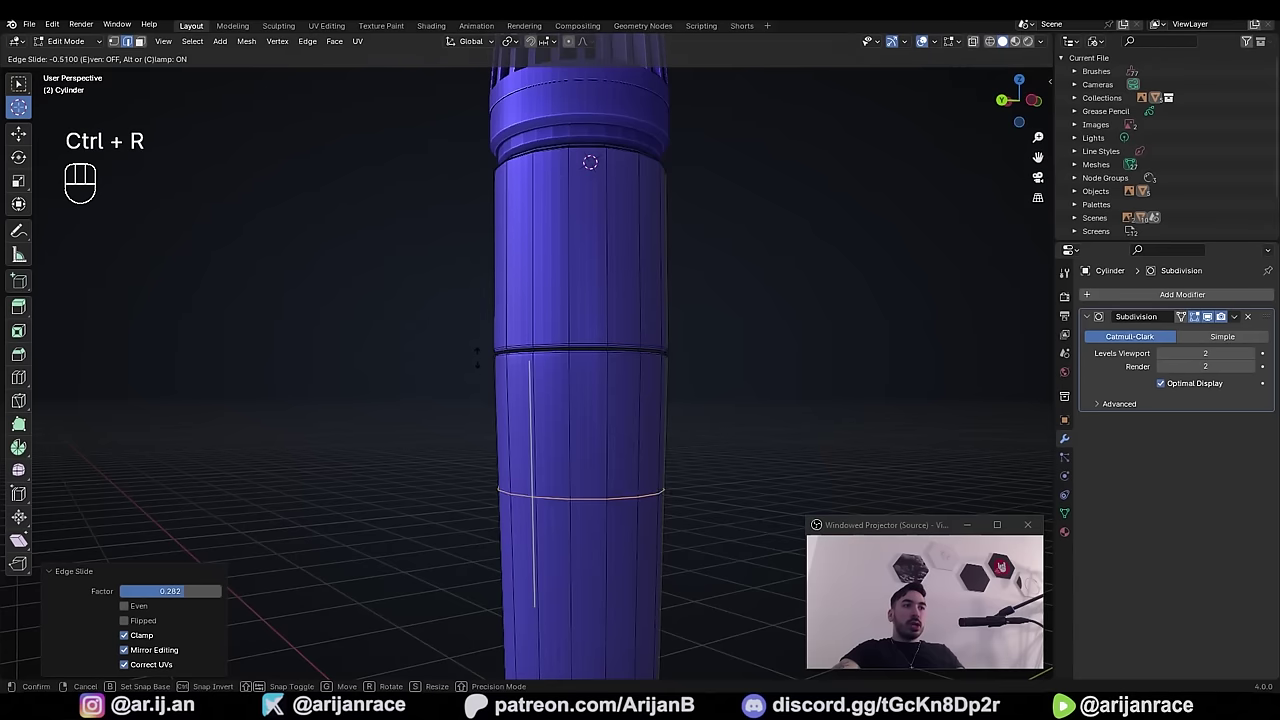
- Add loop cuts to the tapered lower section, one just beneath the groove and one near mid-height at a factor of 0.14
key(ctrl+r)
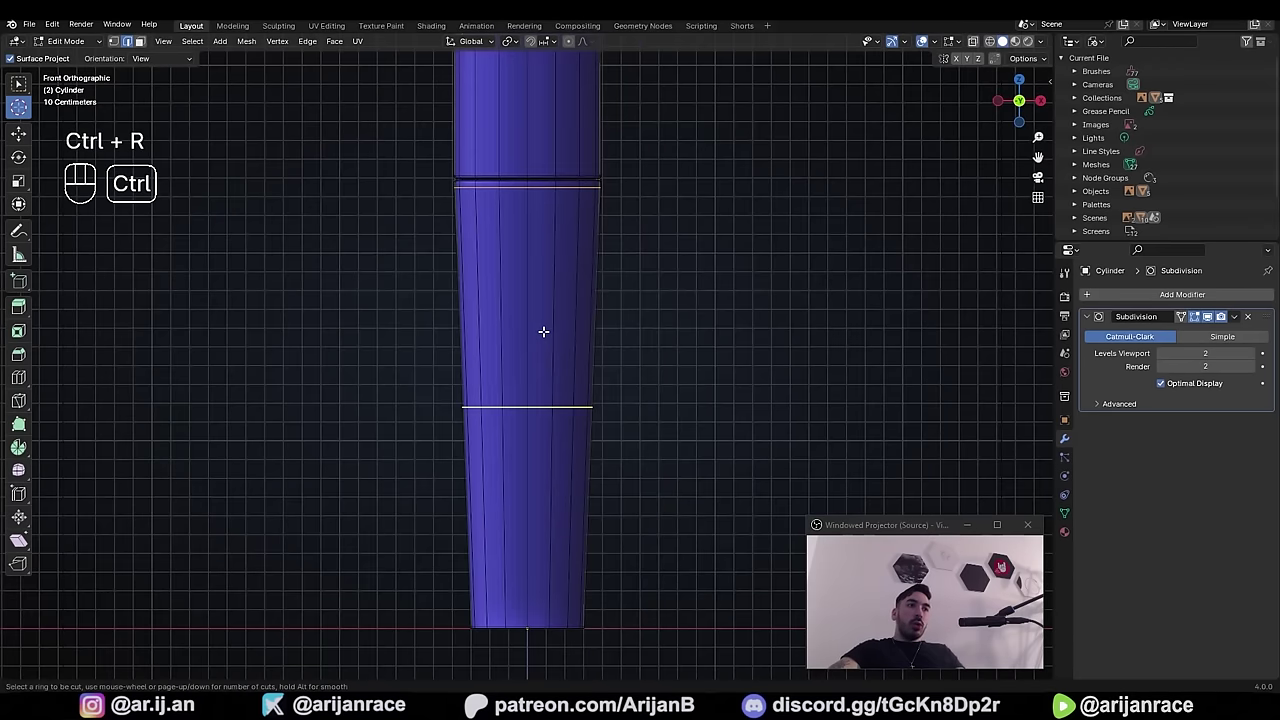
click(543, 331)
click(551, 310)
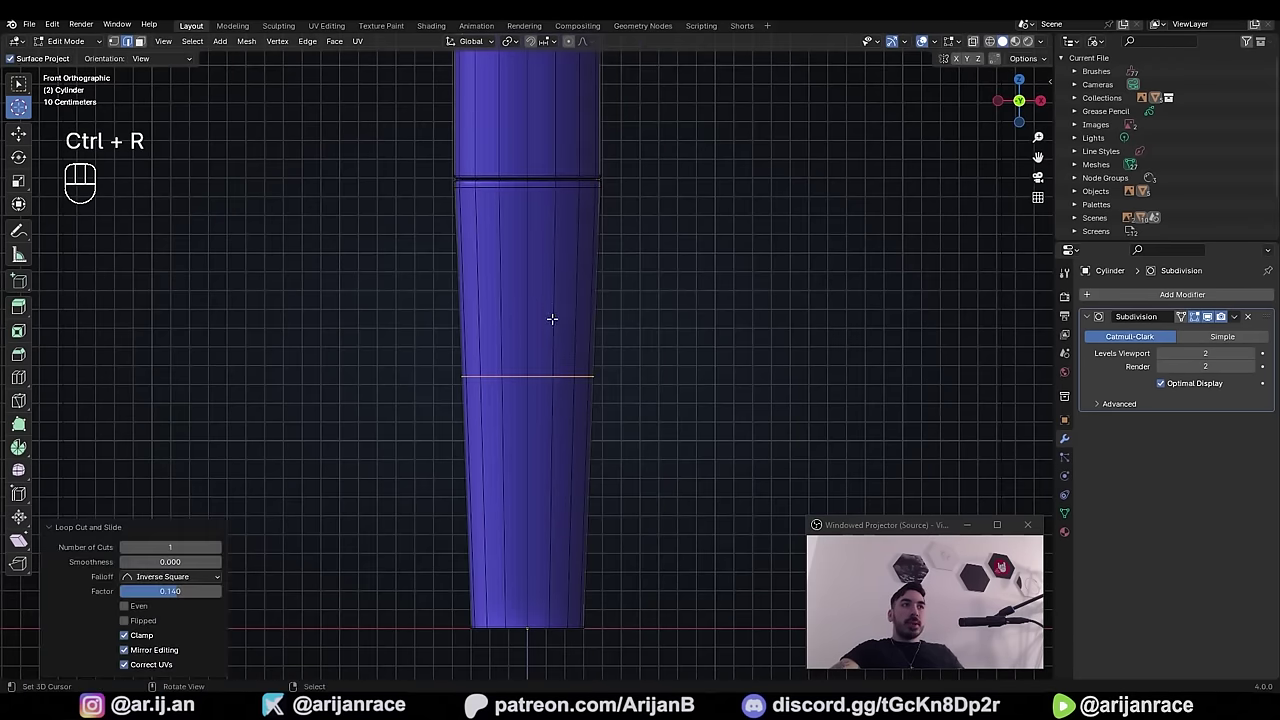
- Scale the lower section's mid-height edge loop to about 0.94 to match the taper in front view
scroll(706, 397, up, 3)
key(z)
key(s)
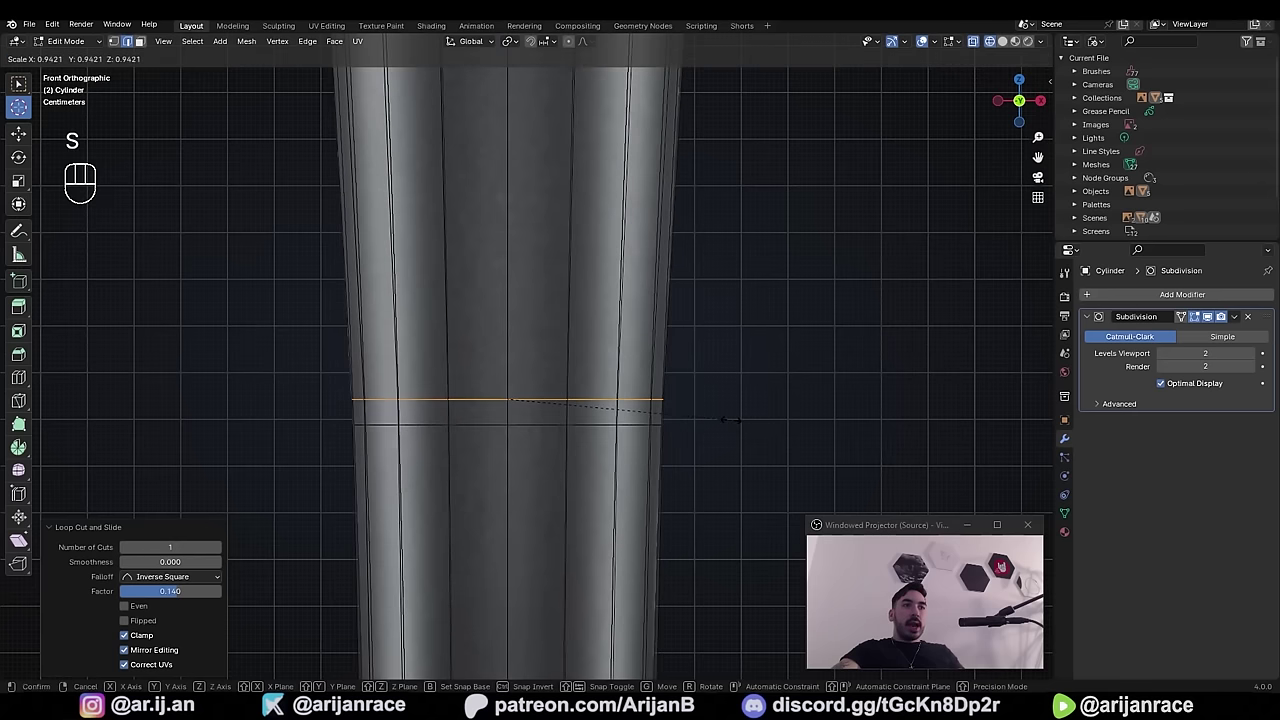
click(731, 419)
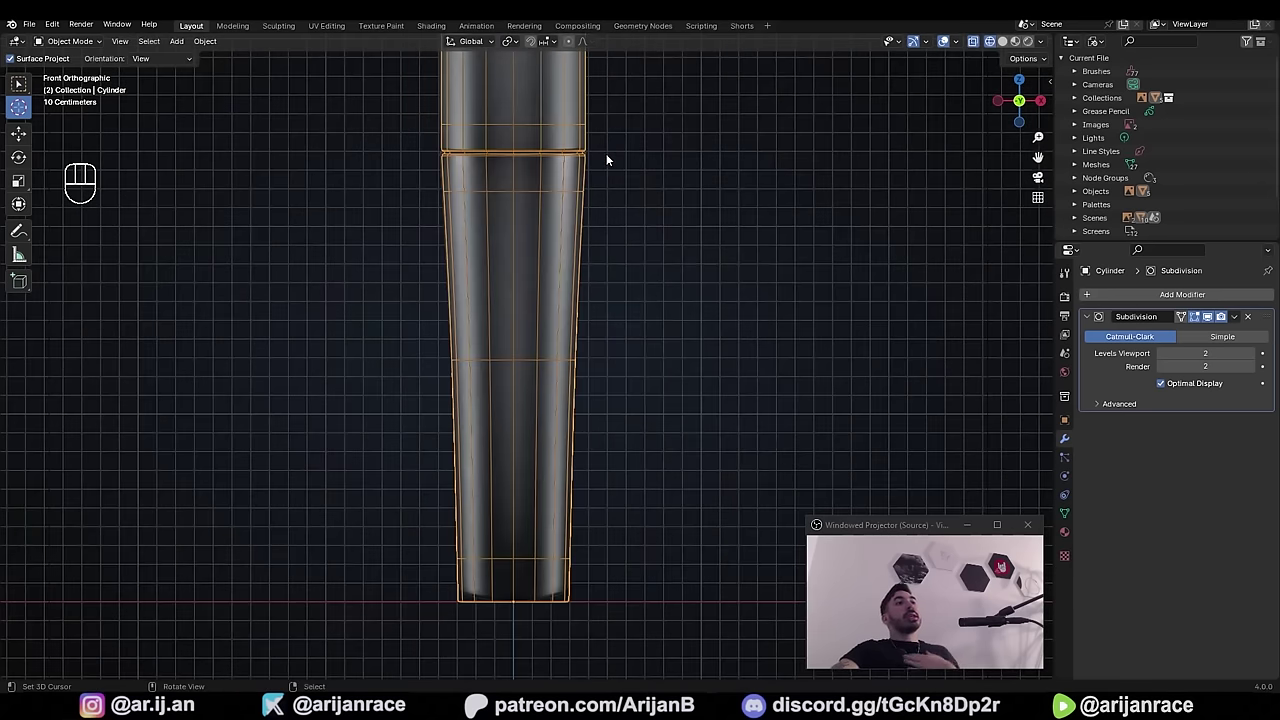
- Save the file and apply auto smooth shading at 30° to the microphone body
scroll(606, 160, up, 2)
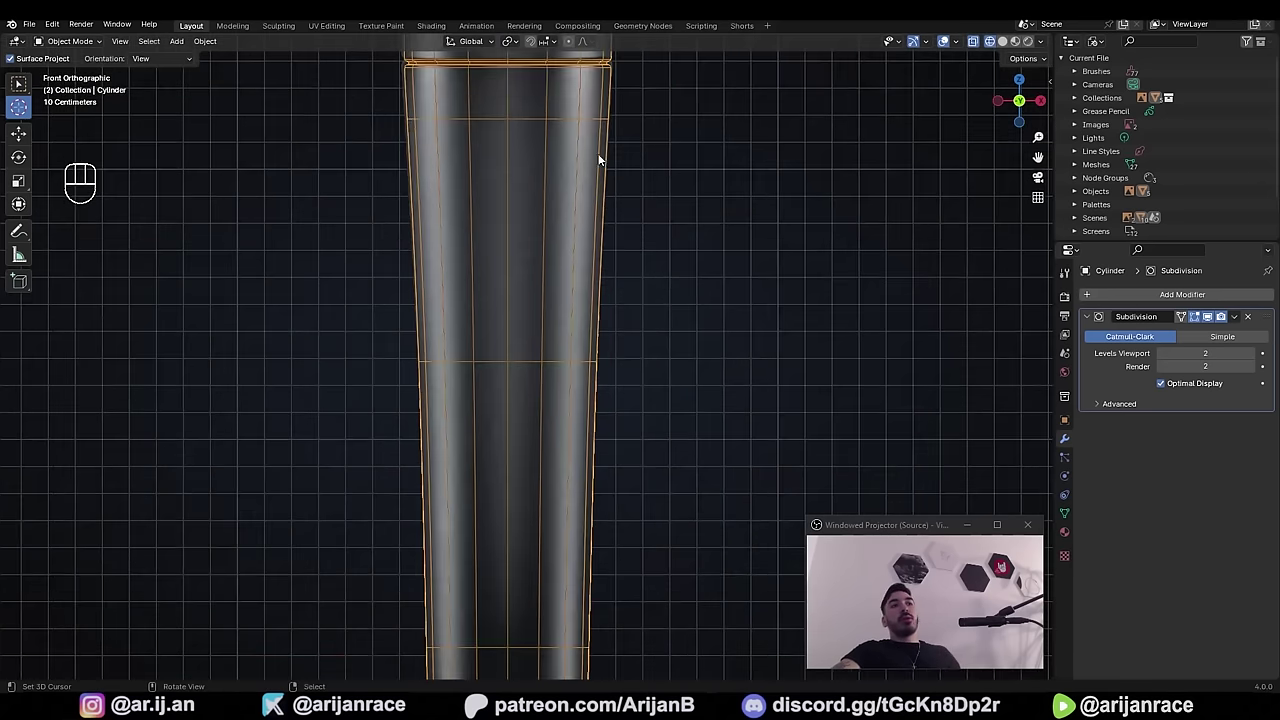
scroll(578, 431, down, 1)
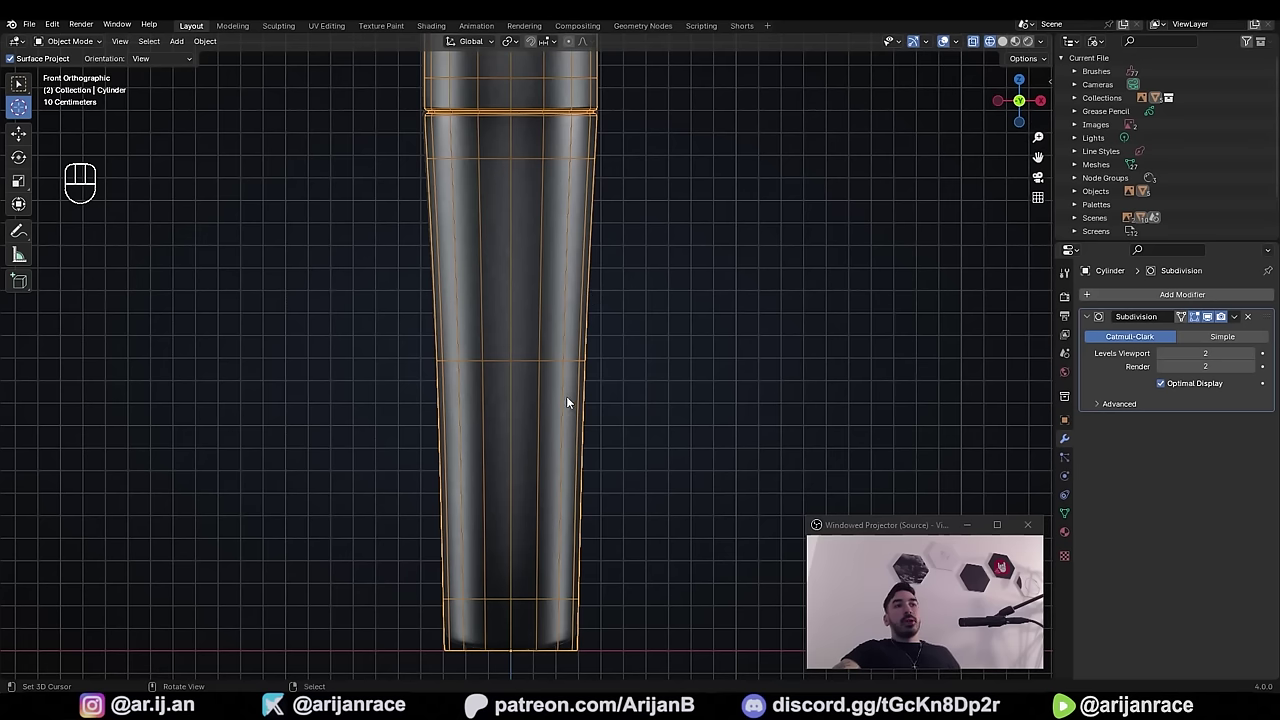
key(Tab)
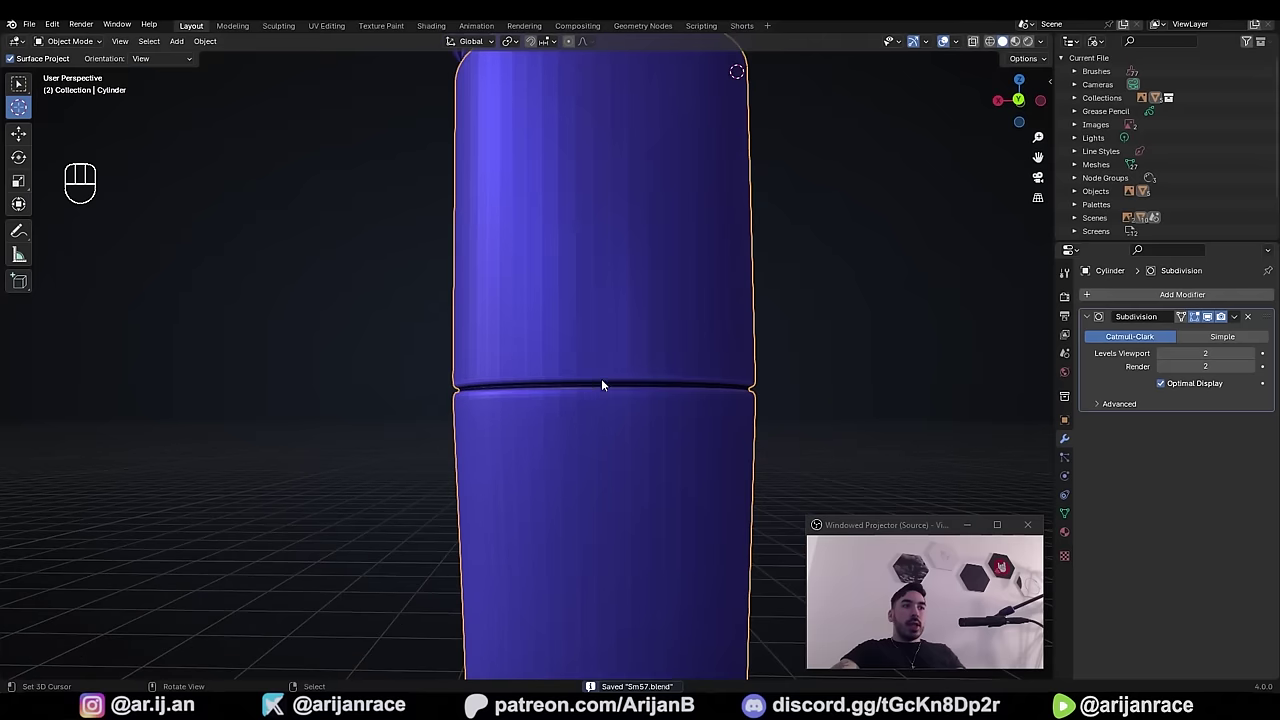
click(206, 42)
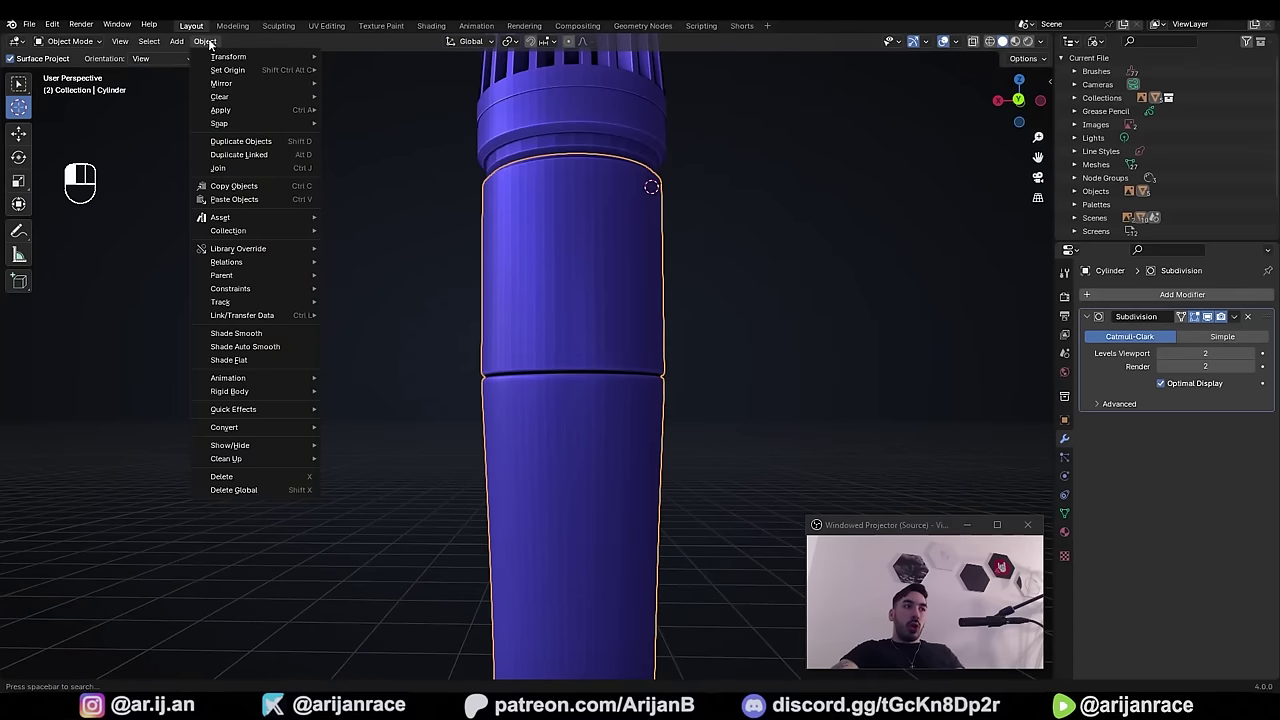
click(243, 346)
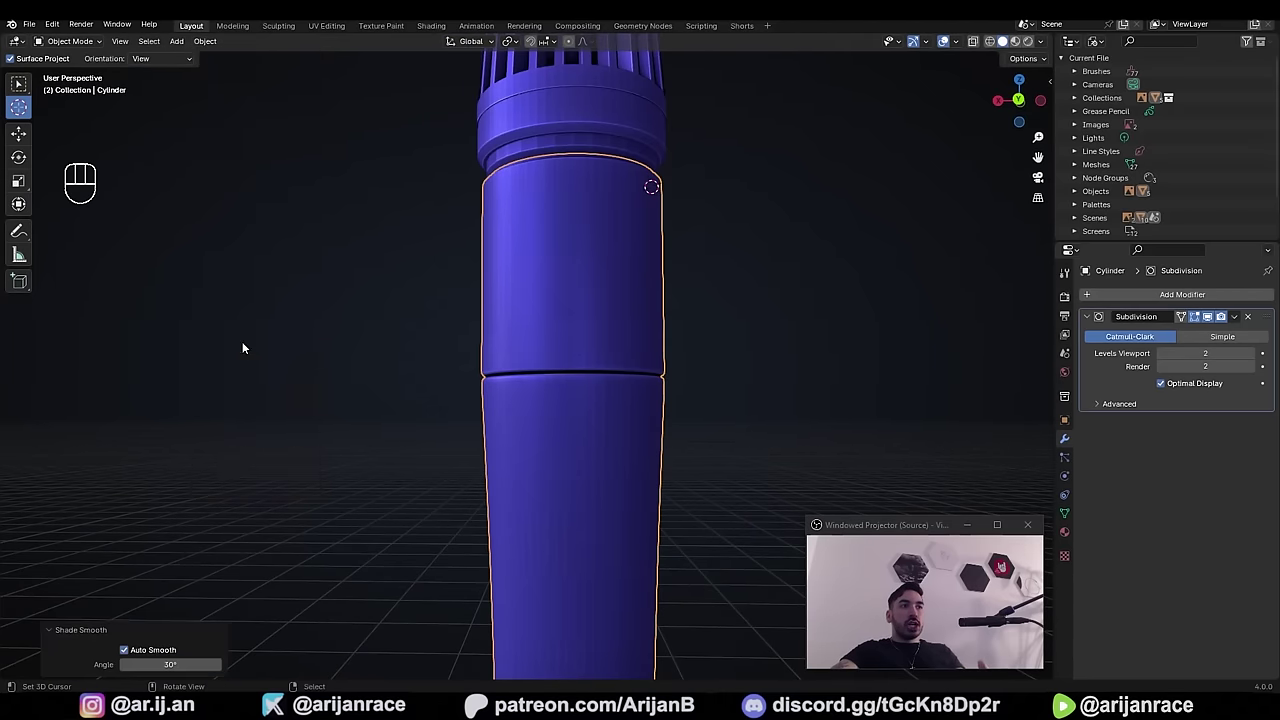
- Open the grille mesh for editing in wireframe and try to delete the circular face inside it
middle_drag(470, 400, 533, 424)
middle_drag(552, 346, 515, 520)
right_click(577, 379)
mouse_move(577, 384)
middle_down()
mouse_move(643, 398)
mouse_move(600, 400)
middle_up()
key(z)
key(Tab)
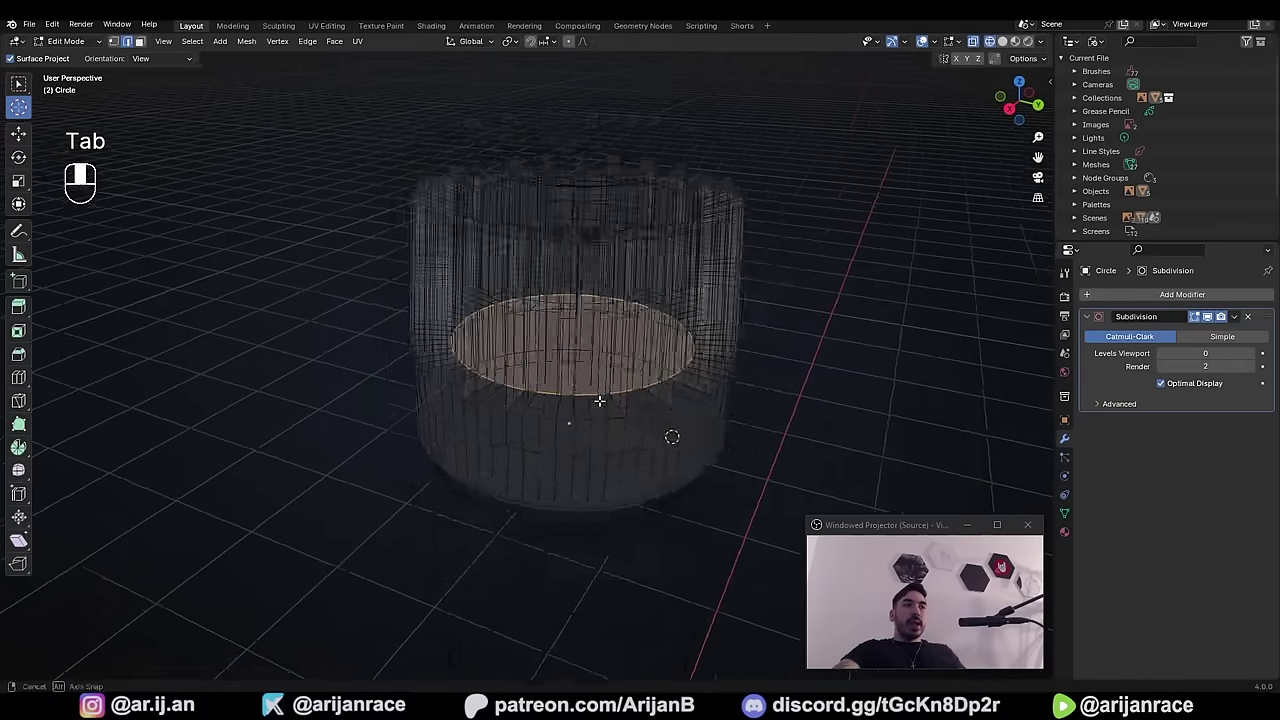
scroll(576, 384, up, 5)
right_click(599, 356)
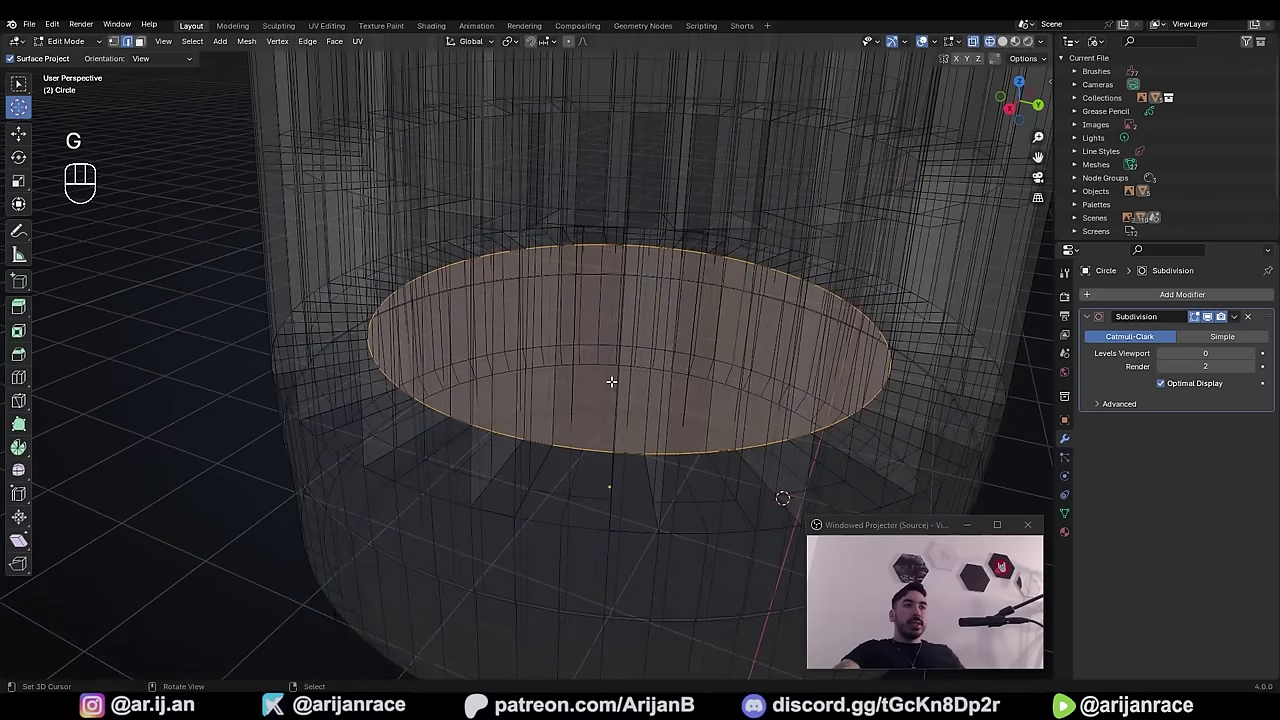
key(x)
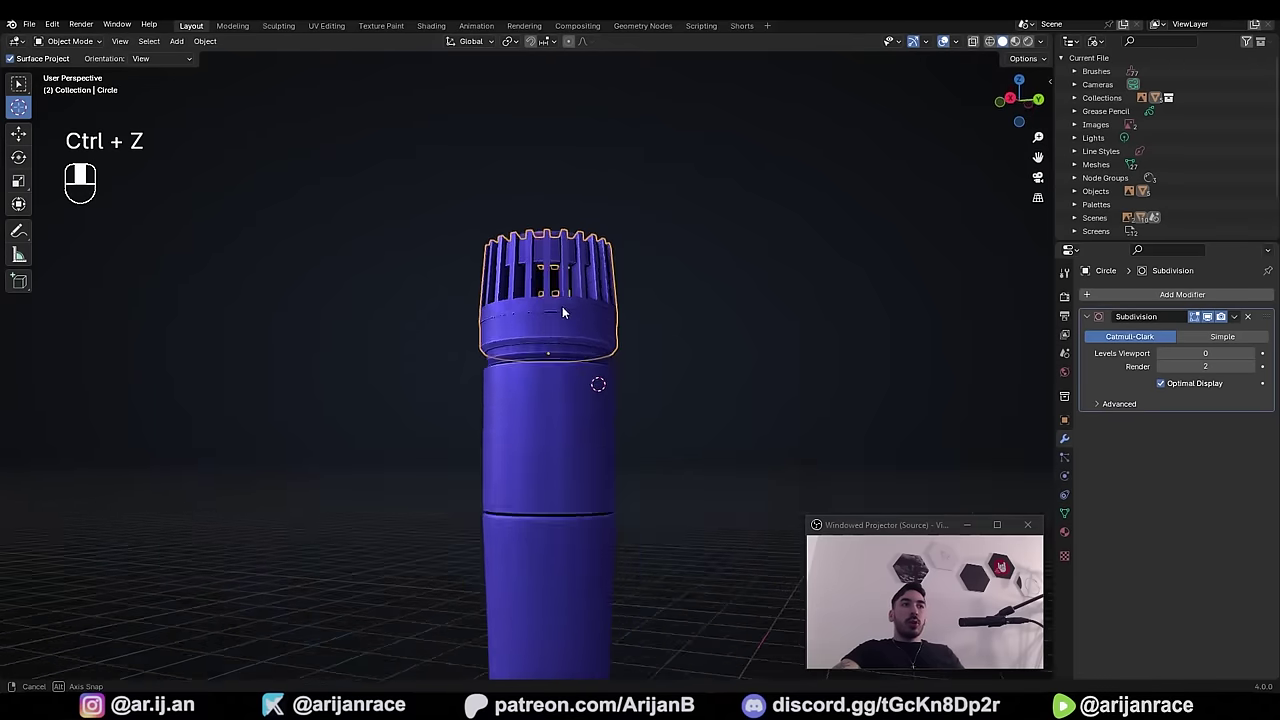
- Examine where the grille bars meet the lower band, selecting and test-moving the band face beneath one bar
middle_drag(562, 306, 538, 357)
scroll(538, 357, up, 3)
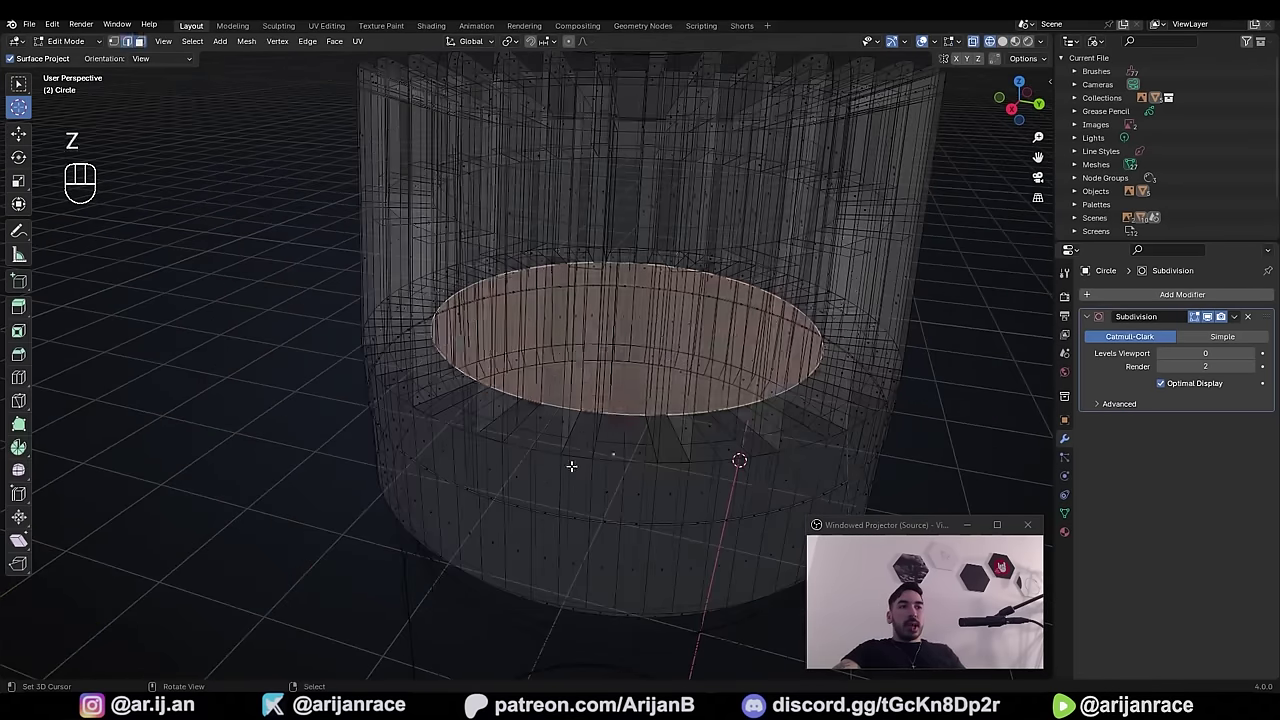
key(z)
scroll(525, 487, up, 2)
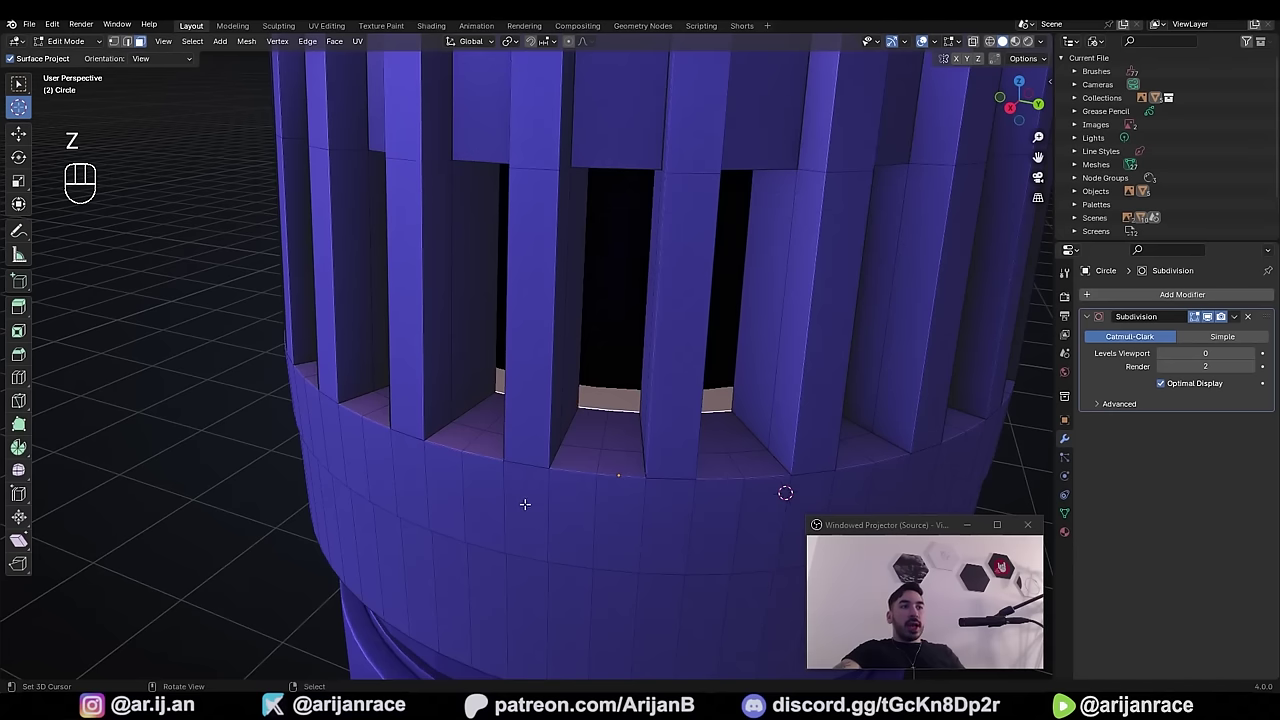
key(3)
click(525, 487)
key(g)
right_click(545, 410)
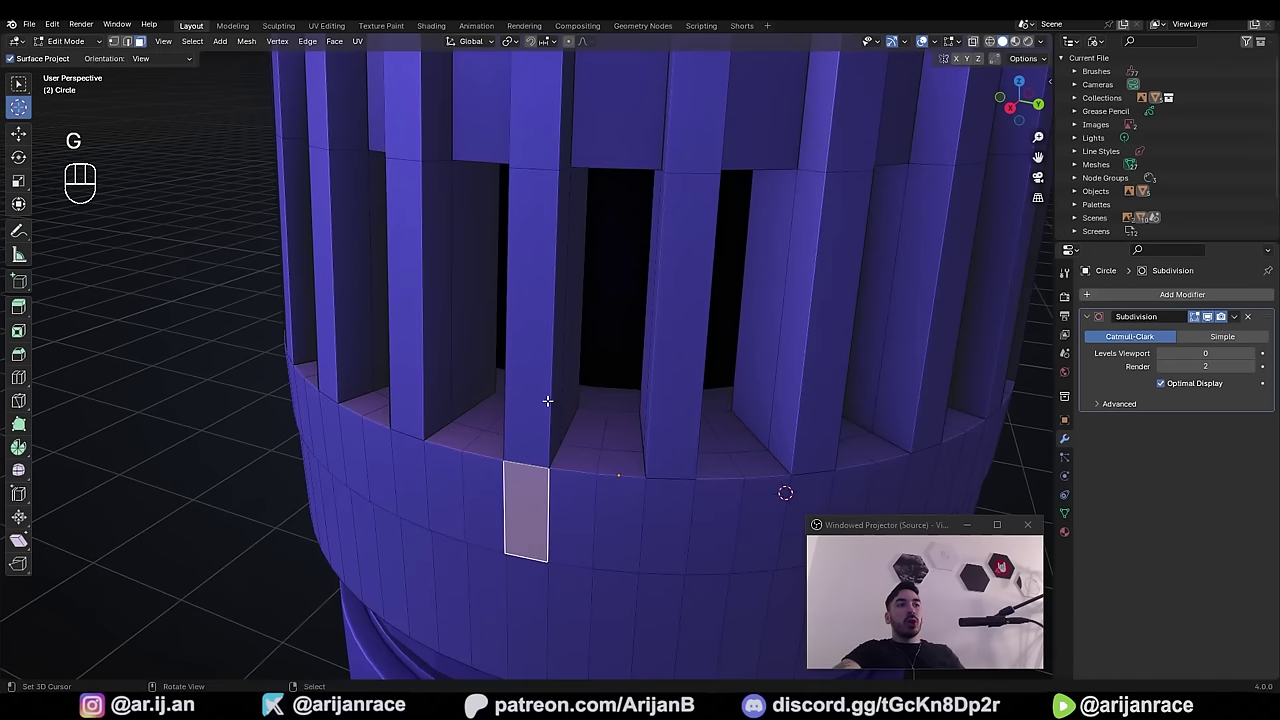
- Examine the base of one grille bar in solid and wireframe shading, test-moving its lower corner to check whether it is attached
scroll(499, 286, down, 4)
scroll(499, 286, up, 1)
middle_drag(499, 286, 500, 269)
scroll(551, 351, up, 6)
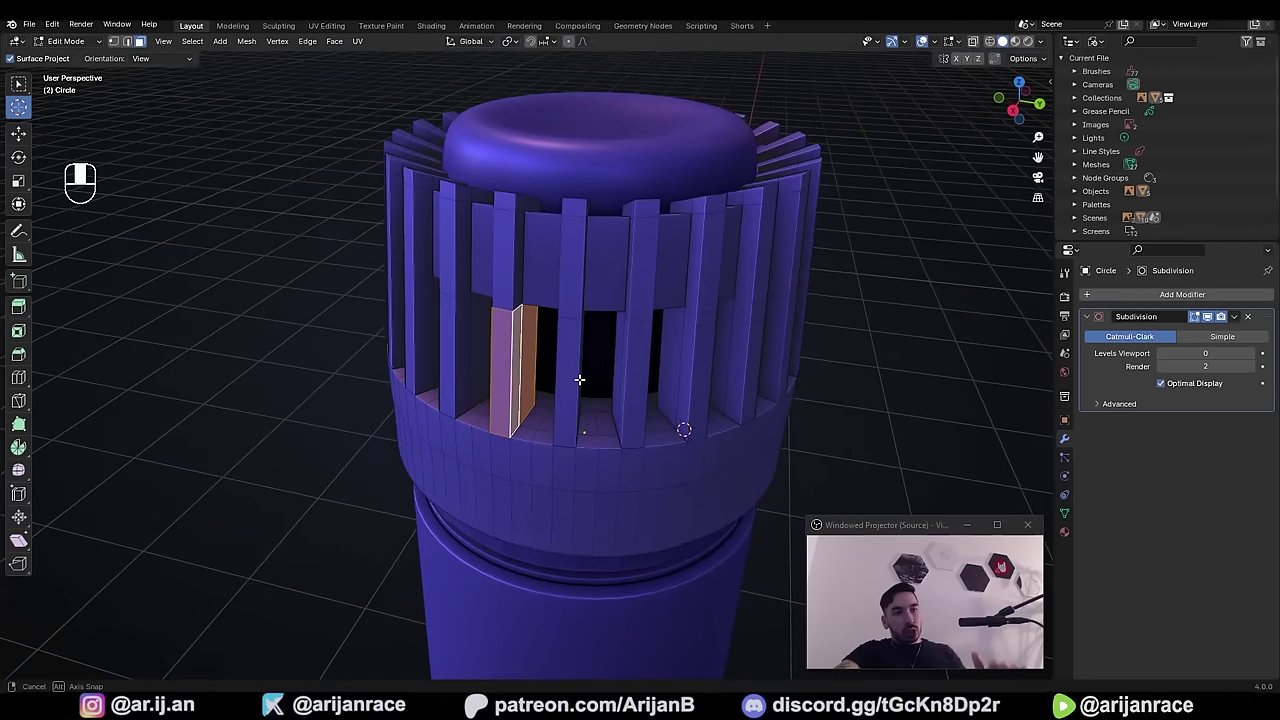
scroll(571, 327, up, 4)
key(z)
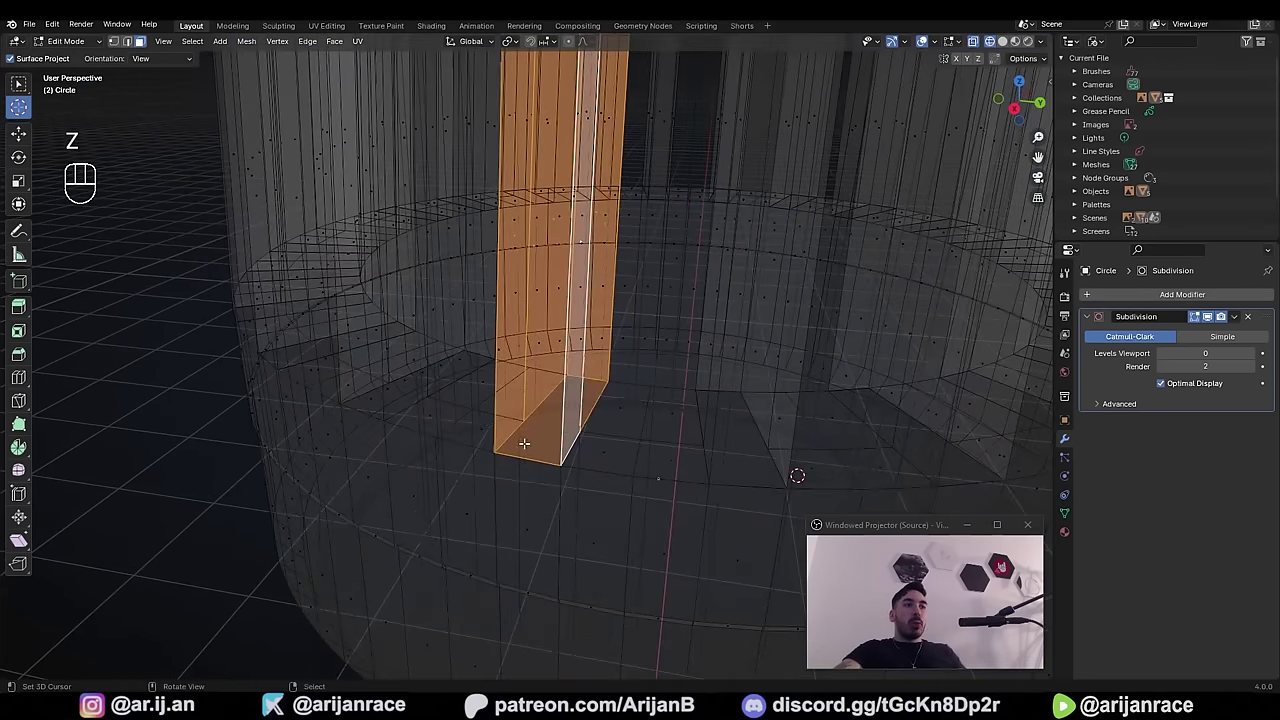
scroll(375, 426, down, 3)
scroll(528, 457, up, 3)
key(z)
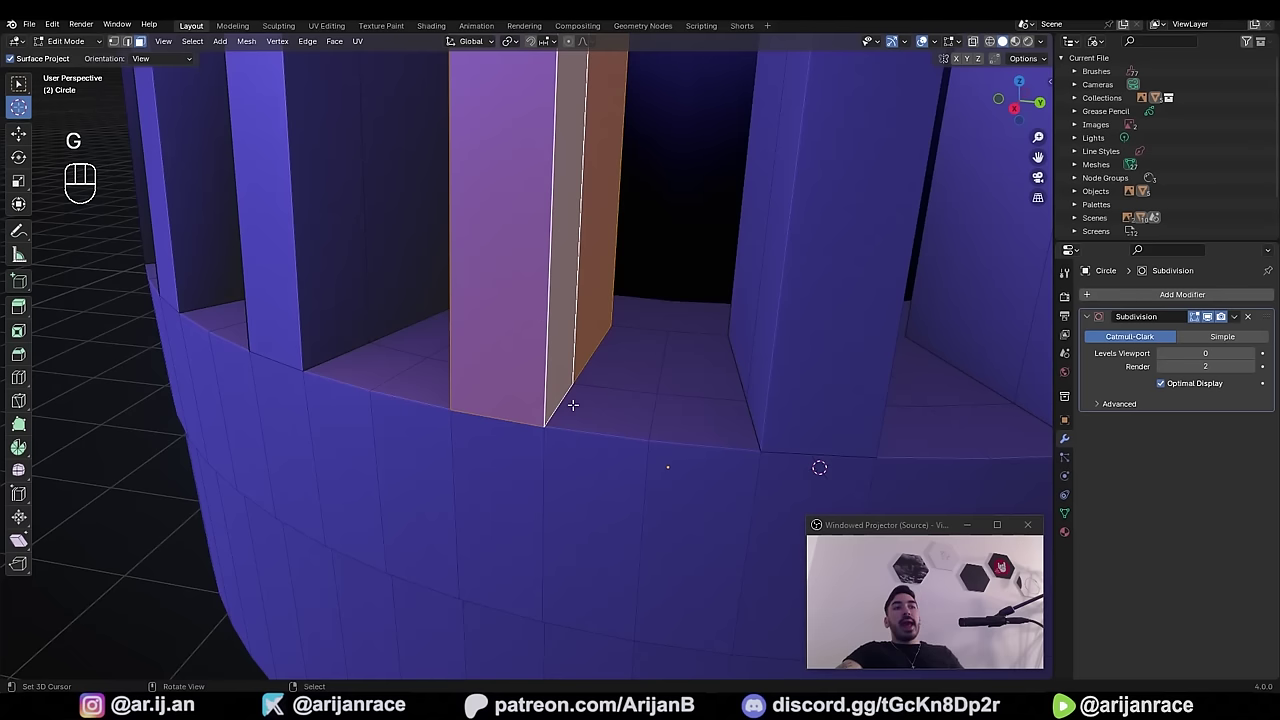
key(g)
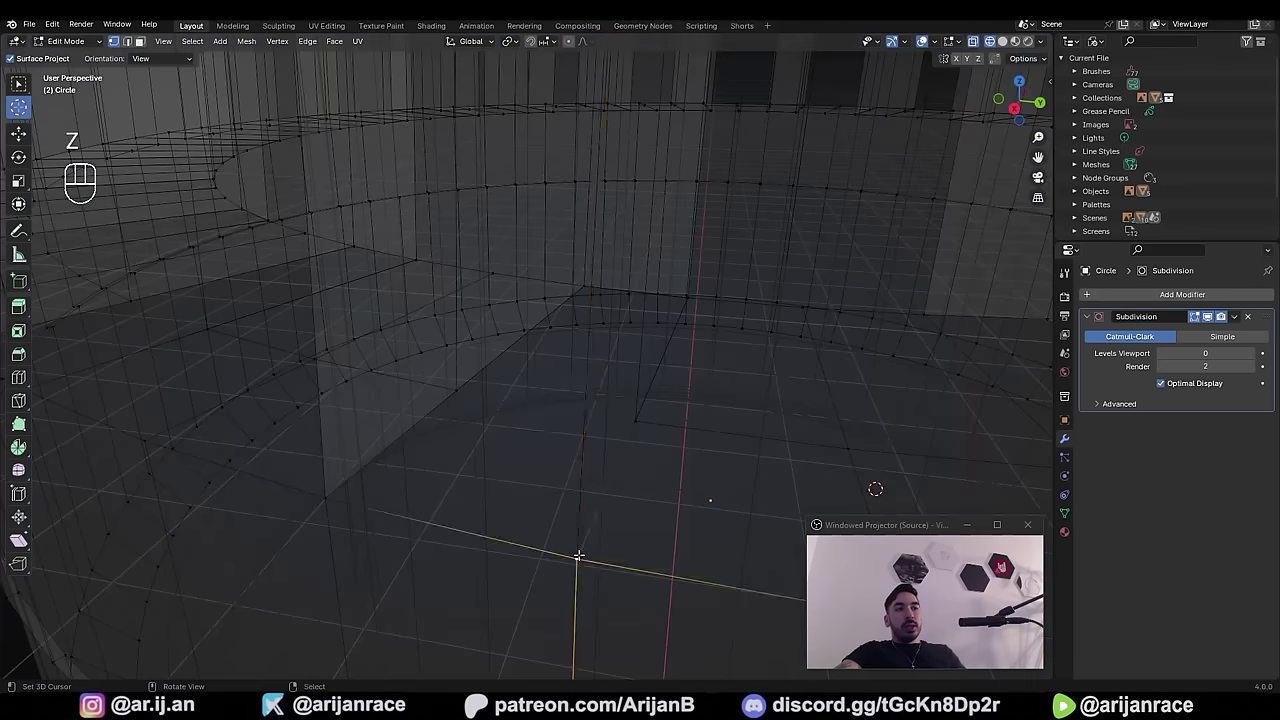
right_click(577, 558)
right_click(576, 558)
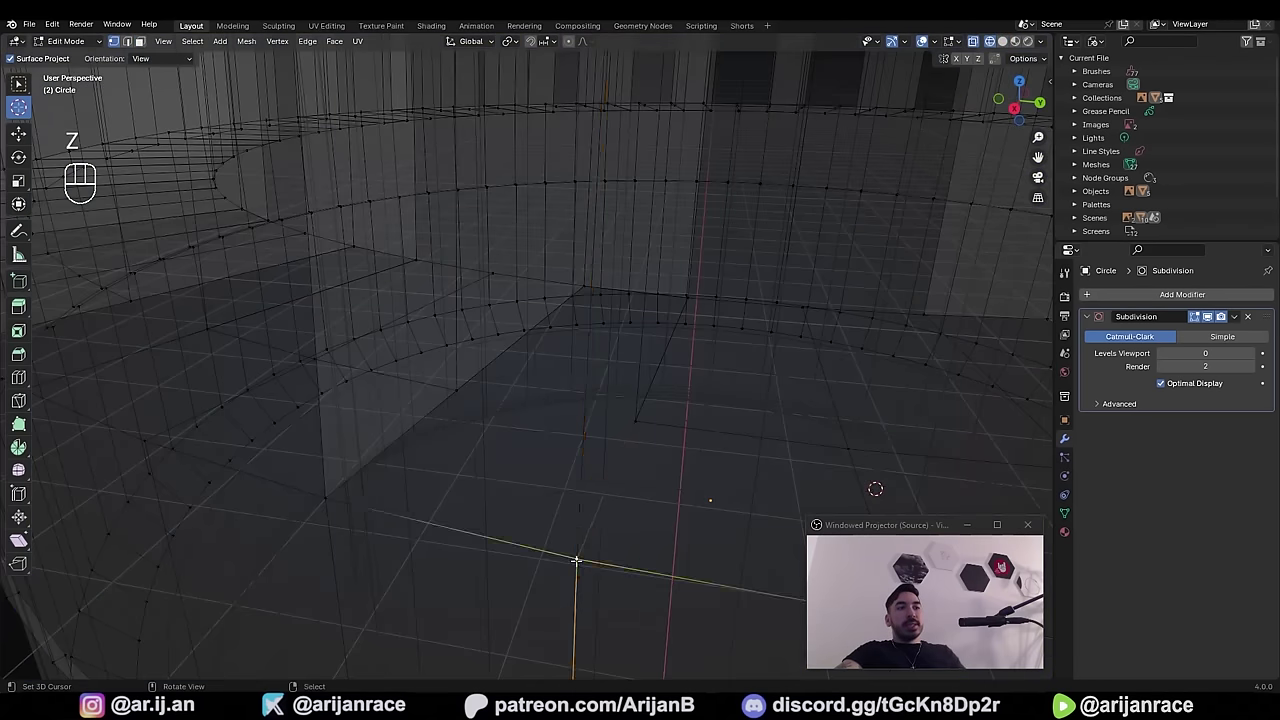
right_click(575, 557)
key(g)
click(569, 534)
scroll(563, 463, down, 6)
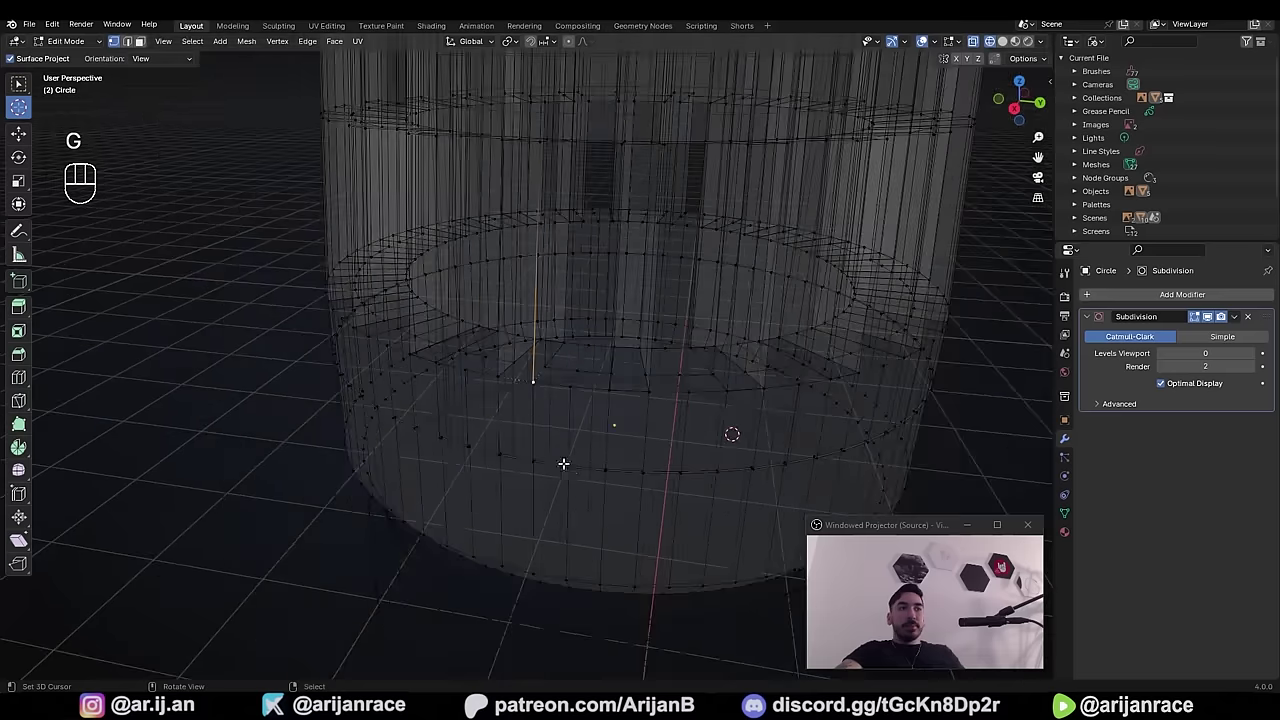
- Merge all vertices of the grille mesh by distance and test-move one bar's front face to check the connection
key(a)
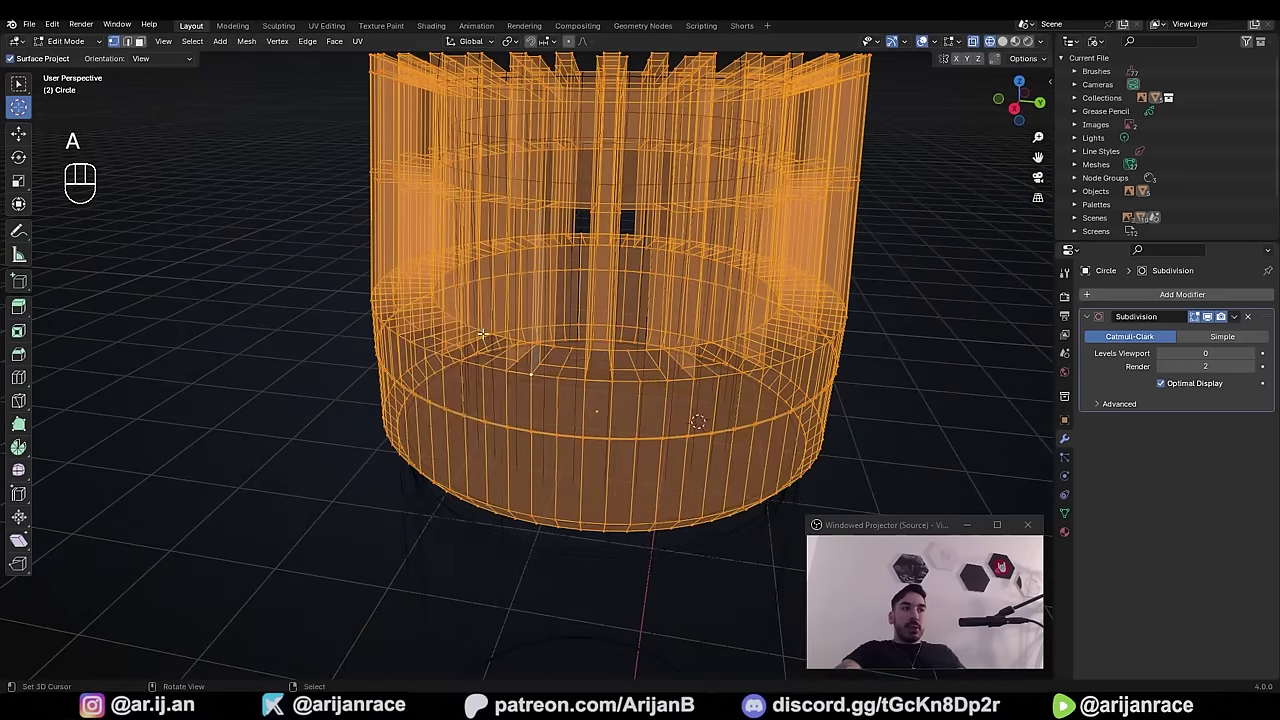
key(m)
click(457, 413)
scroll(457, 413, up, 4)
click(532, 398)
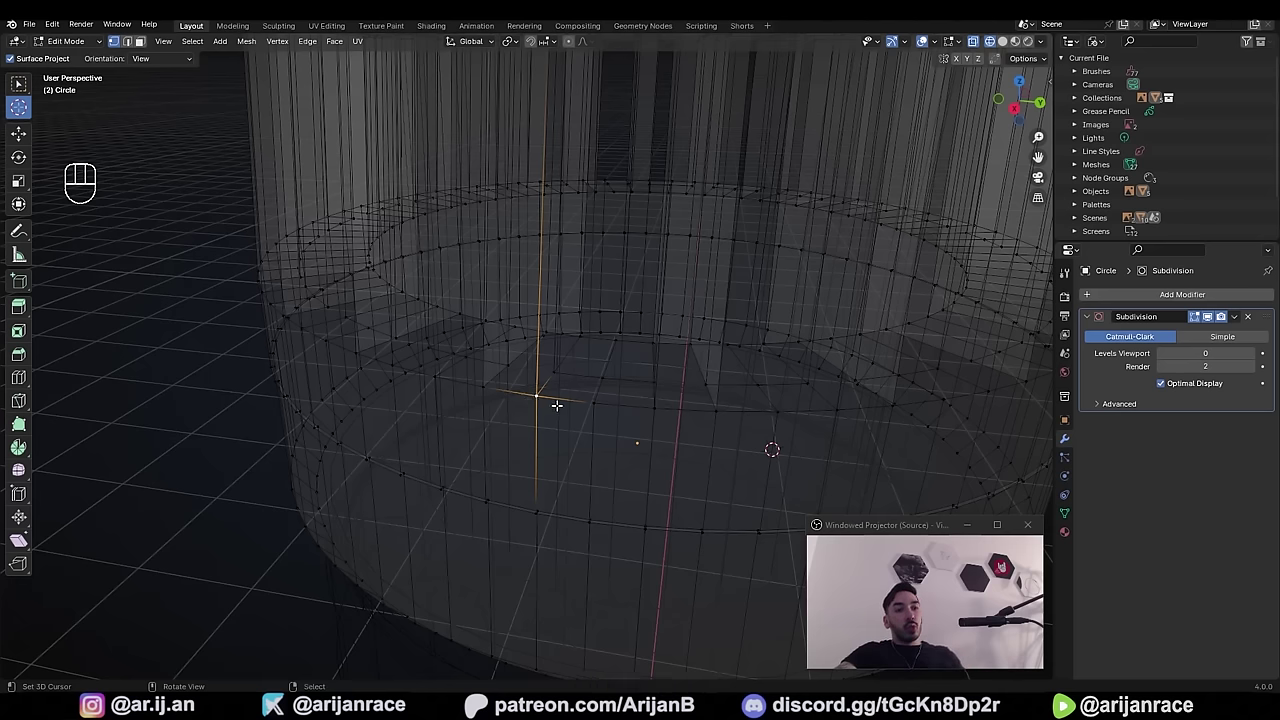
scroll(557, 405, up, 2)
key(g)
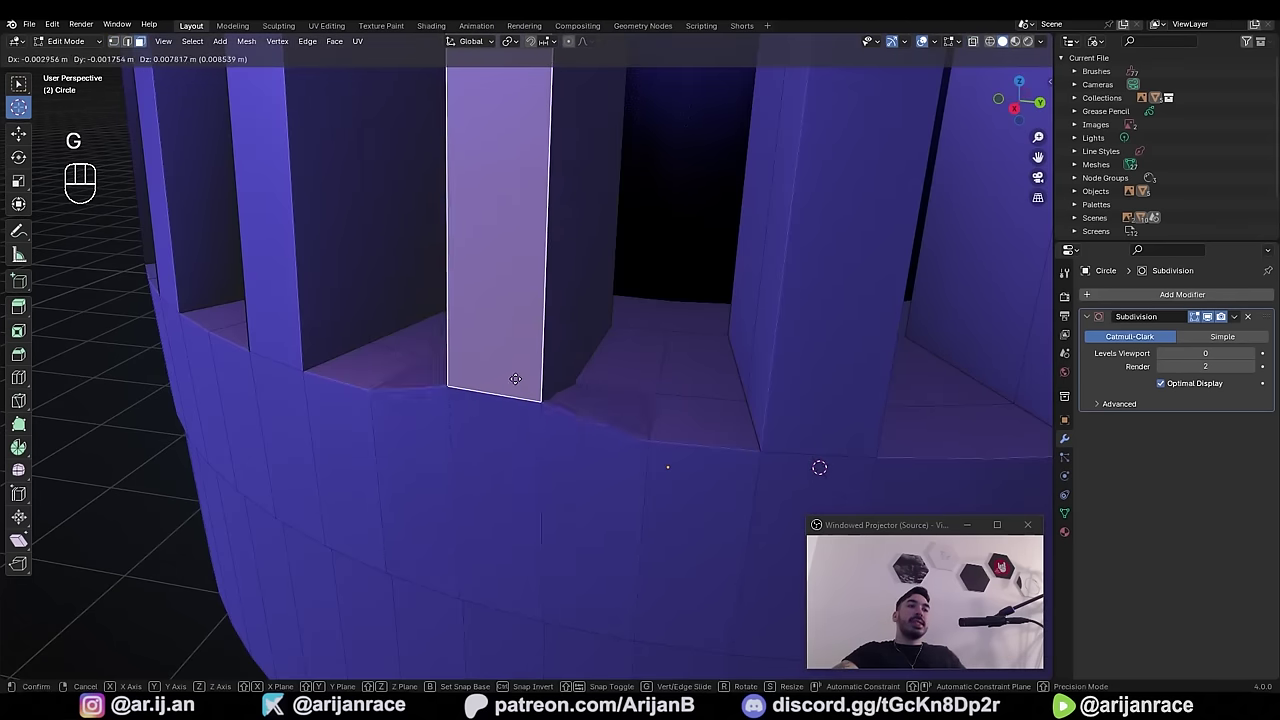
right_click(540, 432)
scroll(588, 380, down, 5)
scroll(573, 351, down, 2)
scroll(572, 352, up, 2)
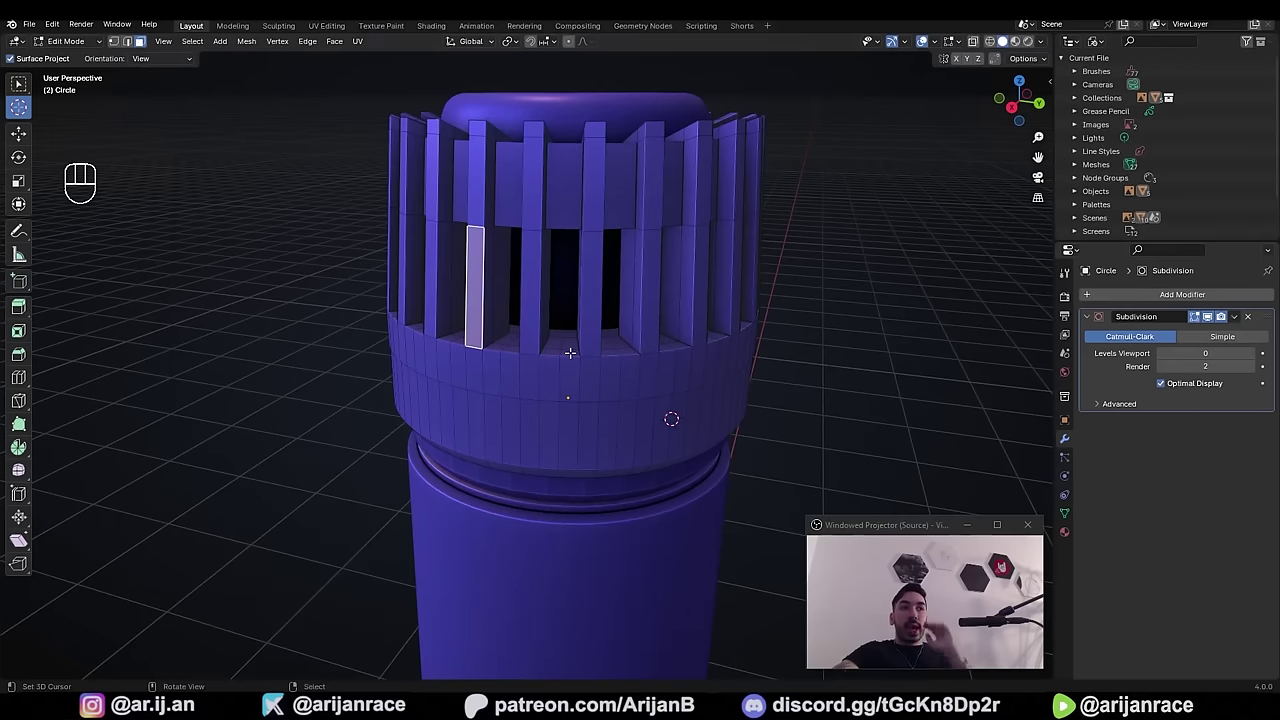
scroll(560, 357, up, 3)
- Move the whole grille object 1 m up along Z, clear of the capsule
key(Tab)
scroll(553, 362, down, 8)
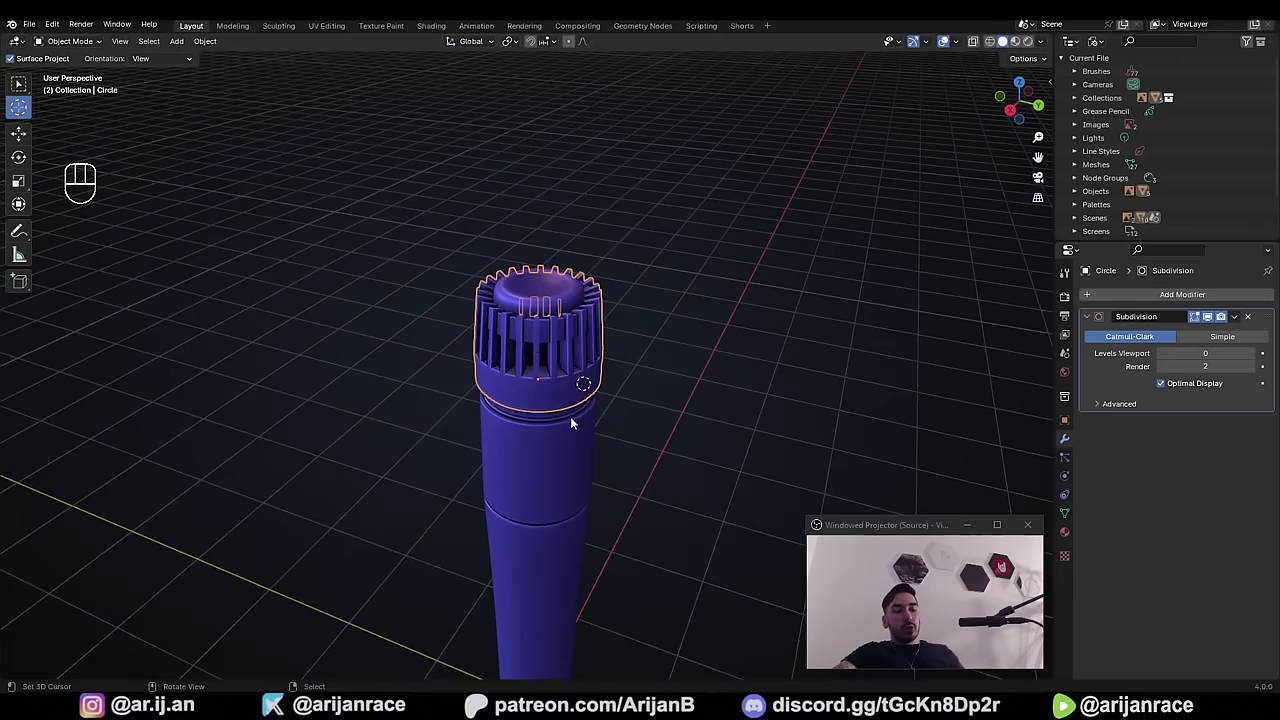
key(g)
key(z)
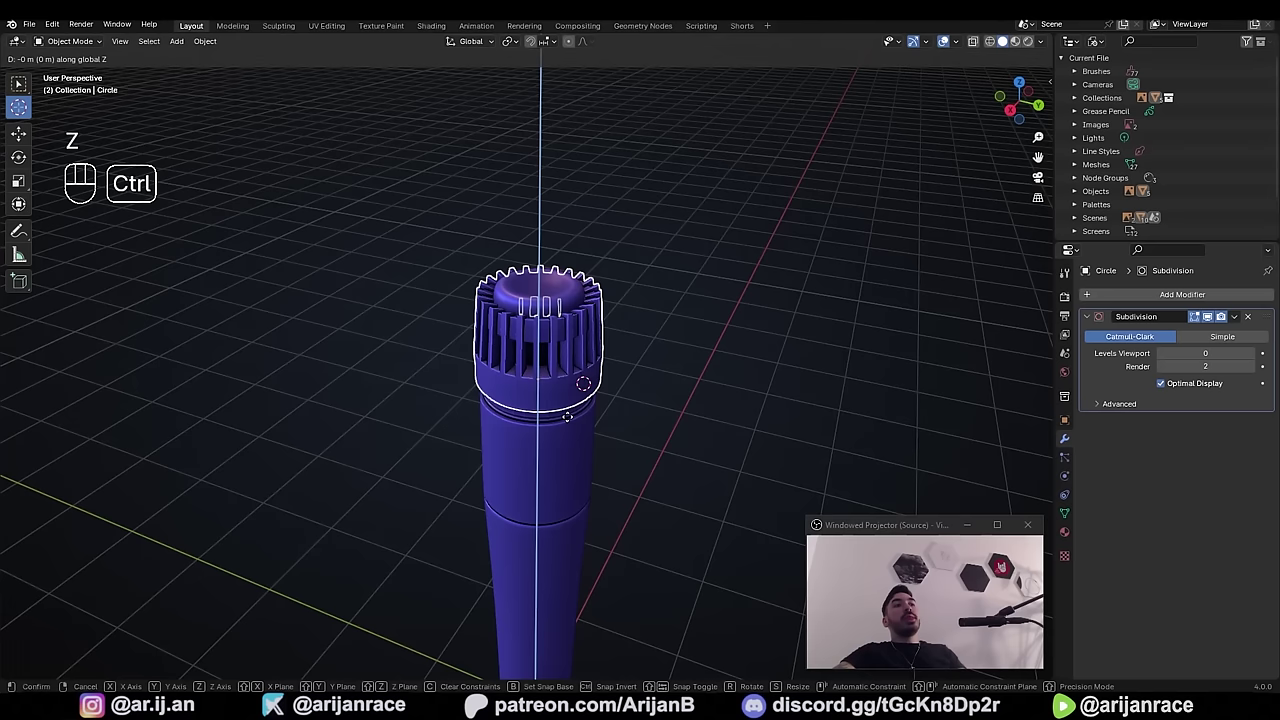
click(540, 242)
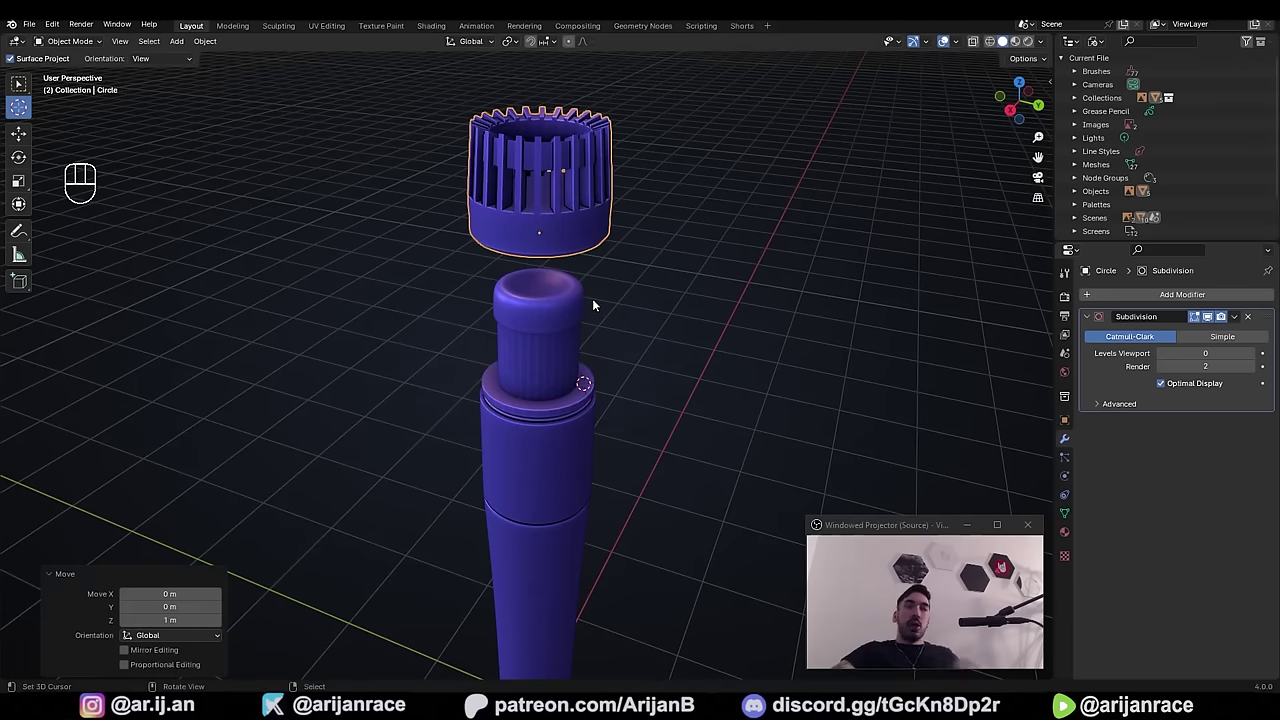
- Examine the circular face closing off the inside of the raised grille in solid and wireframe shading
key(KP_Decimal)
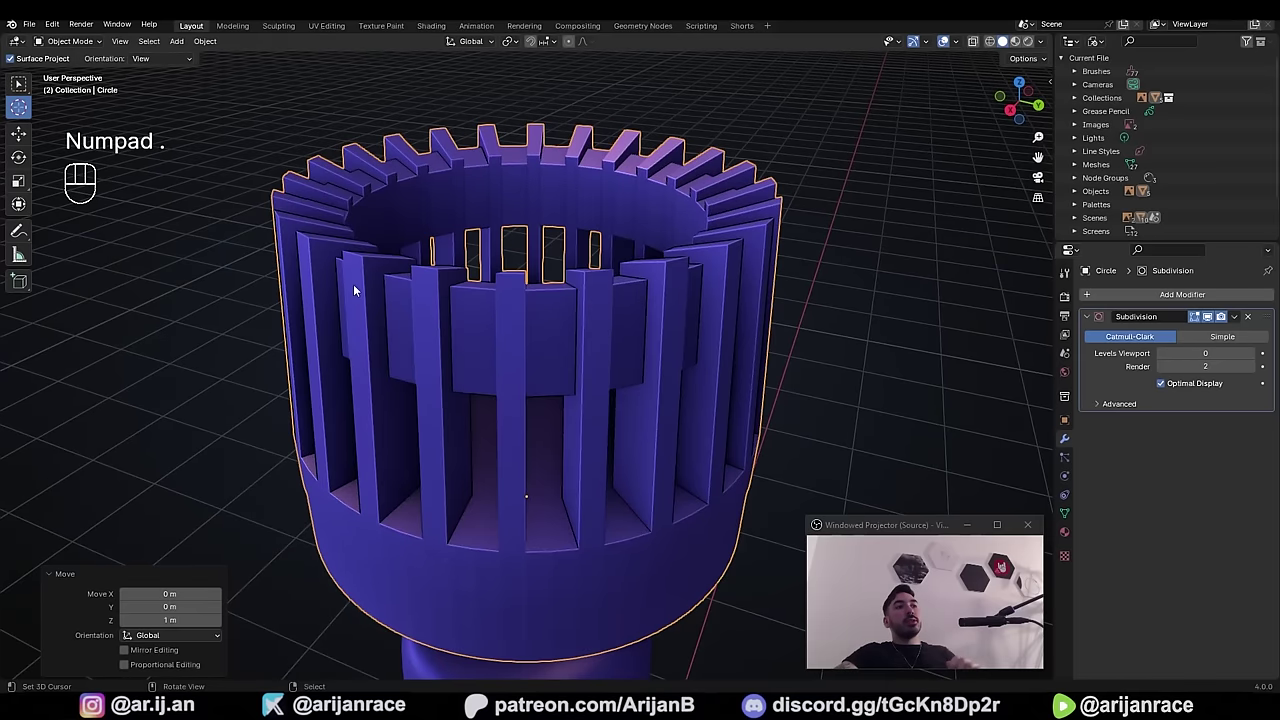
scroll(353, 284, down, 3)
middle_drag(353, 284, 485, 398)
scroll(467, 368, up, 4)
key(Tab)
key(Tab)
key(Tab)
key(3)
key(z)
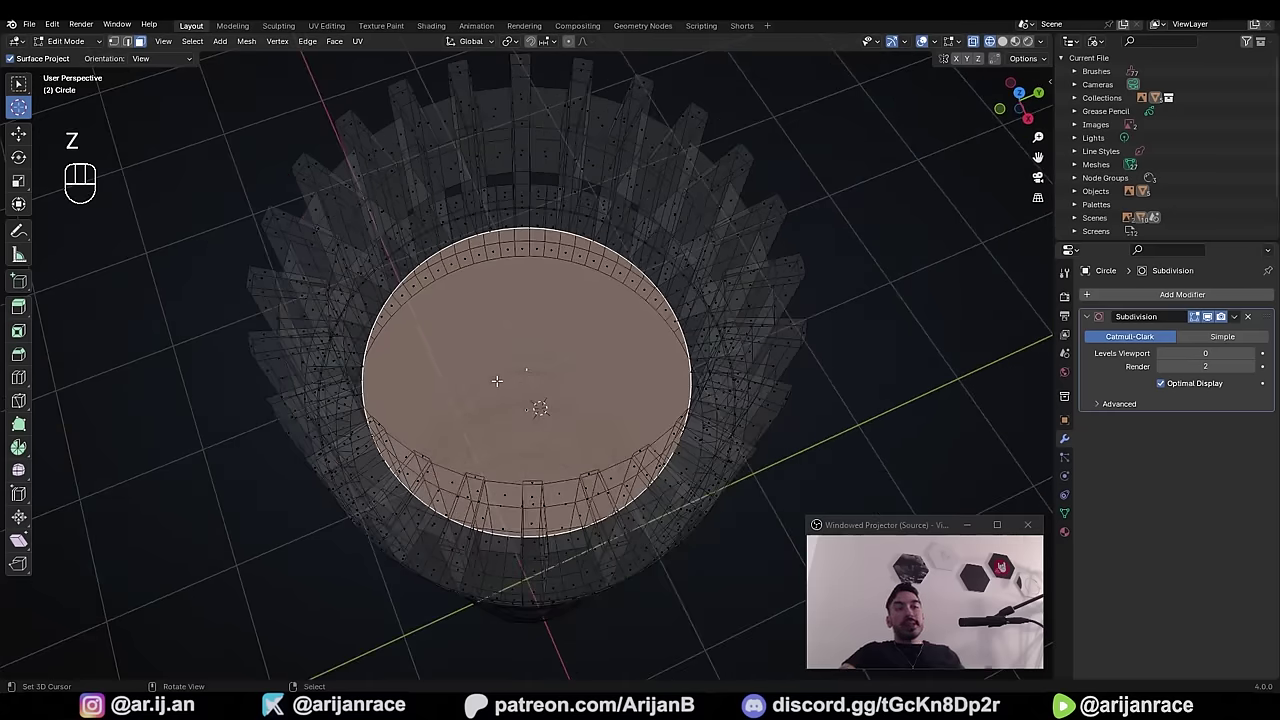
key(Tab)
middle_drag(497, 381, 560, 377)
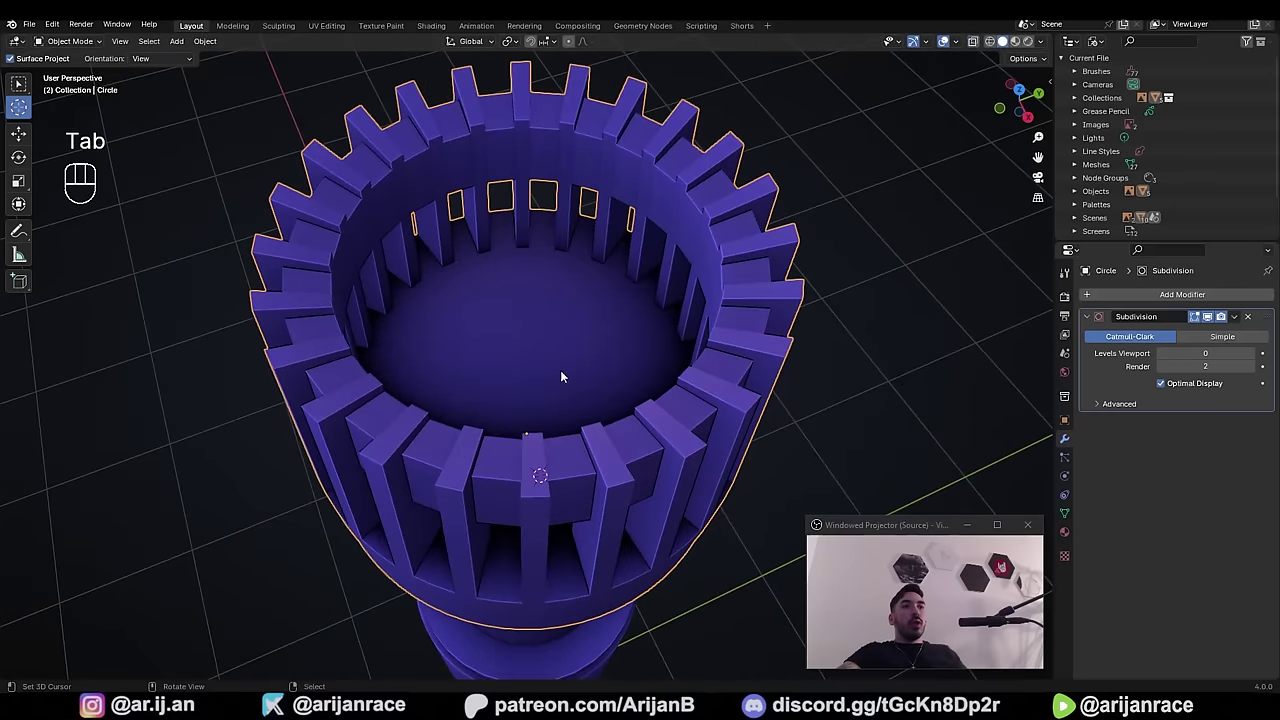
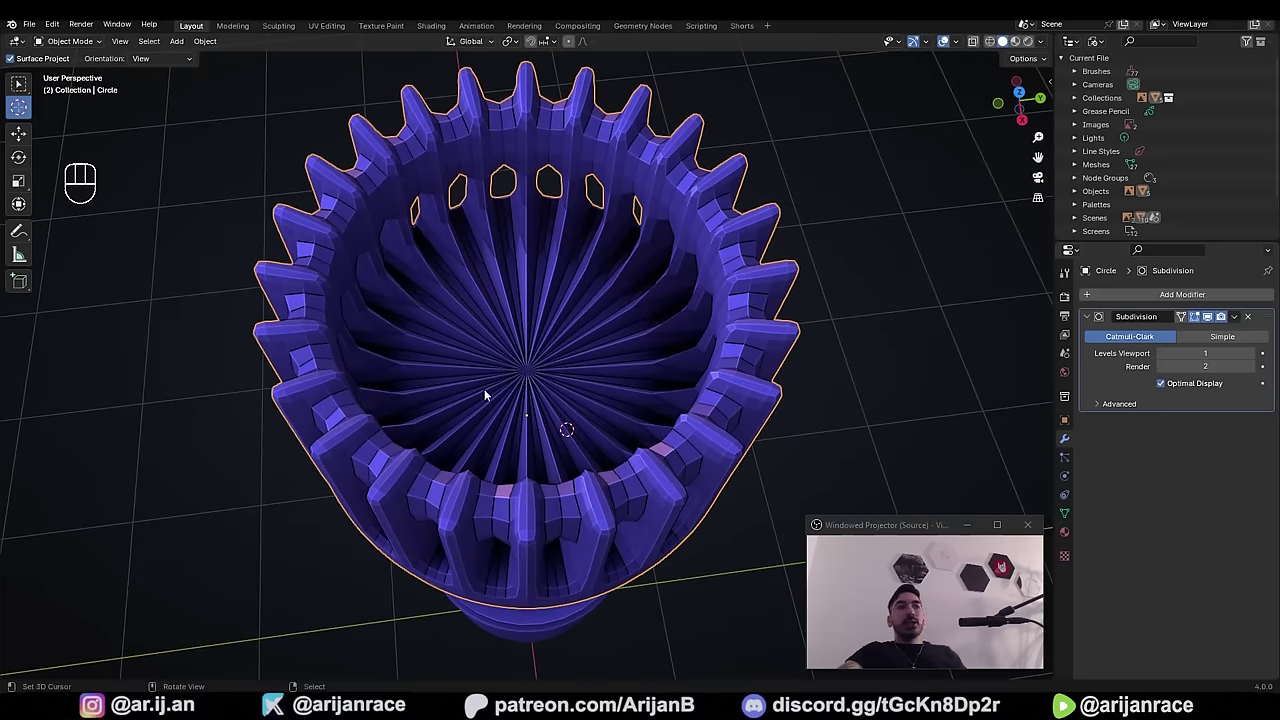
- Preview the grille at Subdivision viewport level 1 and in wireframe, and return the level to 0
scroll(536, 364, up, 2)
scroll(538, 362, down, 2)
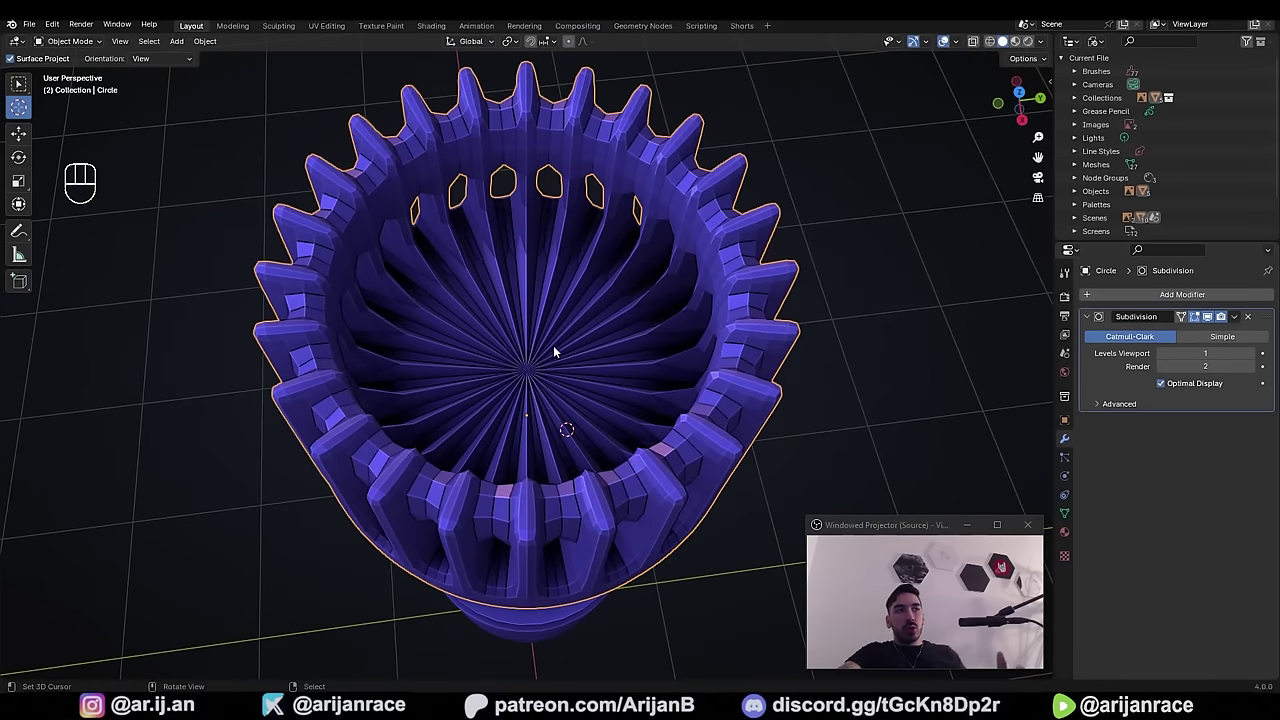
key(shift+z)
ctrl+scroll(1160, 355, down, 1)
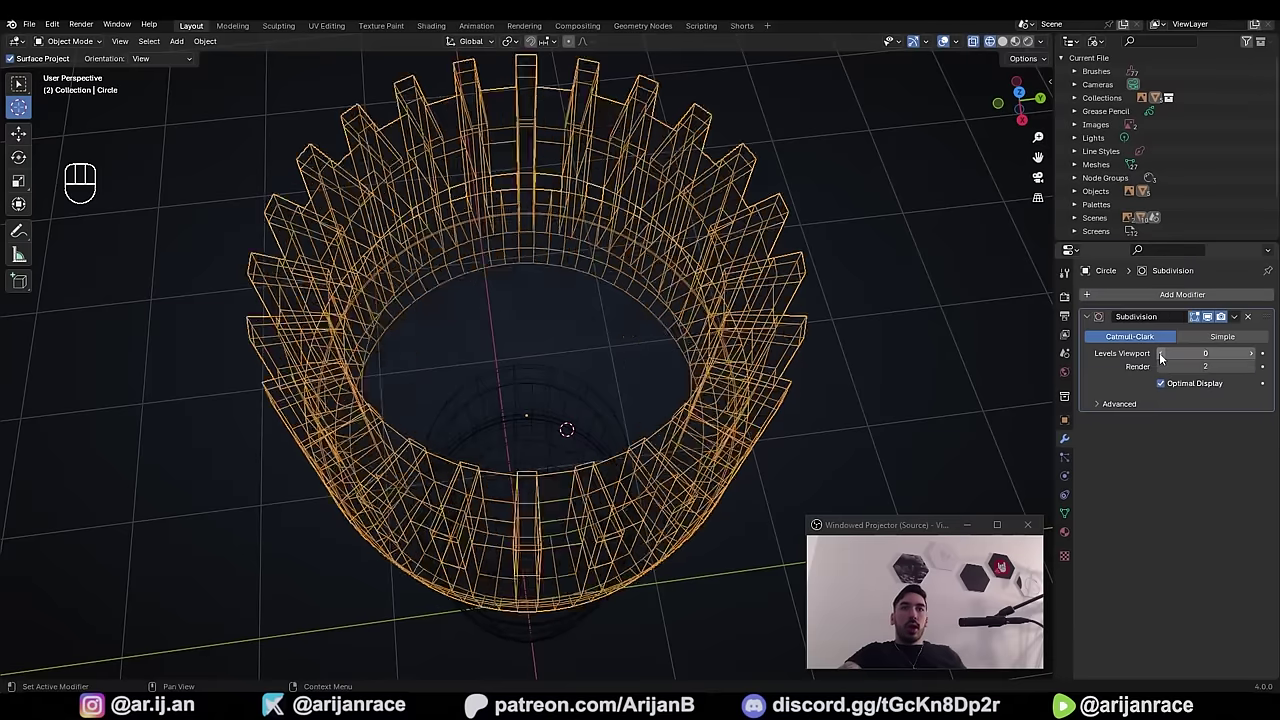
key(shift+z)
- Inset the circular face inside the grille by about 0.04 m and delete its centre face, leaving a rim
key(Tab)
key(3)
key(x)
click(643, 416)
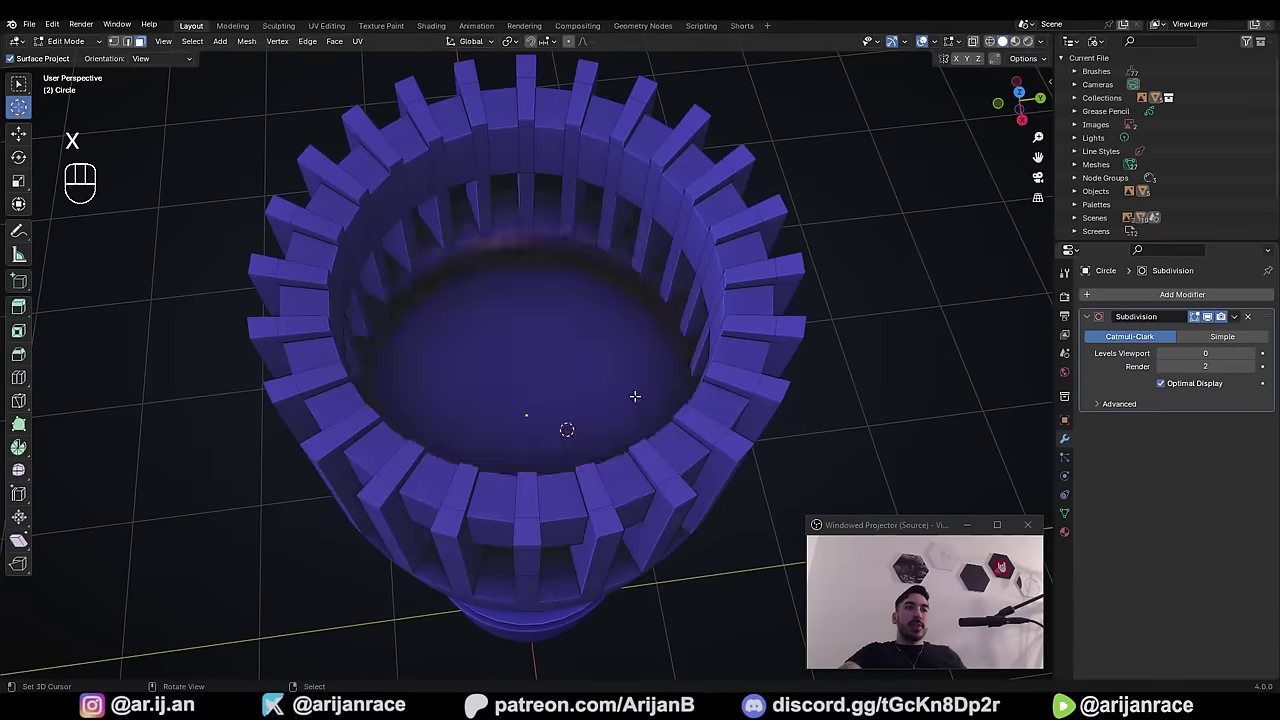
key(ctrl+z)
key(i)
click(749, 429)
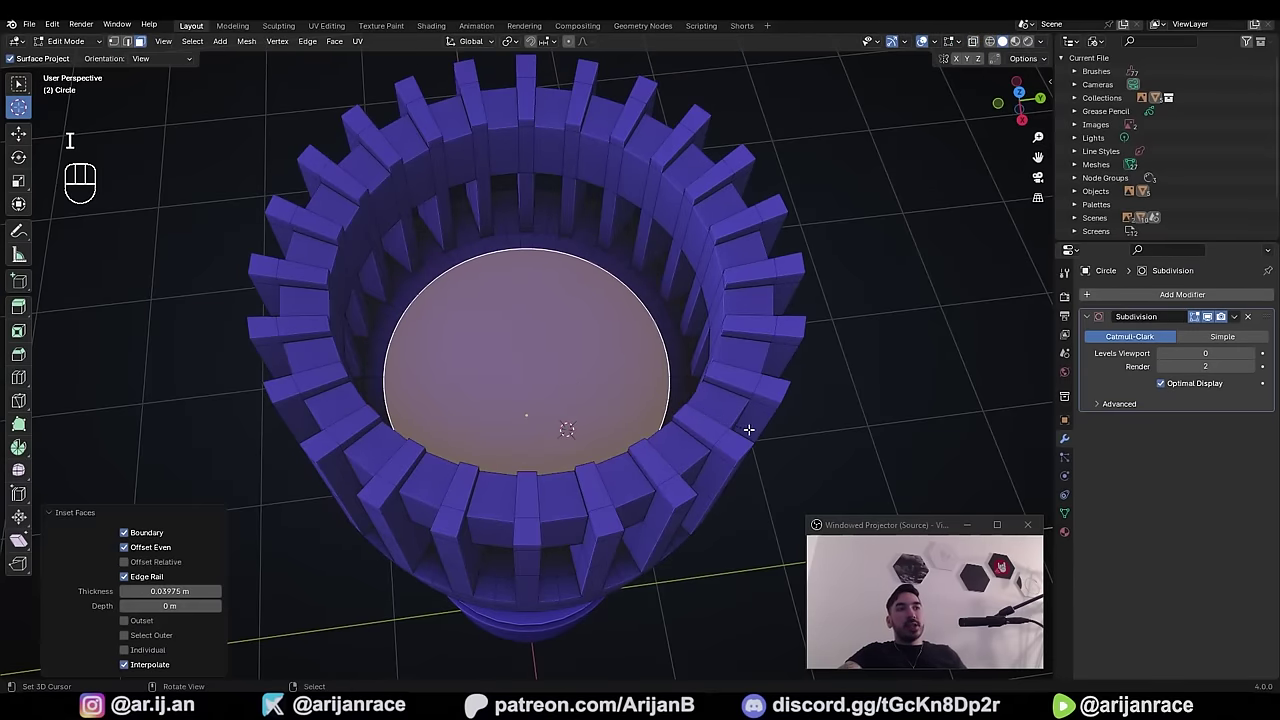
key(x)
click(414, 347)
- Inset the circular face on the grille's underside by about 0.034 m and delete its centre face
middle_drag(414, 347, 548, 425)
click(548, 425)
key(i)
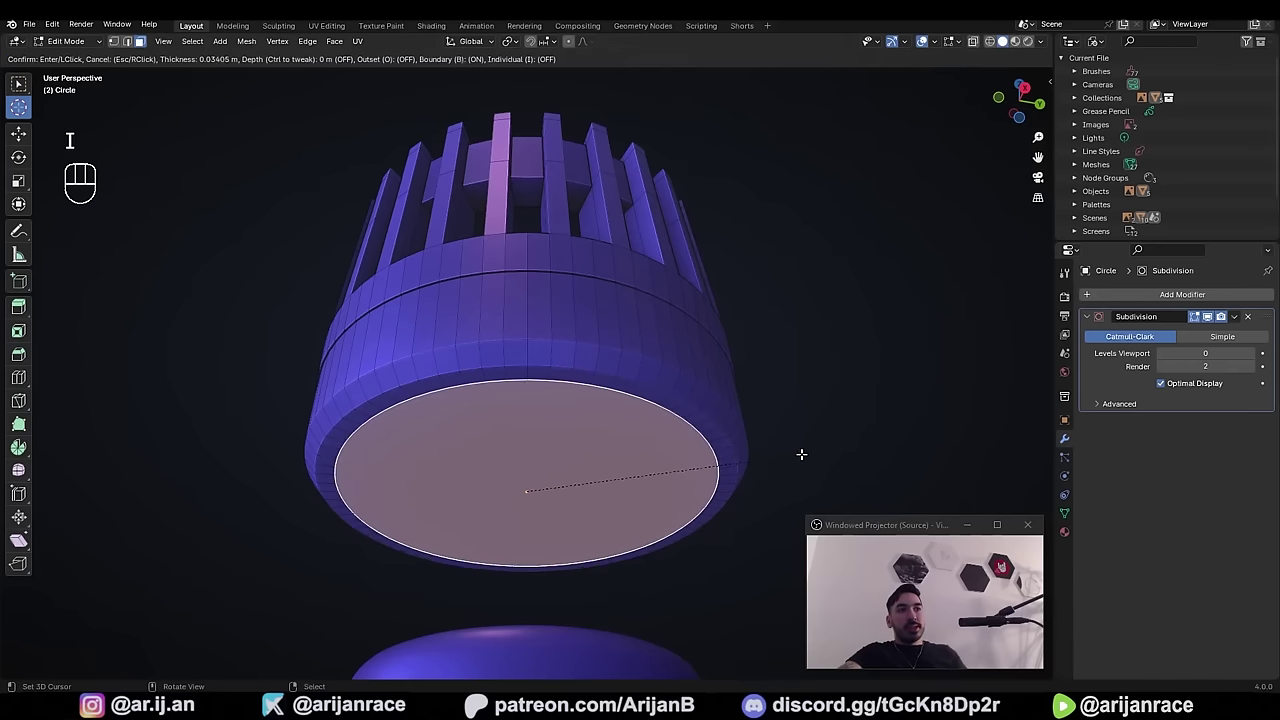
click(791, 451)
key(x)
click(677, 455)
middle_drag(677, 455, 580, 487)
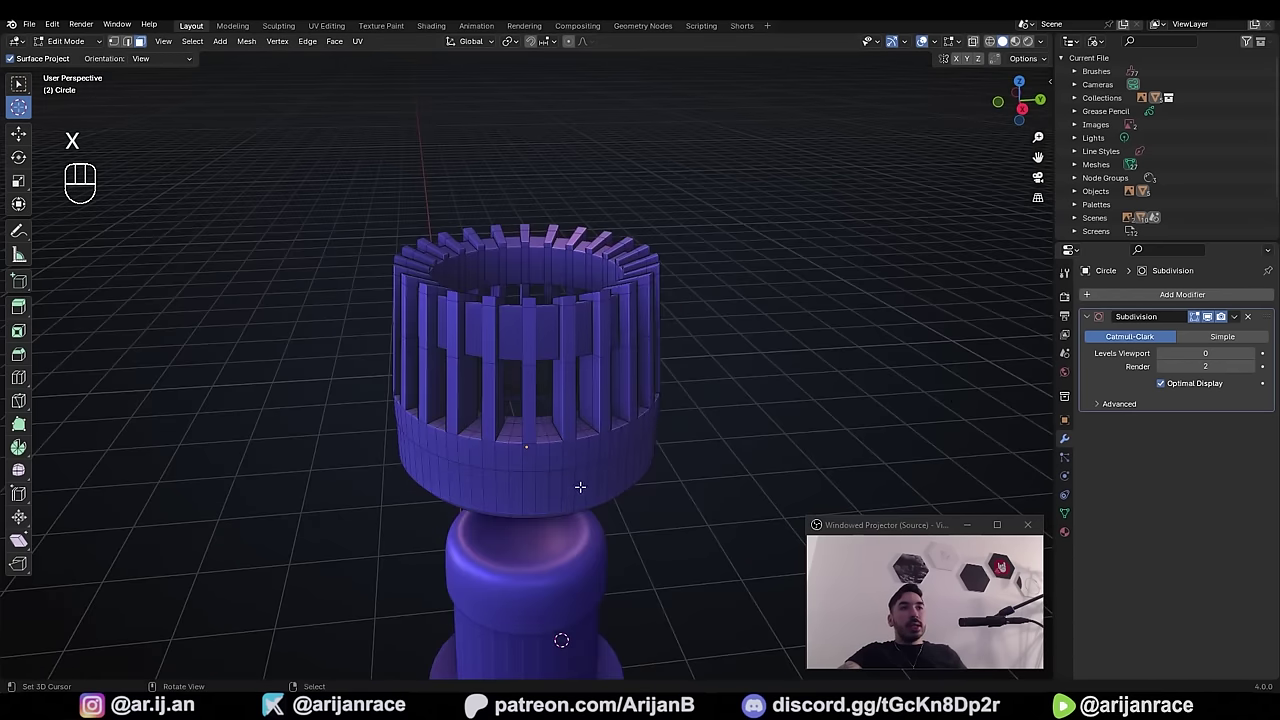
- Set the grille's Subdivision viewport level to 1 and inspect the smoothed bars in Object Mode
click(1251, 355)
key(Tab)
middle_drag(494, 370, 673, 391)
scroll(602, 387, up, 2)
scroll(602, 387, up, 1)
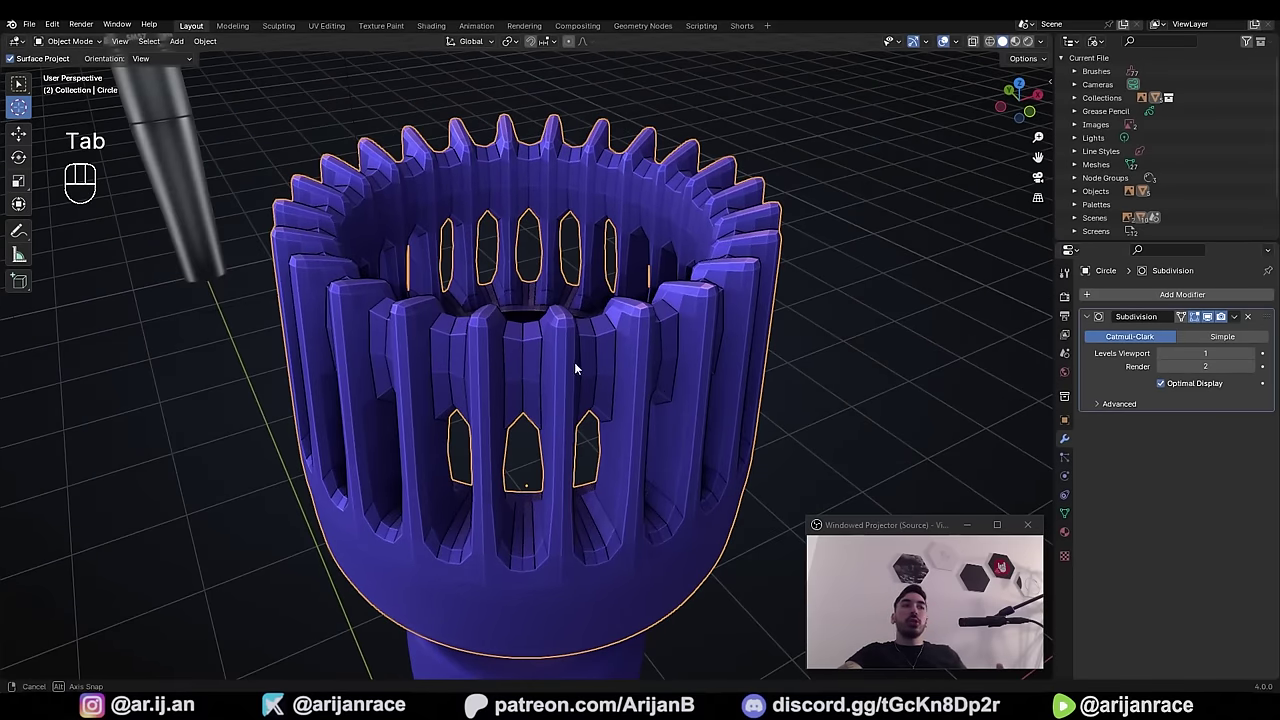
middle_drag(575, 363, 660, 343)
scroll(617, 373, up, 2)
- Add a lengthwise support loop cut along the sides of the grille bars, close to their outer edges
key(Tab)
key(a)
key(a)
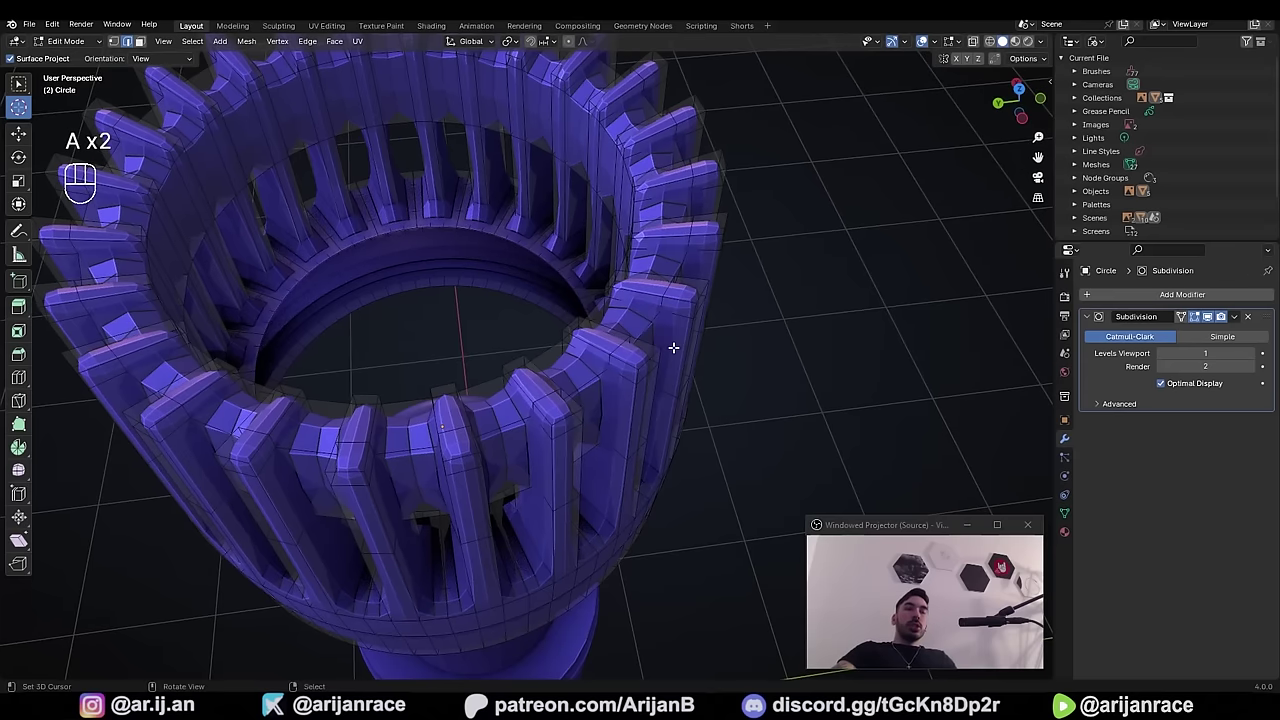
middle_drag(696, 300, 736, 240)
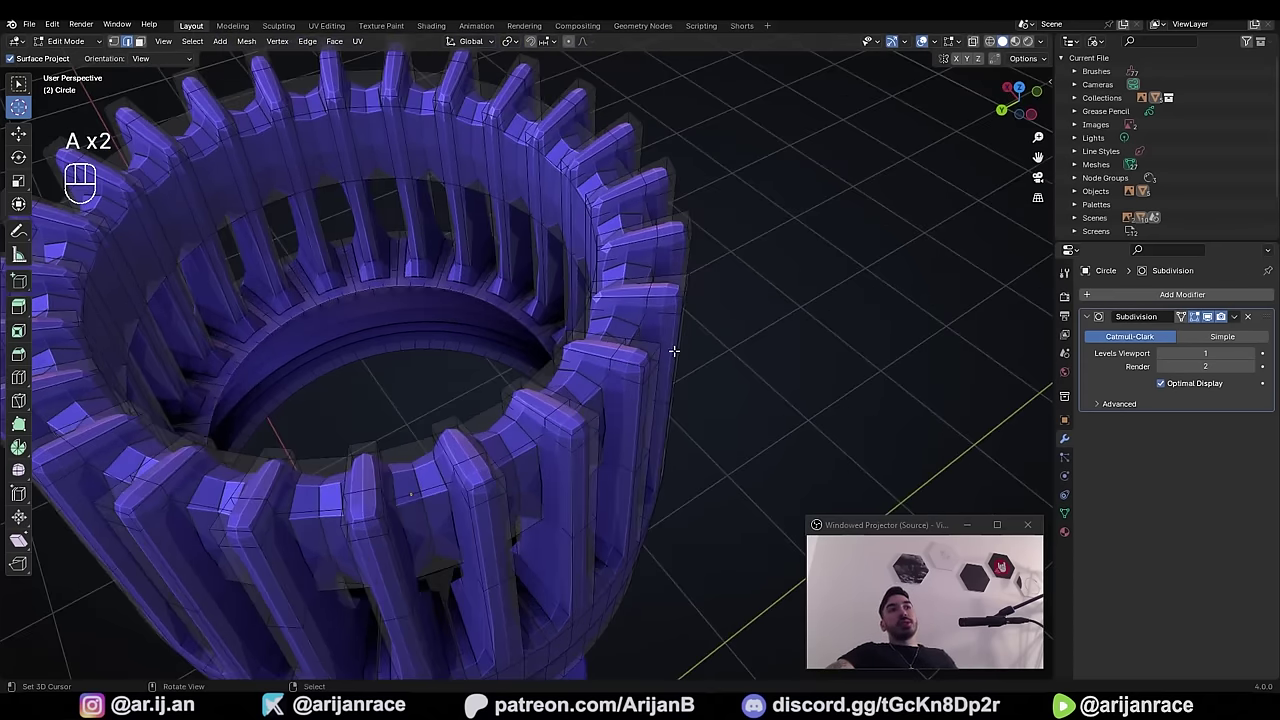
scroll(666, 299, up, 5)
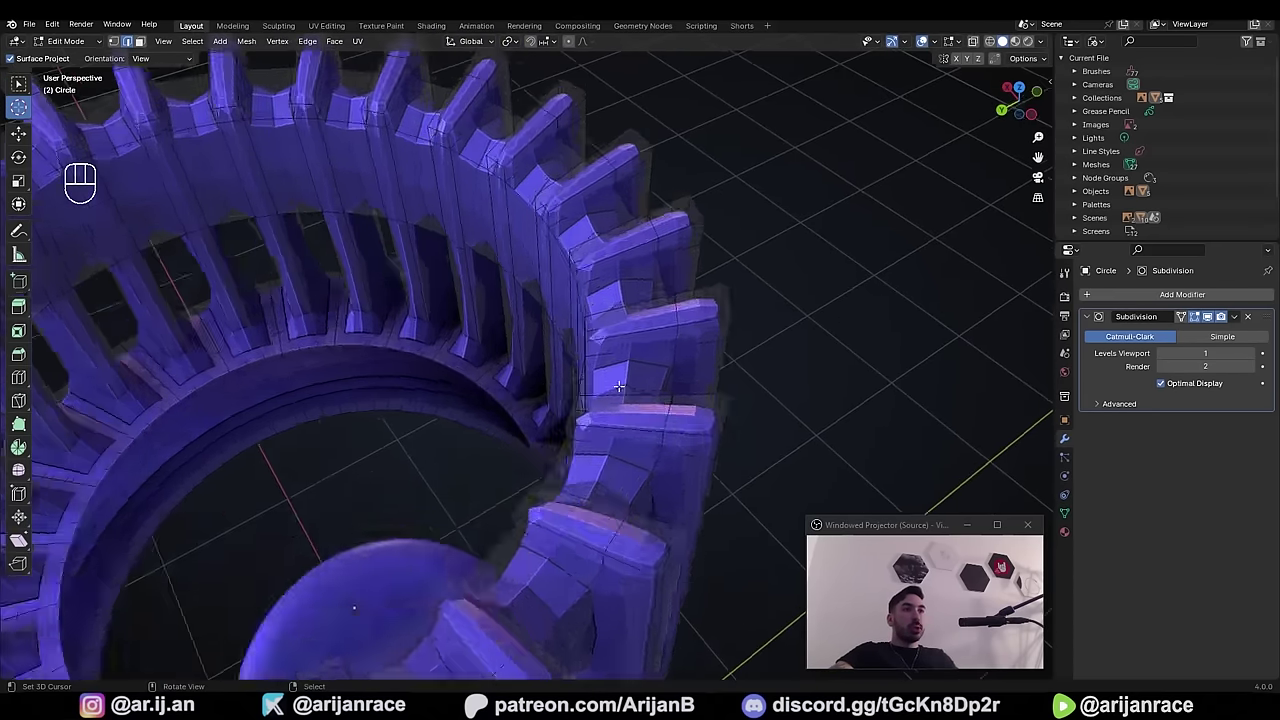
key(ctrl+r)
click(666, 300)
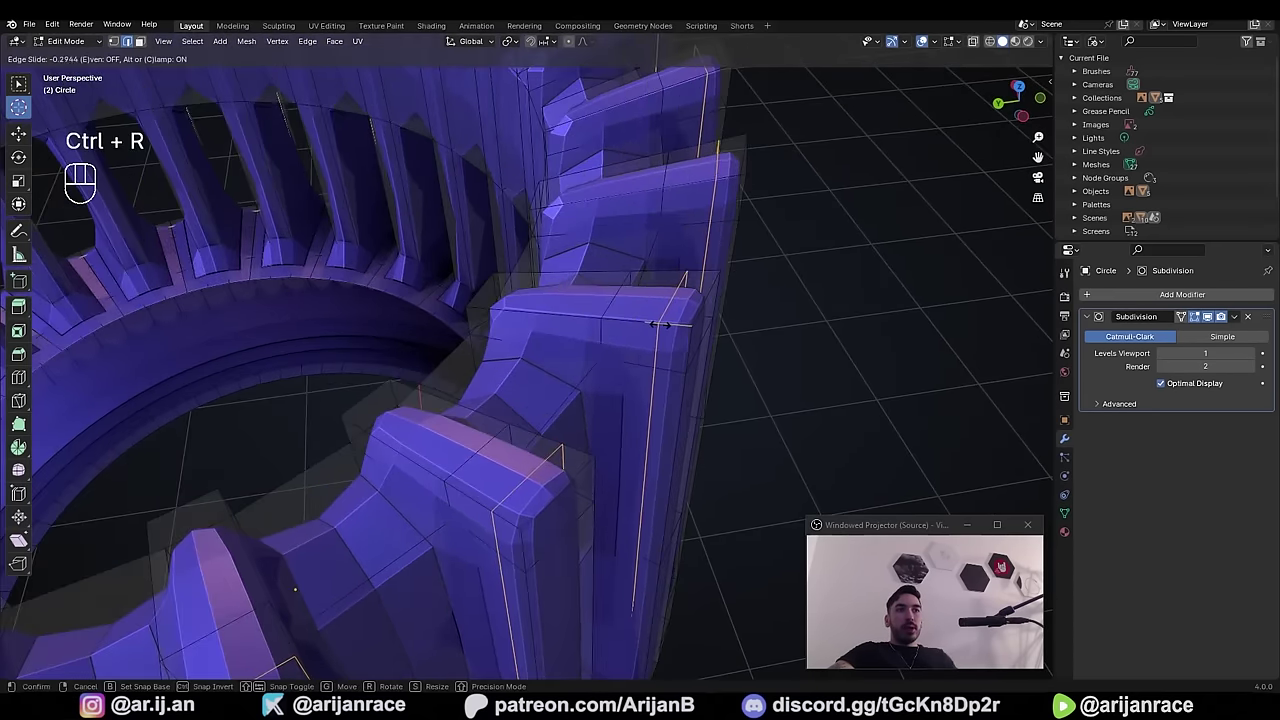
click(662, 320)
middle_drag(662, 320, 567, 302)
- Add two support loop cuts around the grille's top ring, near its inner edge at factor 0.750 and outer edge at 0.754
key(ctrl+r)
click(597, 339)
click(553, 343)
key(ctrl+r)
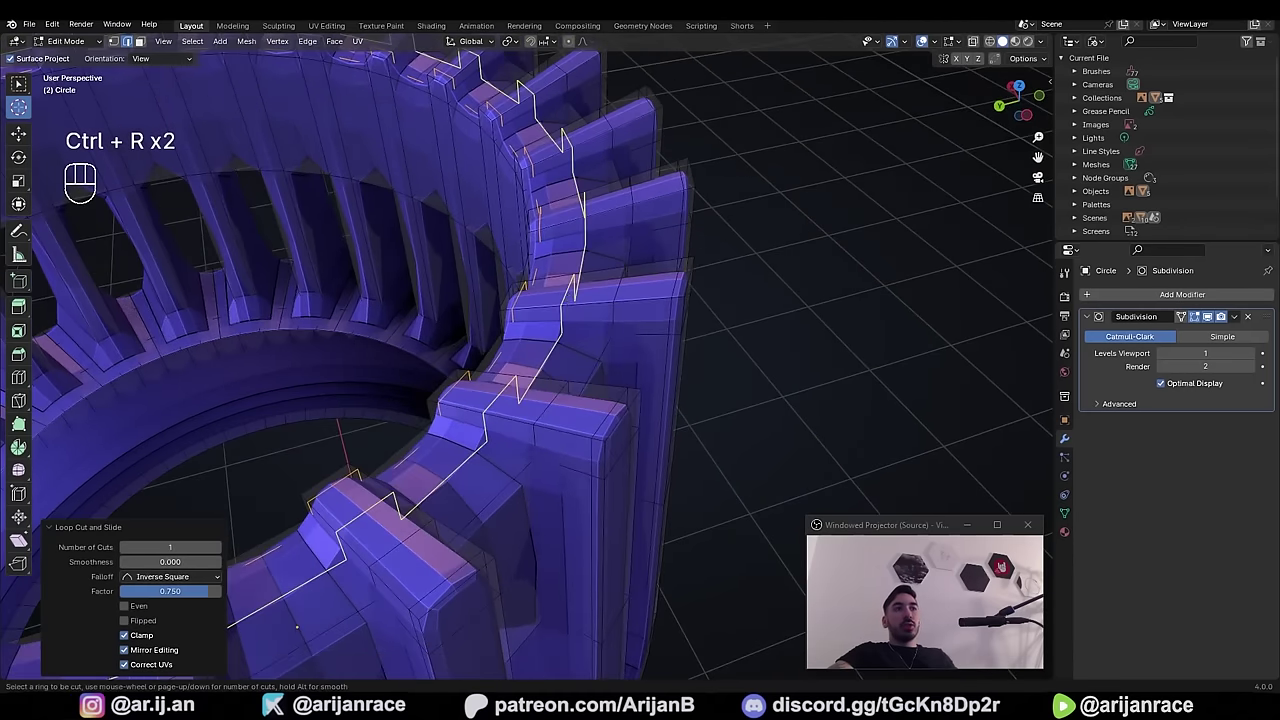
click(575, 303)
click(605, 314)
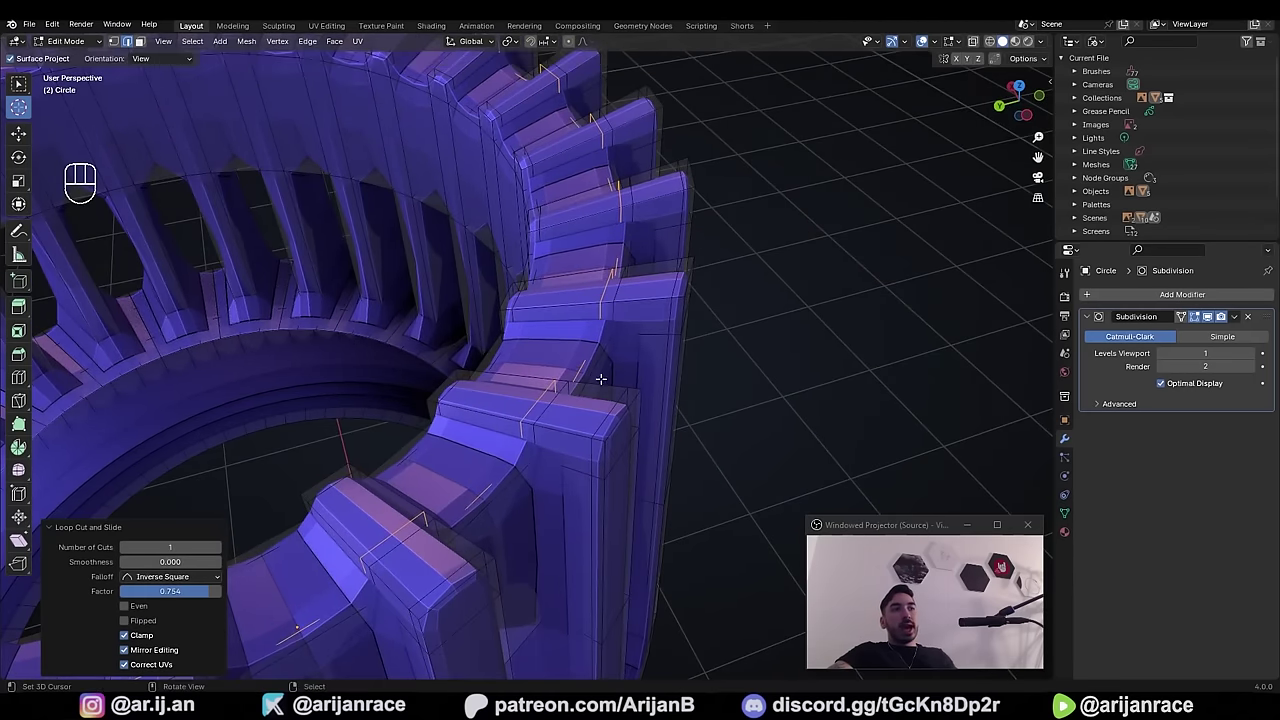
- Add support loop cuts around the upper part of the grille, including one across the bars' outer faces just below their tops
mouse_move(597, 377)
middle_down()
mouse_move(534, 363)
mouse_move(591, 363)
mouse_move(601, 386)
middle_up()
key(ctrl+r)
click(601, 386)
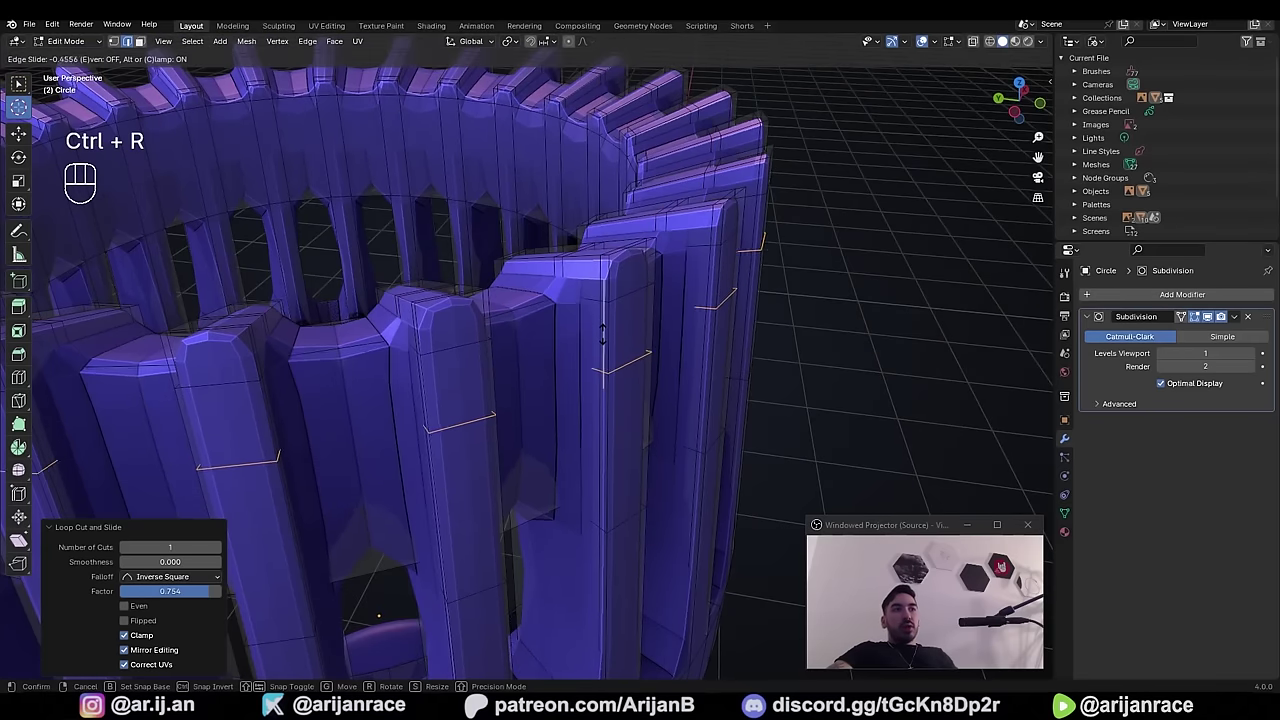
click(600, 340)
middle_drag(600, 340, 606, 302)
key(ctrl+r)
click(606, 345)
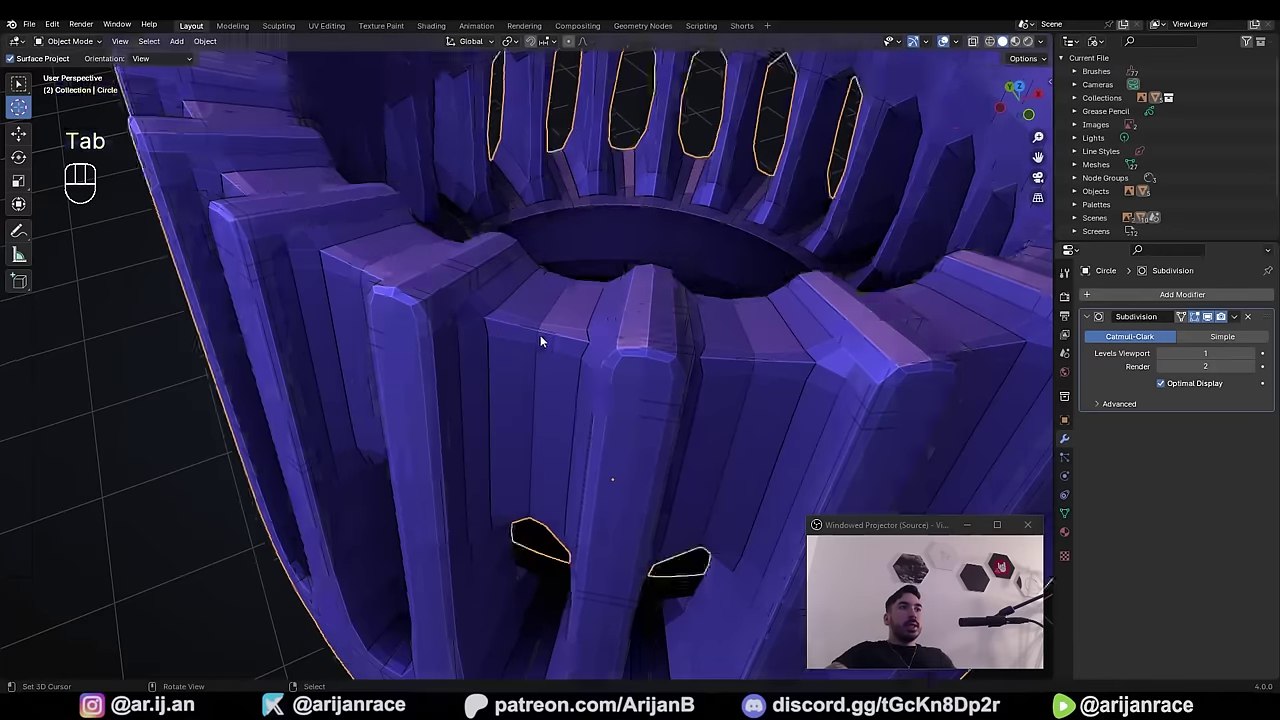
- Try adding vertical support loop cuts near both side edges of one block between the grille bars
middle_drag(543, 340, 563, 323)
key(Tab)
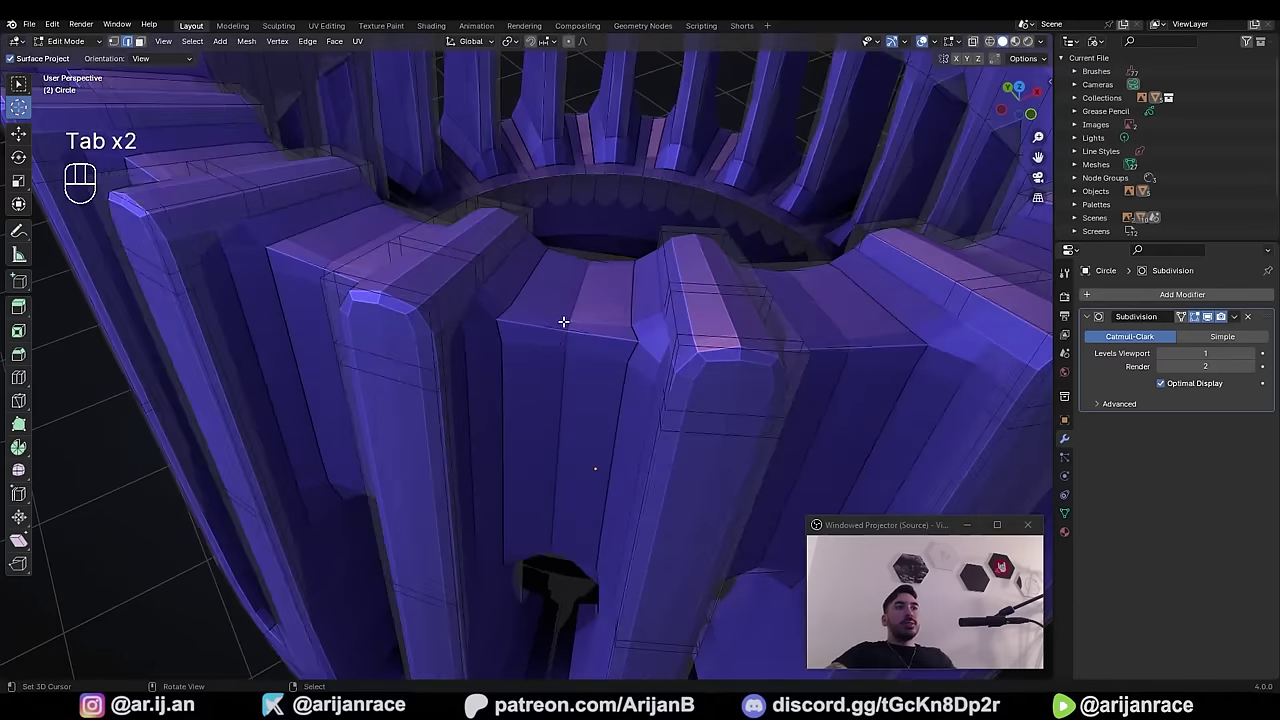
key(ctrl+r)
click(559, 342)
click(485, 341)
key(ctrl+r)
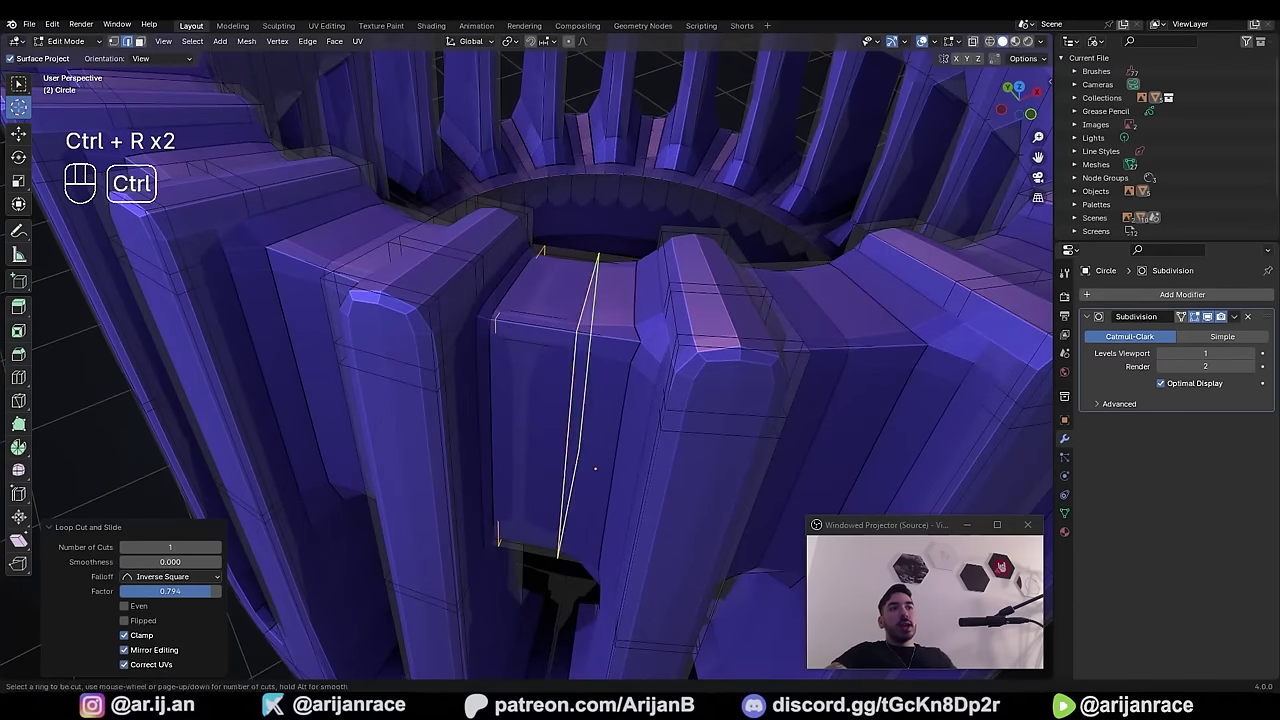
click(583, 338)
click(632, 339)
key(ctrl+z)
key(ctrl+z)
- Bevel the two side edge loops of one block between the bars with 2 segments and a width of 0.00167 m
key(alt+z)
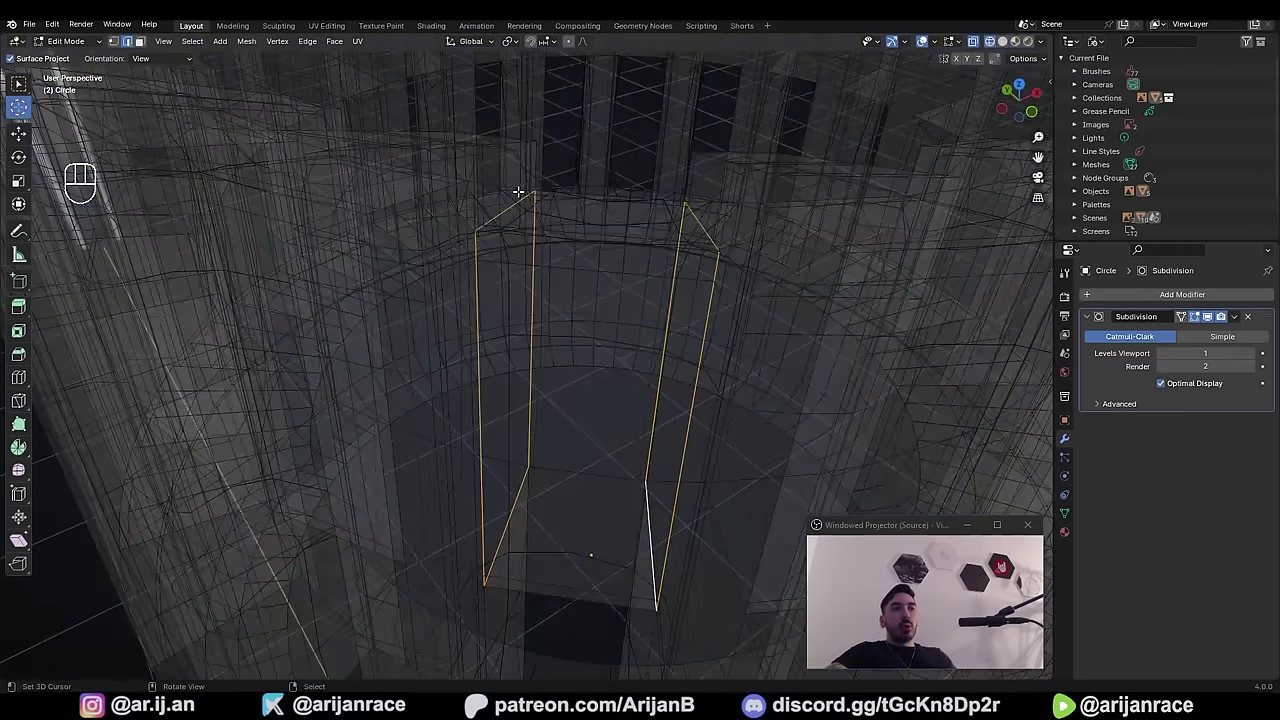
middle_drag(596, 314, 688, 314)
key(z)
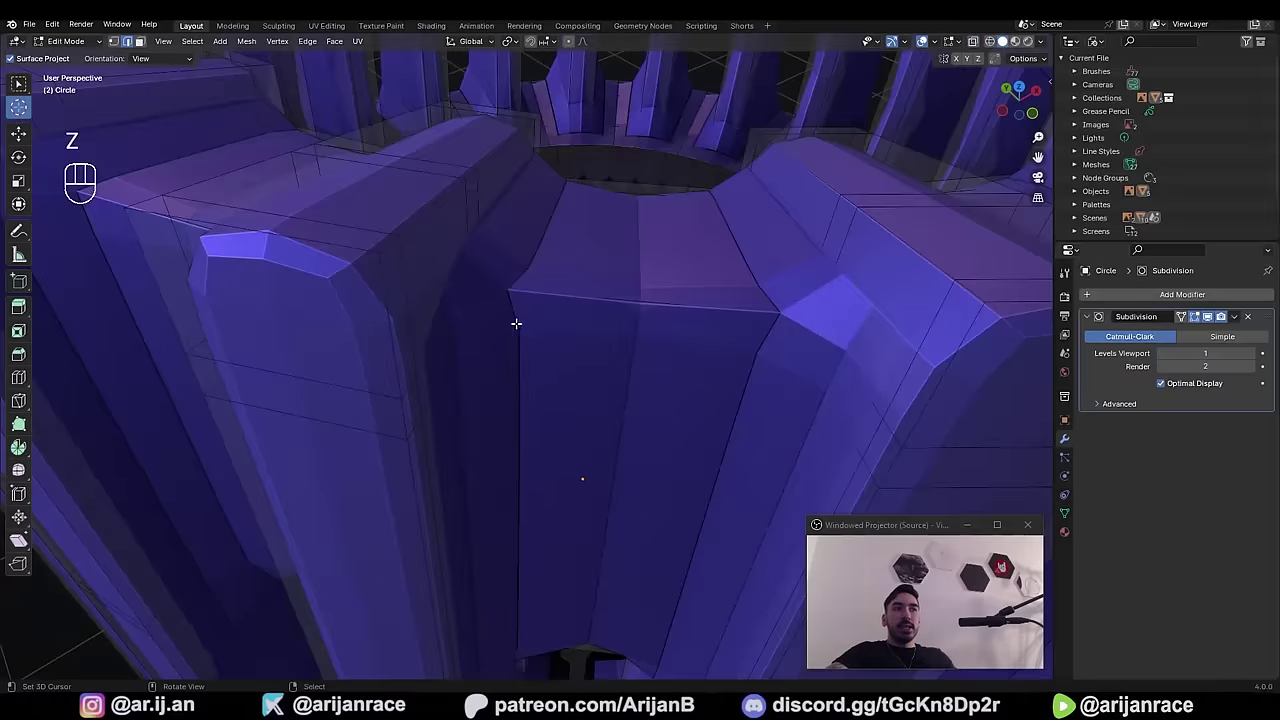
key(z)
middle_drag(517, 323, 461, 363)
key(ctrl+b)
scroll(356, 364, up, 1)
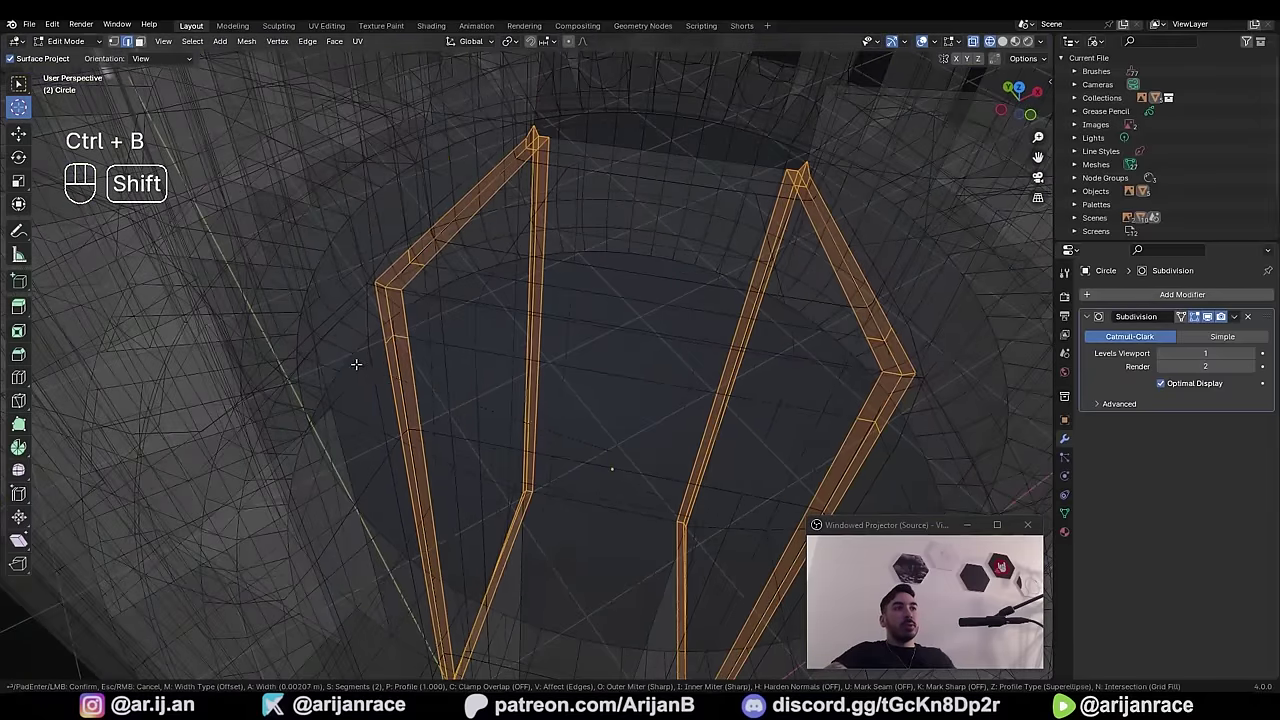
click(354, 363)
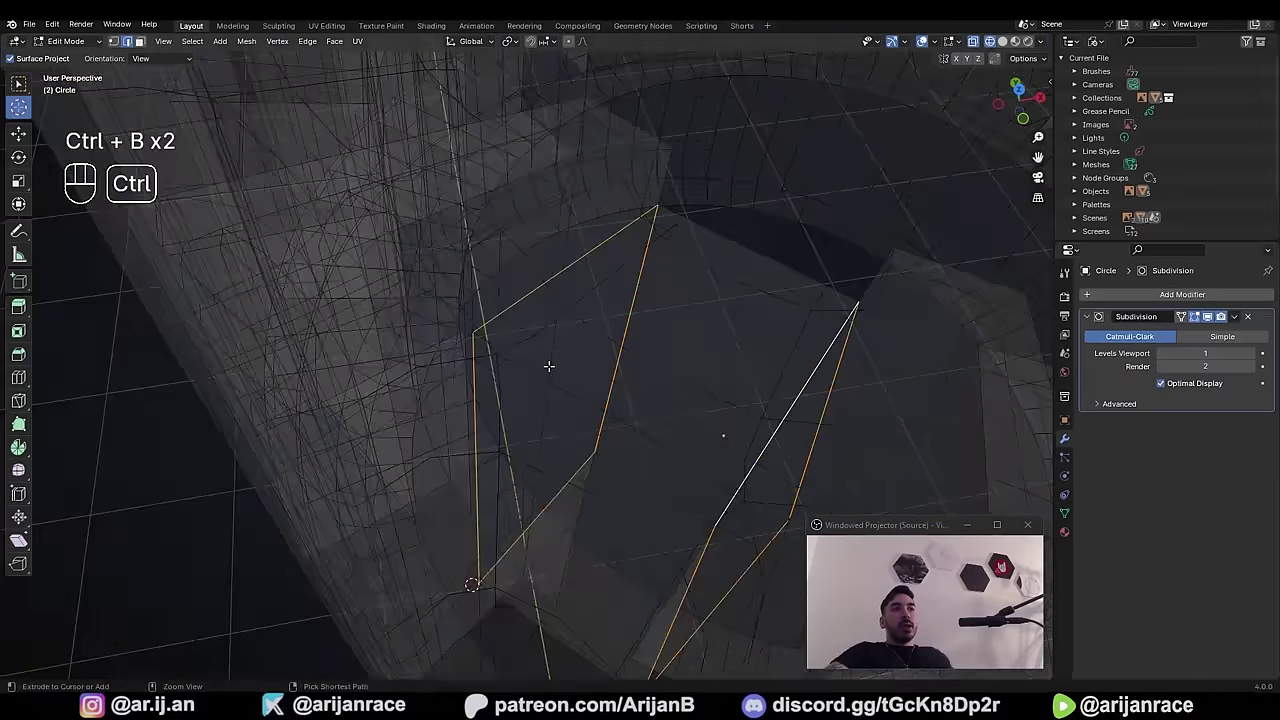
key(ctrl+b)
click(569, 309)
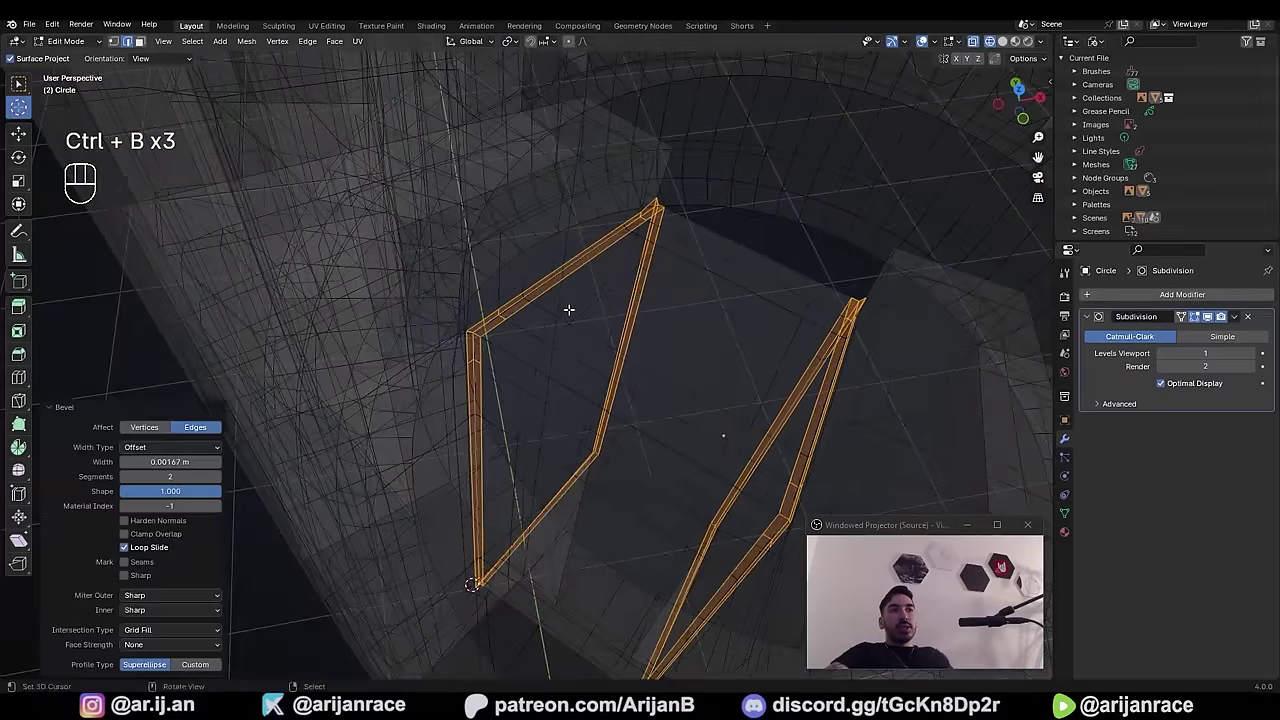
- Inspect the beveled block edges in solid shading and undo the bevel
mouse_move(569, 309)
middle_down()
mouse_move(354, 257)
mouse_move(551, 277)
mouse_move(474, 289)
mouse_move(574, 278)
mouse_move(600, 291)
mouse_move(528, 258)
middle_up()
key(z)
scroll(554, 274, up, 3)
scroll(547, 263, down, 1)
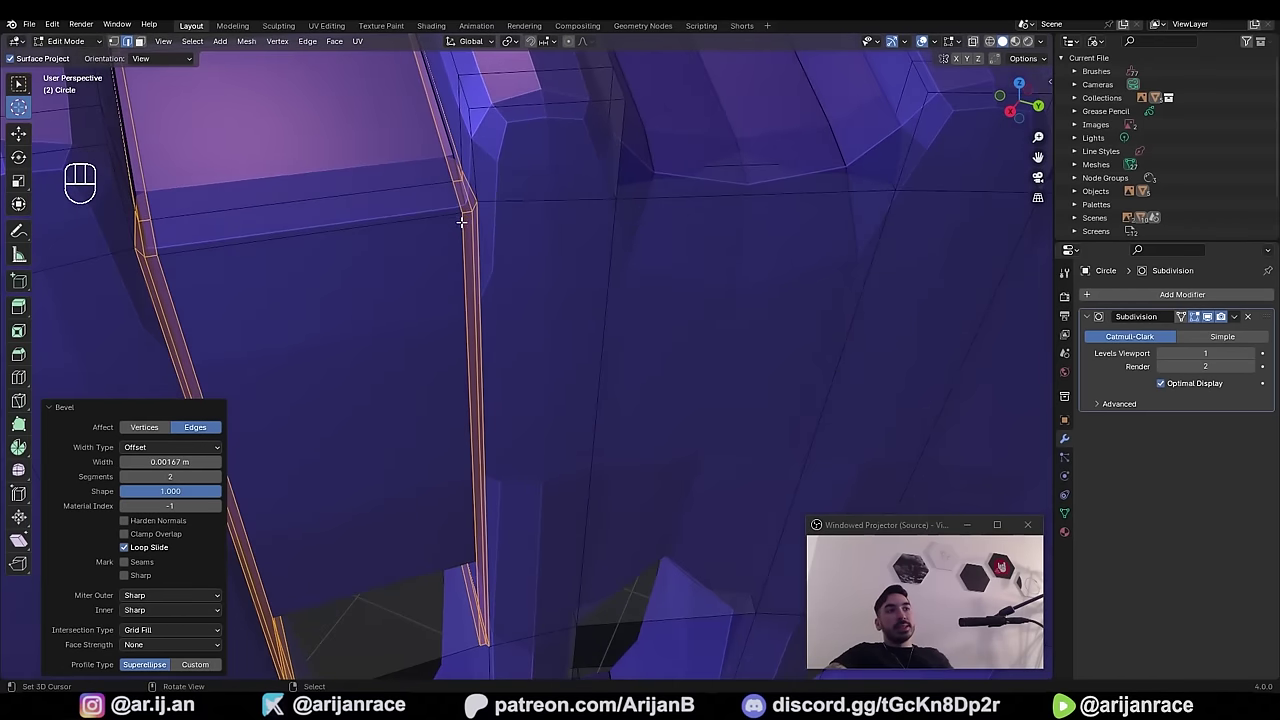
scroll(539, 347, down, 5)
key(ctrl+z)
key(ctrl+z)
- Select the ring of faces wrapping around one block between the grille bars
key(z)
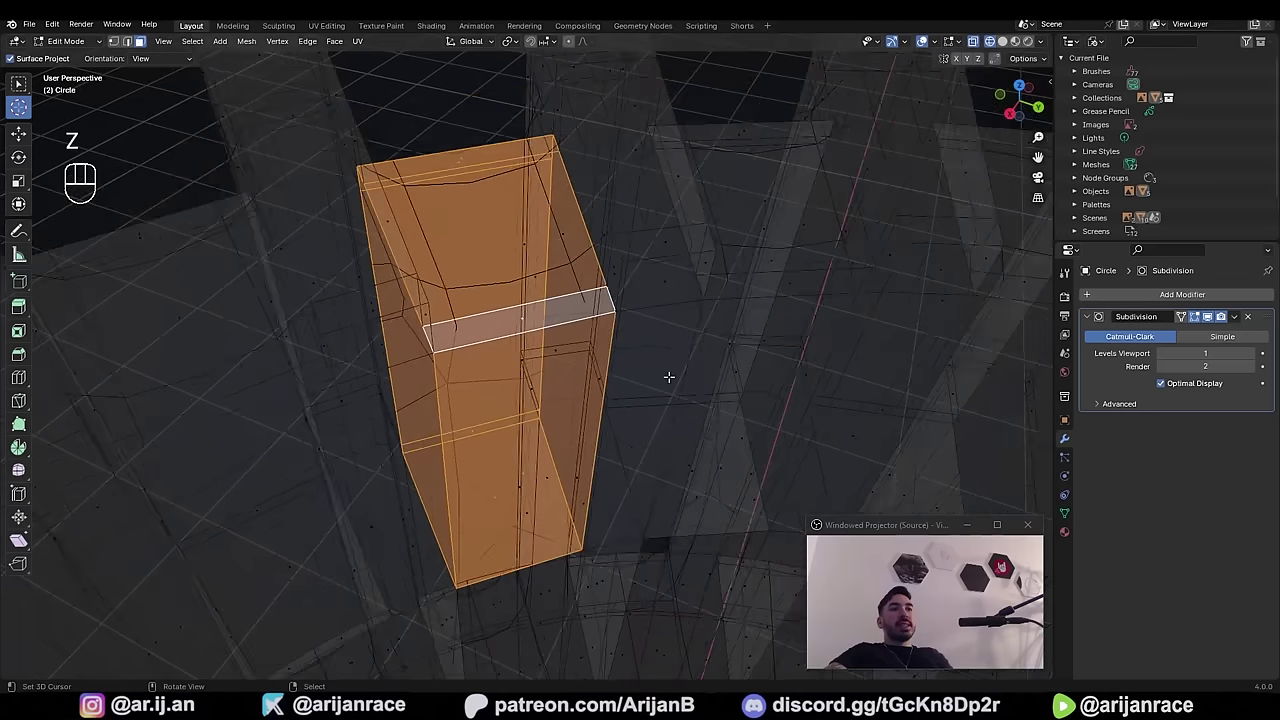
key(z)
key(z)
scroll(614, 374, down, 3)
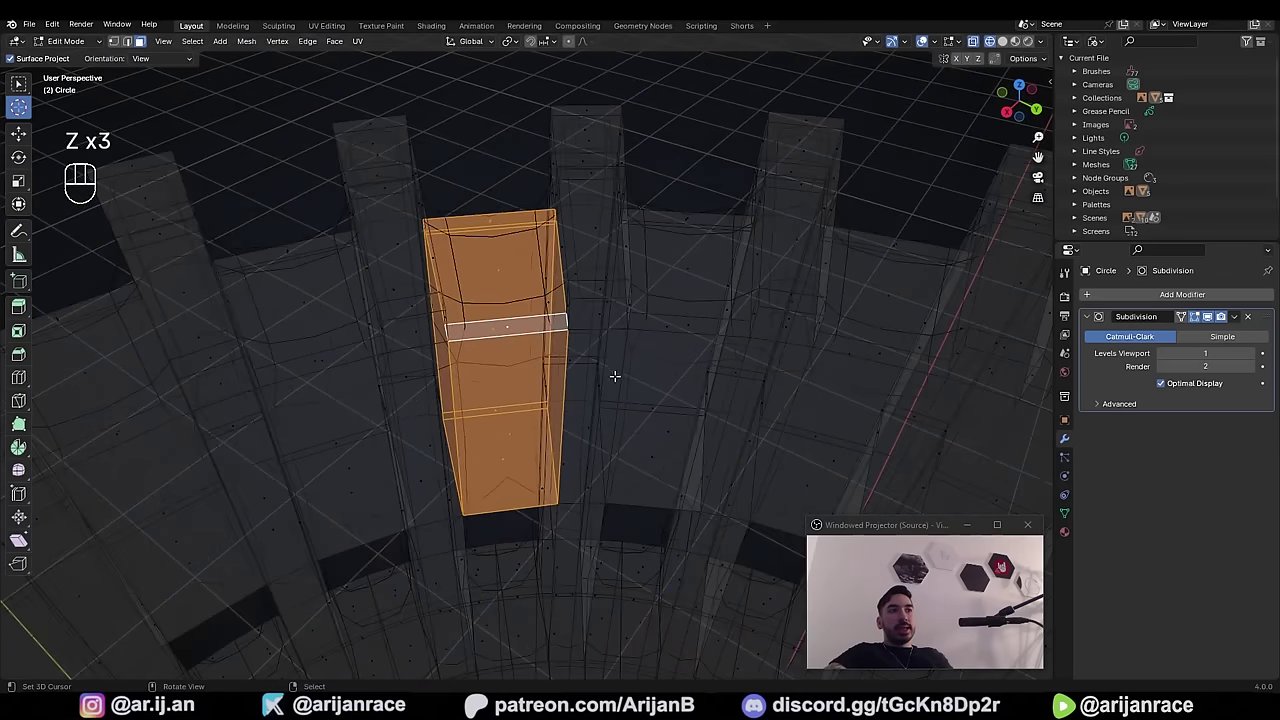
scroll(620, 383, up, 3)
key(ctrl+z)
- Try insetting the selected faces of the block between the bars
key(i)
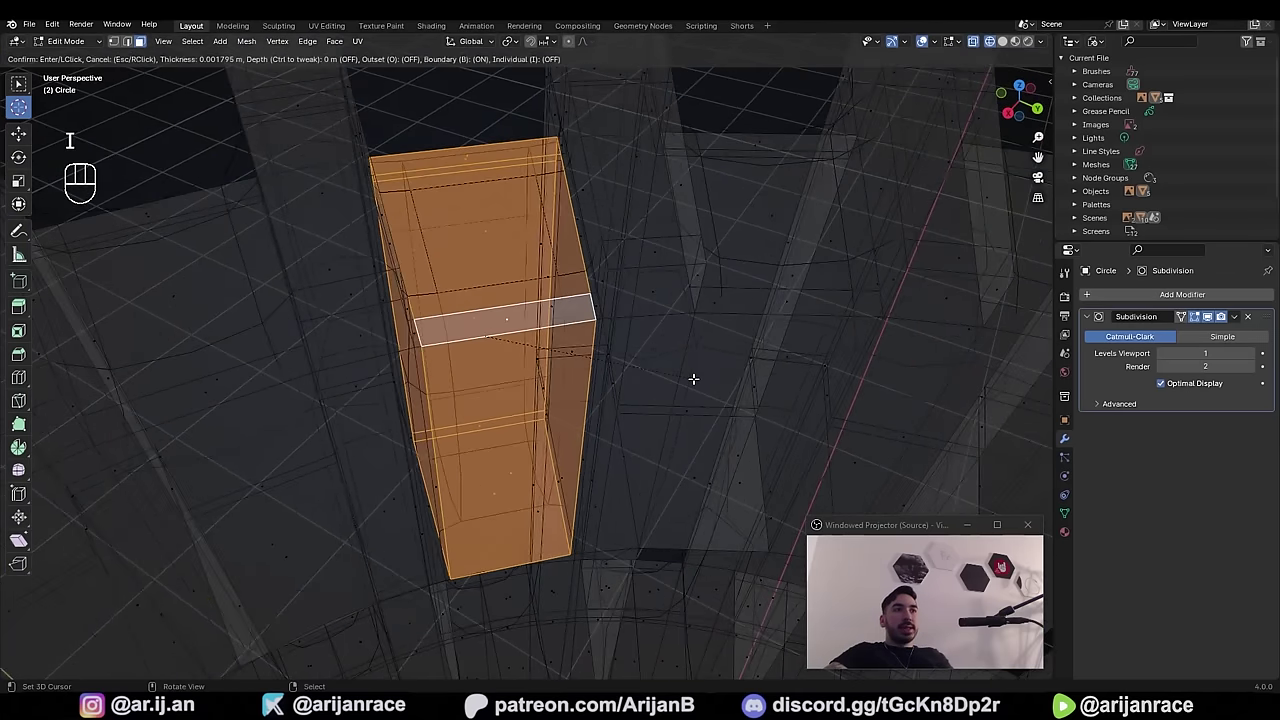
click(591, 294)
key(z)
key(ctrl+z)
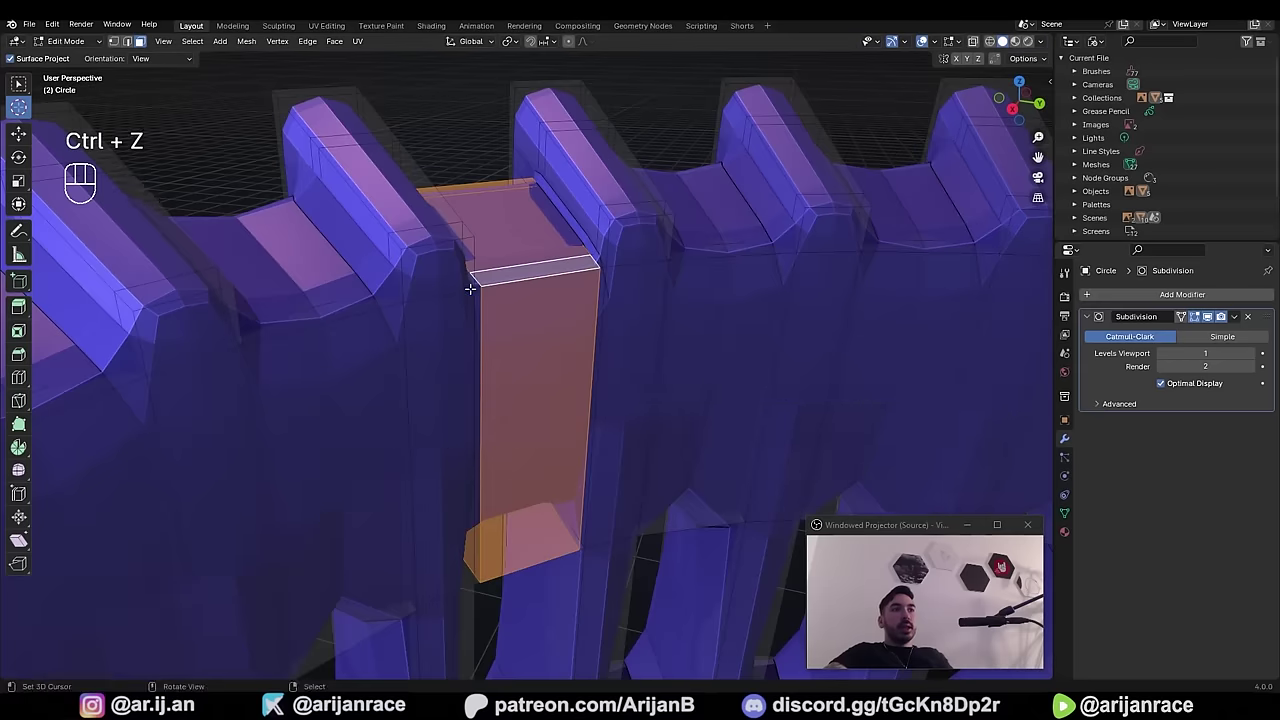
- Try a horizontal loop cut around the grille just below the blocks' outer top edge at factor 0.835
key(ctrl+r)
click(600, 300)
click(609, 233)
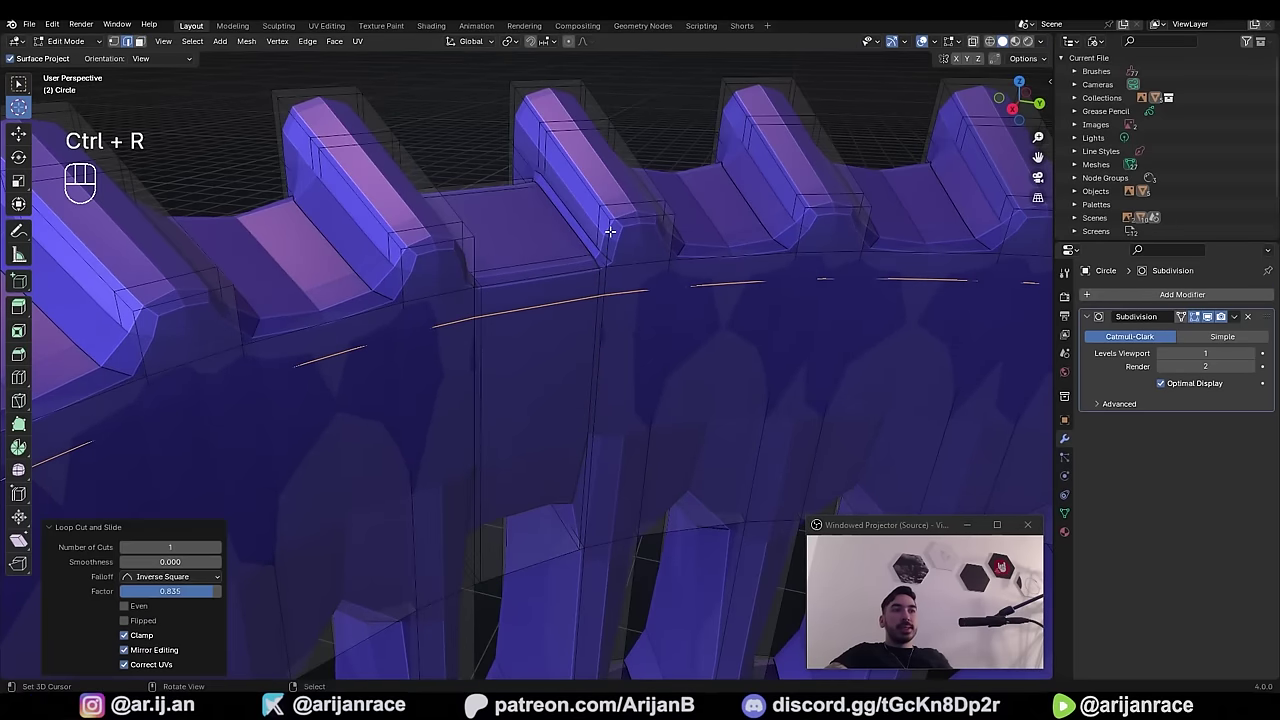
middle_drag(602, 256, 557, 294)
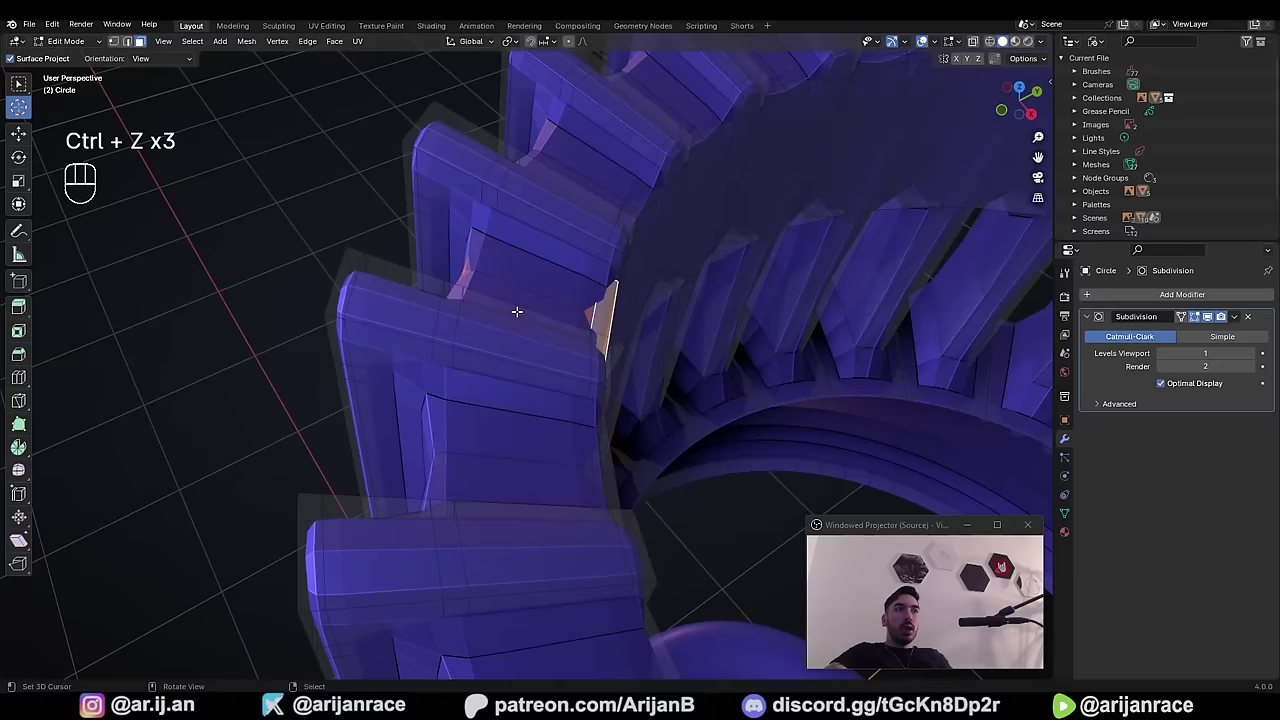
- Select the faces around one front block between the bars, checking the selection in wireframe and solid shading
middle_drag(517, 312, 631, 394)
key(z)
scroll(626, 323, down, 5)
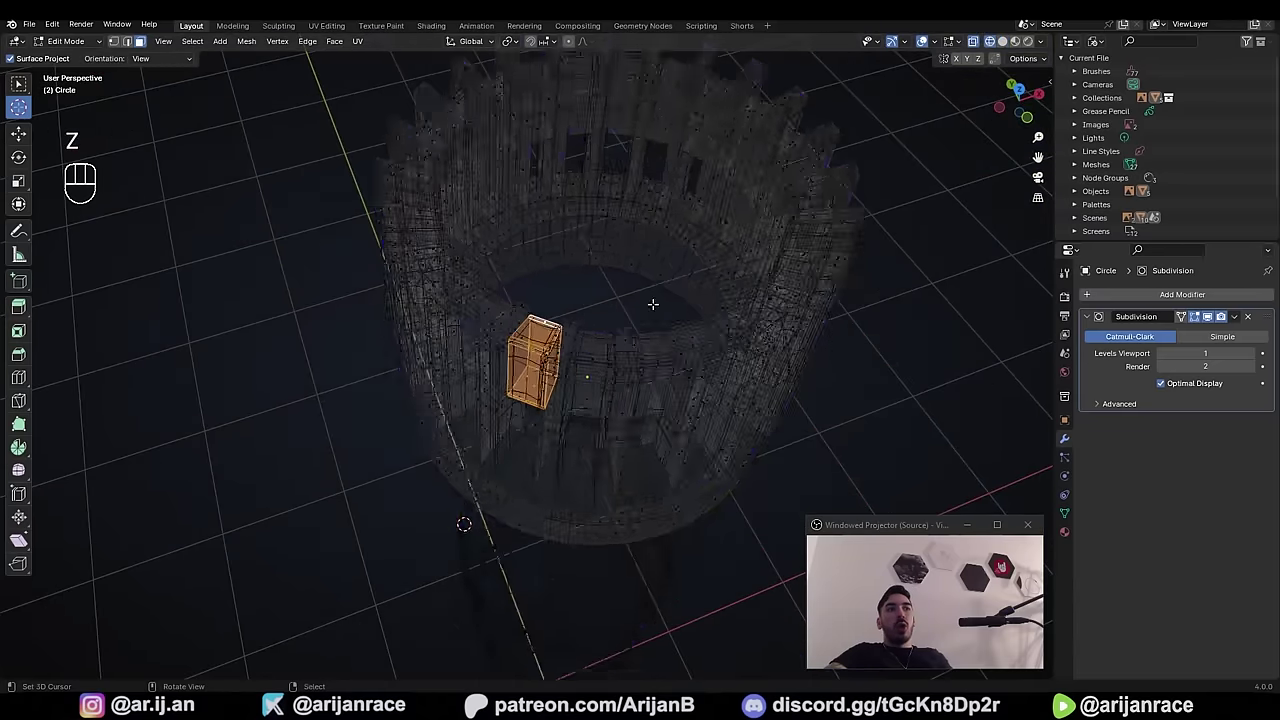
key(z)
key(z)
scroll(612, 257, up, 5)
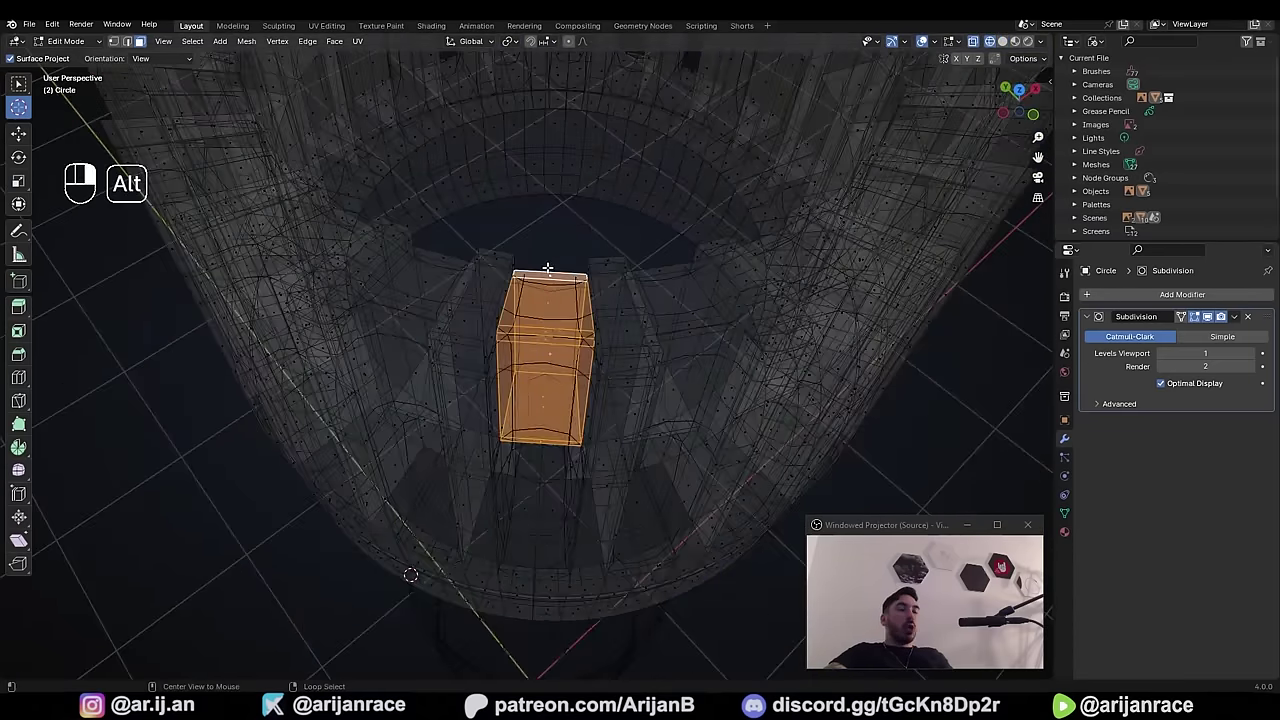
key(z)
middle_drag(531, 402, 537, 275)
key(z)
scroll(545, 335, down, 2)
key(z)
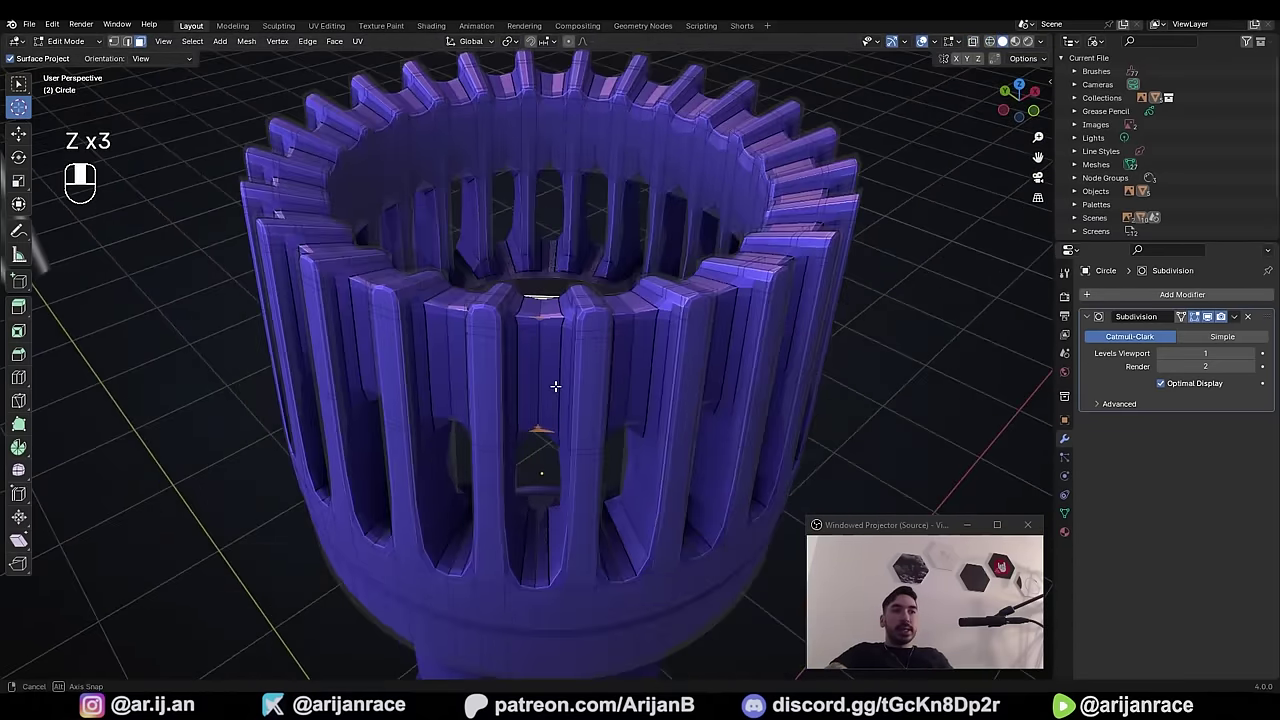
scroll(555, 385, up, 1)
- Extend the selection to faces of similar area with the similarity threshold set to 0
key(shift+g)
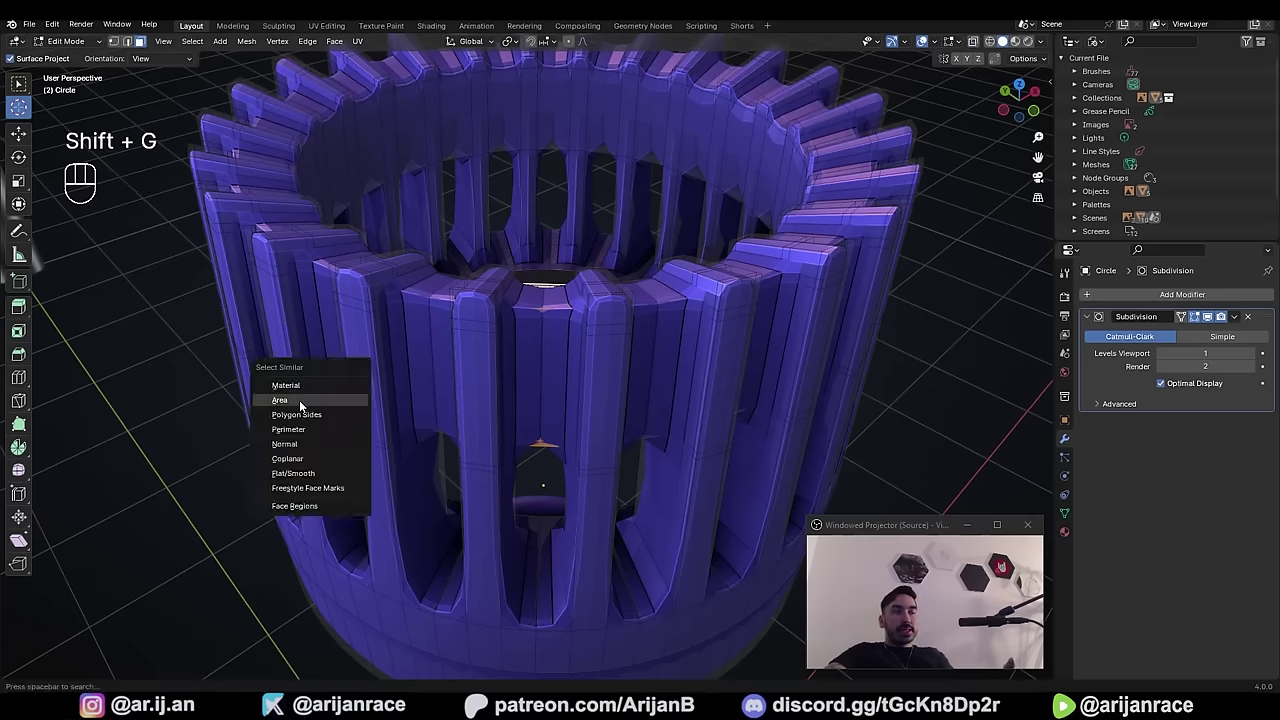
click(298, 400)
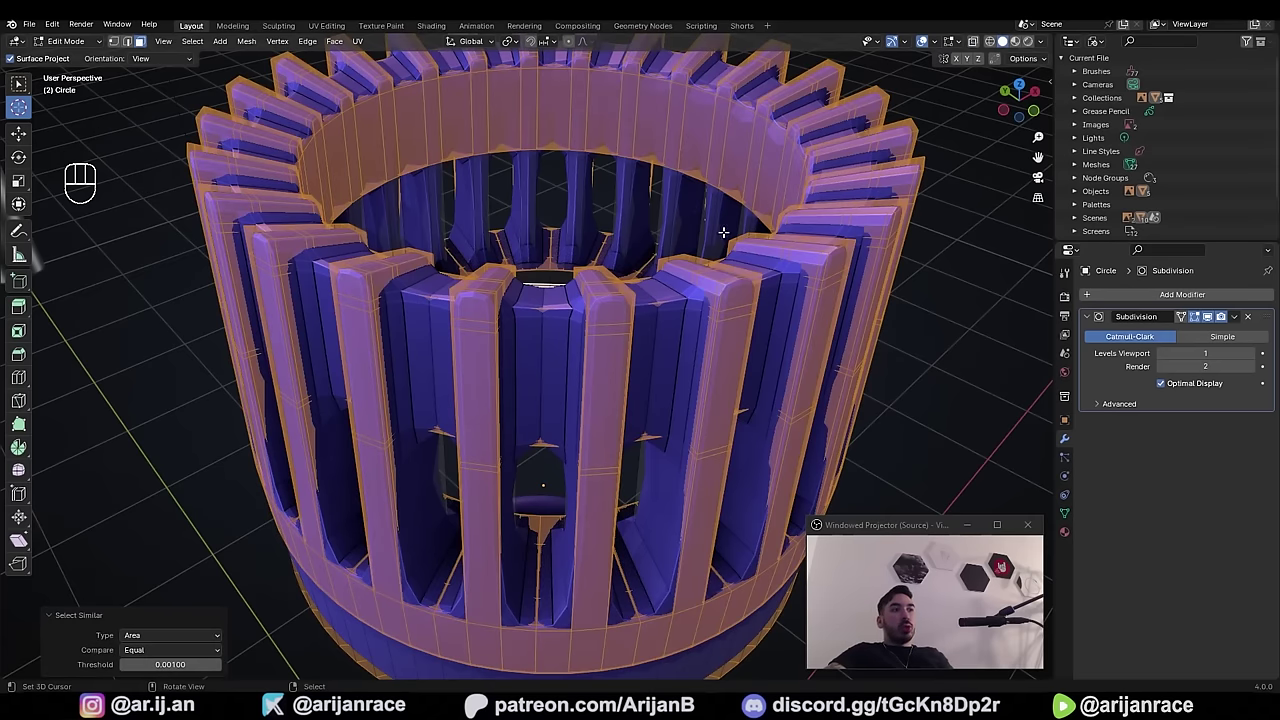
scroll(723, 232, down, 3)
scroll(584, 358, down, 2)
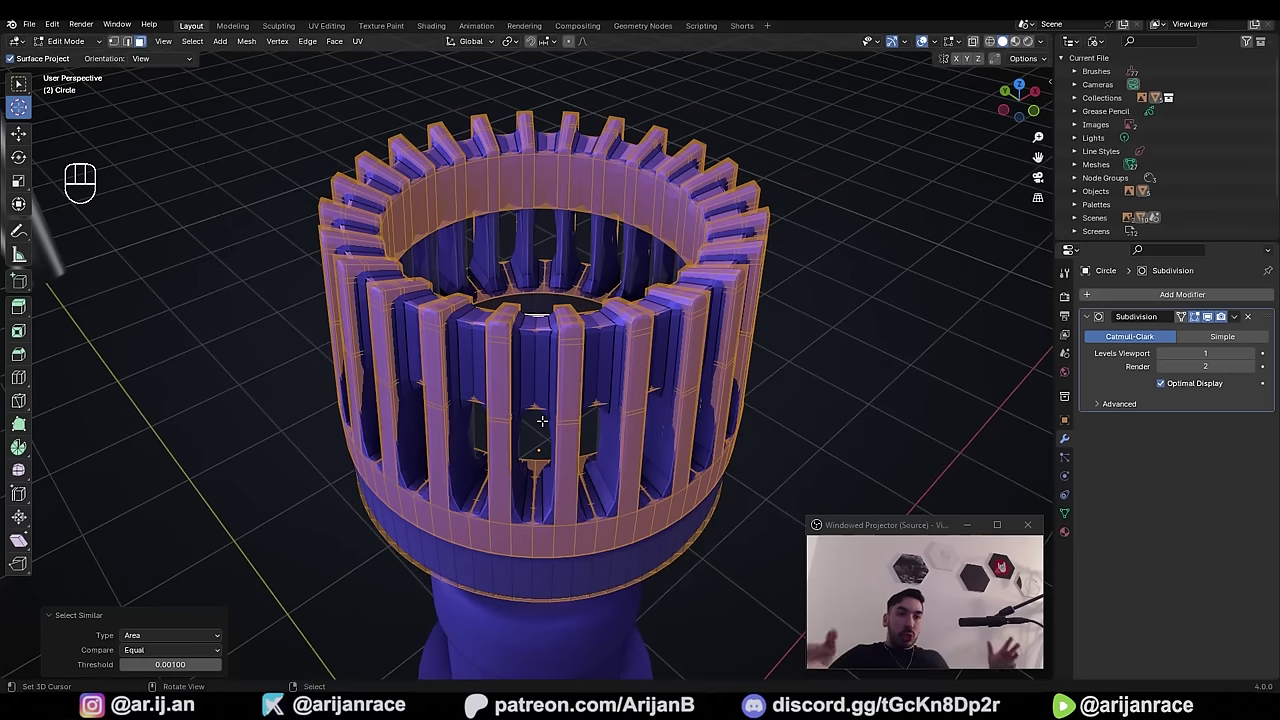
click(160, 664)
key(BackSpace)
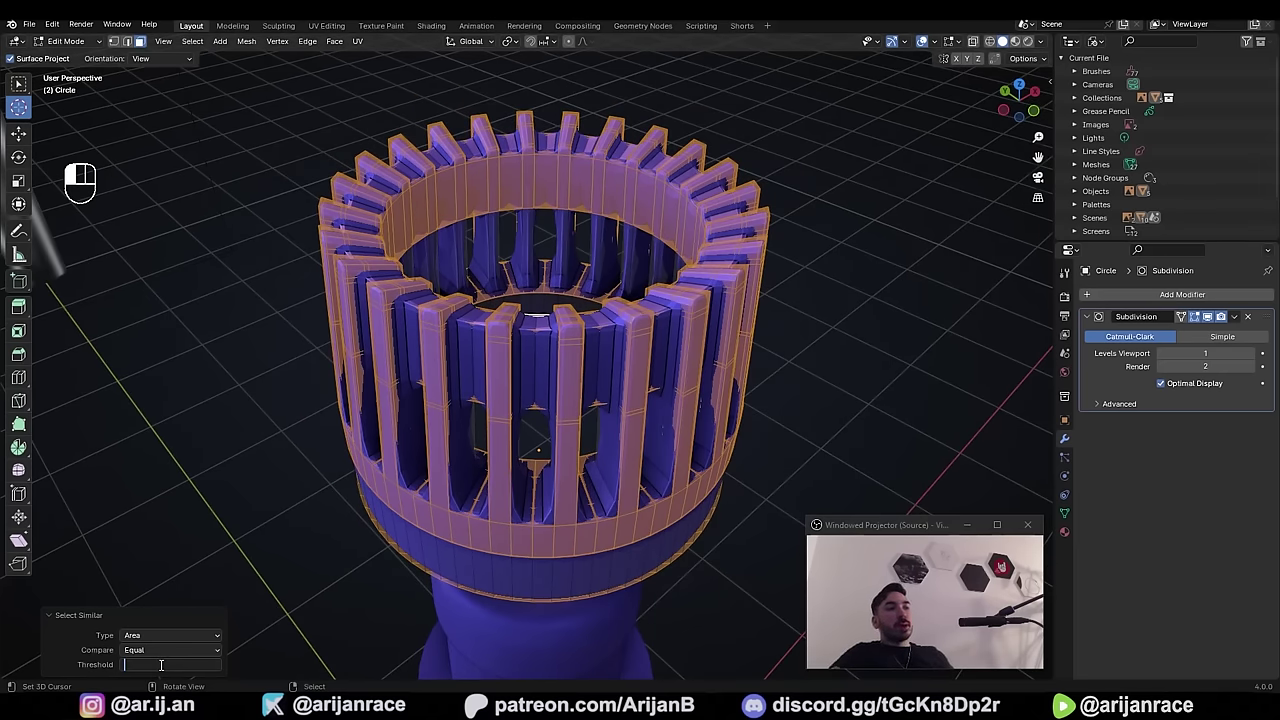
text(0)
key(Return)
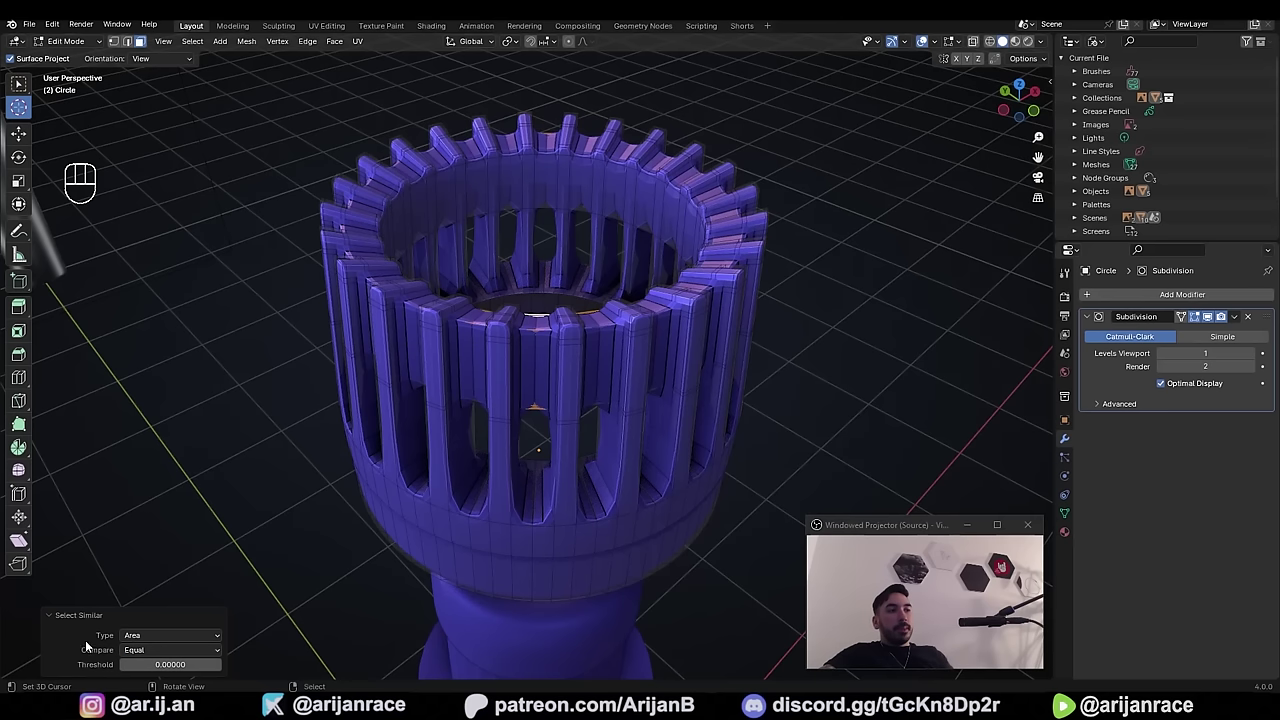
- Refine the area similarity threshold through 0.0001 and 0.00001 to 0.000001 to pick the faces of all blocks
key(Return)
click(152, 664)
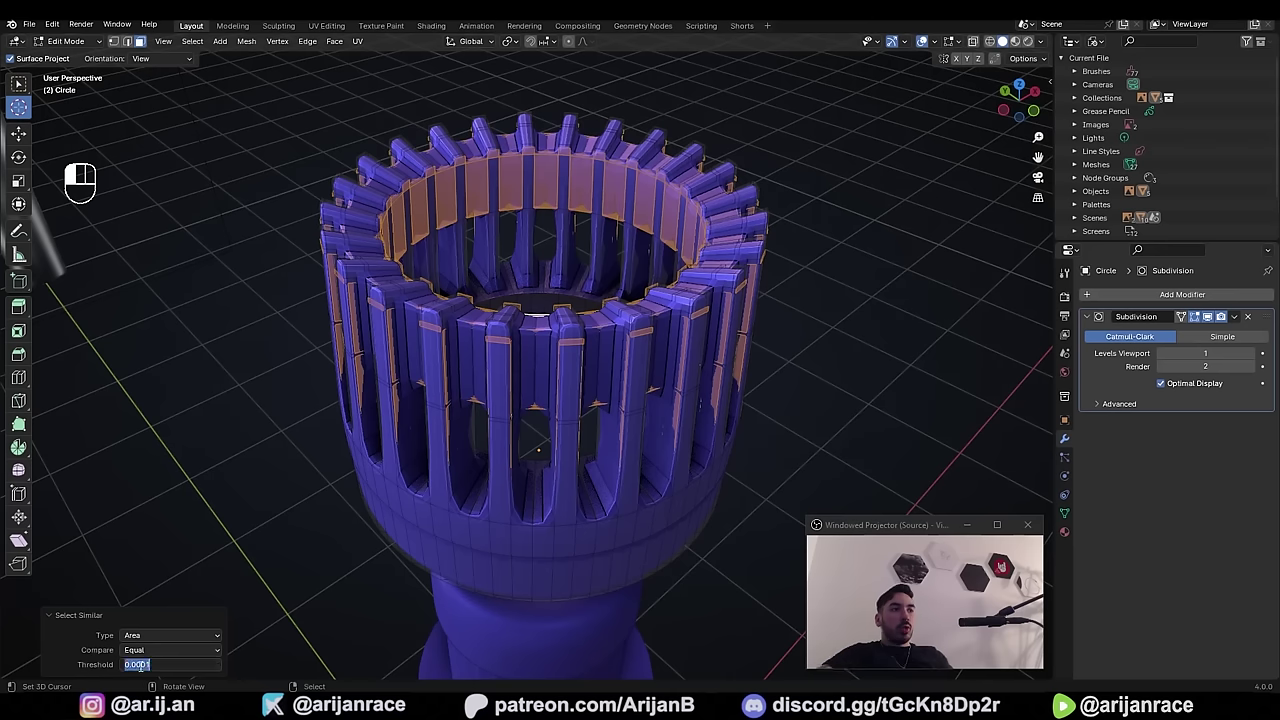
text(0)
key(Return)
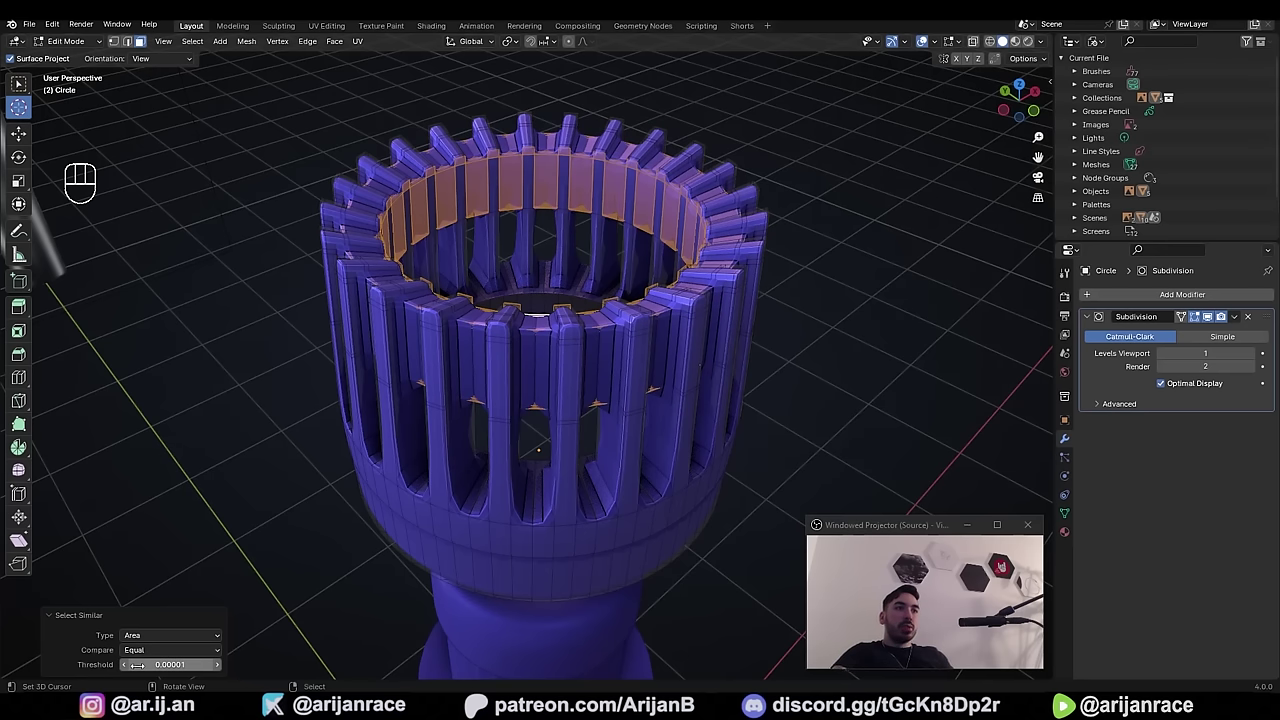
click(137, 664)
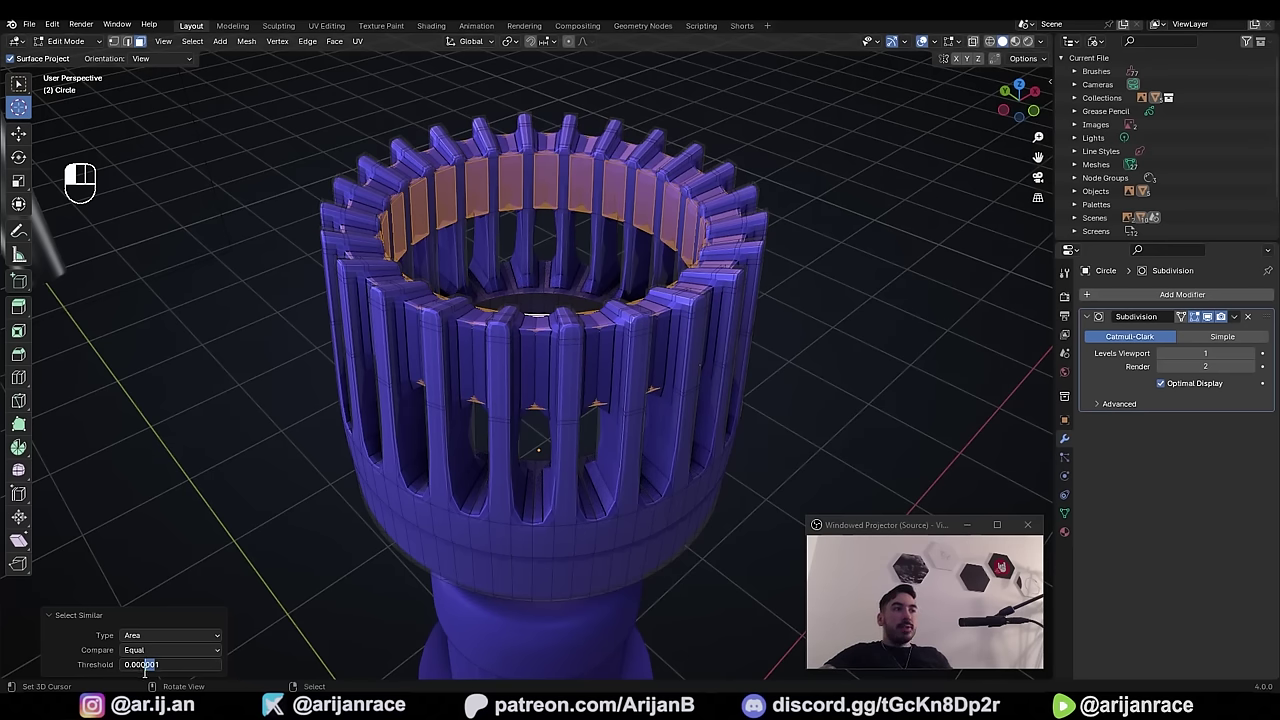
- Try insetting the selected faces of all blocks between the bars and check the grille in Object Mode
key(shift+z)
scroll(620, 363, up, 3)
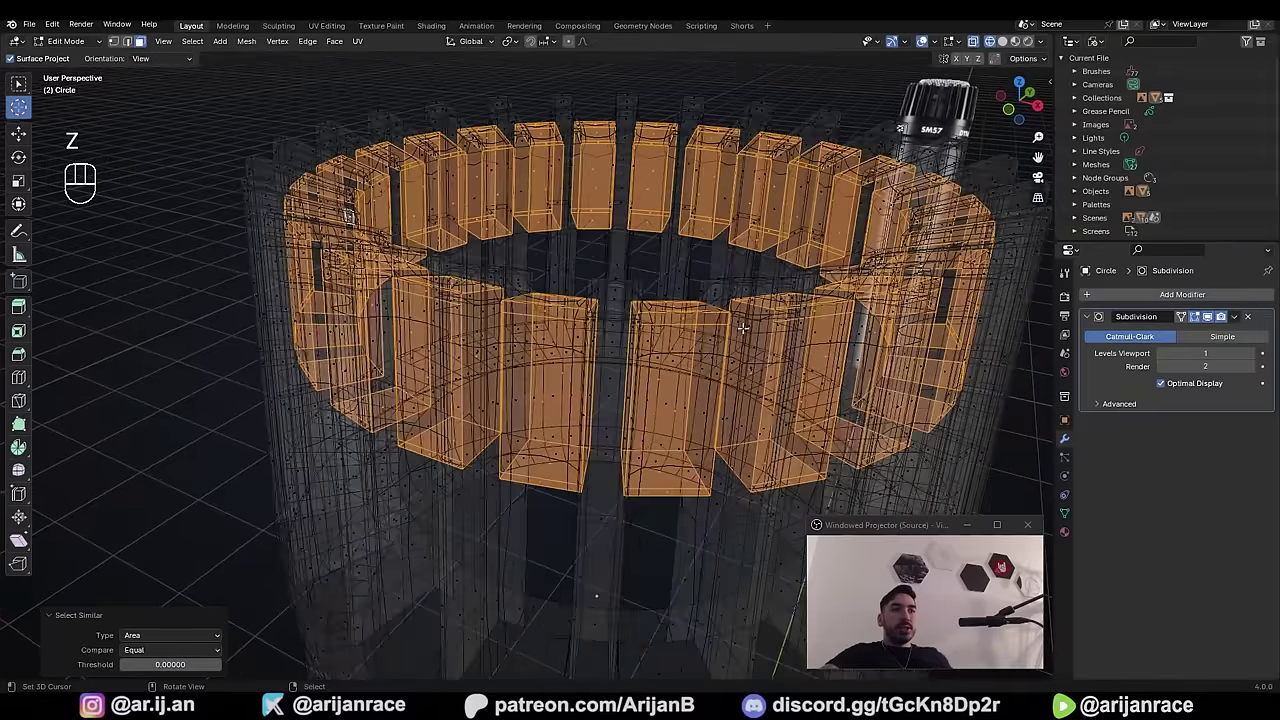
middle_drag(620, 363, 577, 677)
scroll(617, 617, down, 3)
scroll(674, 407, up, 3)
scroll(675, 407, down, 3)
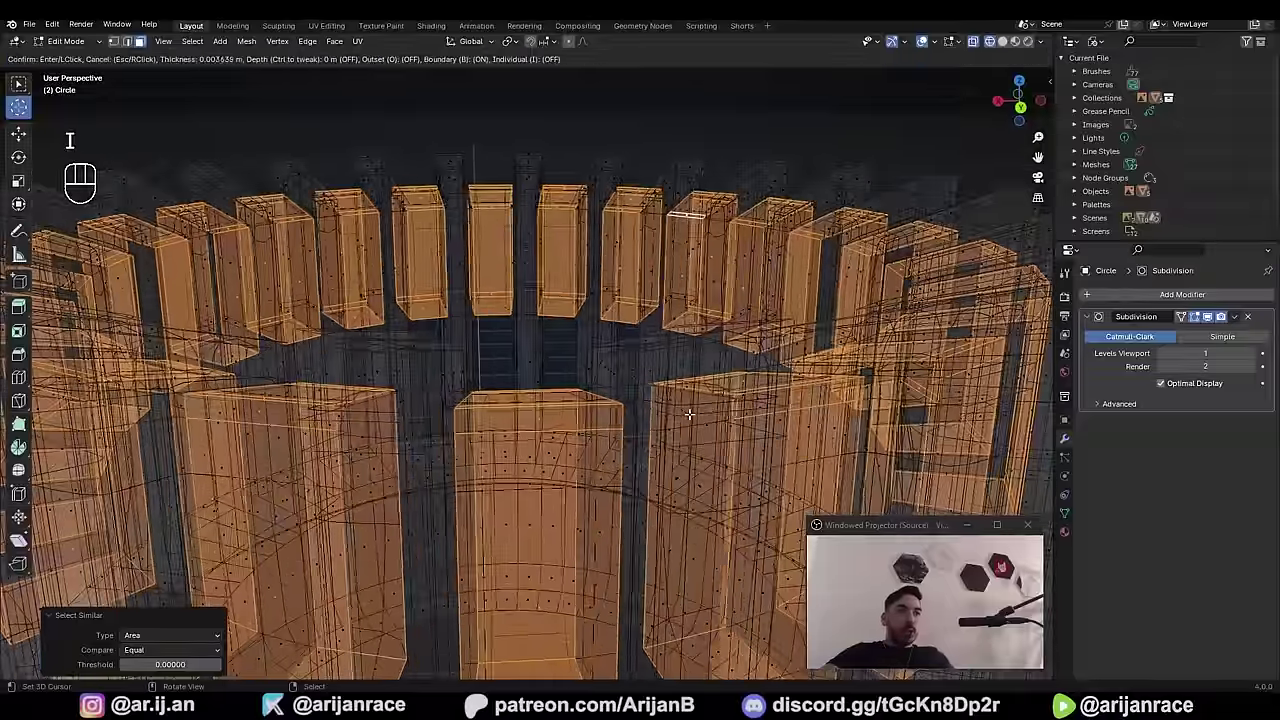
key(shift+z)
key(Tab)
middle_drag(616, 388, 378, 376)
scroll(497, 396, down, 6)
key(Tab)
- Knife-cut horizontally through all grille bars in front view, constrained to X with cut-through on, midway down their open section
key(KP_1)
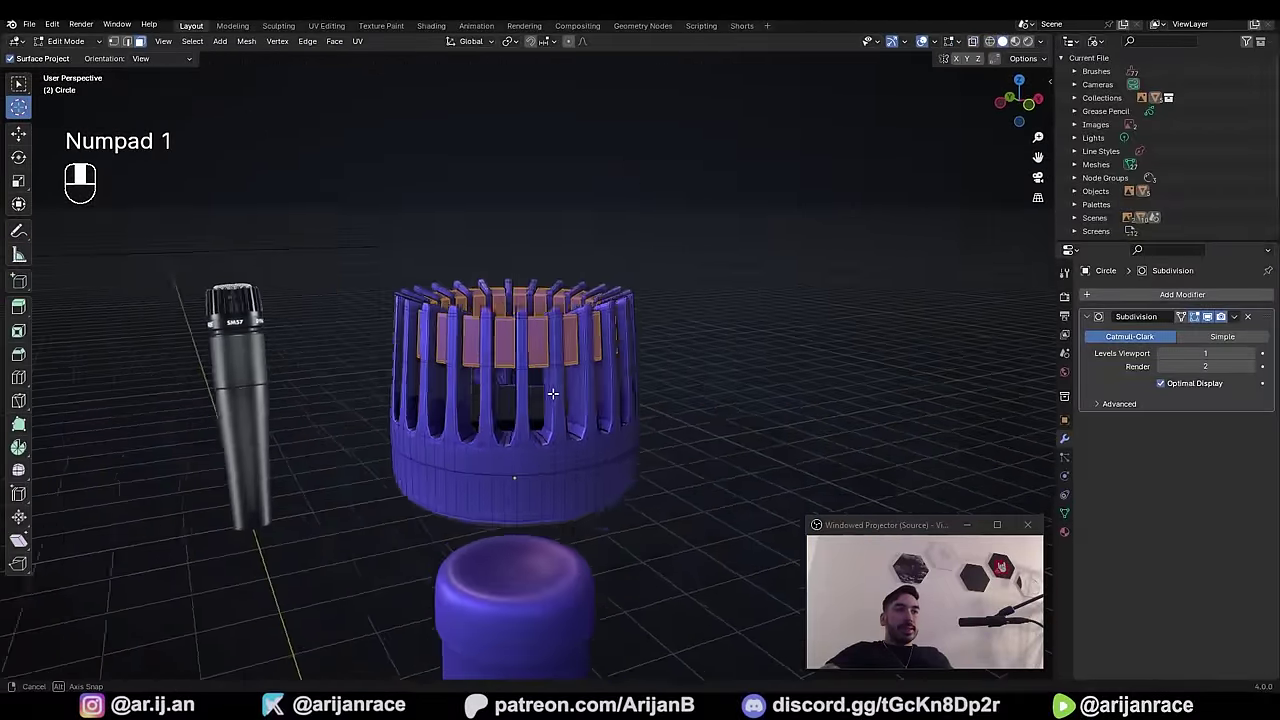
key(KP_1)
scroll(252, 374, up, 2)
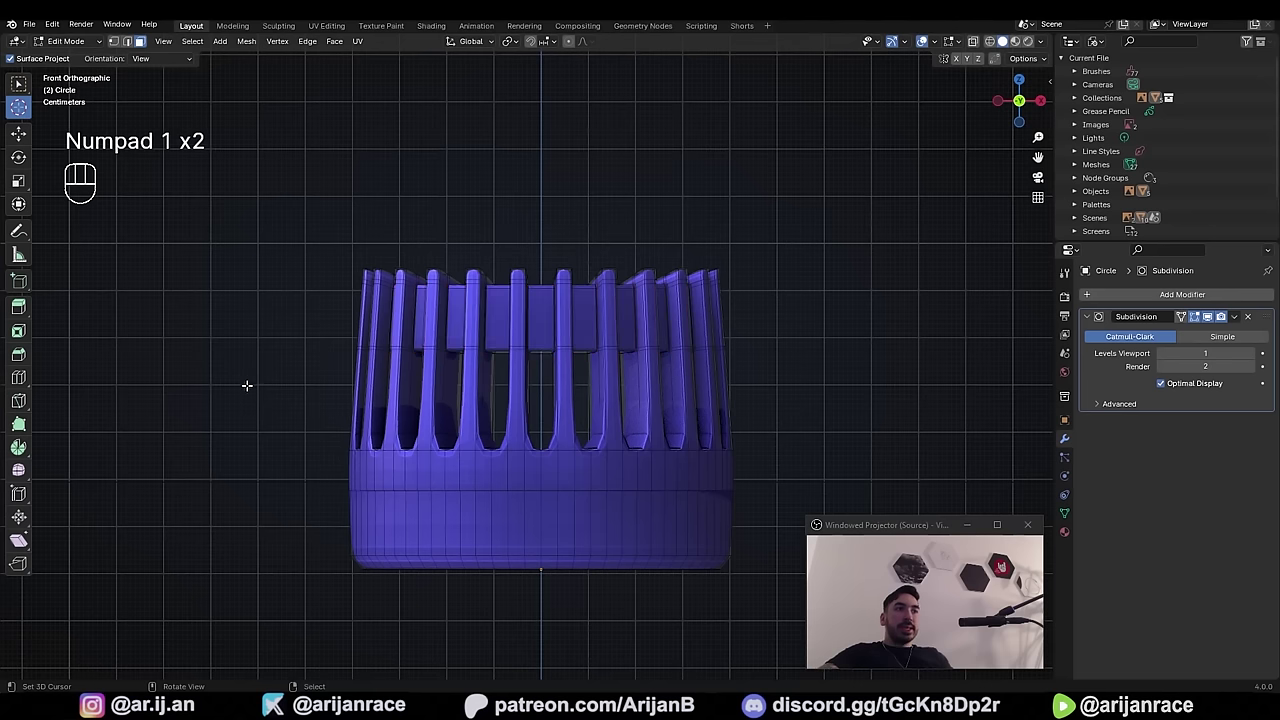
key(z)
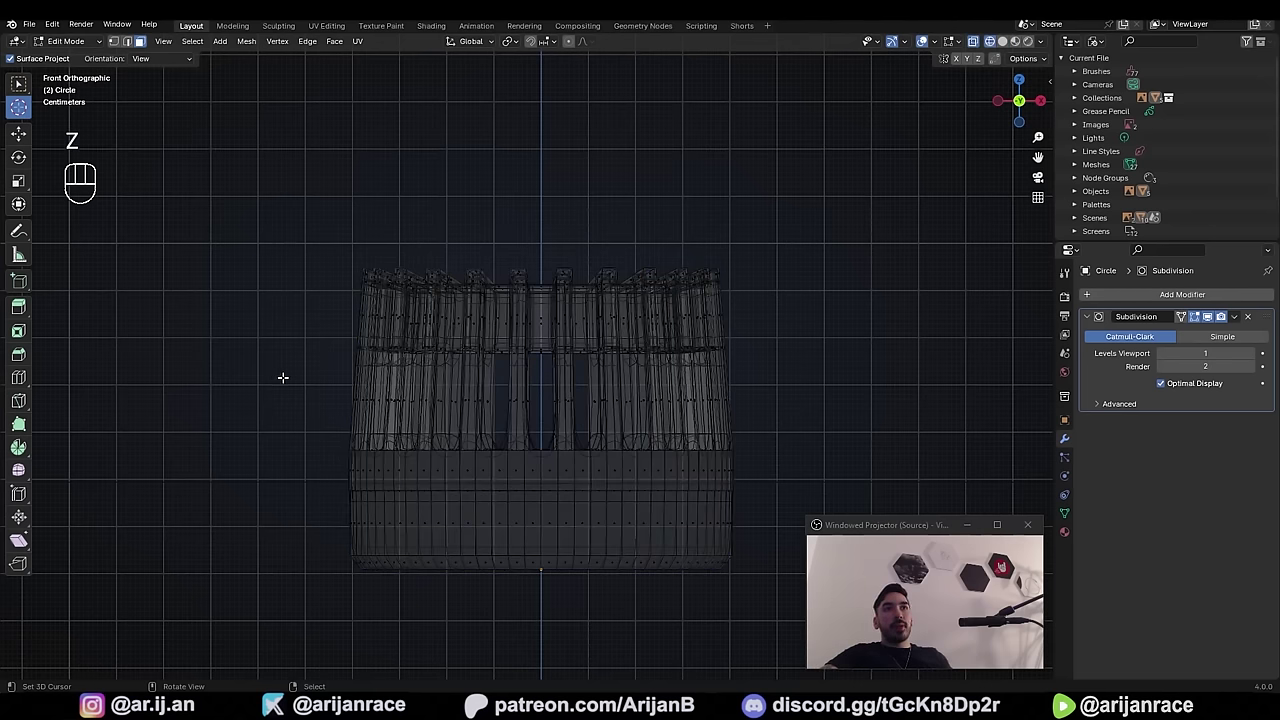
key(k)
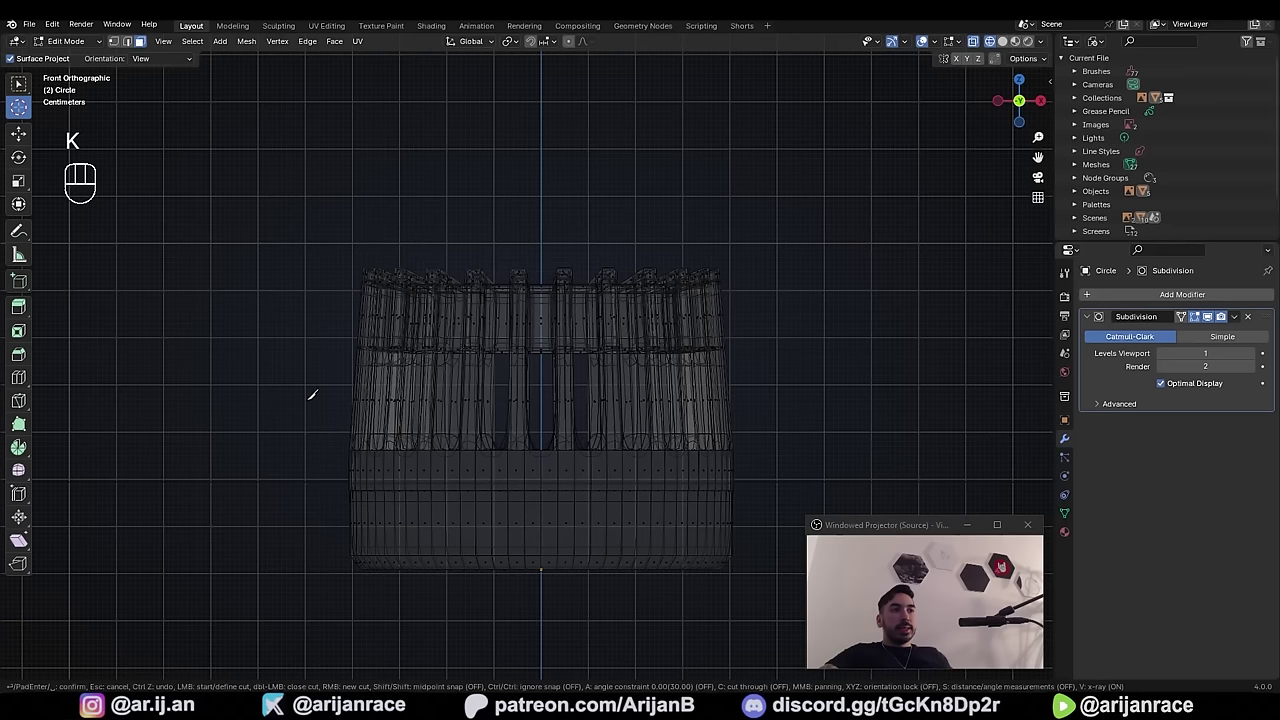
key(x)
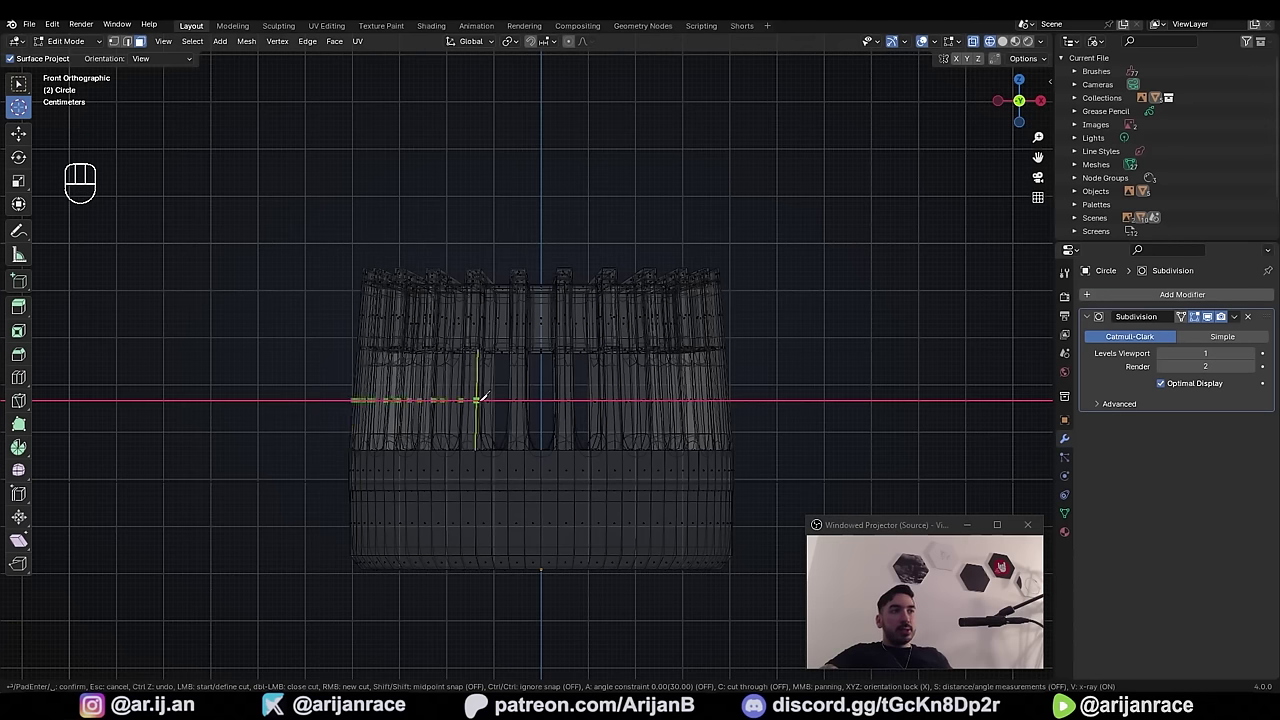
key(c)
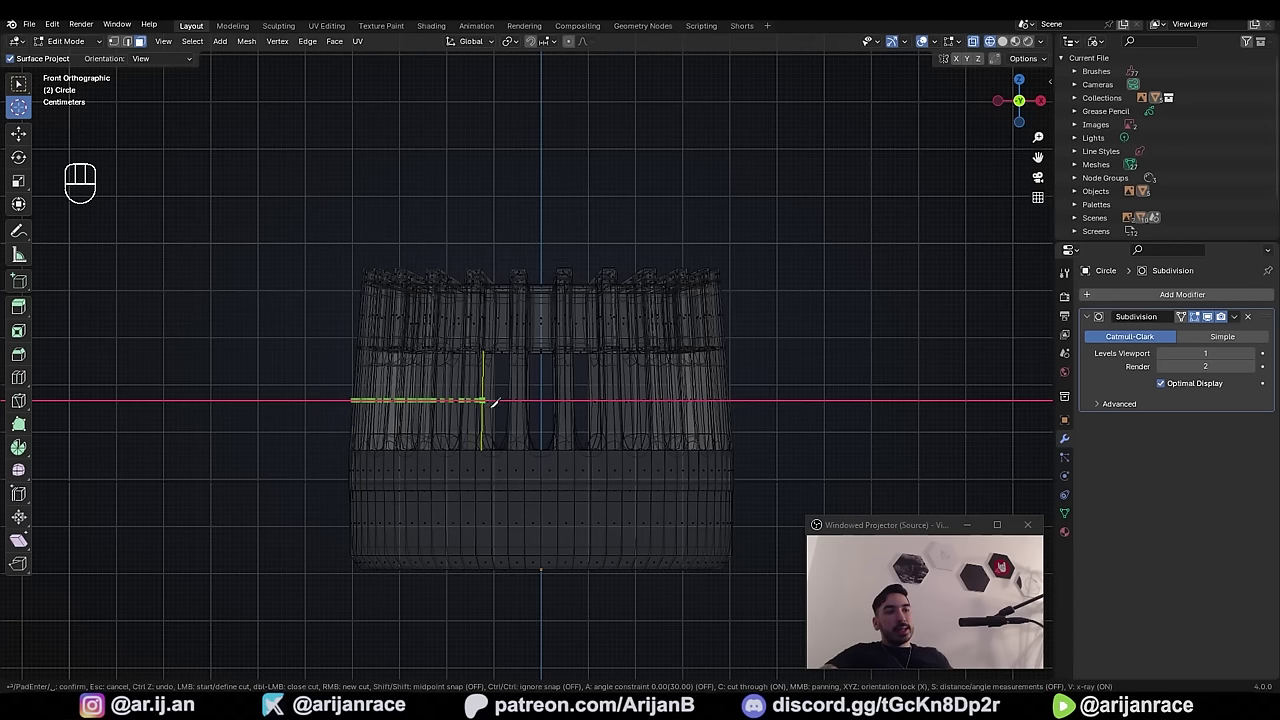
click(788, 395)
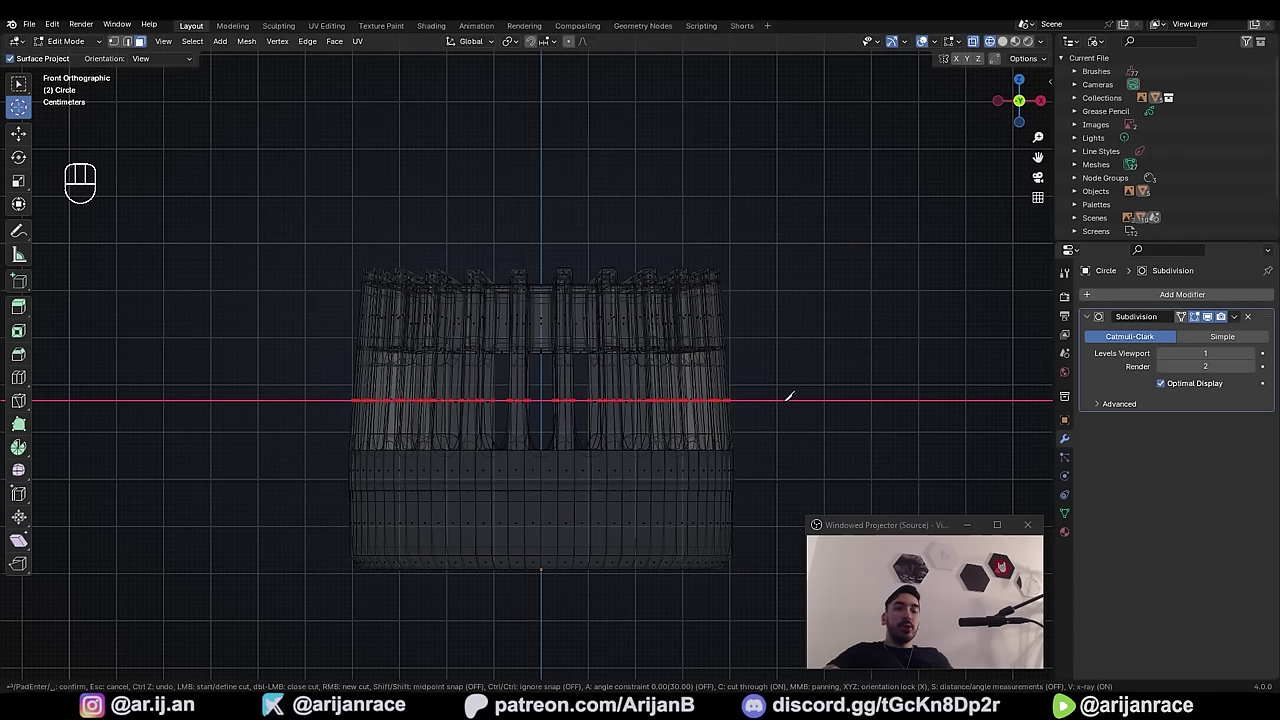
key(Return)
- Slide the new horizontal cut through all grille bars down to just above the collar, at an edge slide factor of -0.913
key(1)
scroll(511, 388, up, 1)
key(a)
key(a)
key(b)
drag(258, 391, 850, 432)
key(shift+z)
shift+middle_drag(529, 400, 557, 351)
key(shift+z)
scroll(548, 317, up, 2)
key(g)
key(g)
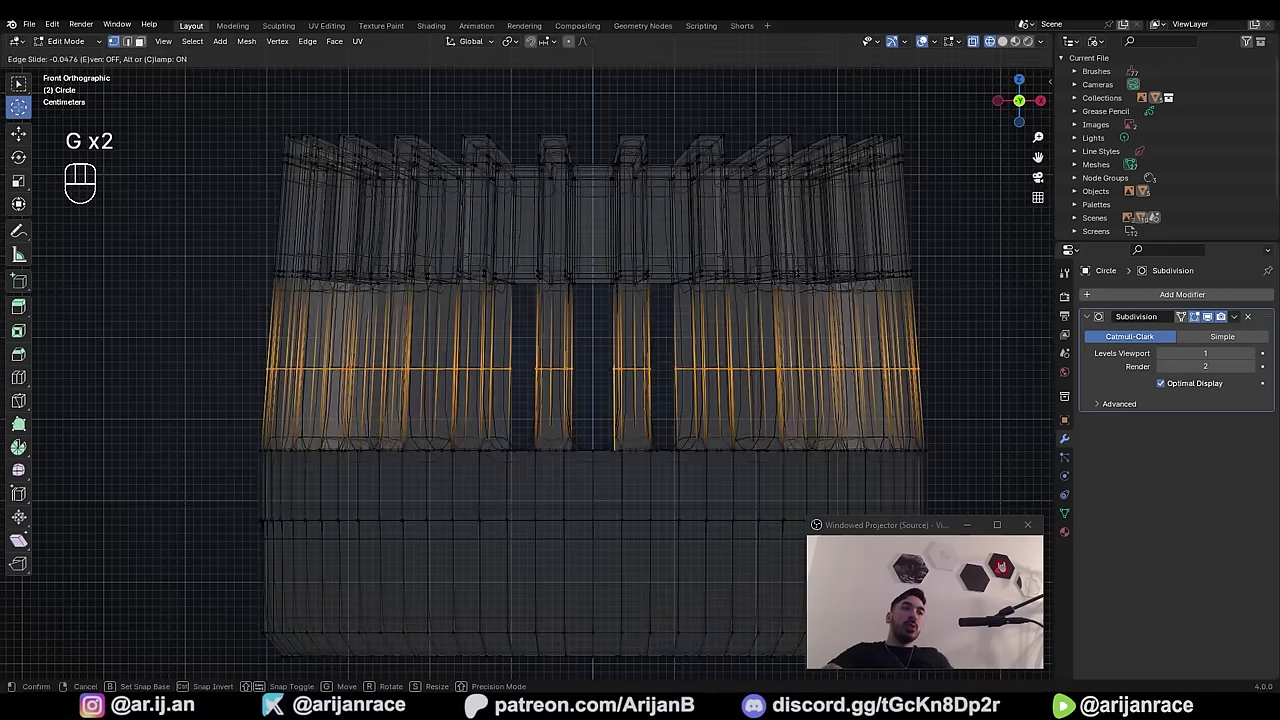
click(607, 397)
- Add a loop cut around the grille collar and slide it up close beneath the bar openings
key(z)
mouse_move(607, 397)
middle_down()
mouse_move(580, 431)
mouse_move(567, 405)
middle_up()
key(ctrl+r)
click(562, 466)
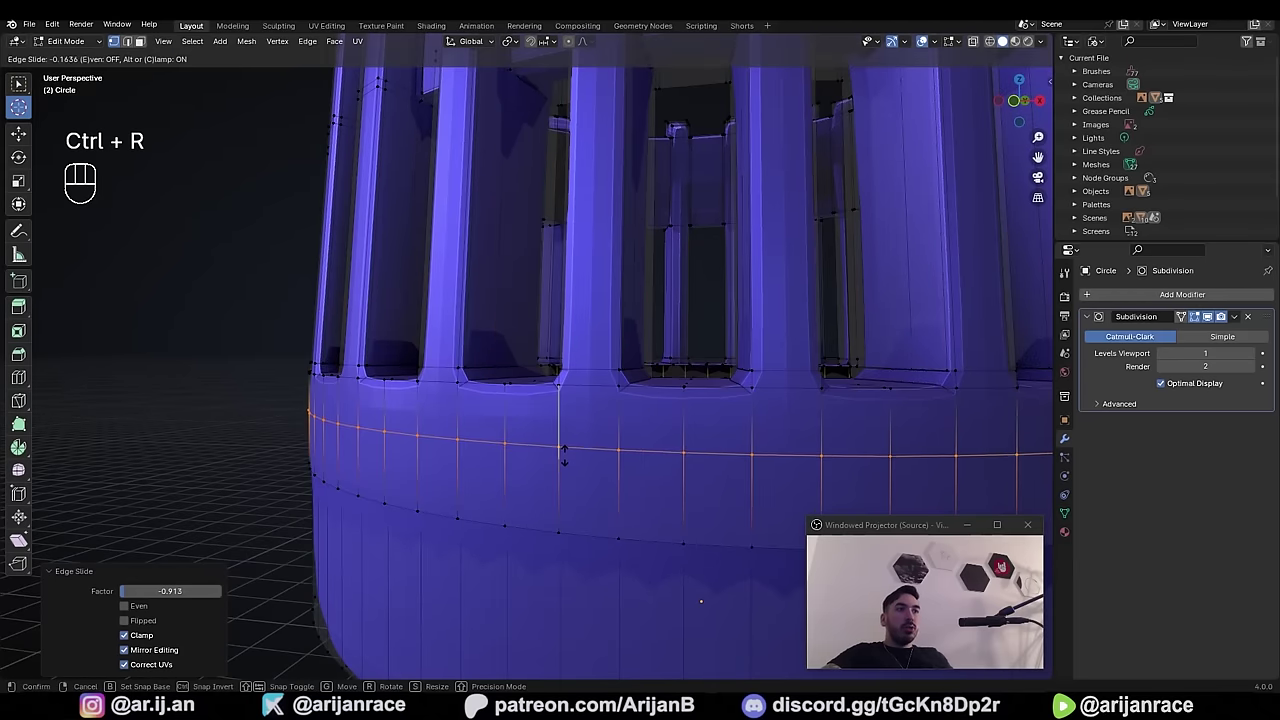
click(571, 411)
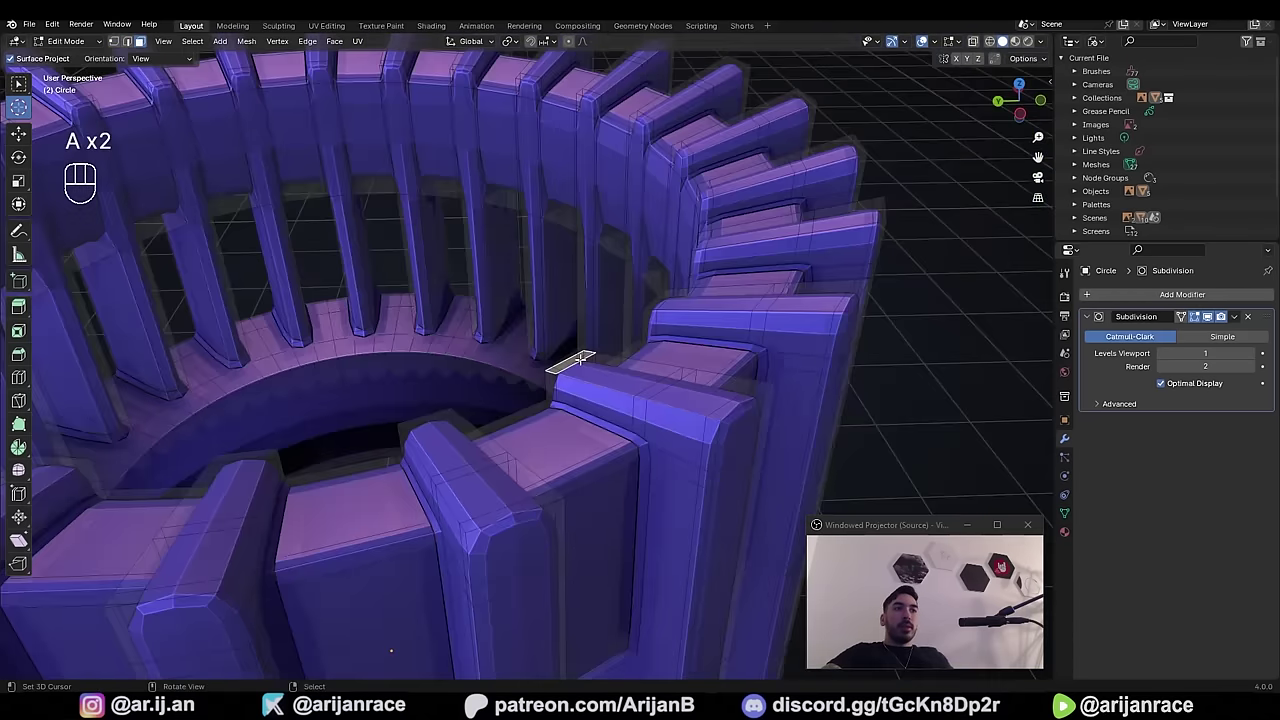
- Select the top faces of one grille bar and extend the selection to all bars by similar area
key(a)
right_click(580, 359)
shift+right_click(622, 374)
shift+right_click(659, 383)
shift+right_click(706, 393)
scroll(672, 359, down, 4)
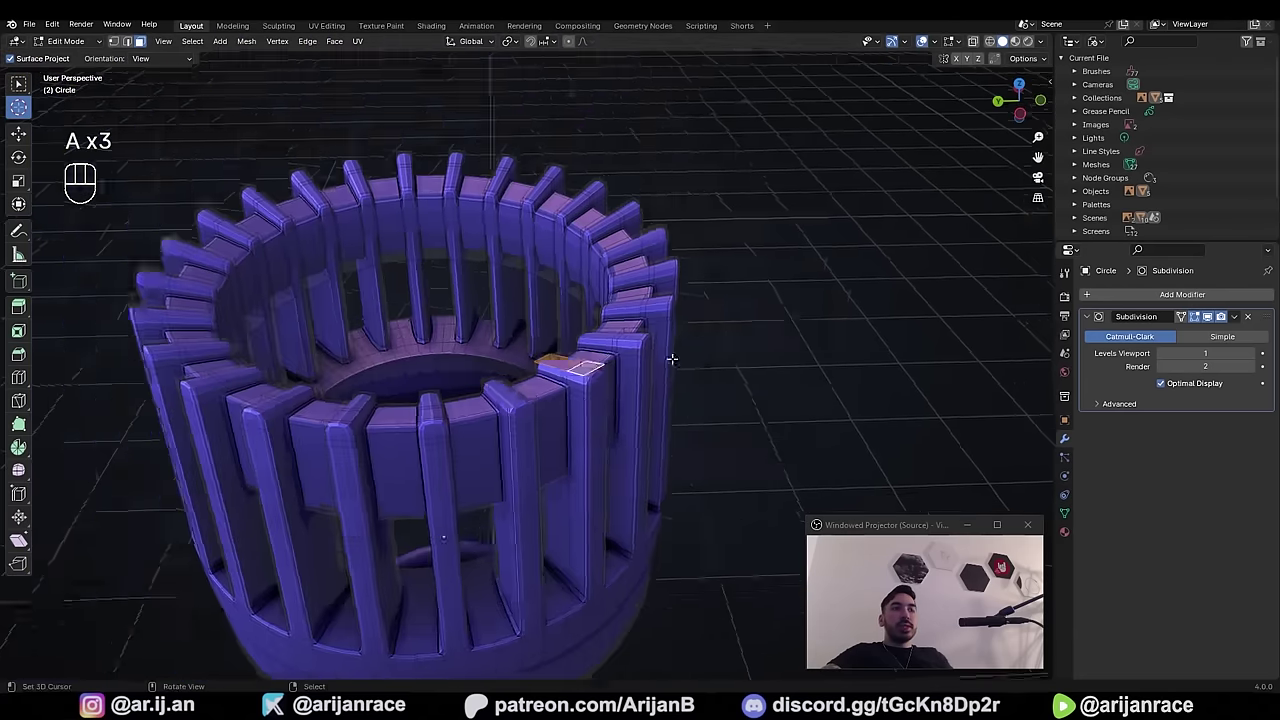
scroll(529, 343, up, 4)
shift+middle_drag(570, 367, 605, 381)
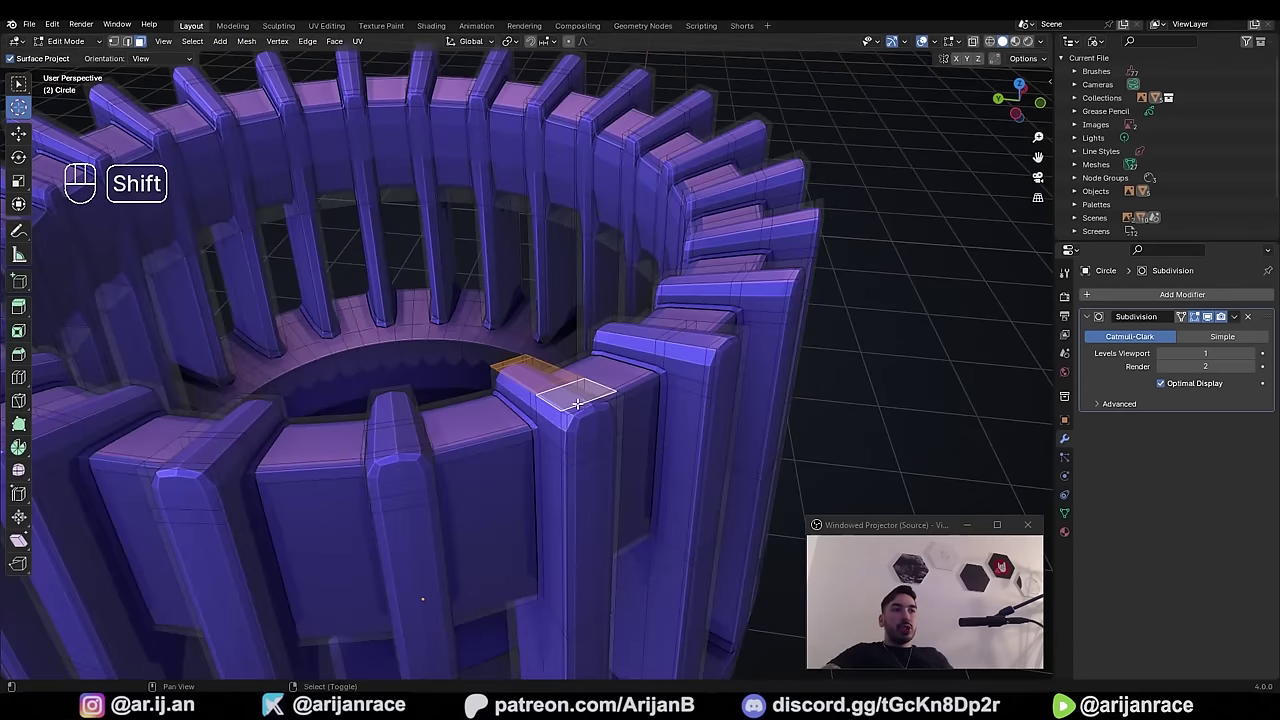
key(shift+g)
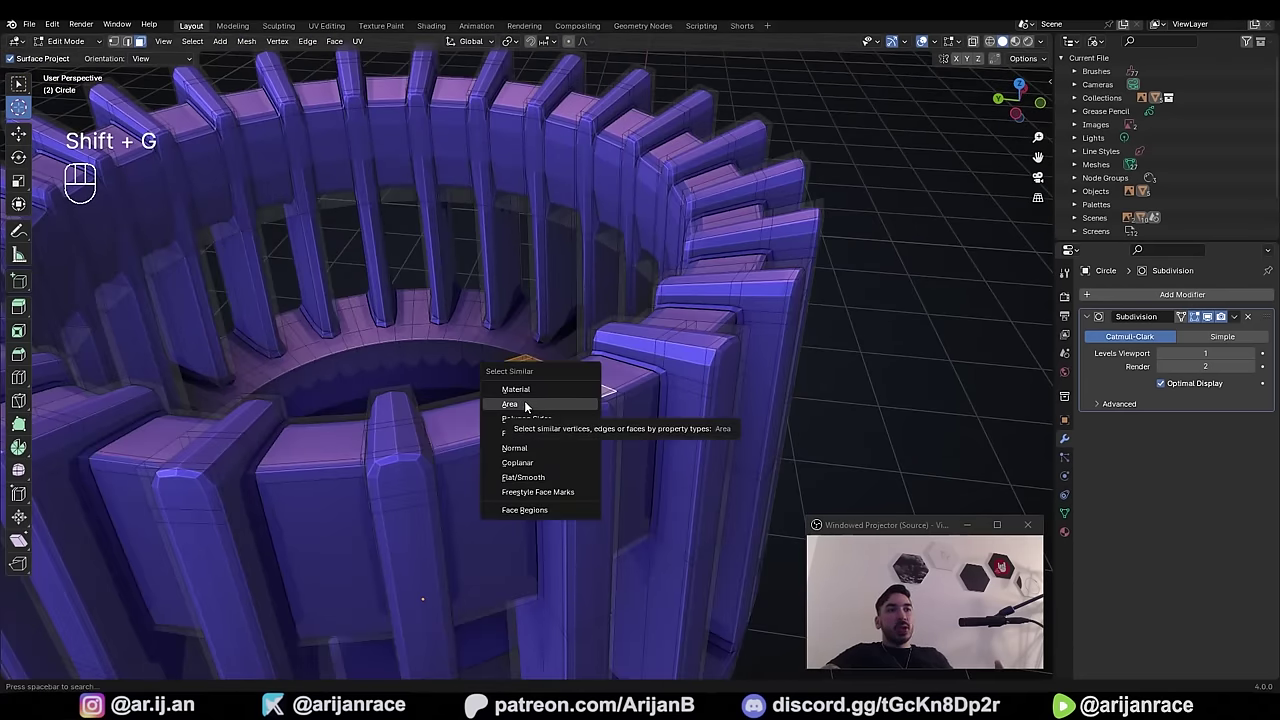
click(525, 404)
middle_drag(527, 406, 622, 473)
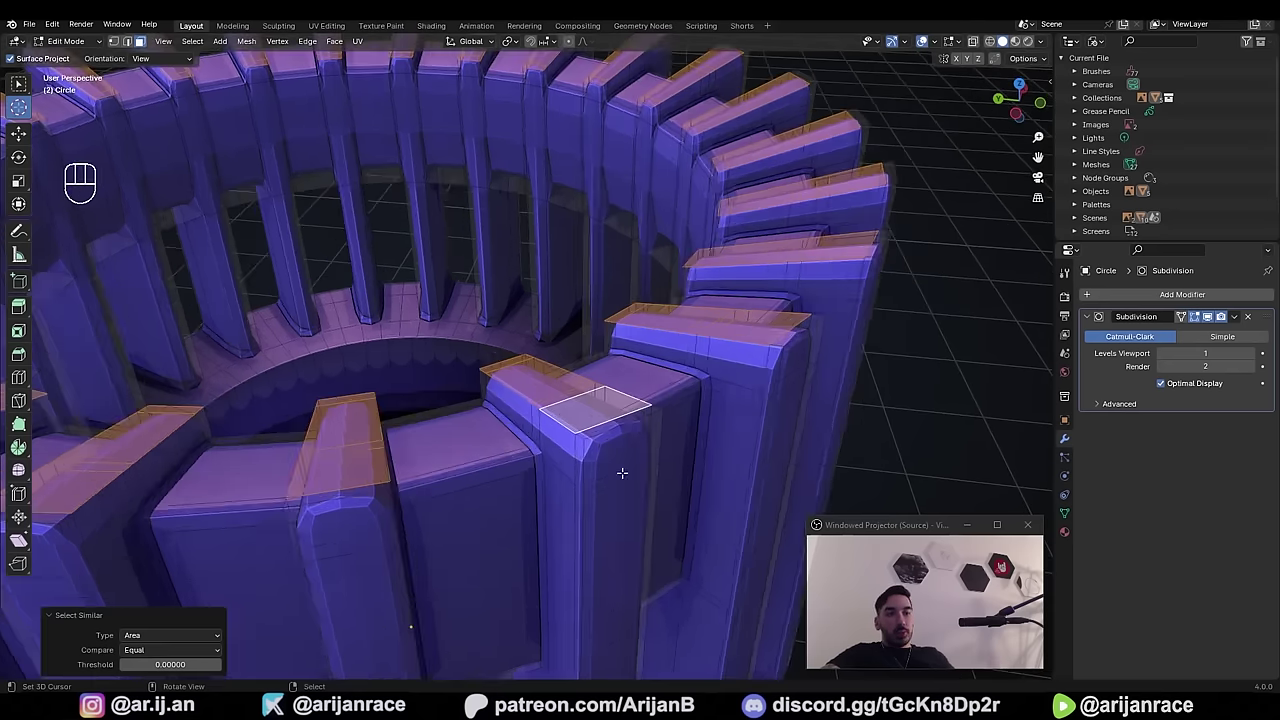
- Inset the selected top faces of all bars slightly with outset off, and check the grille in Object Mode
key(i)
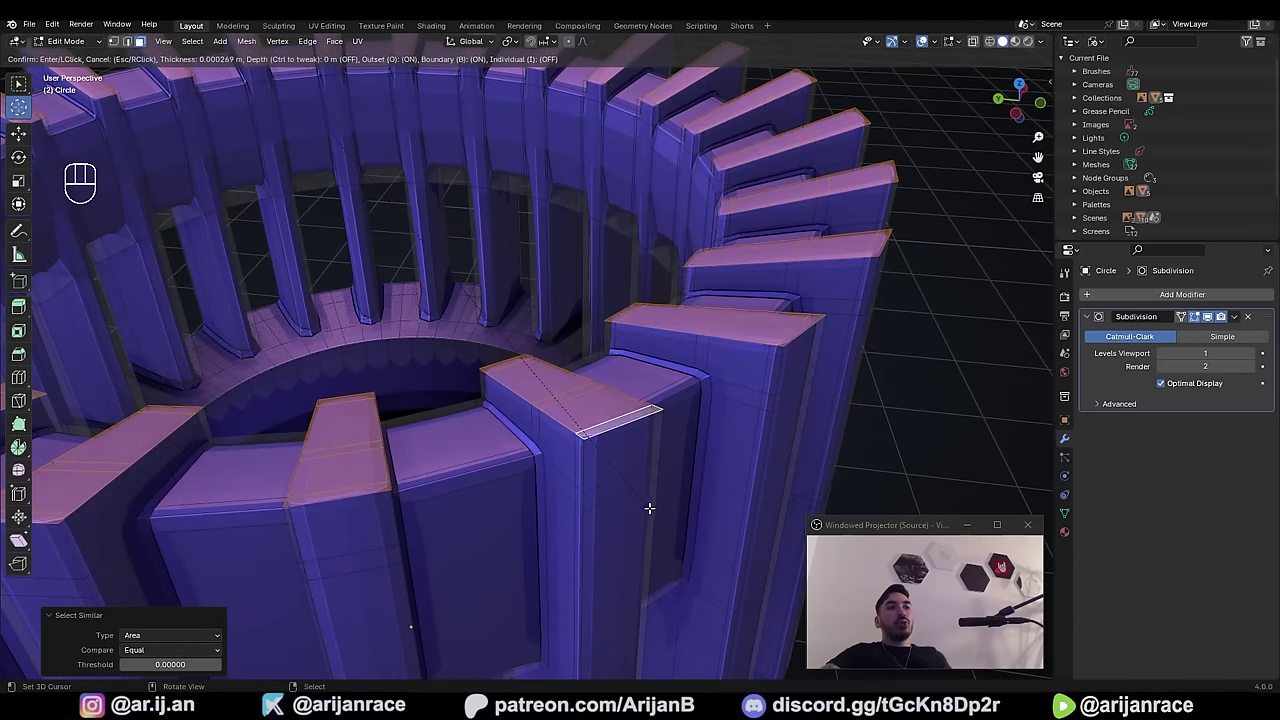
key(o)
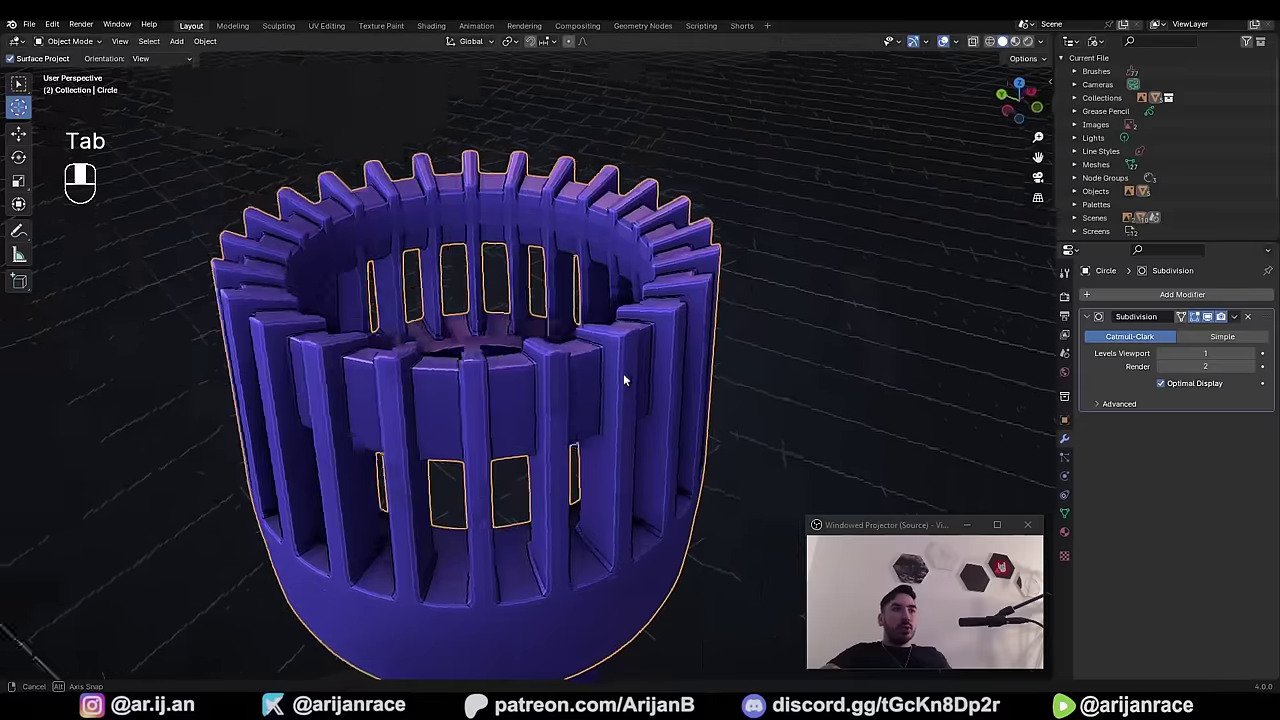
middle_drag(623, 373, 653, 361)
scroll(671, 311, down, 2)
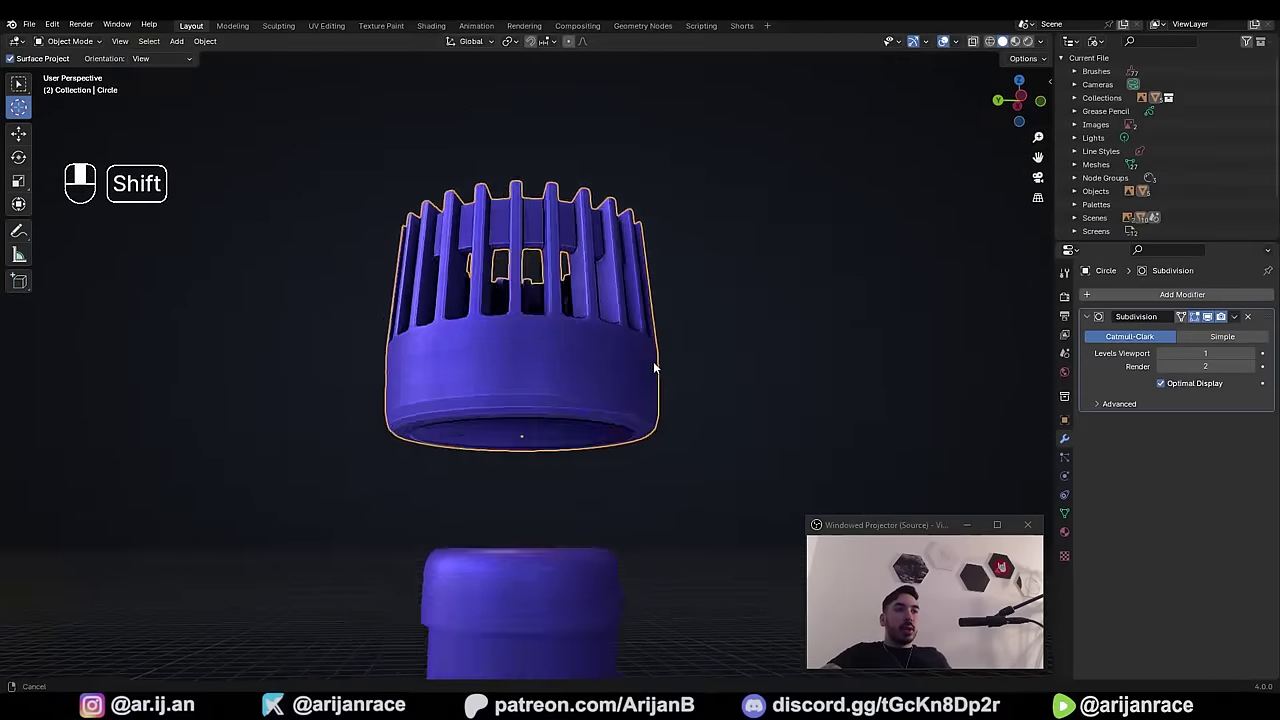
- Bevel the edge loop around the middle of the grille collar with 2 segments and a width of 0.000461 m
key(Tab)
scroll(653, 362, up, 5)
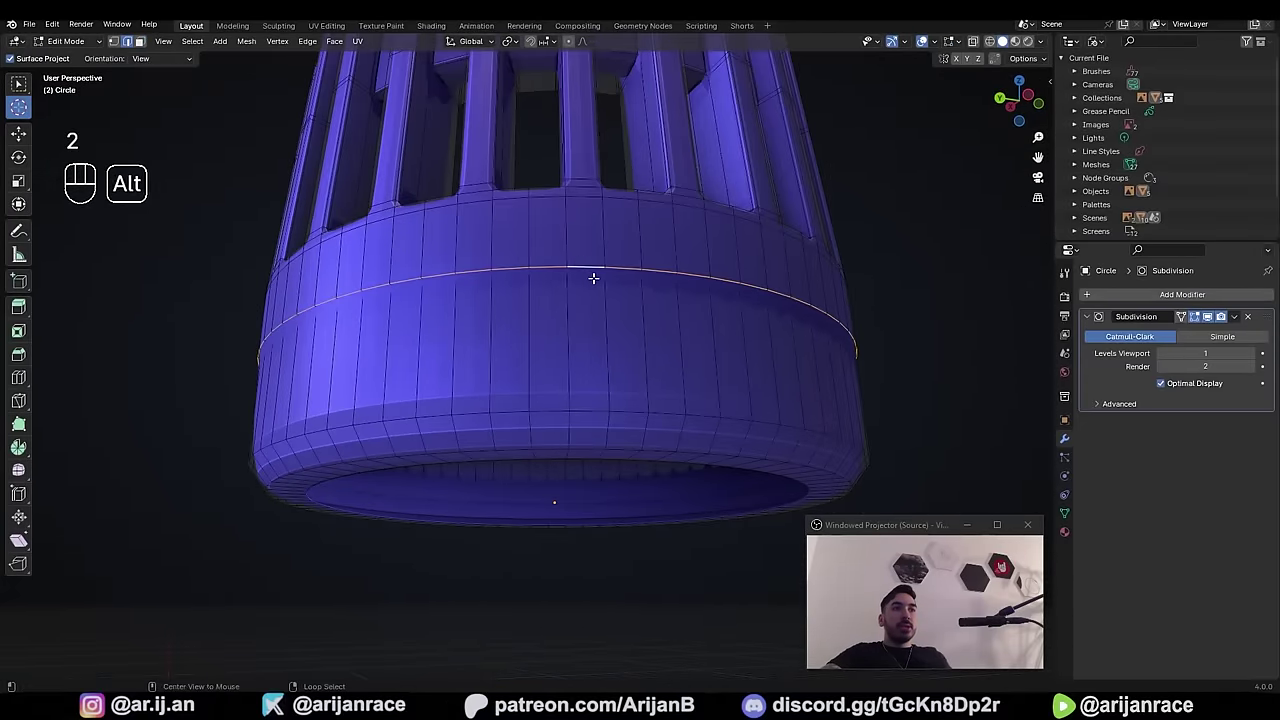
key(z)
scroll(593, 283, up, 5)
middle_drag(530, 335, 606, 351)
key(z)
right_click(600, 353)
key(z)
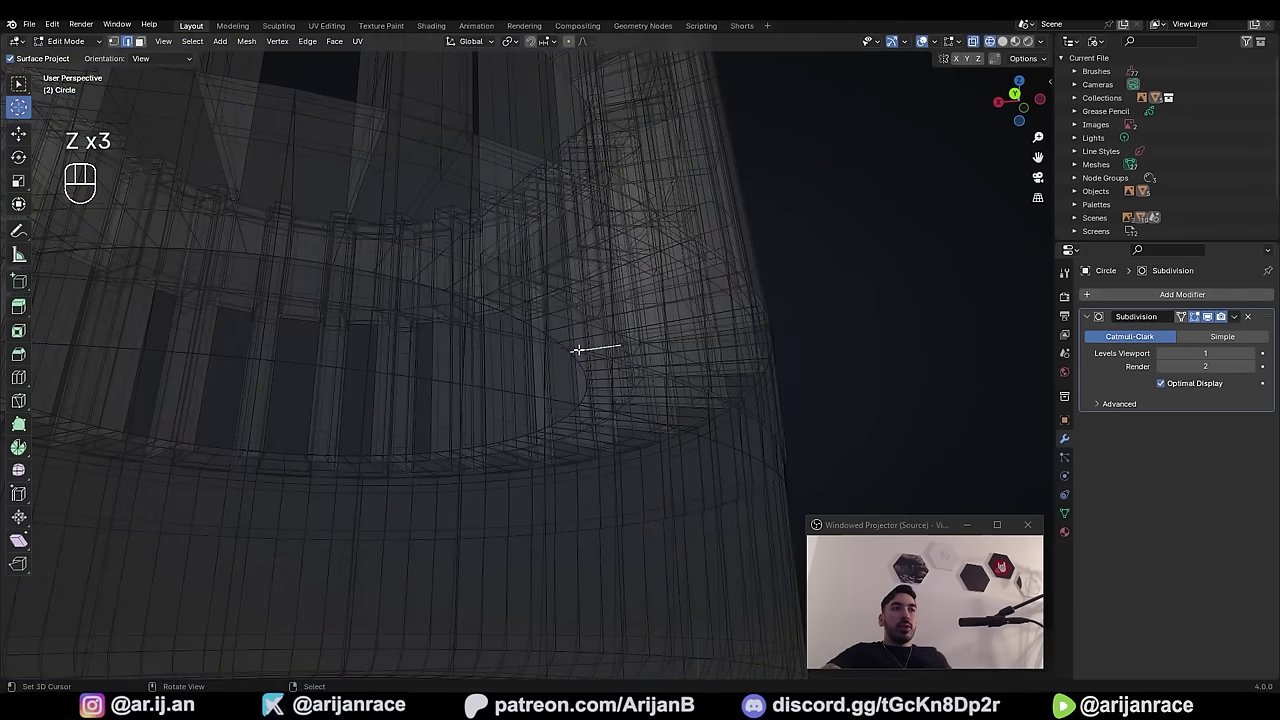
key(ctrl+z)
alt+shift+right_click(561, 345)
key(ctrl+z)
key(z)
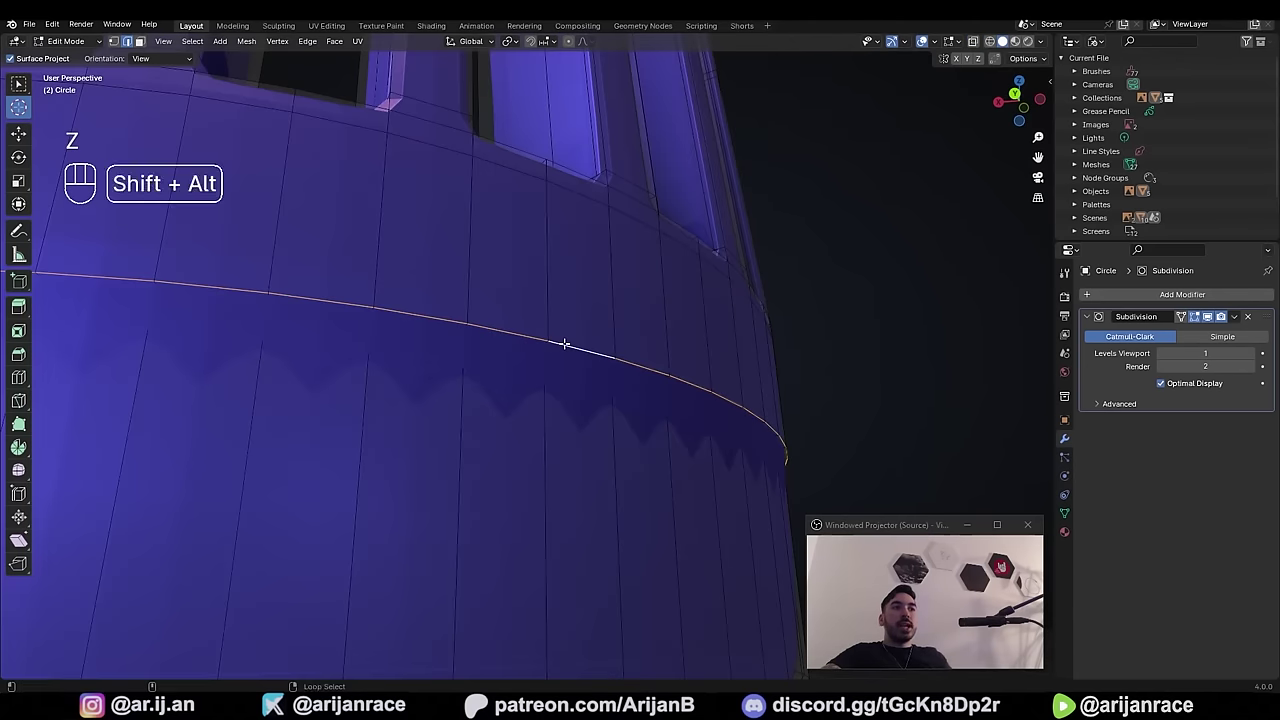
key(z)
key(z)
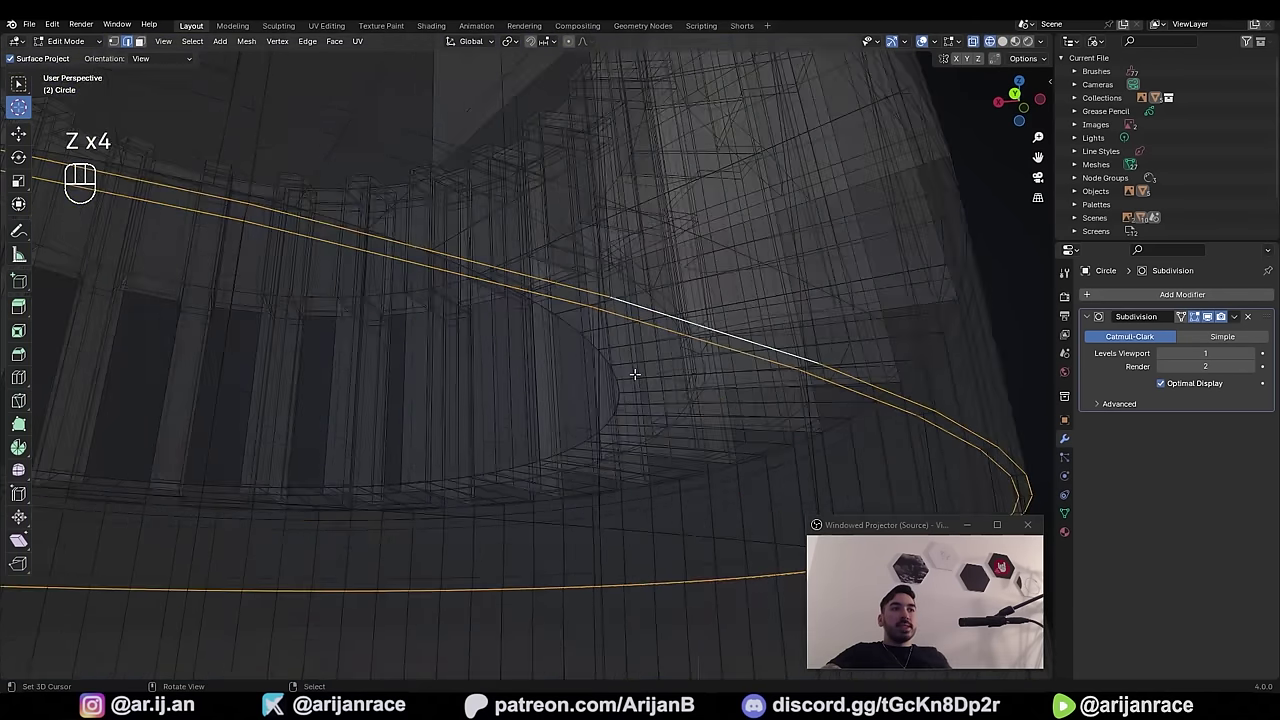
key(ctrl+b)
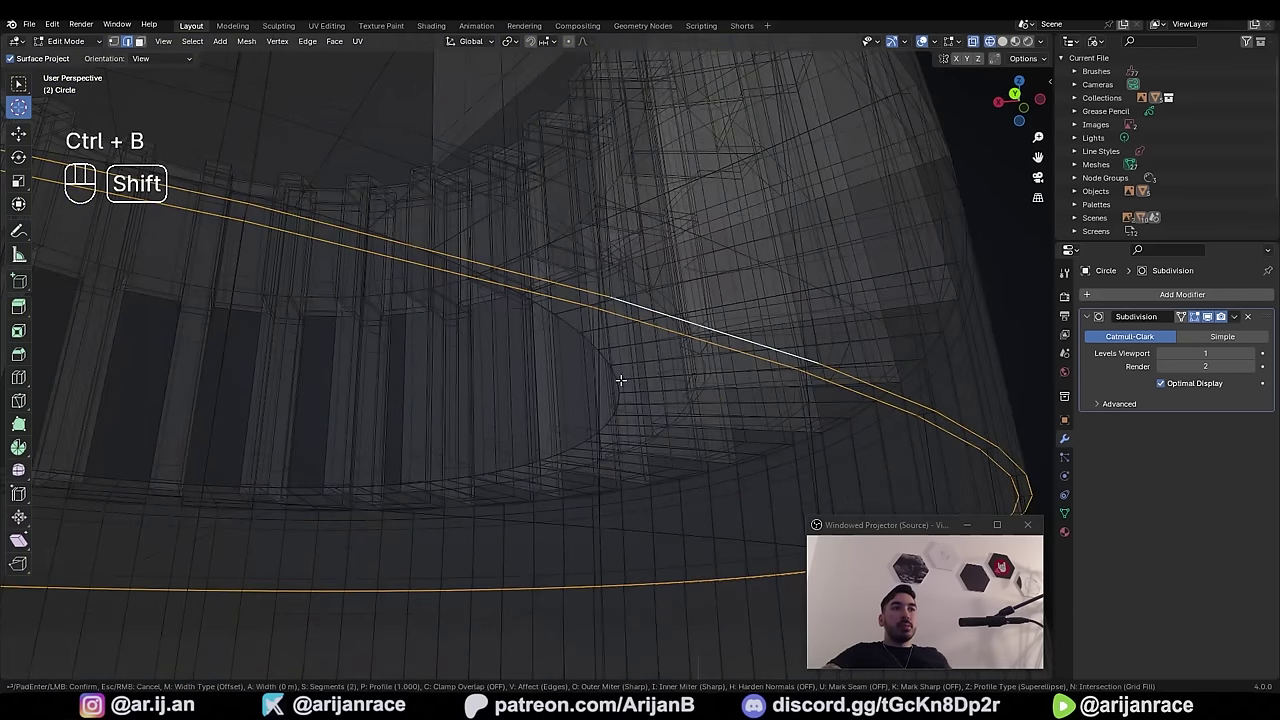
click(634, 364)
- Bevel the two edge loops around the collar's lower rim with 2 segments and a width of about 0.003 m
key(z)
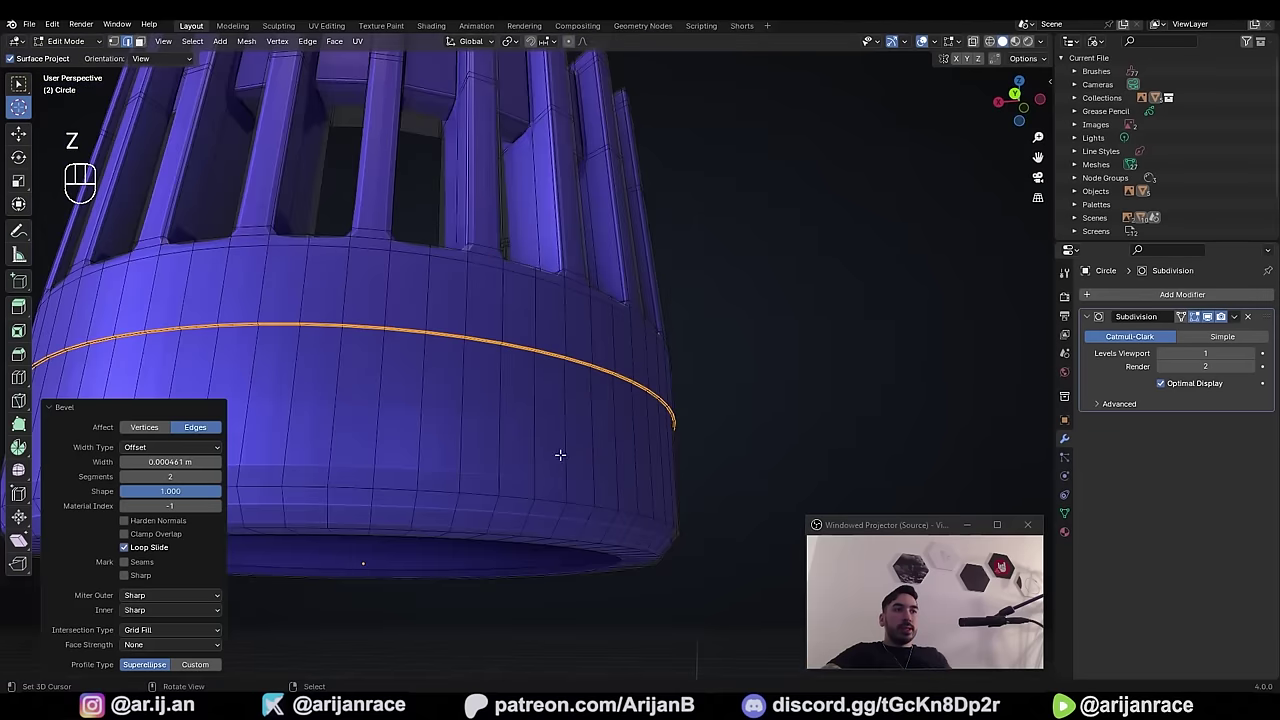
key(2)
middle_drag(560, 454, 584, 370)
alt+right_click(583, 313)
alt+shift+right_click(573, 355)
scroll(584, 370, up, 2)
key(ctrl+b)
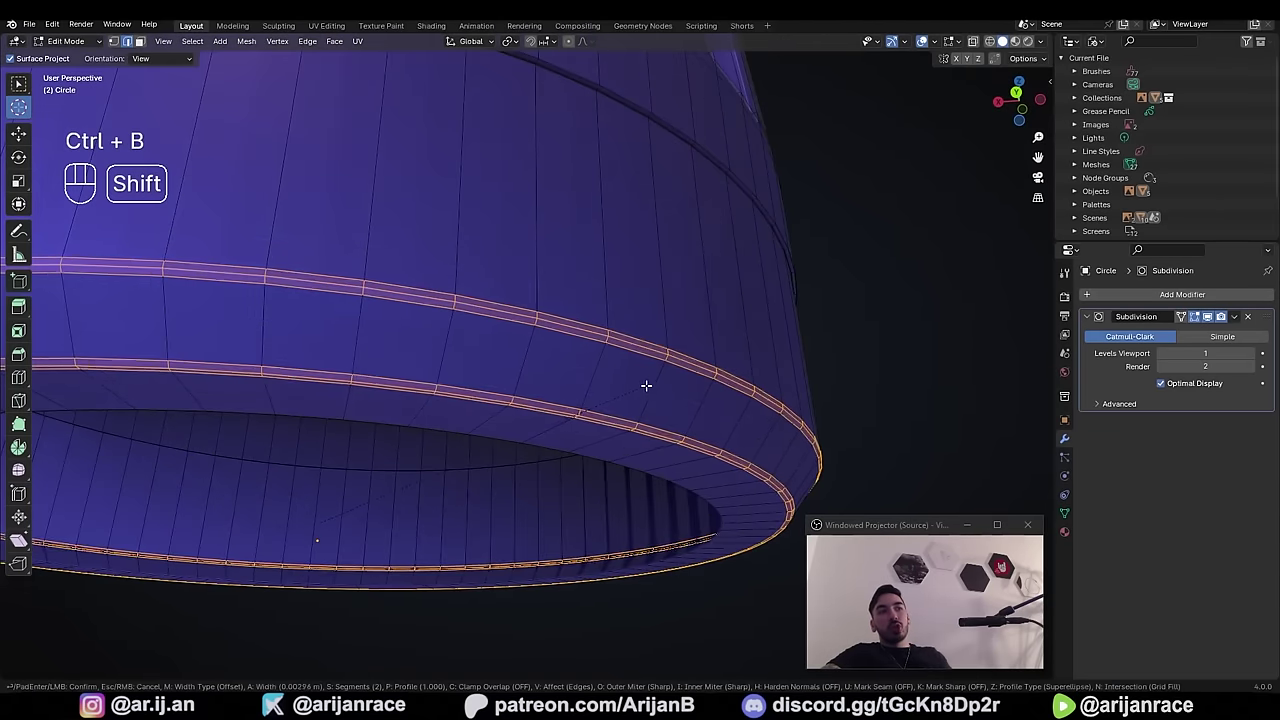
shift+click(648, 386)
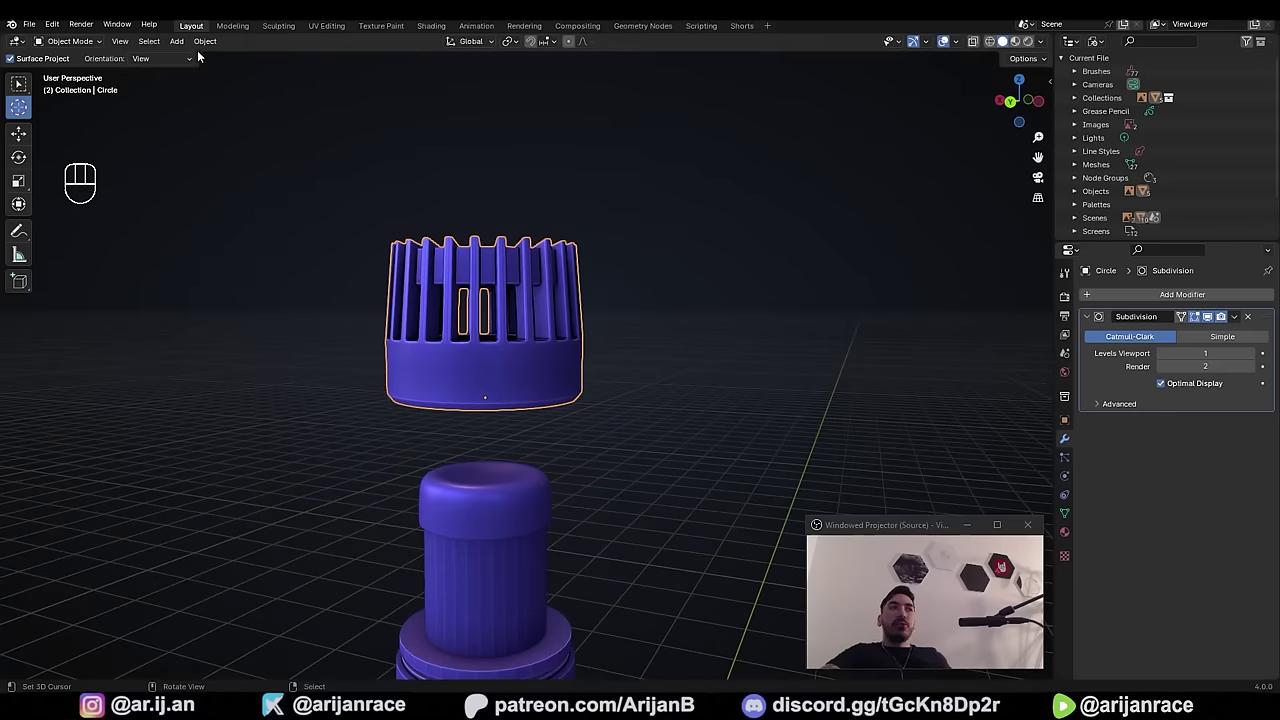
- Shade the grille head smooth and move it -1 m along Z onto the microphone body
click(205, 42)
click(236, 333)
scroll(508, 351, down, 5)
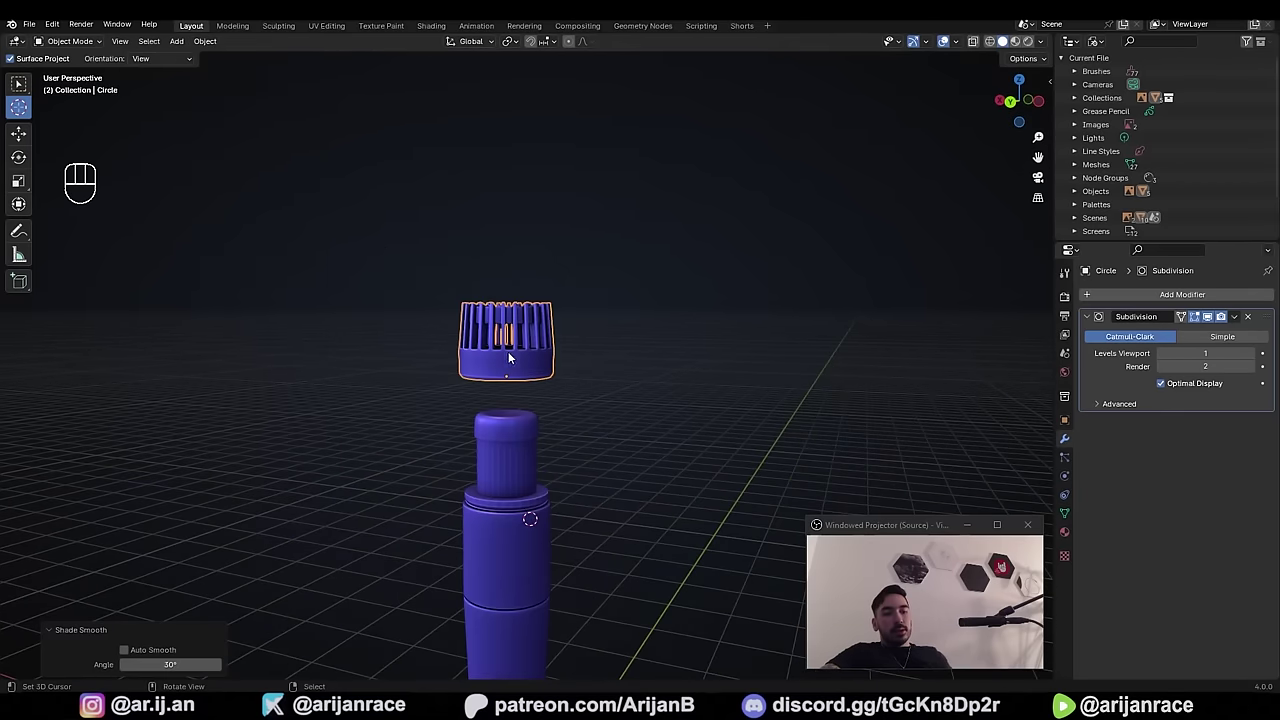
key(g)
key(z)
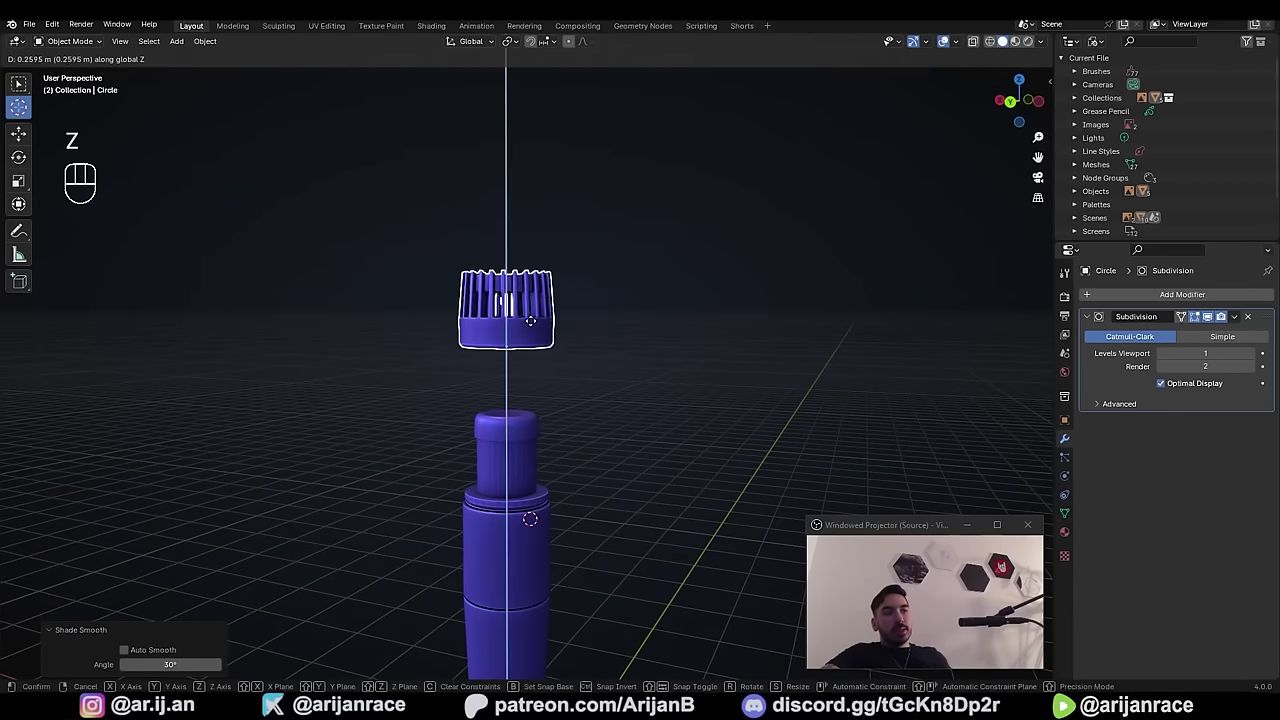
key(ctrl)
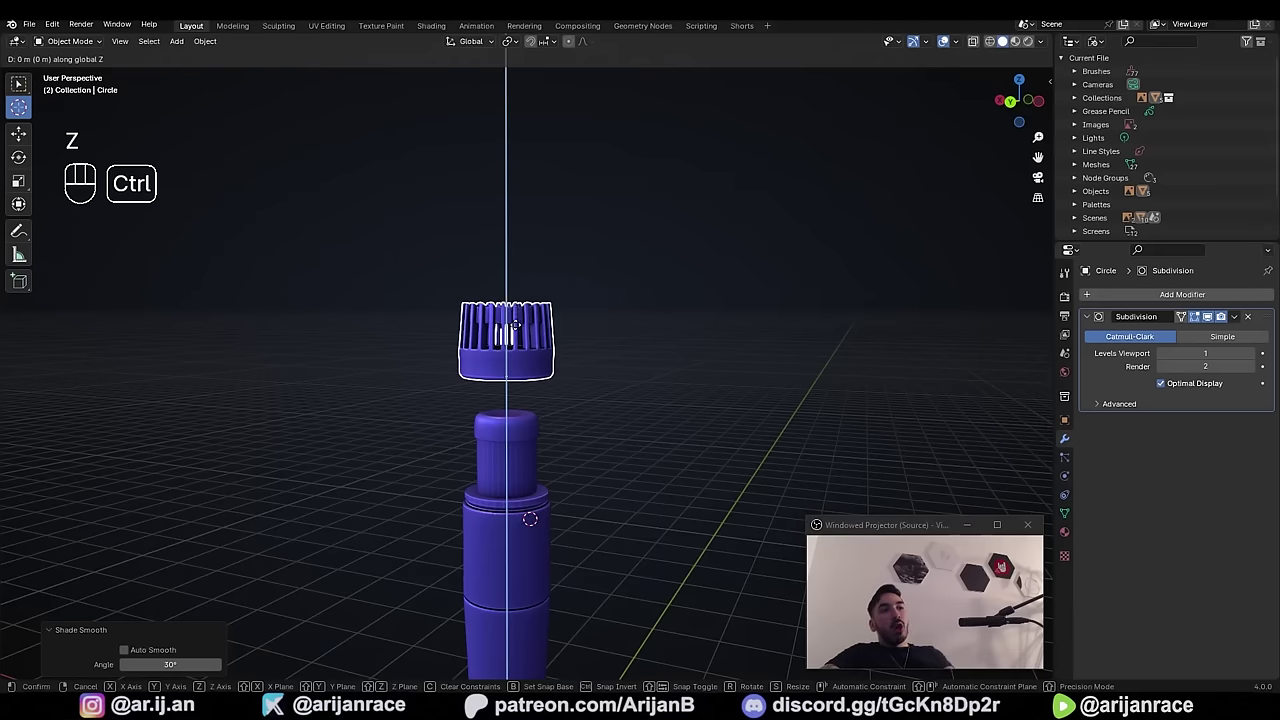
click(513, 456)
middle_drag(513, 456, 537, 471)
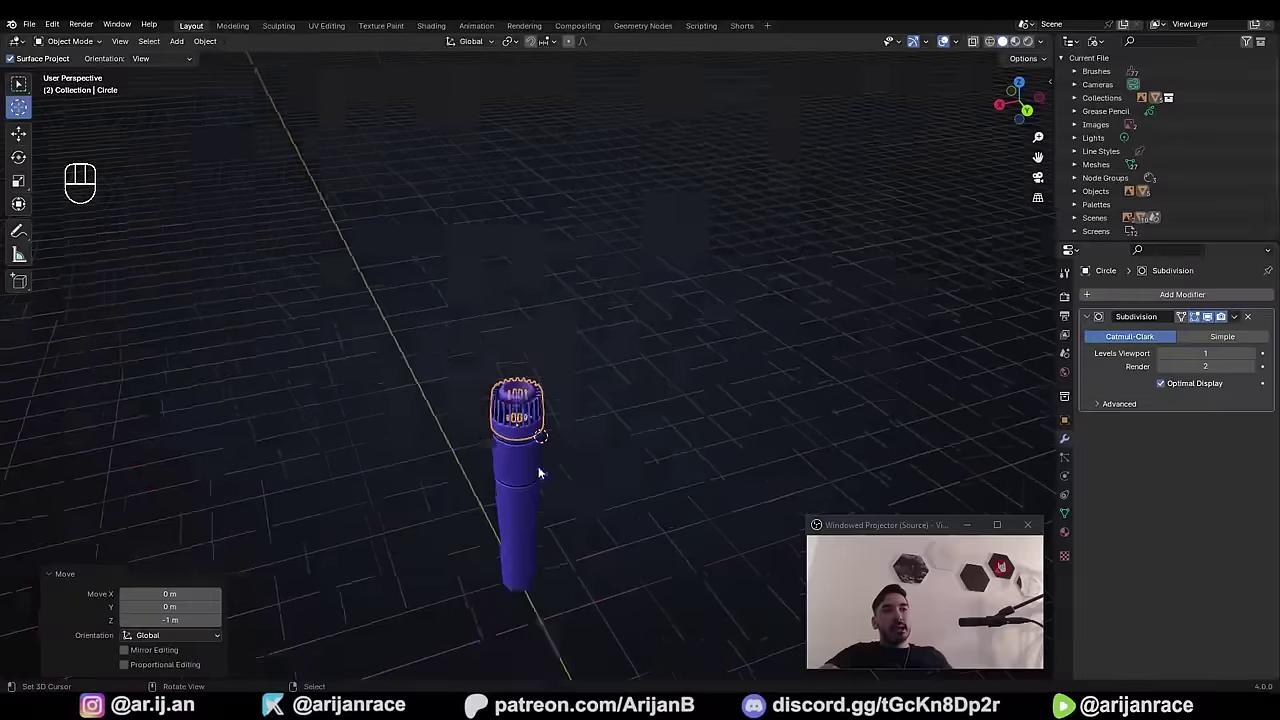
scroll(553, 395, up, 5)
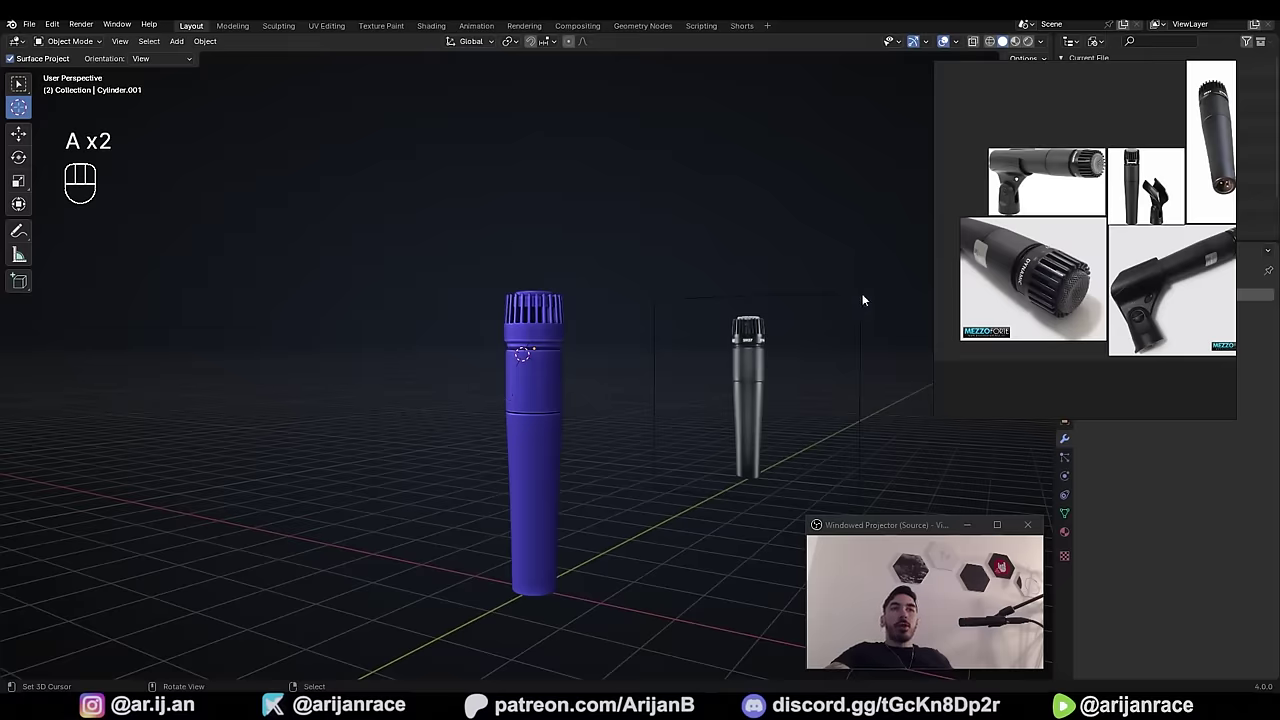
- Look through the reference photos and open IMG_8596.JPG to examine the microphone's connector end
middle_drag(1201, 175, 1124, 201)
right_drag(1124, 201, 997, 239)
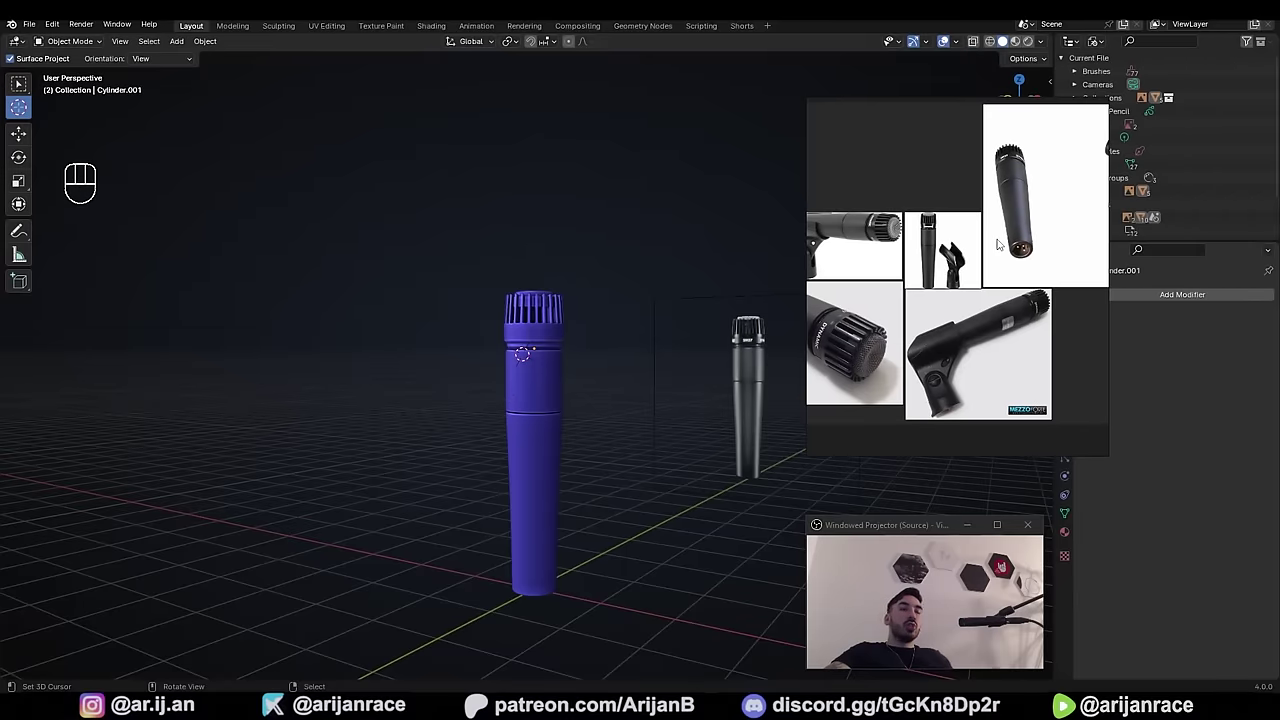
double_click(969, 314)
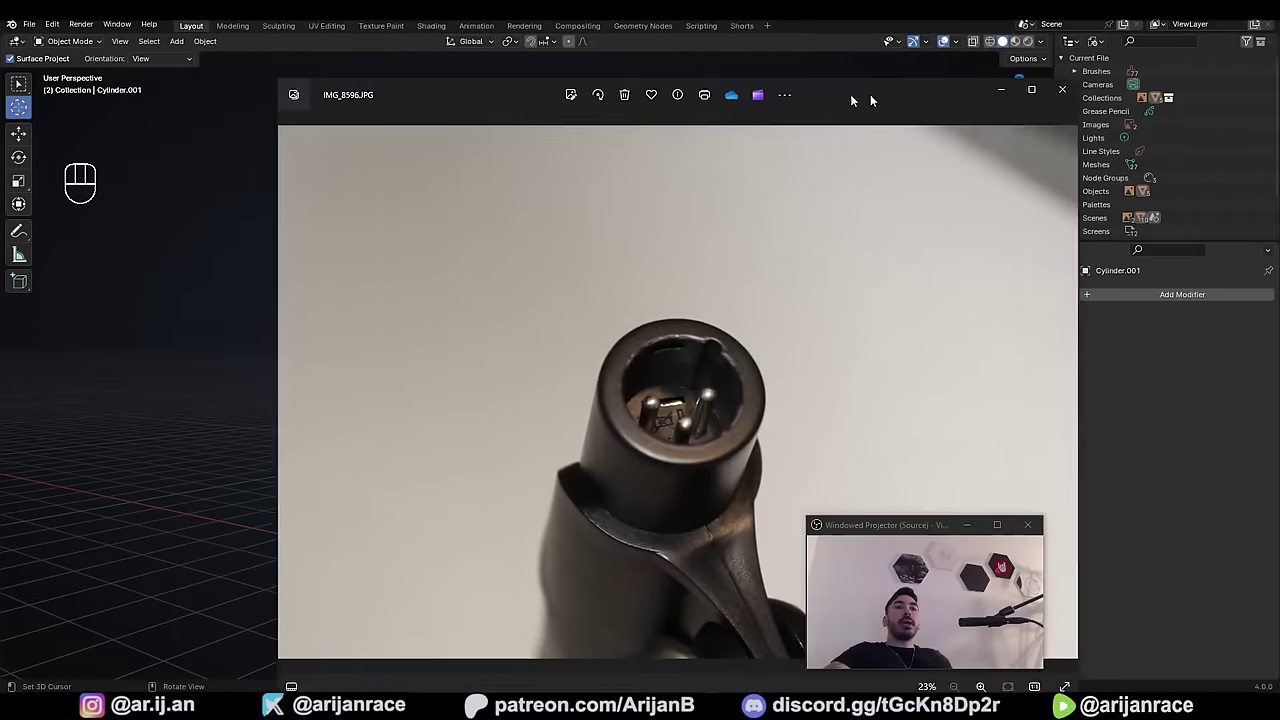
drag(870, 100, 703, 53)
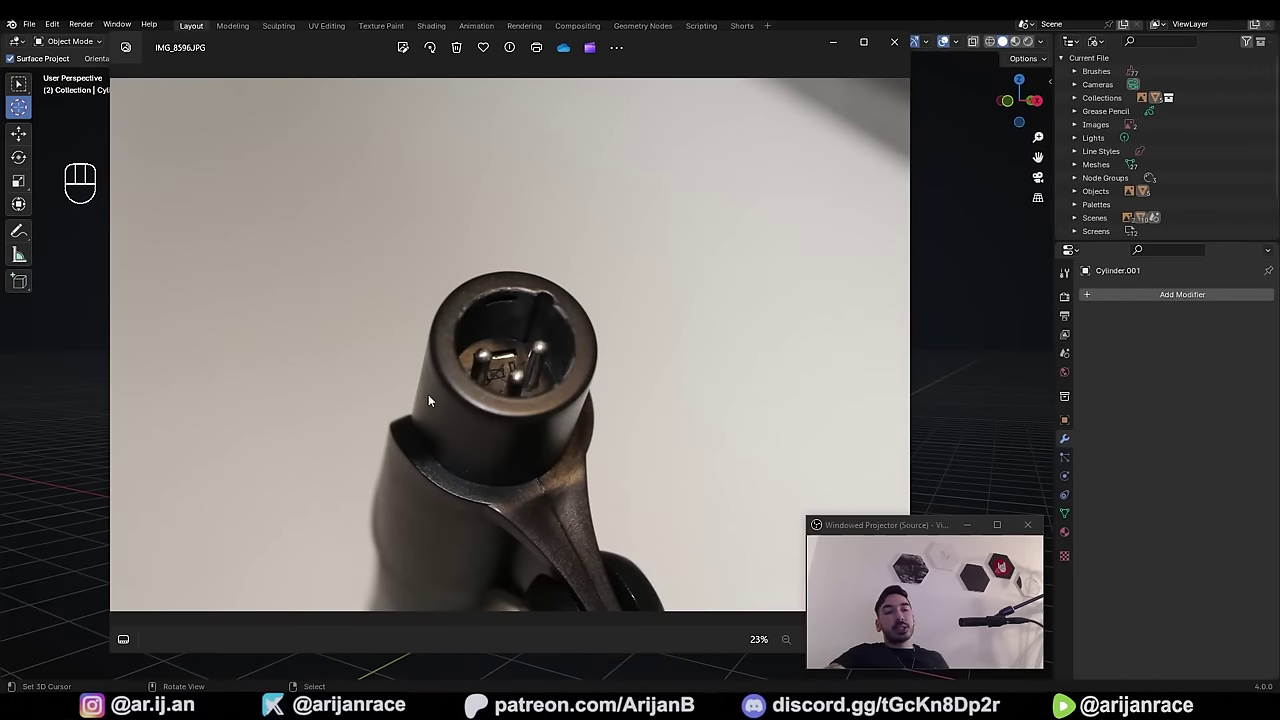
- Inset the bottom face of the microphone body by 0.05299 m with outset off
middle_drag(566, 468, 542, 399)
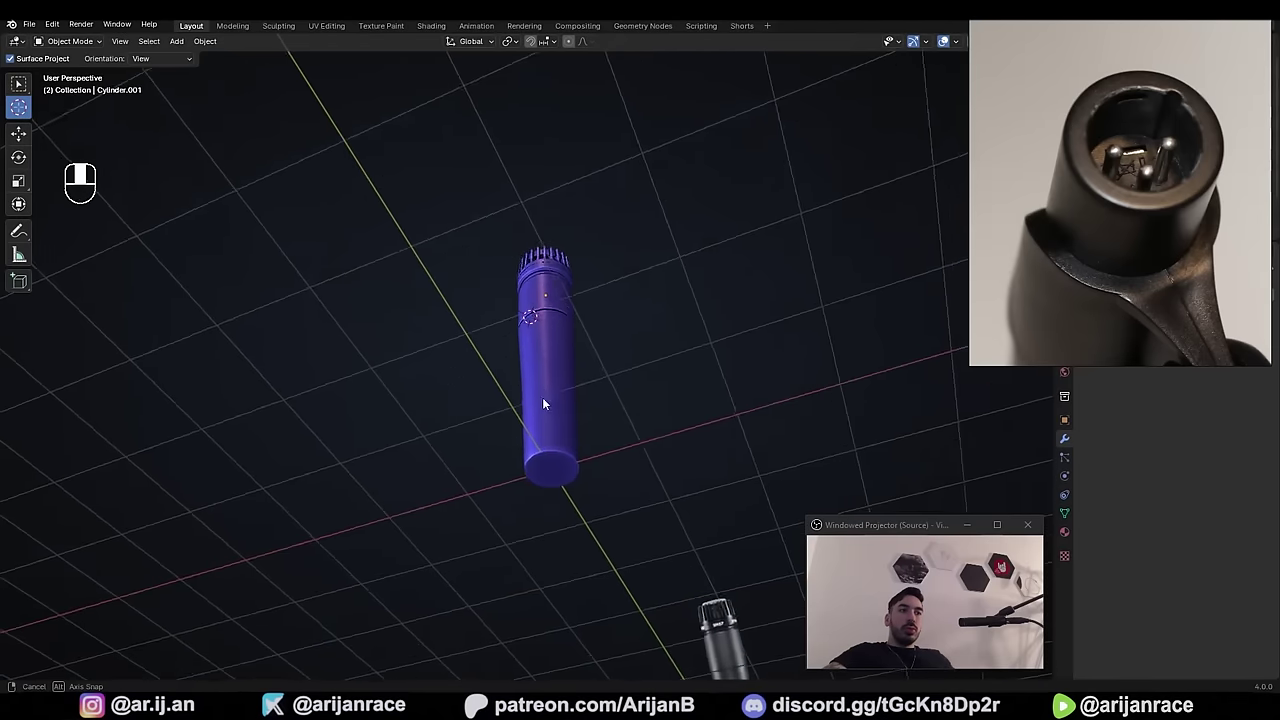
scroll(538, 382, up, 5)
click(575, 432)
key(Tab)
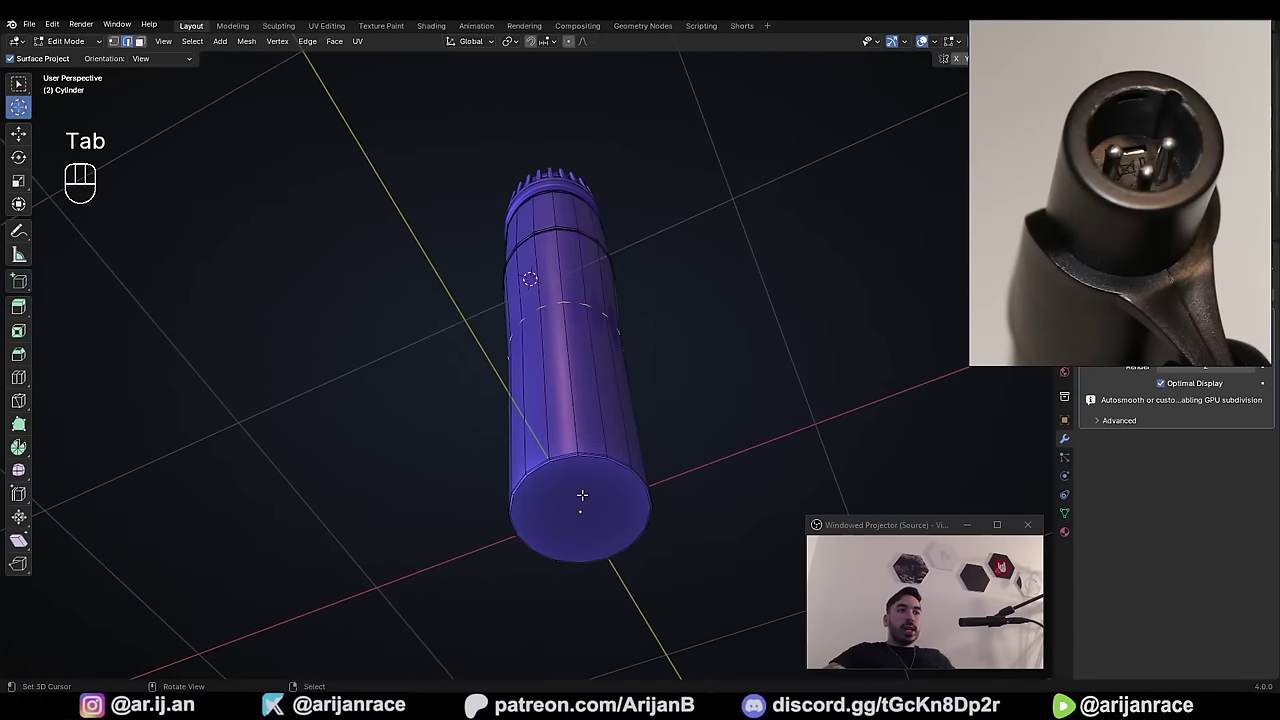
click(579, 493)
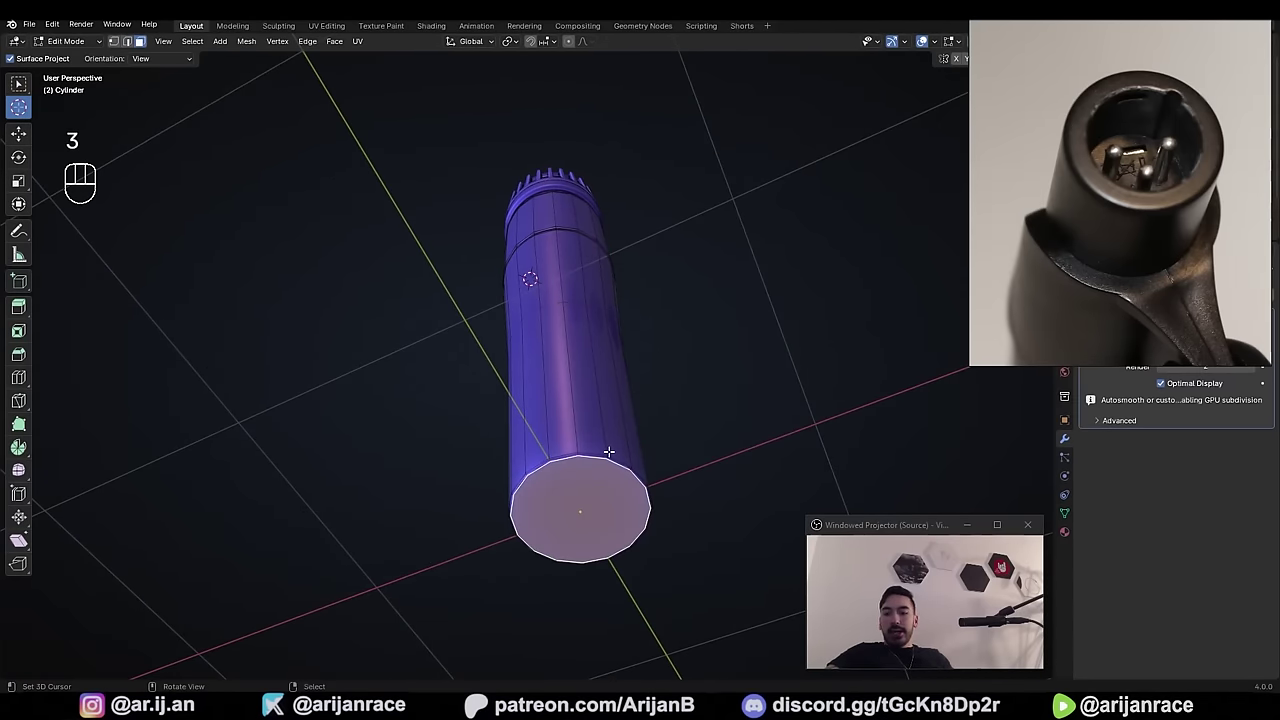
key(KP_Decimal)
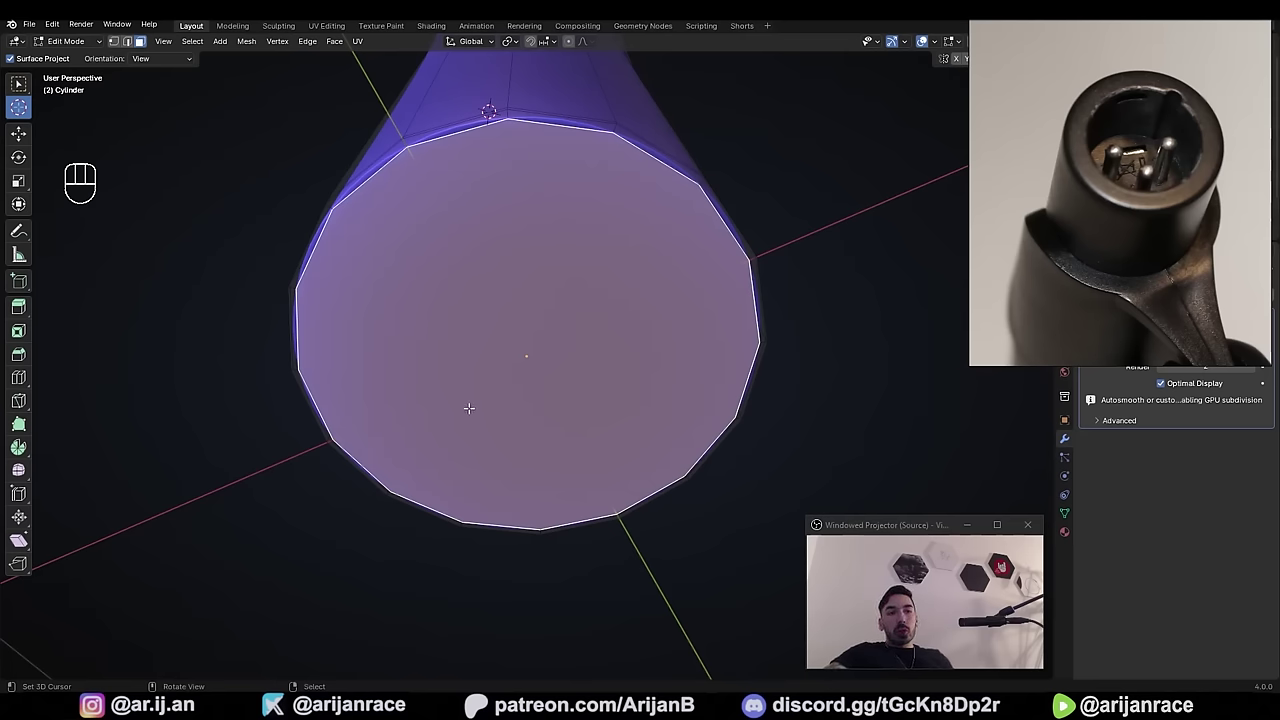
middle_drag(468, 408, 558, 430)
scroll(570, 425, up, 1)
key(i)
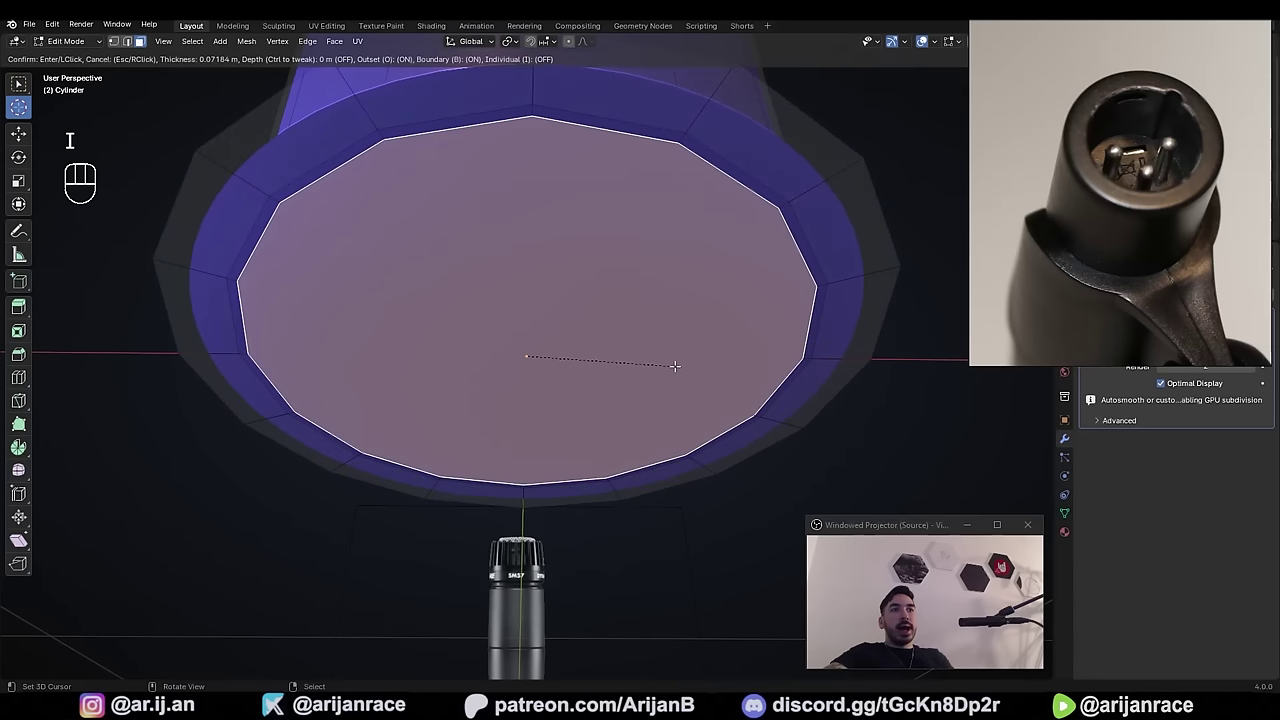
key(o)
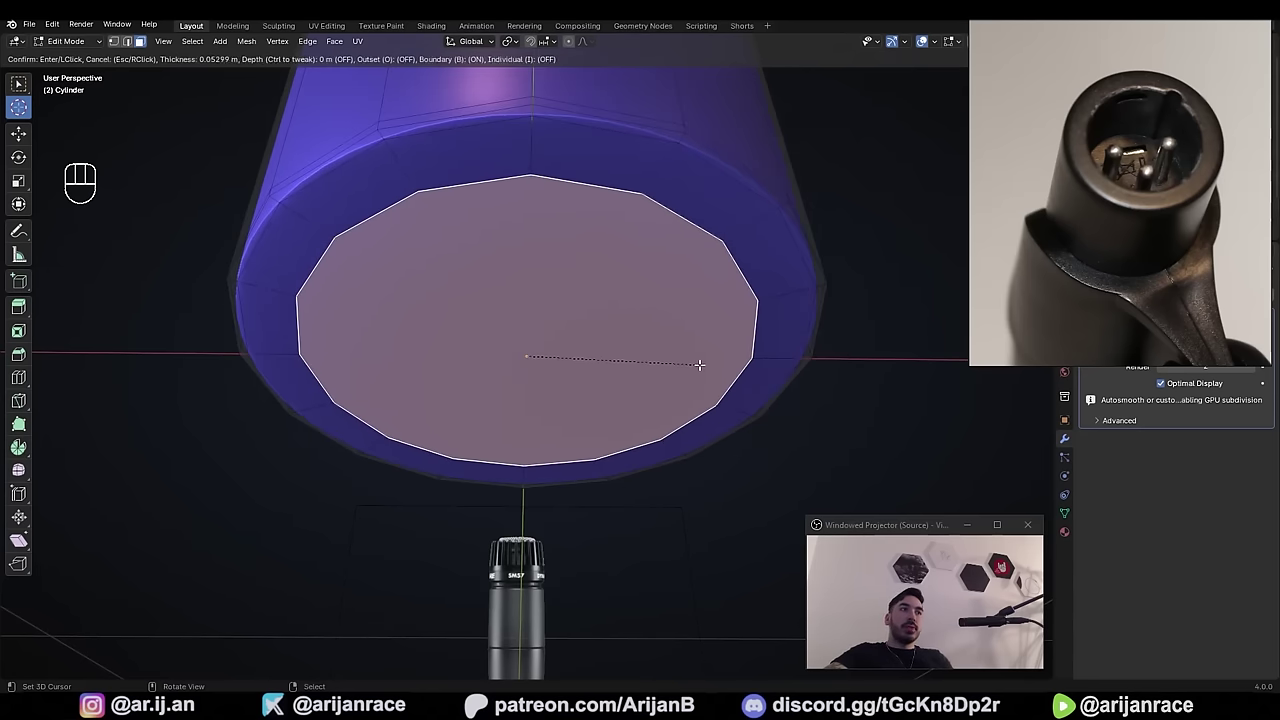
click(700, 364)
- Extrude the inset bottom face -0.25 m into the body as the connector socket and check its depth in wireframe
key(e)
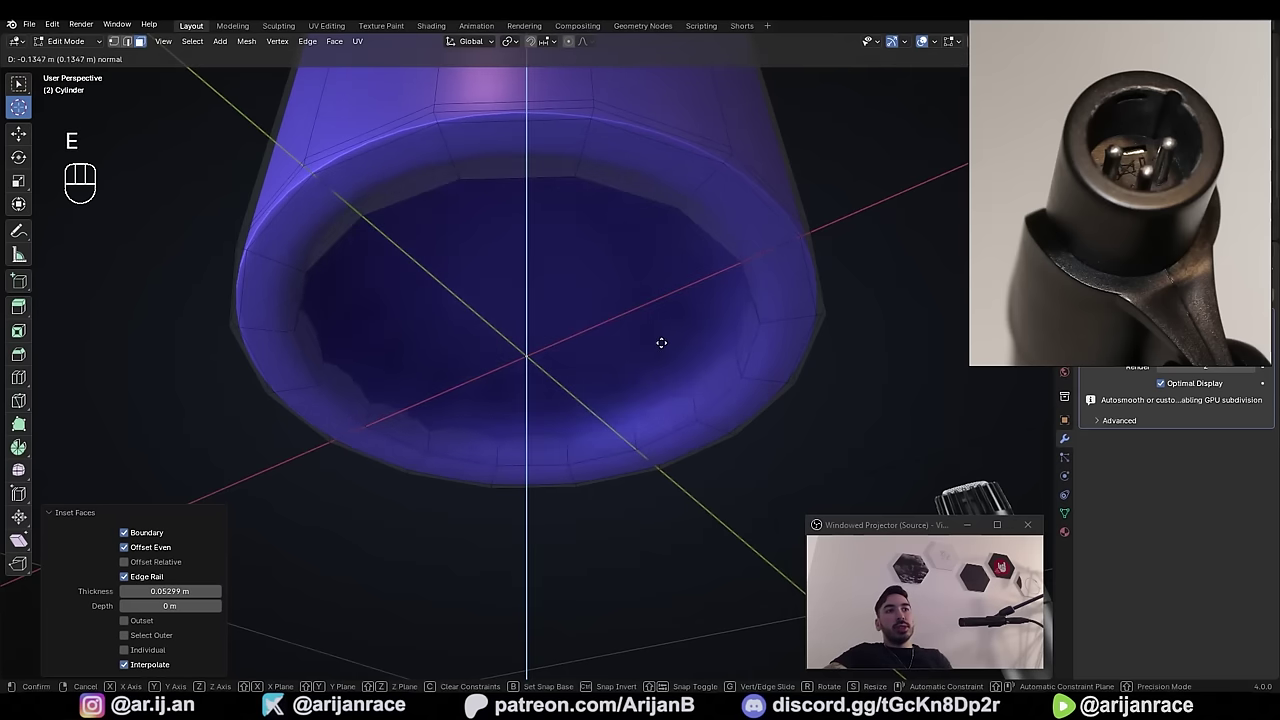
click(656, 318)
key(z)
scroll(642, 300, down, 4)
middle_drag(636, 285, 531, 311)
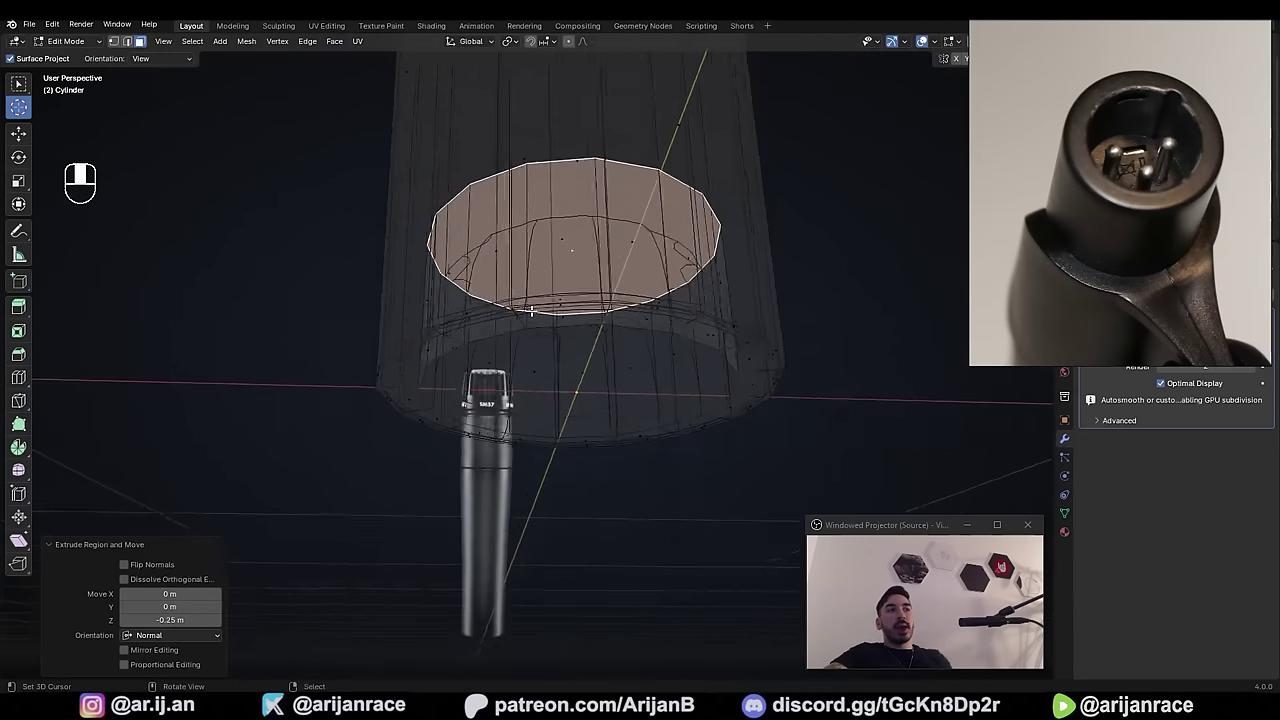
scroll(611, 209, up, 4)
key(alt+z)
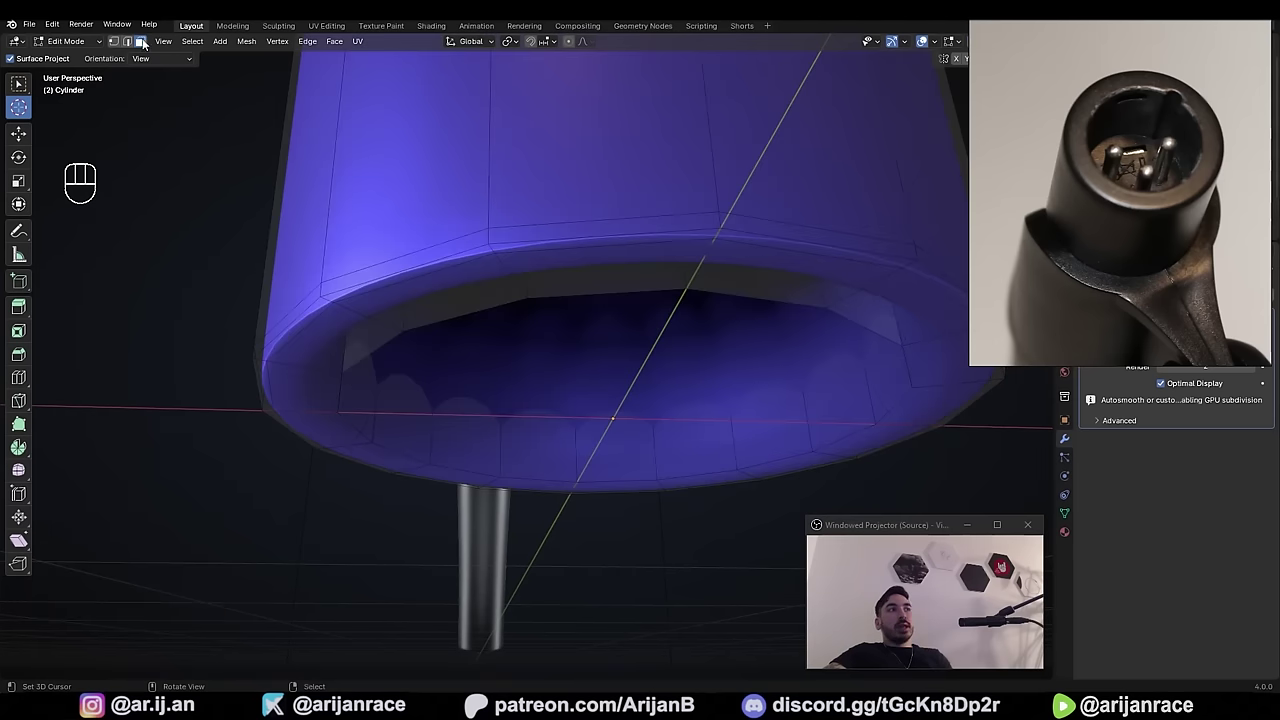
- Try to bevel the socket's opening and inner-end edge loops with two segments
key(alt+z)
key(ctrl+z)
alt+shift+click(463, 314)
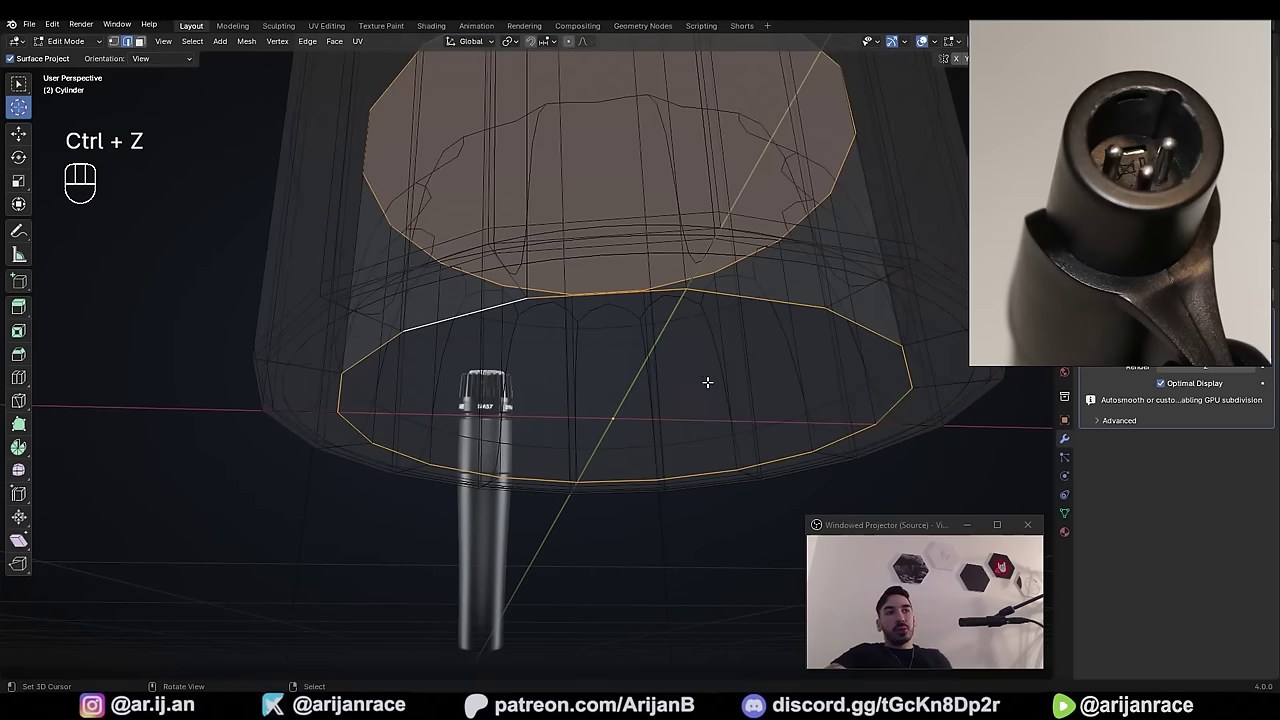
key(ctrl+b)
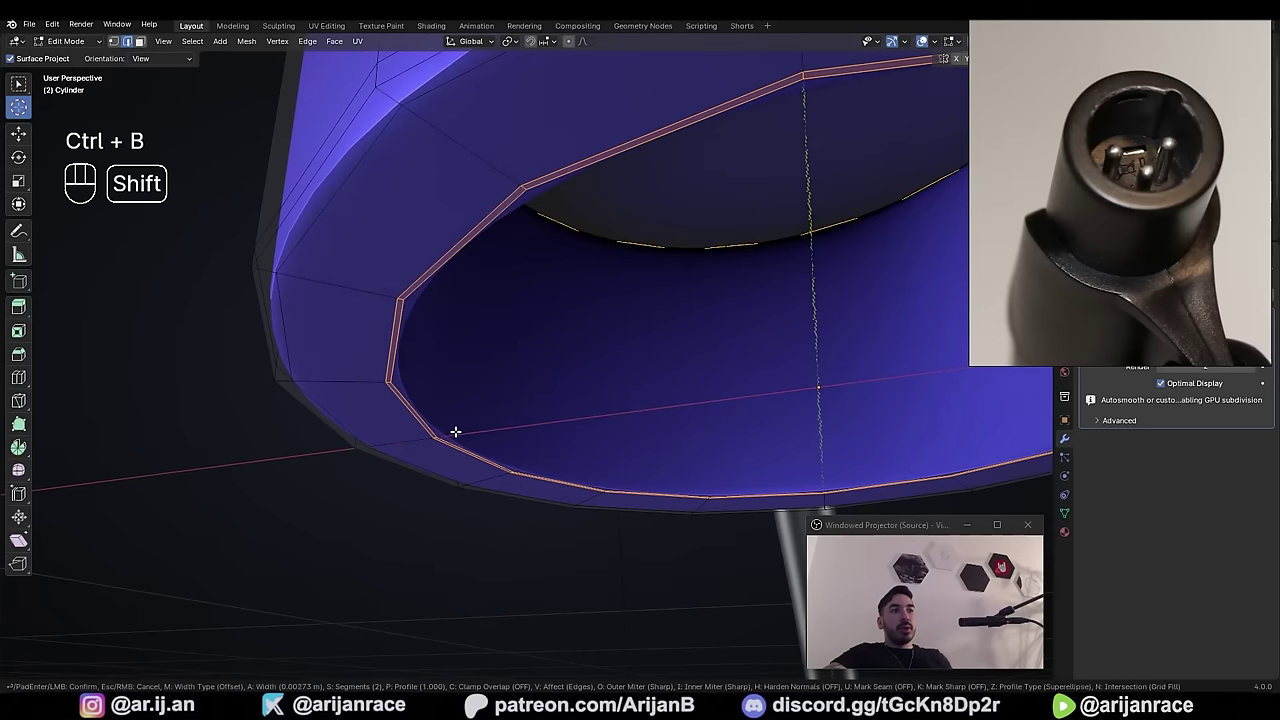
click(420, 450)
key(alt+z)
middle_drag(420, 450, 499, 338)
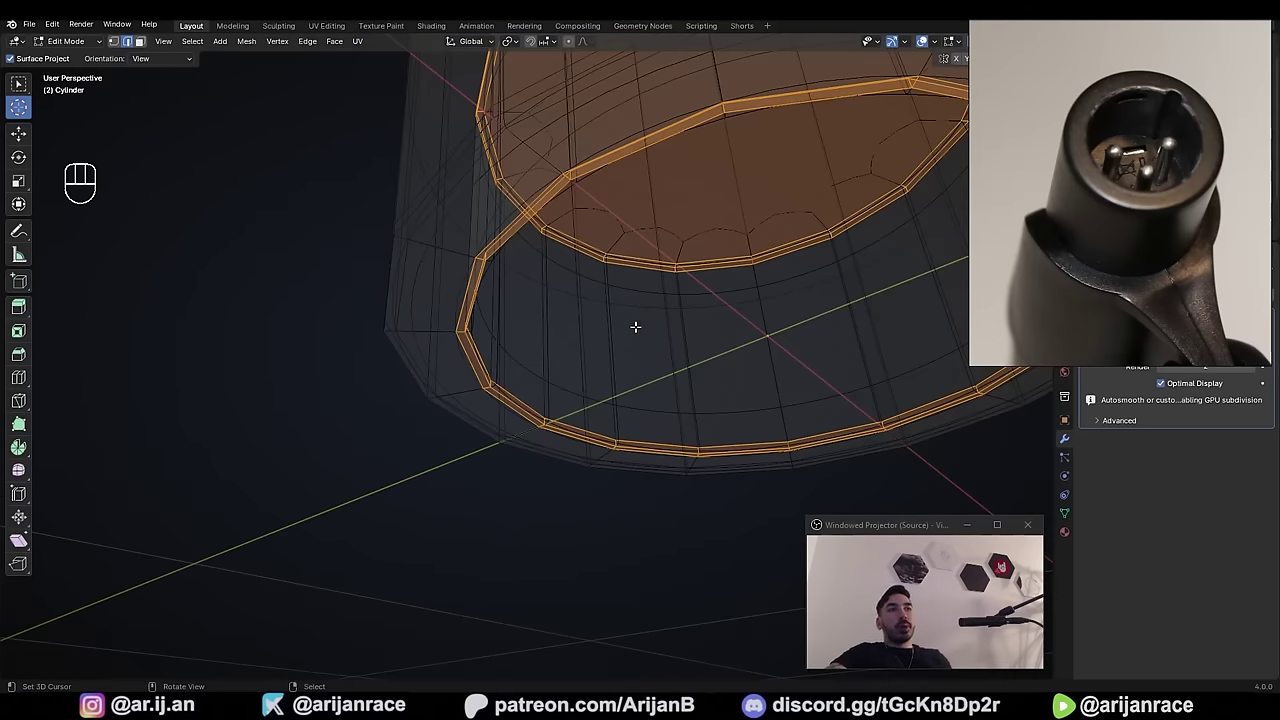
middle_drag(635, 326, 598, 322)
key(ctrl+z)
key(ctrl+z)
key(ctrl+z)
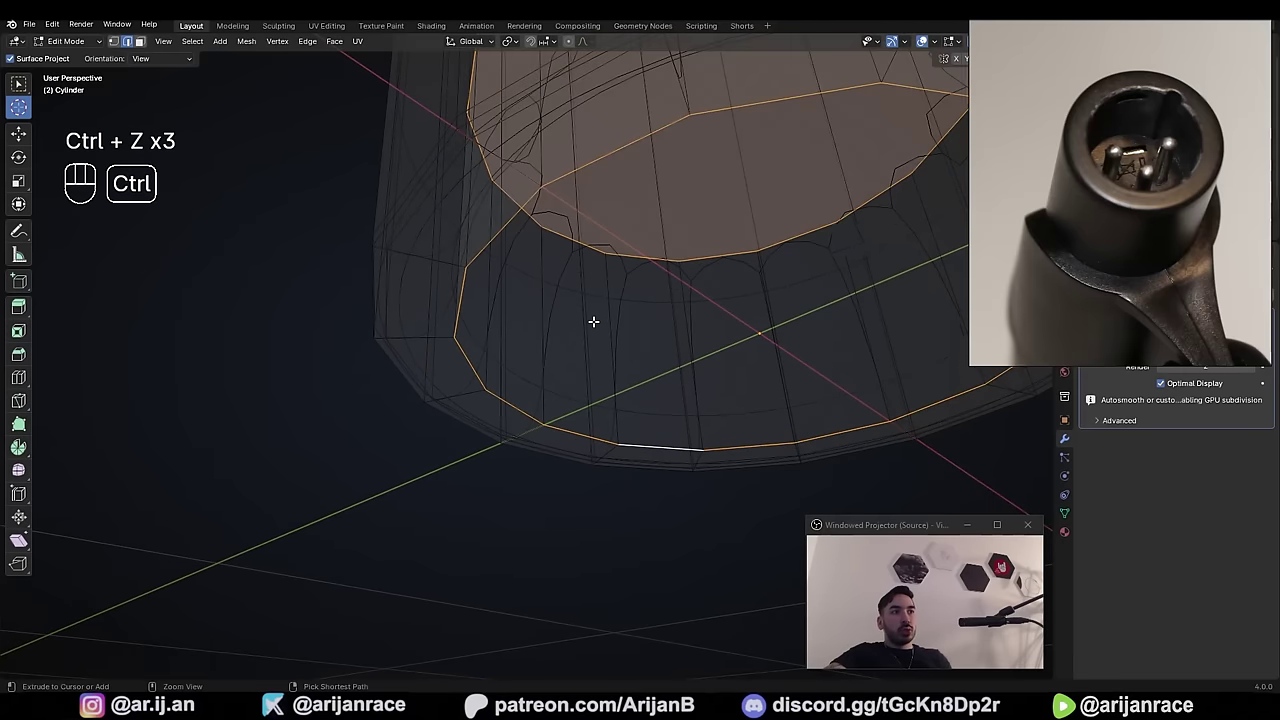
- Set the Subdivision modifier's viewport level to 0 and place the close-up connector reference photo beside the model
click(1163, 358)
click(1163, 358)
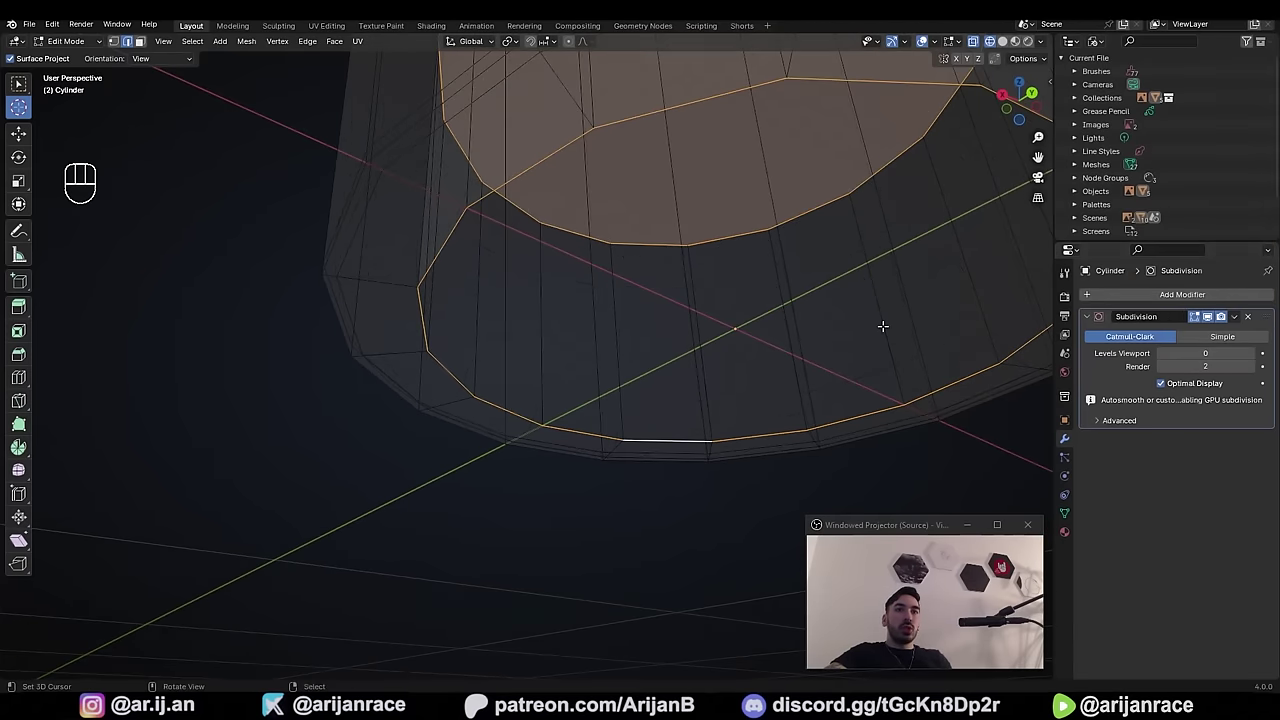
scroll(883, 326, down, 3)
mouse_move(490, 332)
middle_down()
mouse_move(420, 329)
mouse_move(428, 302)
middle_up()
key(z)
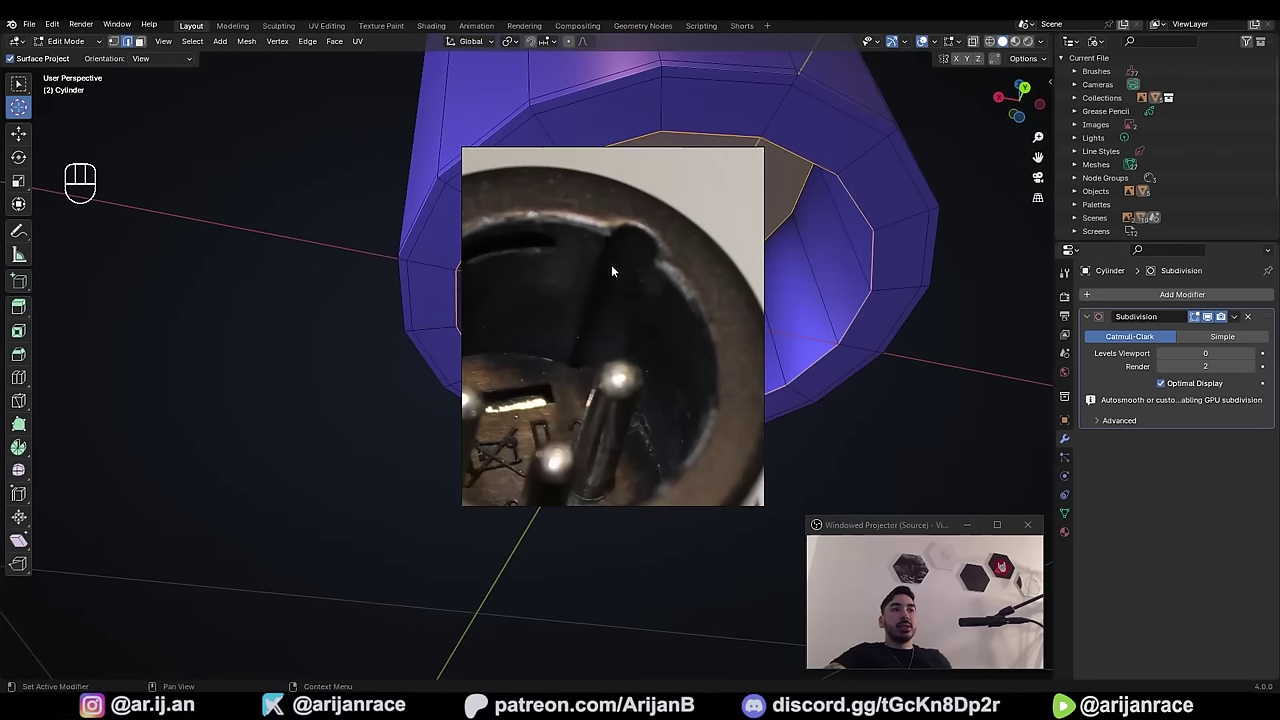
right_drag(618, 327, 1030, 234)
- Delete the face closing the inner end of the connector socket
middle_drag(734, 280, 543, 282)
key(3)
key(a)
key(a)
middle_drag(516, 236, 526, 189)
key(3)
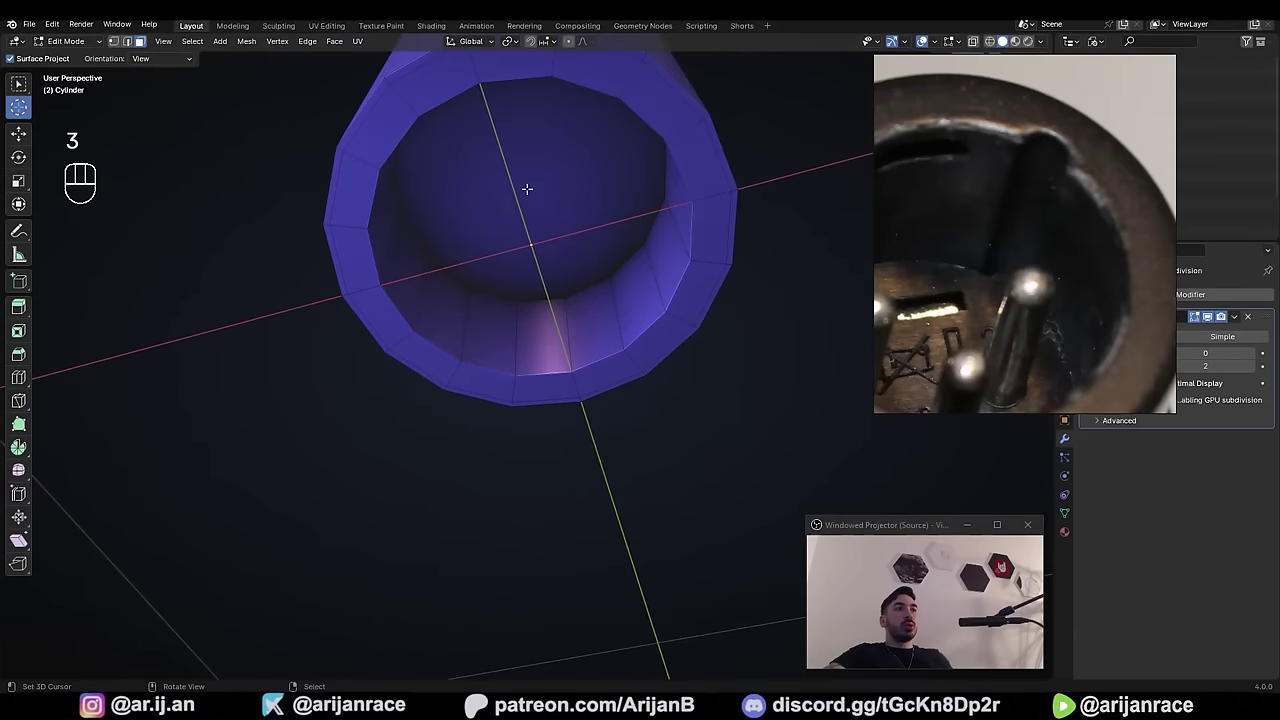
click(530, 200)
key(x)
click(534, 272)
- Select two adjacent inner wall faces of the socket together with the two rim faces bordering them
shift+middle_drag(546, 283, 511, 394)
scroll(511, 394, up, 2)
key(3)
right_click(510, 394)
shift+click(545, 412)
shift+click(502, 452)
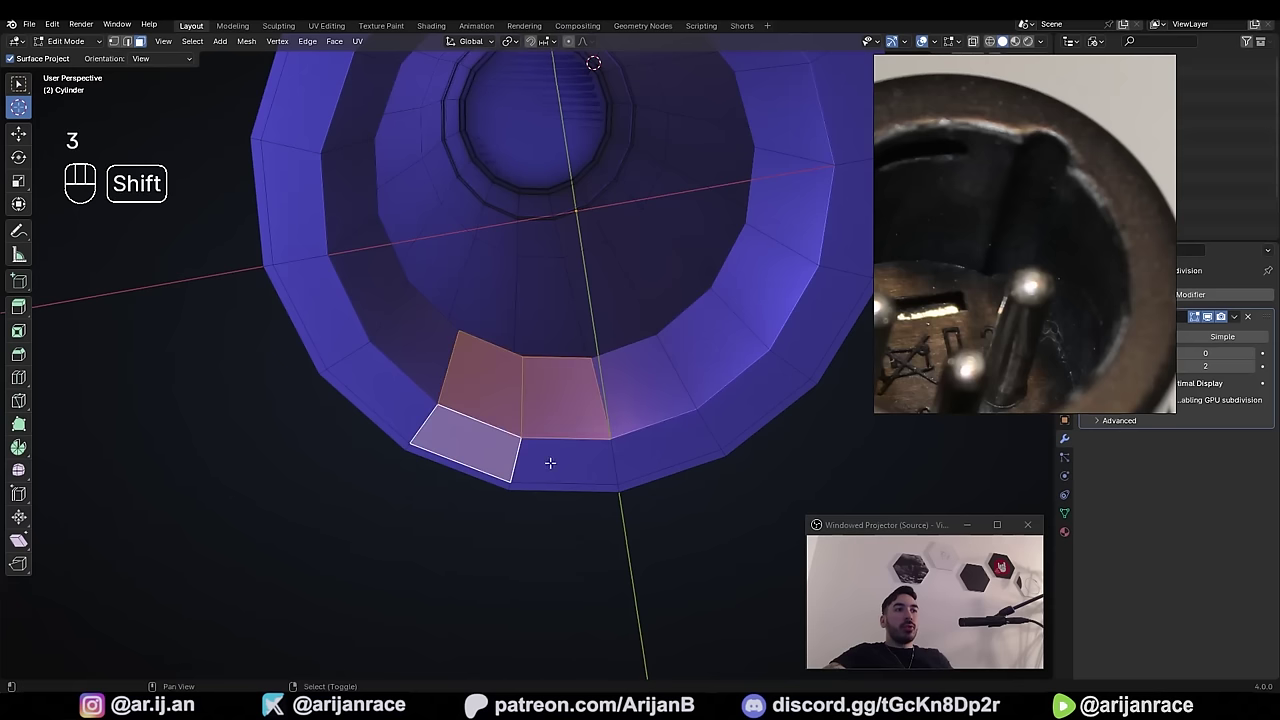
shift+click(552, 462)
- Try an inset with Outset on for the four selected wall and rim faces
key(i)
click(598, 496)
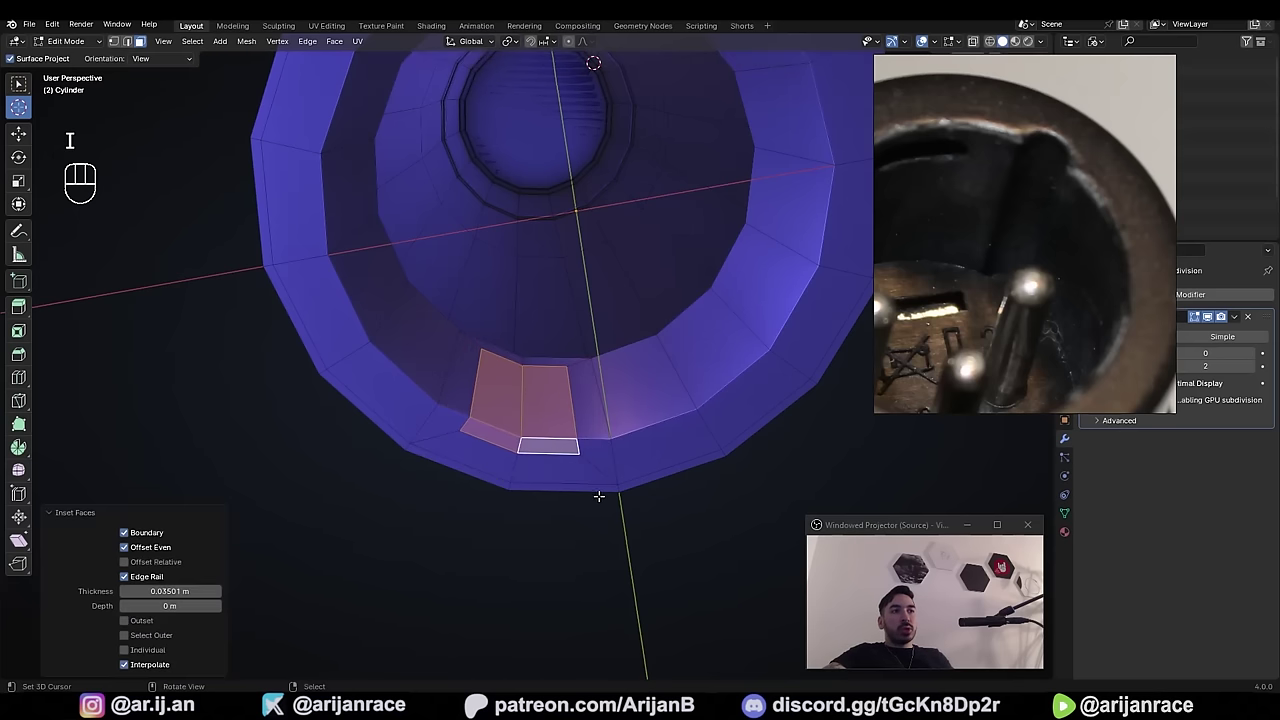
click(140, 624)
middle_drag(378, 484, 307, 513)
mouse_move(170, 591)
mouse_down()
mouse_move(200, 591)
mouse_move(150, 591)
mouse_up()
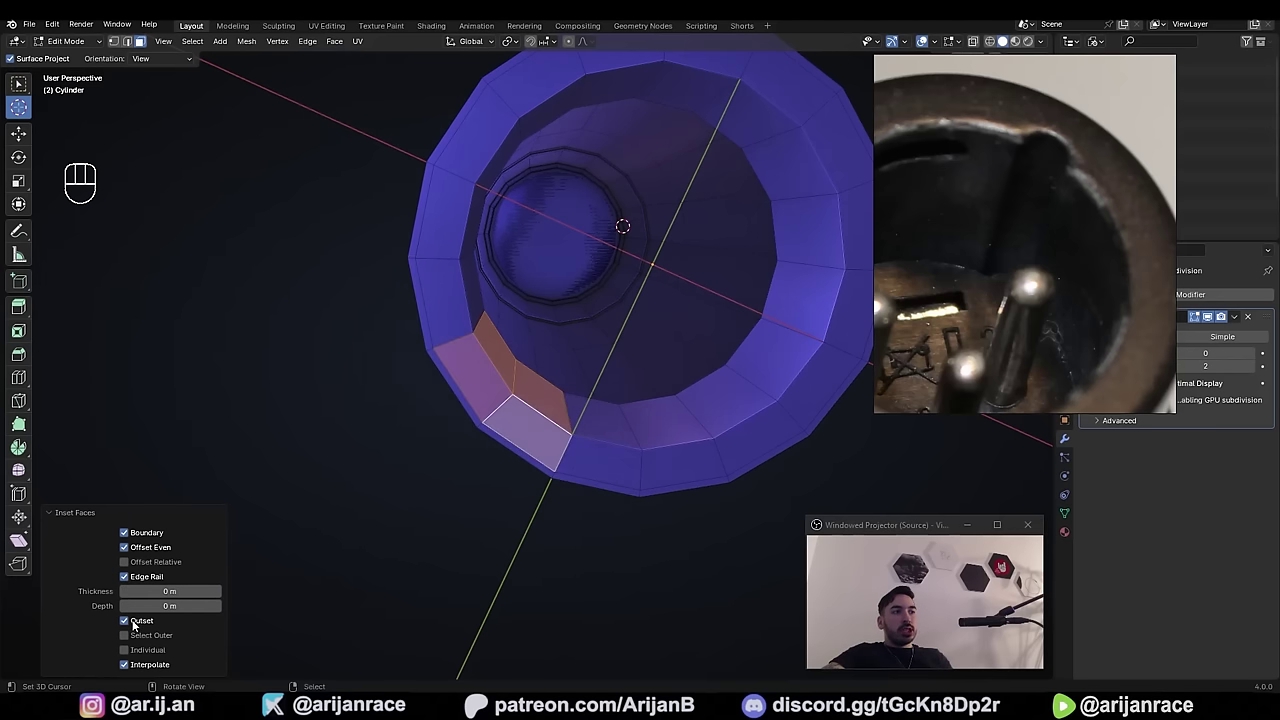
key(ctrl+z)
- Inset the four selected wall and rim faces by 0.03312 m with Outset and Boundary off
key(i)
key(o)
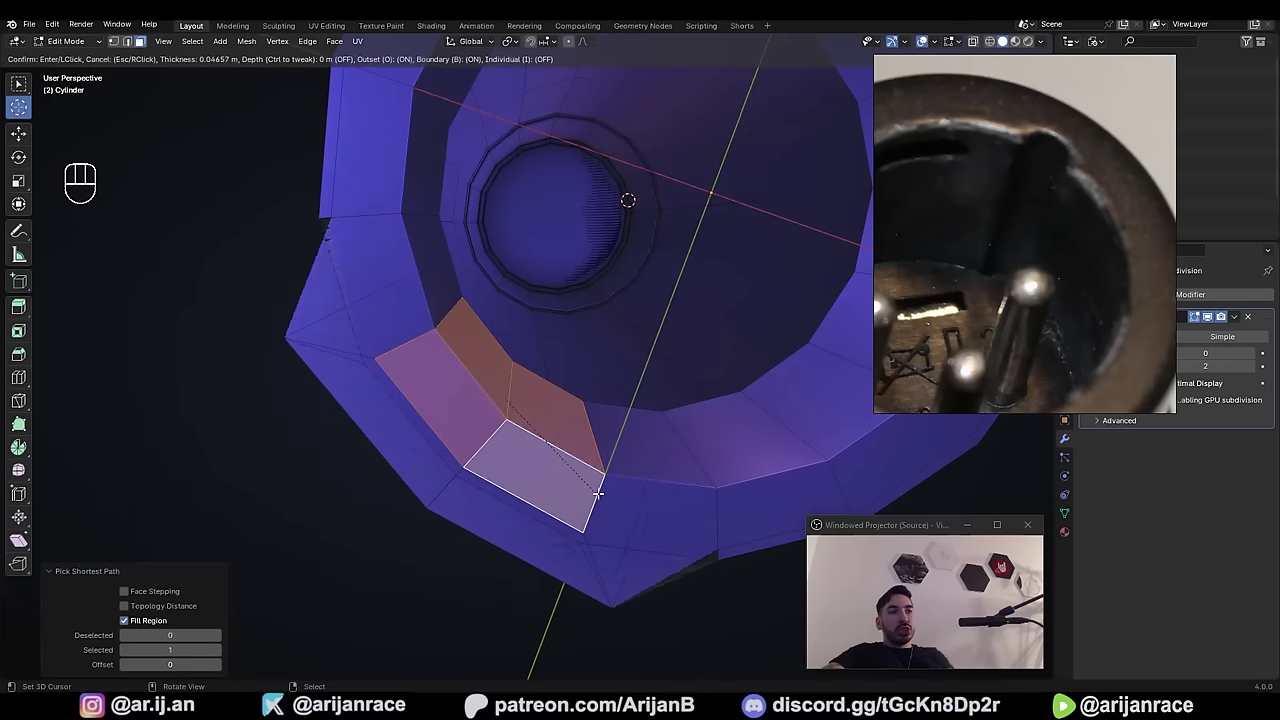
key(o)
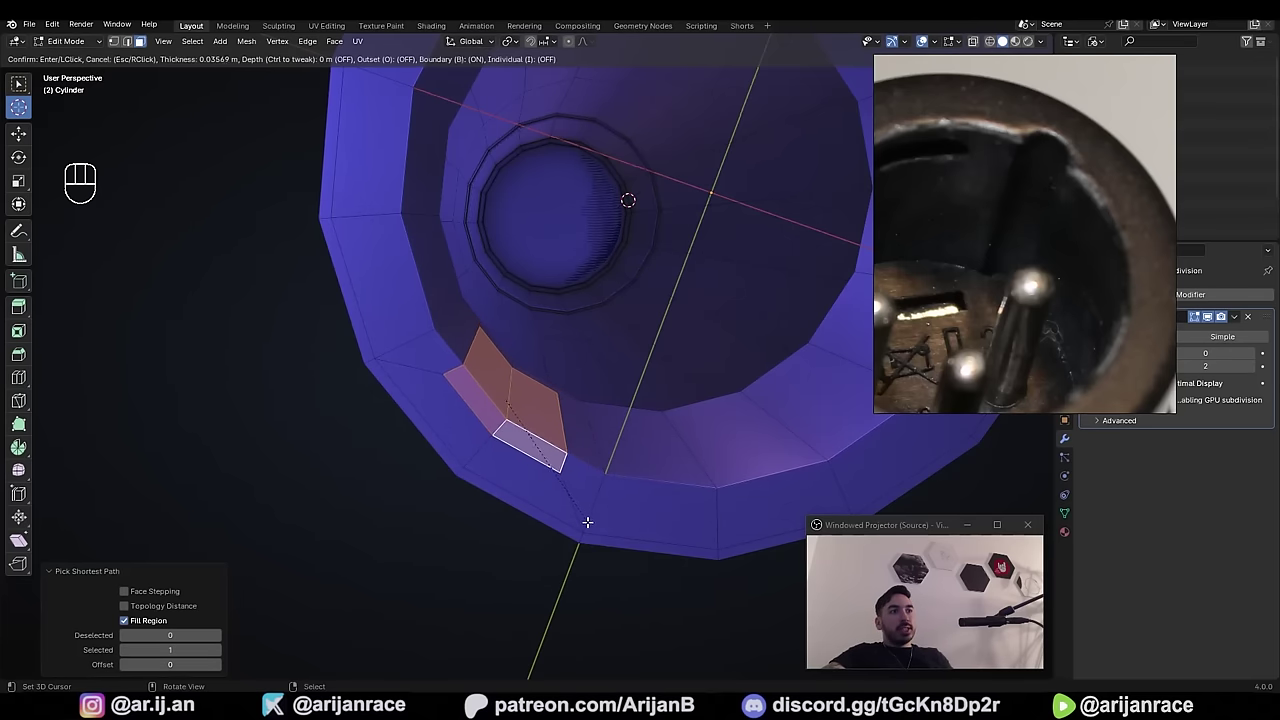
click(587, 522)
middle_drag(587, 522, 133, 570)
click(124, 533)
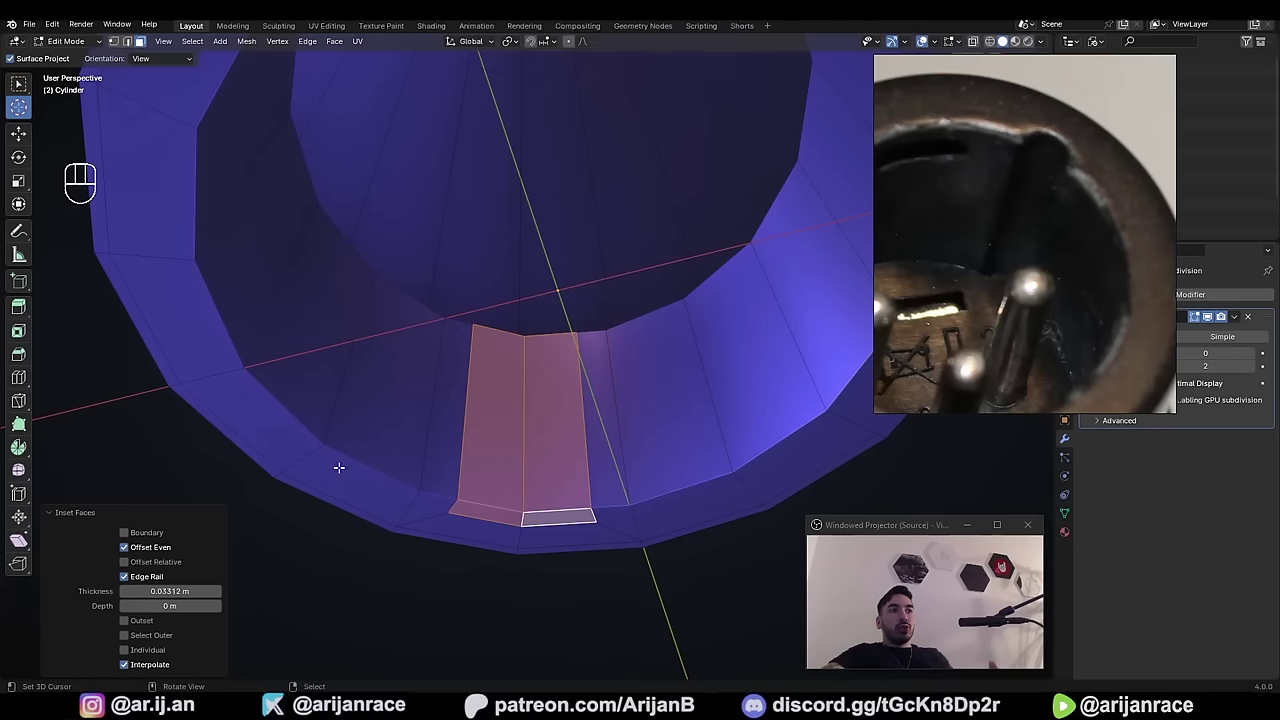
middle_drag(537, 322, 522, 344)
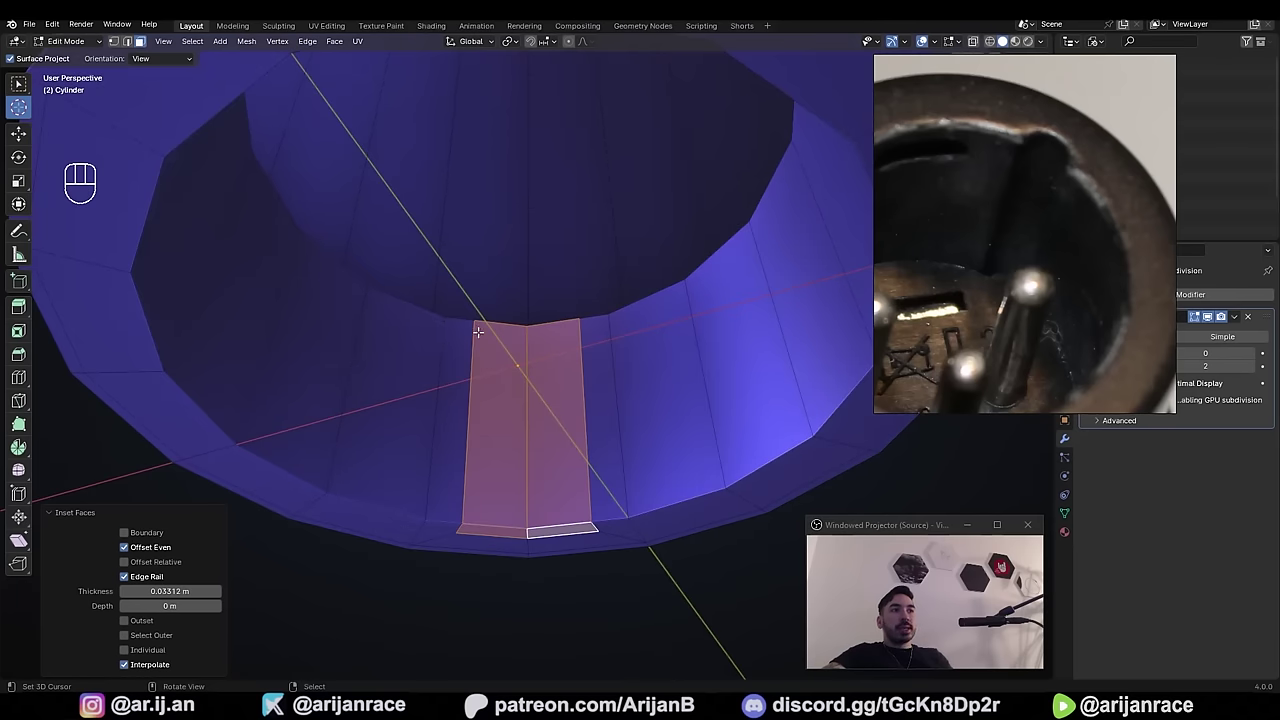
- Snap the 3D cursor to the middle vertex of the inset outline on the socket rim
middle_drag(555, 431, 167, 114)
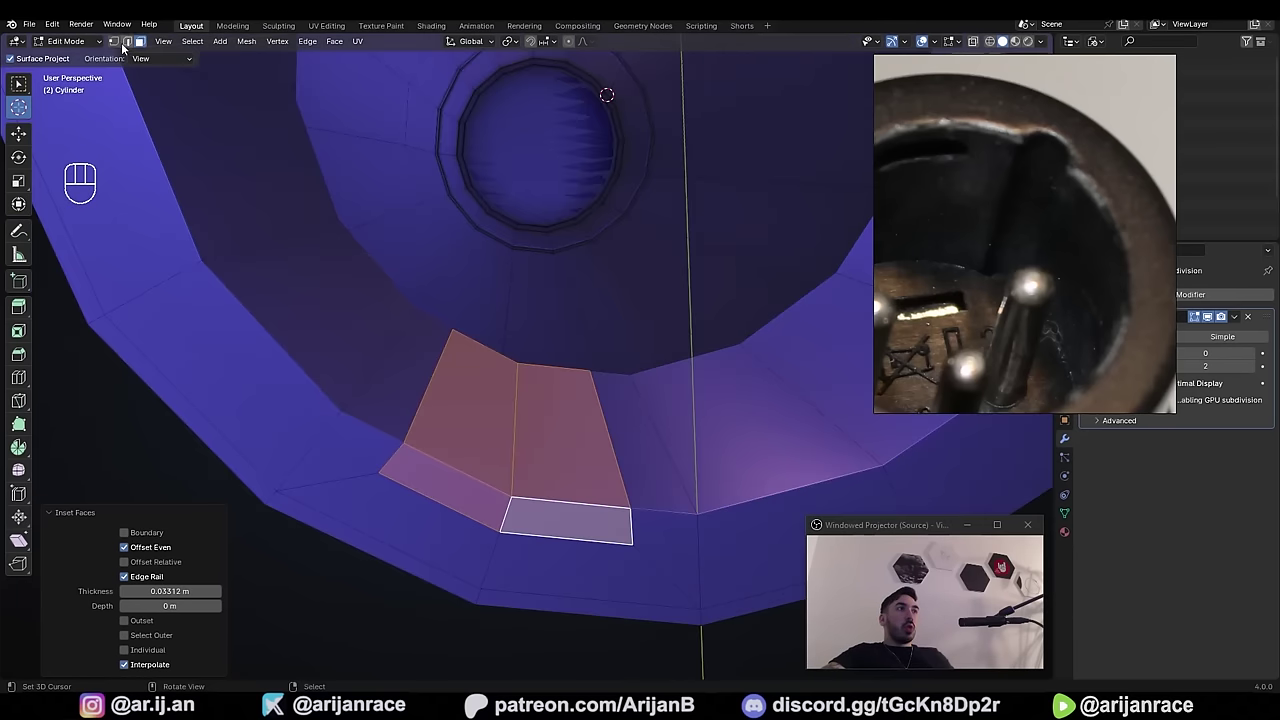
key(1)
click(500, 535)
middle_drag(500, 535, 494, 471)
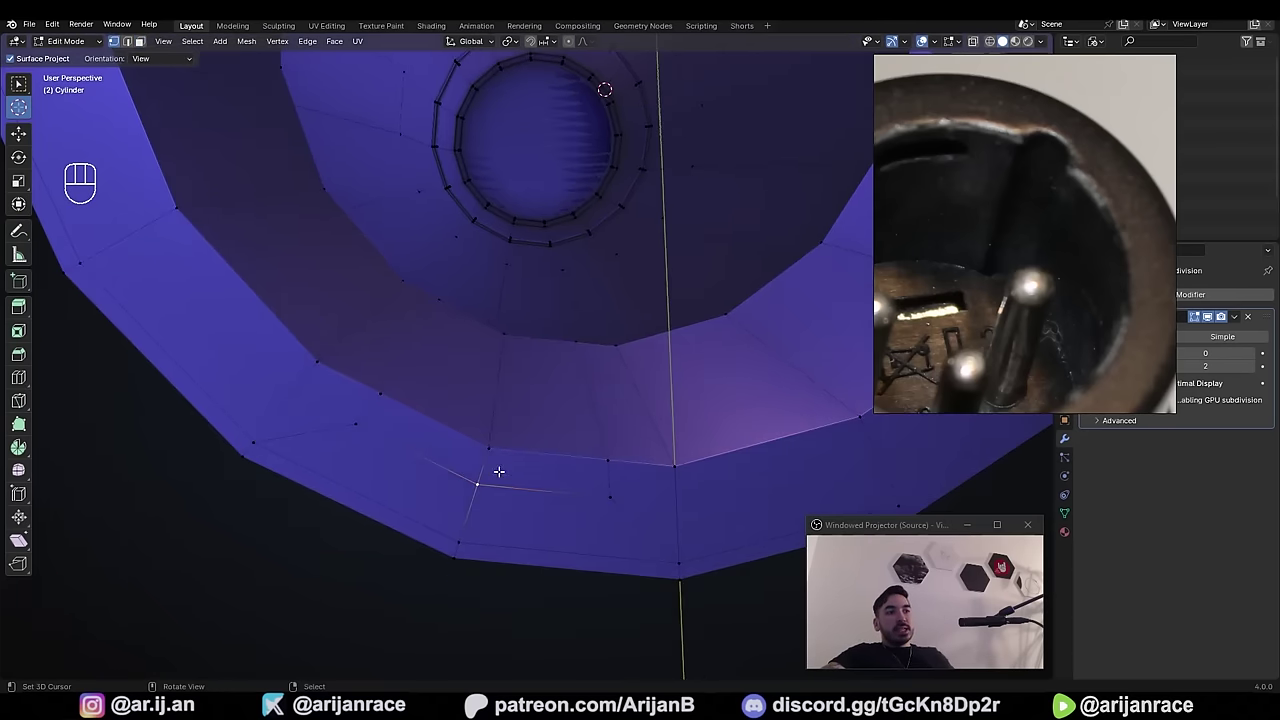
key(shift+s)
key(shift+s)
click(674, 517)
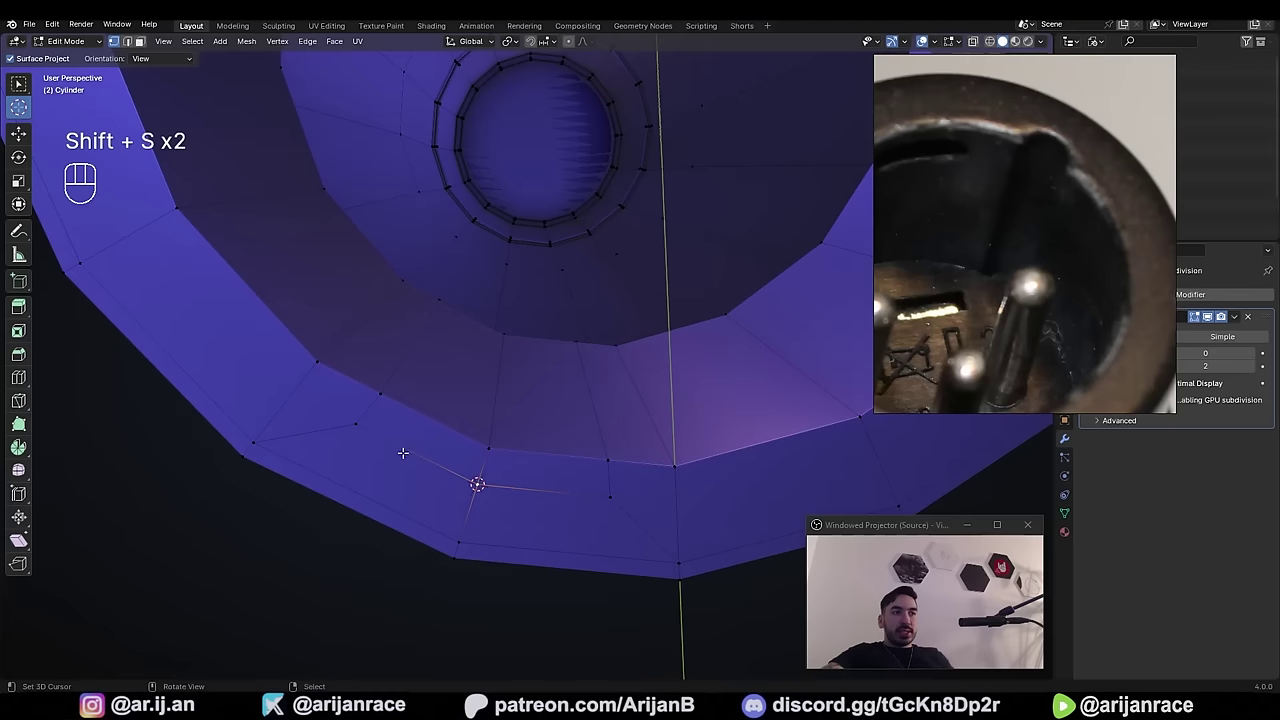
- Set the transform pivot to the 3D cursor and scale the inset's two outer rim vertices towards it
click(510, 44)
click(542, 90)
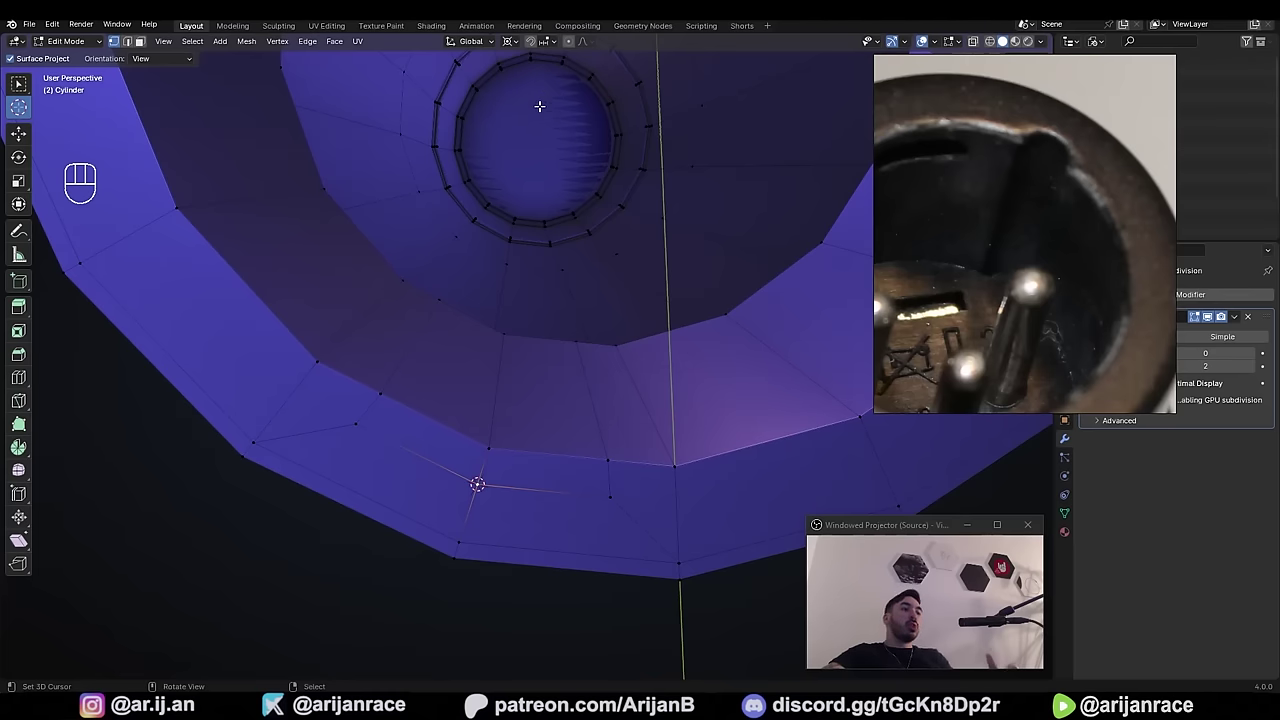
click(358, 426)
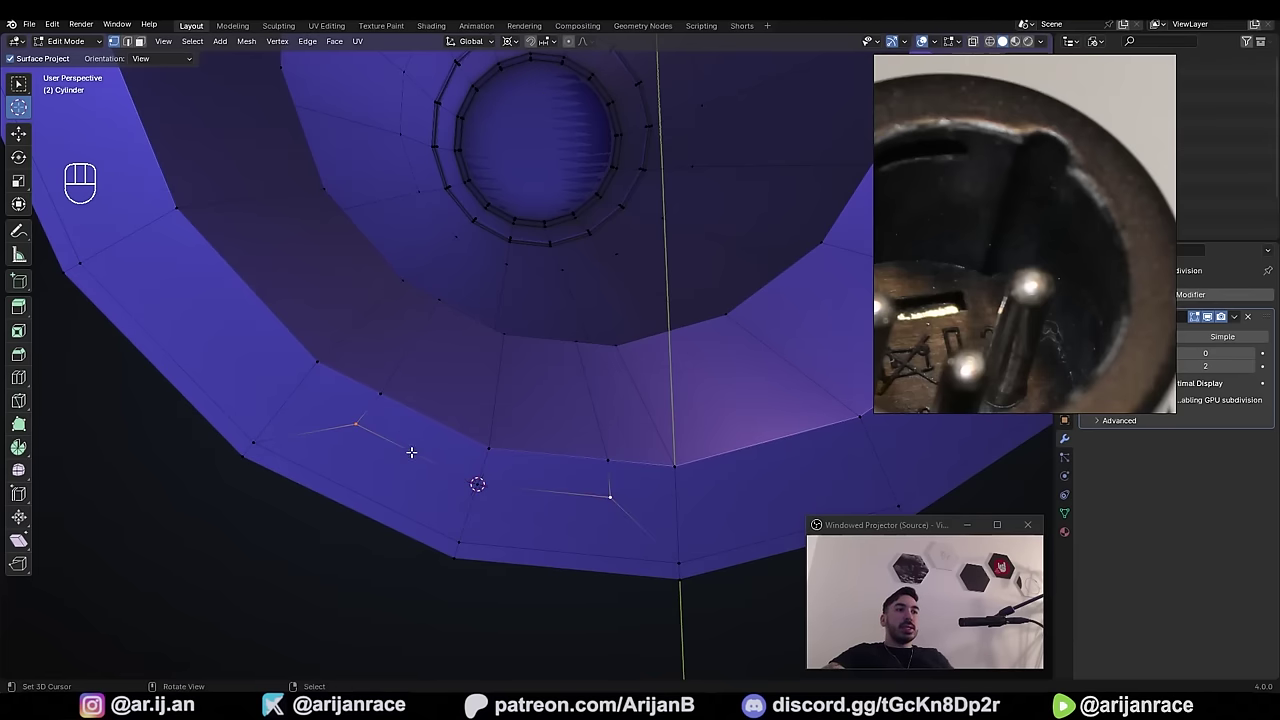
key(s)
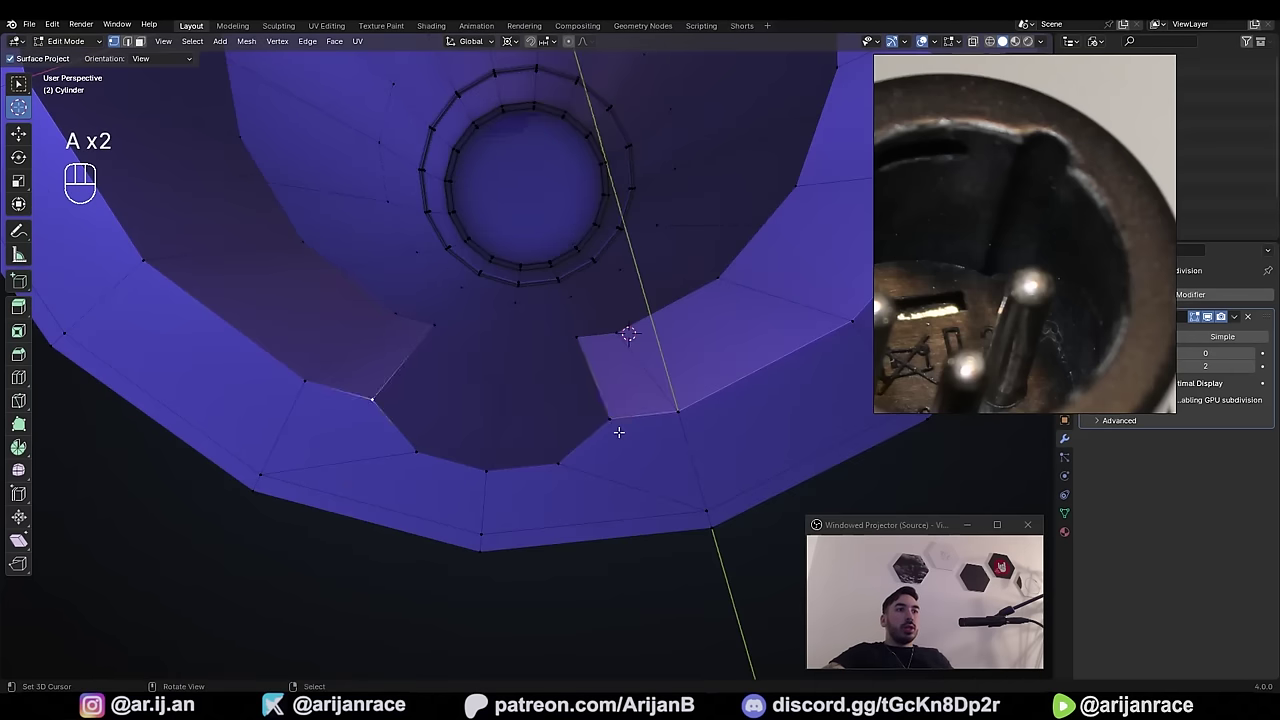
- Snap the 3D cursor midway between the notch's two corner vertices and scale its three outer vertices by about 1.11 from there
right_click(617, 430)
key(shift+s)
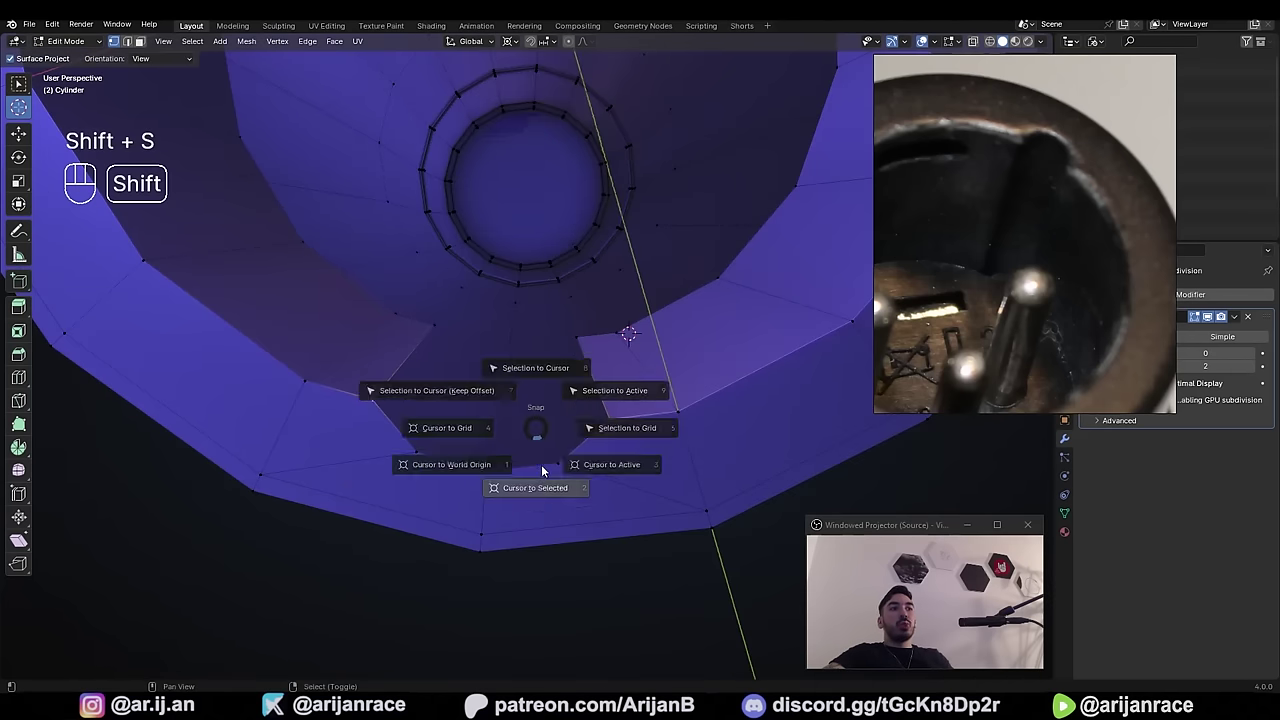
click(566, 452)
shift+click(486, 469)
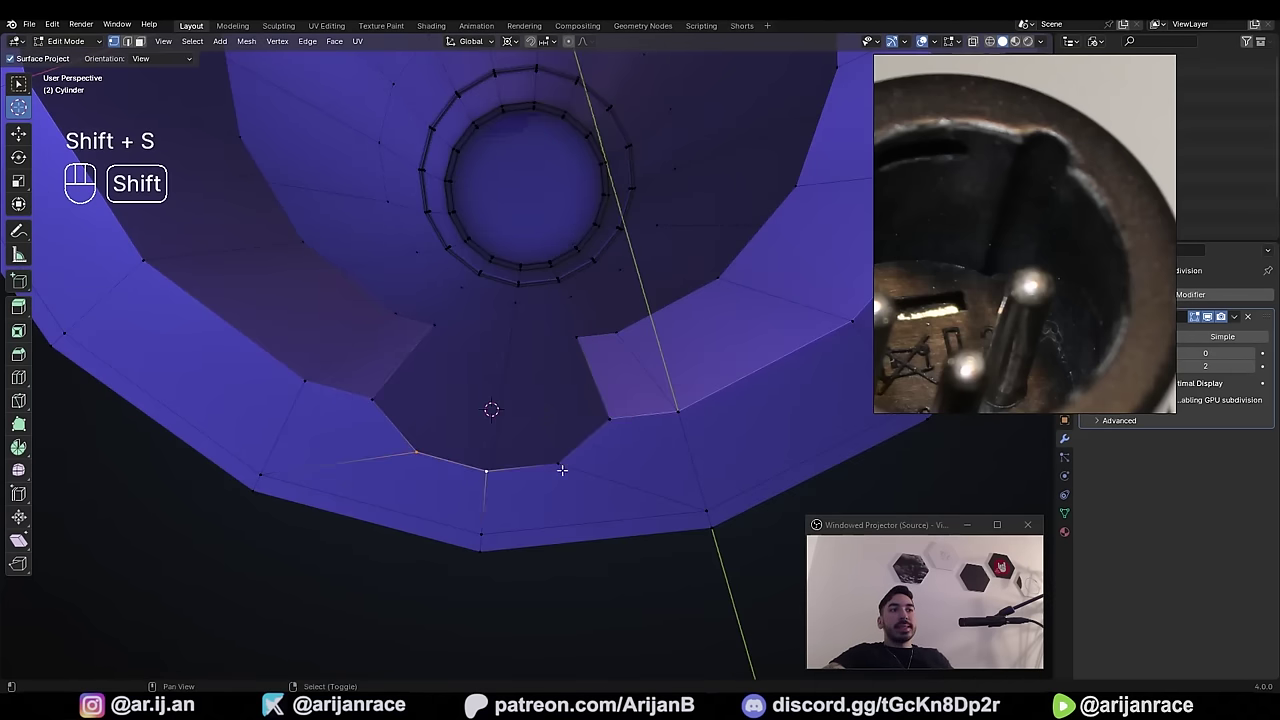
shift+click(561, 457)
key(s)
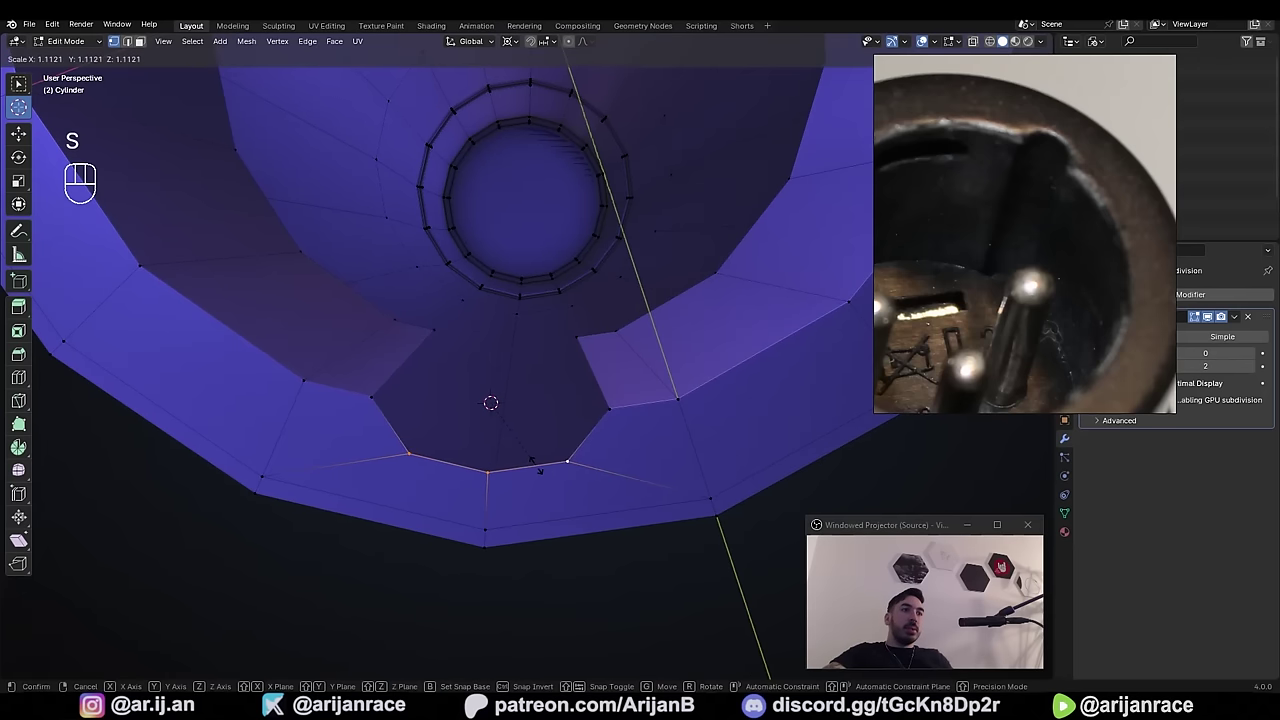
click(537, 466)
- Slide the notch's middle outer vertex along its edge to round the notch outline
click(497, 472)
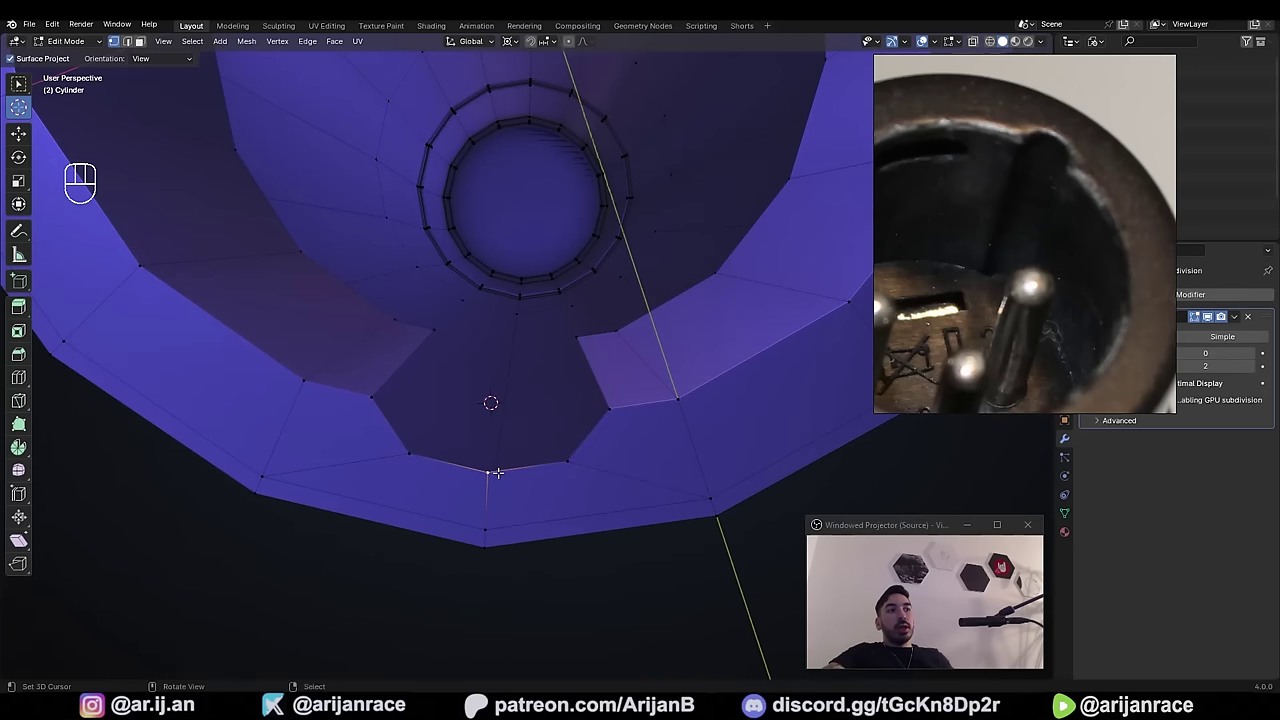
scroll(486, 472, up, 1)
shift+middle_drag(486, 474, 506, 448)
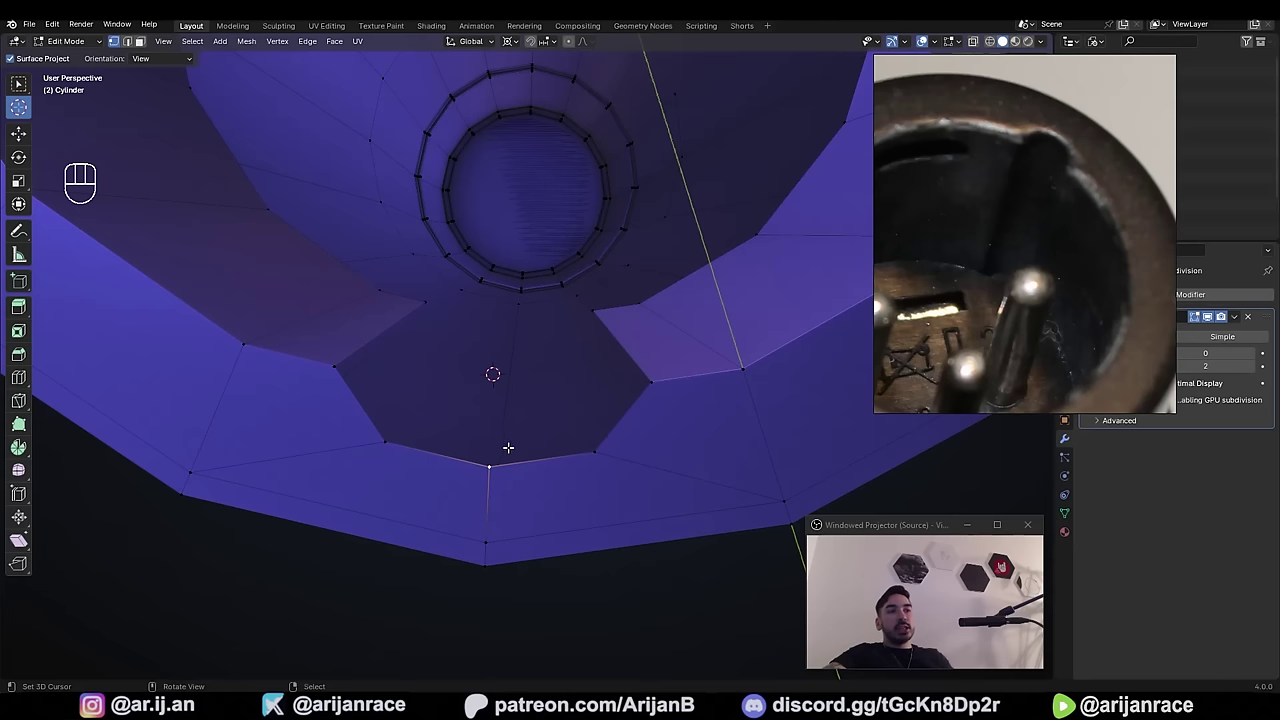
key(g)
key(g)
click(506, 455)
scroll(504, 445, down, 3)
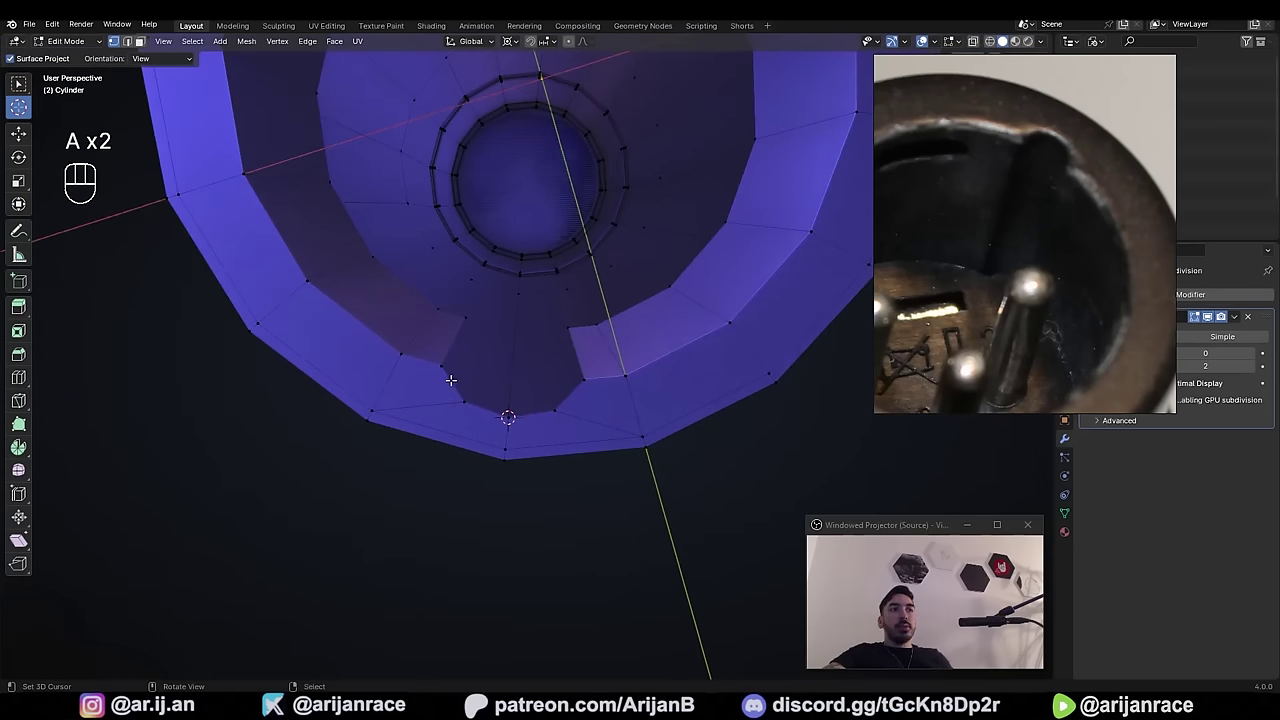
- Snap the 3D cursor to the notch's corner vertex at the inner end of the socket wall
mouse_move(451, 380)
middle_down()
mouse_move(500, 437)
mouse_move(466, 318)
mouse_move(459, 354)
middle_up()
key(z)
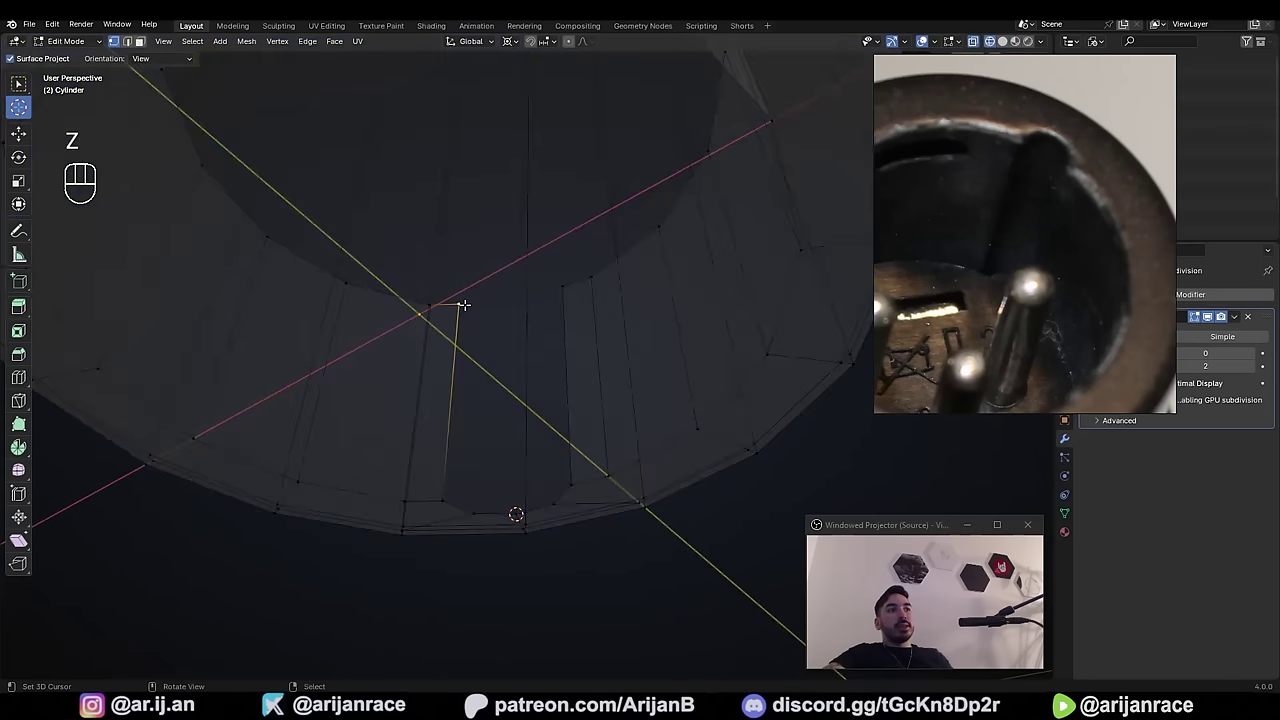
mouse_move(463, 306)
middle_down()
mouse_move(487, 388)
mouse_move(509, 317)
middle_up()
key(shift+s)
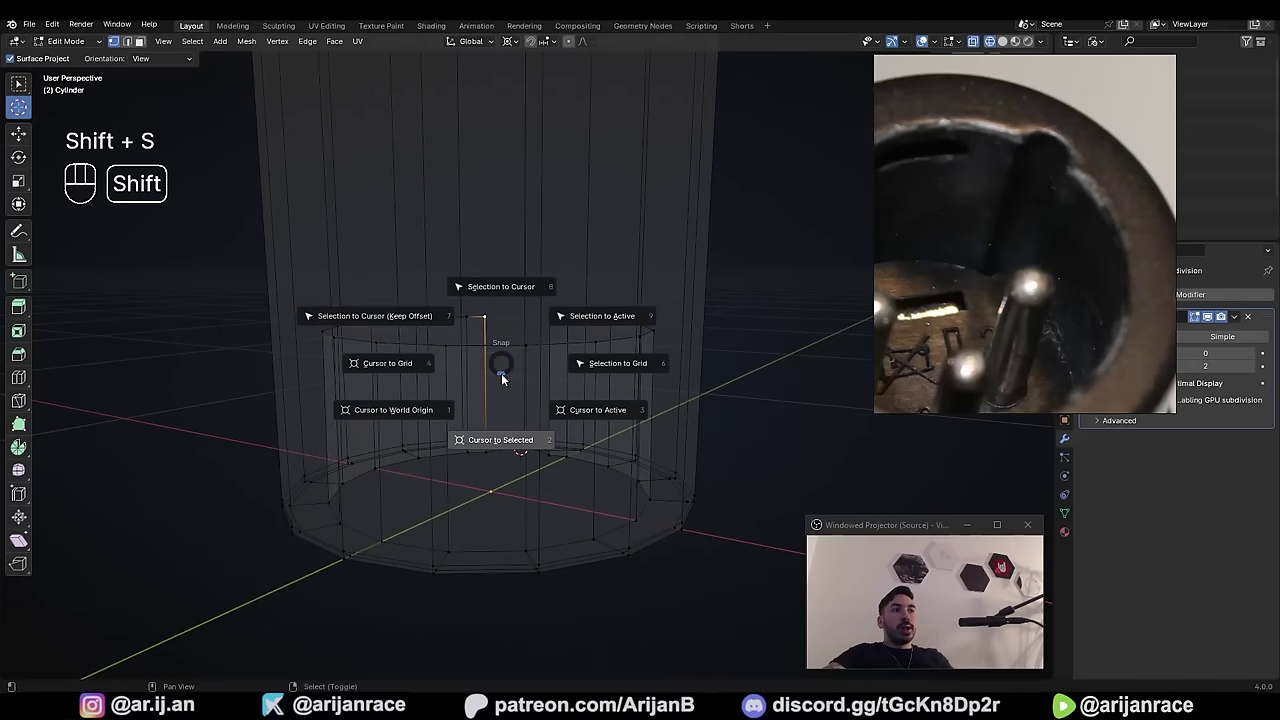
click(505, 438)
- Extrude the notch's five rim vertices and scale them to 0 along Z at the 3D cursor to form the groove wall
scroll(515, 458, up, 5)
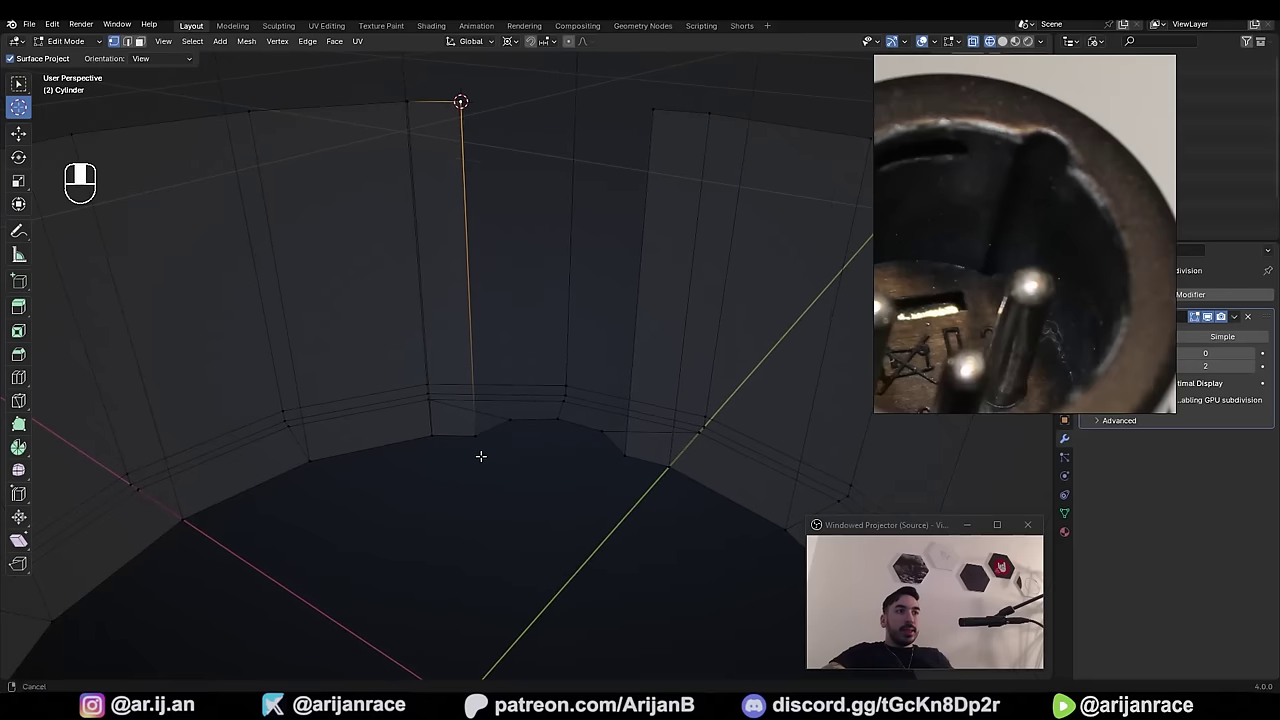
shift+click(514, 422)
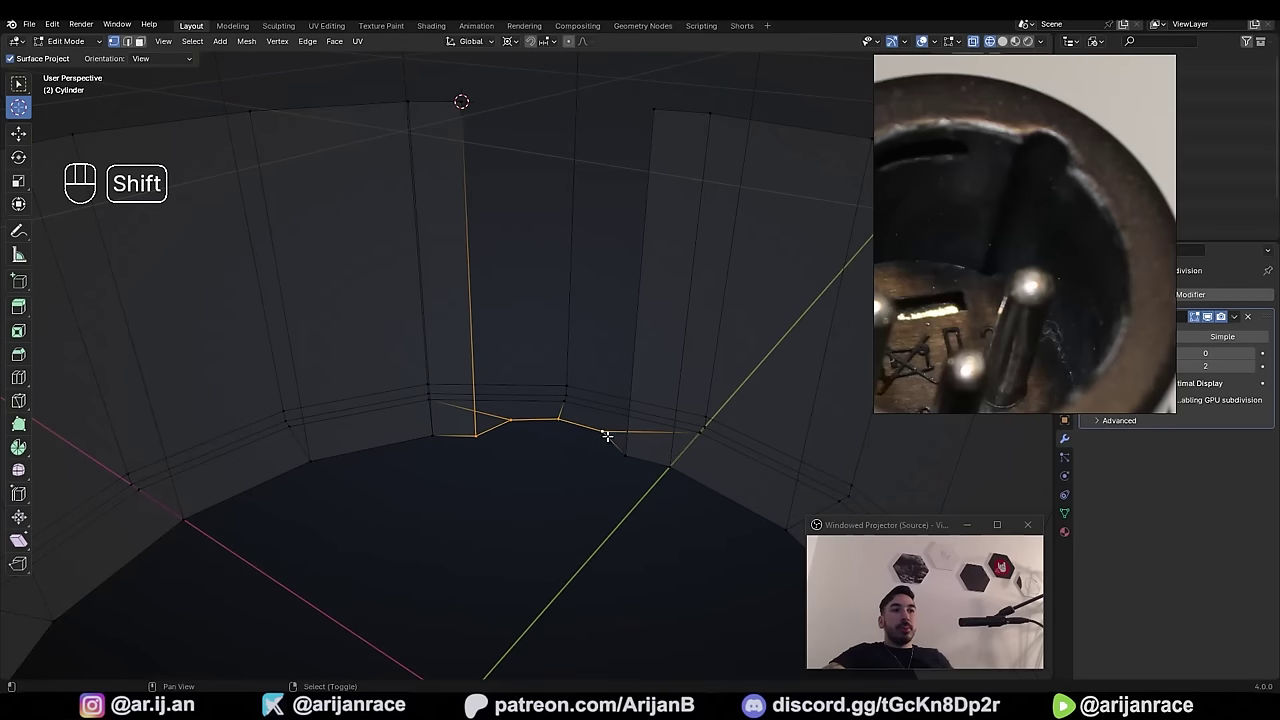
shift+middle_drag(641, 469, 621, 495)
key(e)
right_click(528, 210)
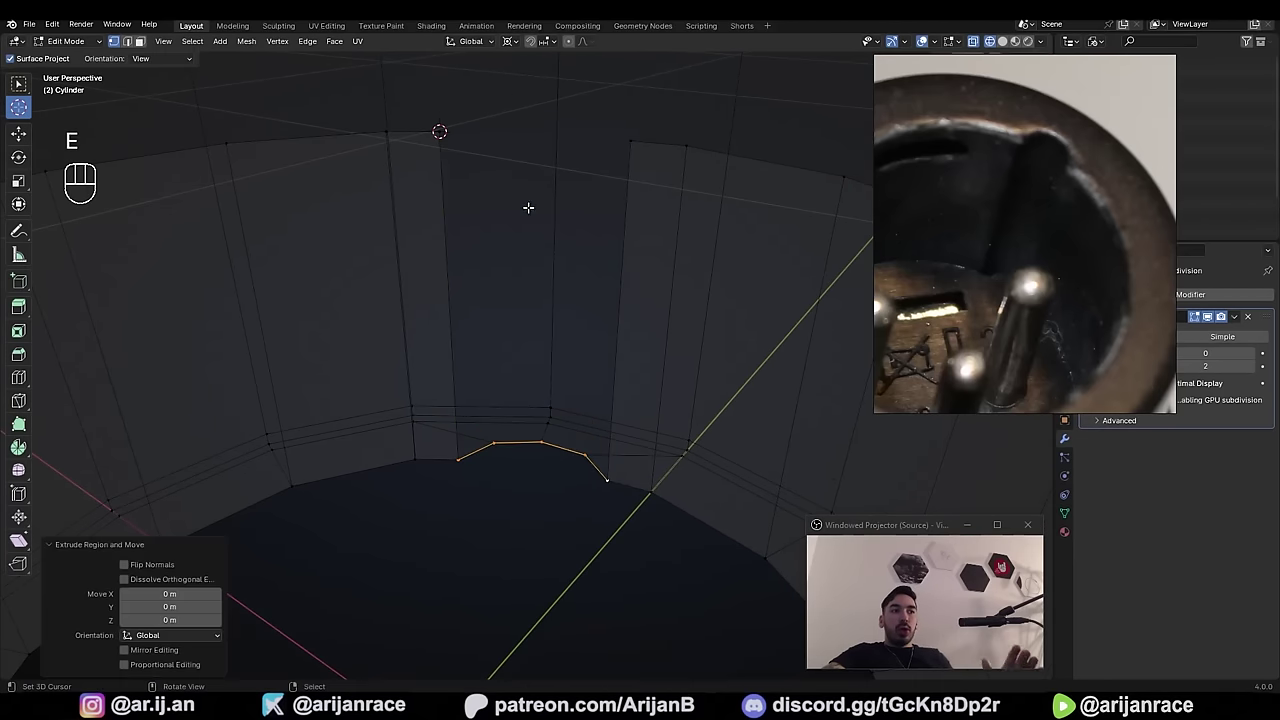
key(s)
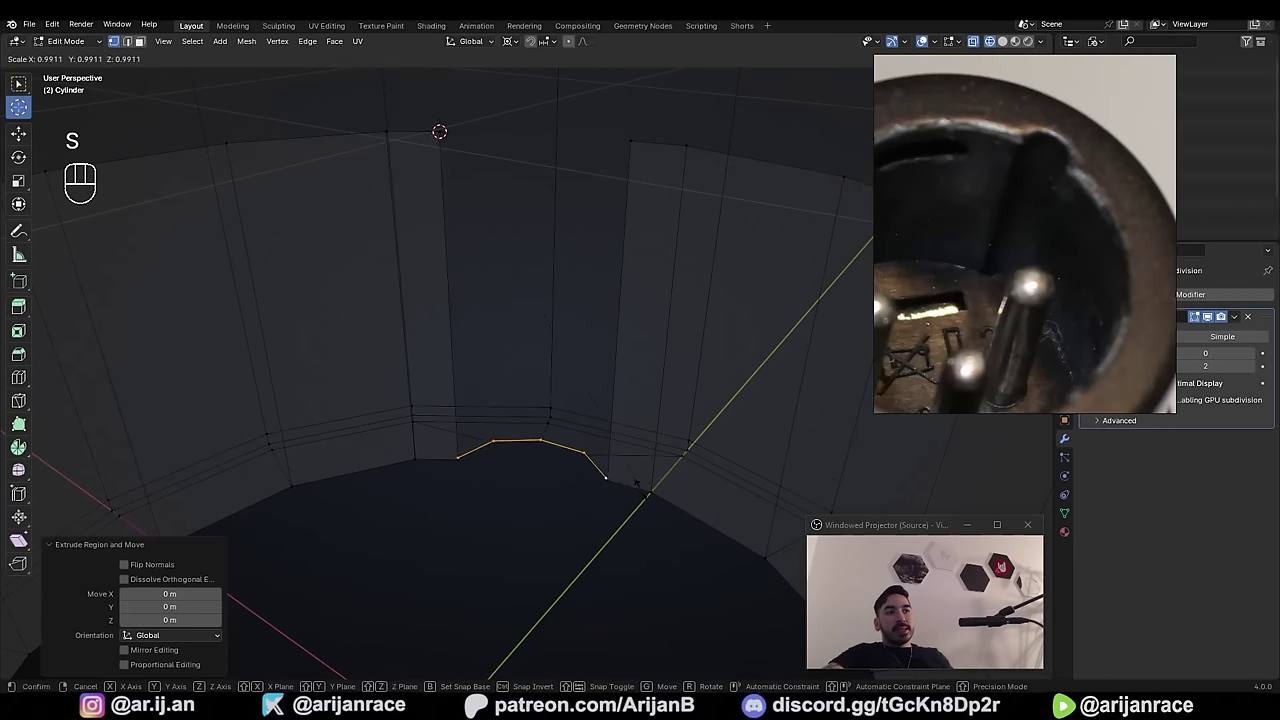
key(z)
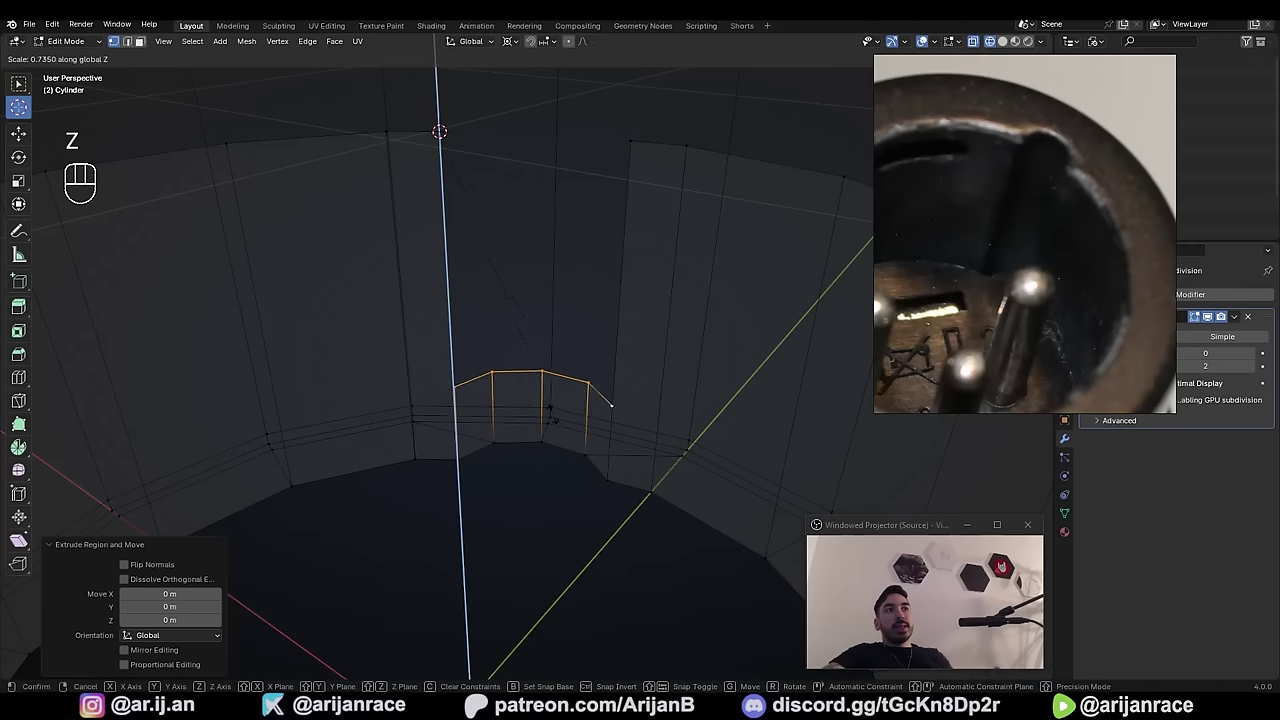
key(0)
click(511, 231)
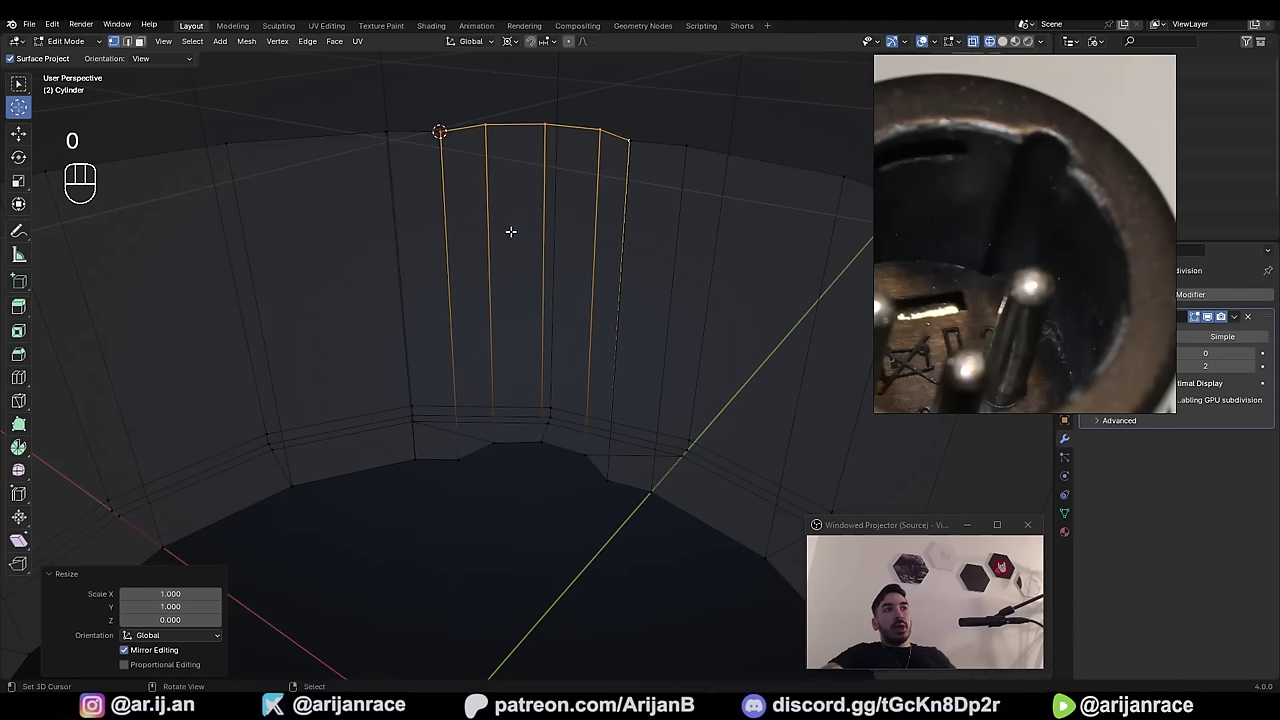
middle_drag(637, 151, 614, 183)
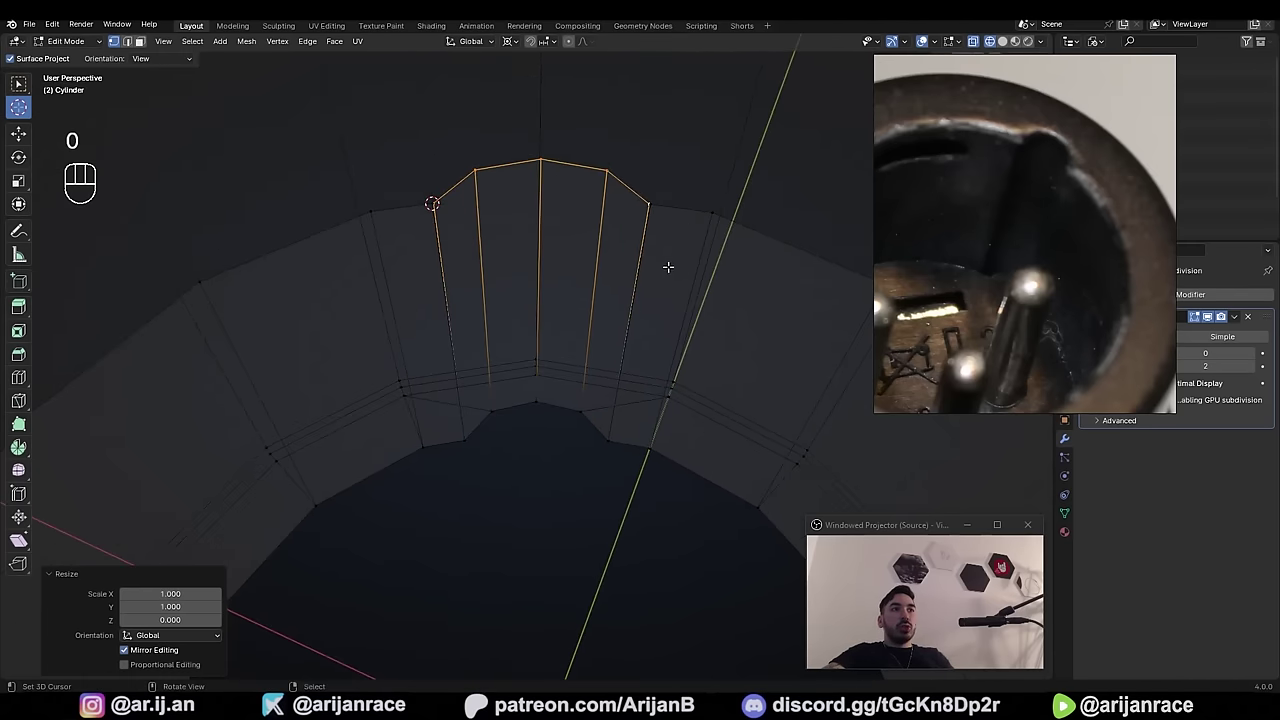
- Snap the extruded groove wall's corner vertex onto the adjacent corner vertex at the inner end of the socket wall
middle_drag(668, 267, 714, 297)
scroll(714, 297, up, 3)
right_click(845, 215)
middle_drag(790, 275, 548, 432)
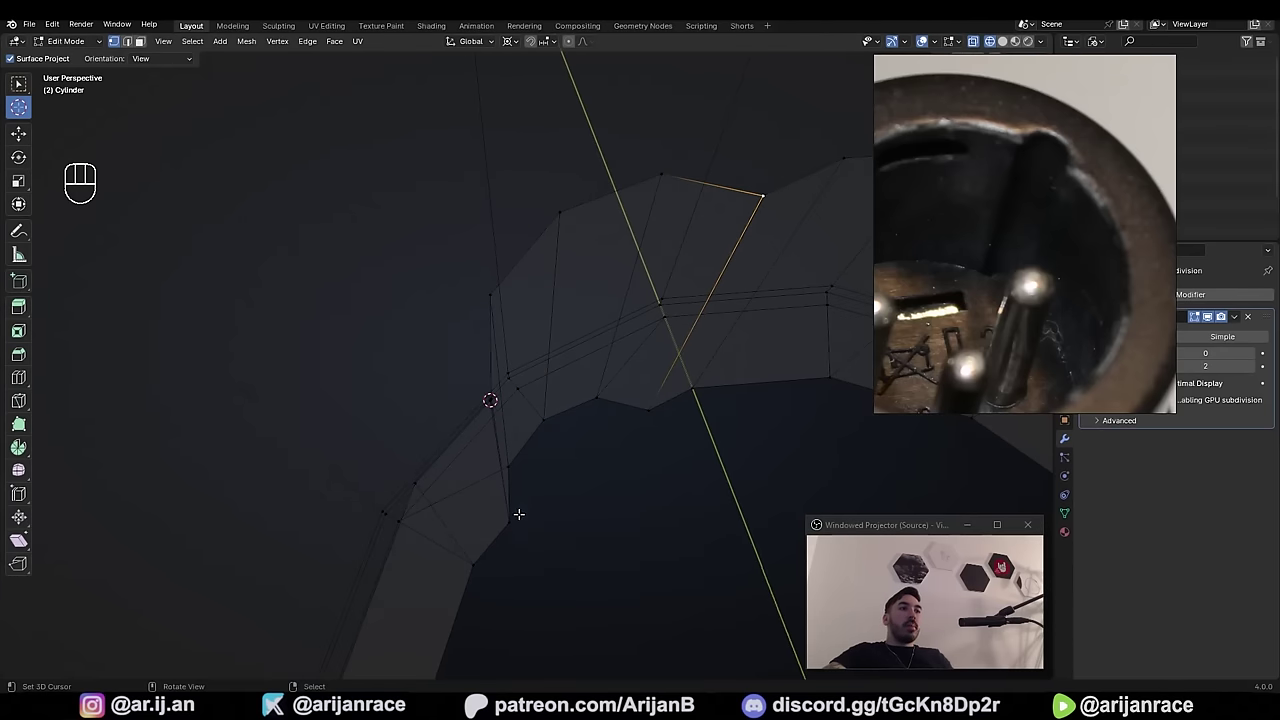
scroll(518, 551, up, 1)
scroll(476, 459, up, 2)
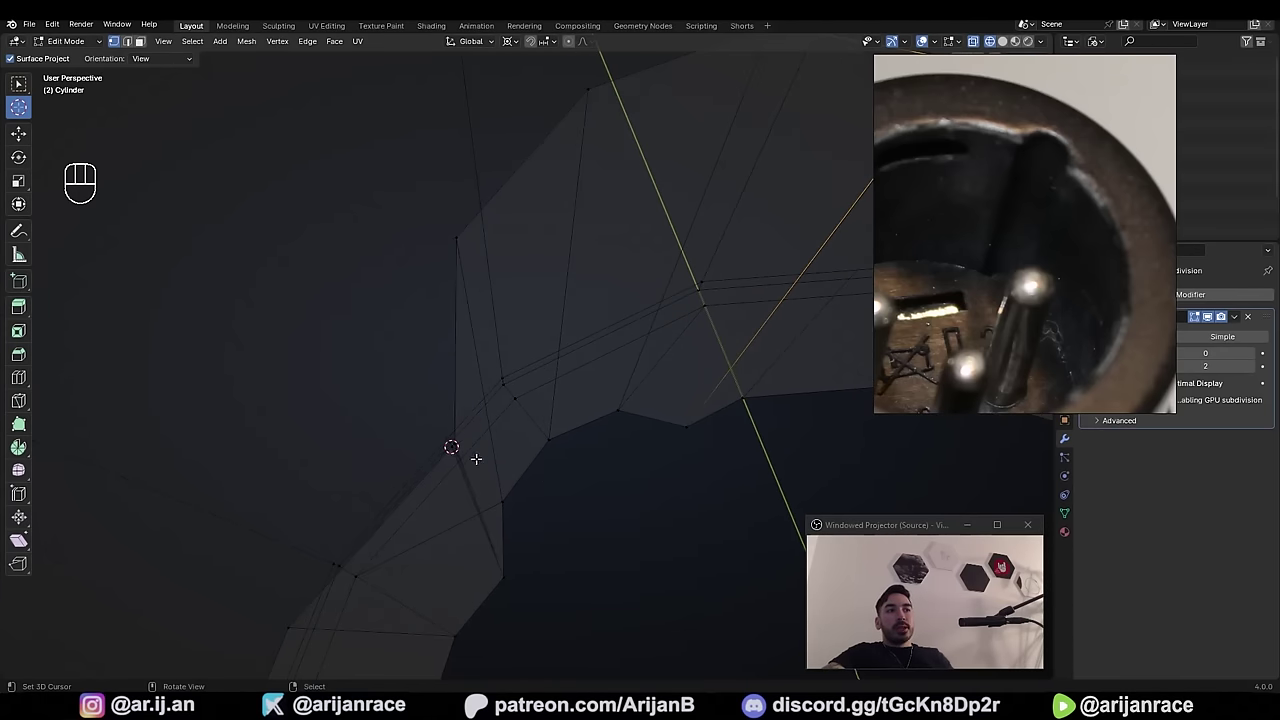
right_click(460, 440)
scroll(540, 432, down, 3)
middle_drag(549, 431, 396, 352)
scroll(396, 352, up, 5)
key(g)
right_click(371, 348)
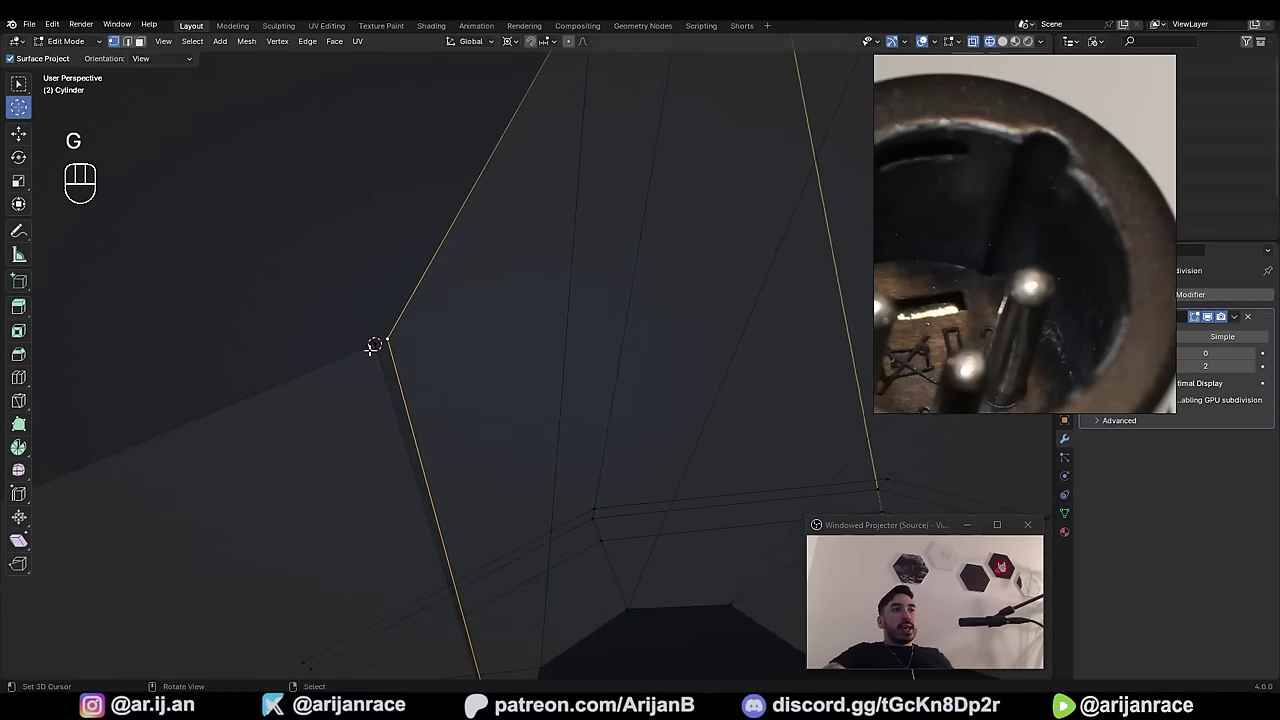
right_click(372, 334)
key(shift+s)
click(375, 347)
click(403, 349)
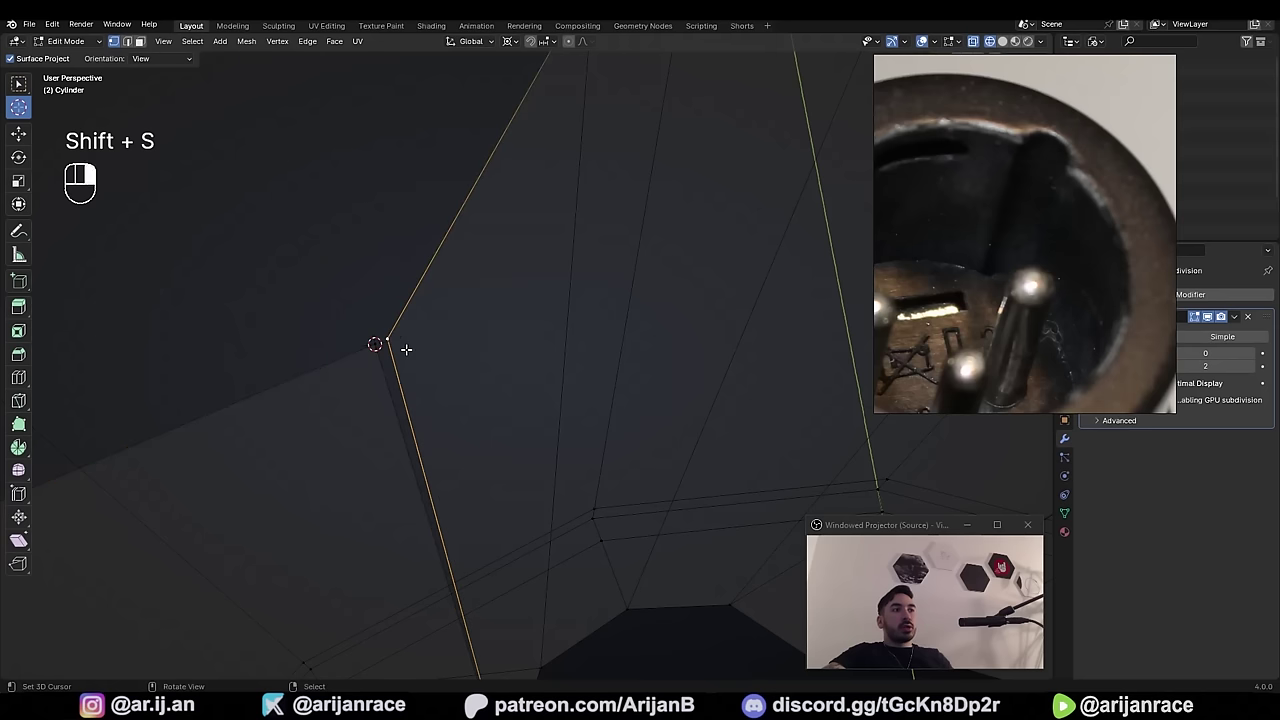
key(shift+s)
click(502, 344)
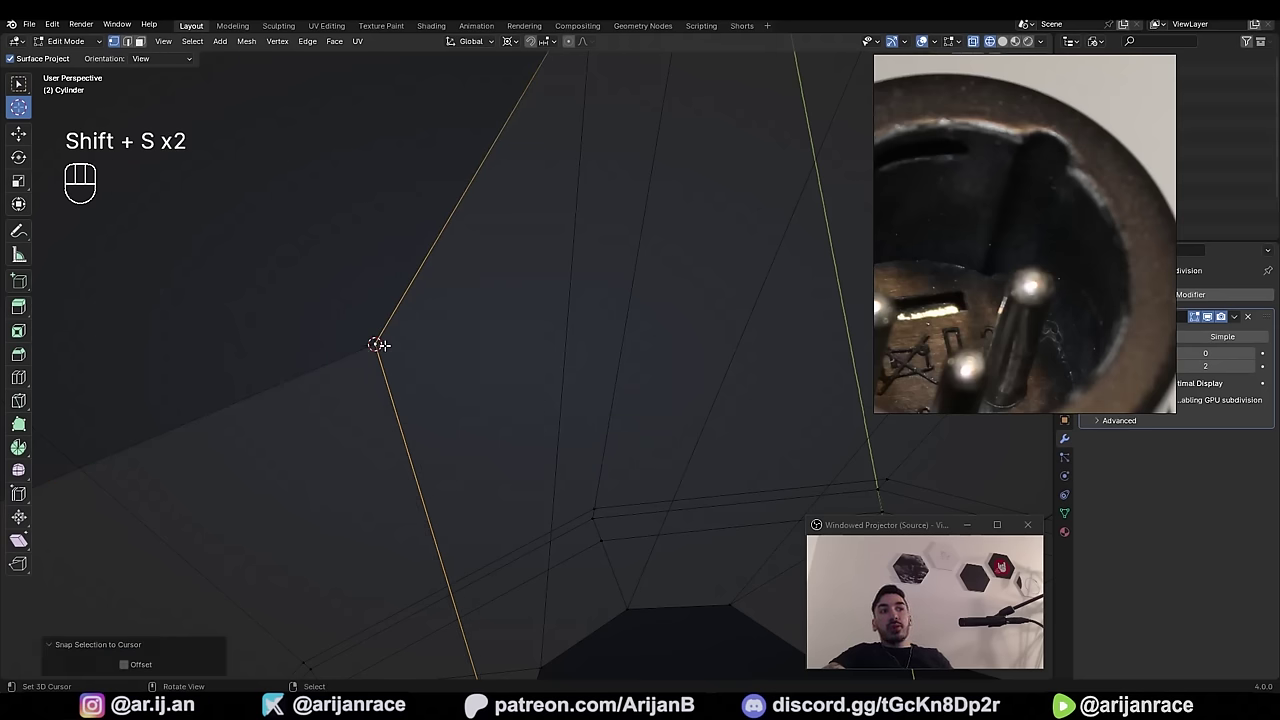
- Try to snap the groove's opposite corner vertex onto its neighbouring socket-wall vertex, and undo the move
scroll(377, 344, down, 4)
shift+middle_drag(514, 357, 340, 378)
right_click(637, 273)
key(shift+s)
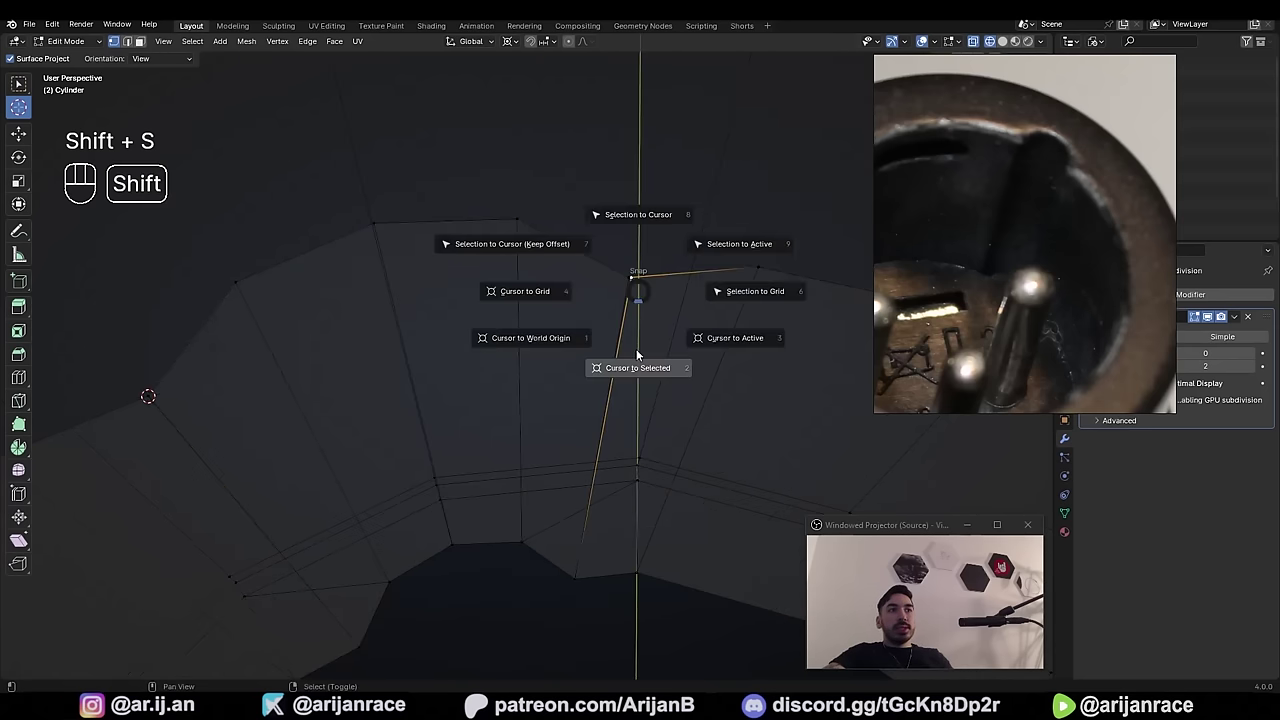
click(637, 356)
right_click(608, 277)
key(shift+s)
click(629, 171)
scroll(600, 274, down, 3)
key(ctrl+z)
- Delete the vertices of the loop at the inner end of the socket and groove walls
alt+right_click(640, 304)
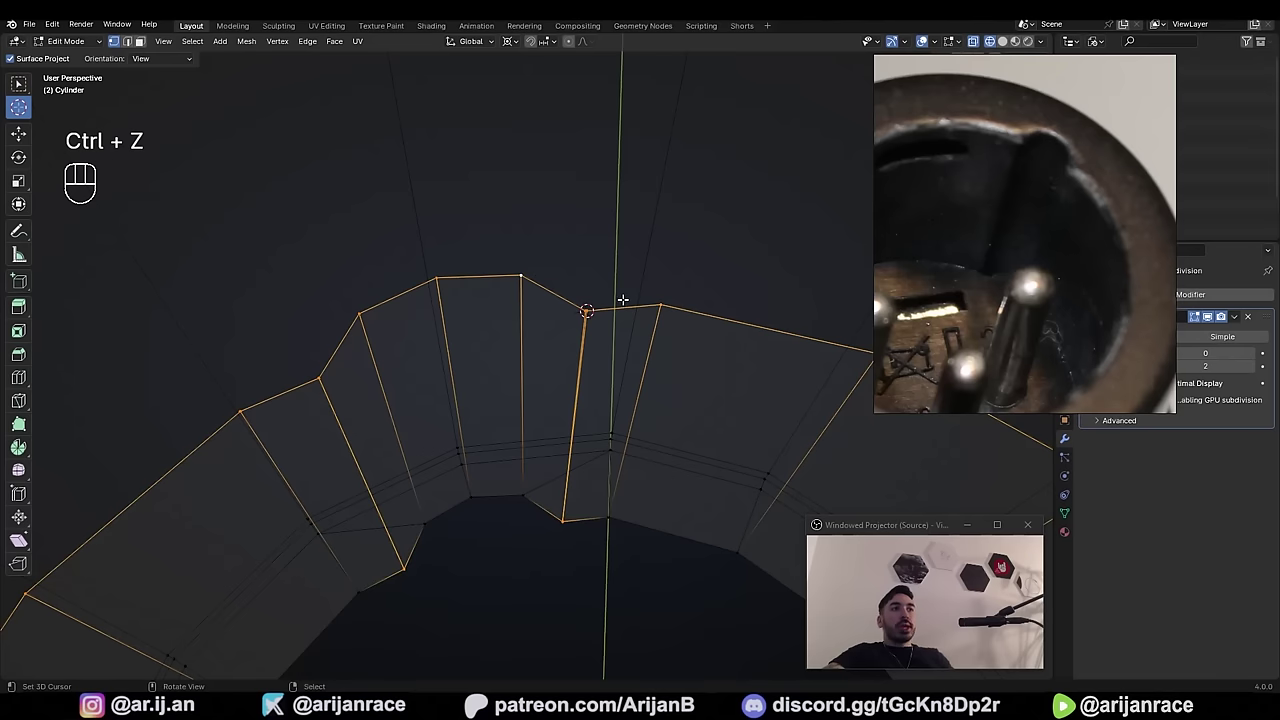
alt+right_click(514, 289)
alt+right_click(562, 294)
alt+shift+right_click(600, 302)
key(x)
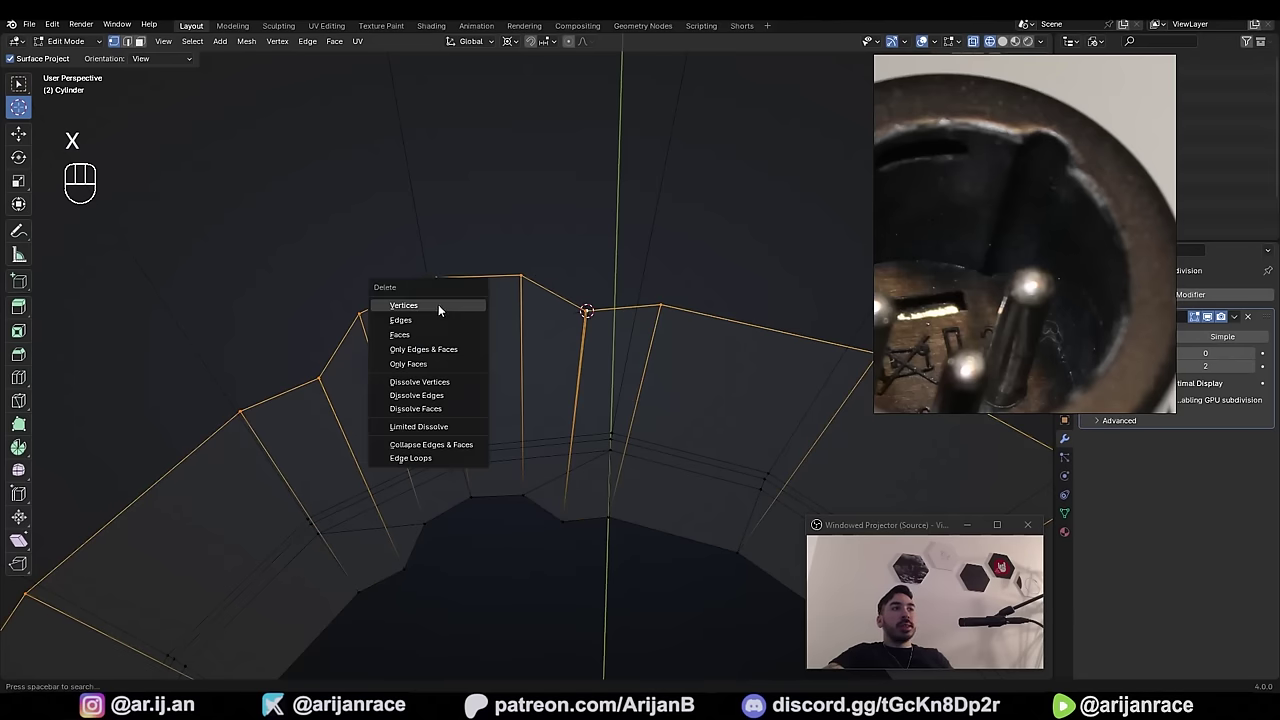
click(438, 304)
- Extrude the complete opening edge loop, notch included, inward along Z to rebuild the socket and groove walls together
alt+click(489, 523)
alt+shift+click(577, 506)
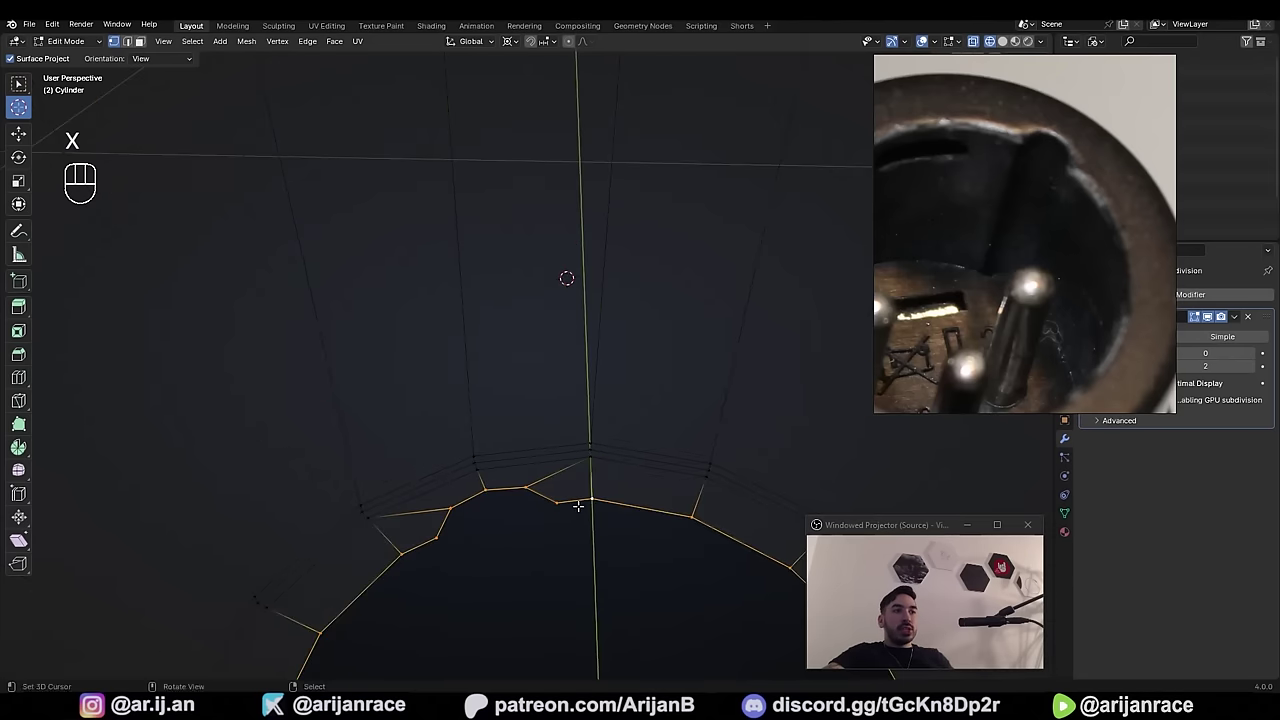
scroll(578, 506, down, 5)
key(e)
right_click(580, 511)
key(g)
key(z)
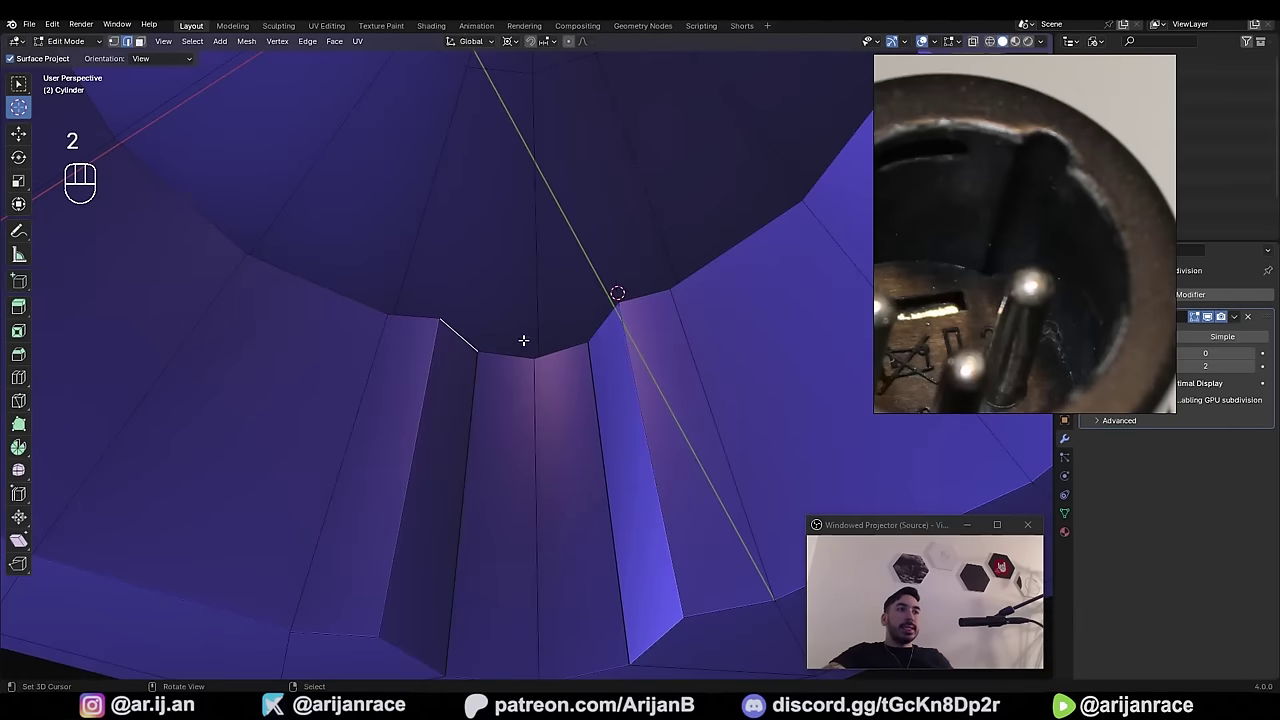
- Fill a face between the two side edges at the groove's inner end and cut one edge loop across its middle
click(604, 331)
key(f)
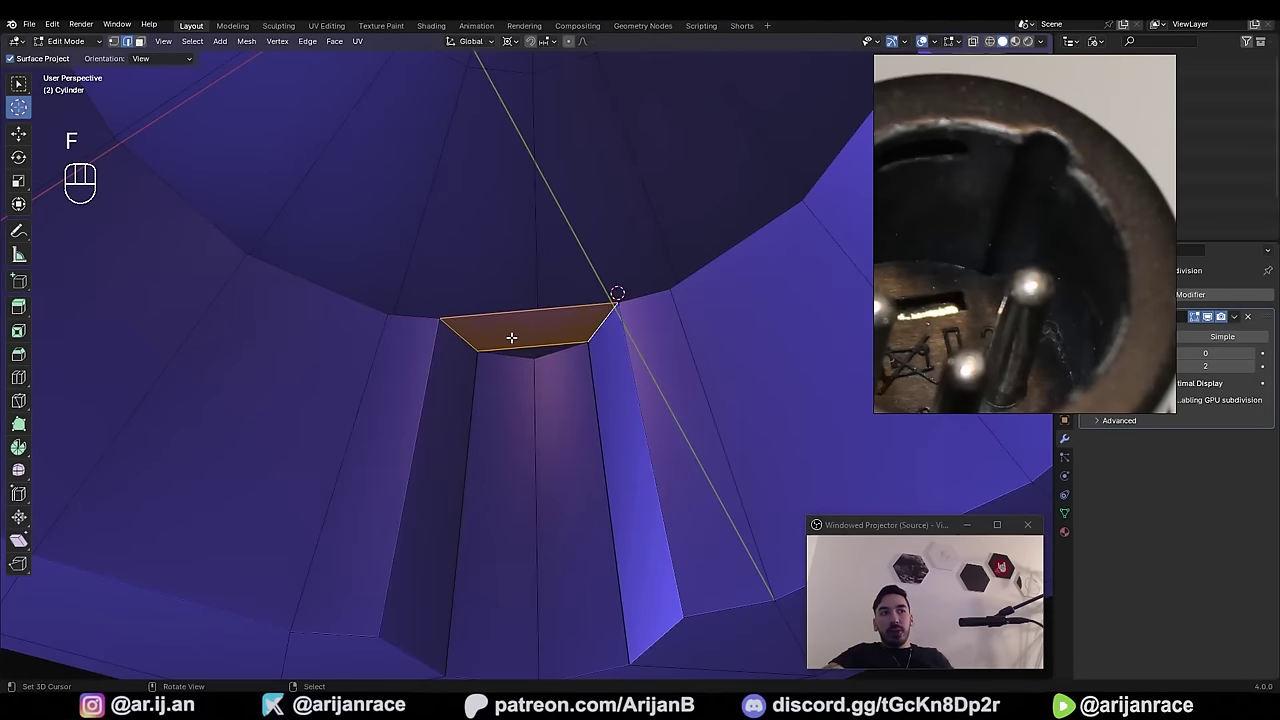
middle_drag(511, 337, 591, 309)
key(ctrl+r)
click(531, 287)
click(530, 289)
key(1)
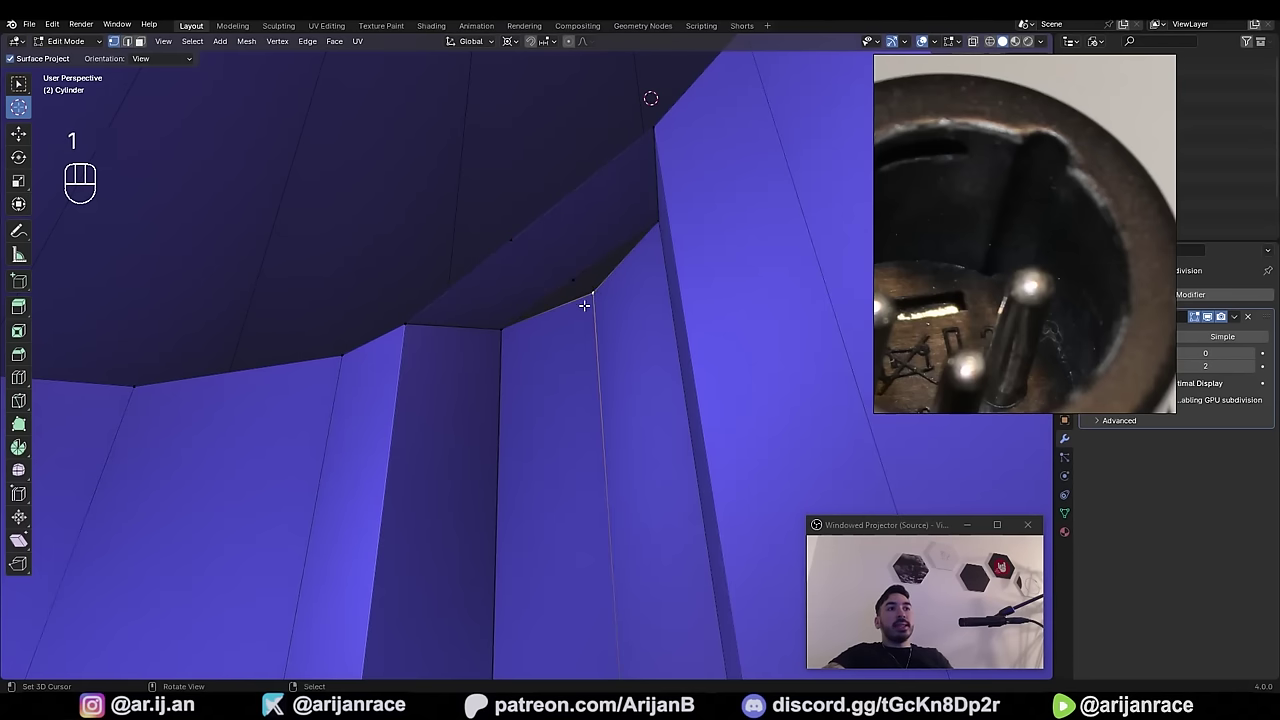
- Snap the new face's middle vertex onto the middle vertex of the groove wall's inner end using the 3D cursor
key(shift+s)
click(573, 419)
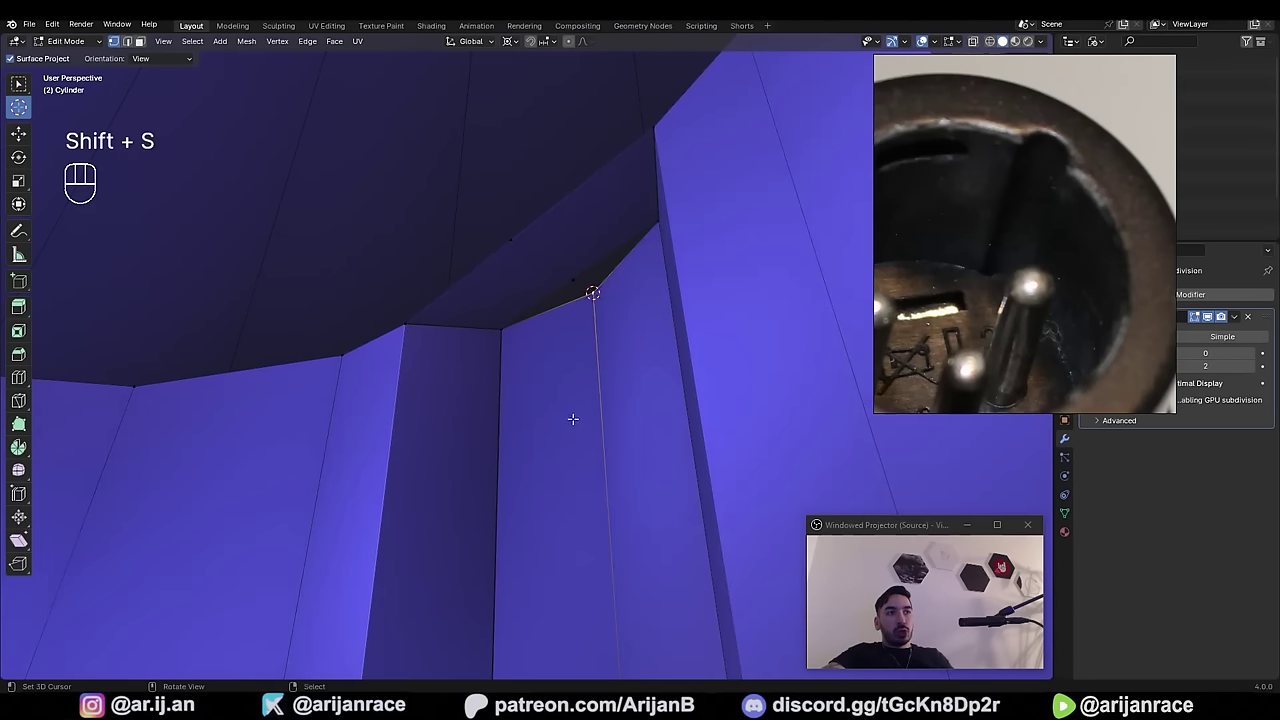
right_click(569, 289)
key(g)
right_click(562, 302)
mouse_move(562, 304)
middle_down()
mouse_move(524, 363)
mouse_move(506, 316)
middle_up()
key(shift+s)
click(525, 300)
scroll(526, 310, down, 5)
scroll(506, 316, up, 2)
- Merge the two overlapping vertices at the middle of the groove's inner end
key(a)
key(z)
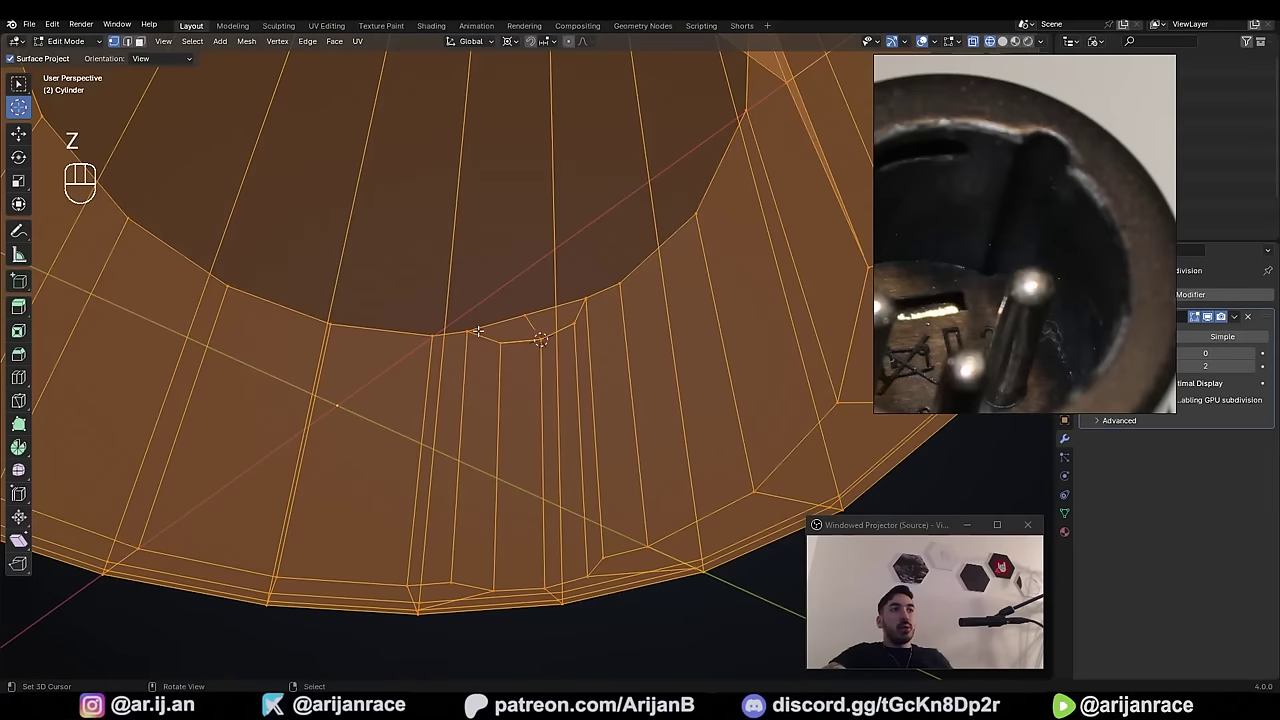
scroll(508, 330, up, 2)
key(3)
right_click(507, 327)
right_click(560, 308)
scroll(558, 312, down, 3)
scroll(520, 325, up, 3)
right_click(501, 329)
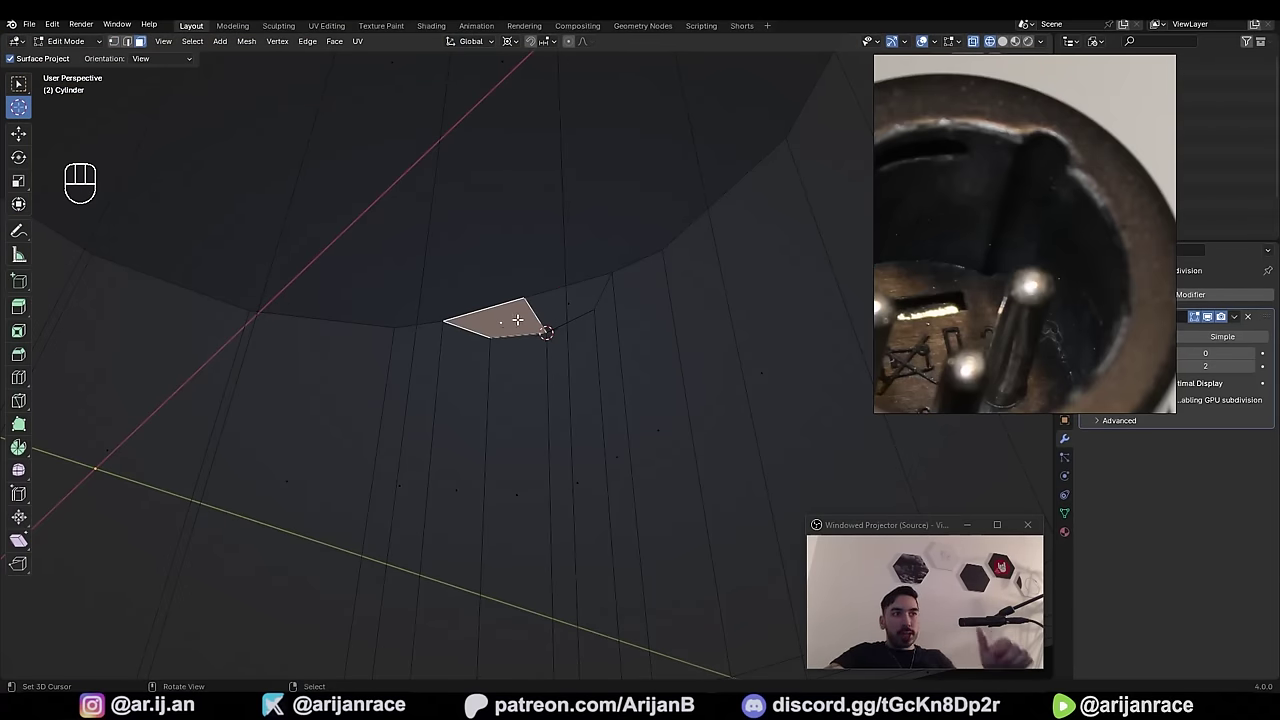
right_click(613, 344)
key(g)
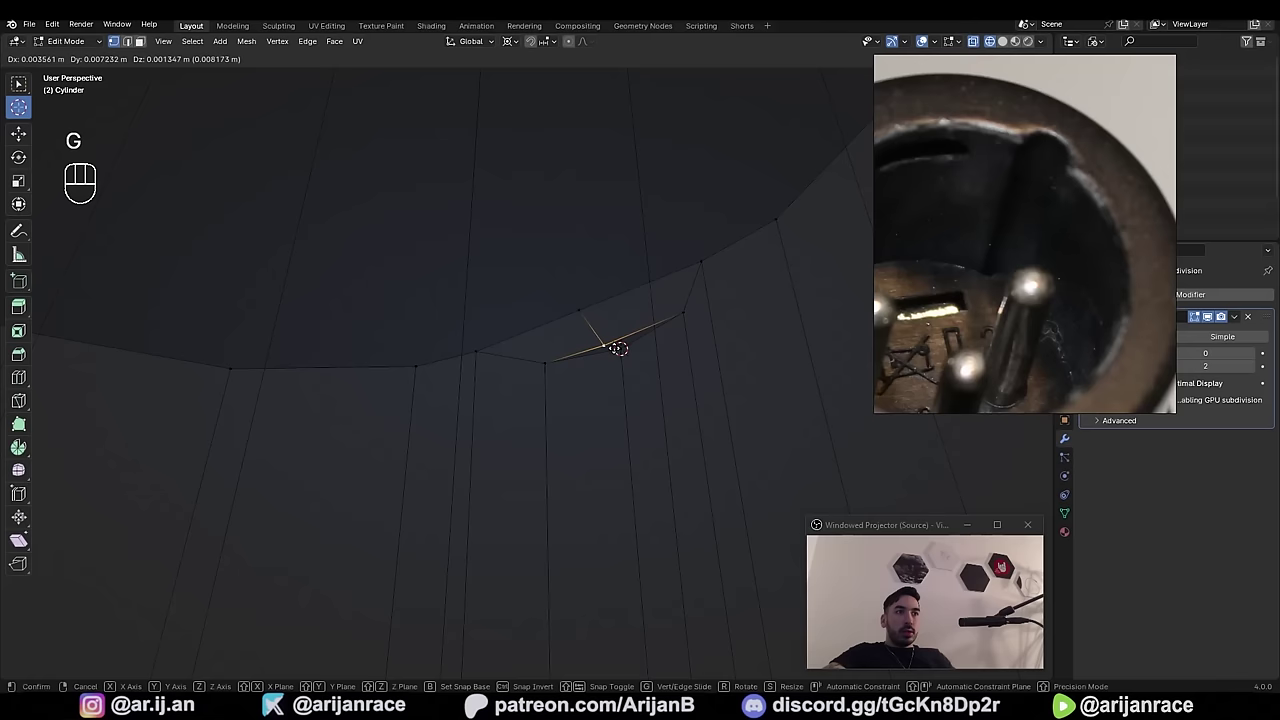
right_click(619, 332)
shift+right_click(615, 355)
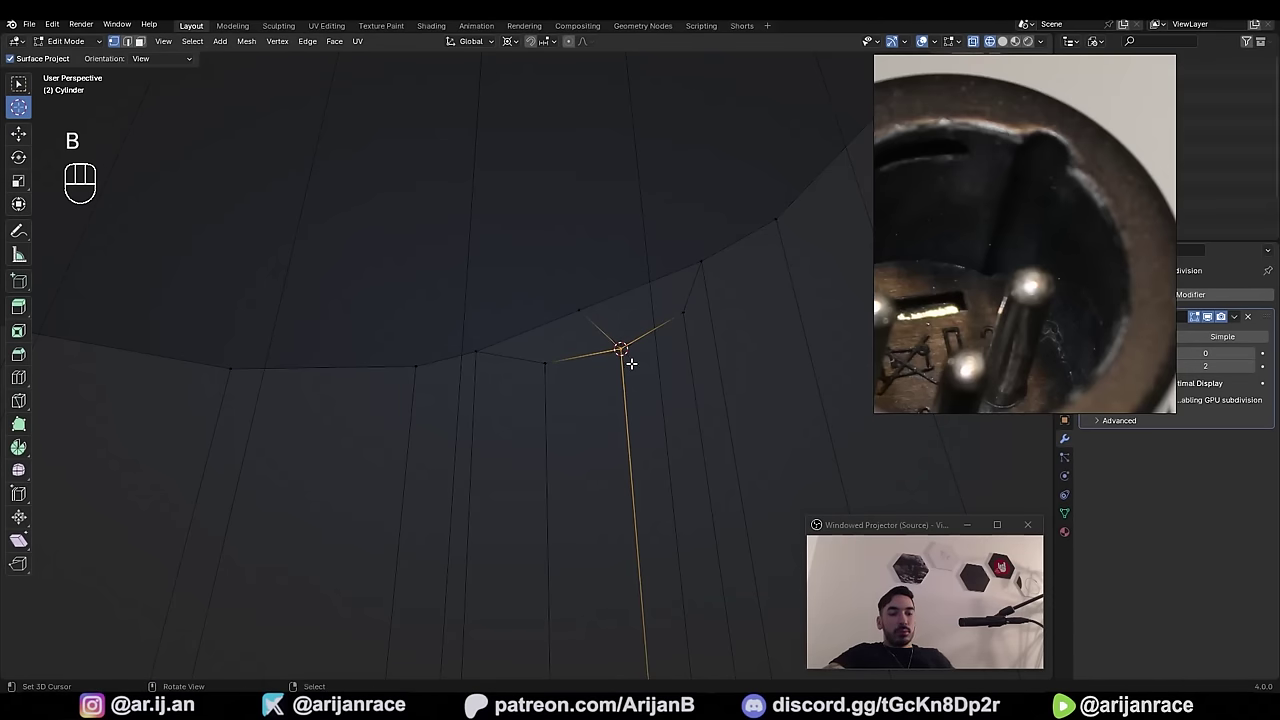
key(m)
click(624, 364)
key(g)
- Try closing the socket's inner end loop with a Grid Fill, and undo the fill
alt+right_click(578, 320)
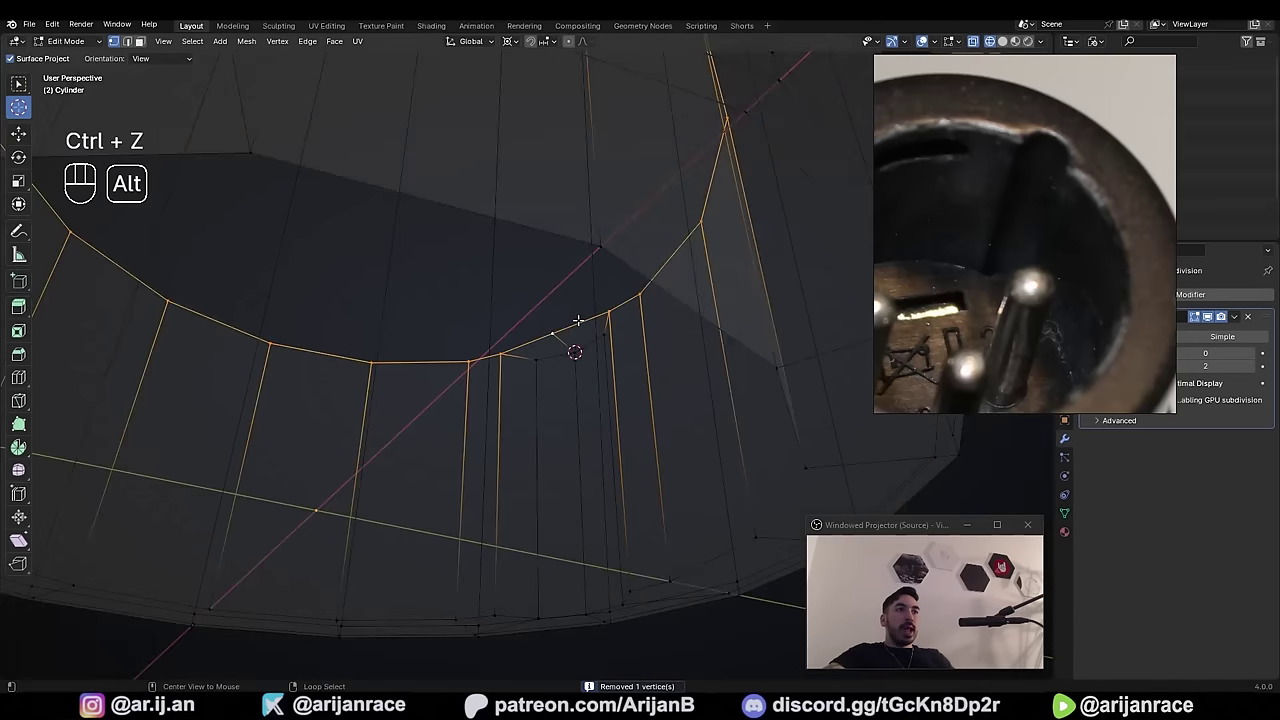
scroll(578, 310, down, 5)
middle_drag(457, 399, 395, 285)
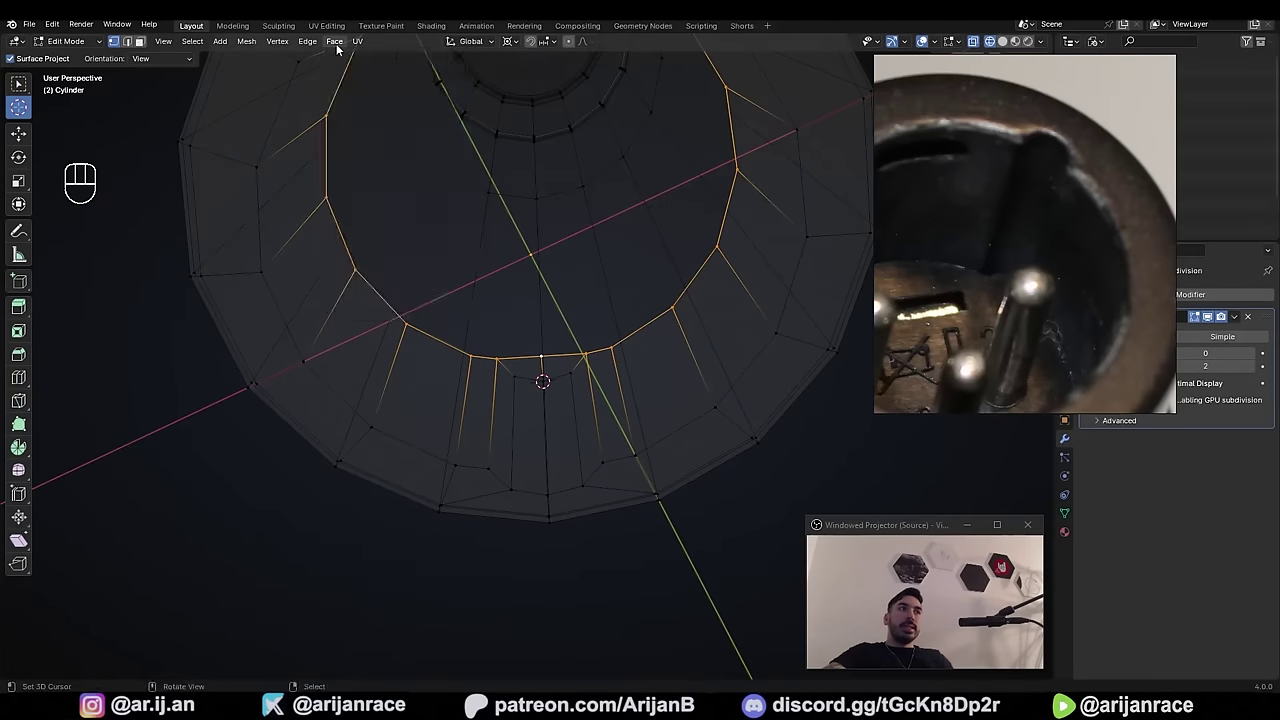
click(335, 43)
click(369, 204)
scroll(385, 214, down, 1)
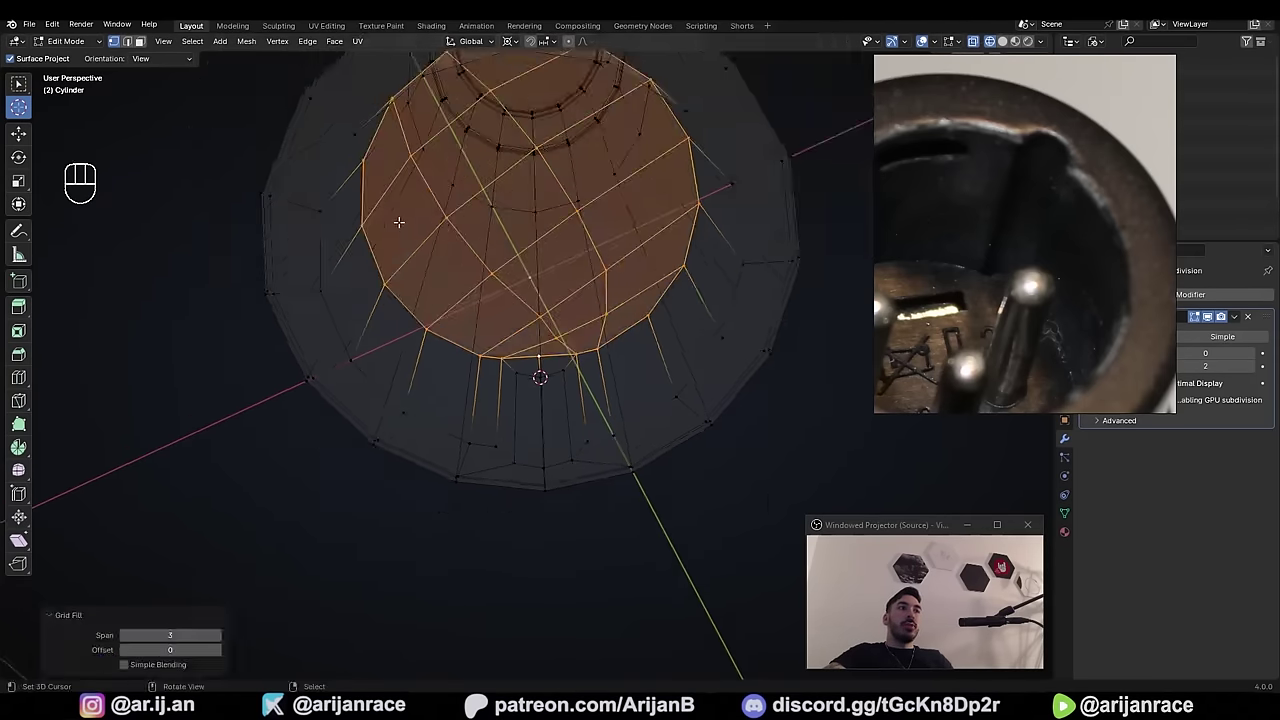
middle_drag(397, 223, 483, 260)
scroll(543, 306, down, 3)
scroll(543, 306, up, 3)
key(z)
mouse_move(535, 302)
middle_down()
mouse_move(514, 291)
mouse_move(651, 303)
middle_up()
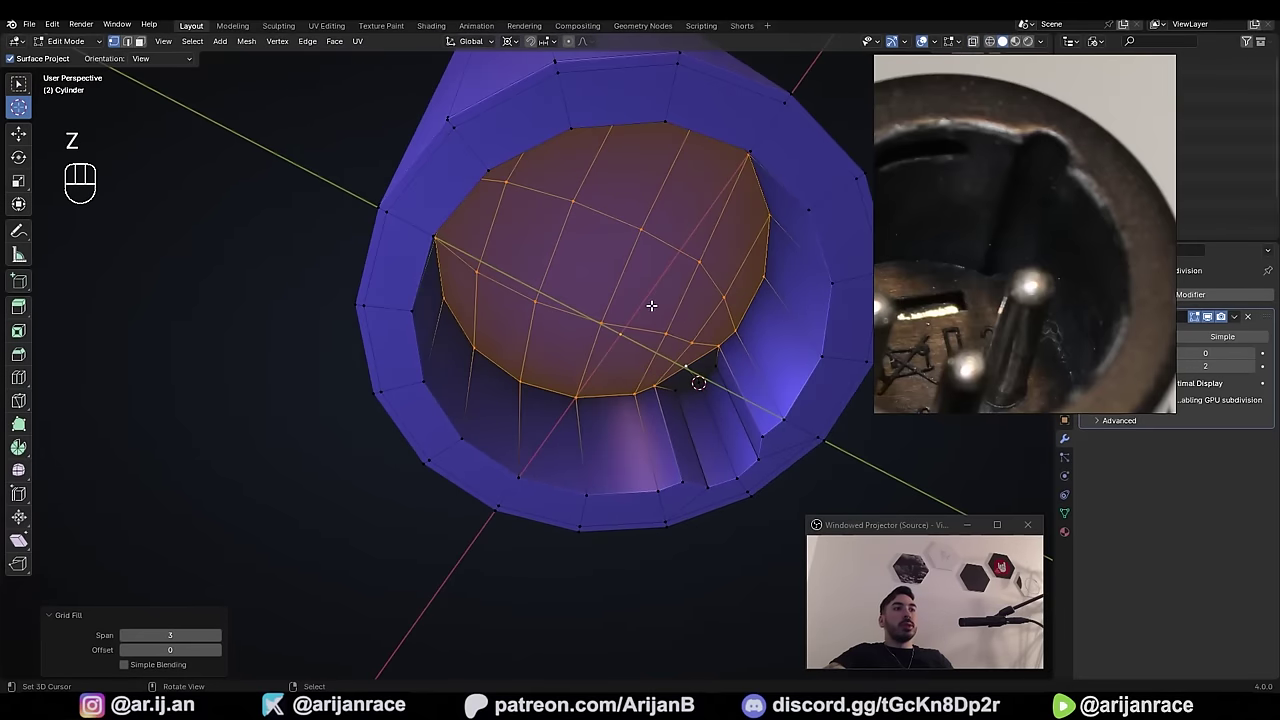
key(z)
key(ctrl+z)
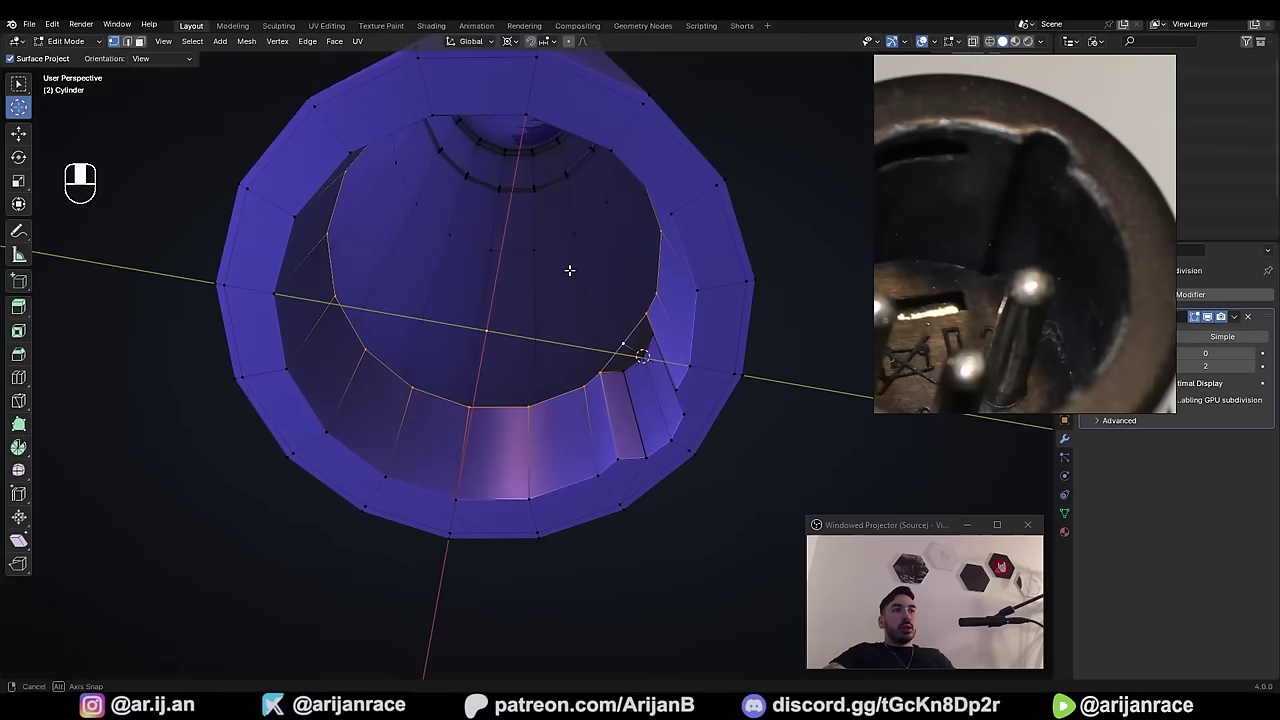
- Snap the 3D cursor to the centre of the selected loop at the socket's inner end
middle_drag(569, 271, 631, 322)
key(shift+s)
click(631, 391)
- Extrude the socket's inner end loop, scaled down toward the 3D cursor, and fill the resulting ring with a face
key(z)
middle_drag(583, 245, 429, 254)
key(alt+z)
key(e)
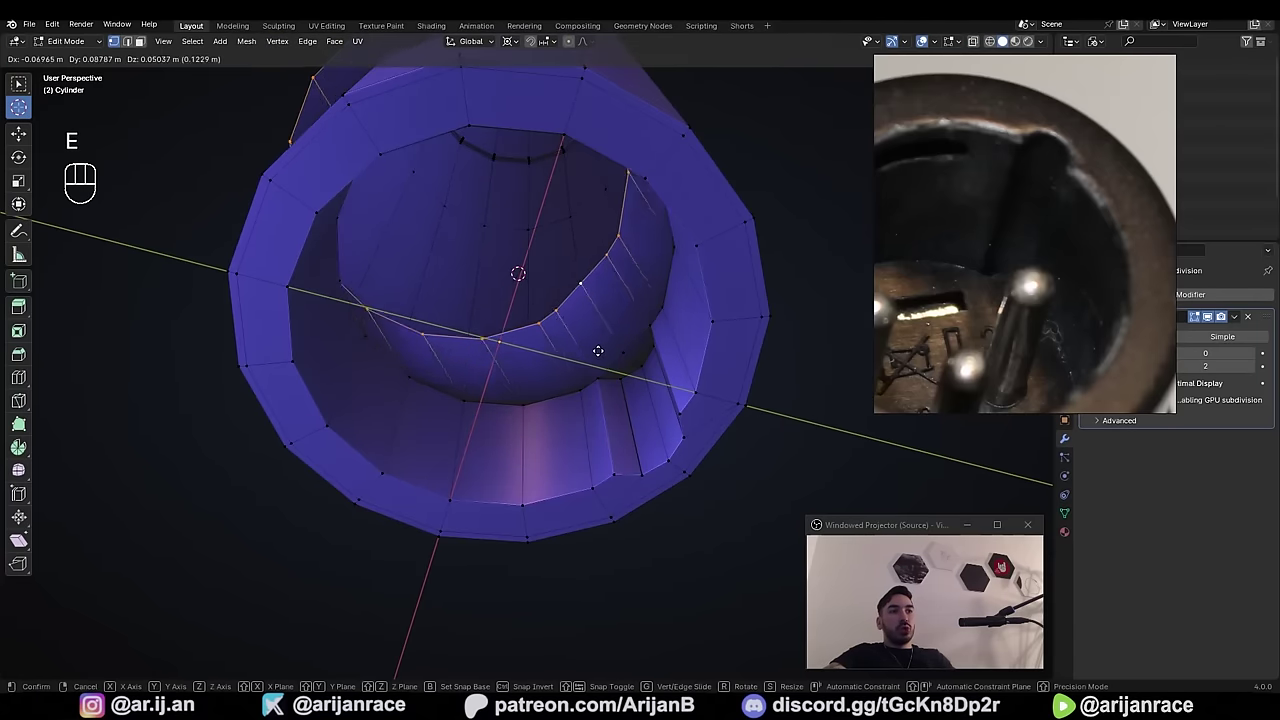
click(585, 352)
key(s)
click(638, 384)
scroll(640, 386, up, 1)
key(f)
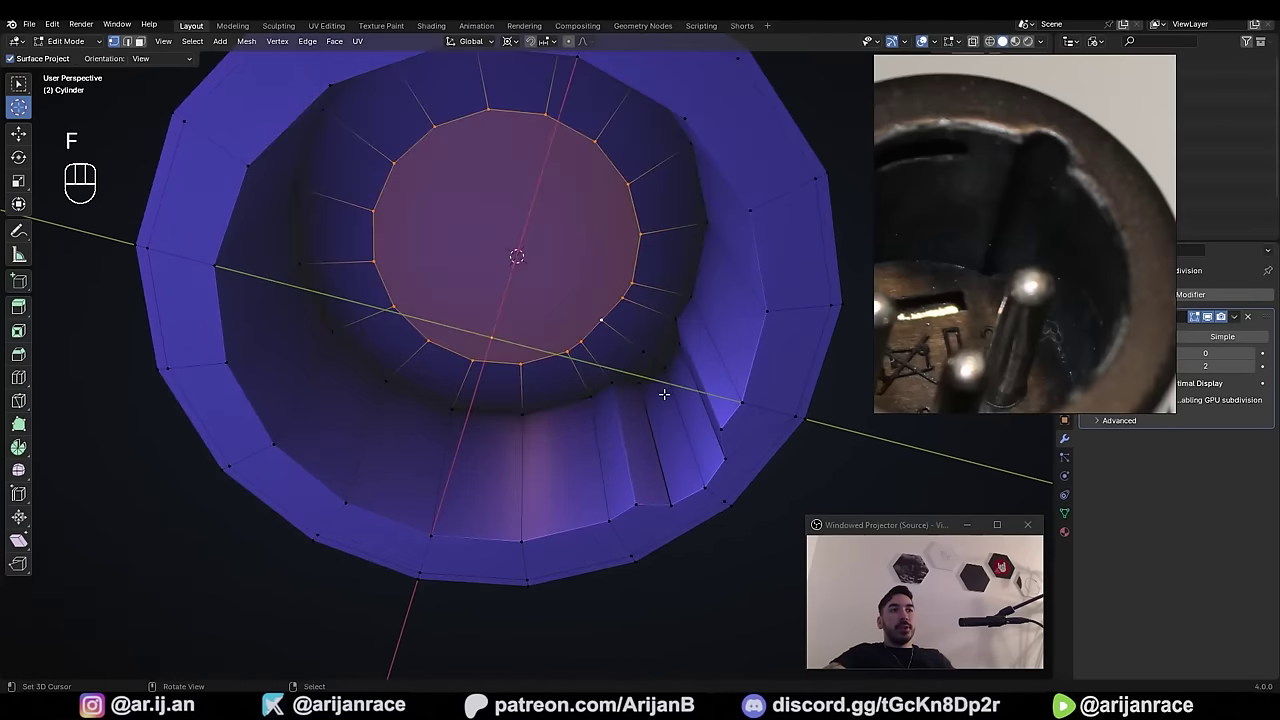
middle_drag(664, 394, 534, 400)
key(2)
alt+right_click(536, 400)
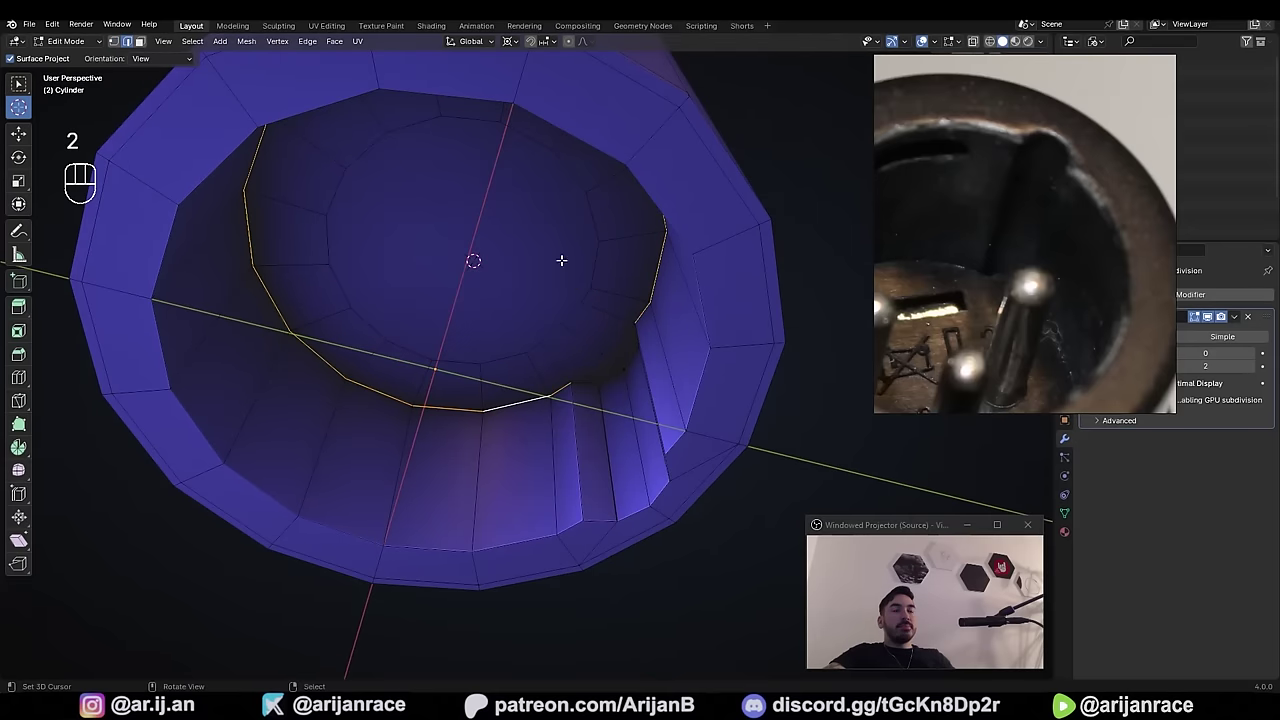
key(2)
scroll(530, 288, down, 3)
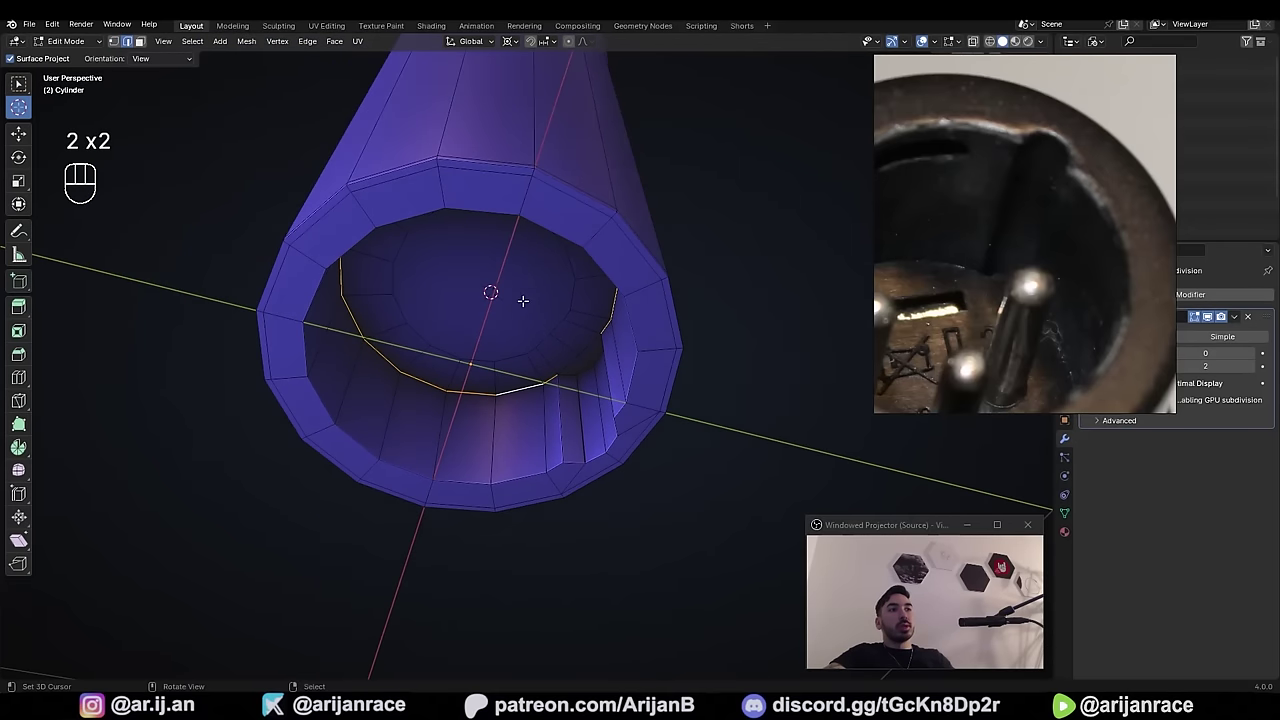
middle_drag(523, 300, 574, 360)
scroll(574, 360, up, 4)
key(a)
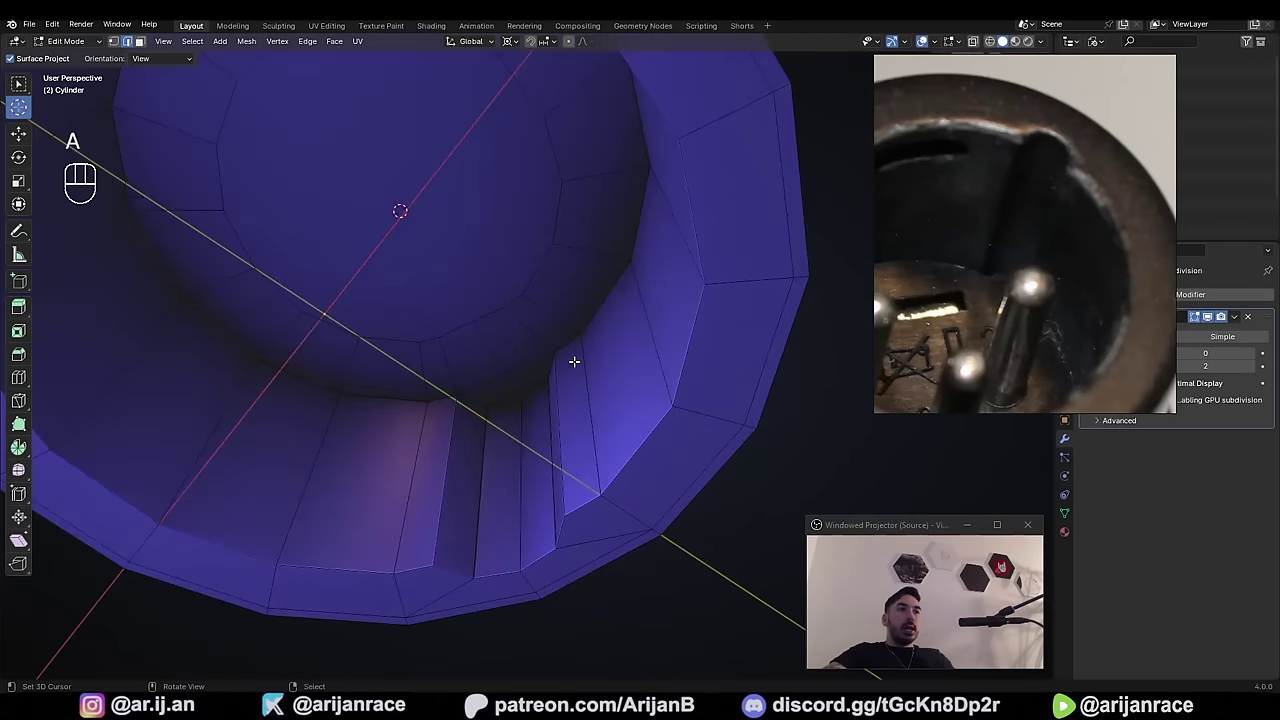
- Select the socket floor's edge loop together with the groove's two side edges and its outer rim edges
key(2)
alt+right_click(599, 314)
middle_drag(466, 429, 445, 461)
shift+right_click(437, 475)
shift+right_click(449, 531)
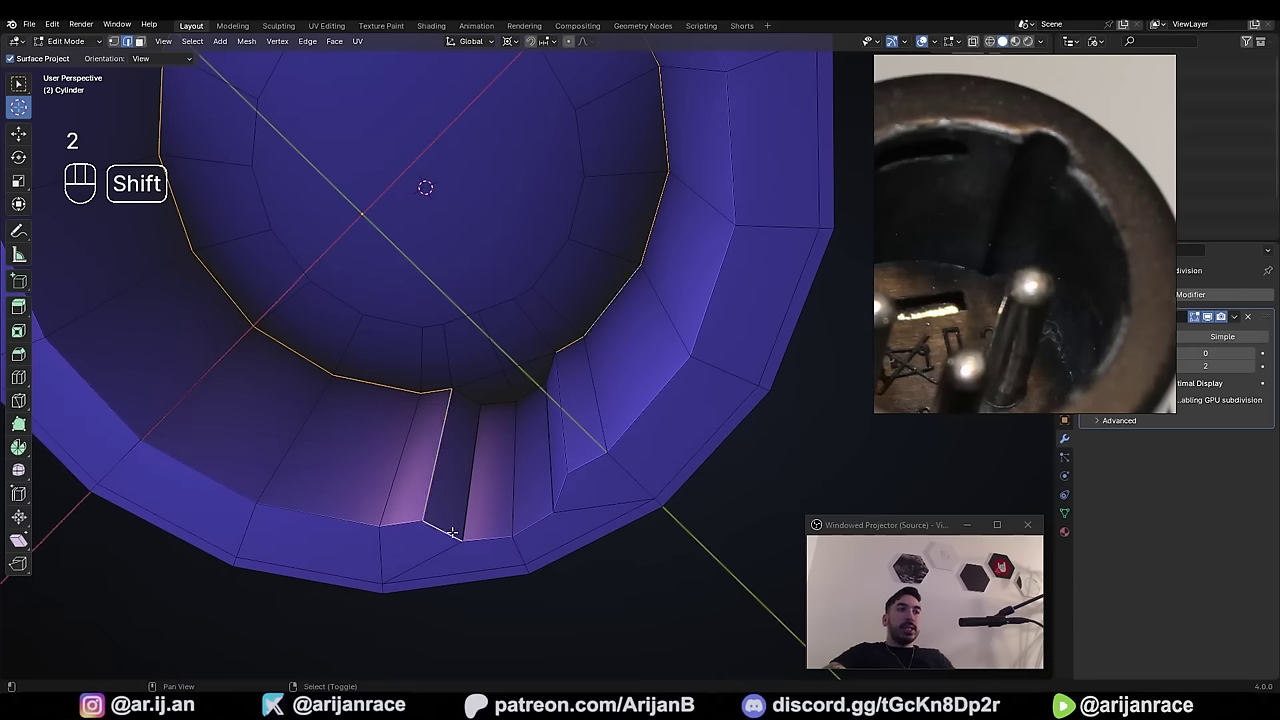
shift+right_click(489, 538)
shift+right_click(533, 518)
shift+right_click(562, 486)
shift+right_click(561, 432)
- Add the groove's inner end edges and the socket's opening edge loop to the selection
middle_drag(557, 426, 532, 436)
scroll(530, 432, up, 2)
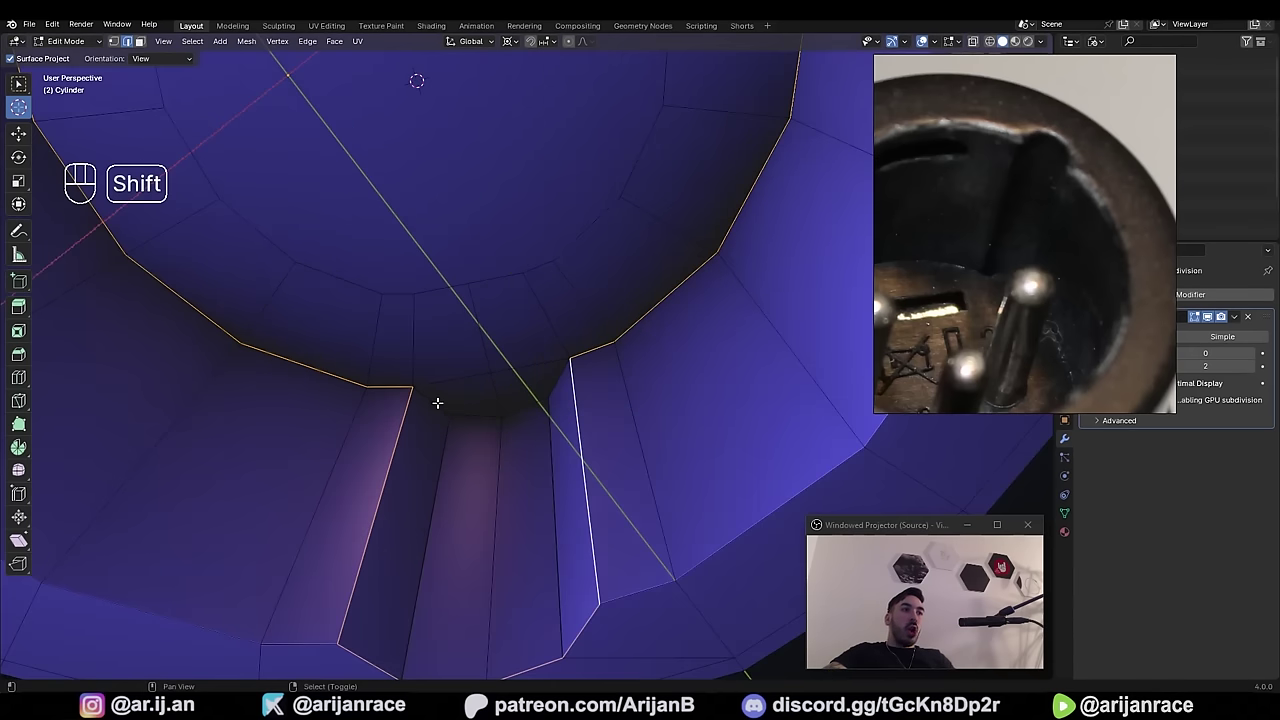
shift+right_click(437, 403)
shift+right_click(477, 410)
shift+right_click(522, 404)
shift+right_click(552, 386)
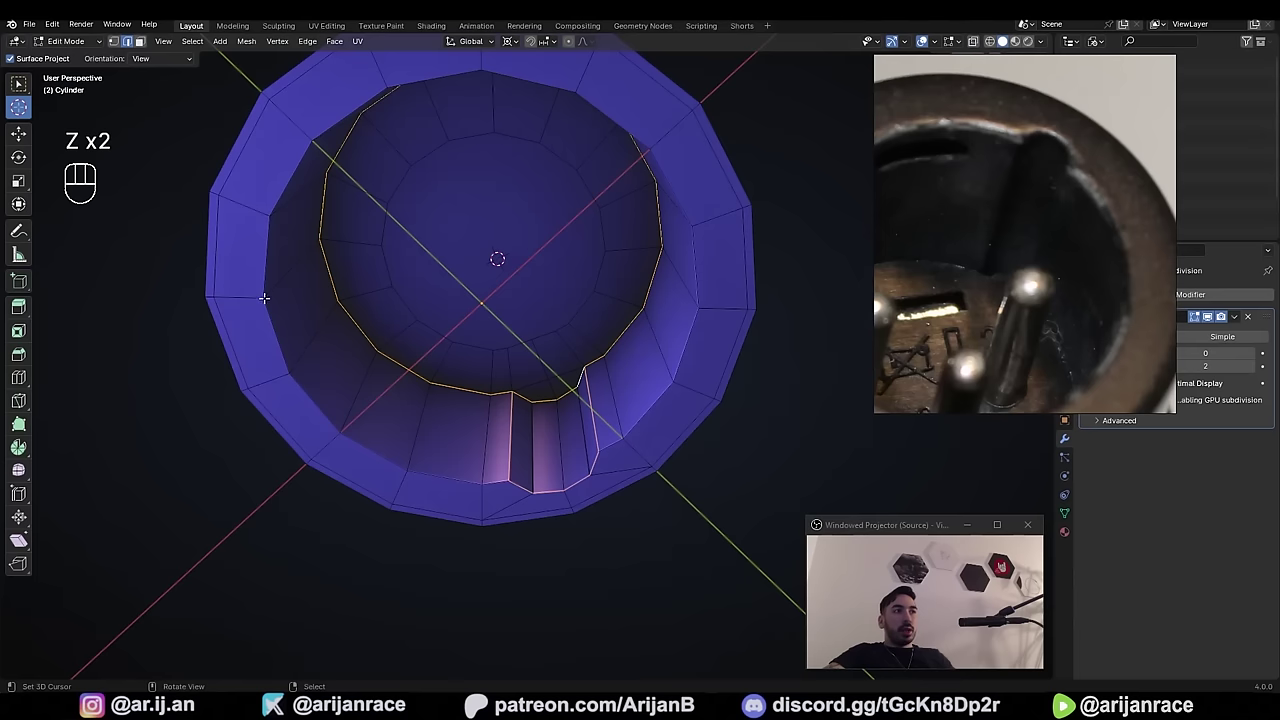
alt+shift+right_click(266, 264)
- Bevel the selected socket and groove edges with 2 segments and a width of about 0.00457 m, with Loop Slide off
scroll(480, 306, down, 1)
middle_drag(480, 306, 477, 340)
key(z)
scroll(543, 374, up, 2)
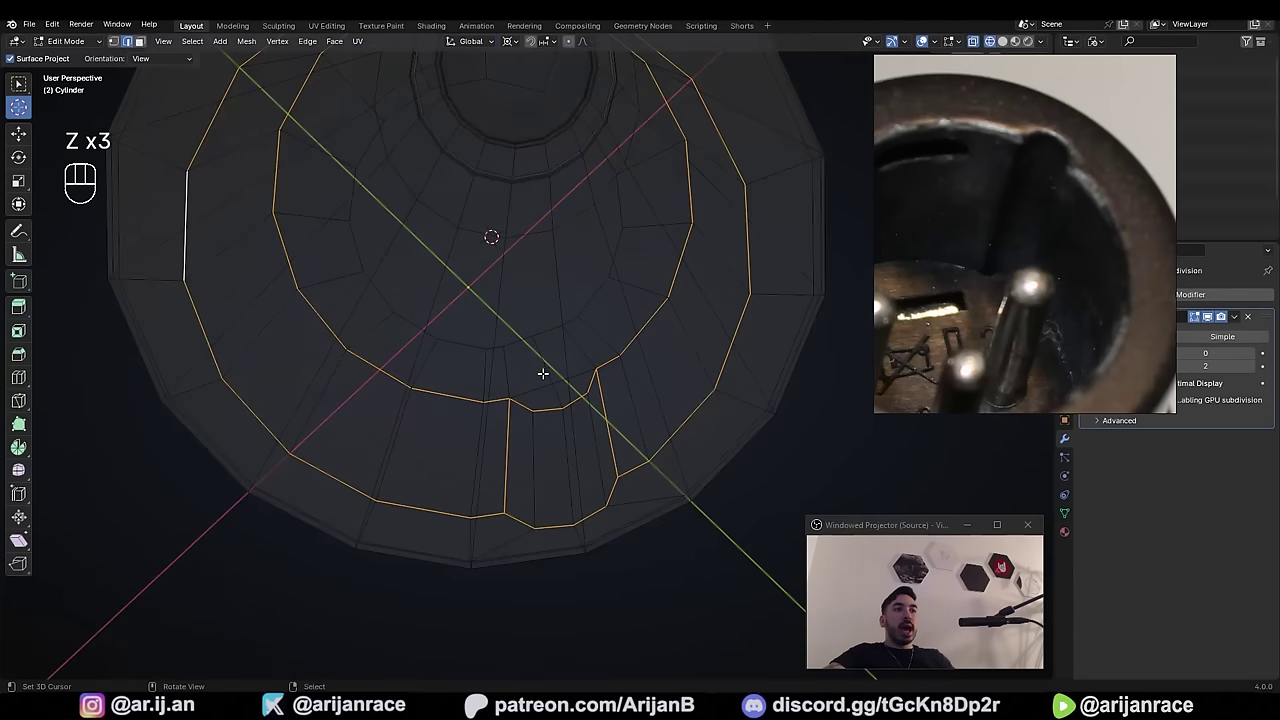
key(z)
scroll(570, 372, up, 1)
middle_drag(590, 374, 597, 349)
scroll(590, 400, up, 1)
key(ctrl+b)
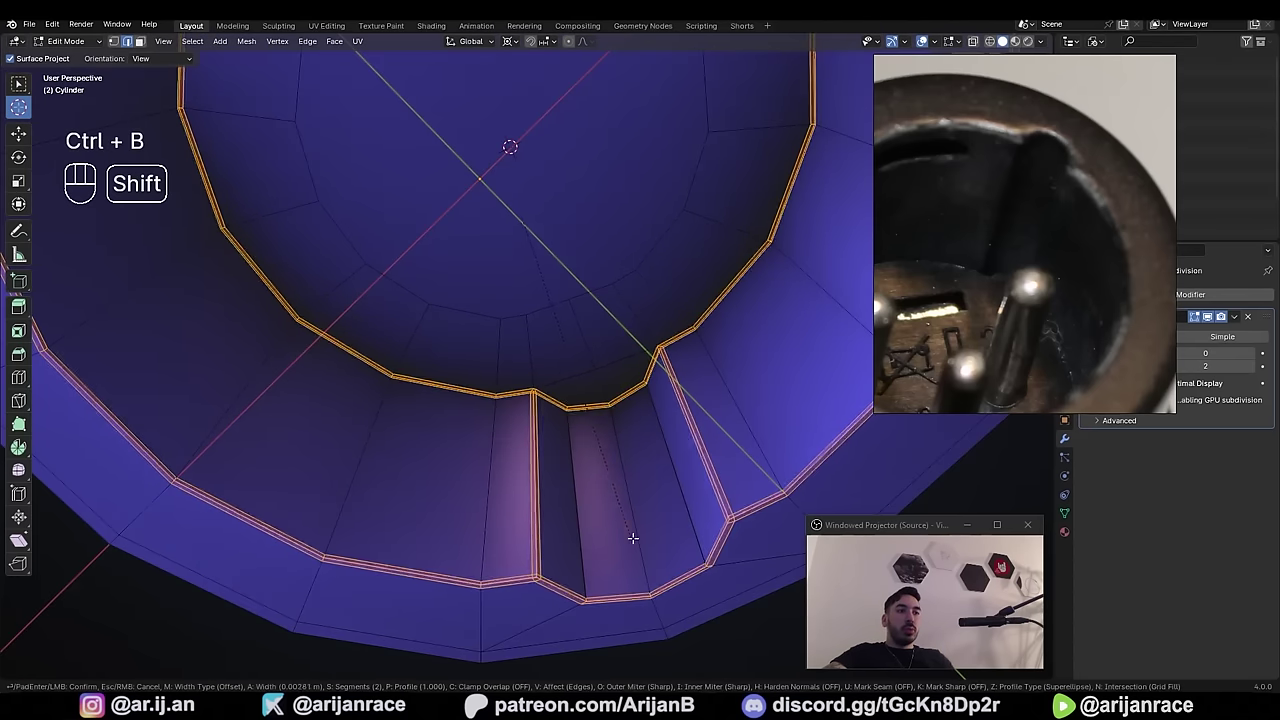
click(654, 554)
middle_drag(654, 554, 585, 402)
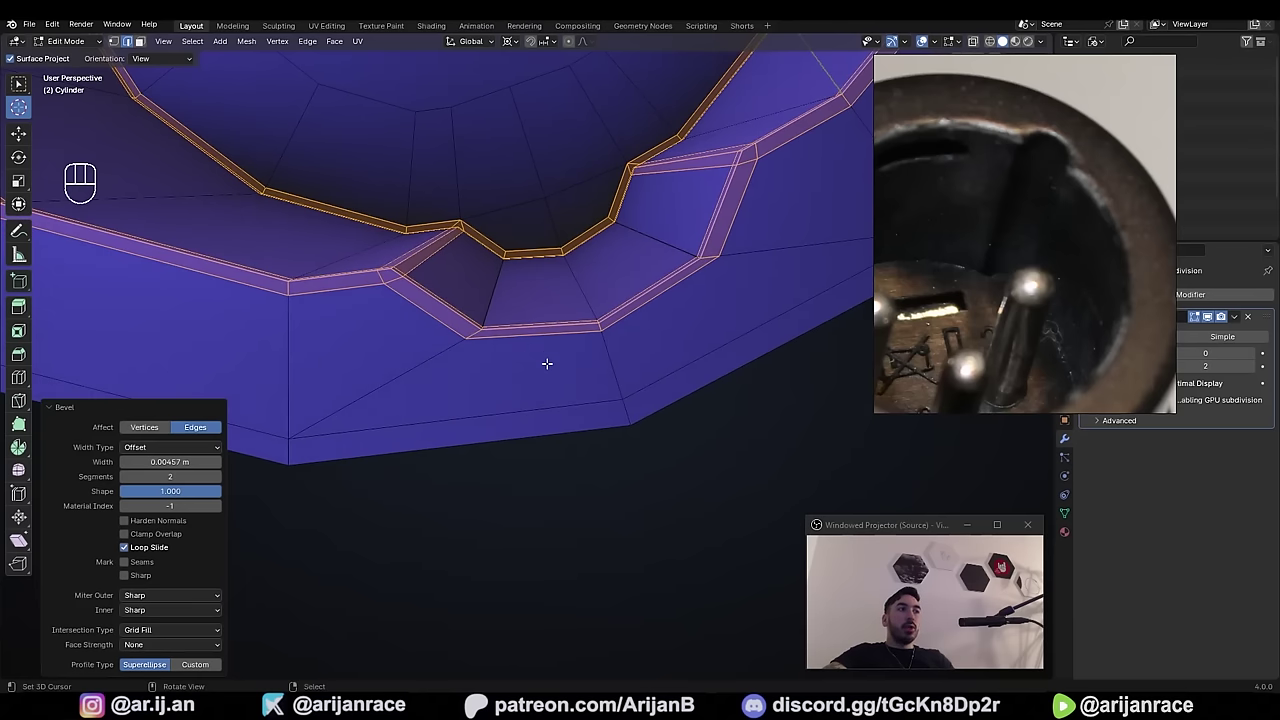
click(131, 552)
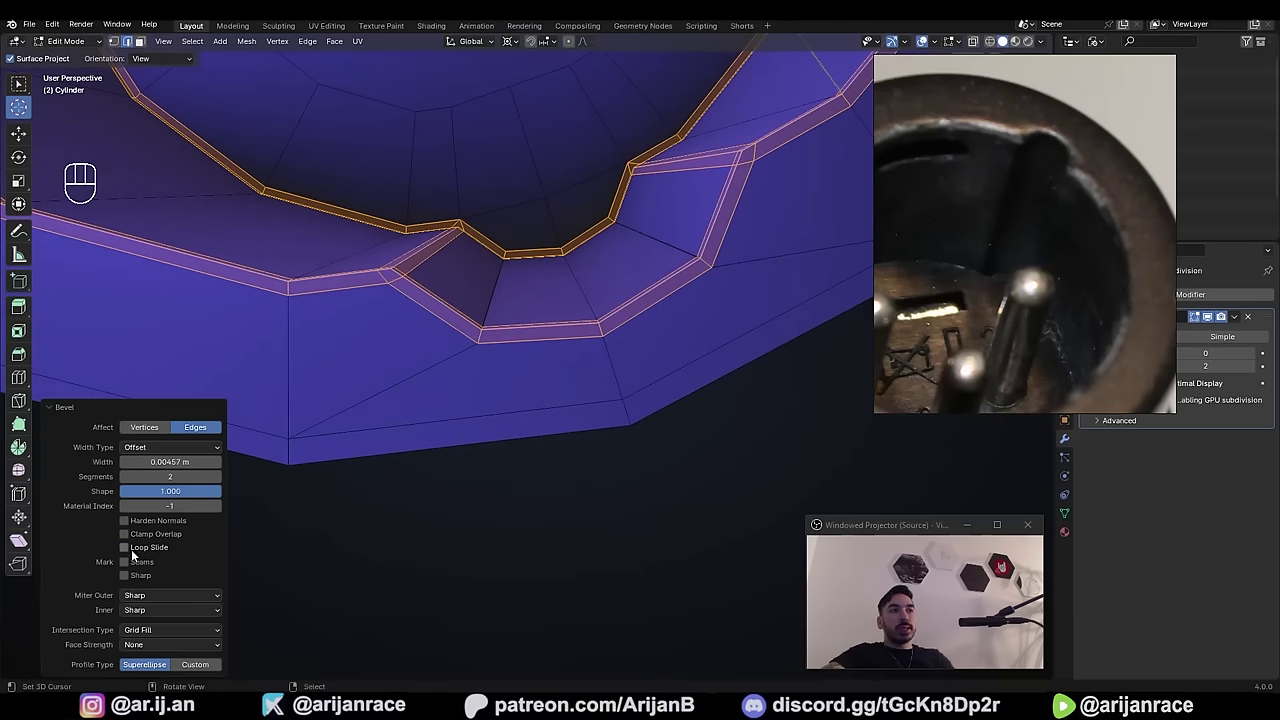
scroll(486, 287, down, 1)
scroll(526, 343, up, 3)
middle_drag(486, 287, 500, 424)
scroll(539, 386, up, 2)
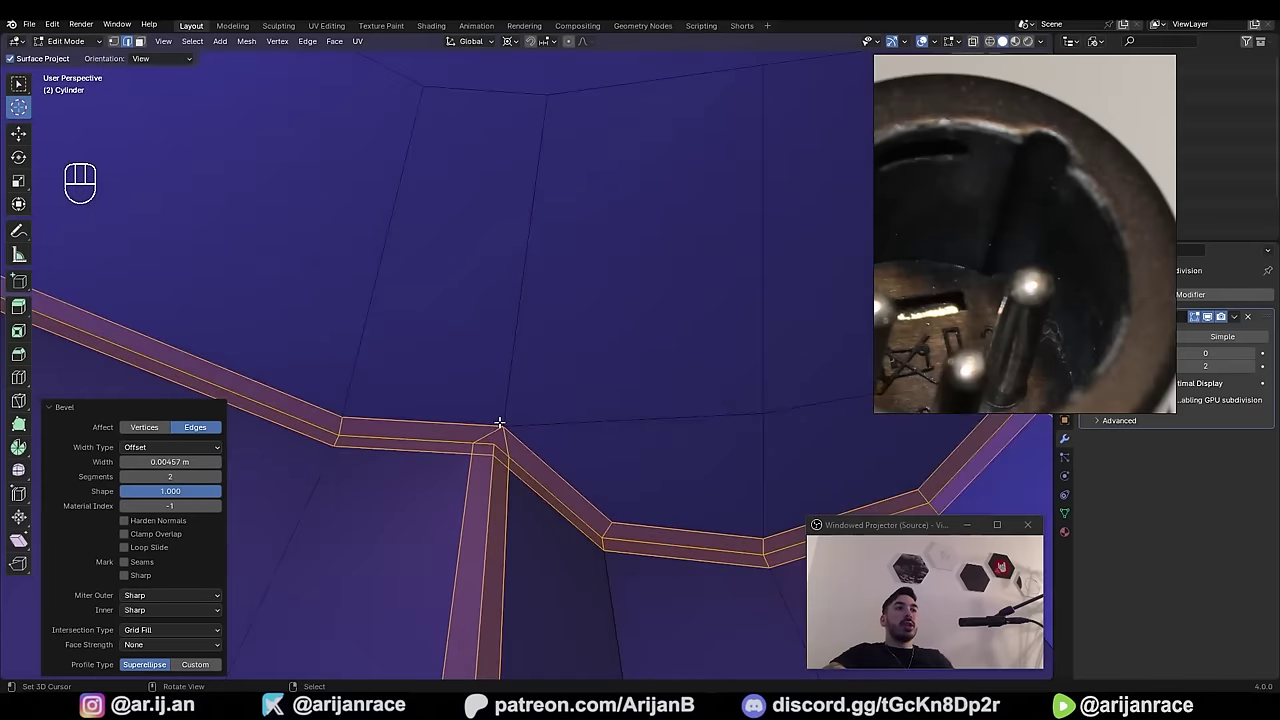
- Set the outer miter of the socket and groove bevel to Arc
scroll(610, 400, down, 5)
scroll(640, 382, up, 5)
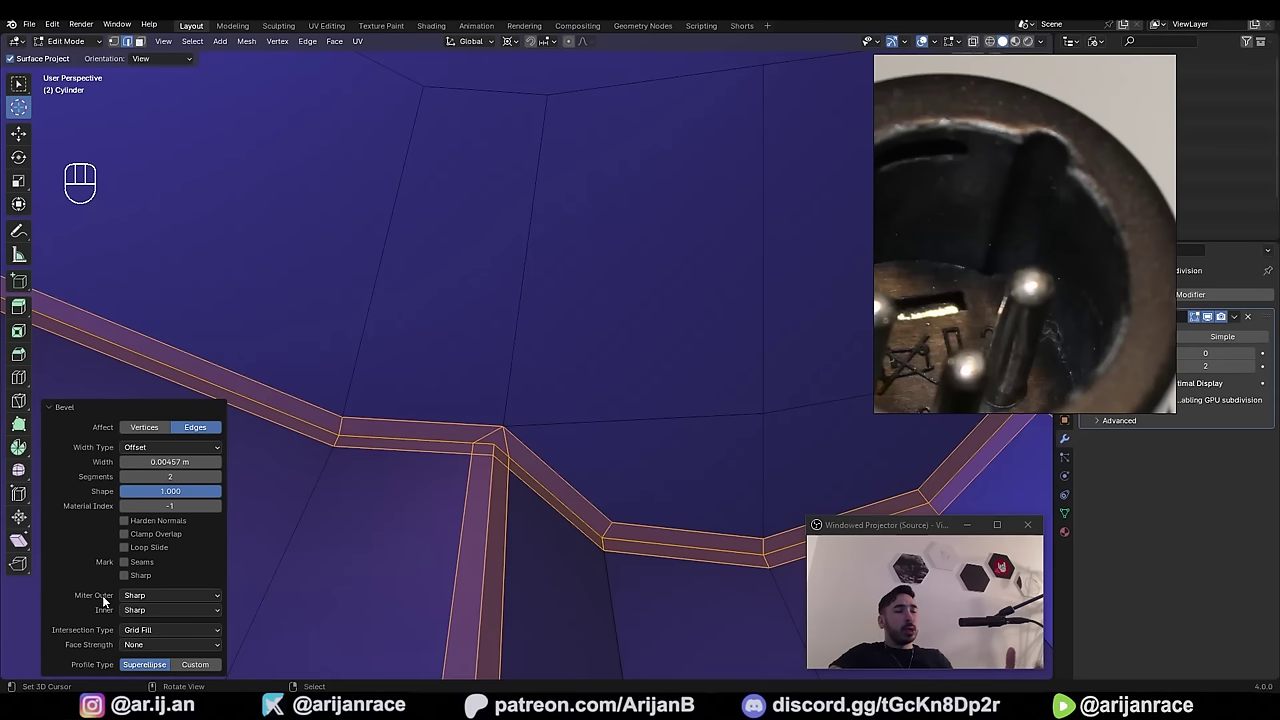
click(140, 597)
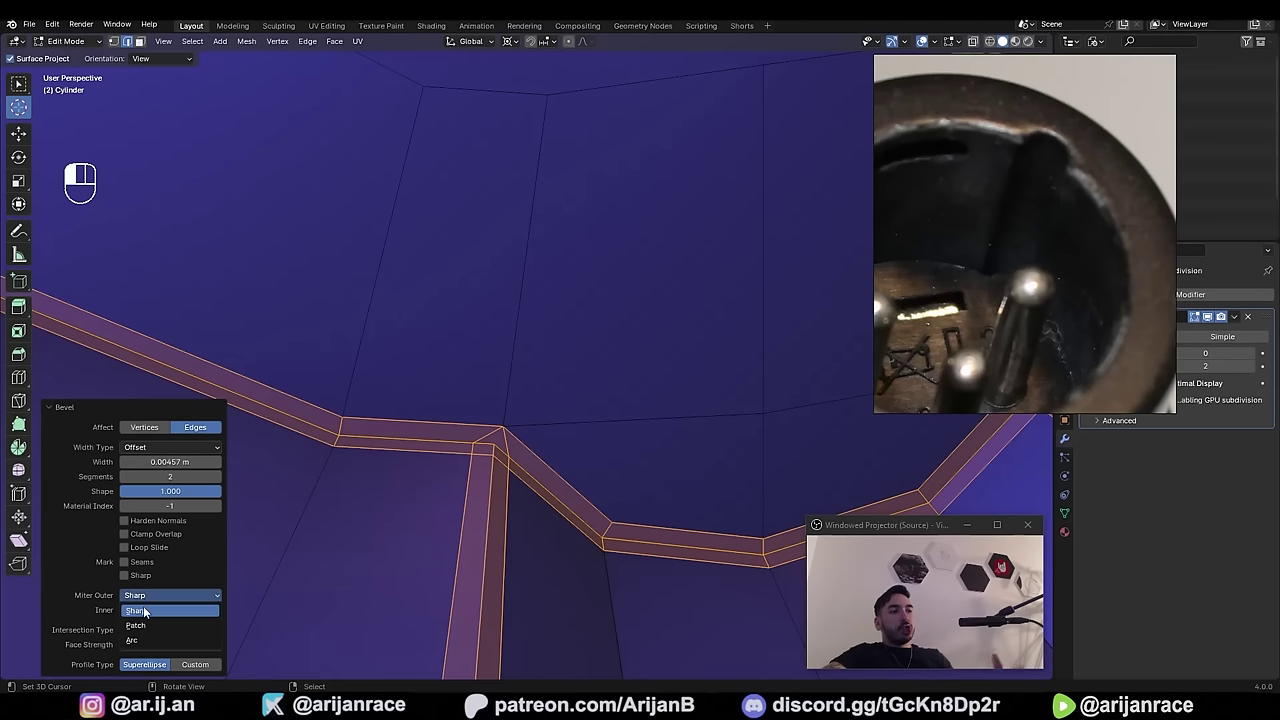
click(131, 640)
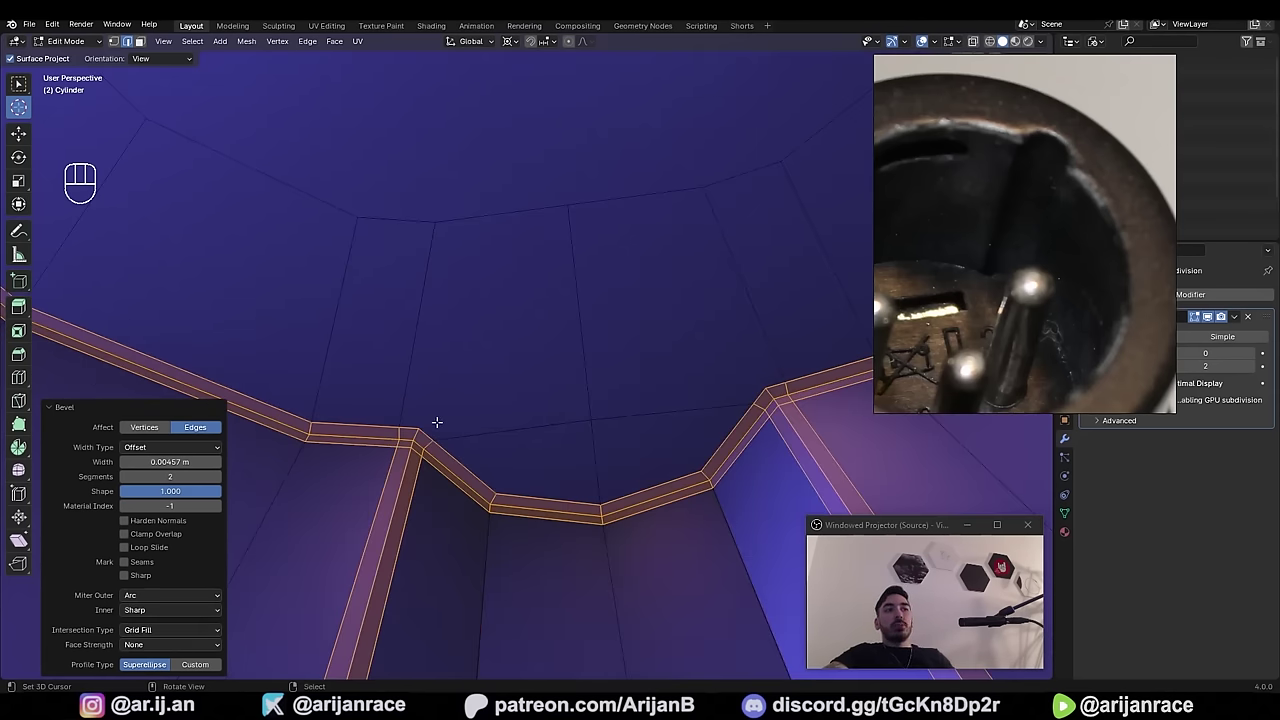
middle_drag(437, 422, 414, 429)
- Connect the bevelled corner vertices on both sides of the groove to the middle vertex on the socket floor's inner loop
click(113, 41)
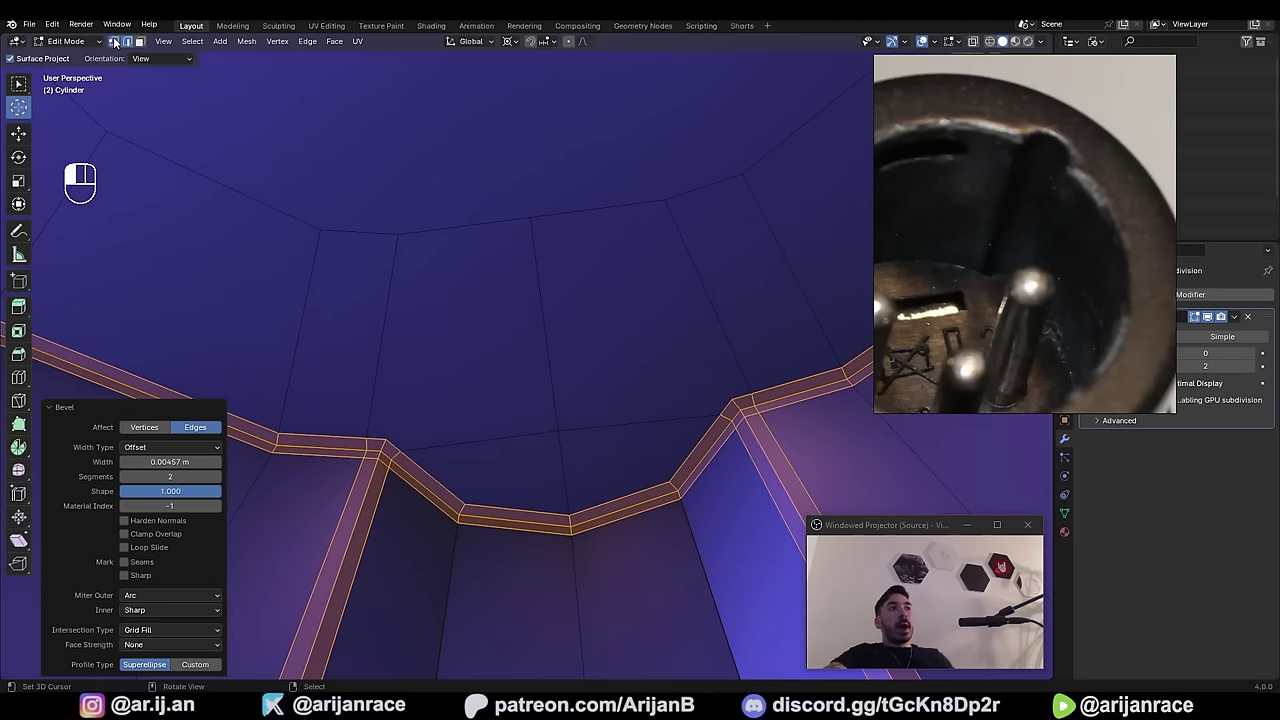
key(alt+z)
key(alt+a)
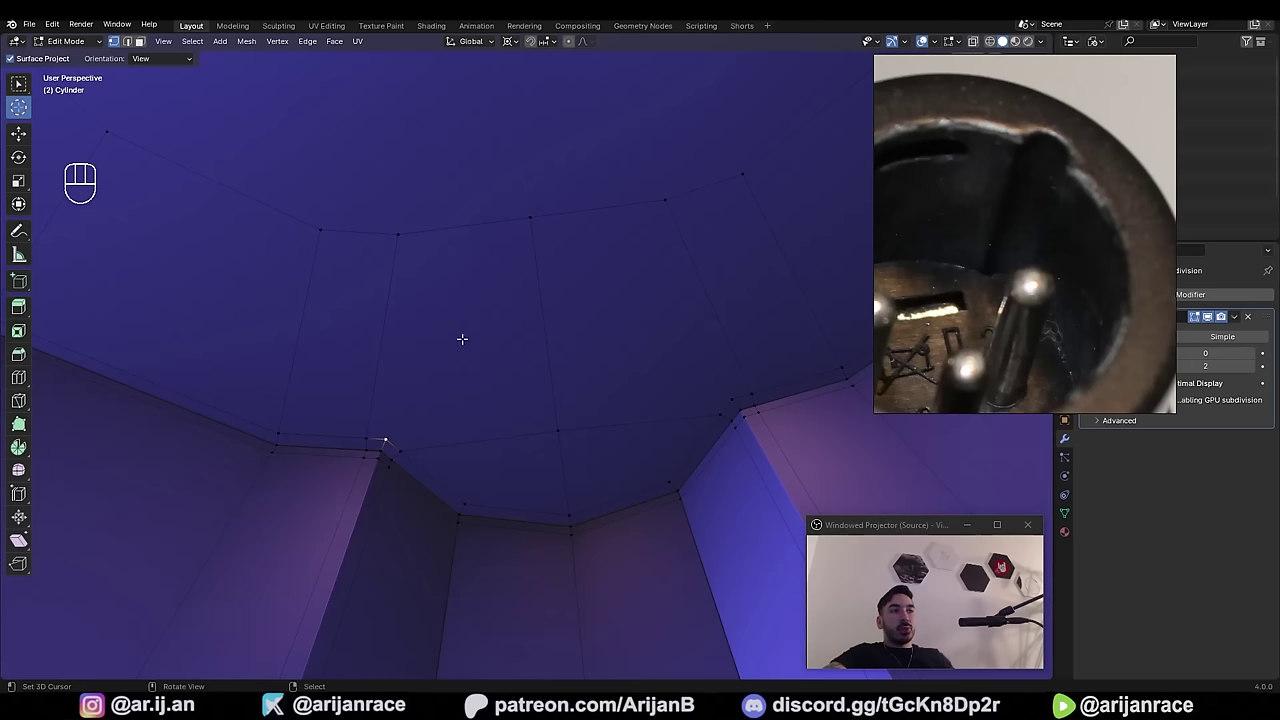
shift+click(530, 217)
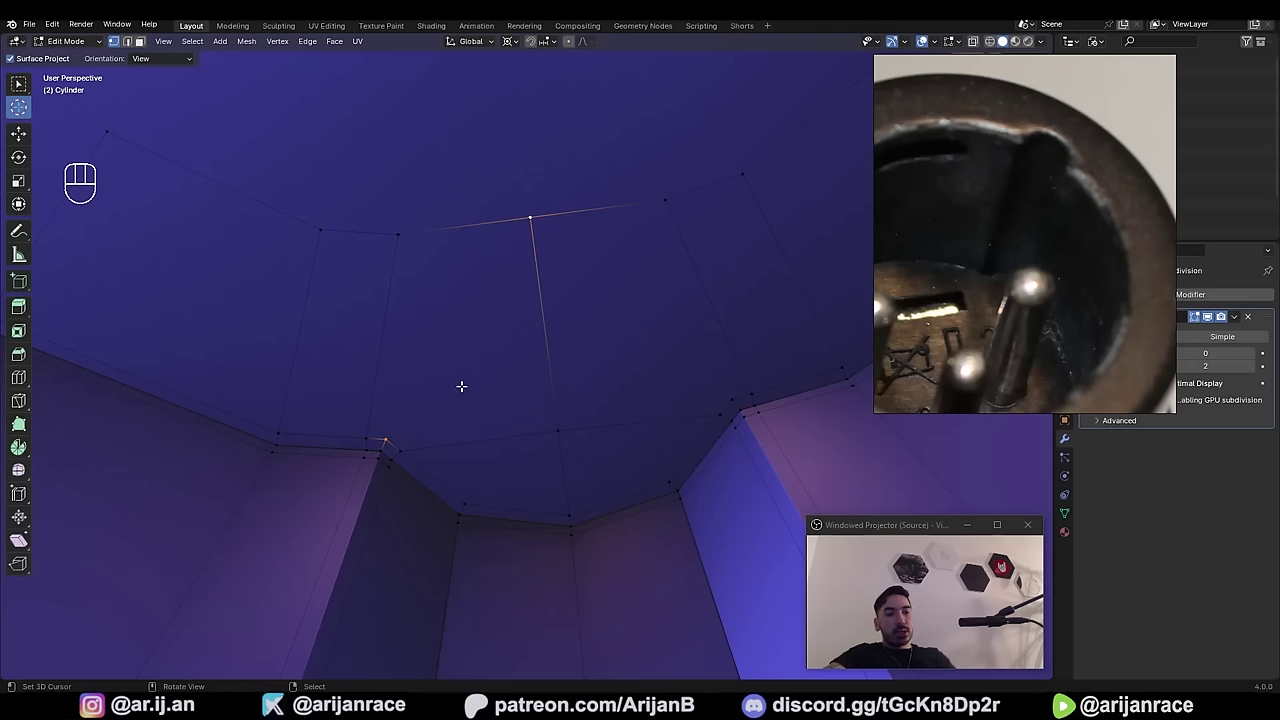
key(j)
click(534, 219)
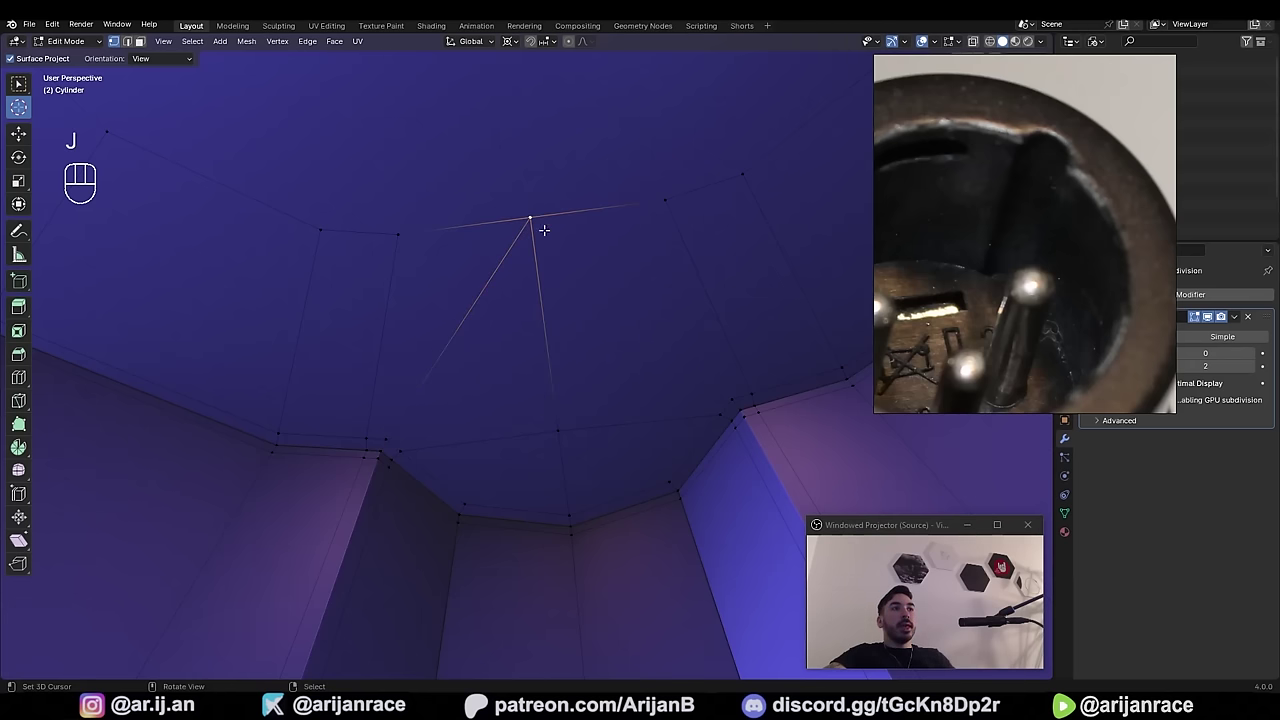
shift+click(722, 396)
key(j)
- Leave mesh editing, set the microphone body's viewport subdivision level to 2, and save the file
key(ctrl+0)
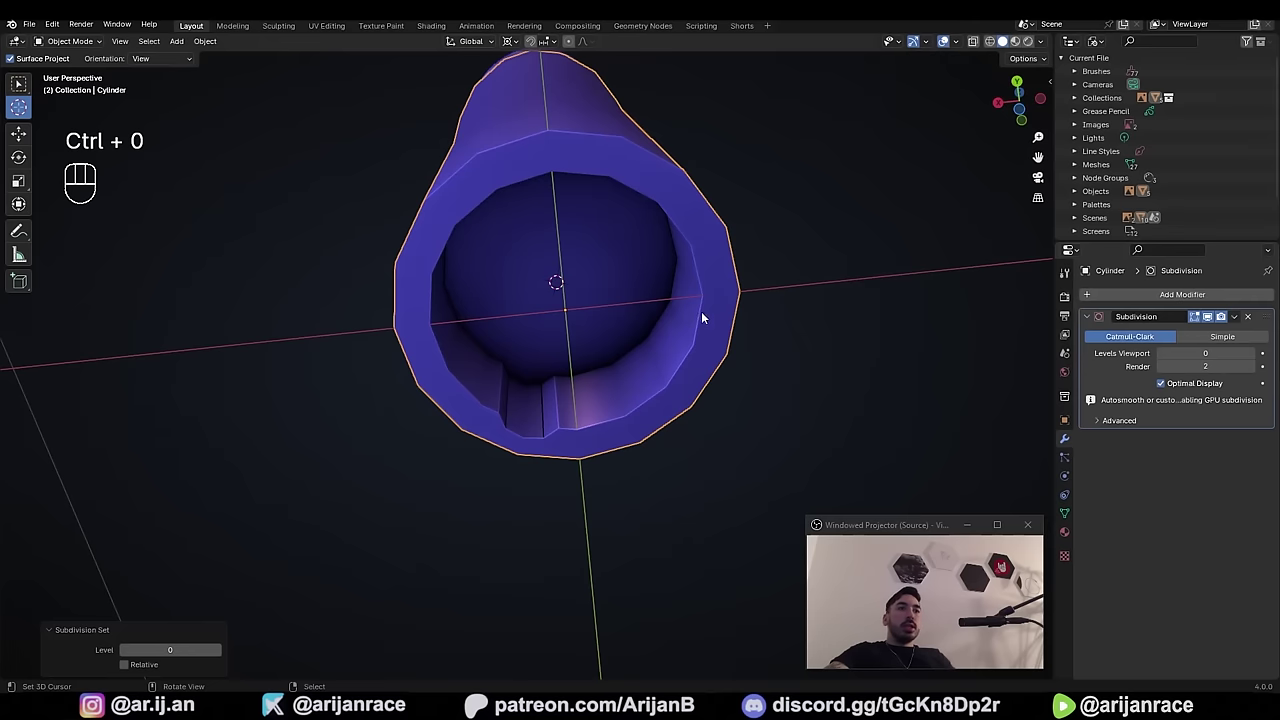
click(1253, 354)
click(1253, 355)
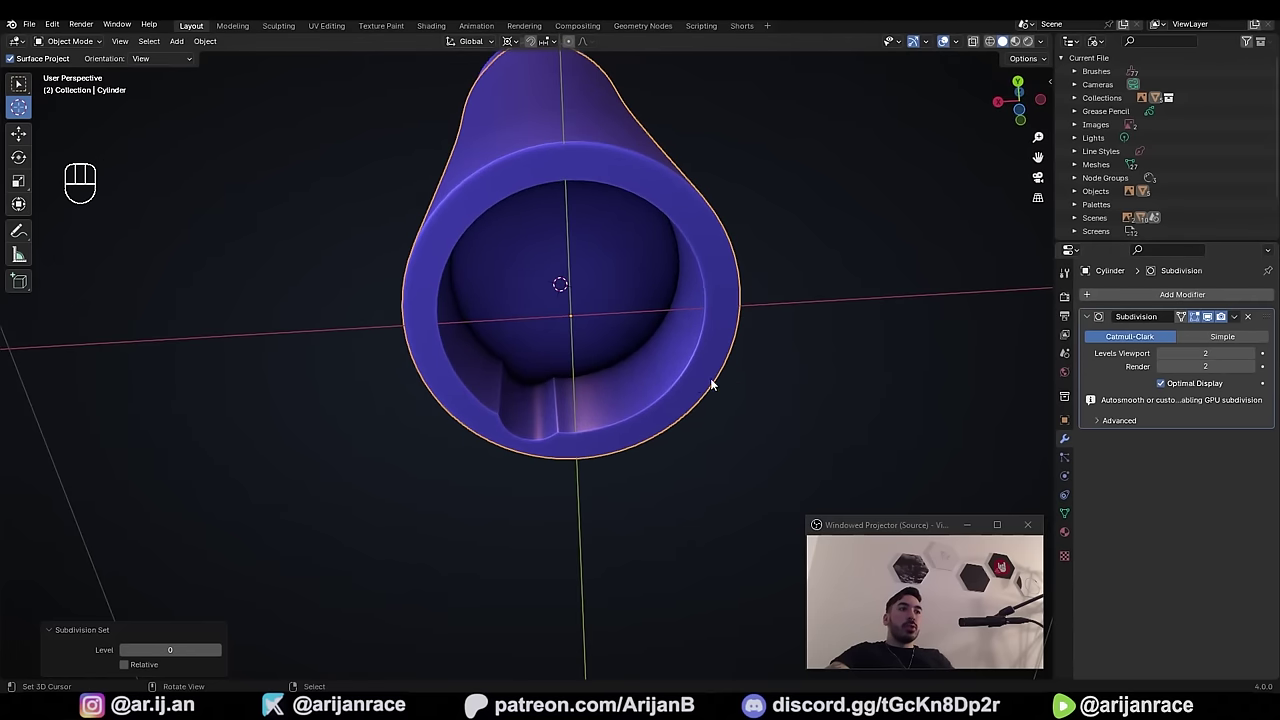
scroll(501, 386, up, 5)
middle_drag(620, 380, 600, 360)
scroll(521, 380, down, 3)
key(ctrl+s)
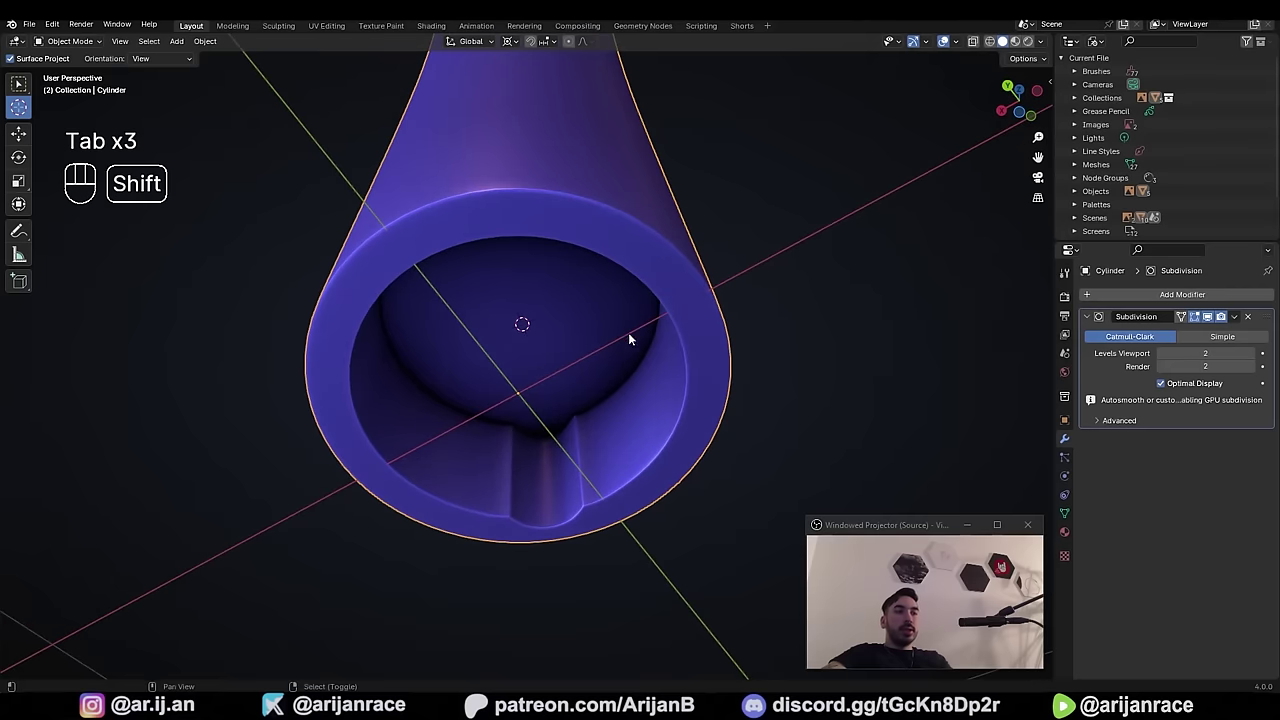
- Reset the 3D cursor to the world origin, then add a cube there and scale it down well inside the socket's width
key(shift+s)
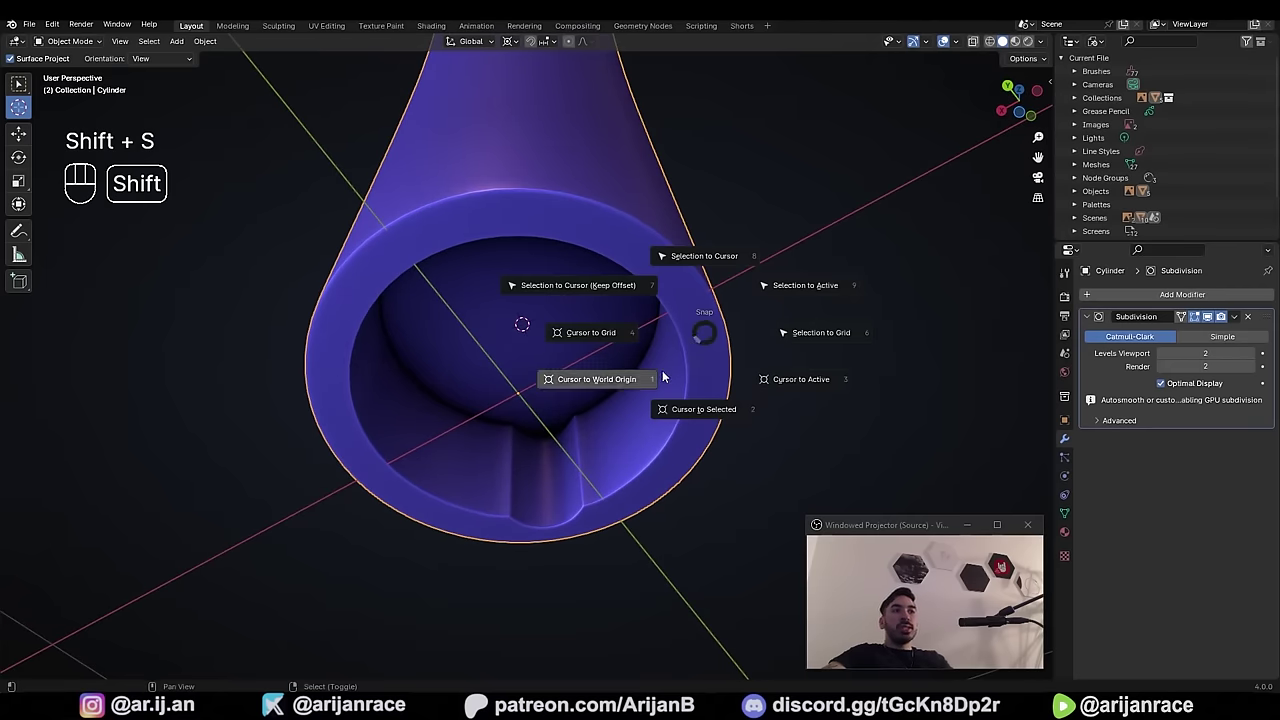
click(622, 385)
scroll(514, 409, up, 2)
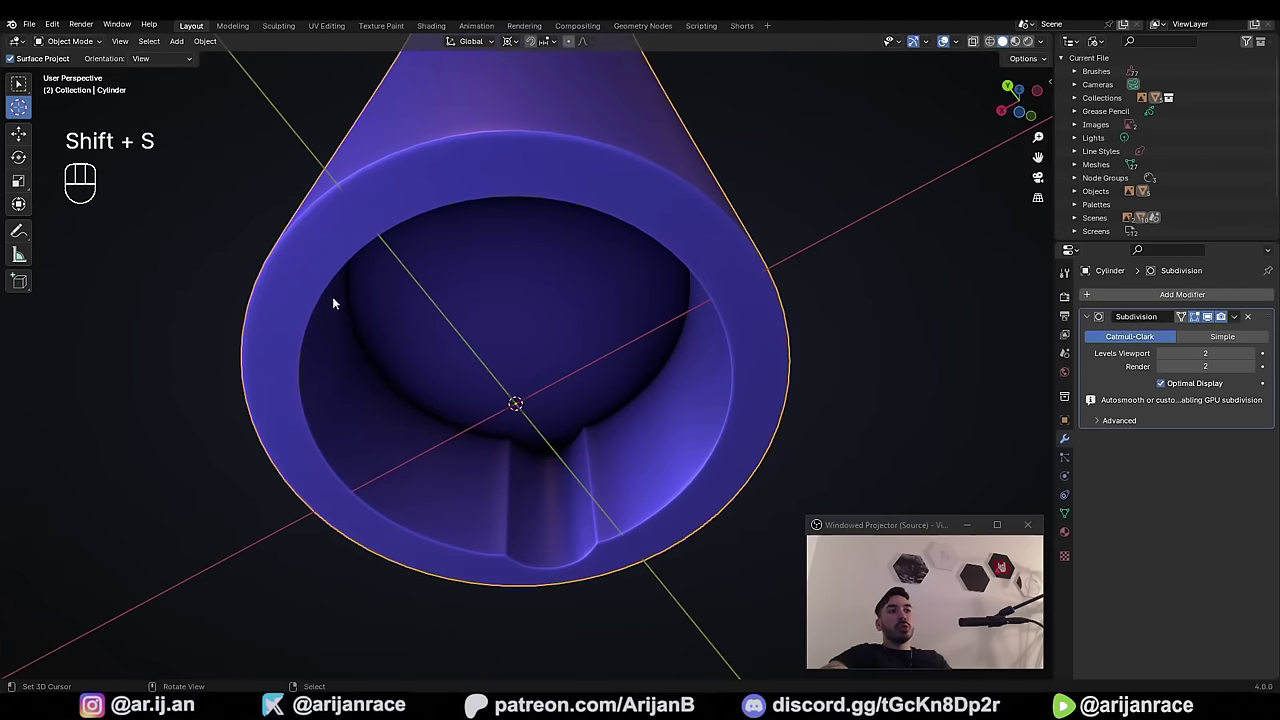
key(shift+a)
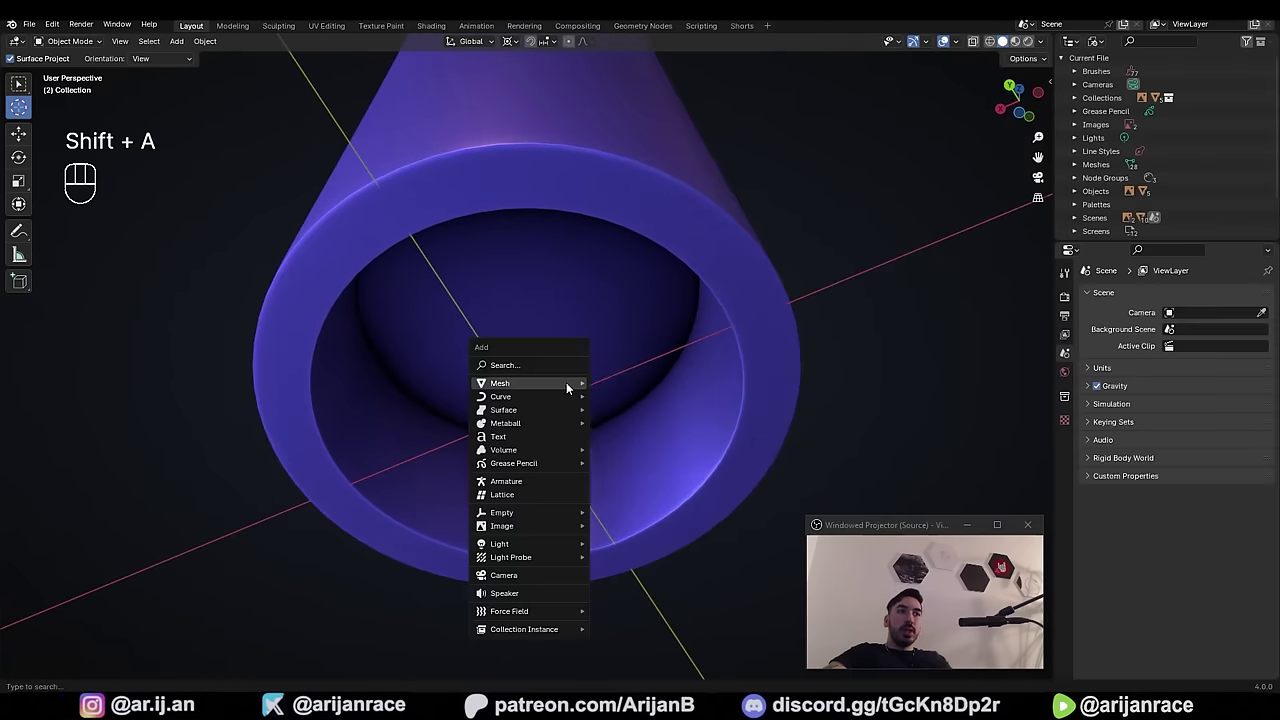
mouse_move(566, 382)
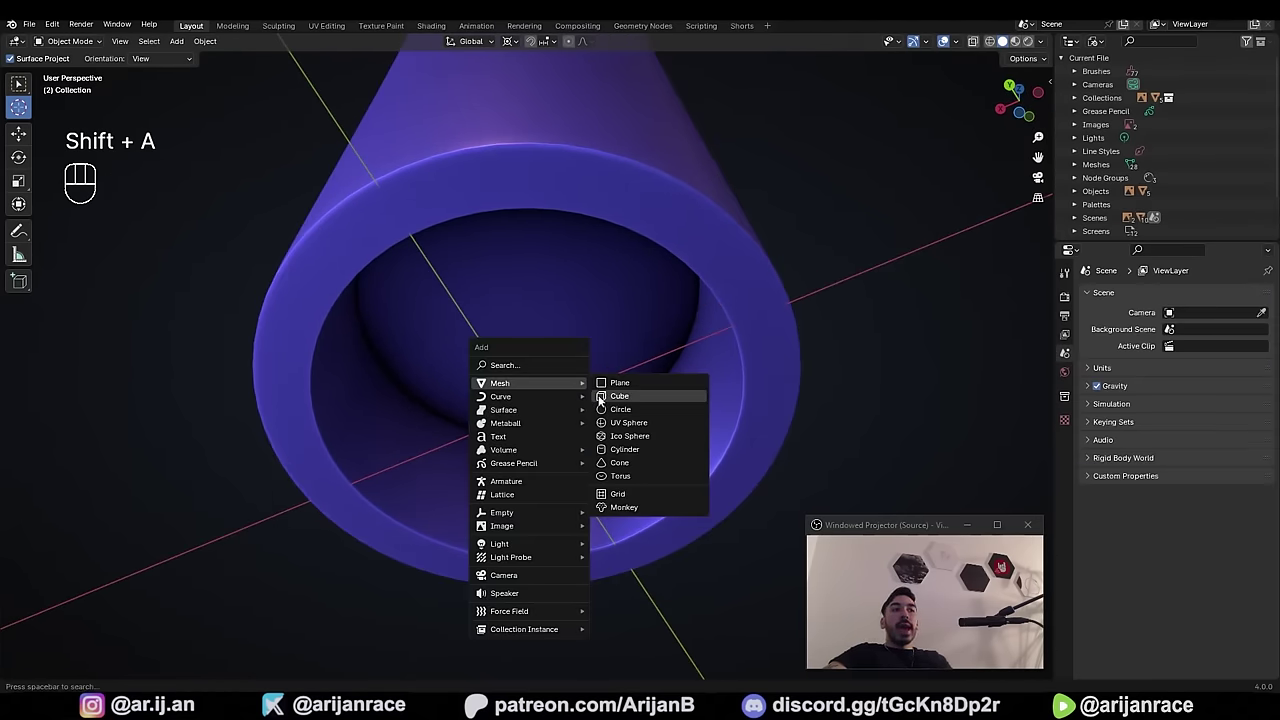
click(603, 398)
key(Tab)
key(s)
click(554, 466)
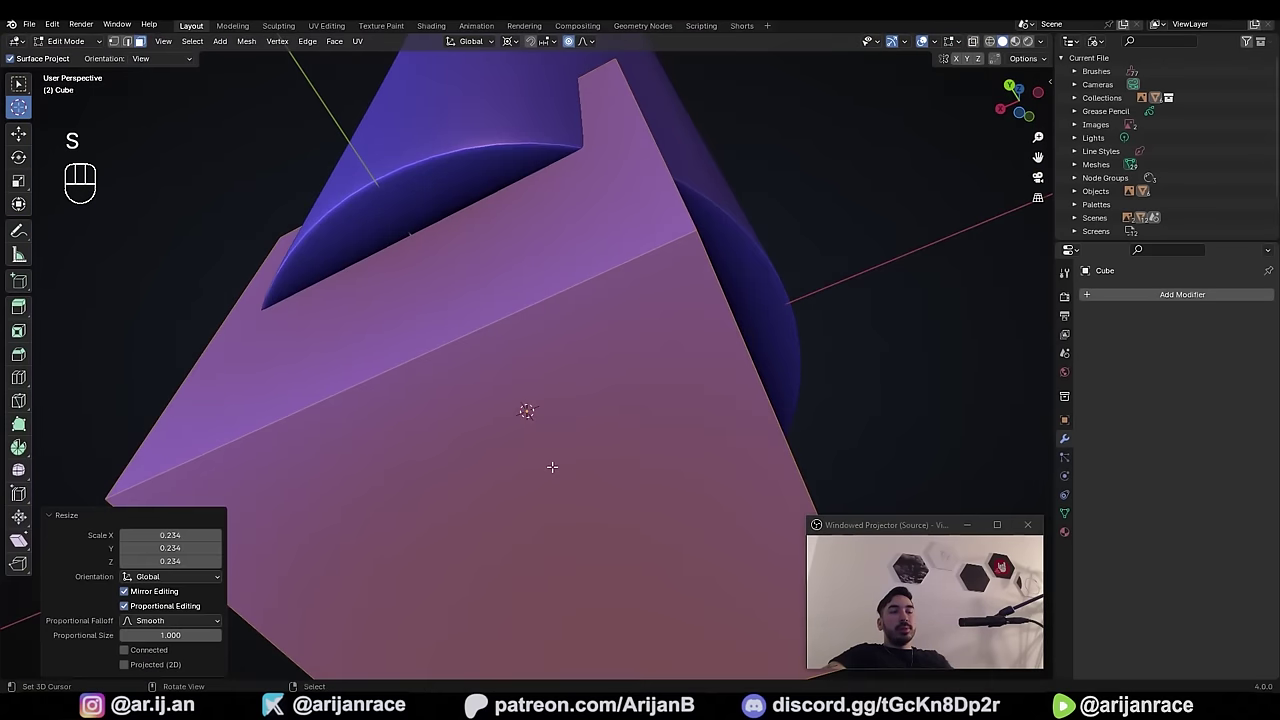
key(s)
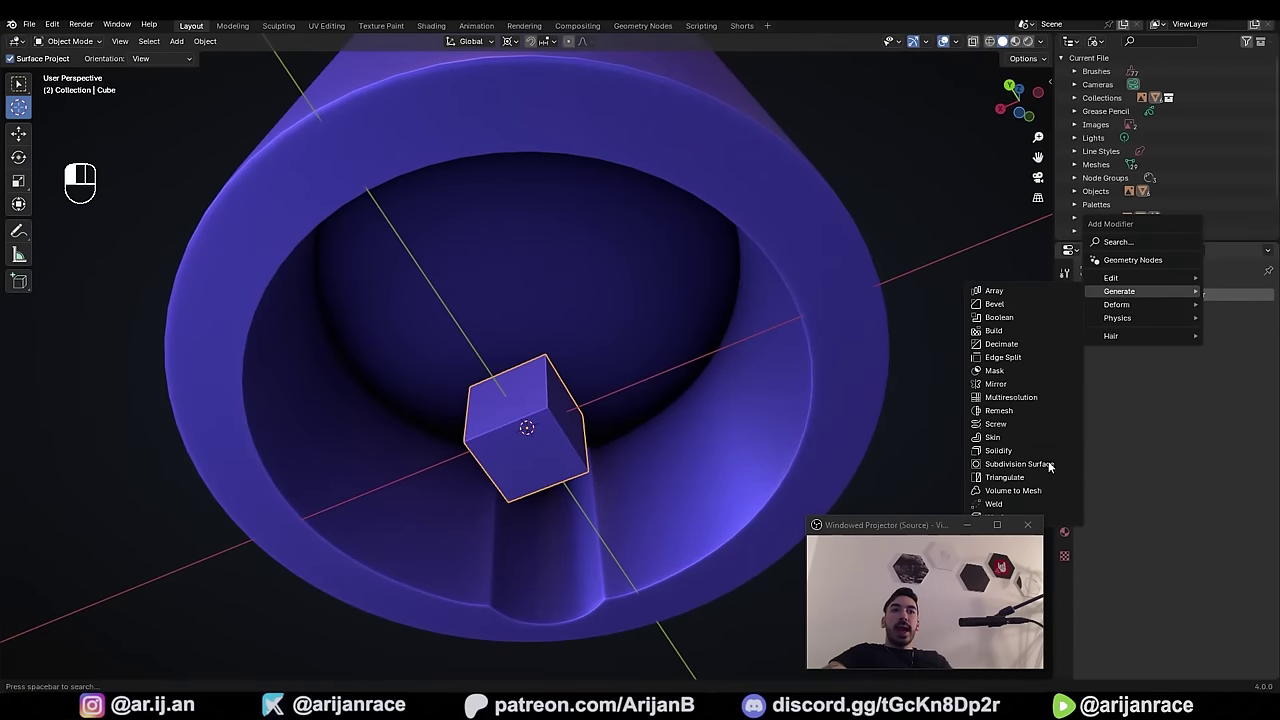
- Give the small cube a Subdivision Surface modifier with viewport level 2 and apply it
click(1046, 467)
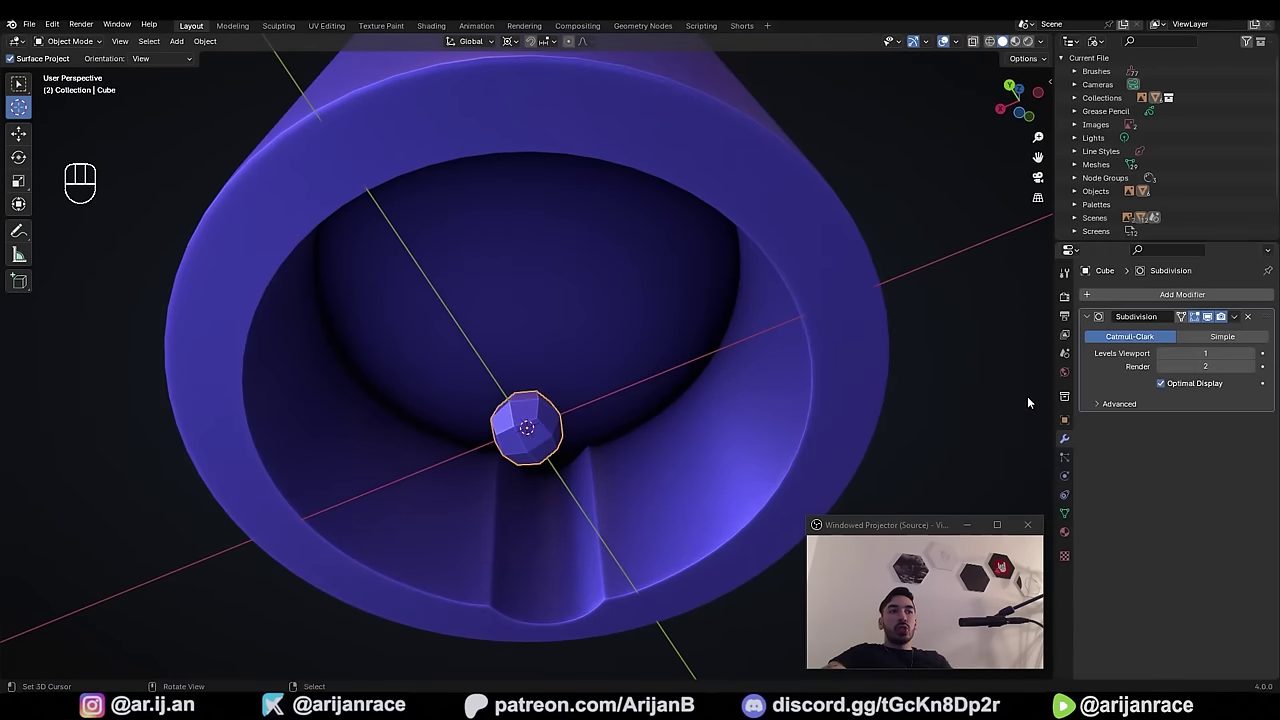
click(1250, 354)
middle_drag(802, 384, 798, 446)
click(1234, 317)
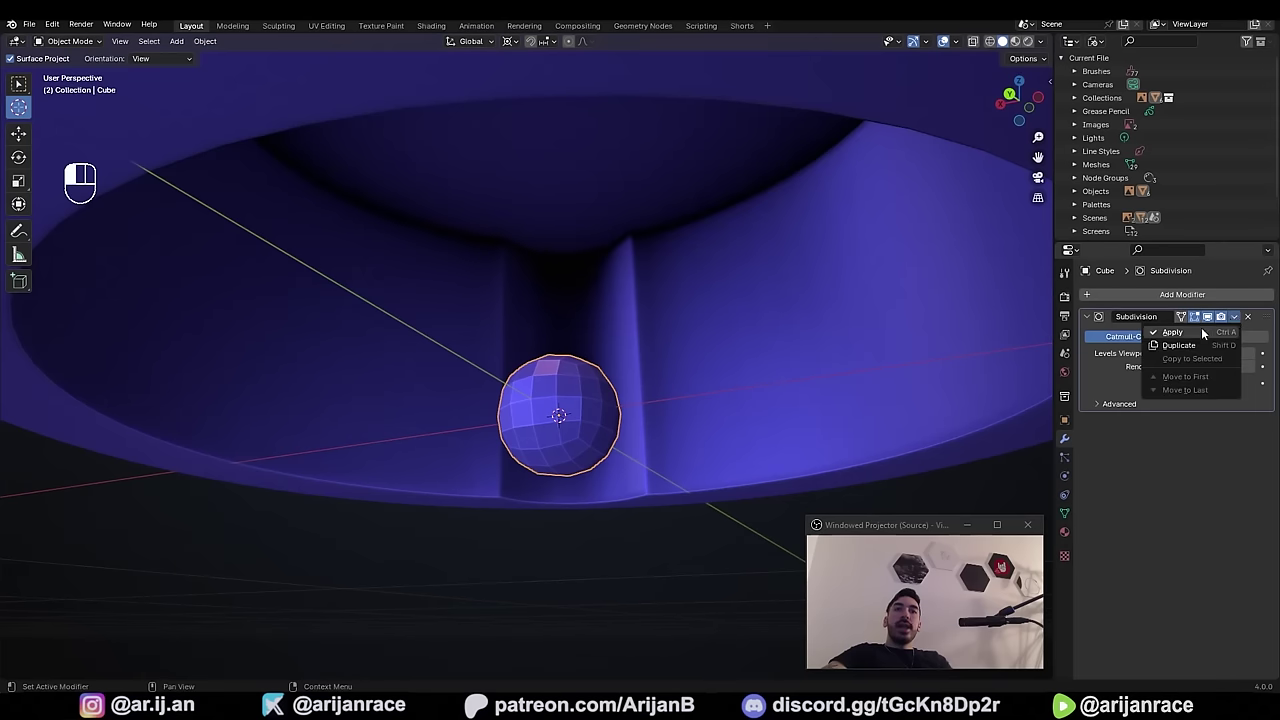
click(1202, 334)
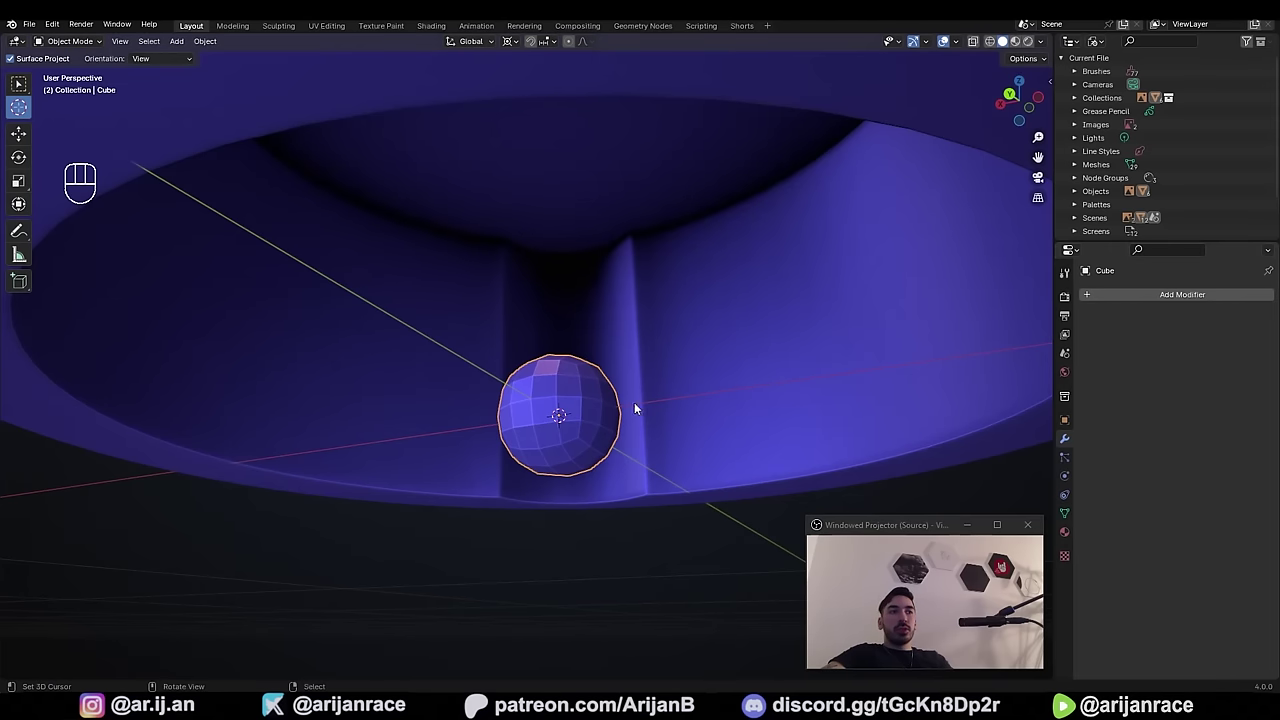
- Add a Cast modifier with the Sphere shape to the subdivided cube and apply it
click(1105, 295)
mouse_move(1104, 311)
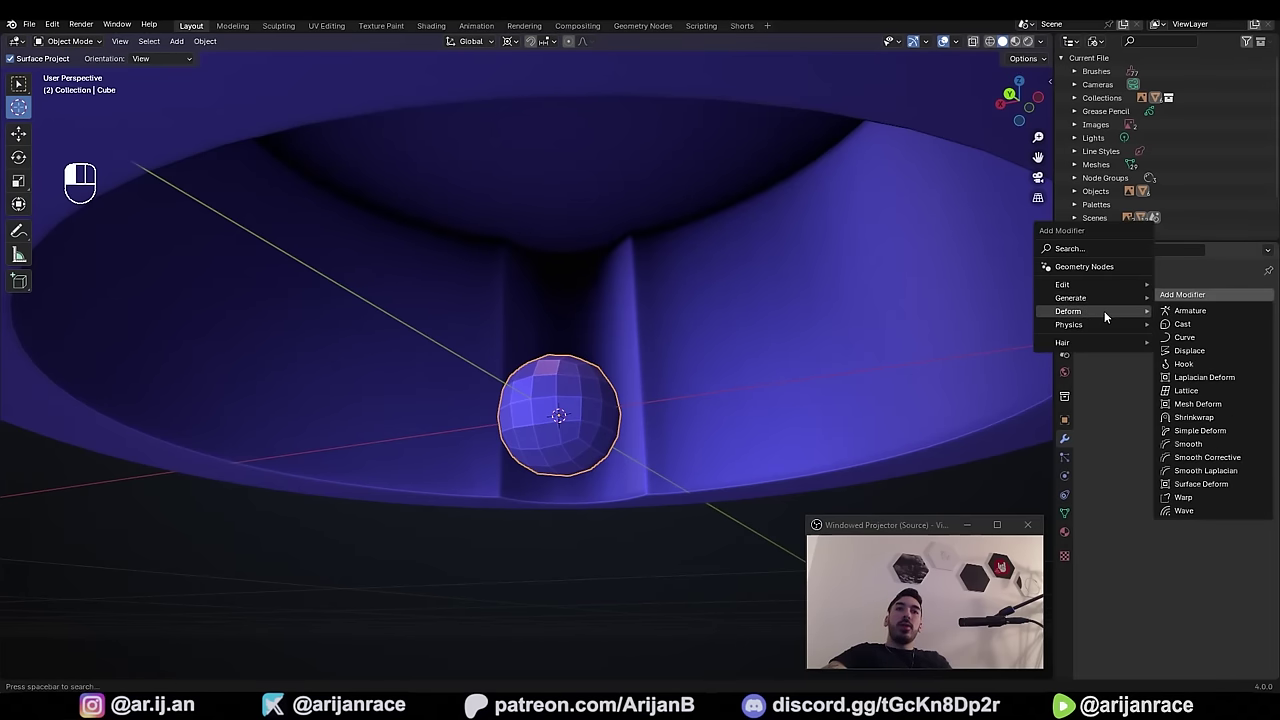
click(1183, 324)
click(1177, 376)
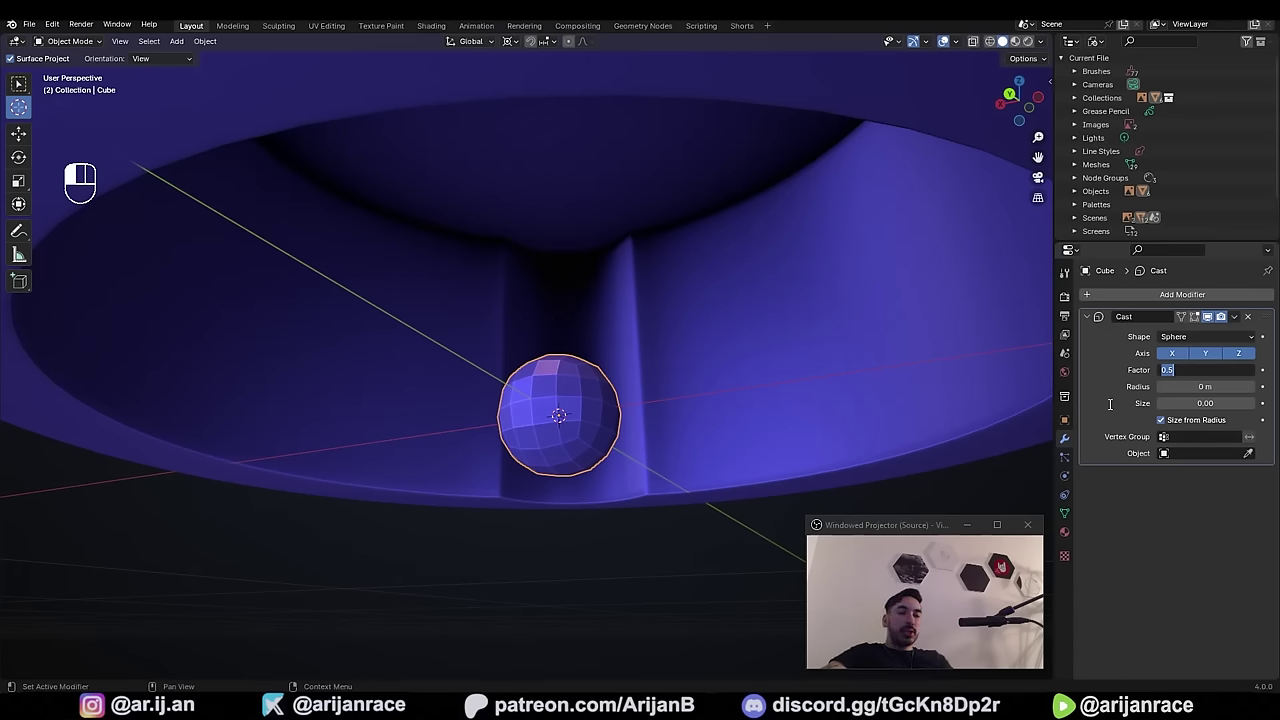
key(Return)
click(1234, 316)
click(1209, 339)
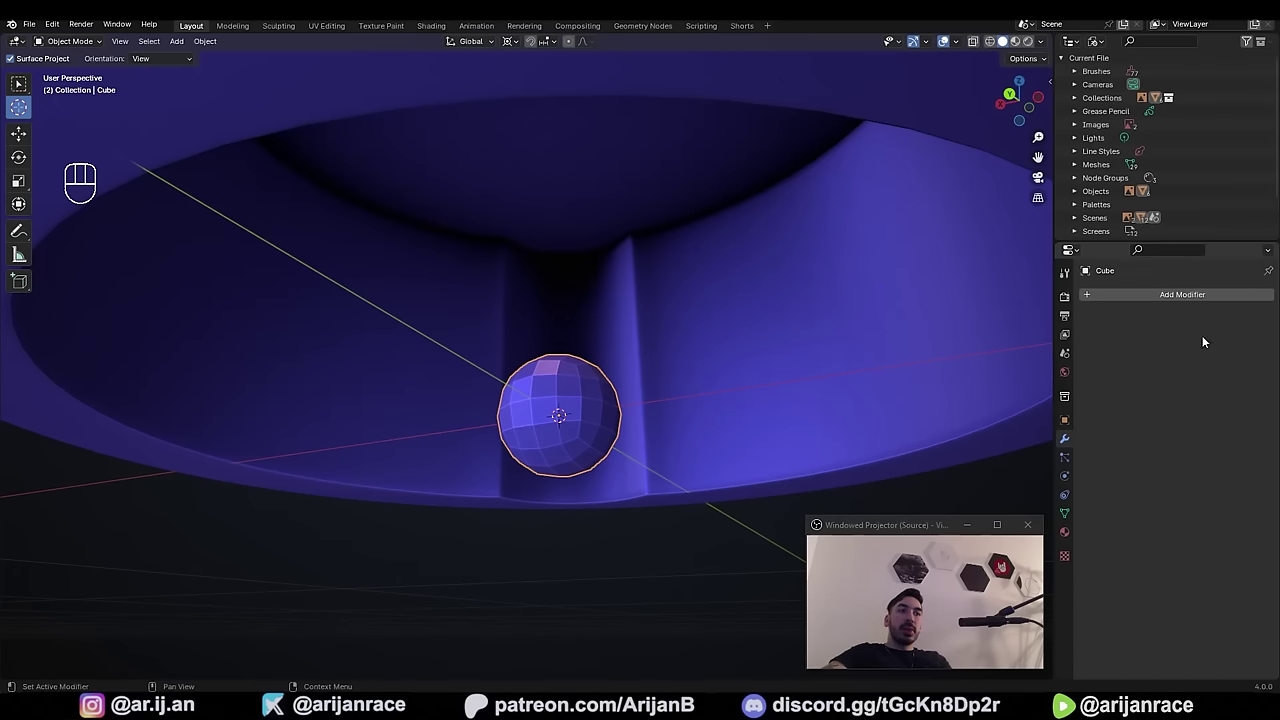
- Select the sphere's vertices above its equator in wireframe view and delete them, keeping the lower hemisphere
key(Tab)
mouse_move(545, 417)
middle_down()
mouse_move(568, 430)
mouse_move(606, 380)
middle_up()
key(z)
key(KP_Decimal)
key(z)
scroll(606, 380, down, 4)
scroll(580, 345, down, 3)
key(z)
key(1)
key(a)
key(a)
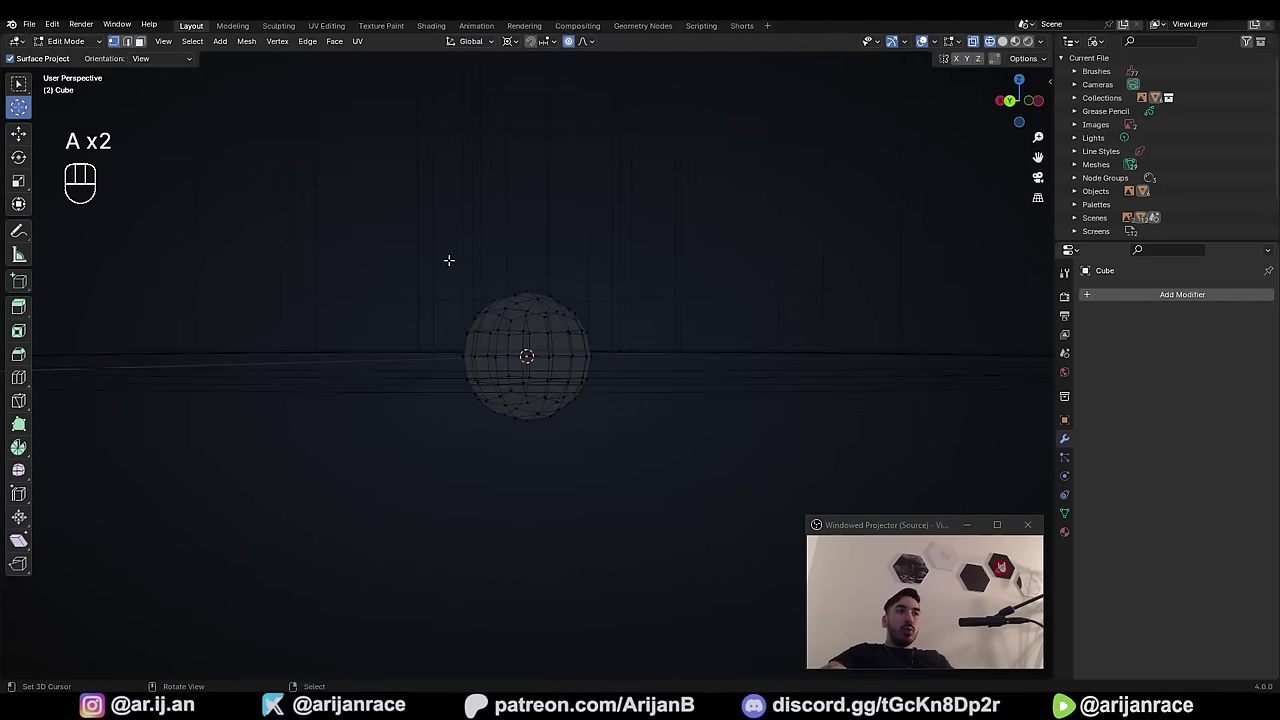
key(b)
drag(377, 242, 640, 355)
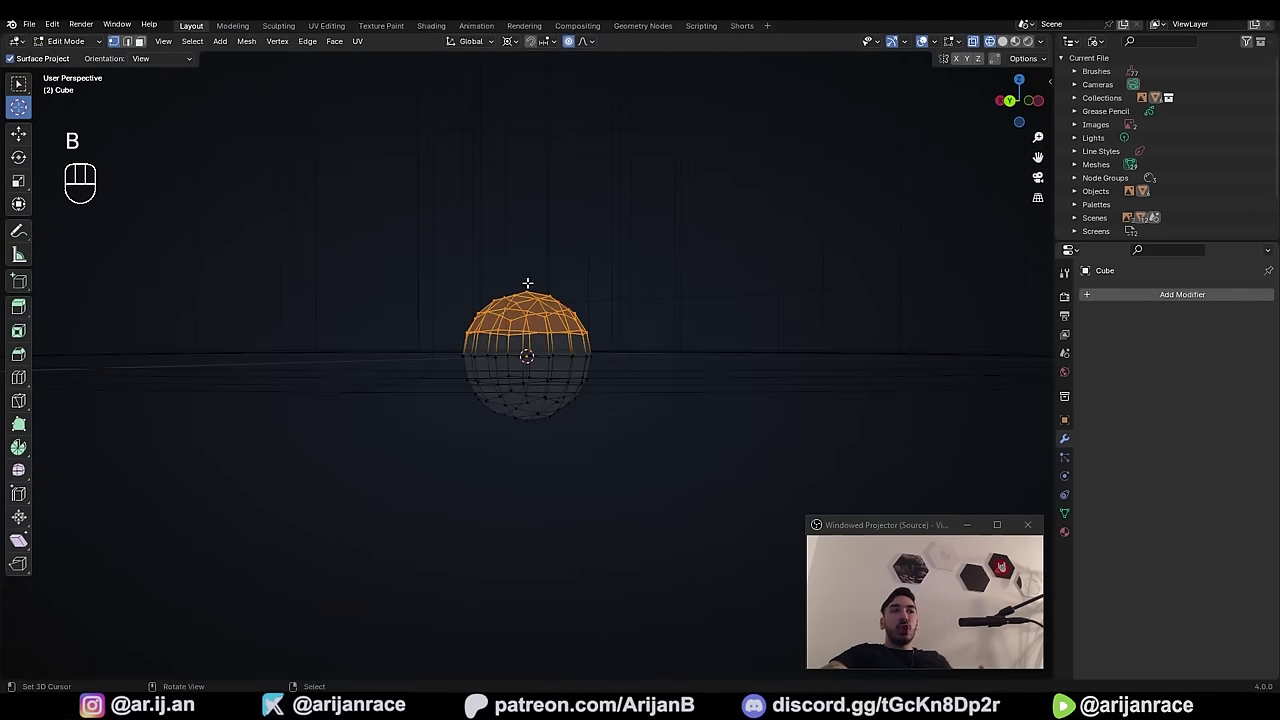
middle_drag(568, 412, 560, 404)
key(x)
click(508, 334)
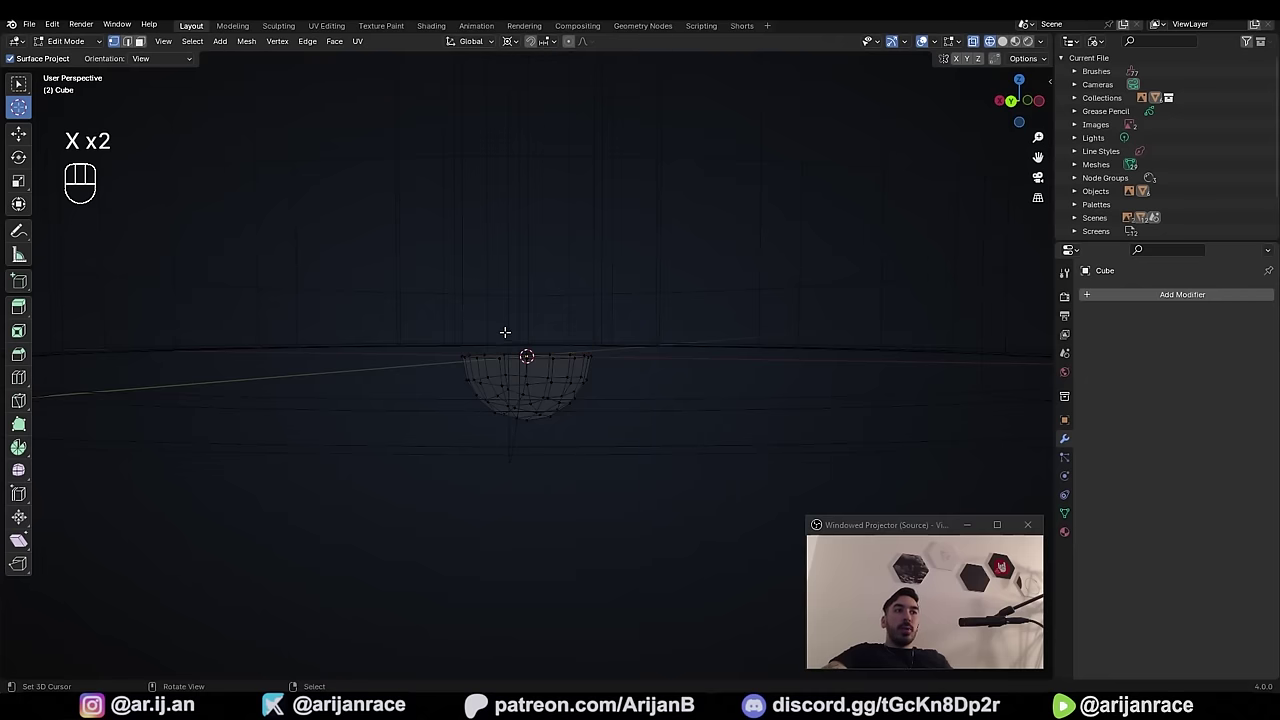
- Extrude the hemisphere's open rim loop straight up along Z to form a round-tipped connector pin
scroll(506, 334, down, 2)
alt+right_click(548, 338)
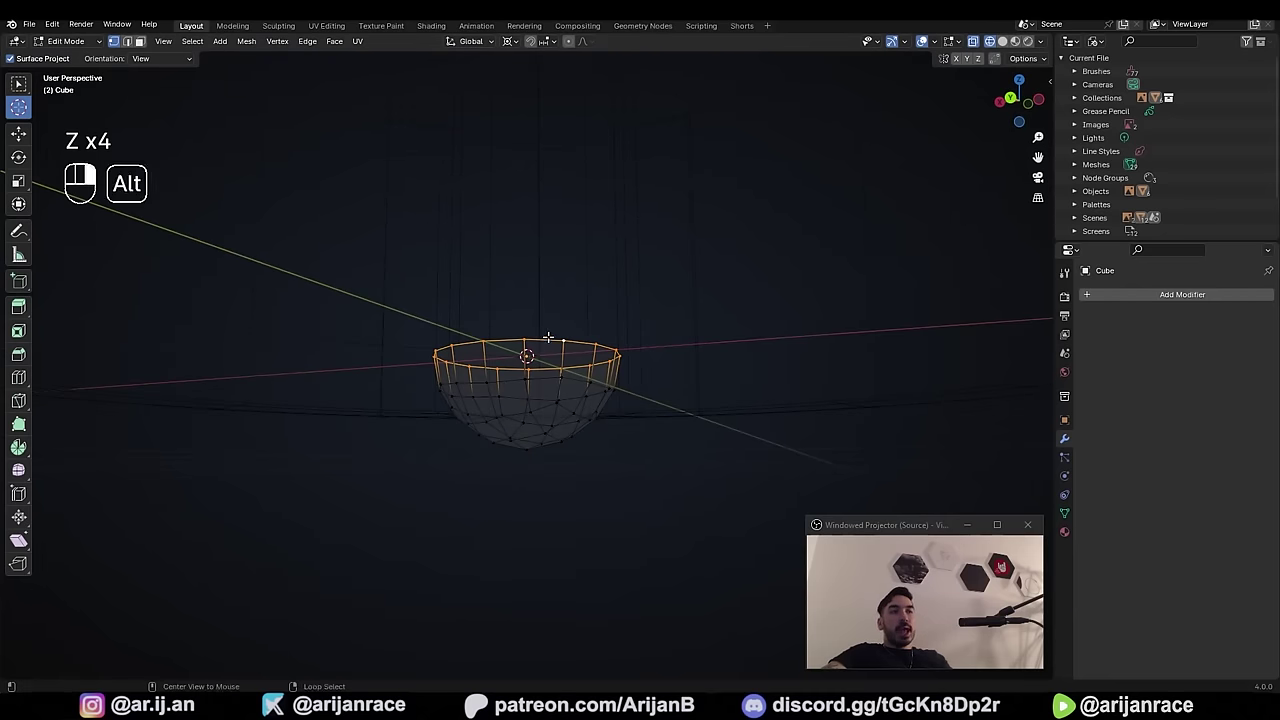
key(z)
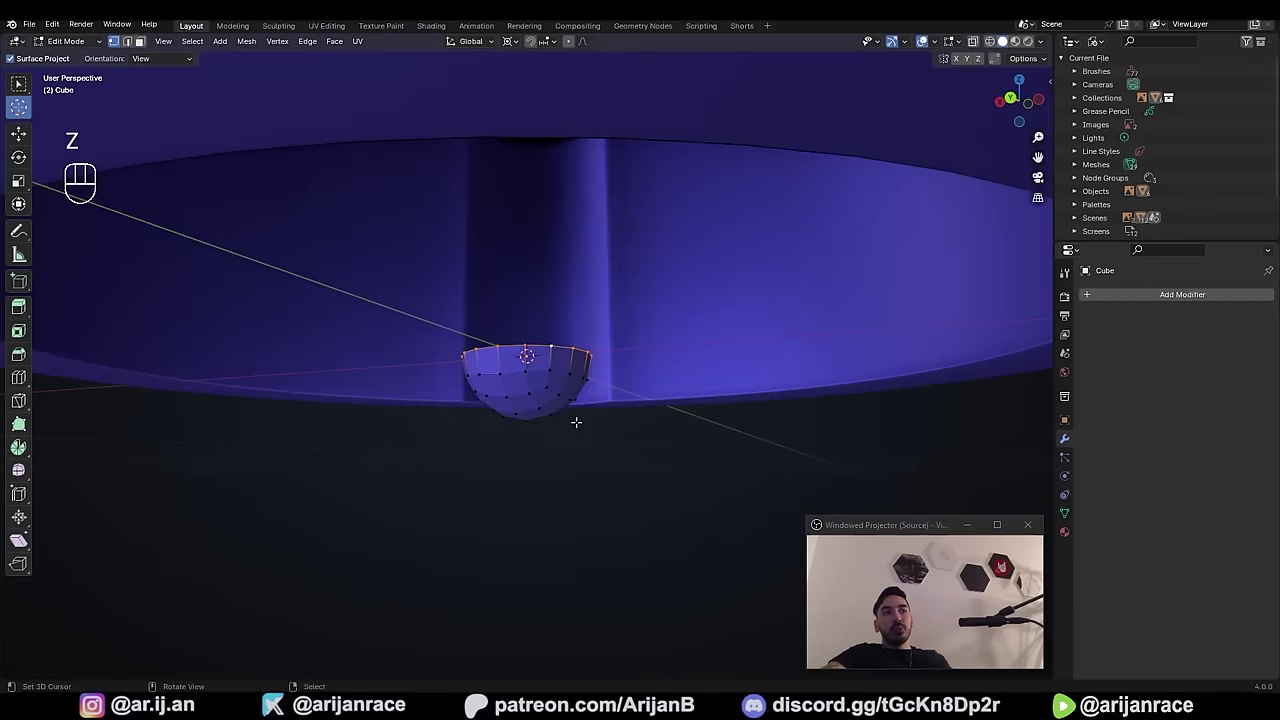
key(e)
right_click(584, 356)
key(alt+z)
key(g)
key(z)
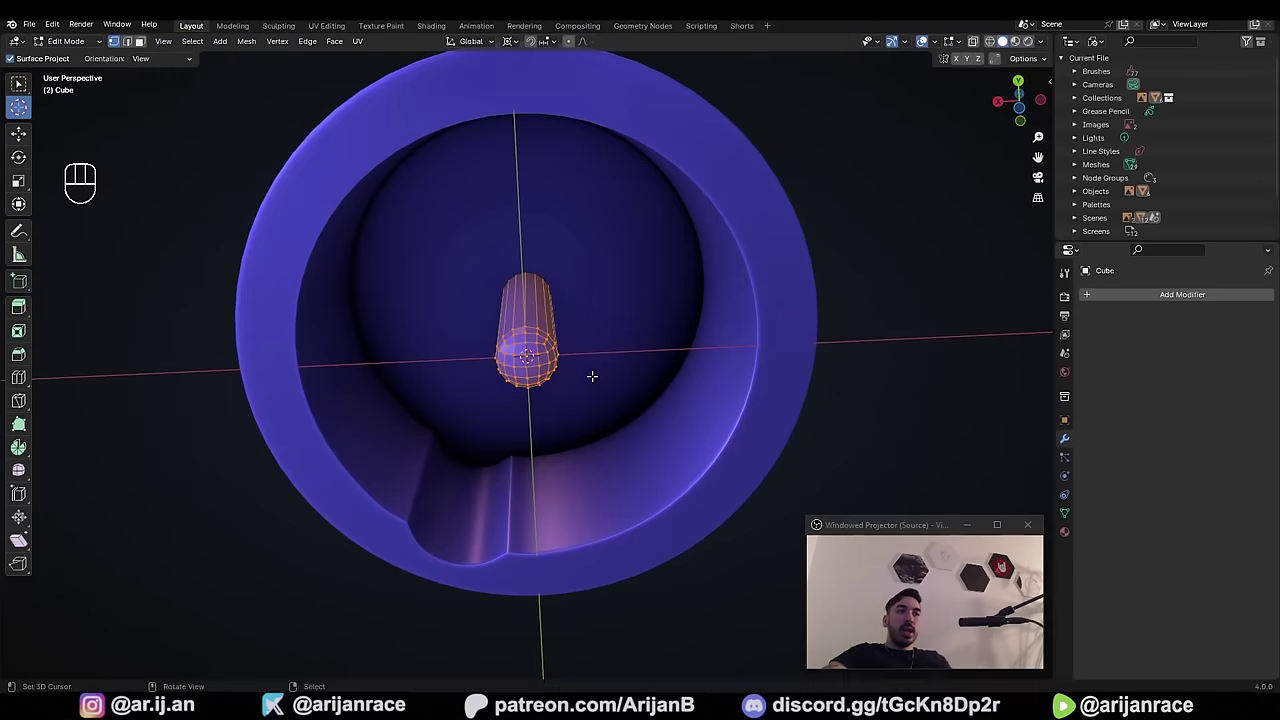
- Move the whole pin about -0.155 m along the X axis, away from the socket's centre
key(g)
key(x)
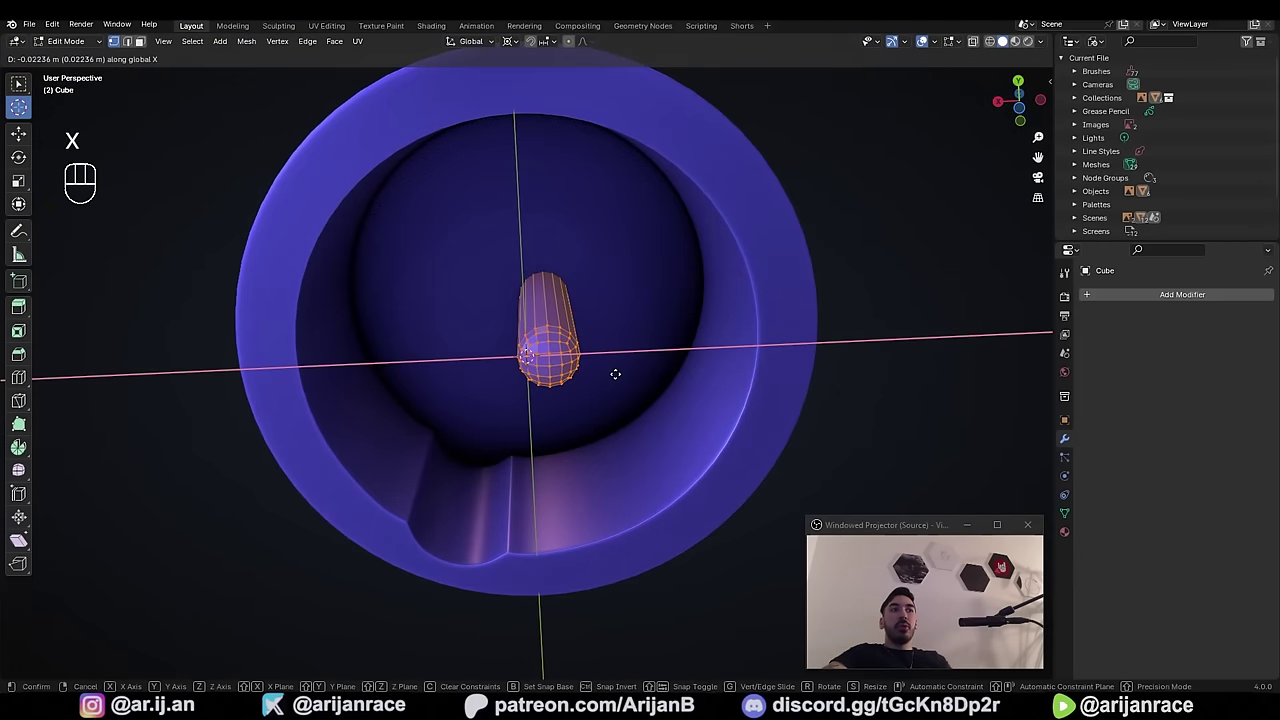
click(742, 352)
middle_drag(742, 352, 537, 165)
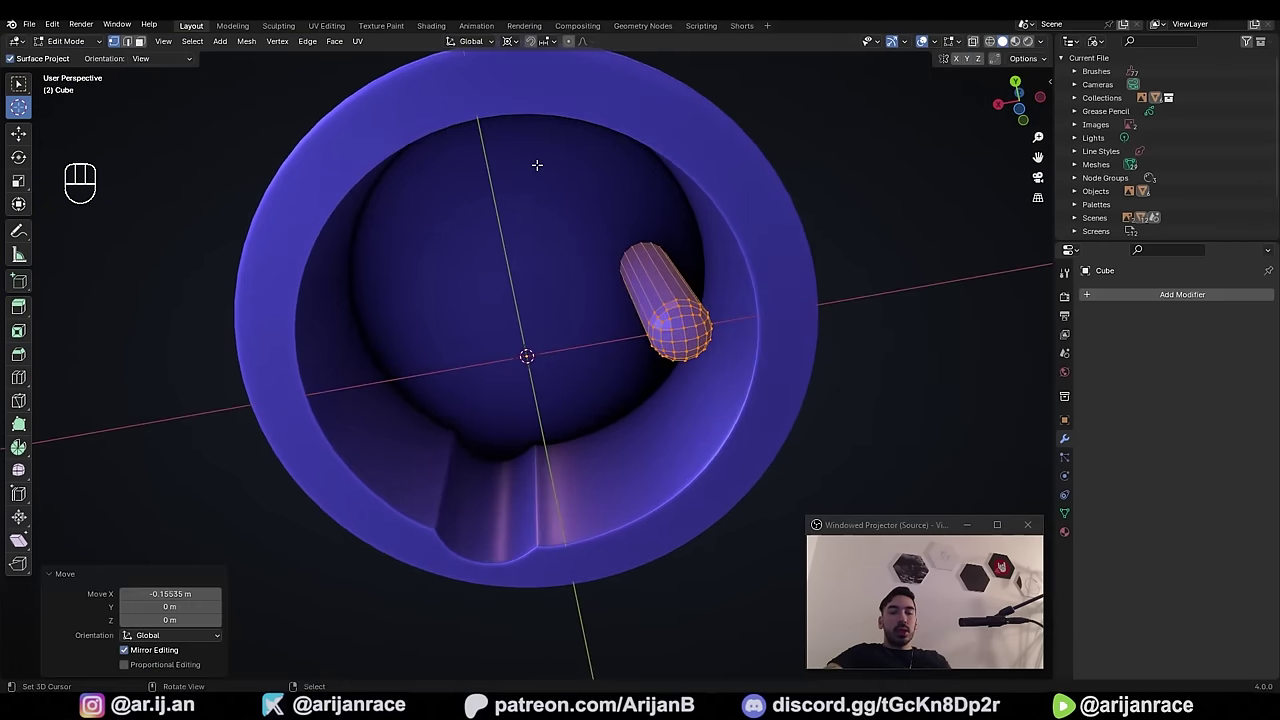
- Spin duplicates of the pin around the 3D cursor from the top view, with 3 steps over 360°
key(KP_7)
key(shift+z)
key(alt+e)
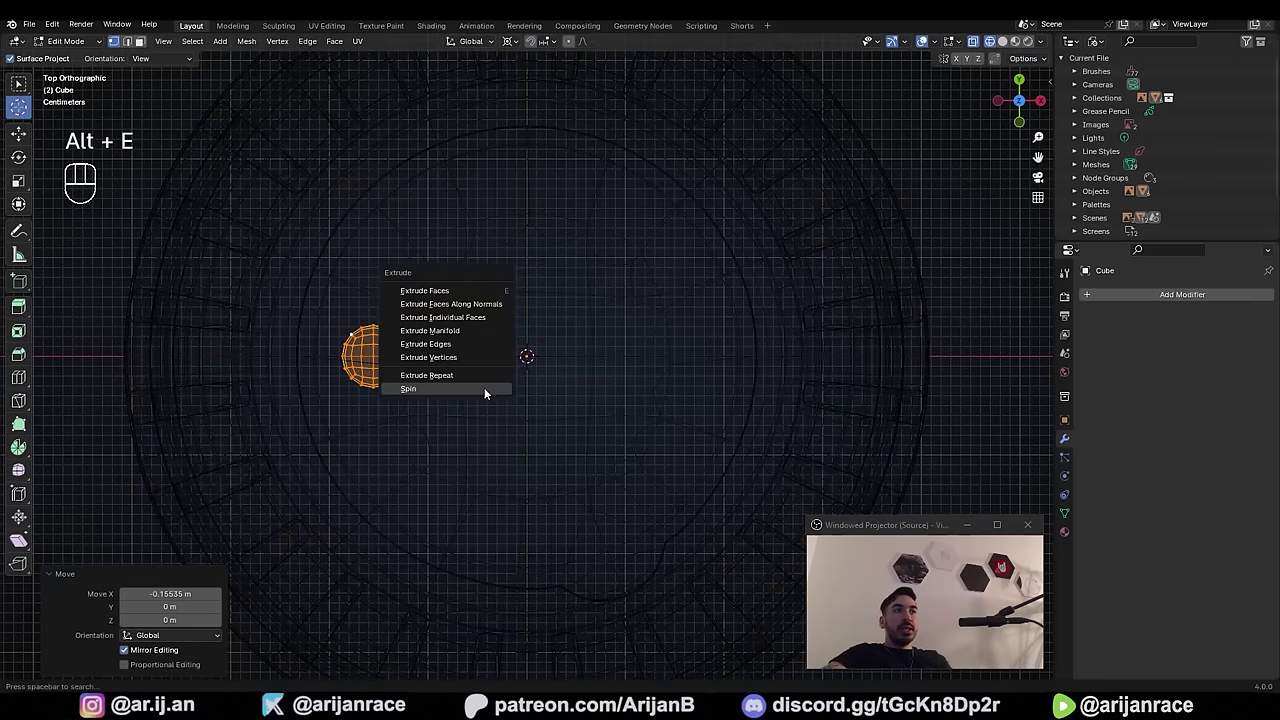
click(484, 387)
click(150, 538)
click(177, 553)
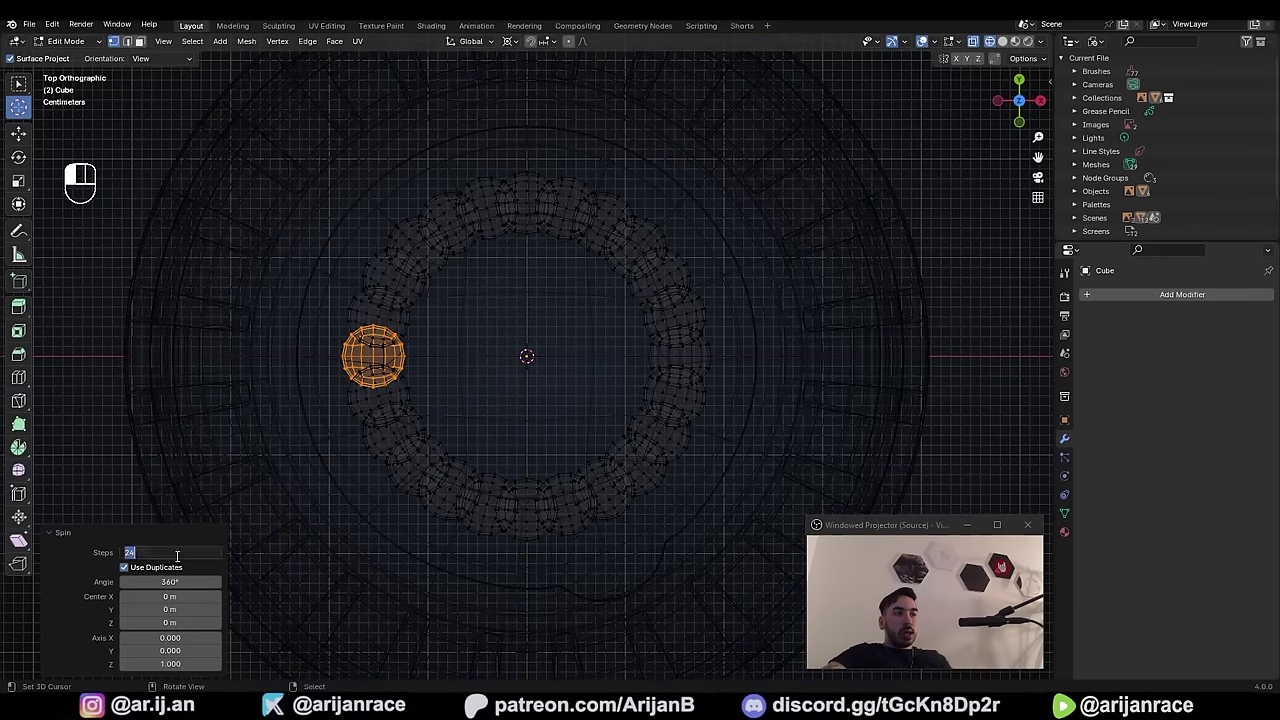
text(3)
key(Return)
- Delete the vertices of the duplicate pin that overlaps the original after the spin
scroll(443, 466, down, 3)
mouse_move(443, 466)
middle_down()
mouse_move(520, 417)
mouse_move(543, 295)
mouse_move(560, 318)
middle_up()
scroll(543, 295, up, 2)
key(z)
key(z)
key(g)
right_click(597, 328)
key(z)
key(x)
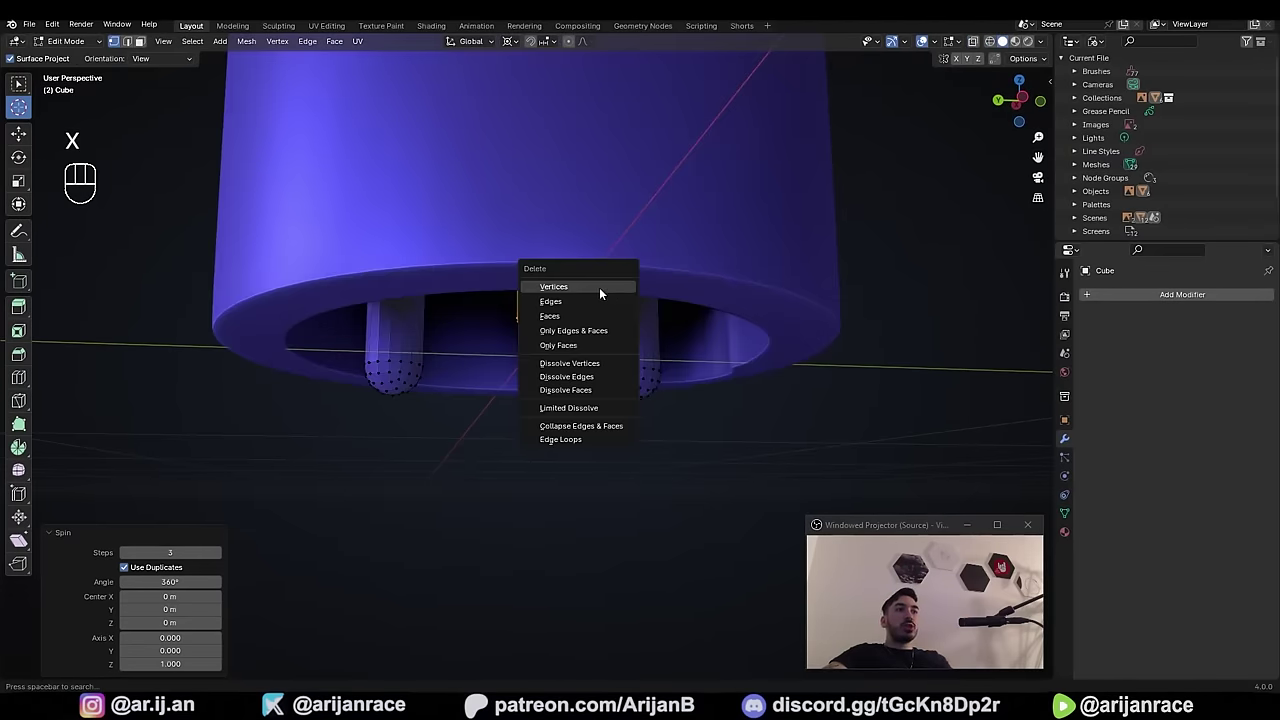
click(603, 294)
- Select all three pins and scale them uniformly by about 0.714
key(a)
key(z)
middle_drag(572, 412, 519, 375)
key(z)
key(s)
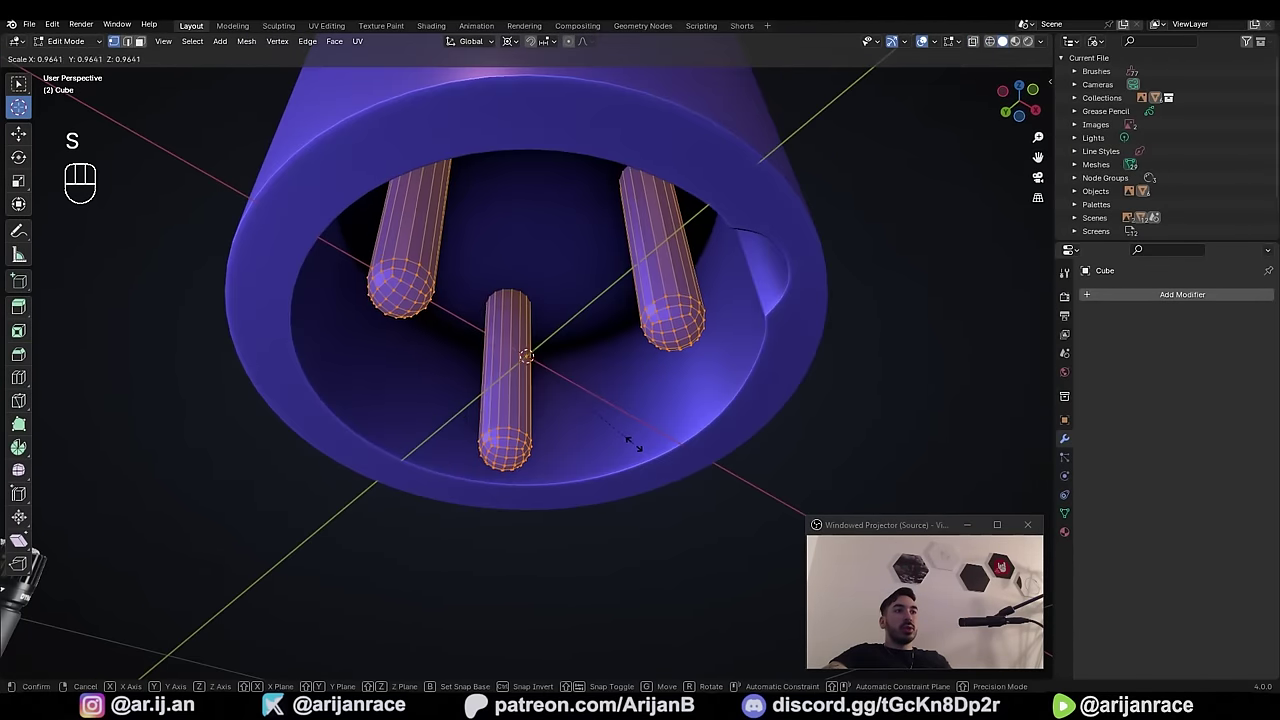
click(608, 423)
- Move the three pins about -0.019 m along the Z axis inside the socket
key(z)
middle_drag(608, 423, 580, 428)
key(g)
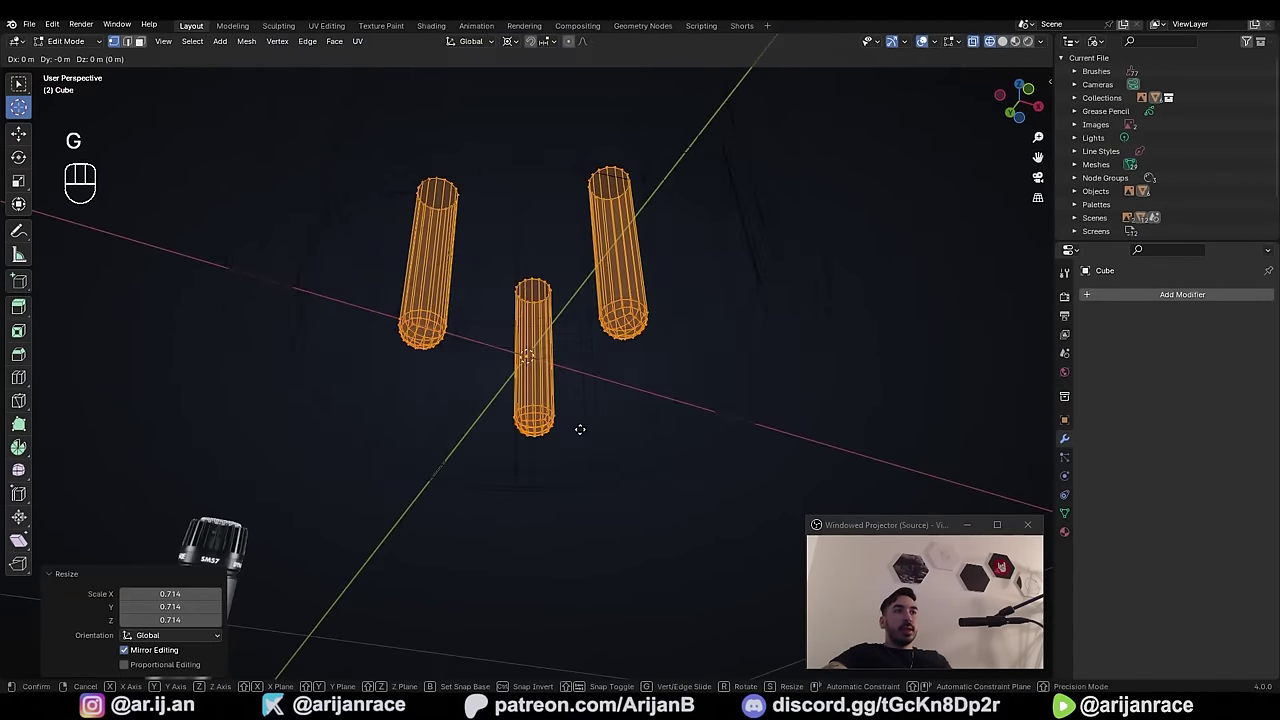
key(z)
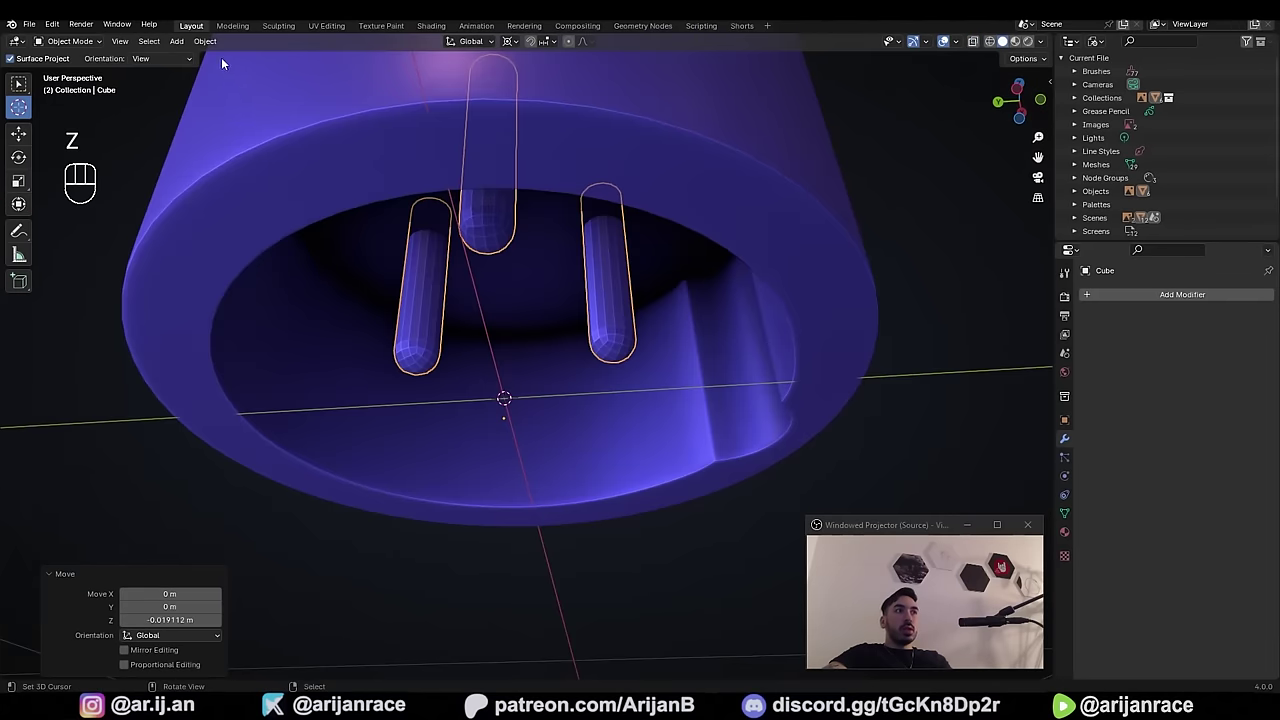
- Apply smooth shading to the three connector pins and deselect everything
click(204, 41)
click(270, 336)
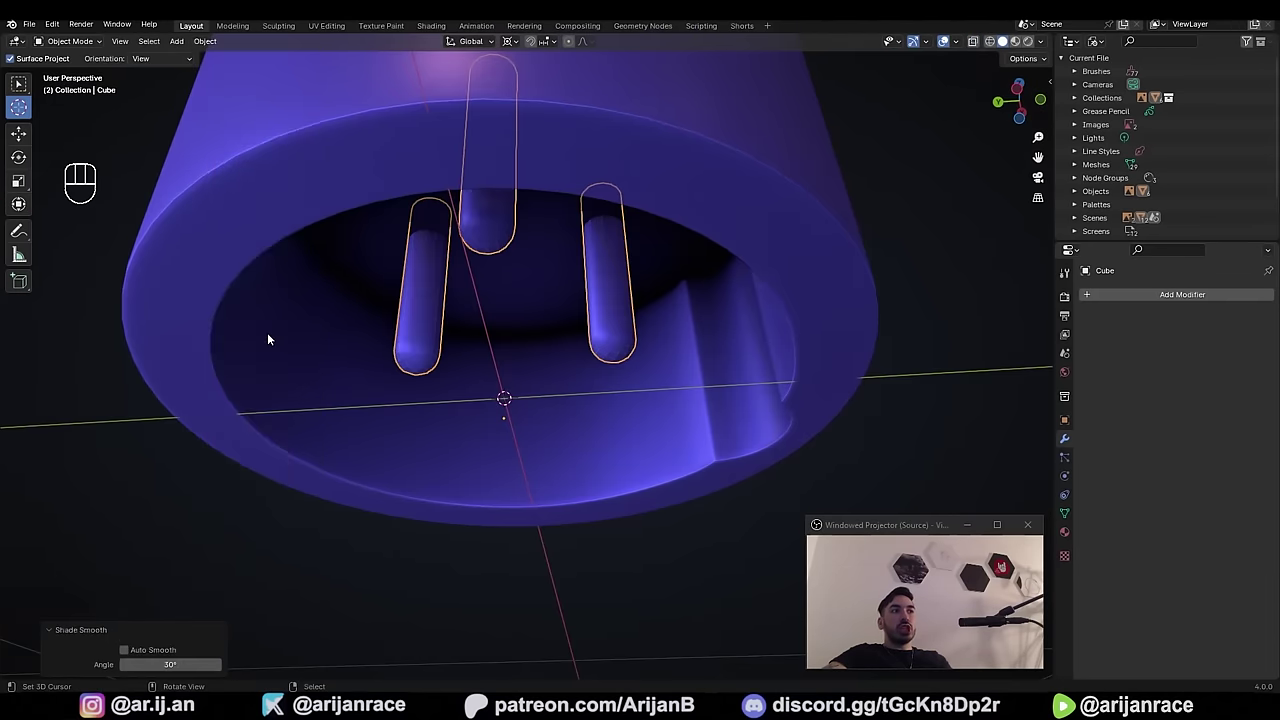
key(a)
key(a)
- Compare the socket, its pins and the whole microphone model with the reference photos
middle_drag(270, 336, 630, 338)
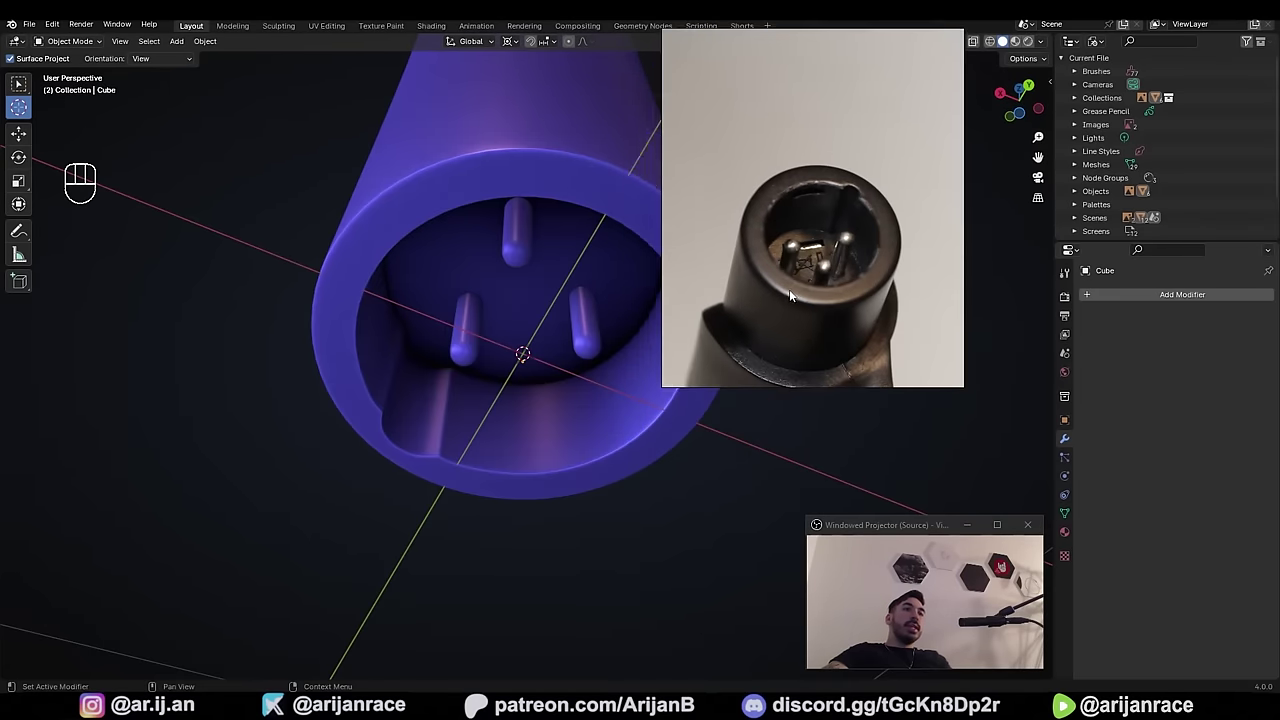
middle_drag(565, 306, 782, 252)
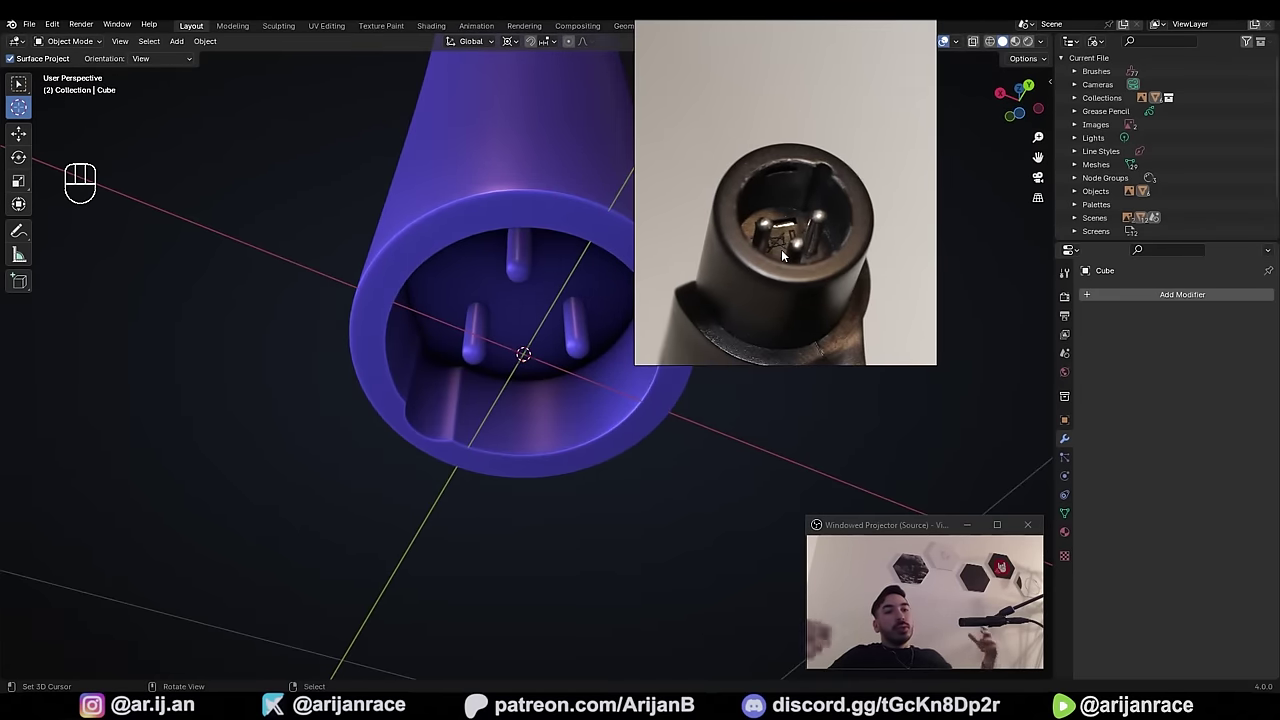
middle_drag(781, 249, 785, 253)
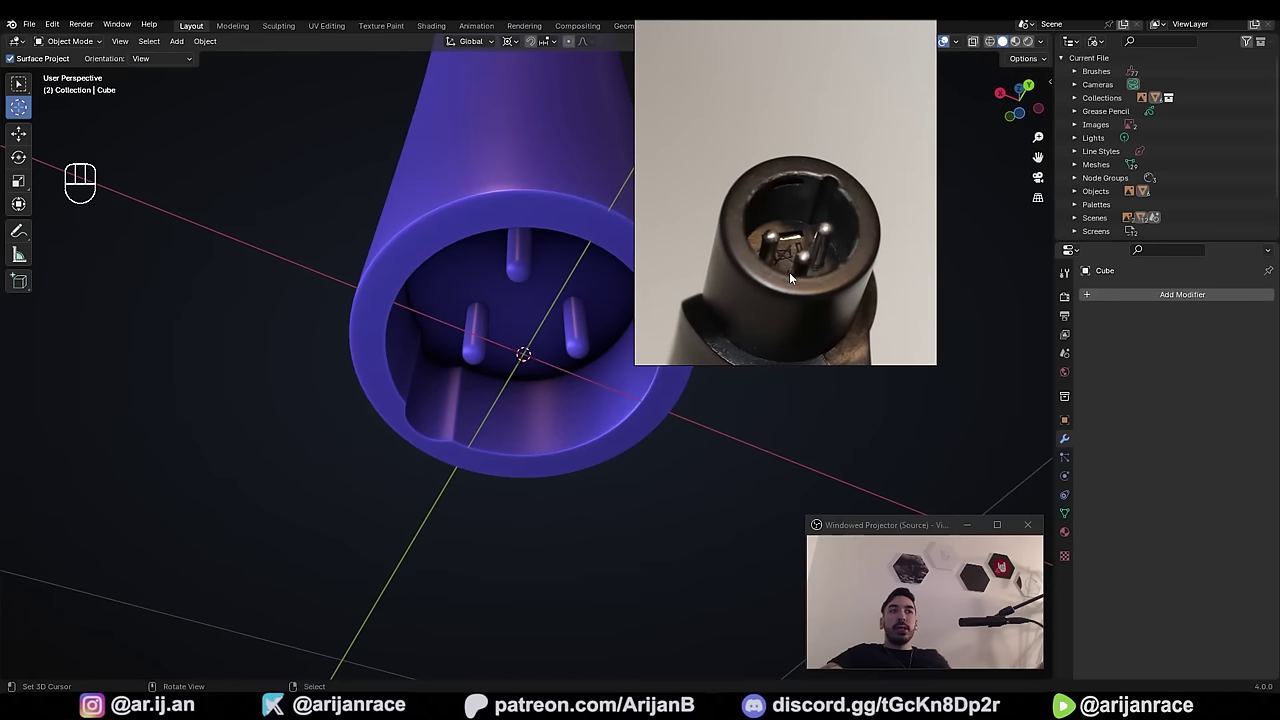
click(512, 464)
middle_drag(561, 331, 563, 373)
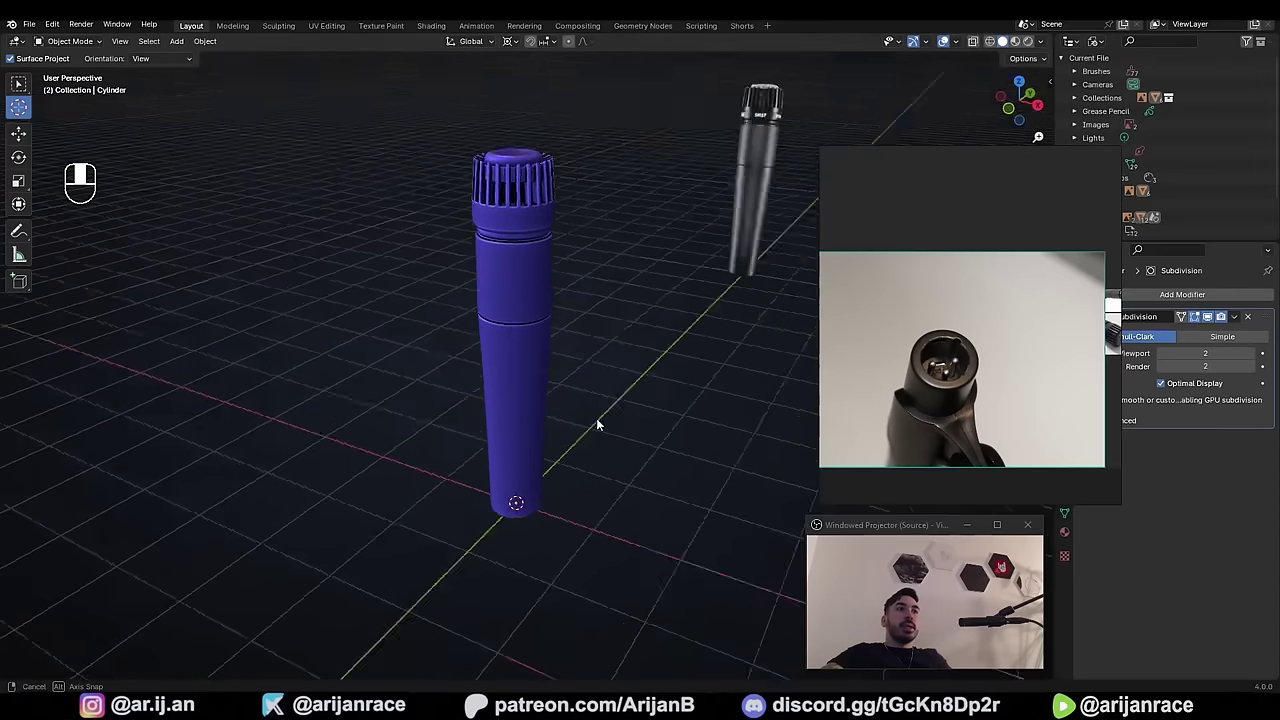
middle_drag(597, 423, 73, 406)
scroll(960, 292, down, 4)
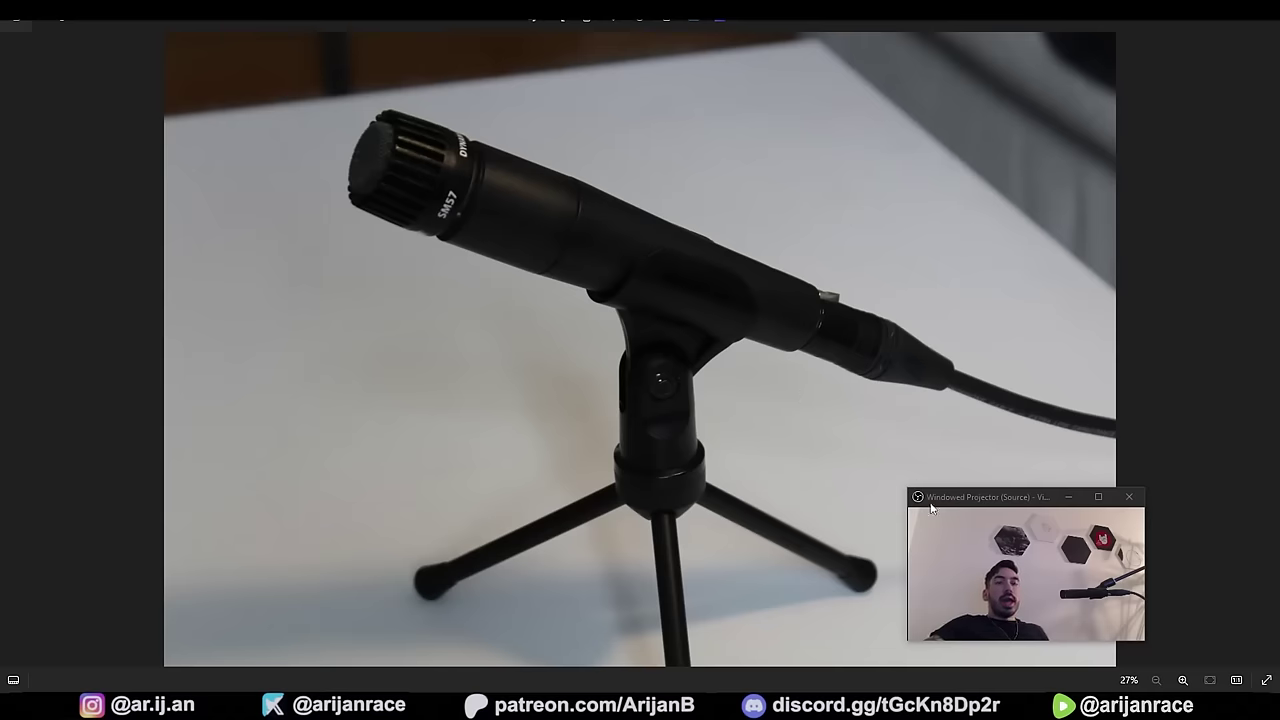
- Switch to Discord and look through the message history of the Warcats server's general channel
drag(962, 507, 1003, 522)
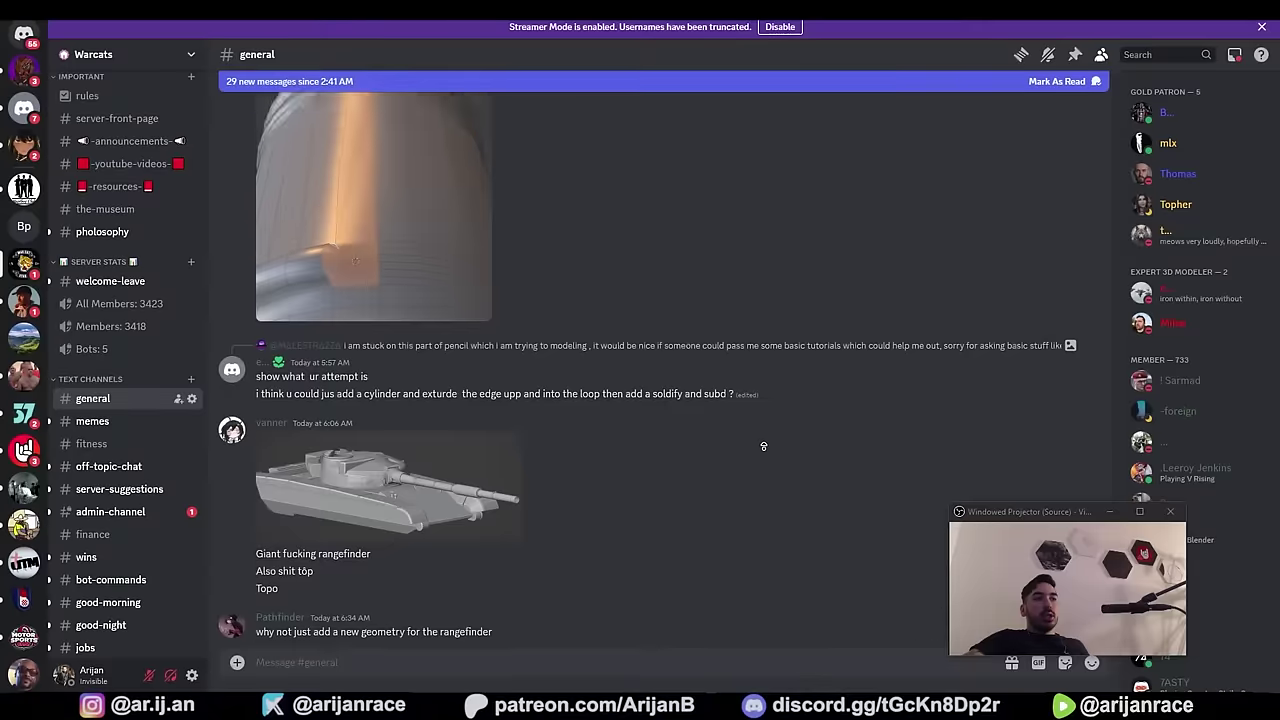
scroll(763, 446, up, 14)
scroll(763, 446, up, 15)
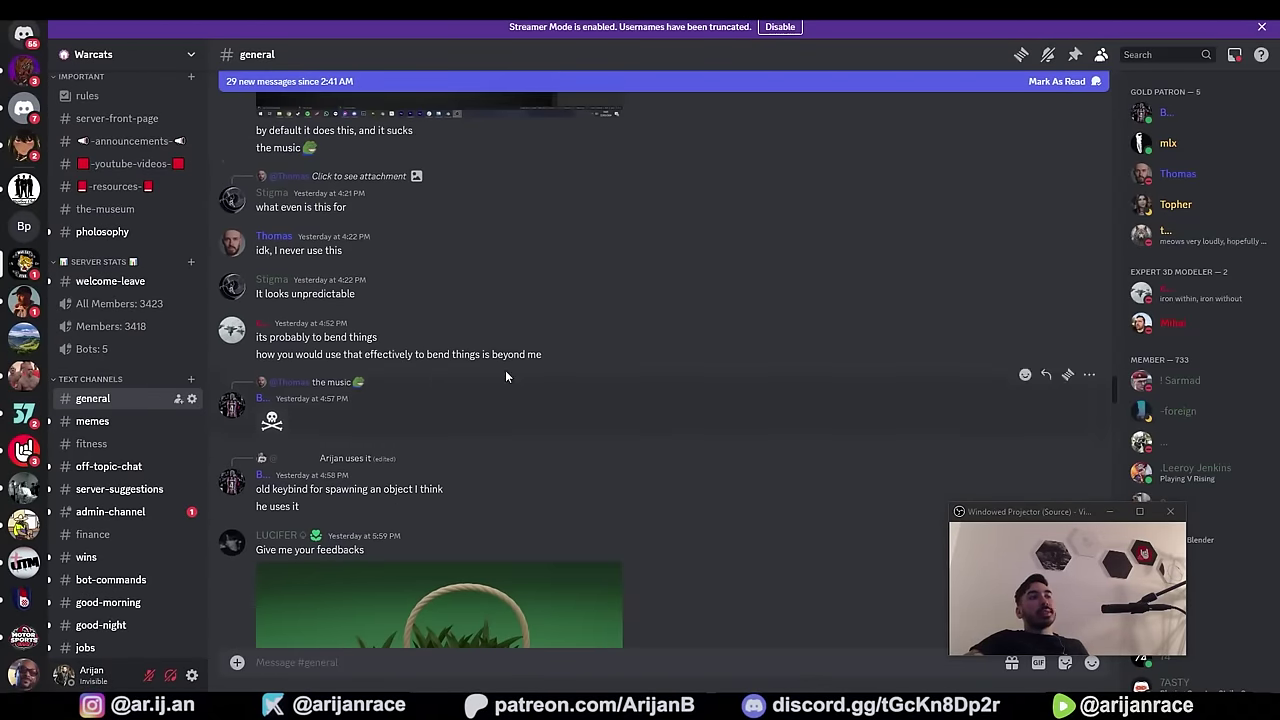
scroll(647, 352, down, 10)
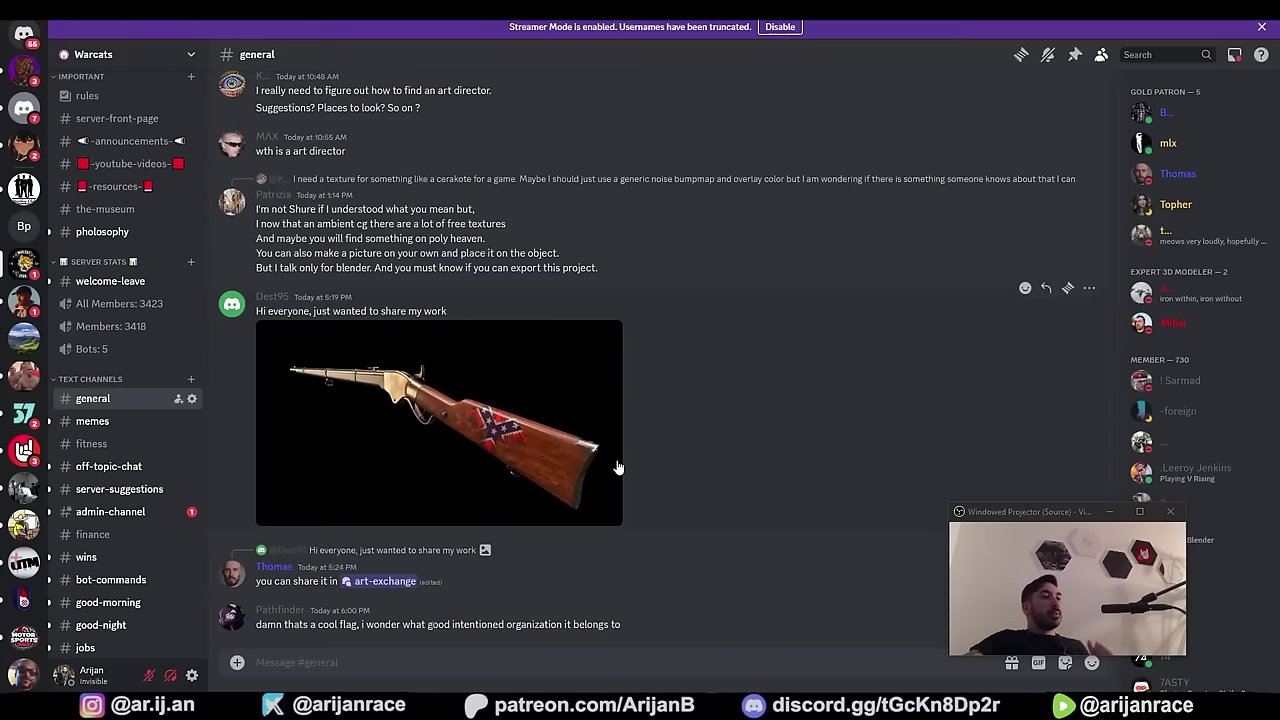